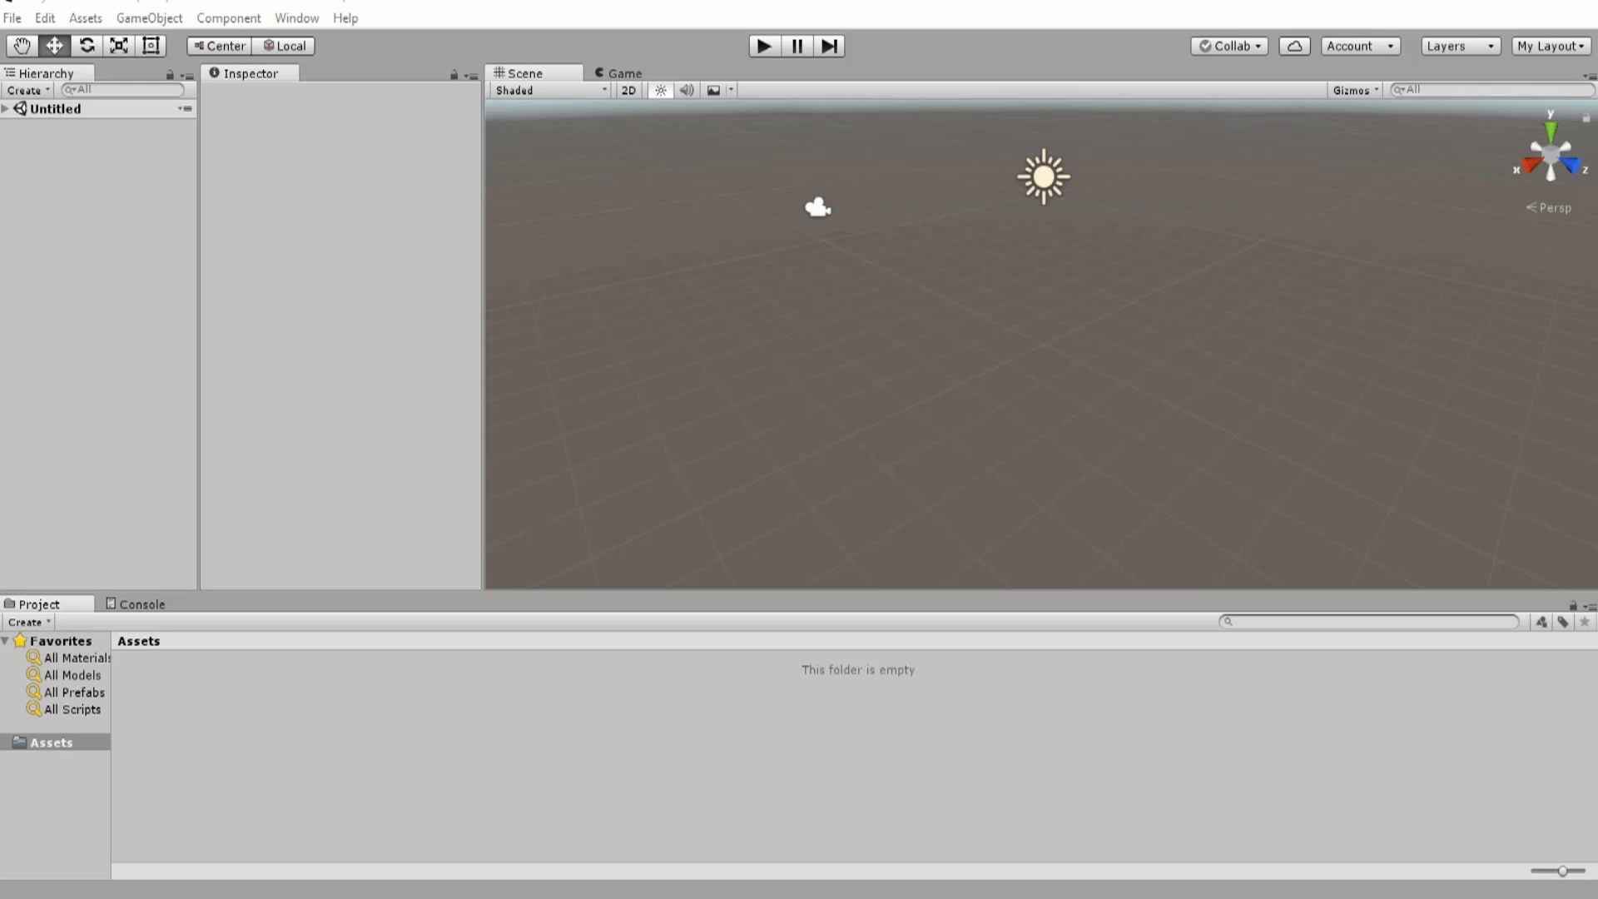
- Review the Build Settings for the PC, Mac & Linux Standalone, iOS, Android, tvOS, Tizen and Xbox One platforms without switching platform
left_click(13, 18)
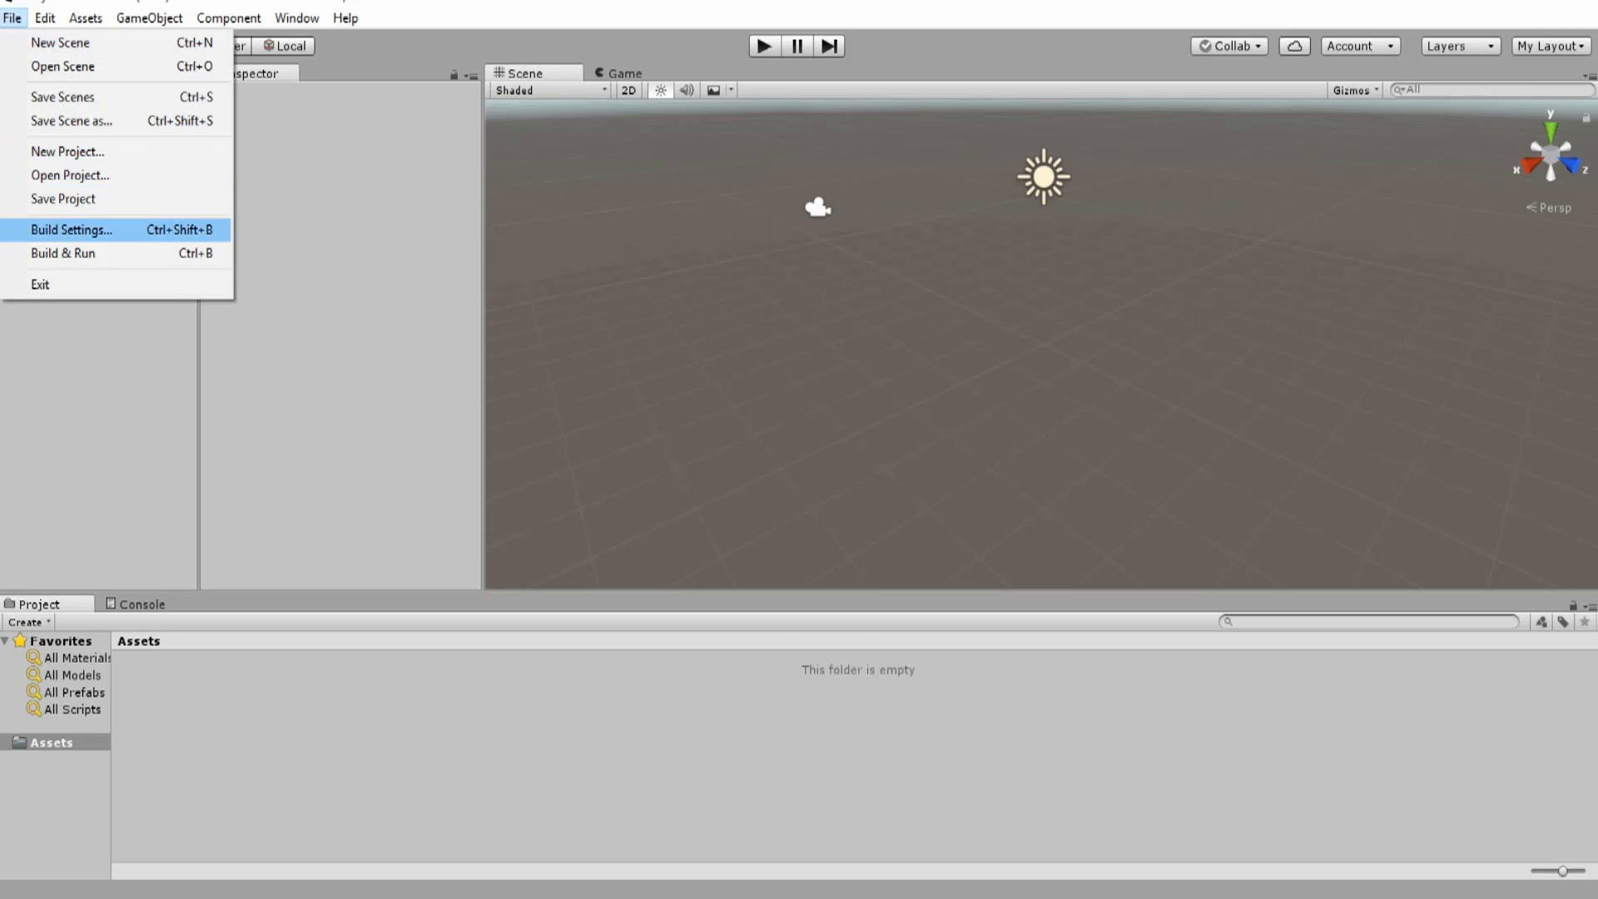
key("Return")
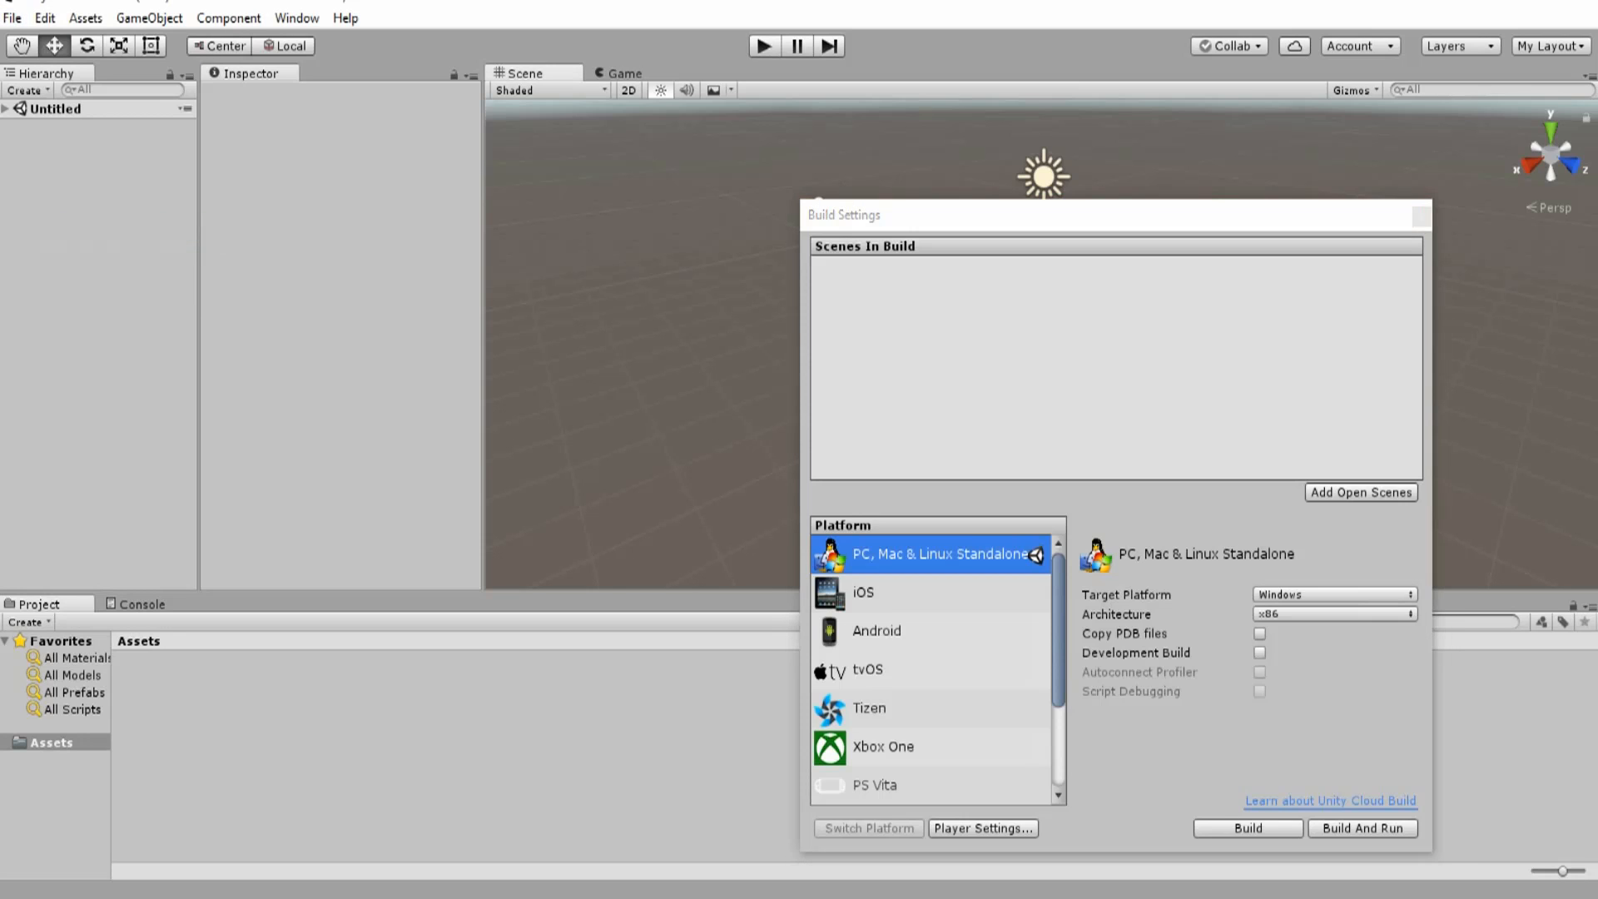
left_click_drag(850, 225, 414, 78)
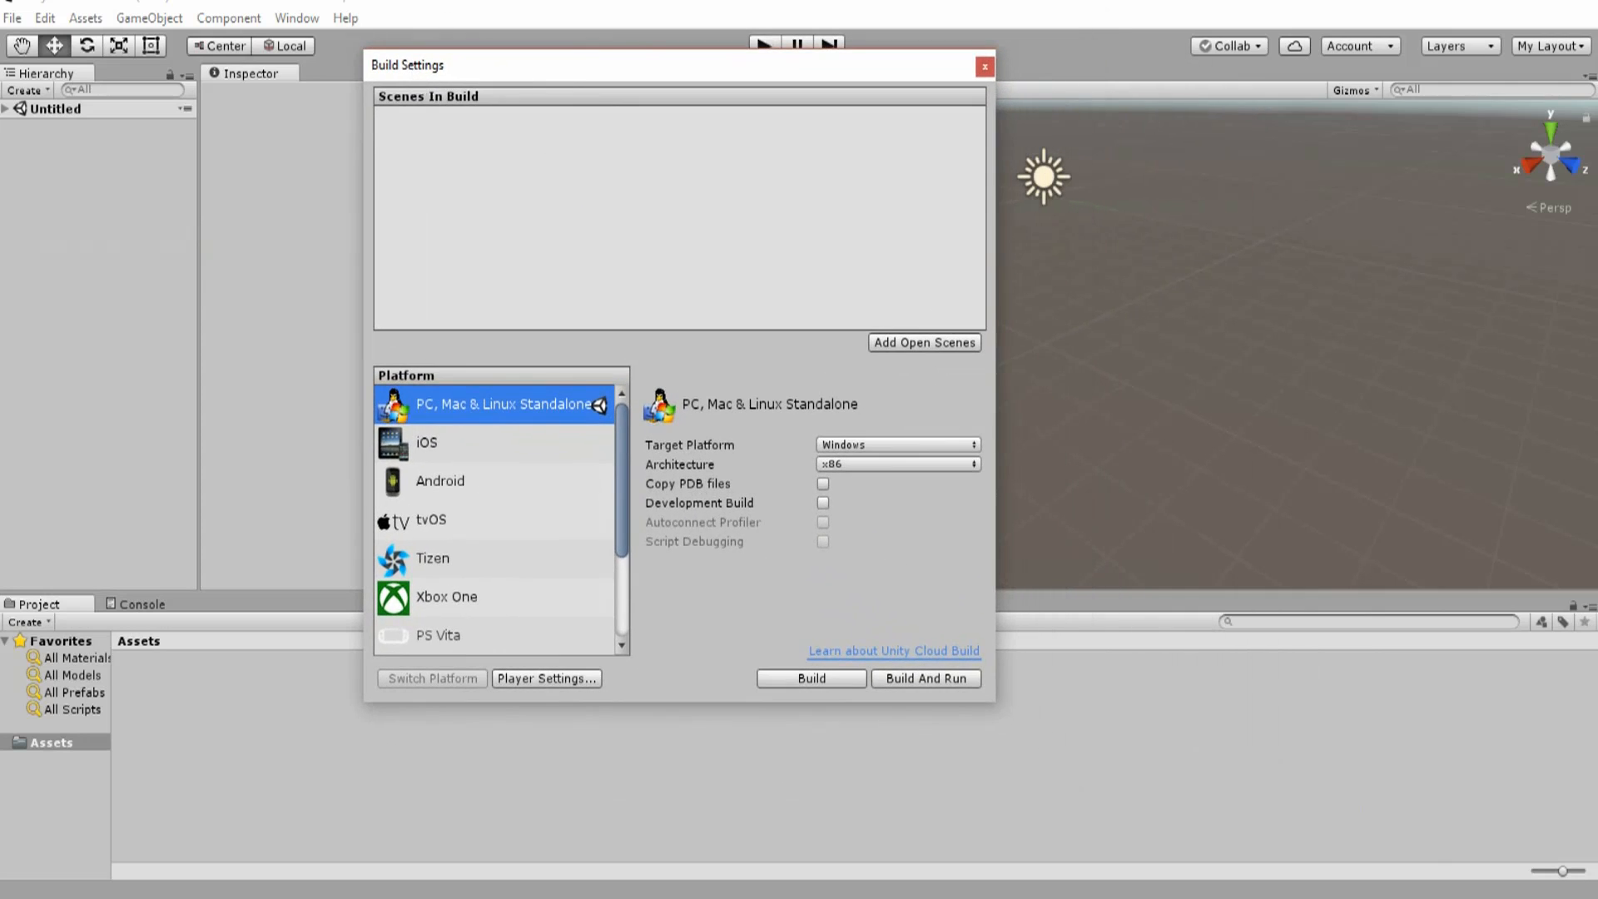
left_click(494, 442)
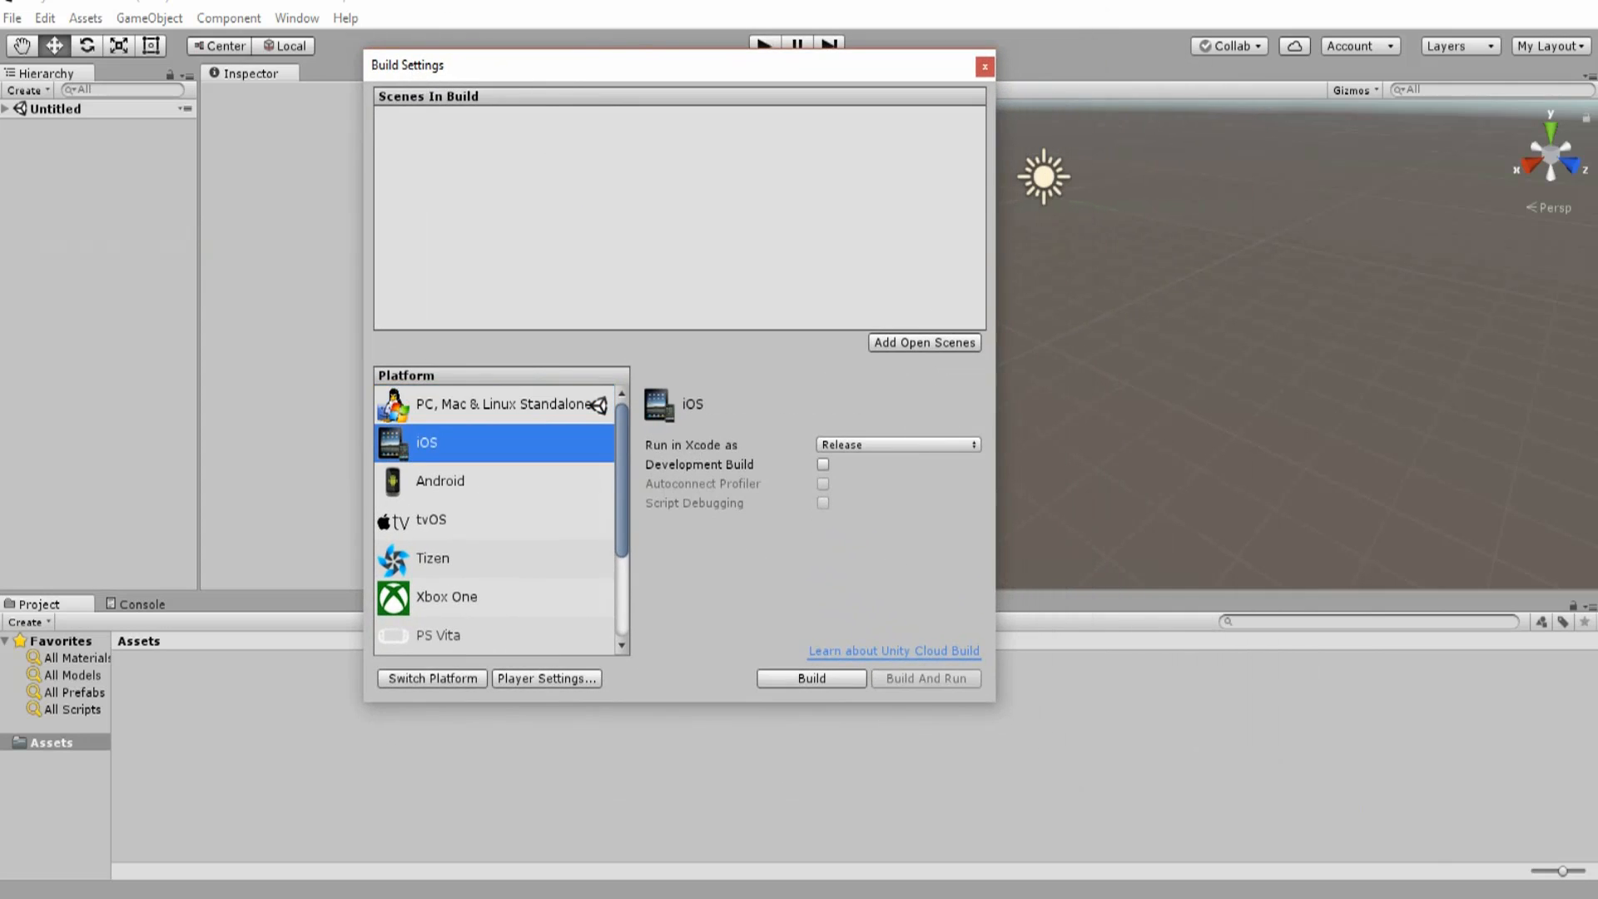
left_click(495, 481)
left_click(494, 520)
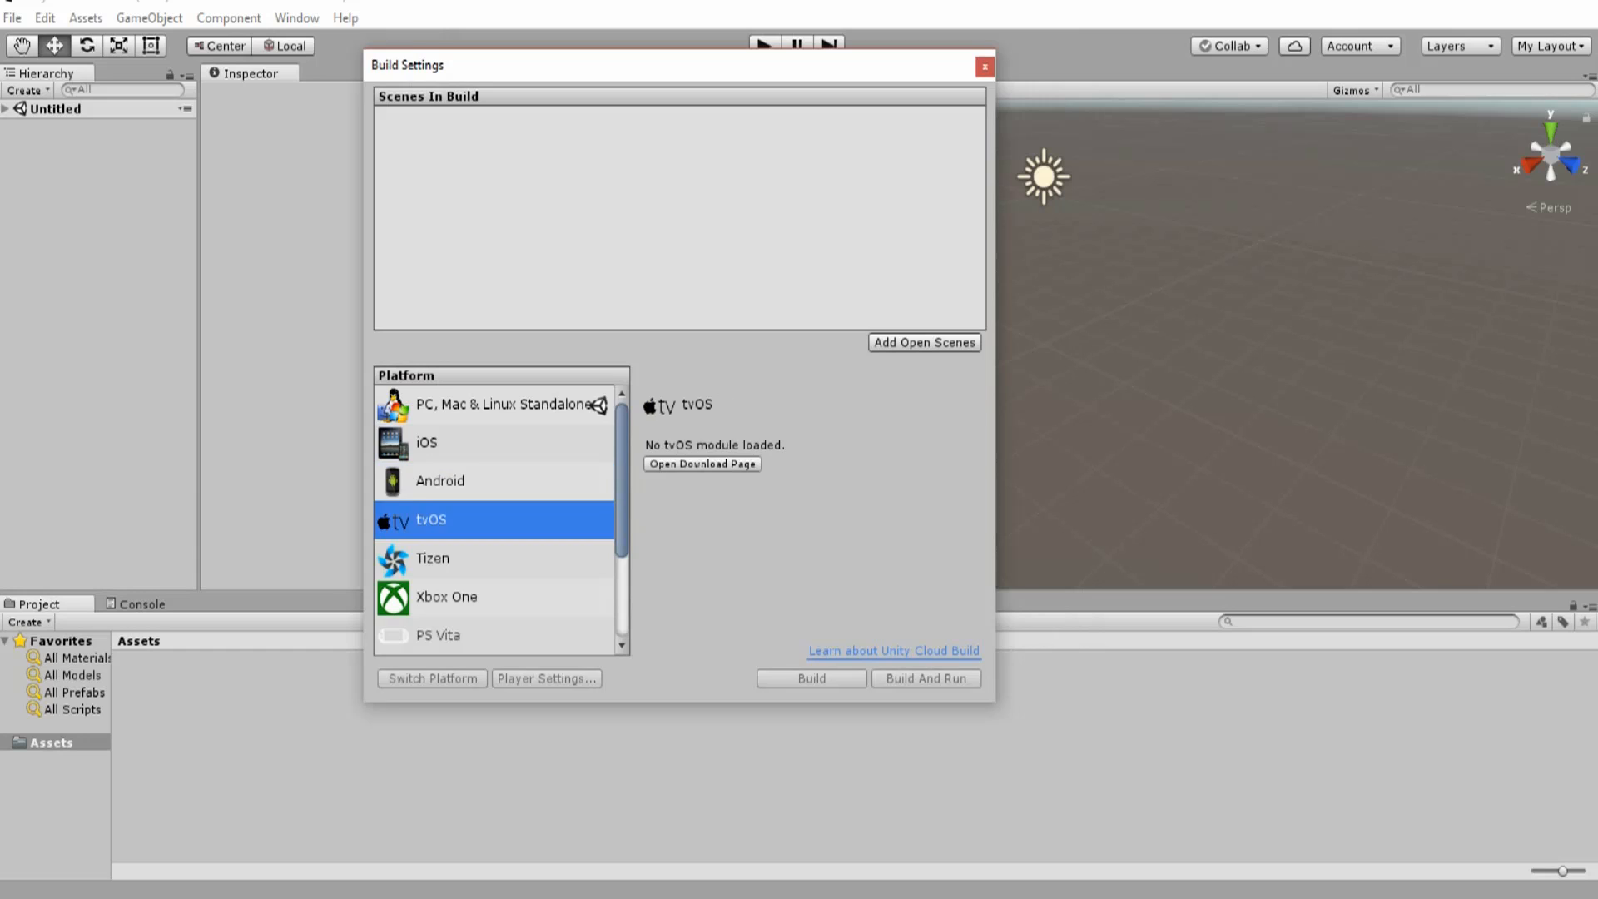
left_click(494, 559)
left_click(494, 596)
left_click(494, 404)
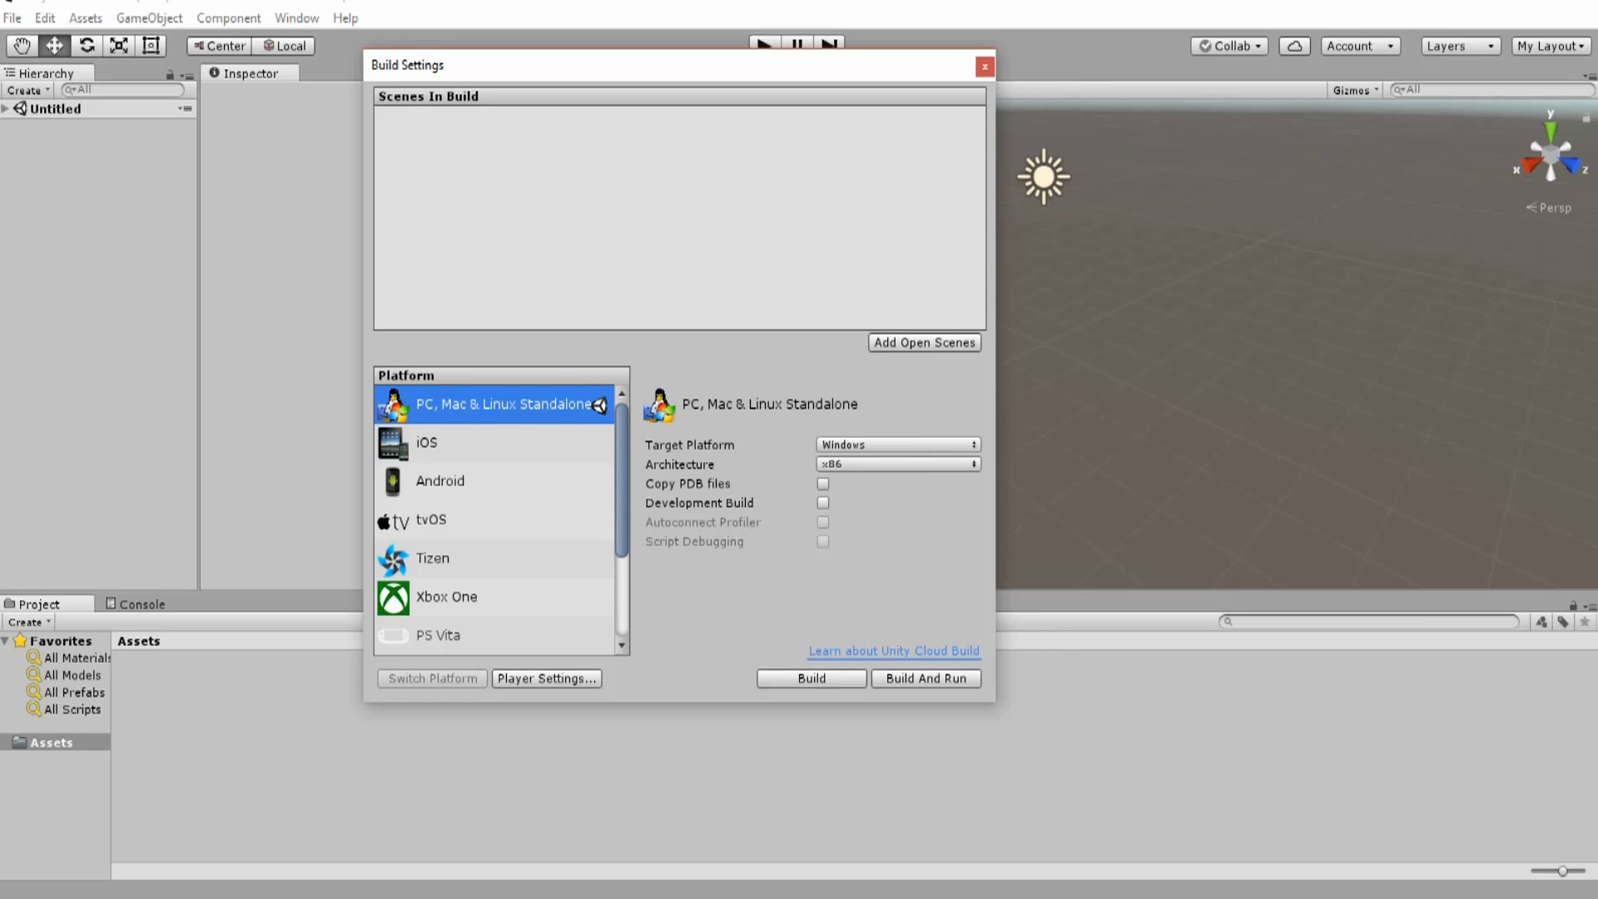
left_click(494, 481)
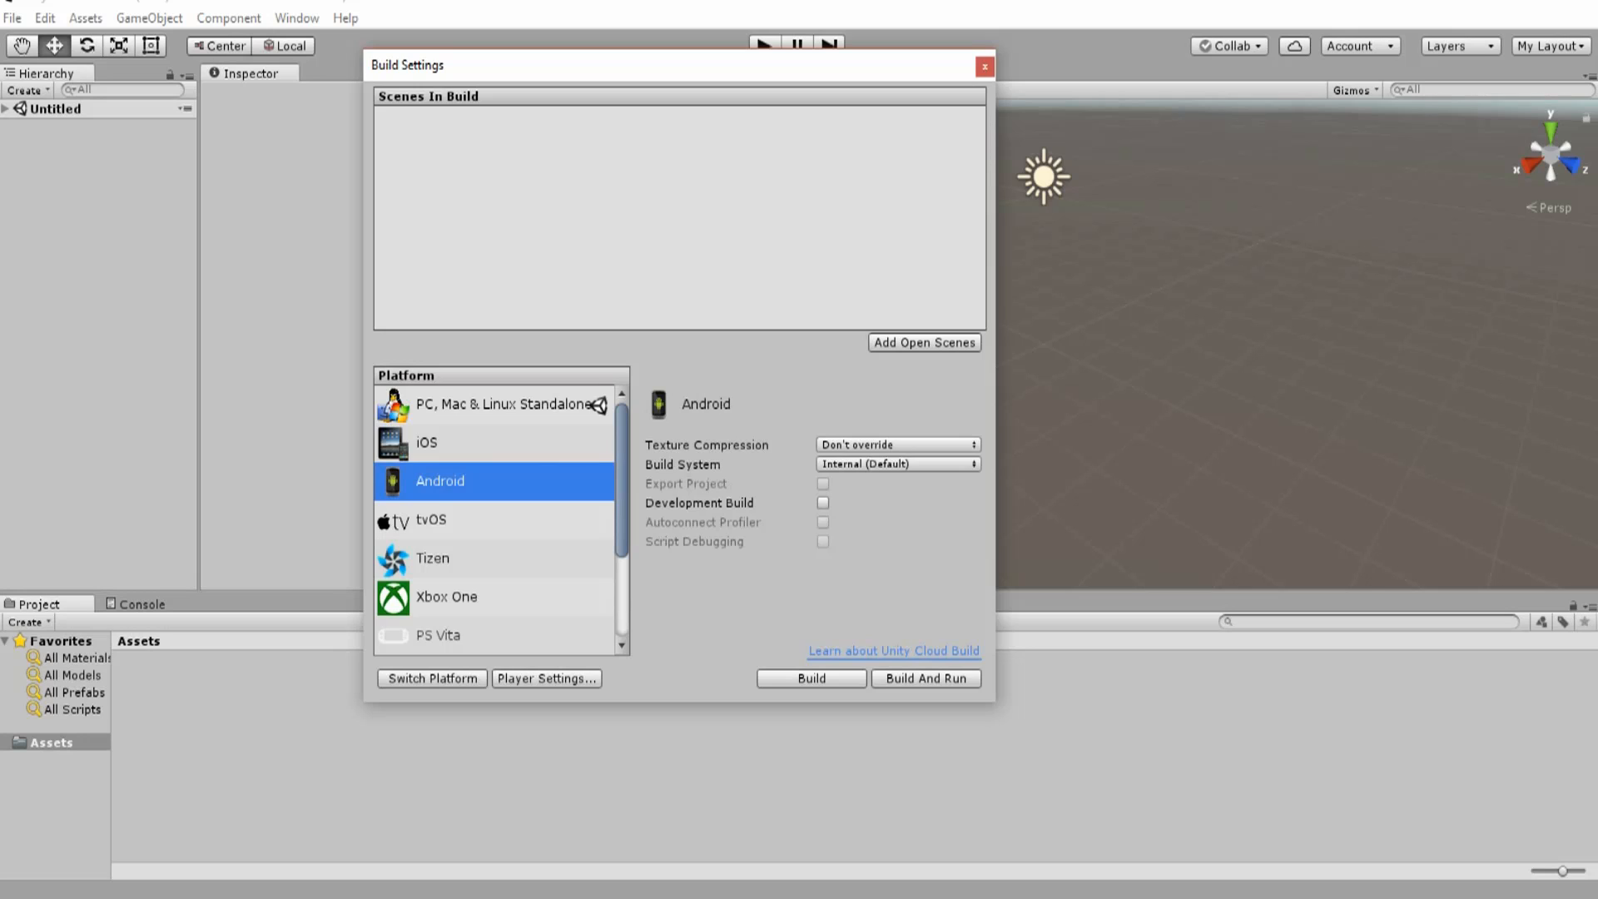
left_click(494, 405)
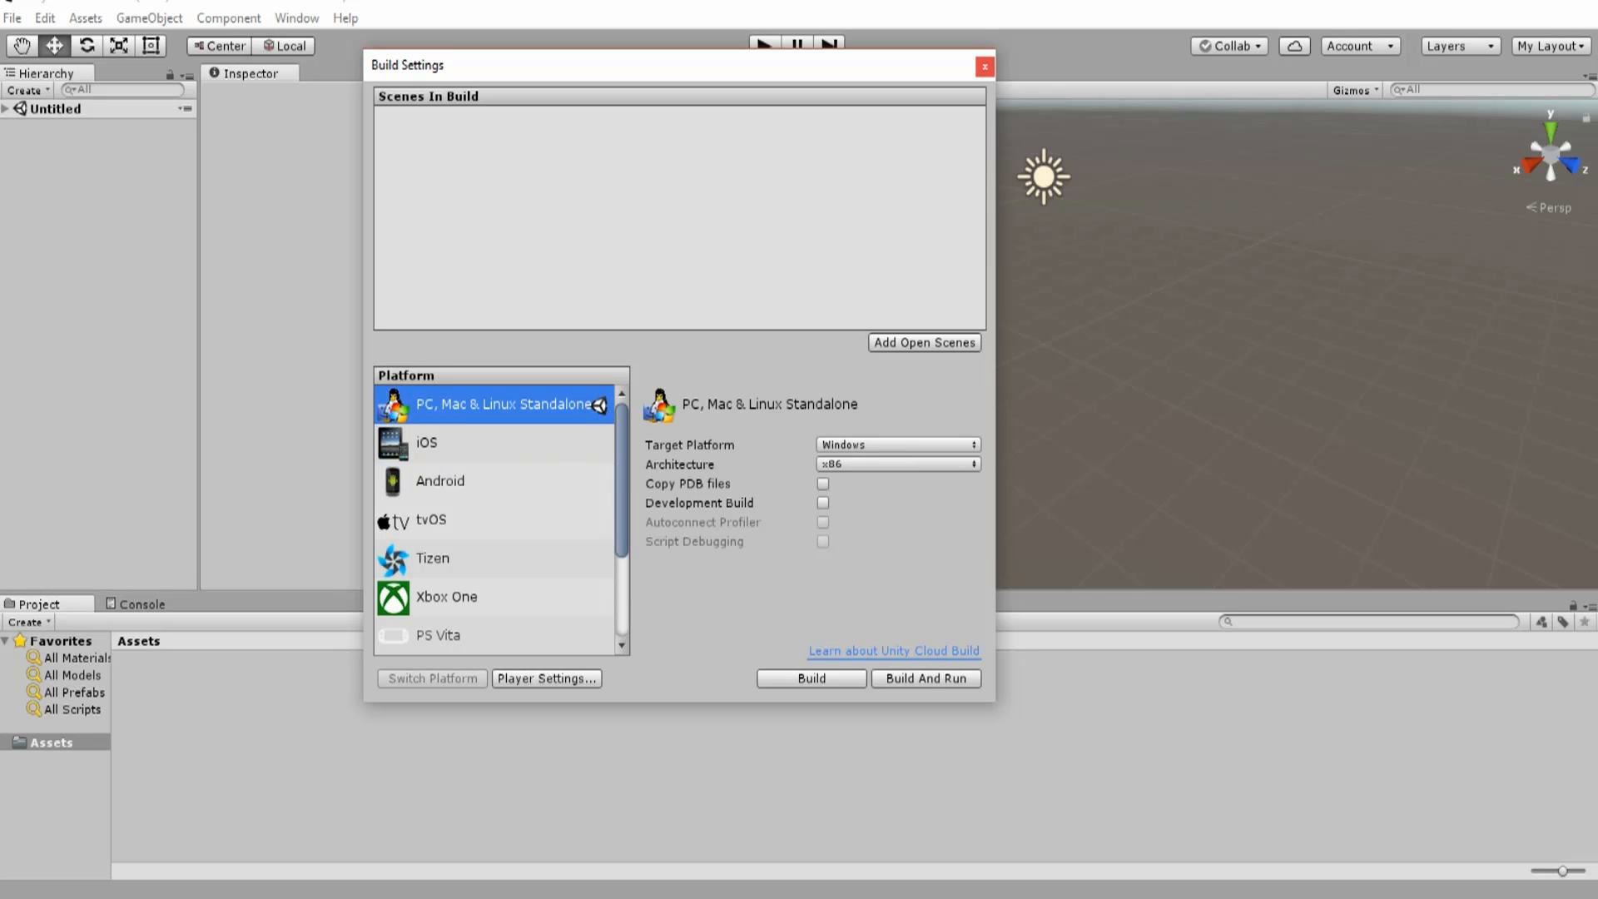
left_click(985, 67)
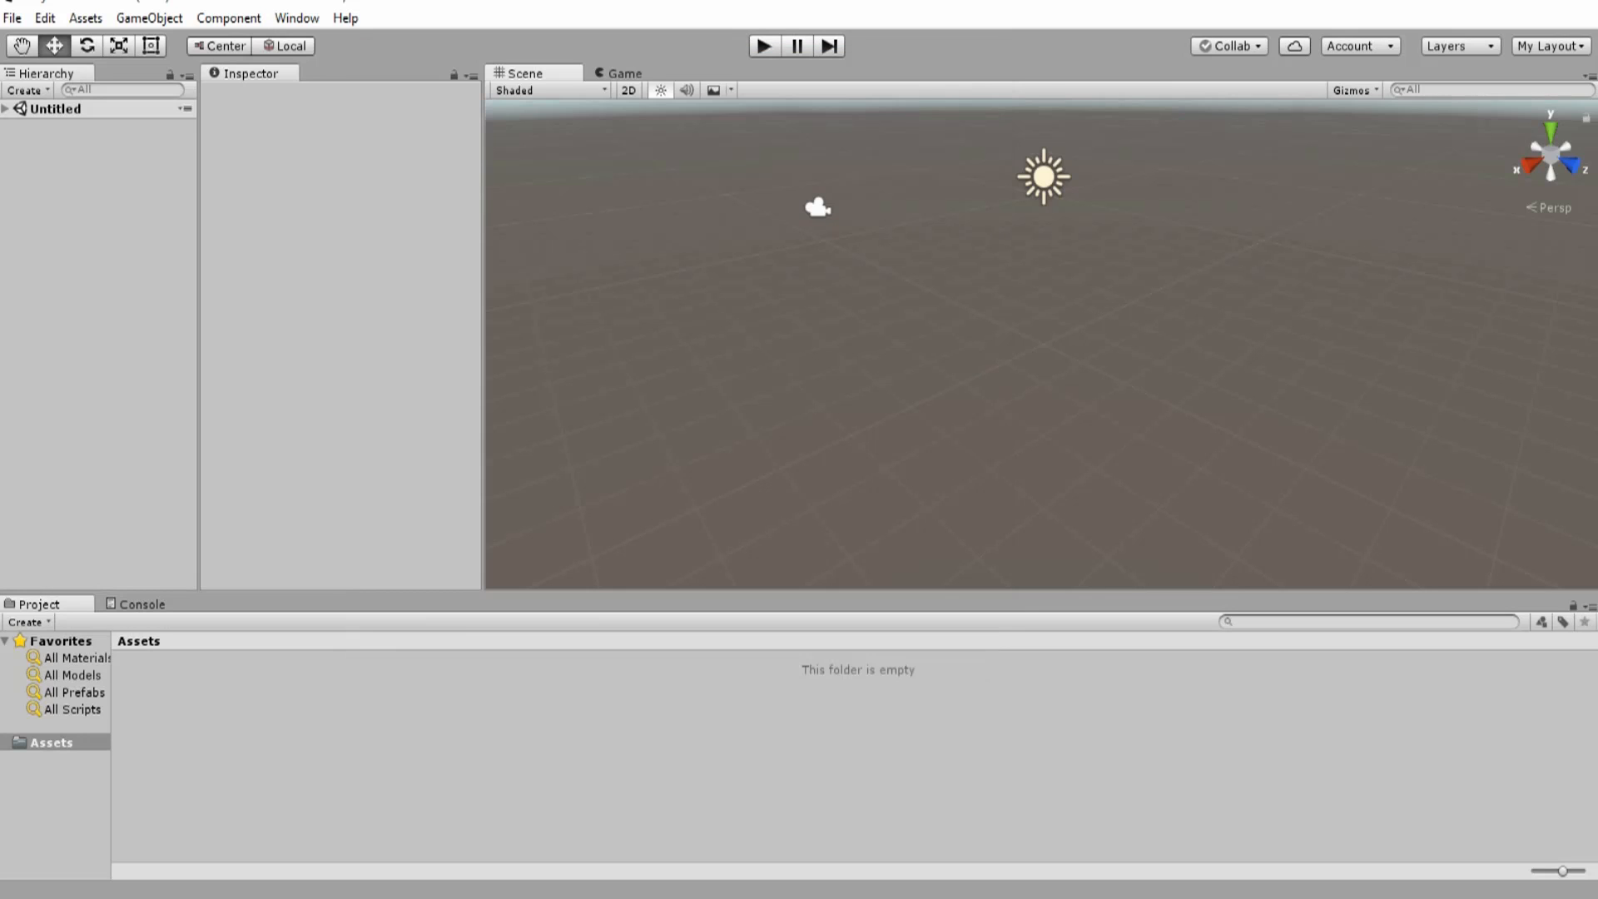
- Create a folder named Script in the project's Assets folder
left_click(51, 743)
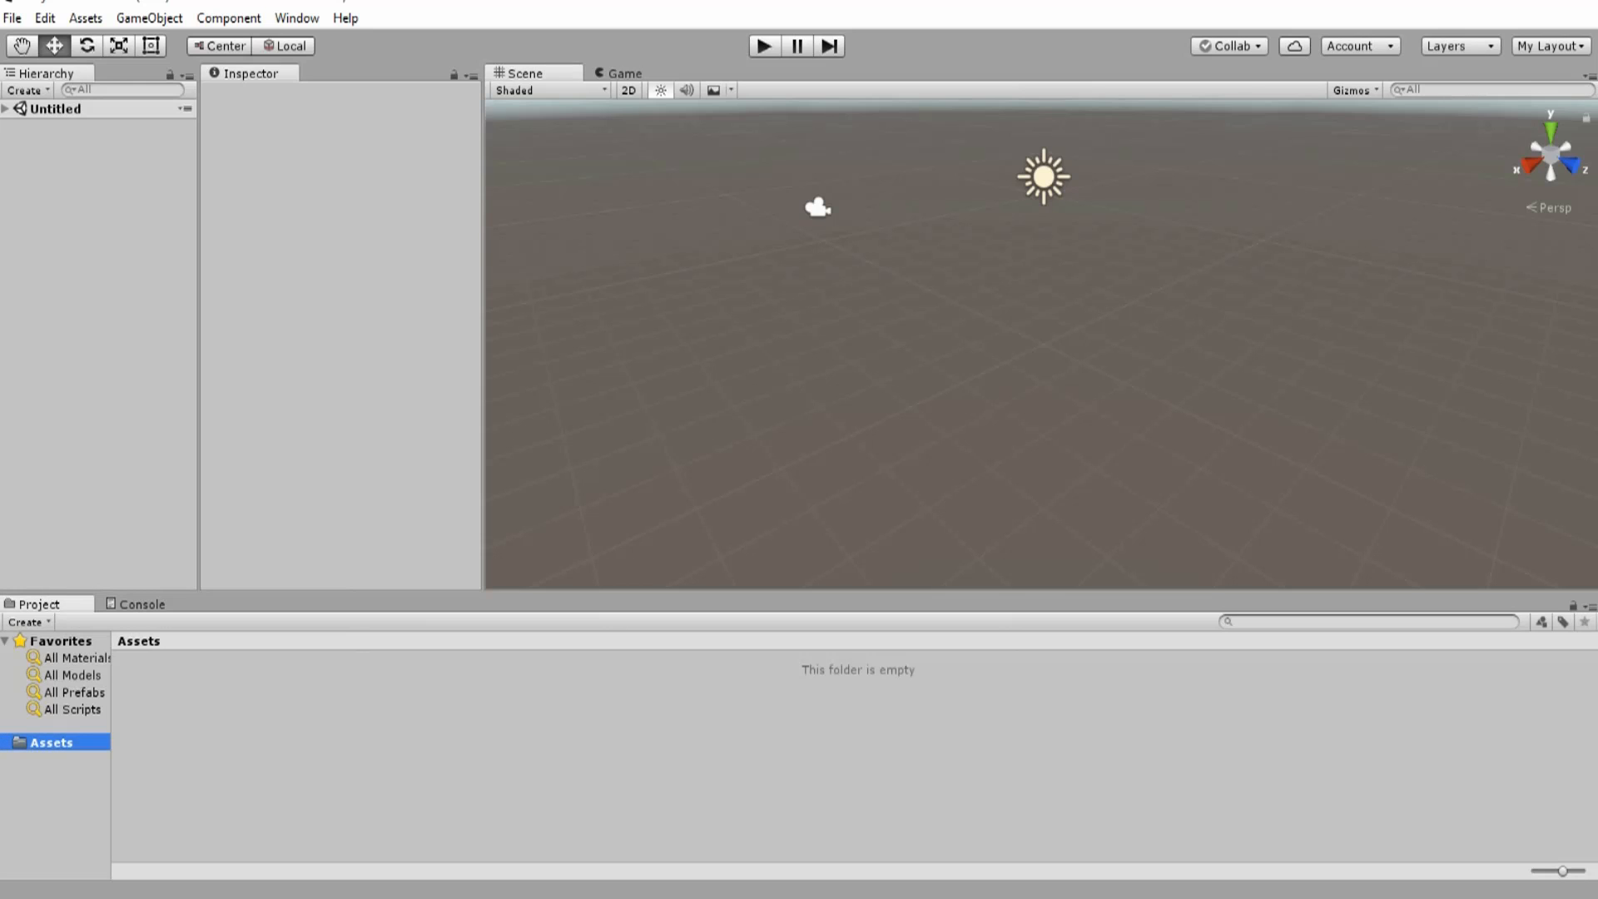
right_click(282, 708)
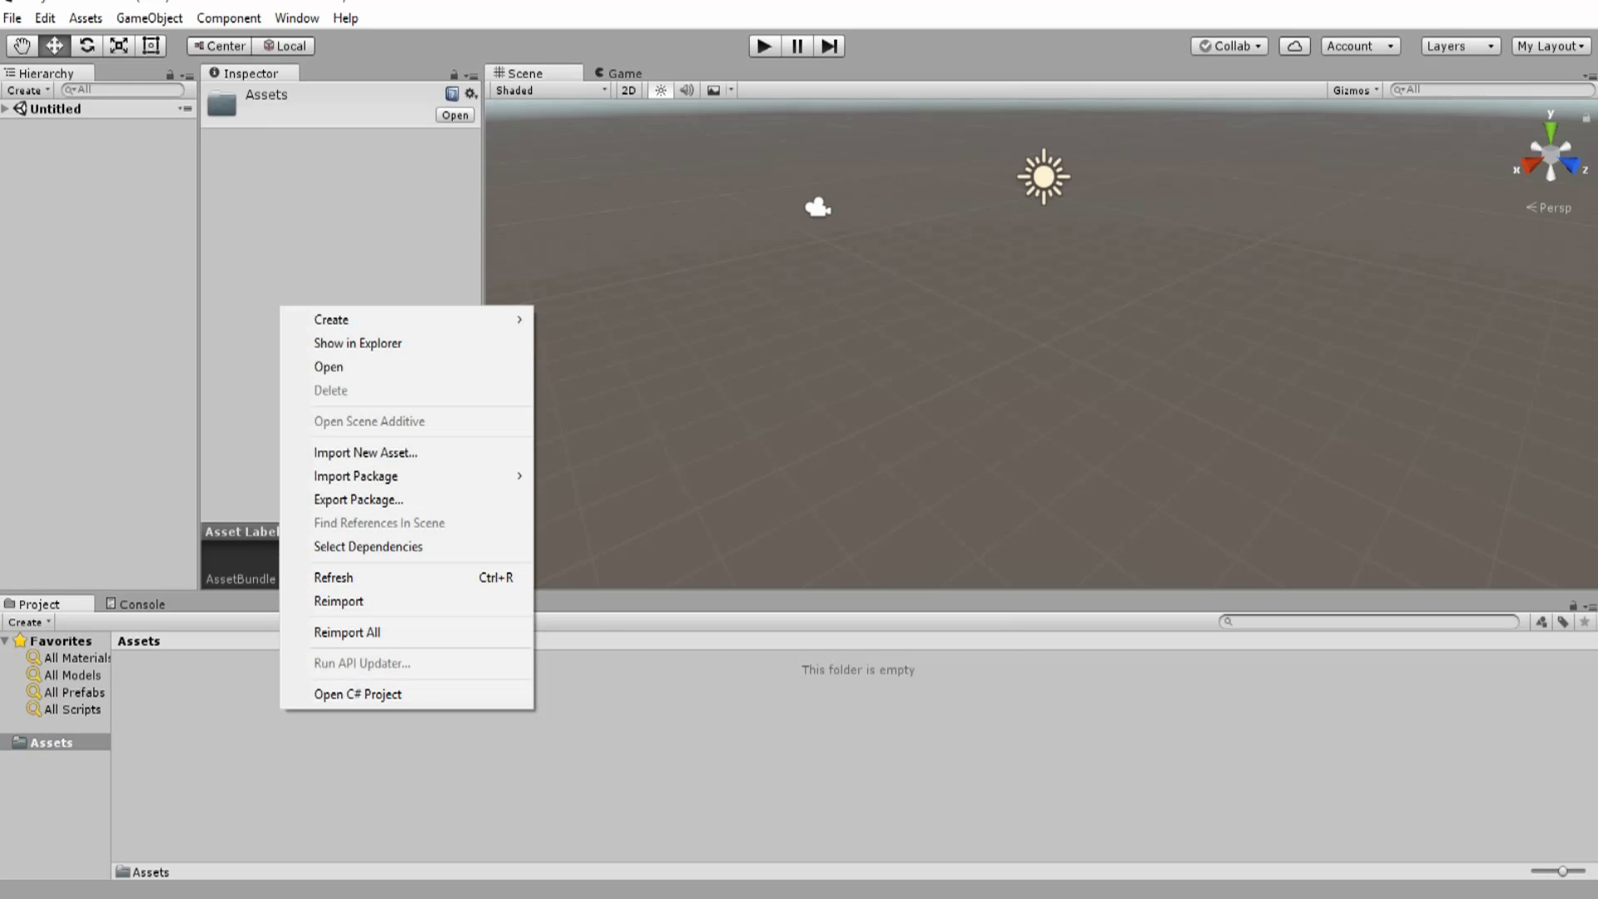
mouse_move(408, 320)
left_click(582, 319)
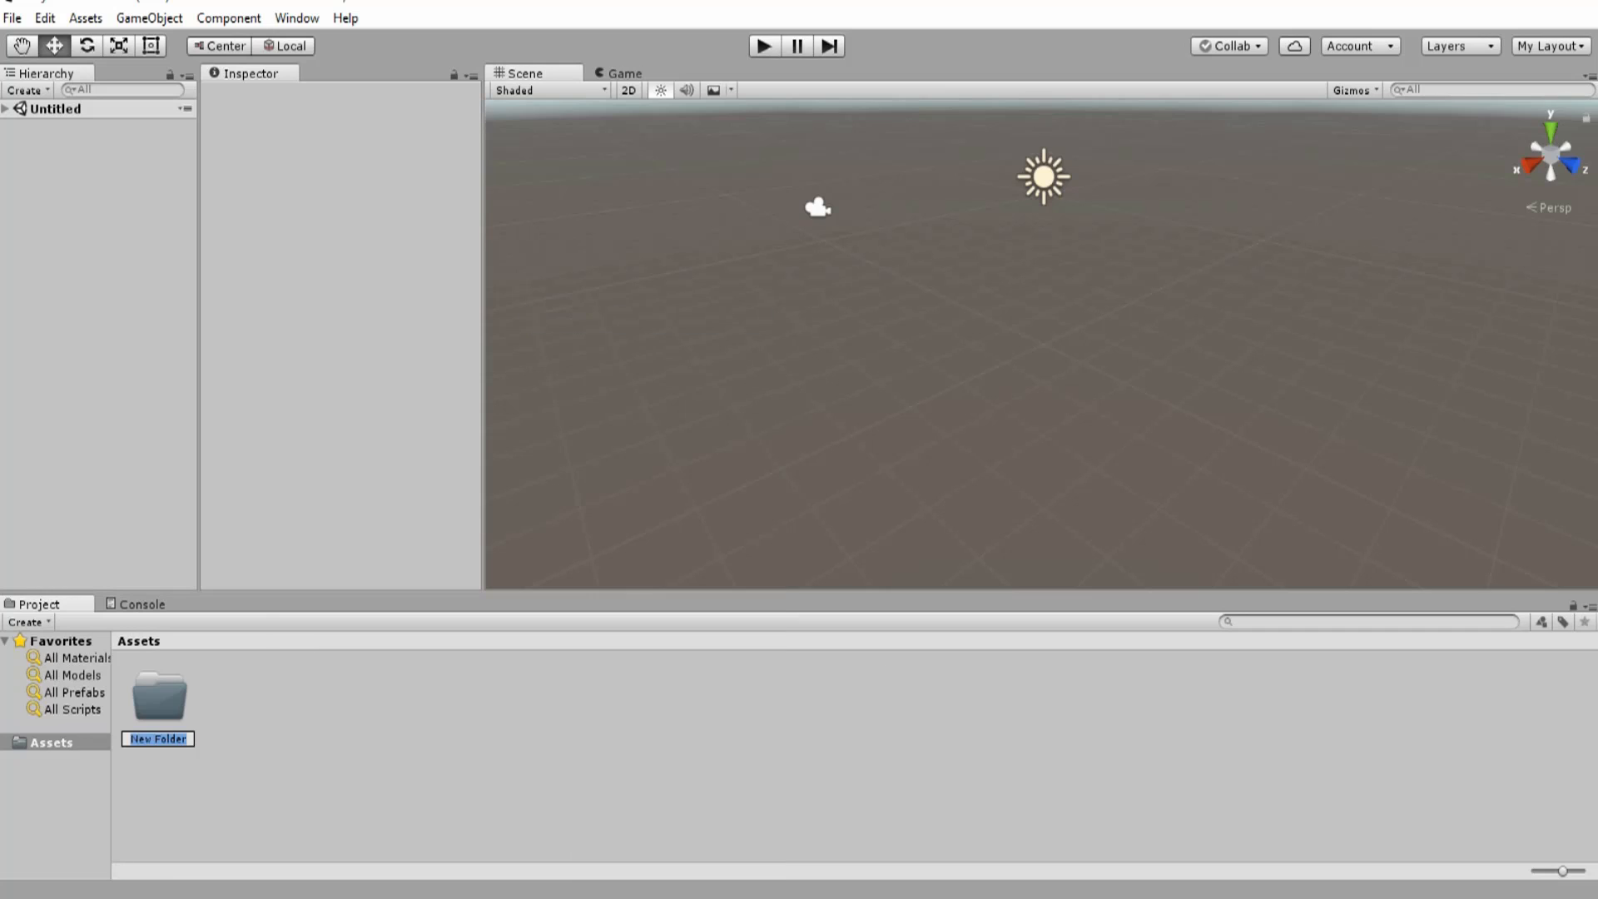
type("Script")
key("Return")
- Add a folder named Texture to Assets, alongside the Script folder
right_click(308, 731)
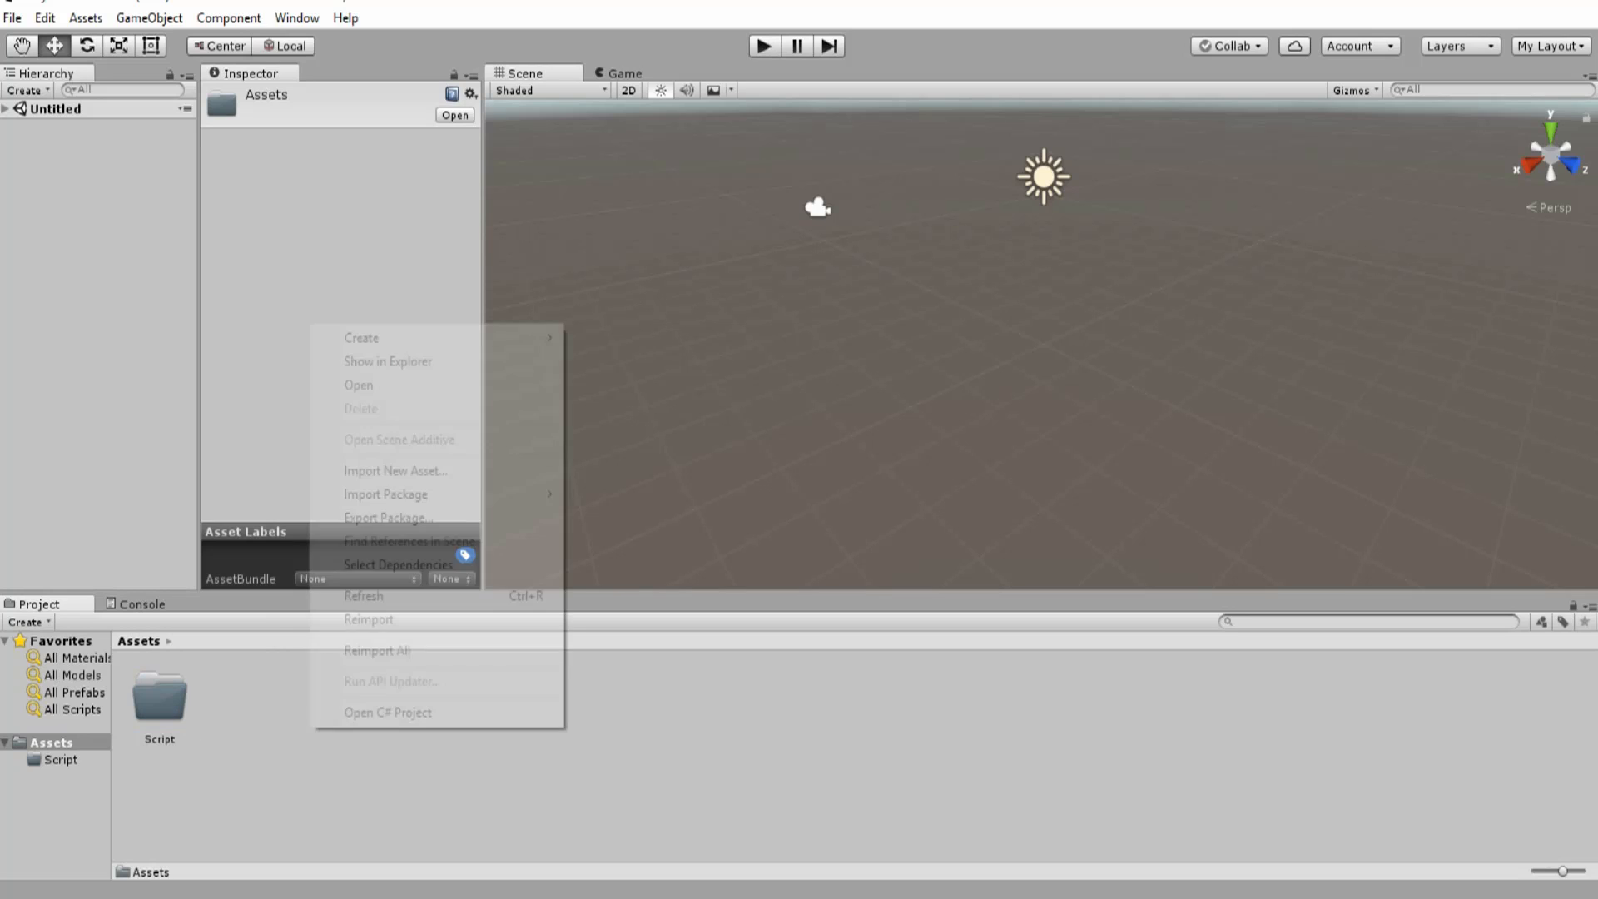
mouse_move(366, 336)
left_click(616, 338)
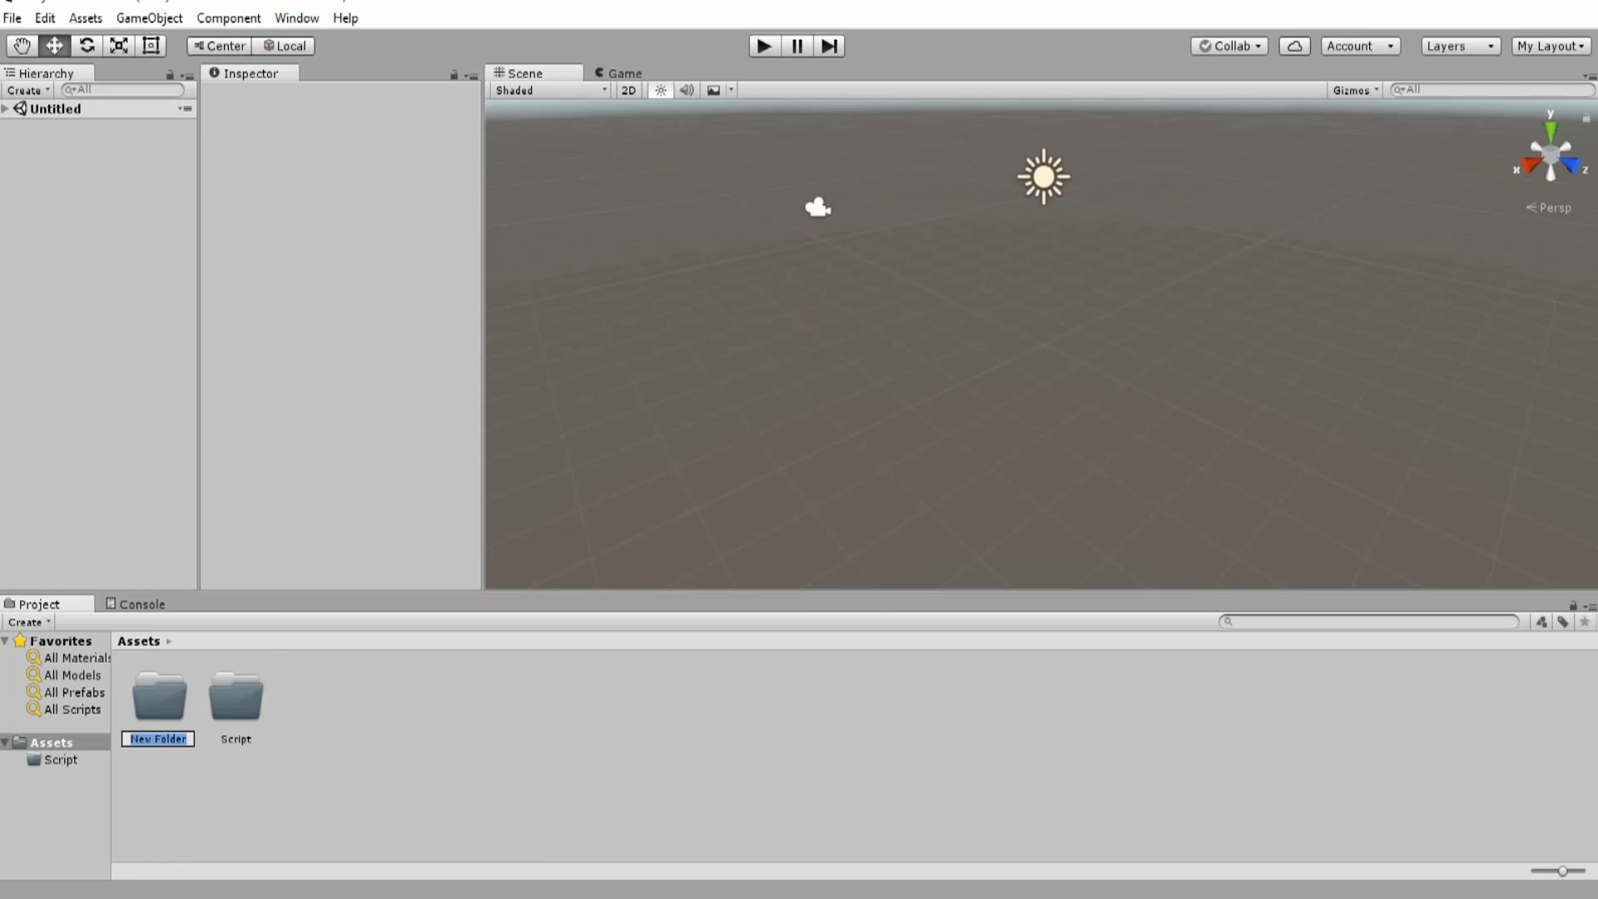
type("Texture")
key("Return")
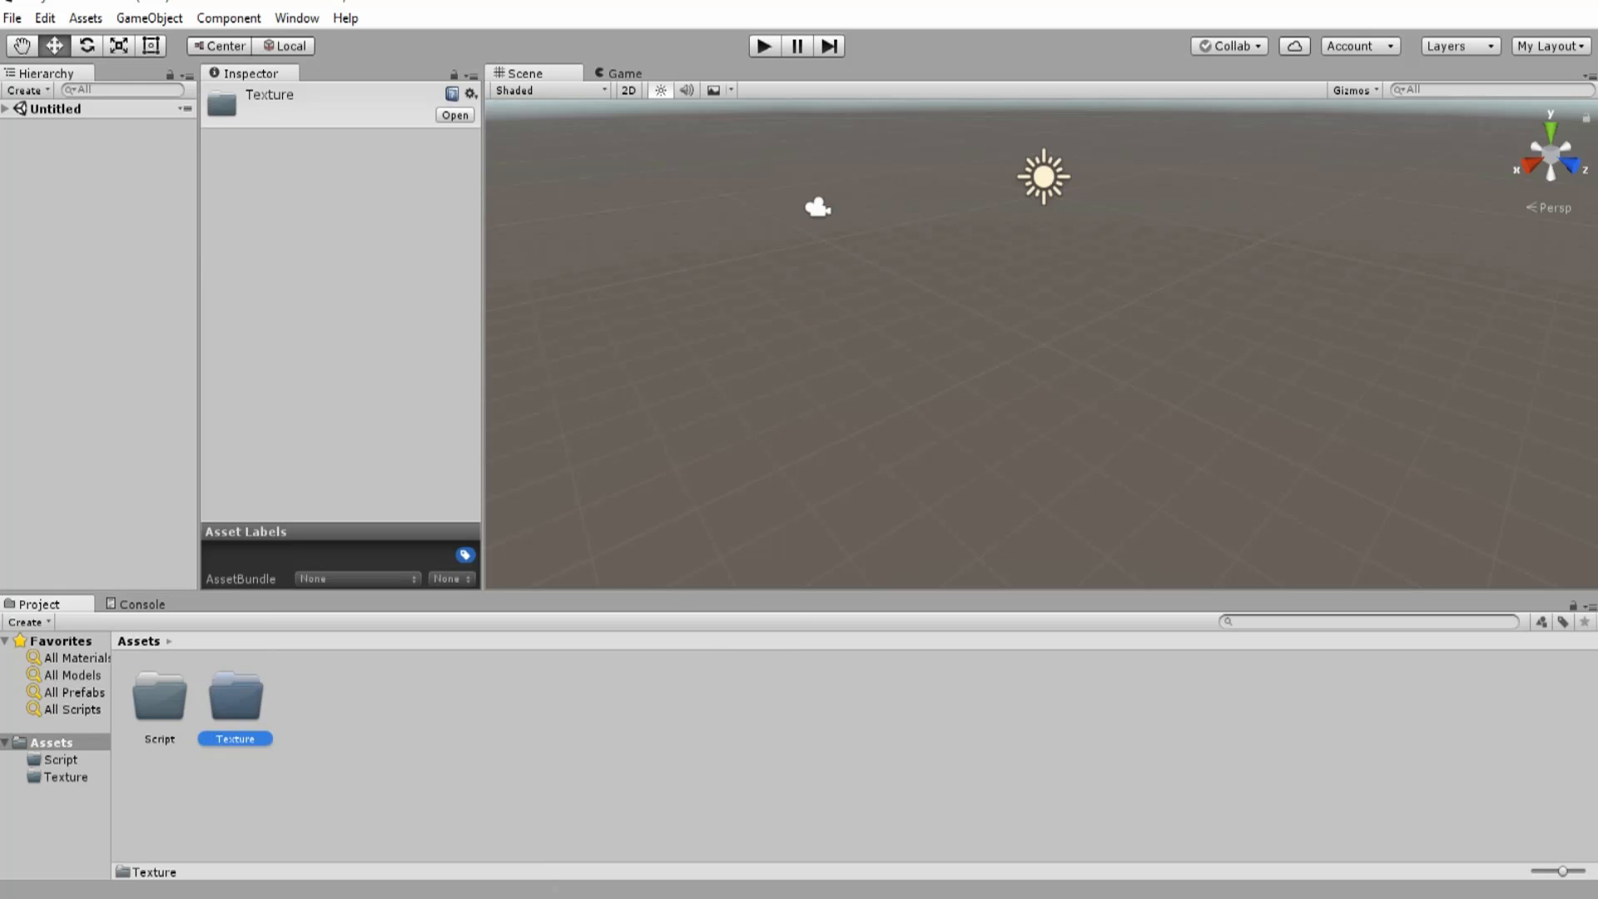
- Add a folder named Prefab to Assets, alongside the Script and Texture folders
right_click(321, 733)
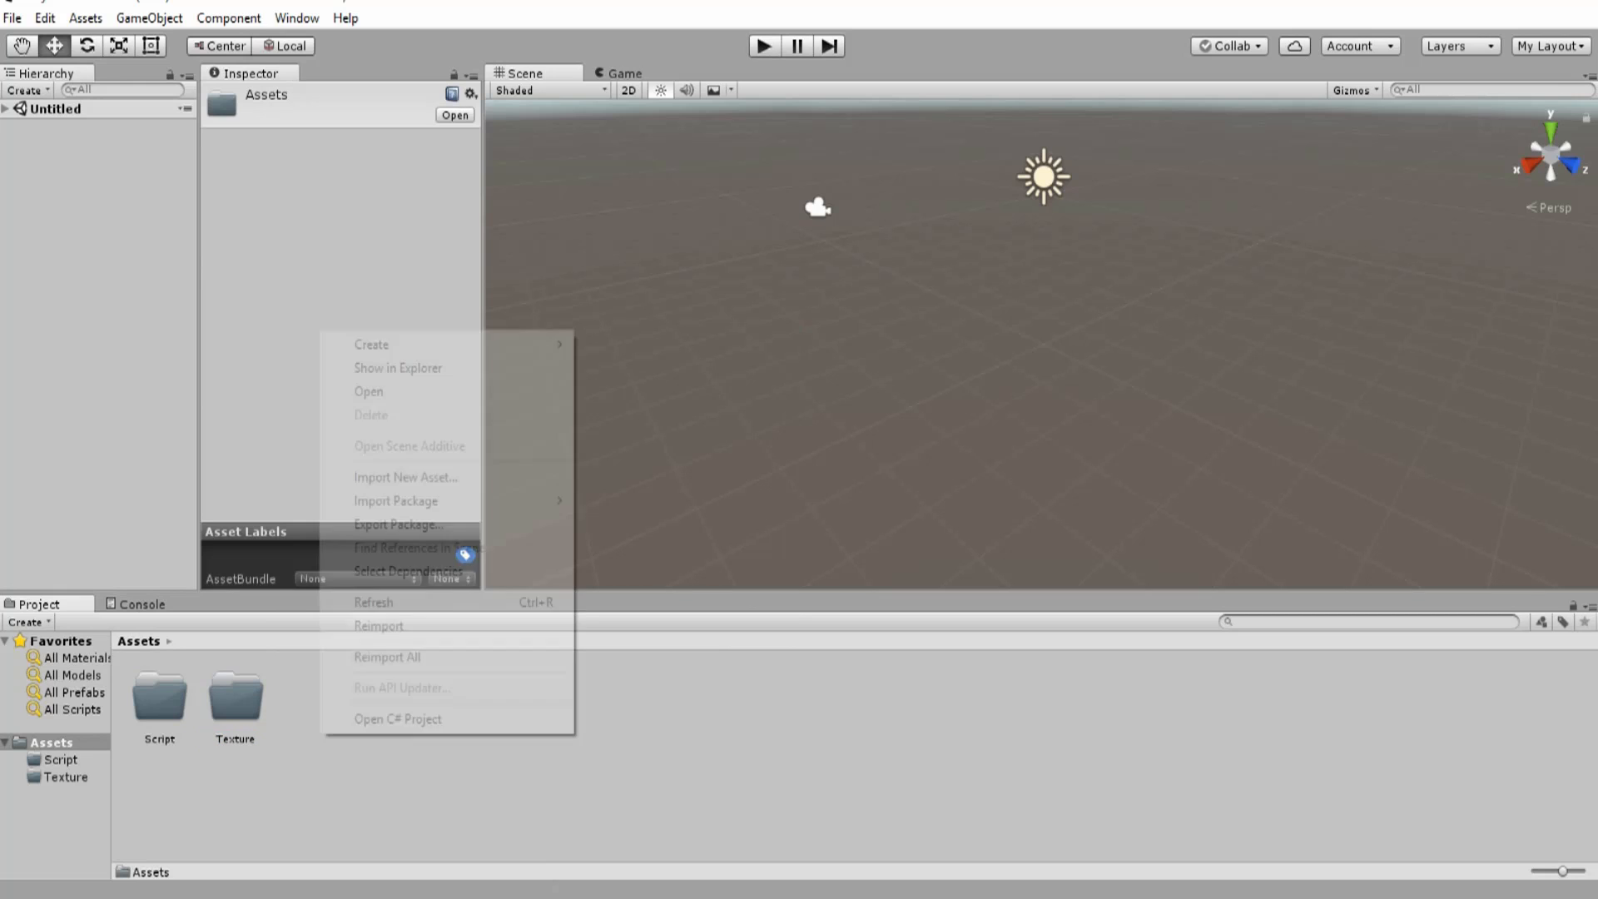
mouse_move(391, 345)
left_click(620, 344)
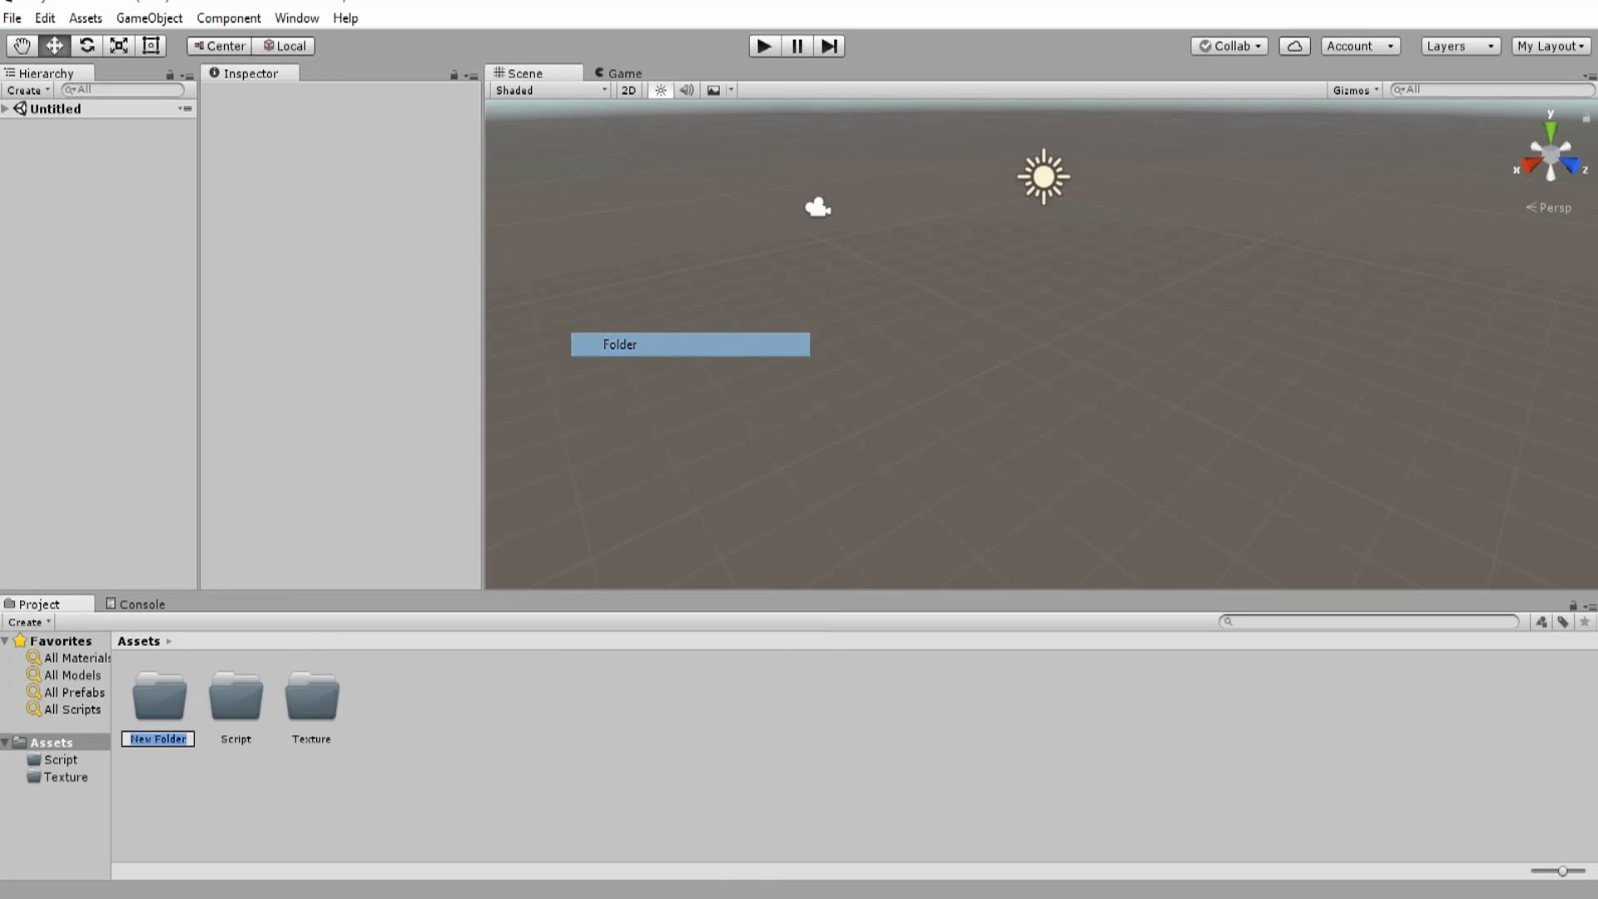
type("Prefab")
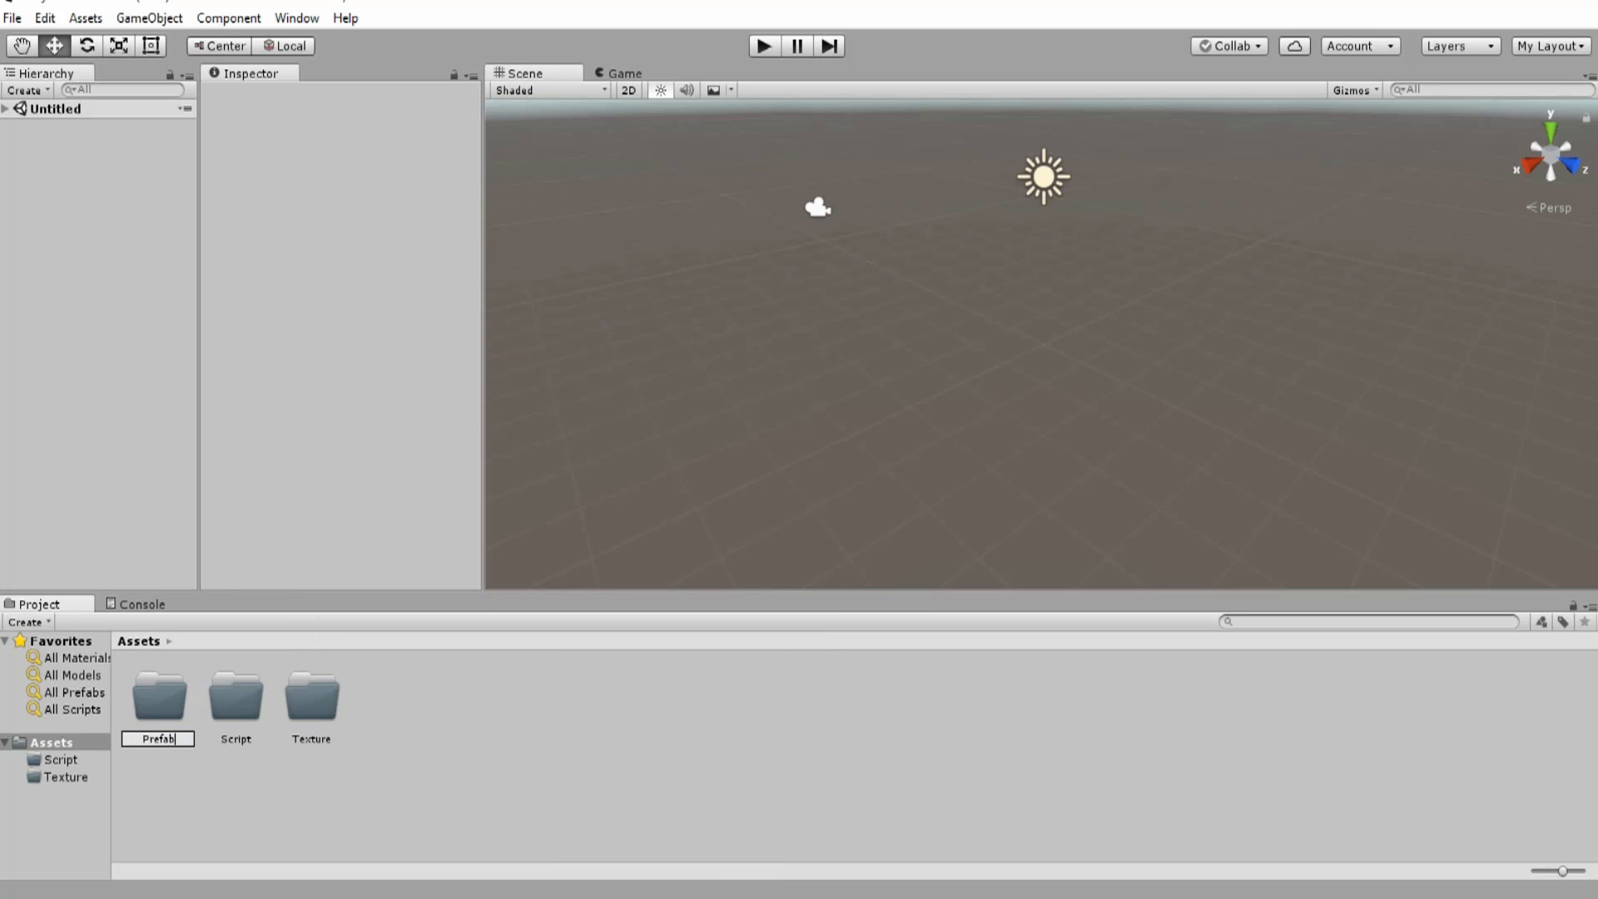
key("Return")
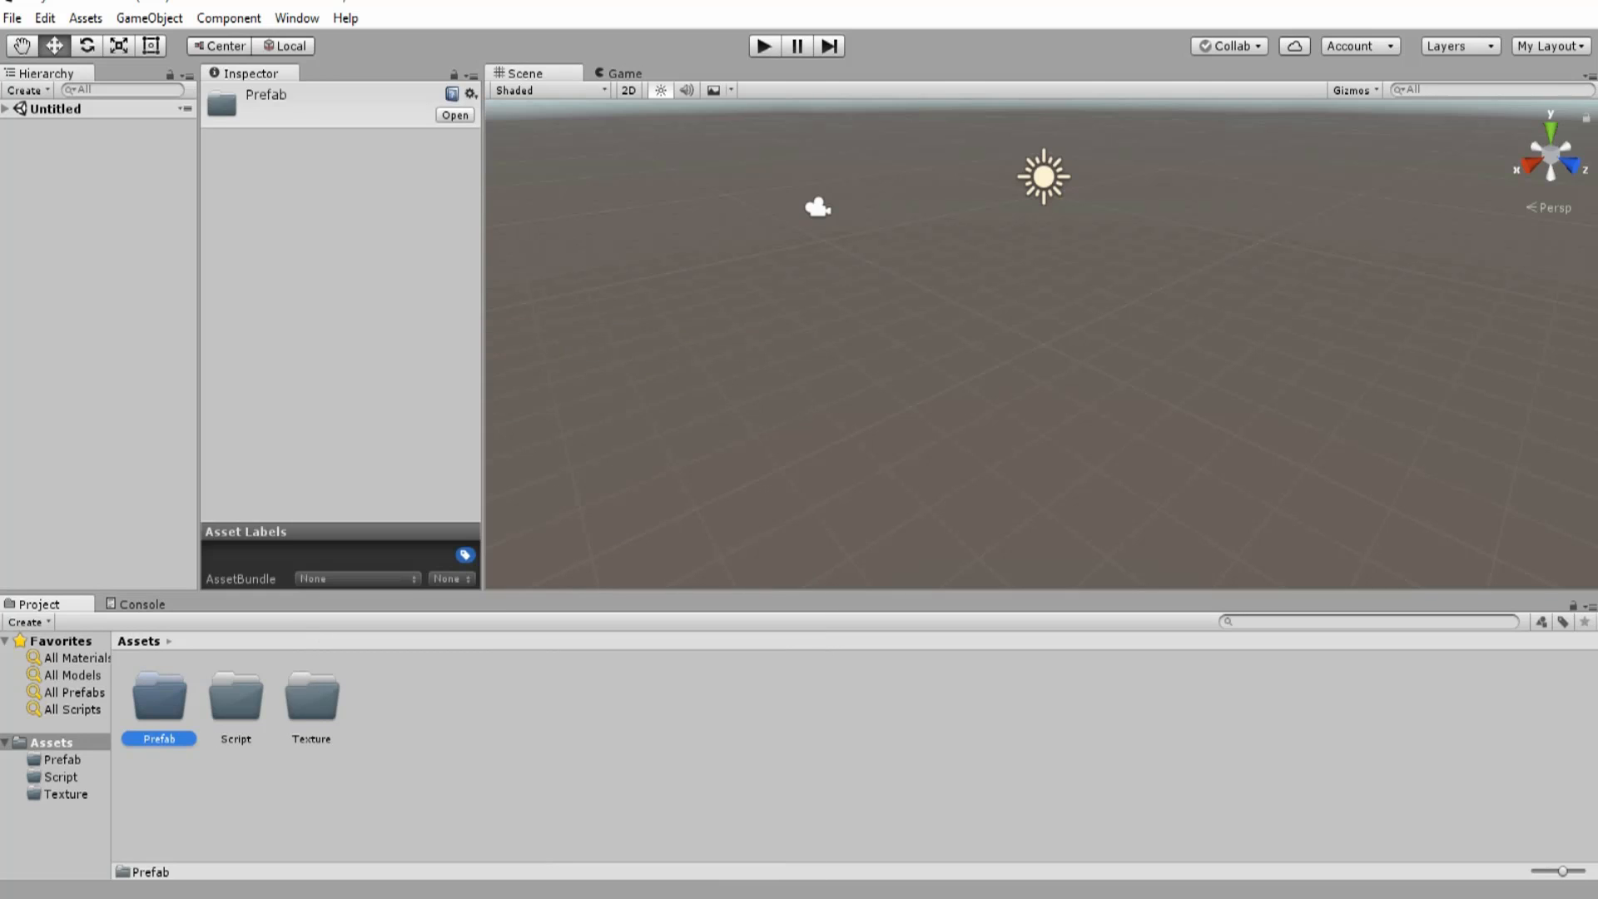
- Add a folder named Scene to Assets, alongside the Prefab, Script and Texture folders
left_click(1570, 165)
right_click(393, 727)
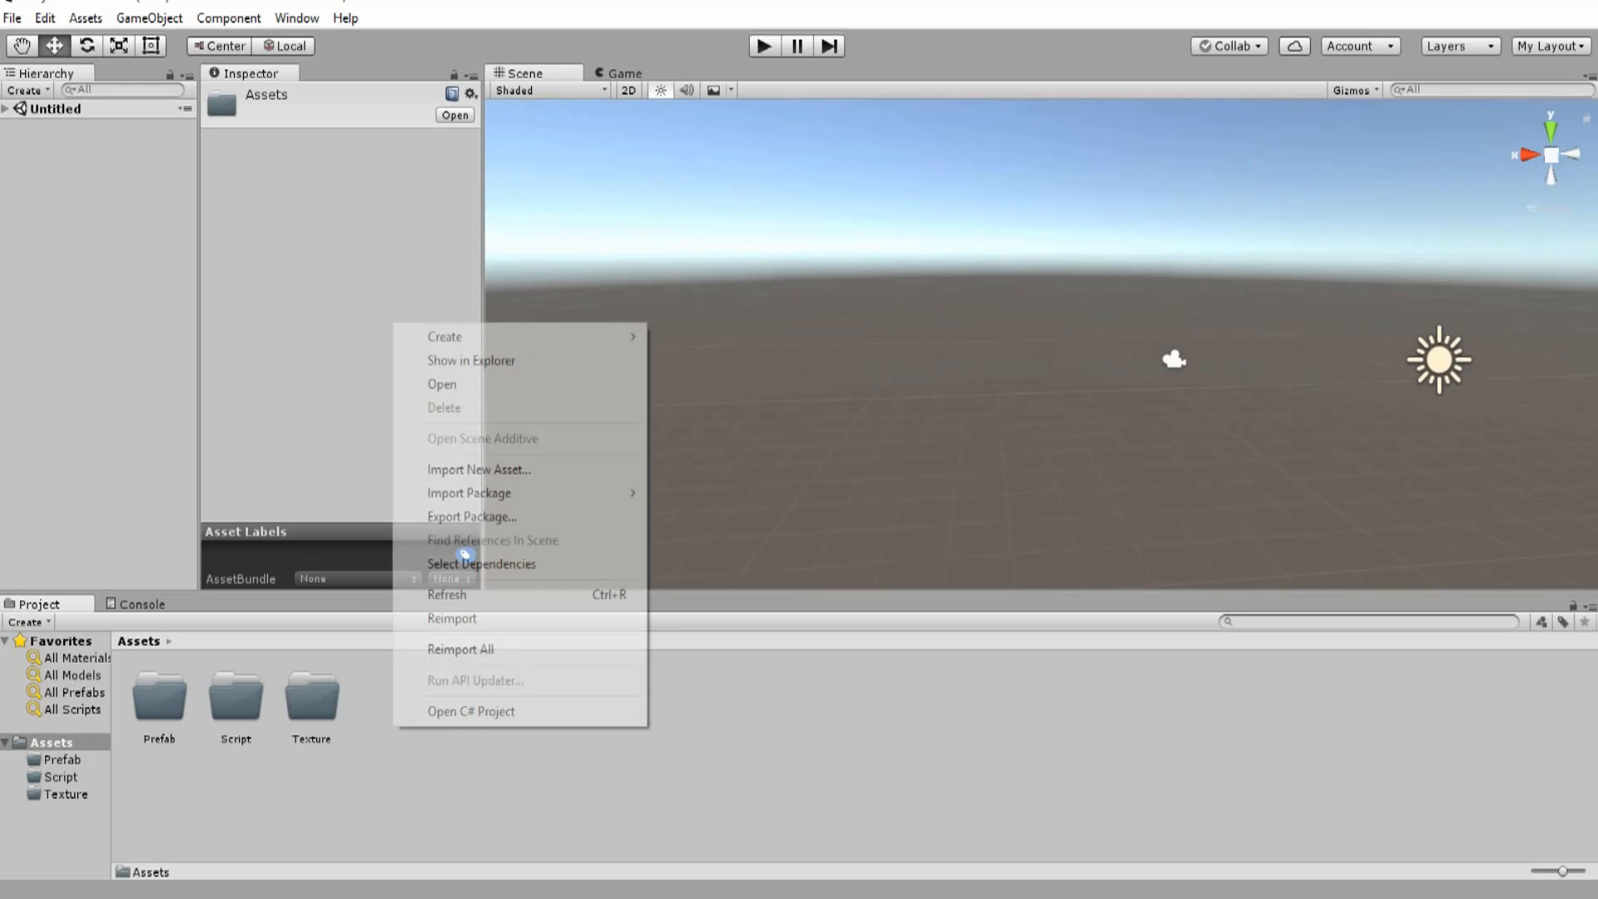
mouse_move(463, 337)
left_click(695, 336)
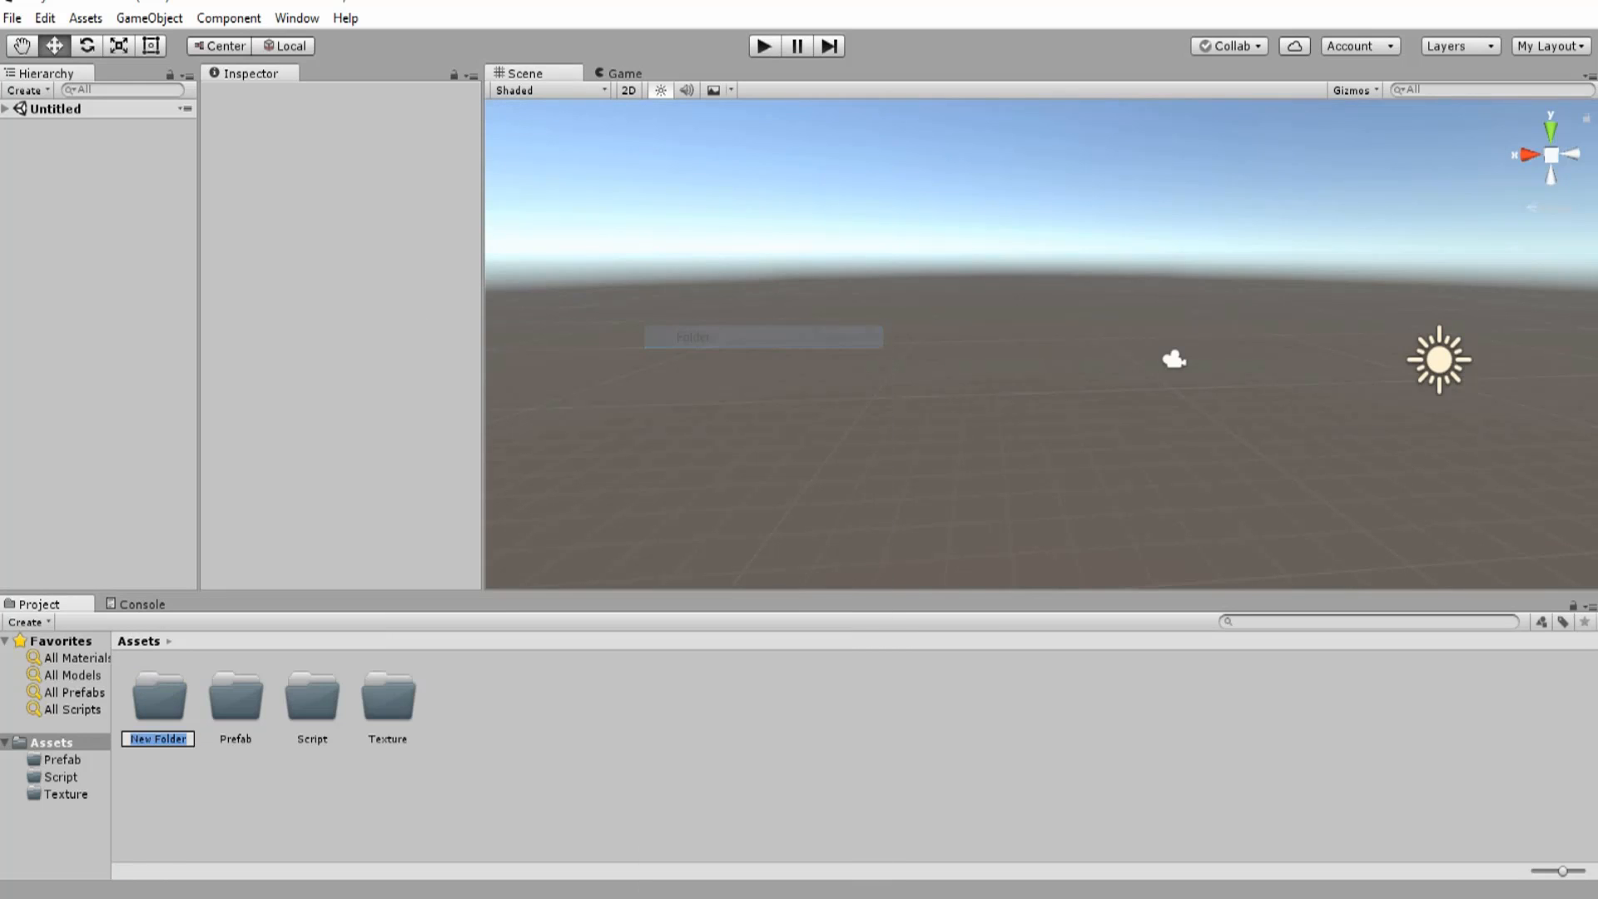
type("Scene")
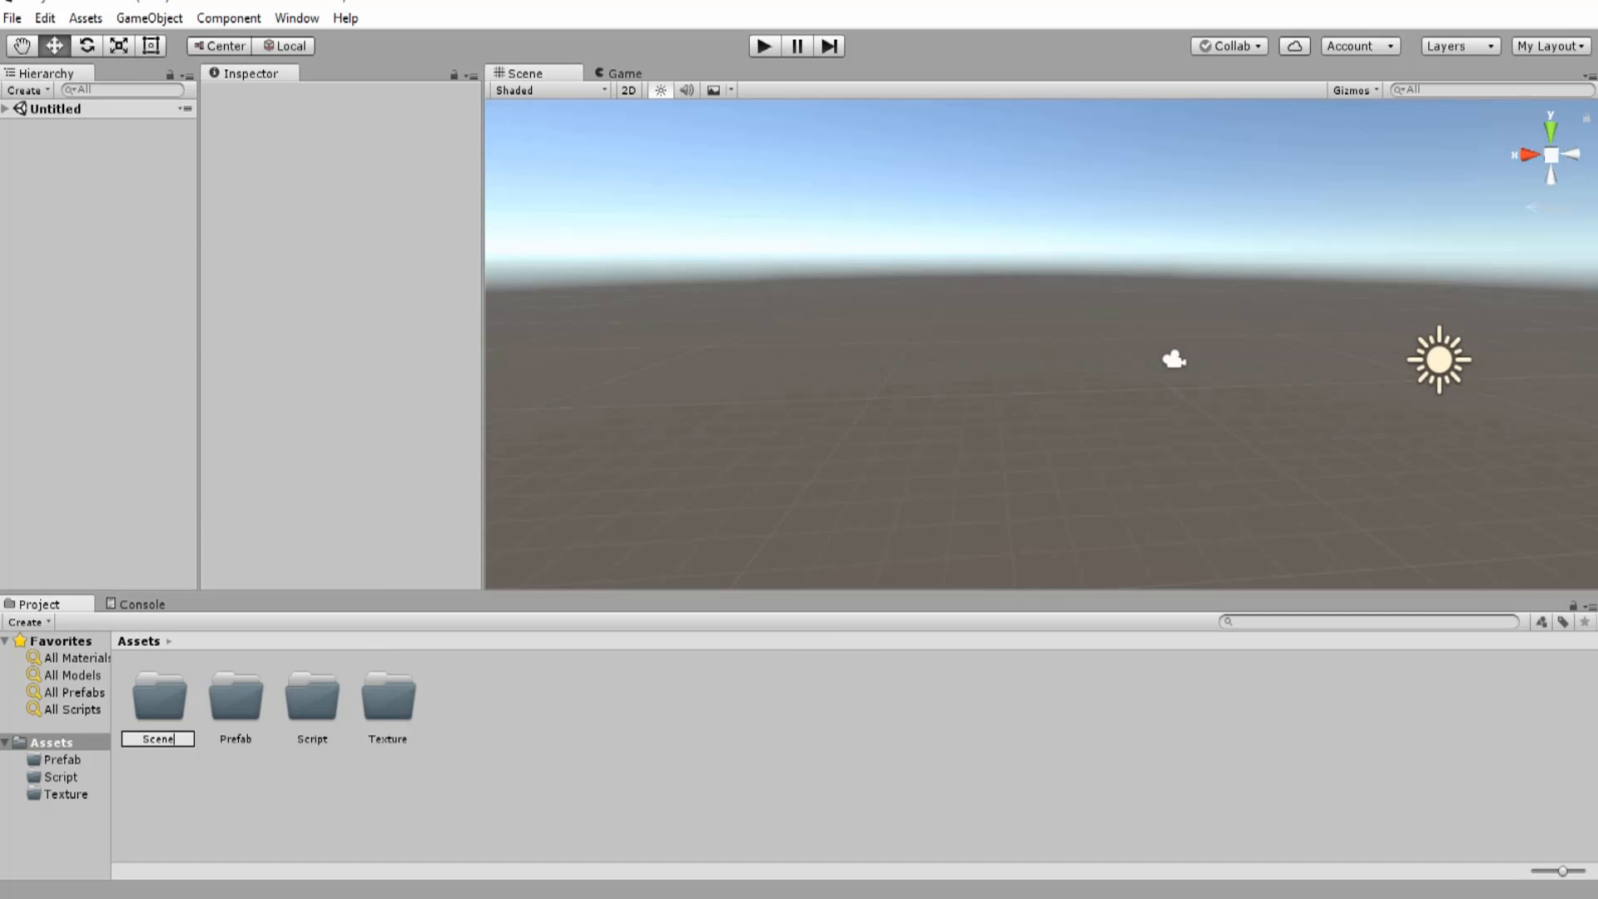
key("Return")
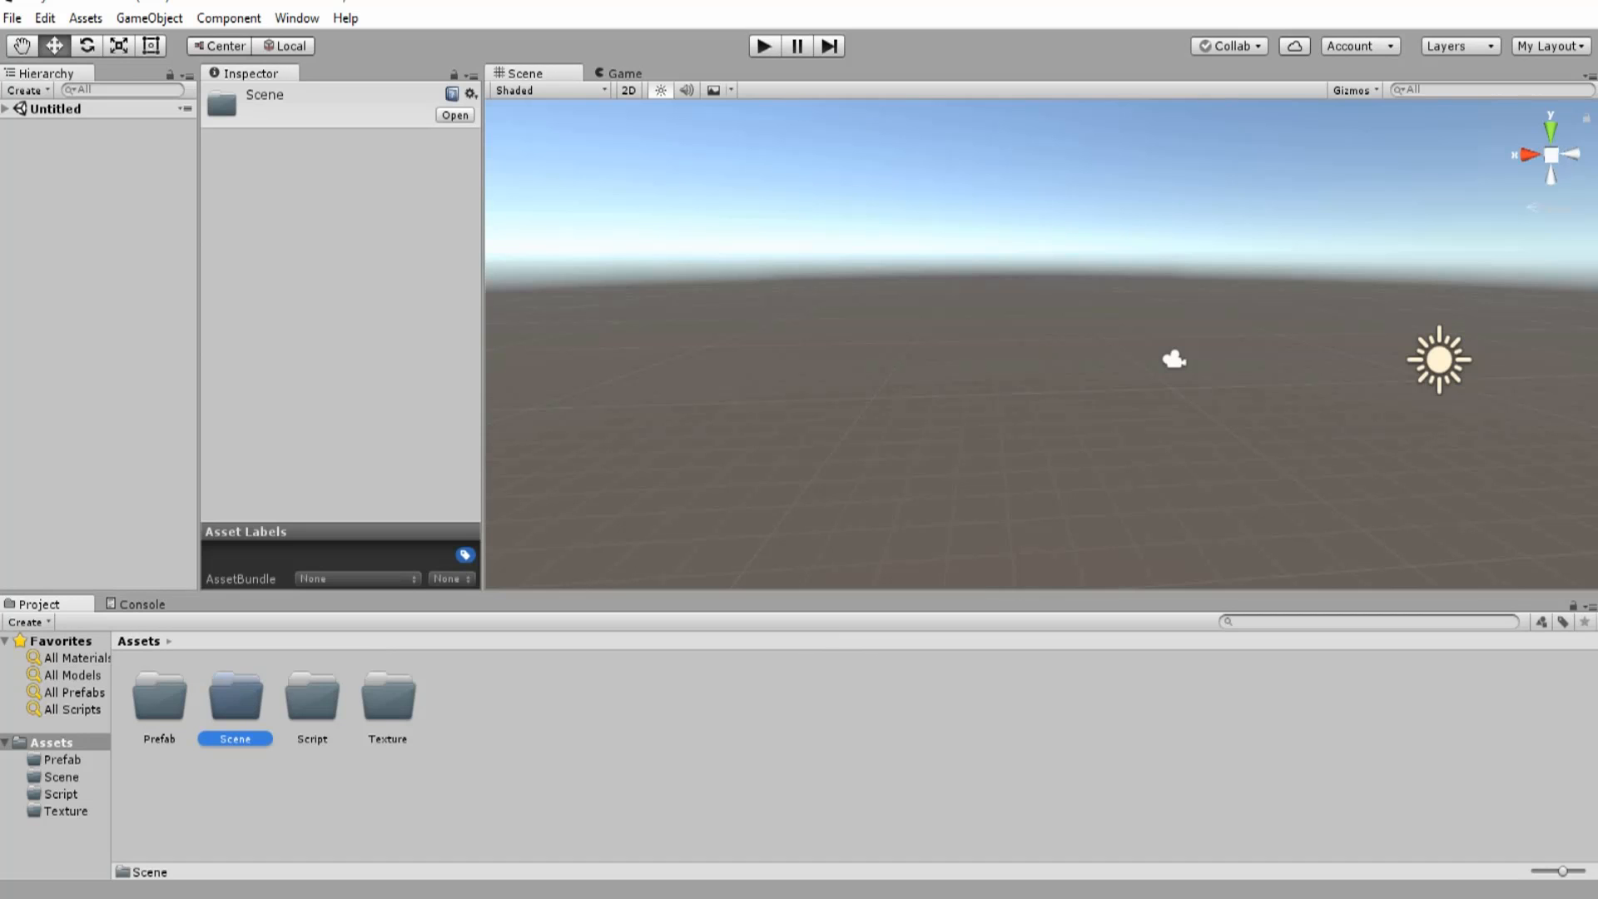
- Open the empty Scene folder inside the project's Assets
right_click_drag(940, 325, 1165, 411)
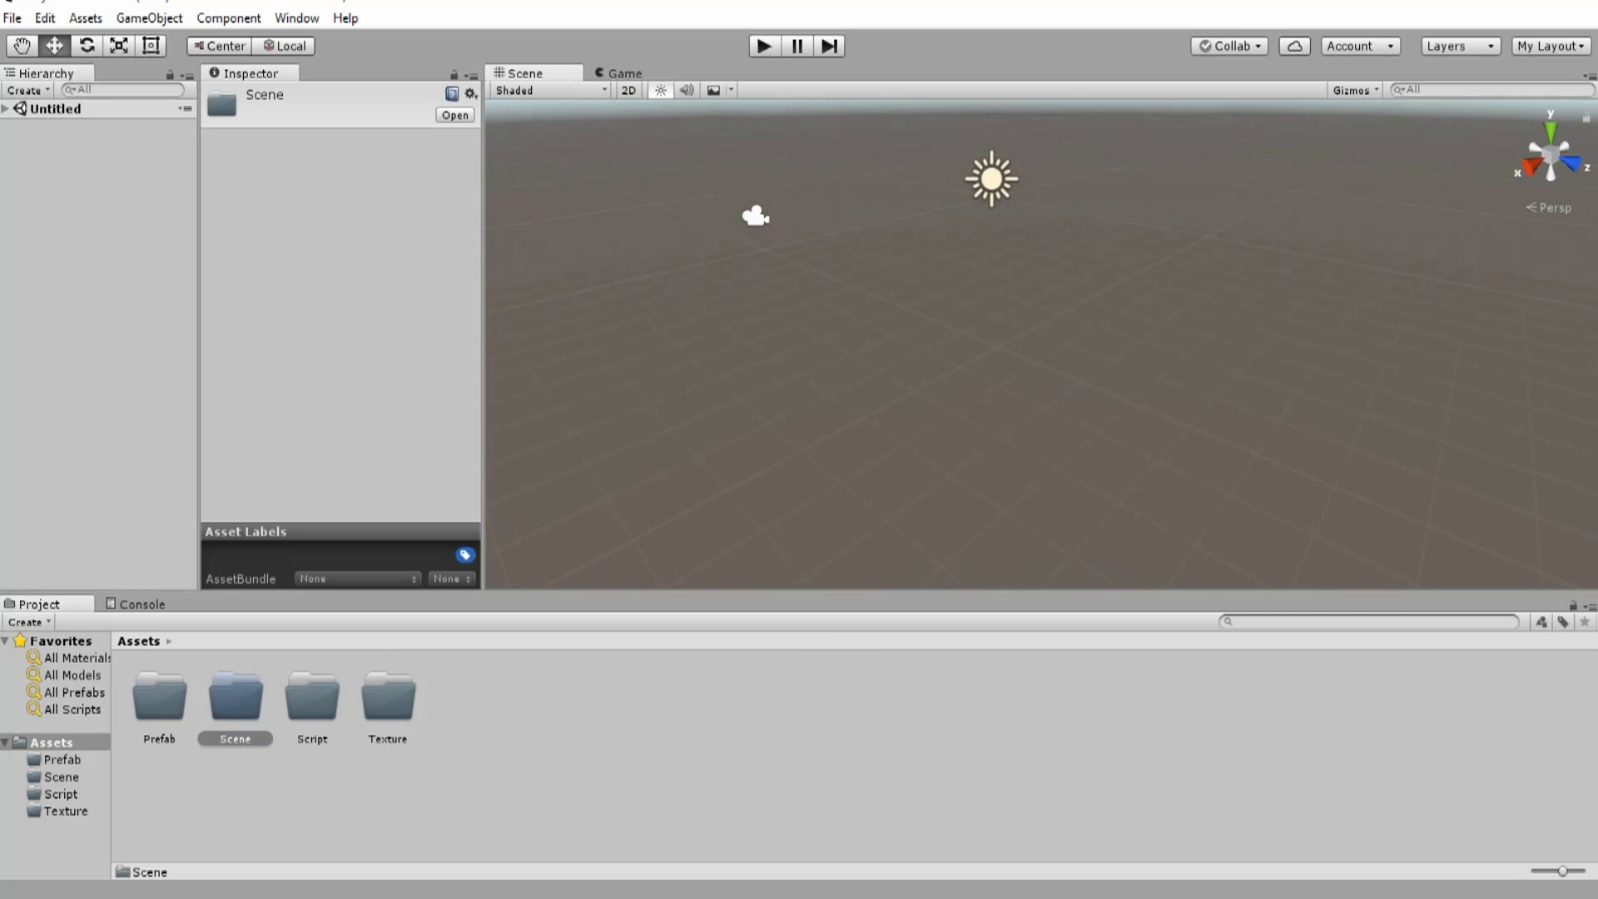
double_click(236, 700)
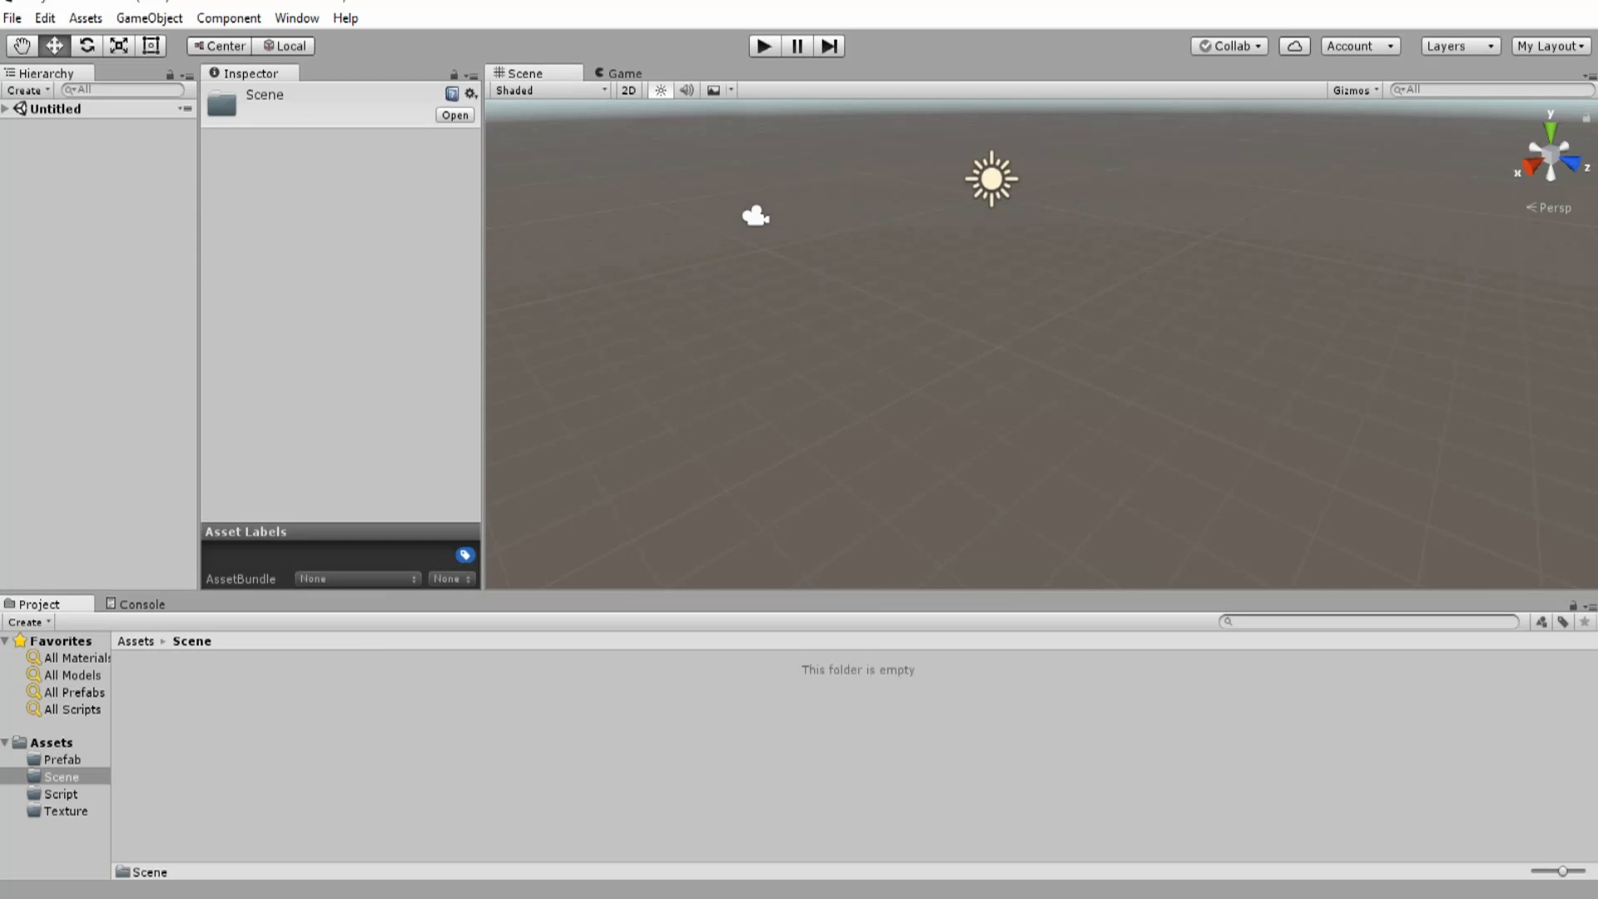
left_click(416, 749)
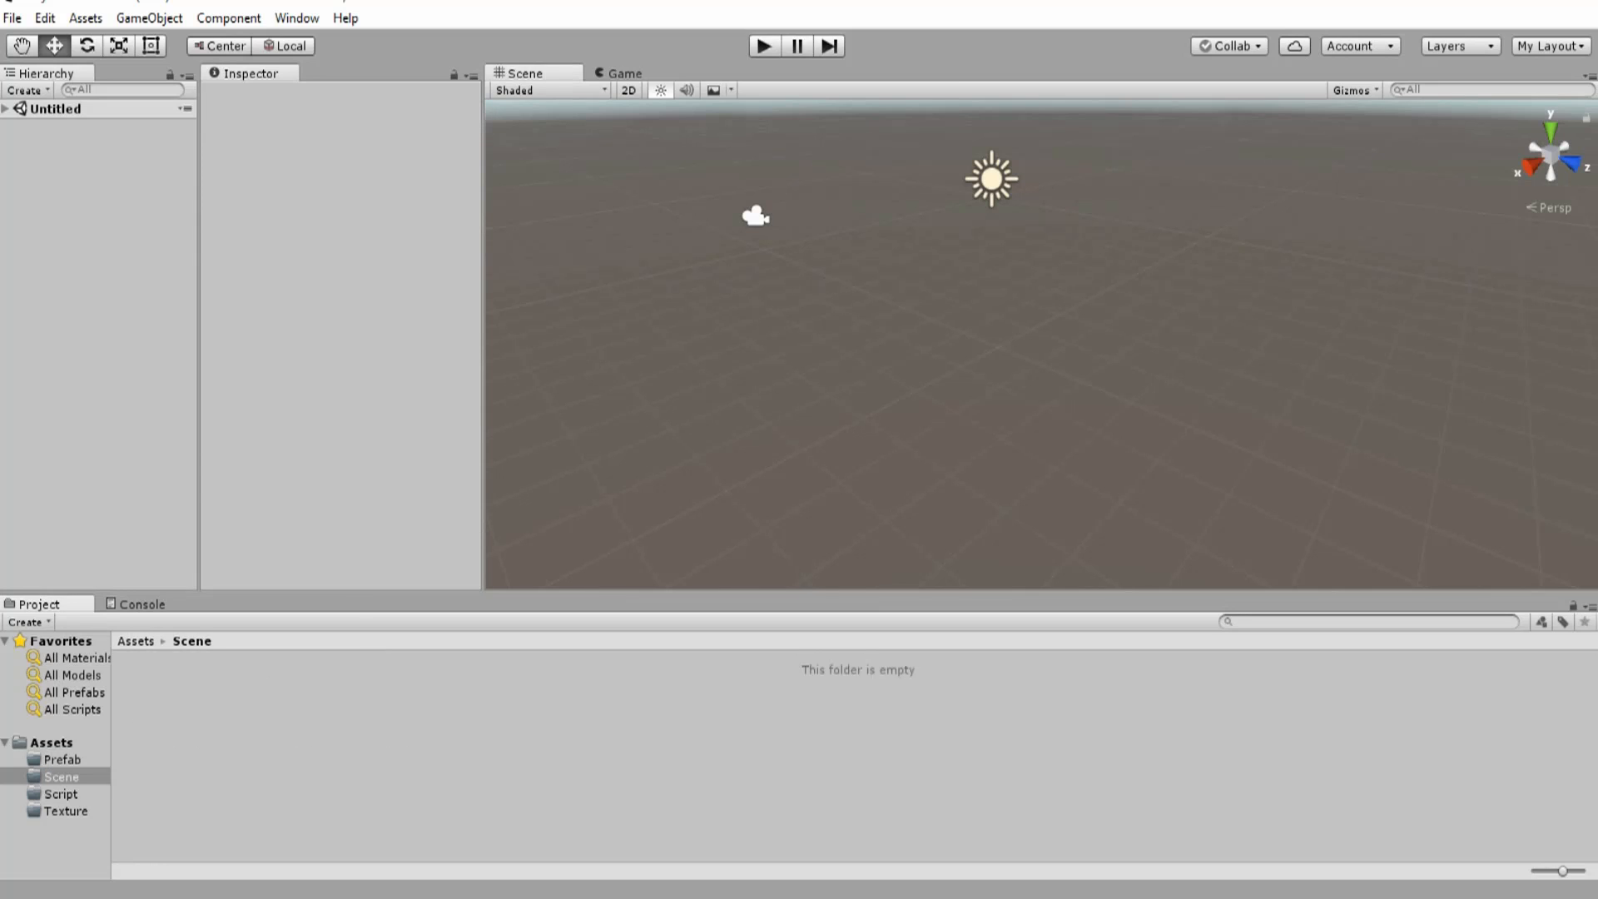
- Save the current untitled scene as MainMenu in the Assets/Scene folder
left_click(12, 18)
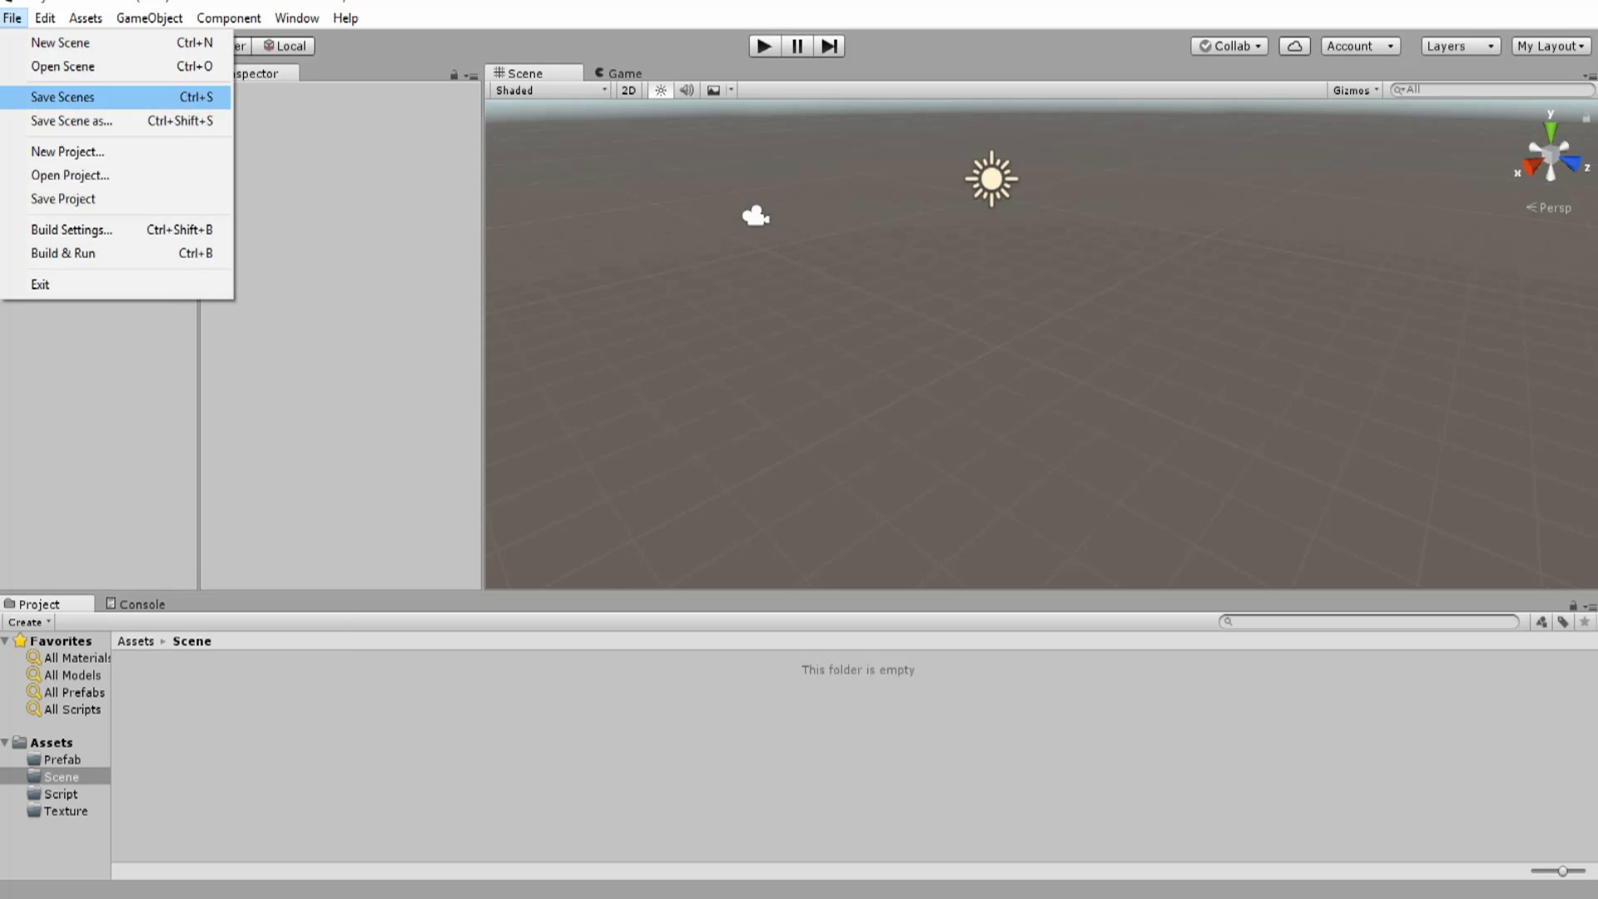
left_click(62, 96)
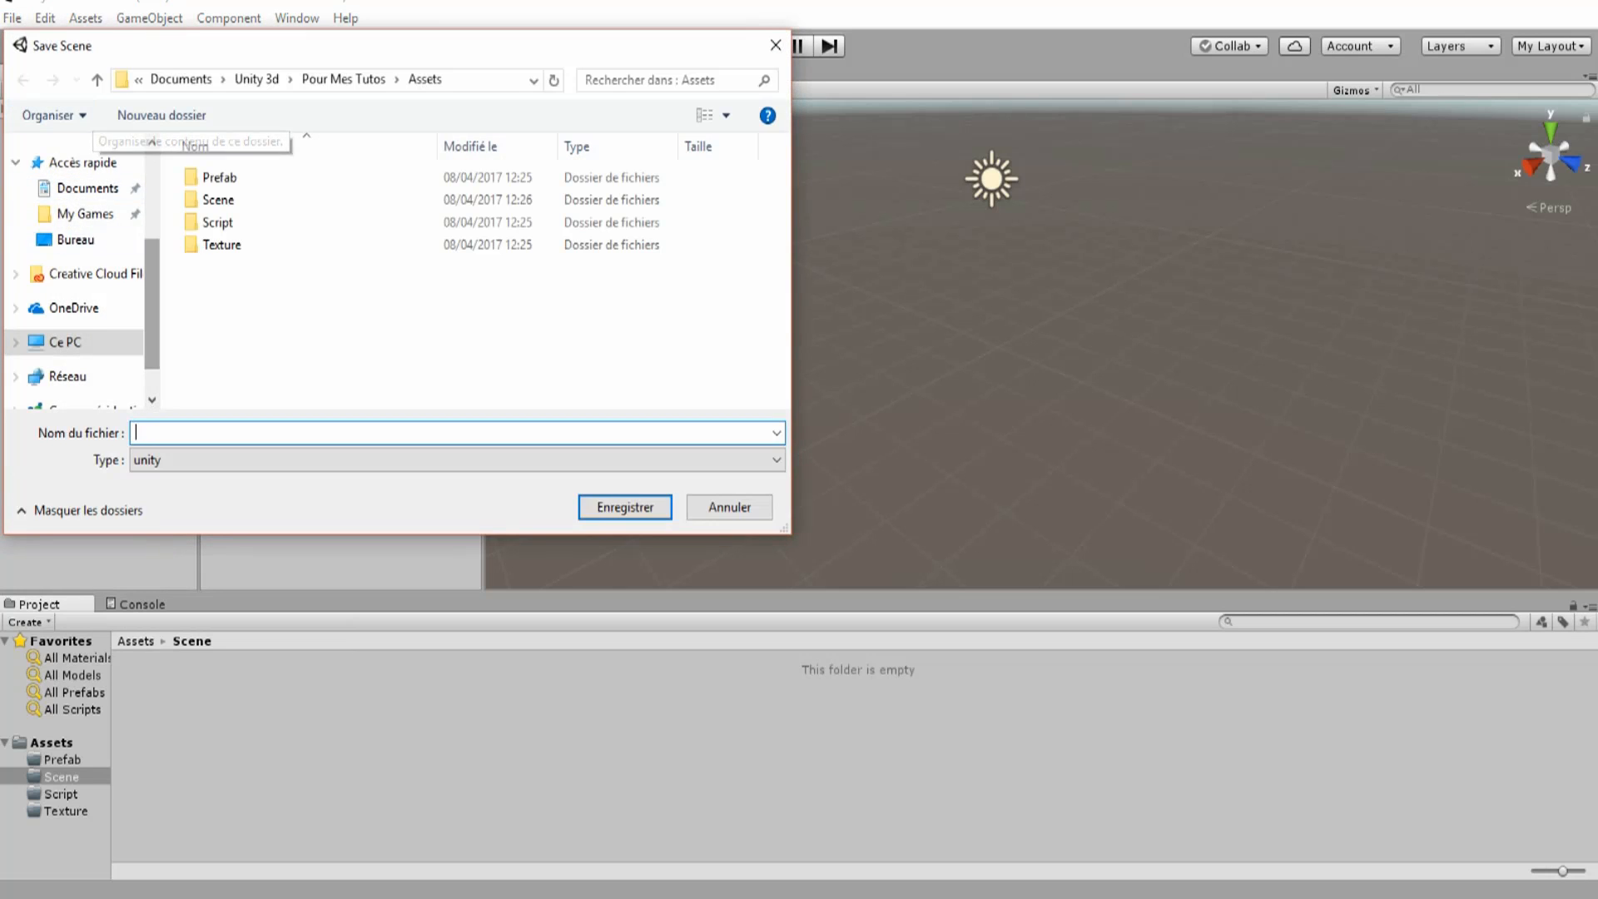
left_click_drag(248, 41, 722, 112)
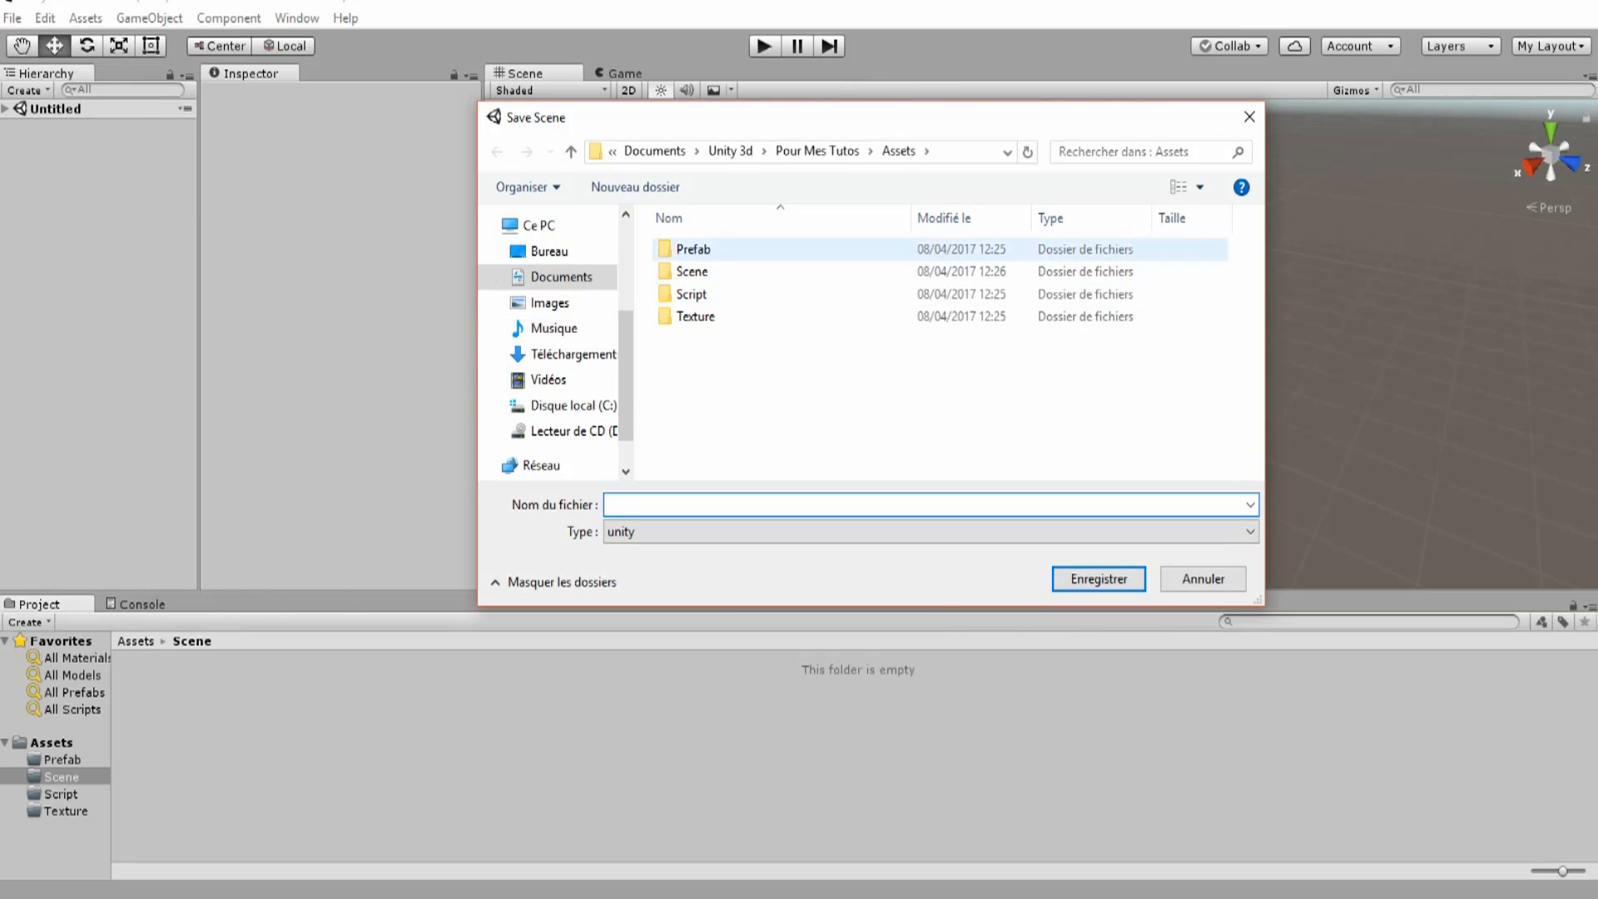
double_click(691, 271)
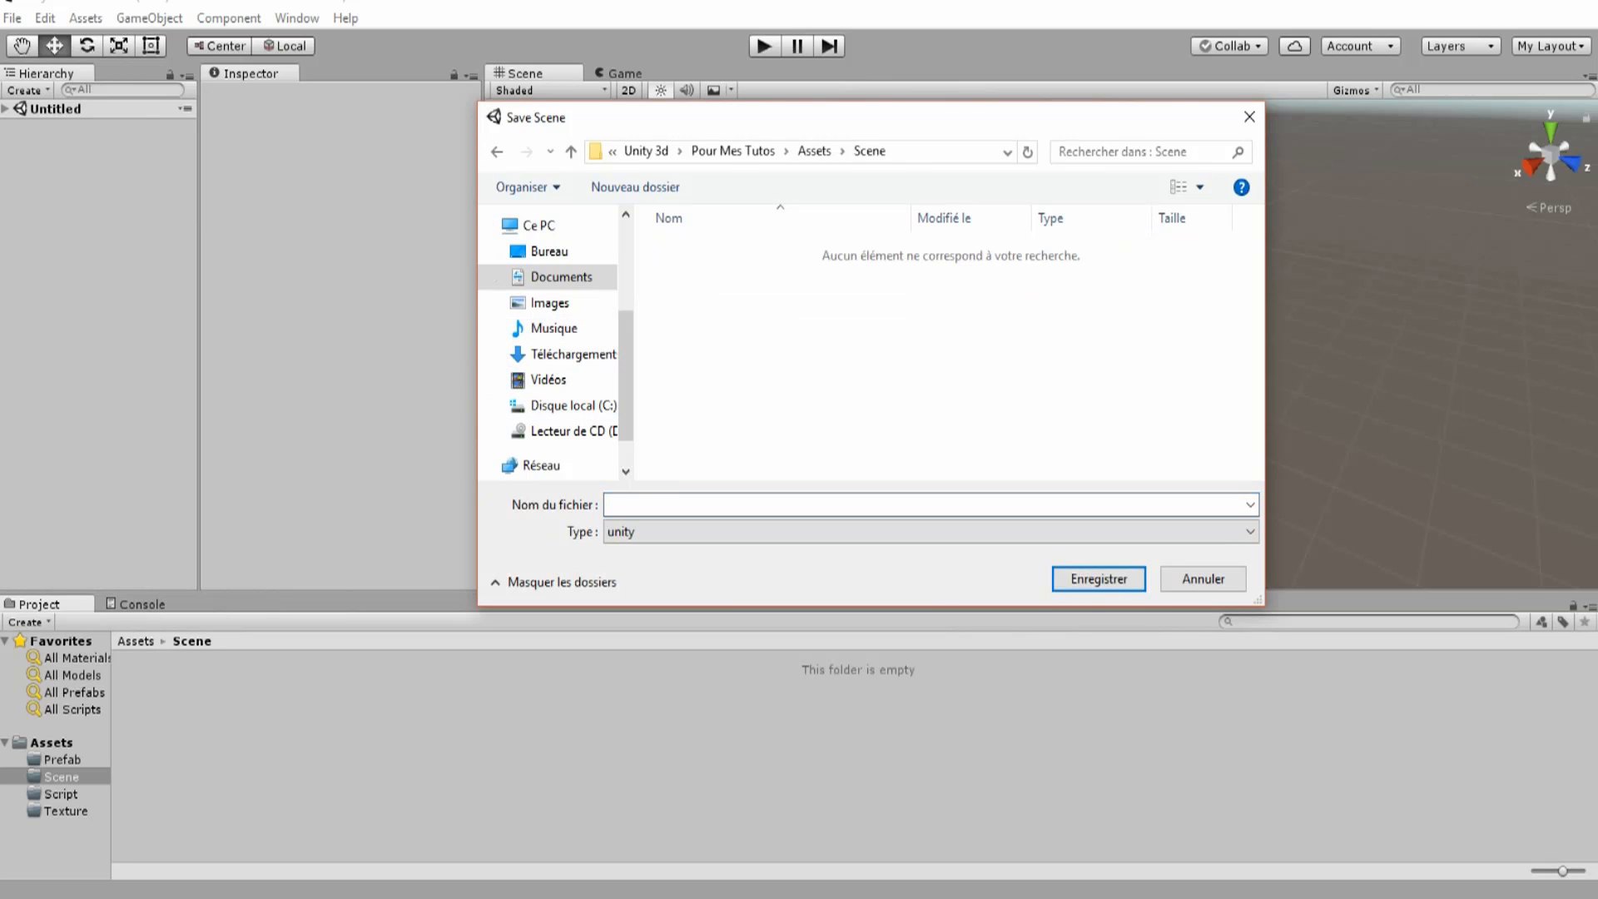
left_click(666, 505)
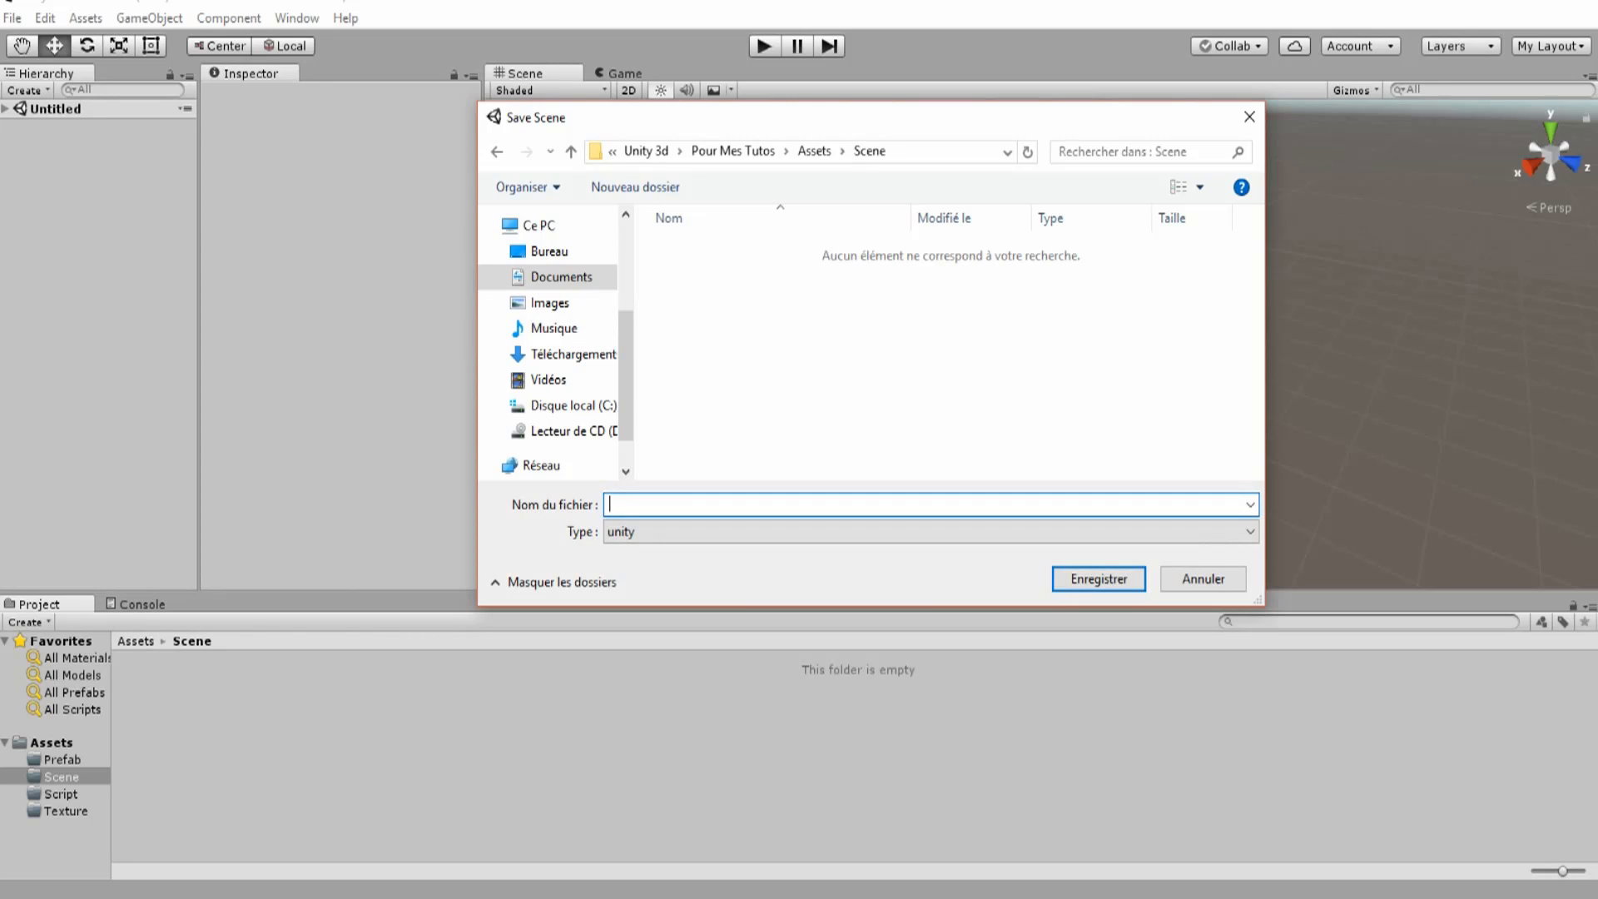
type("MainMenu")
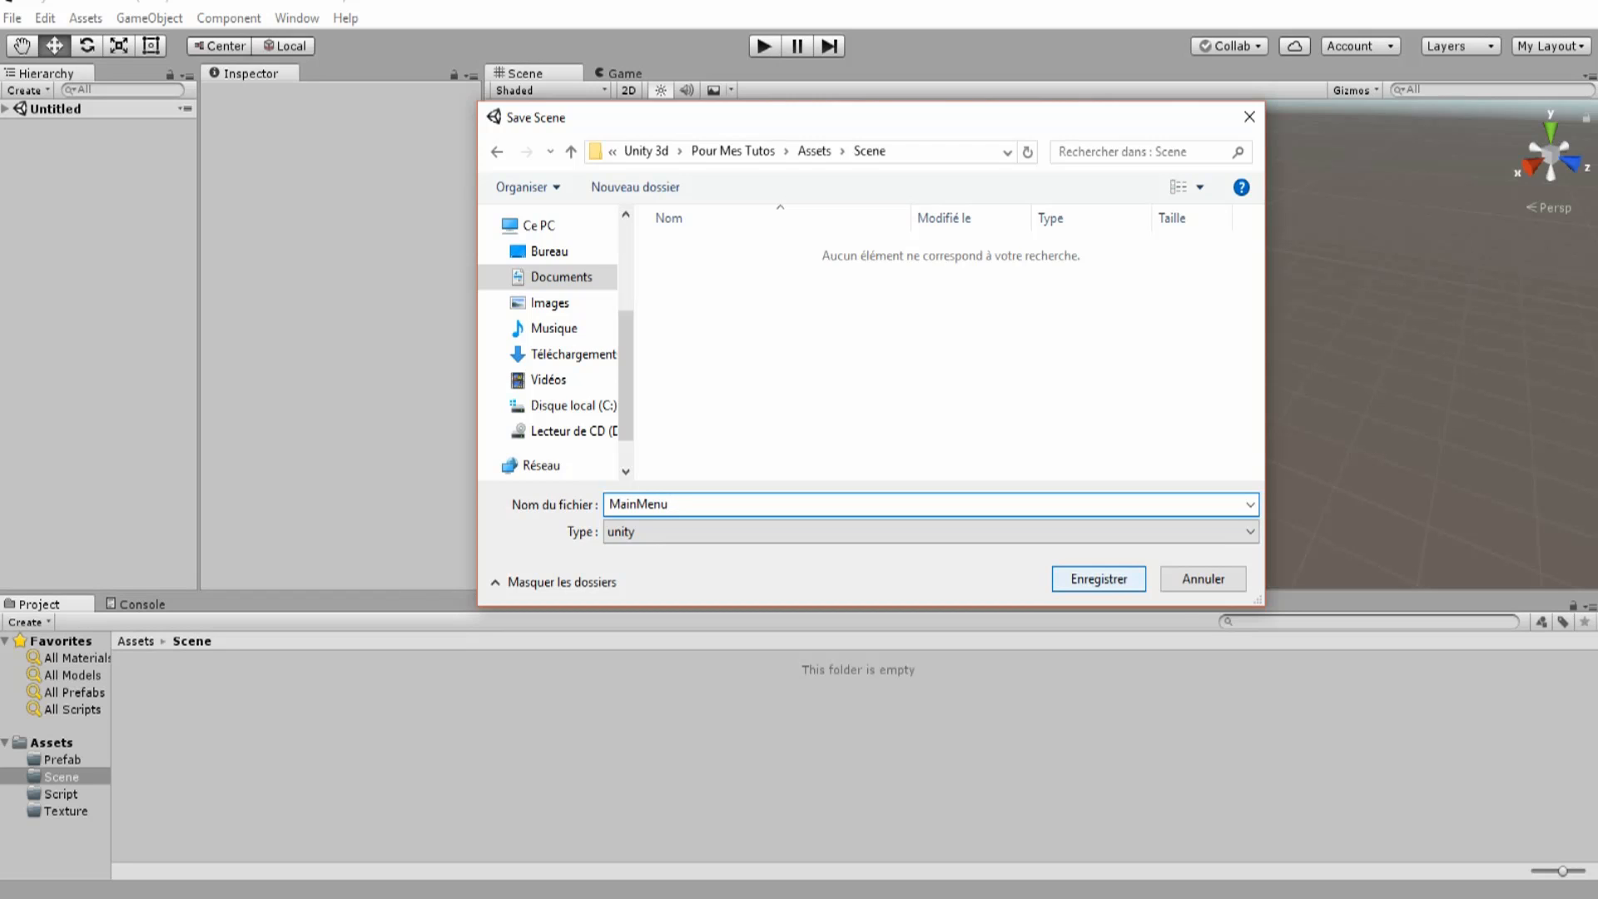
left_click(1099, 578)
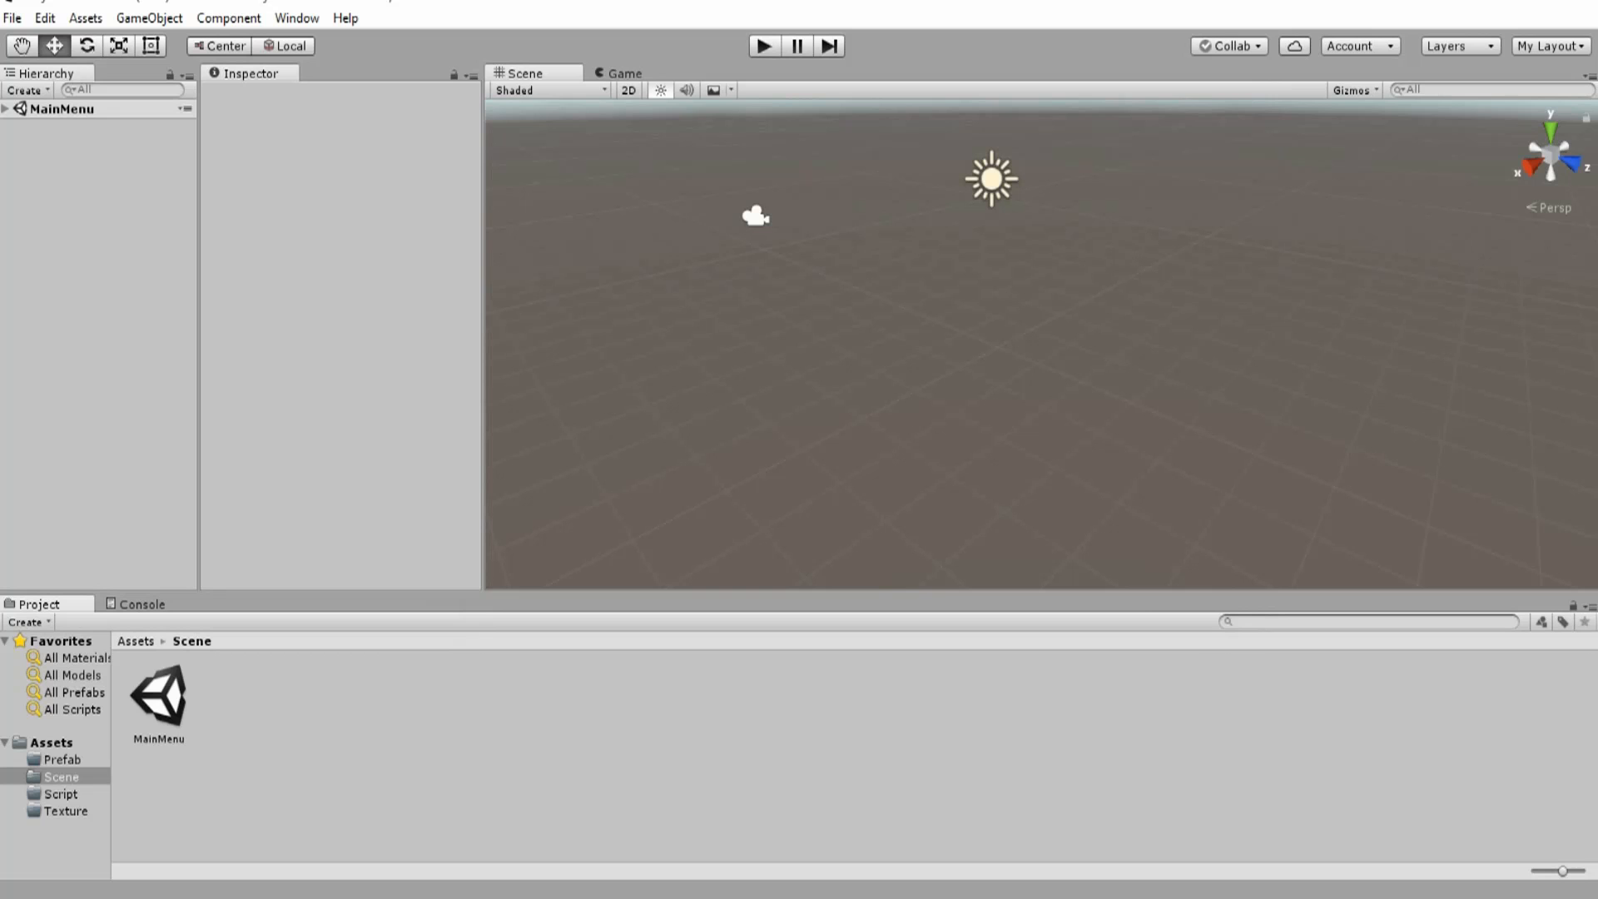
- Switch the Scene view of the MainMenu scene to 2D mode
right_click_drag(1082, 350, 1072, 316)
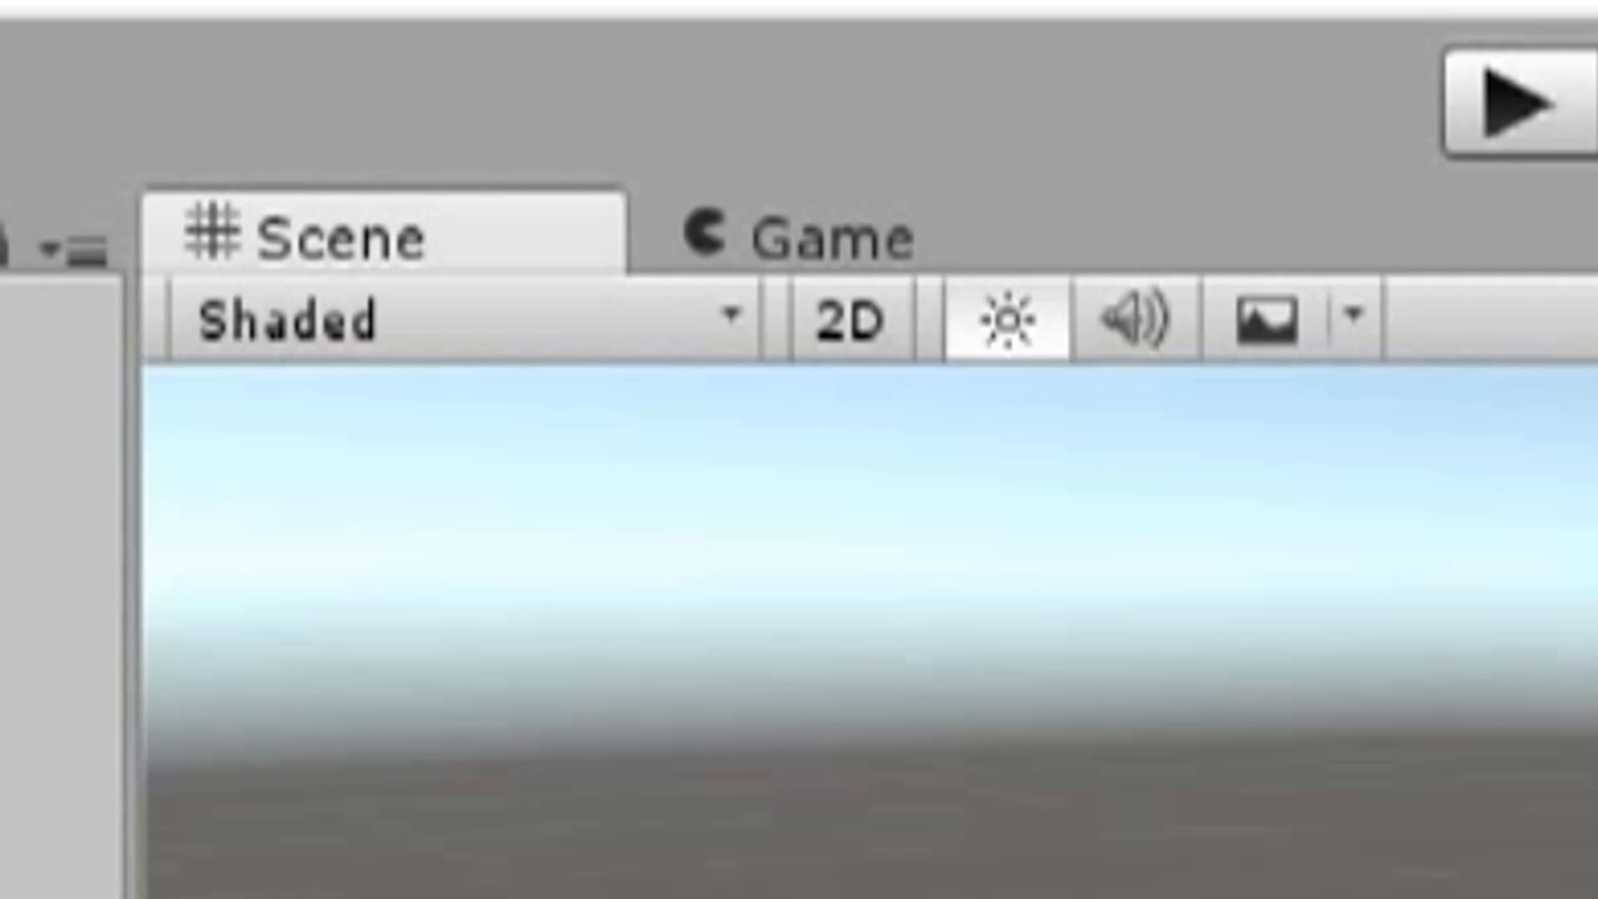
left_click(851, 320)
right_click_drag(1060, 337, 1111, 427)
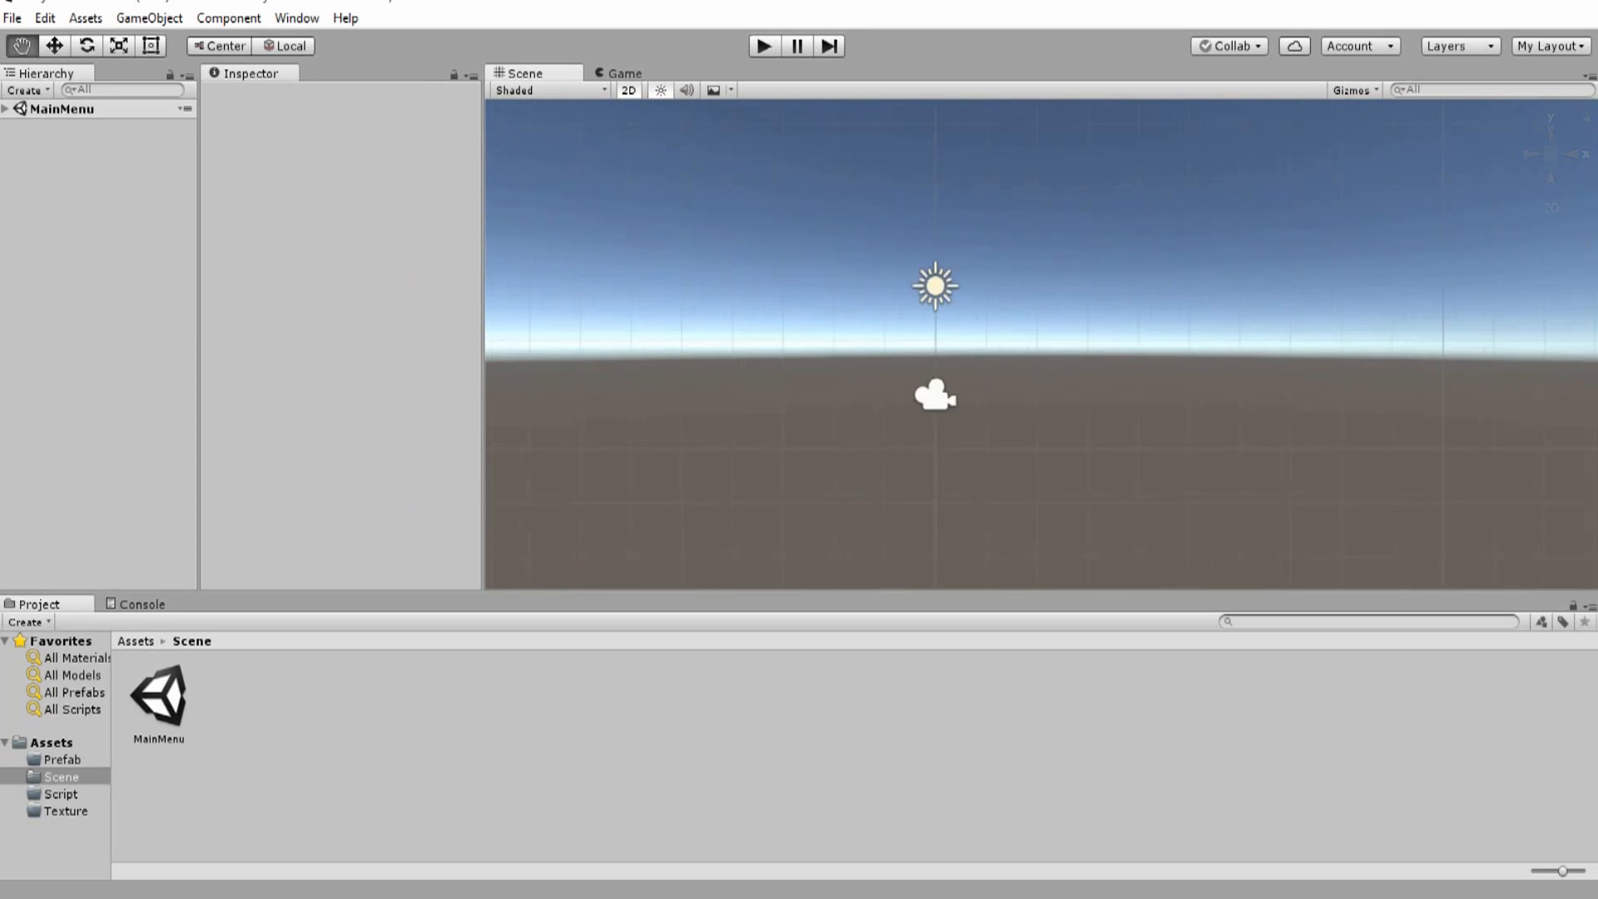
- Add a UI Canvas to the MainMenu scene and frame it in the Scene view
scroll(962, 396, "down", 10)
scroll(1041, 343, "up", 3)
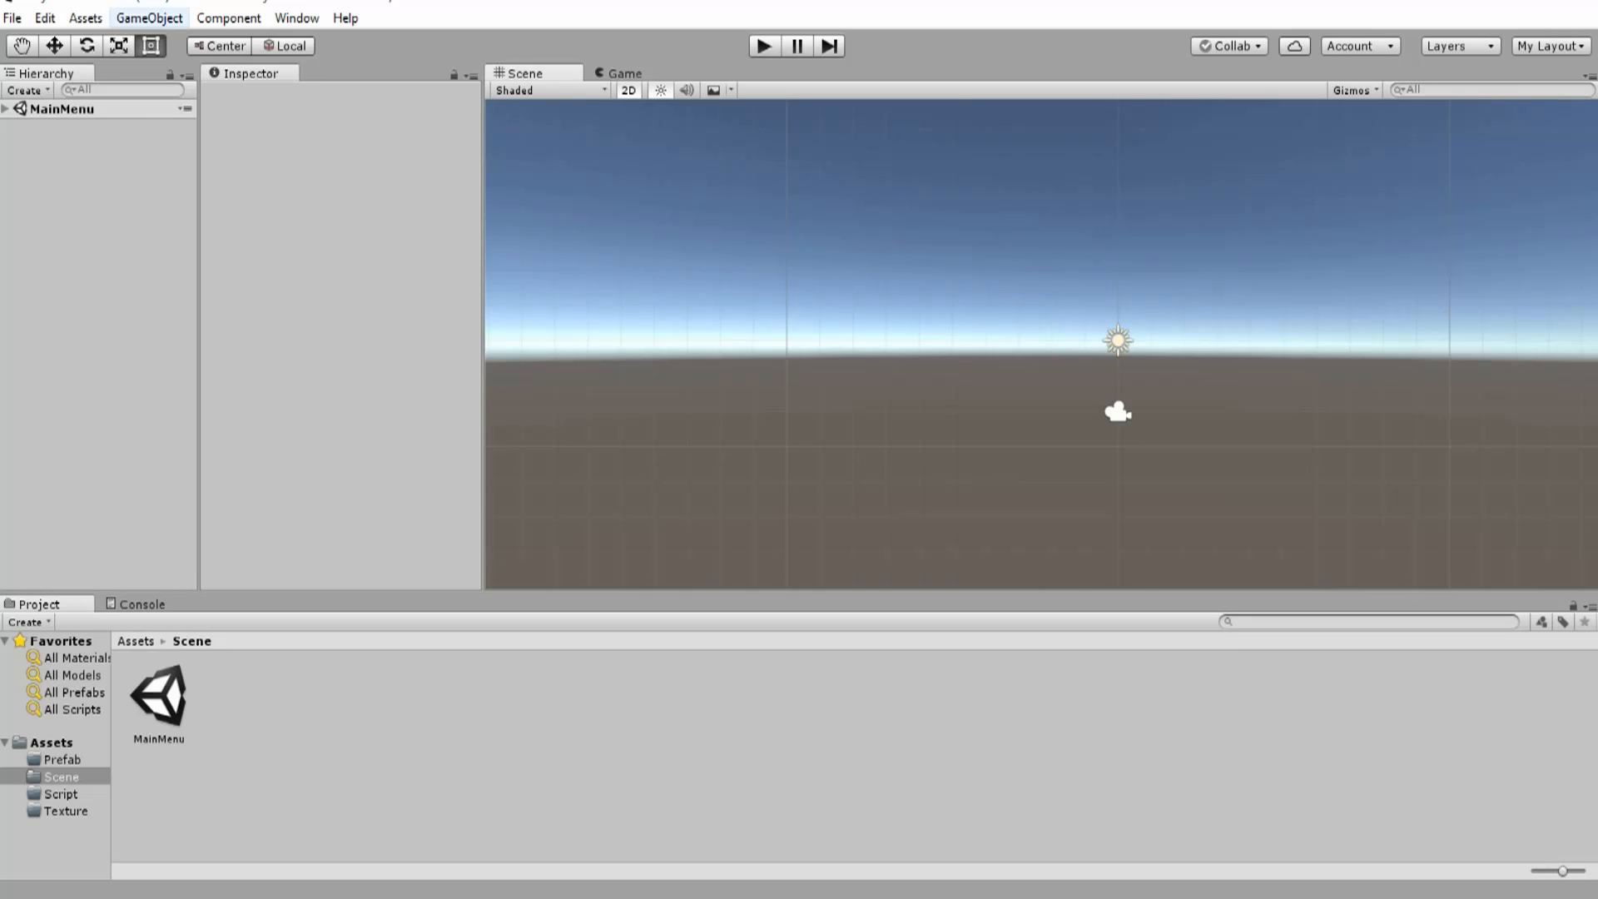
left_click(149, 18)
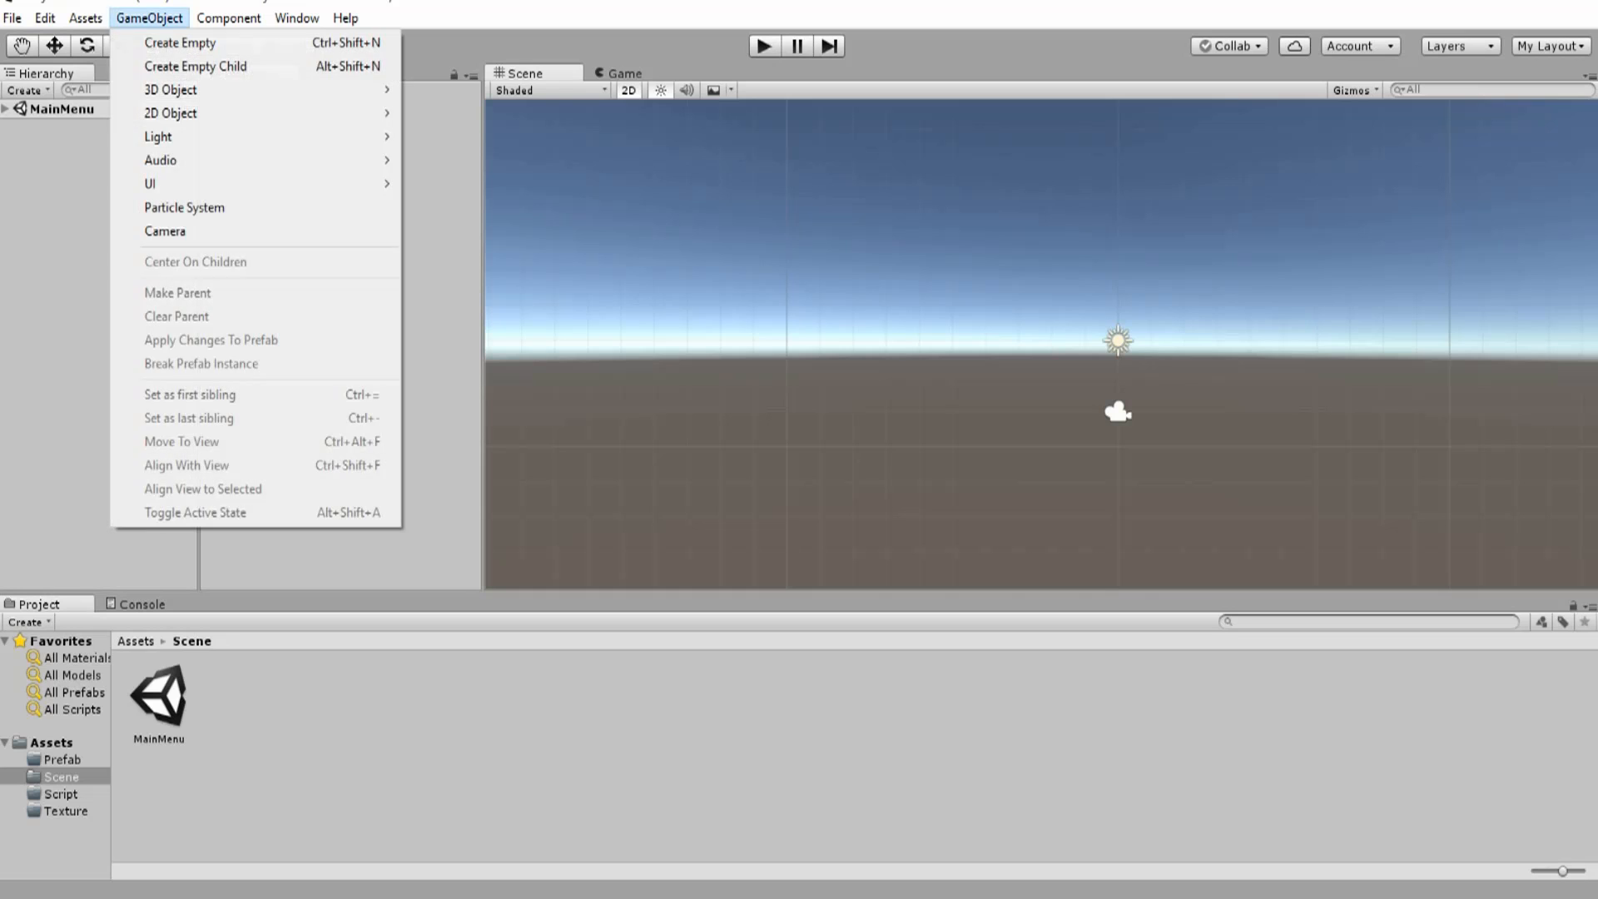
mouse_move(250, 184)
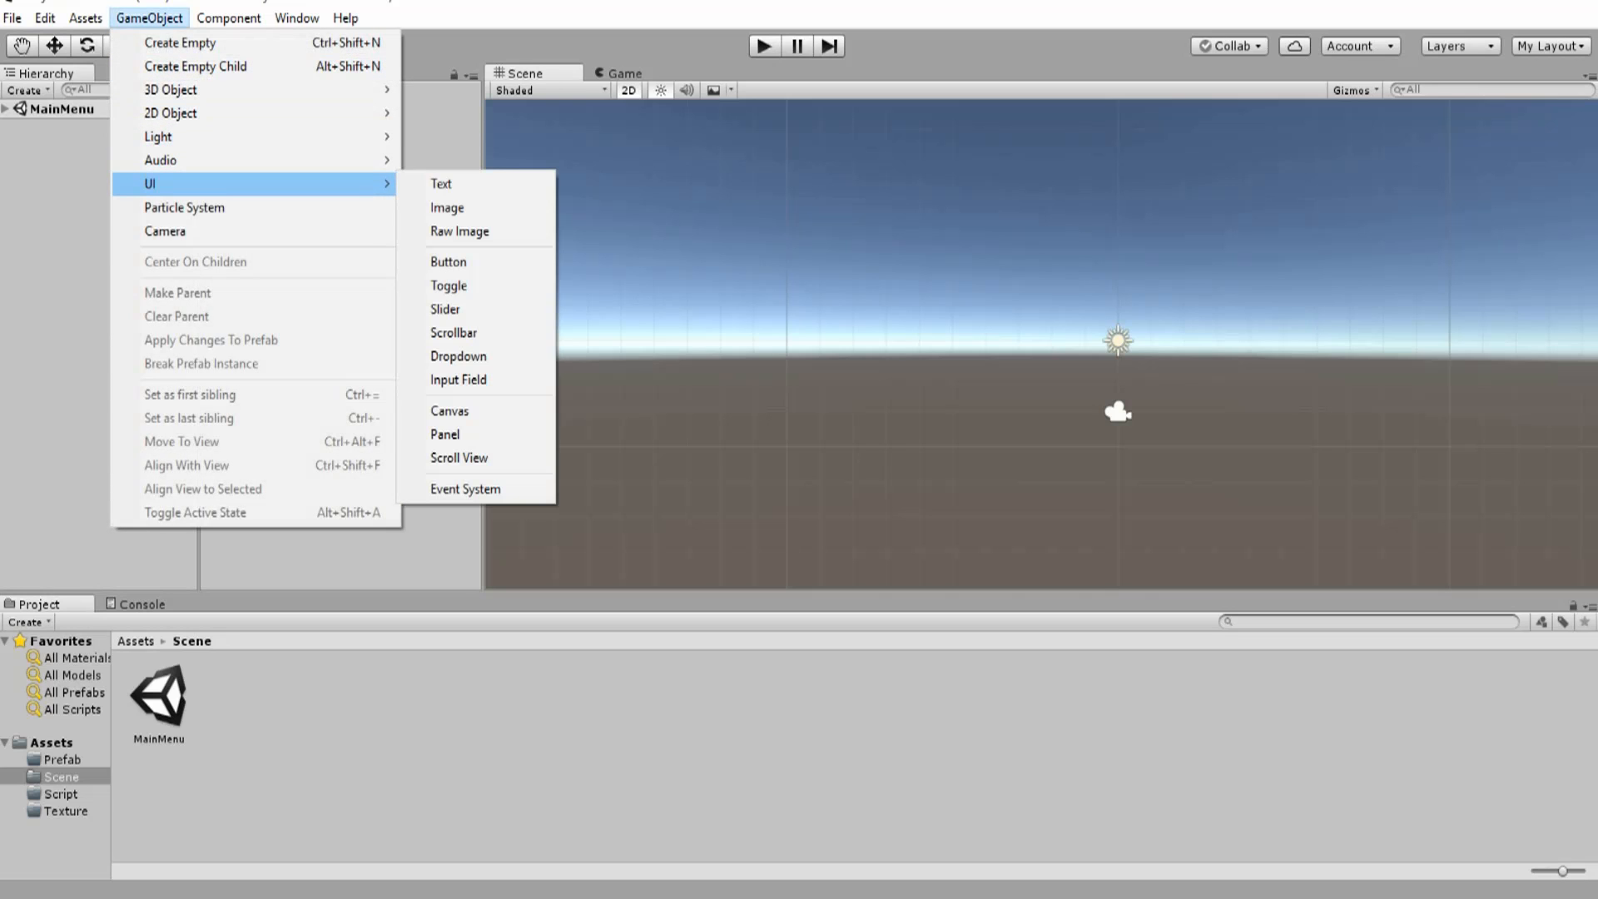
left_click(450, 410)
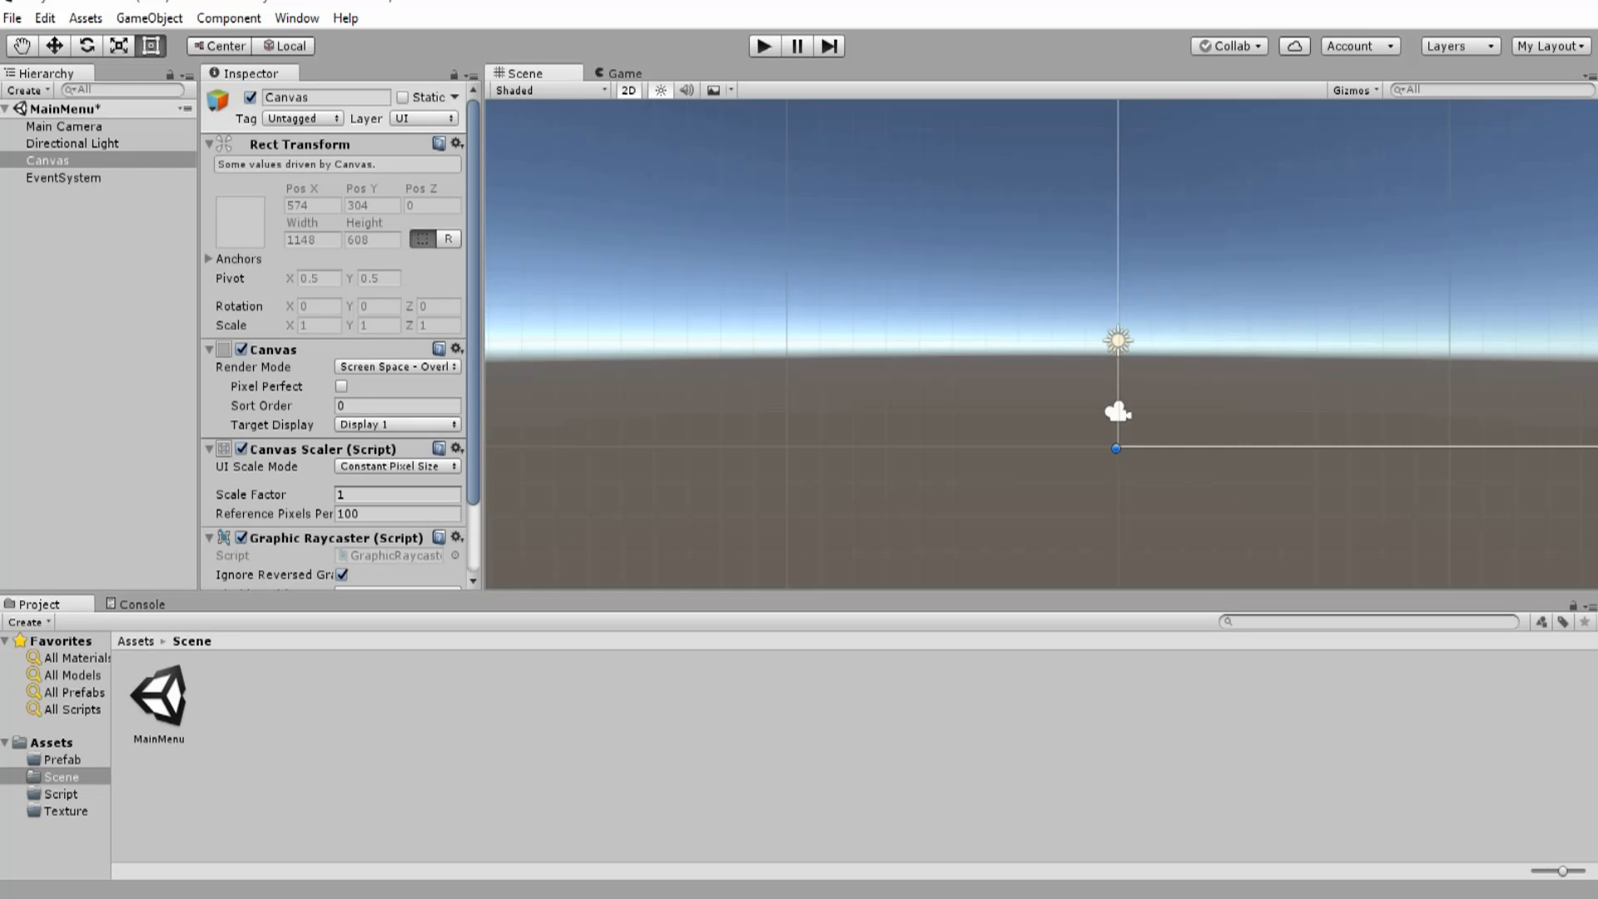
double_click(47, 160)
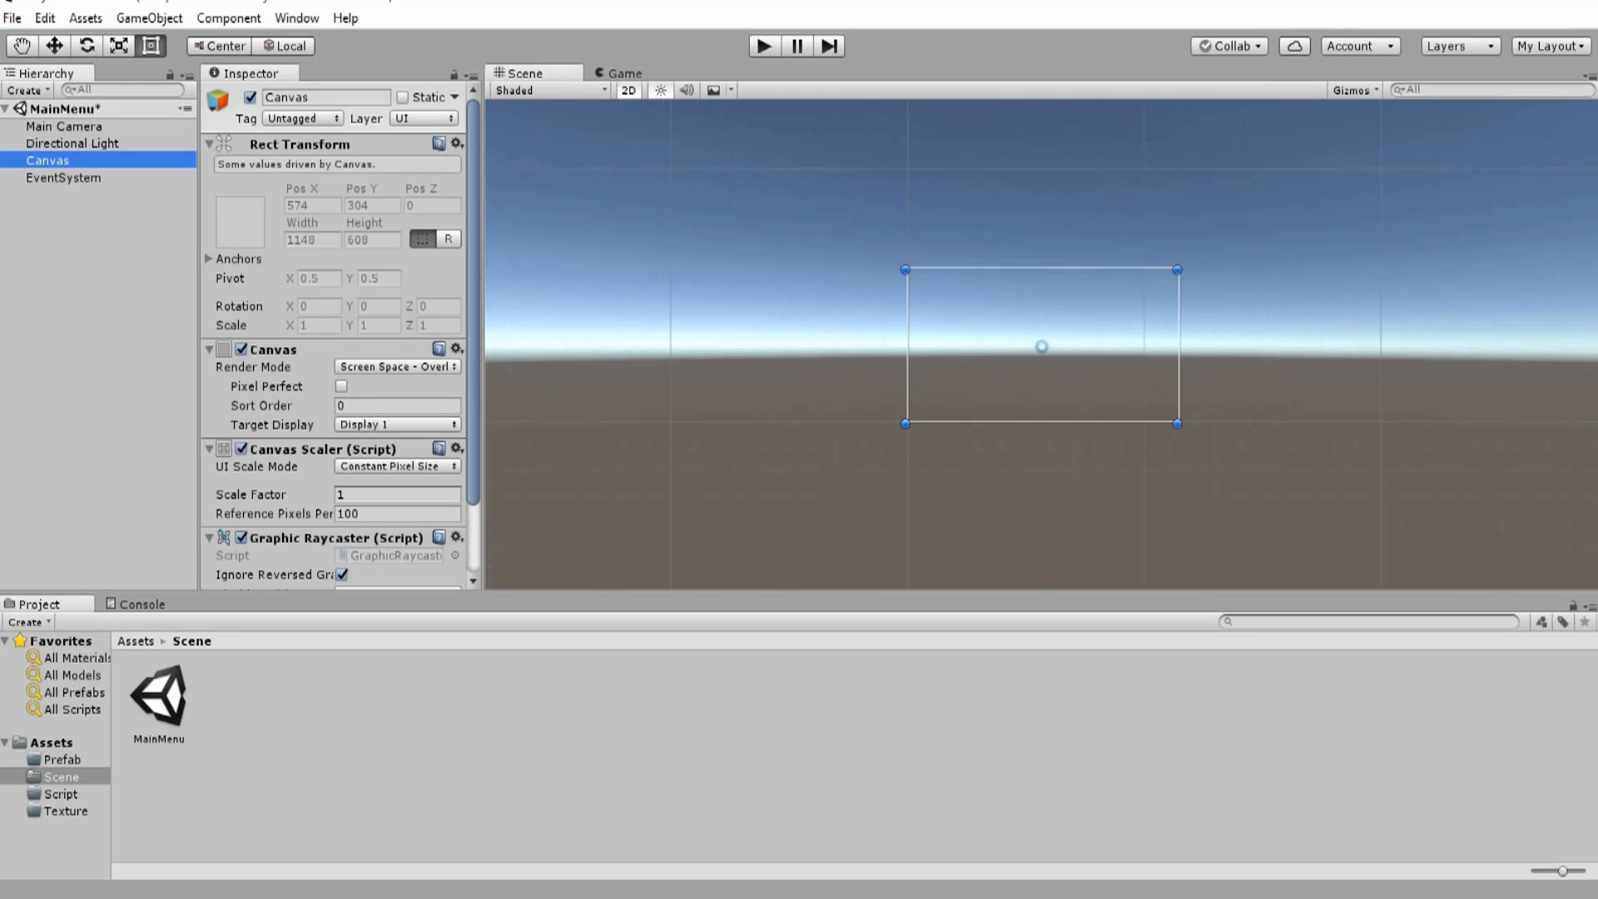
scroll(1041, 345, "up", 10)
scroll(1041, 345, "down", 2)
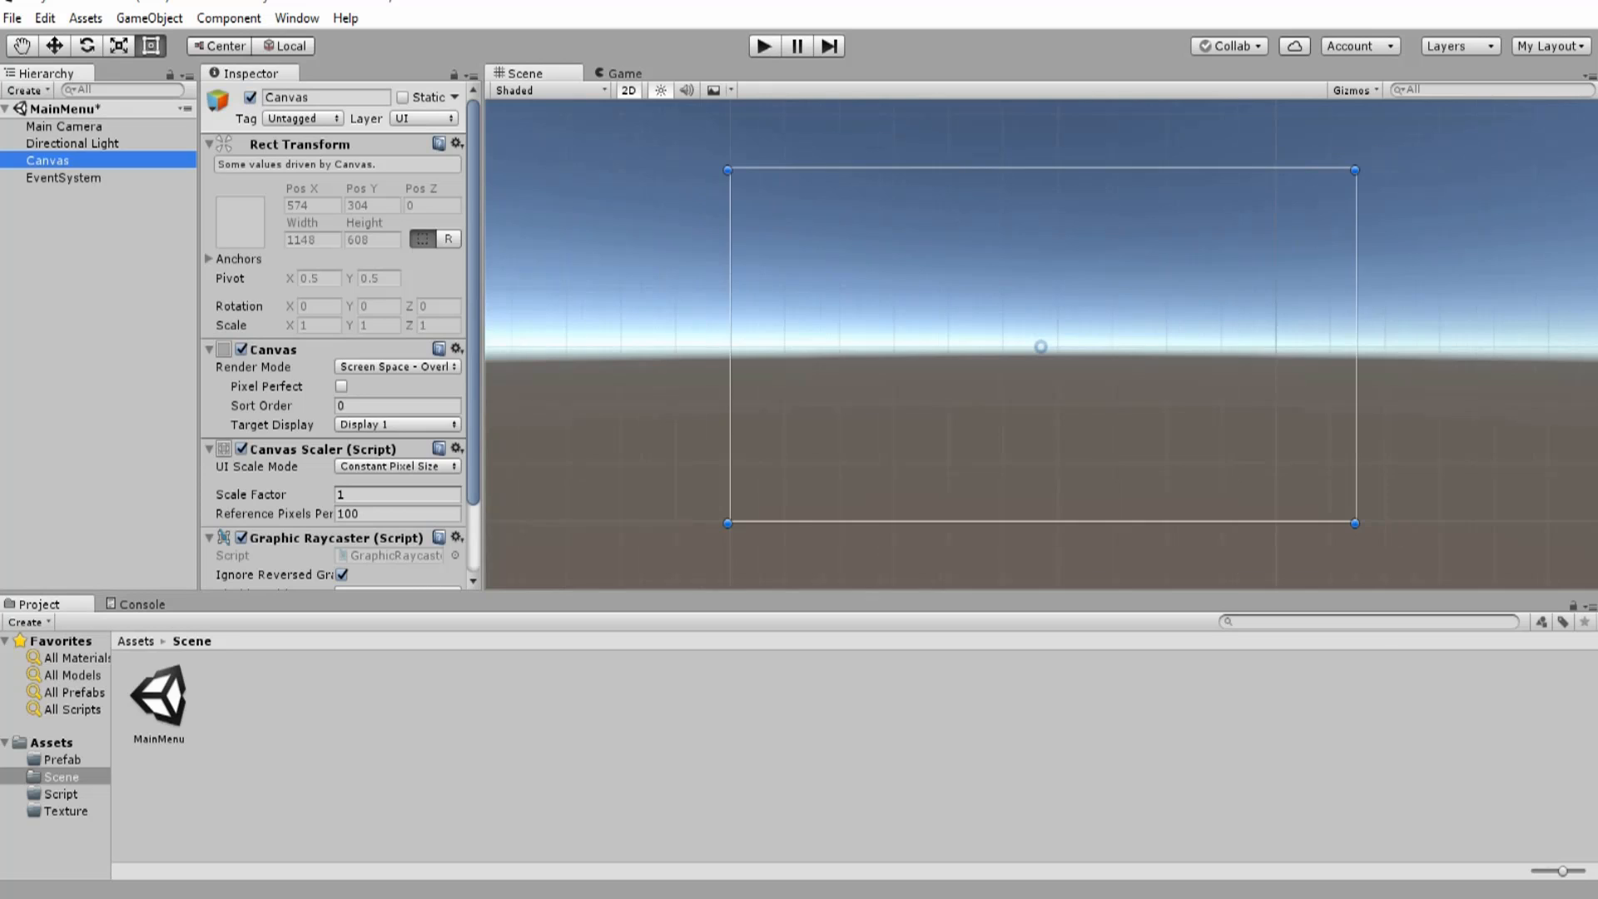
left_click_drag(648, 119, 1382, 530)
left_click(1382, 530)
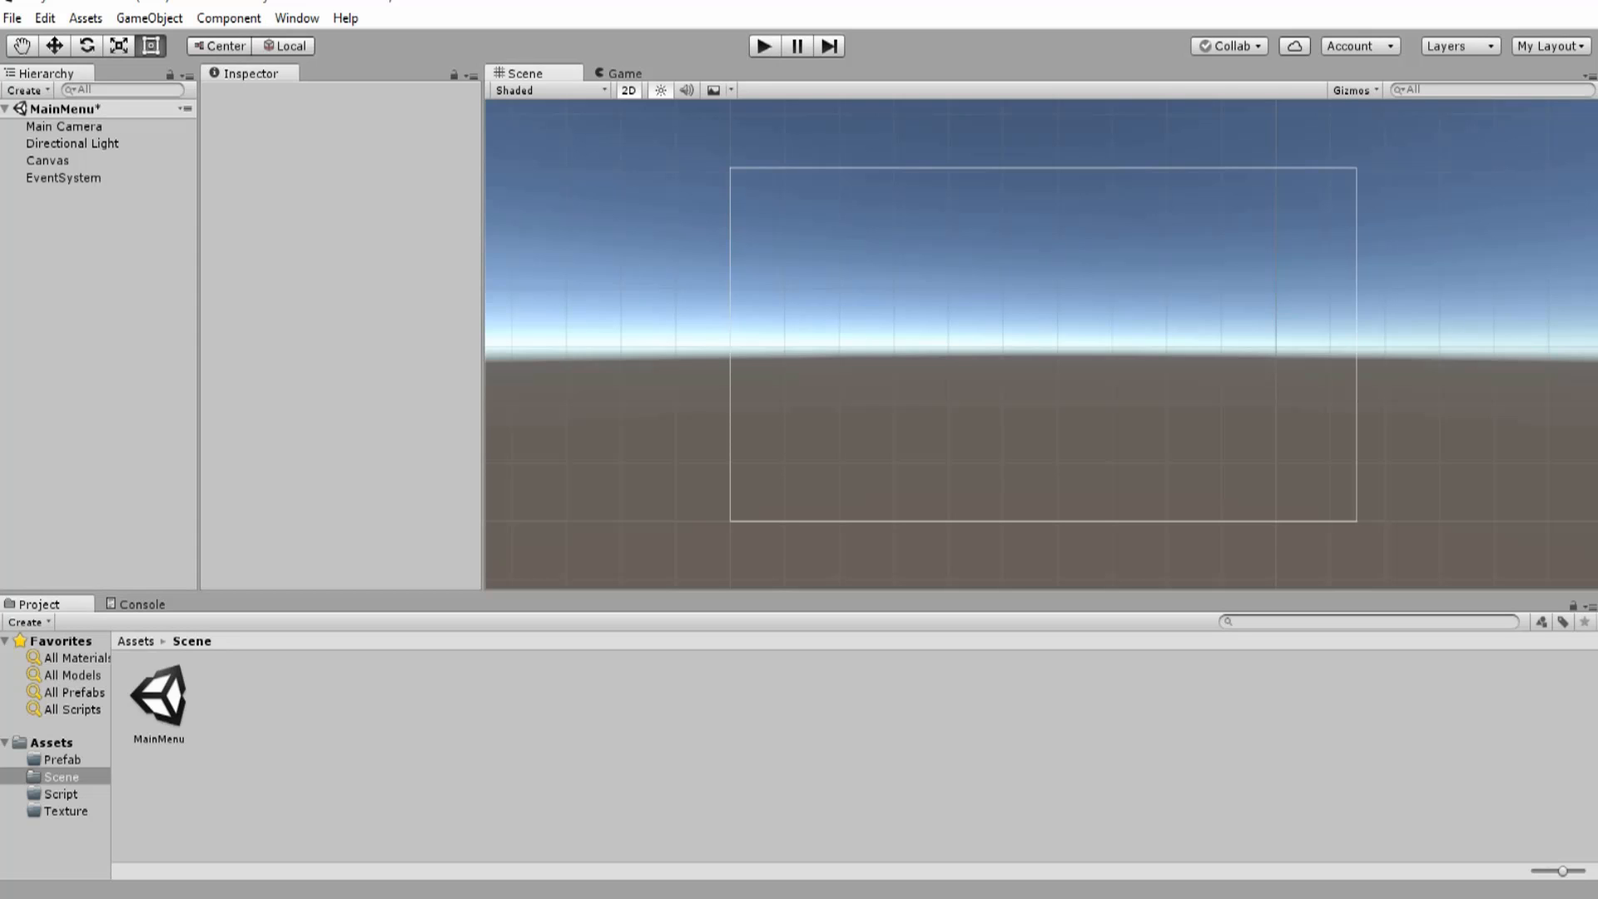
- Look at the Android platform options in the Build Settings and close them without switching platform
left_click(12, 18)
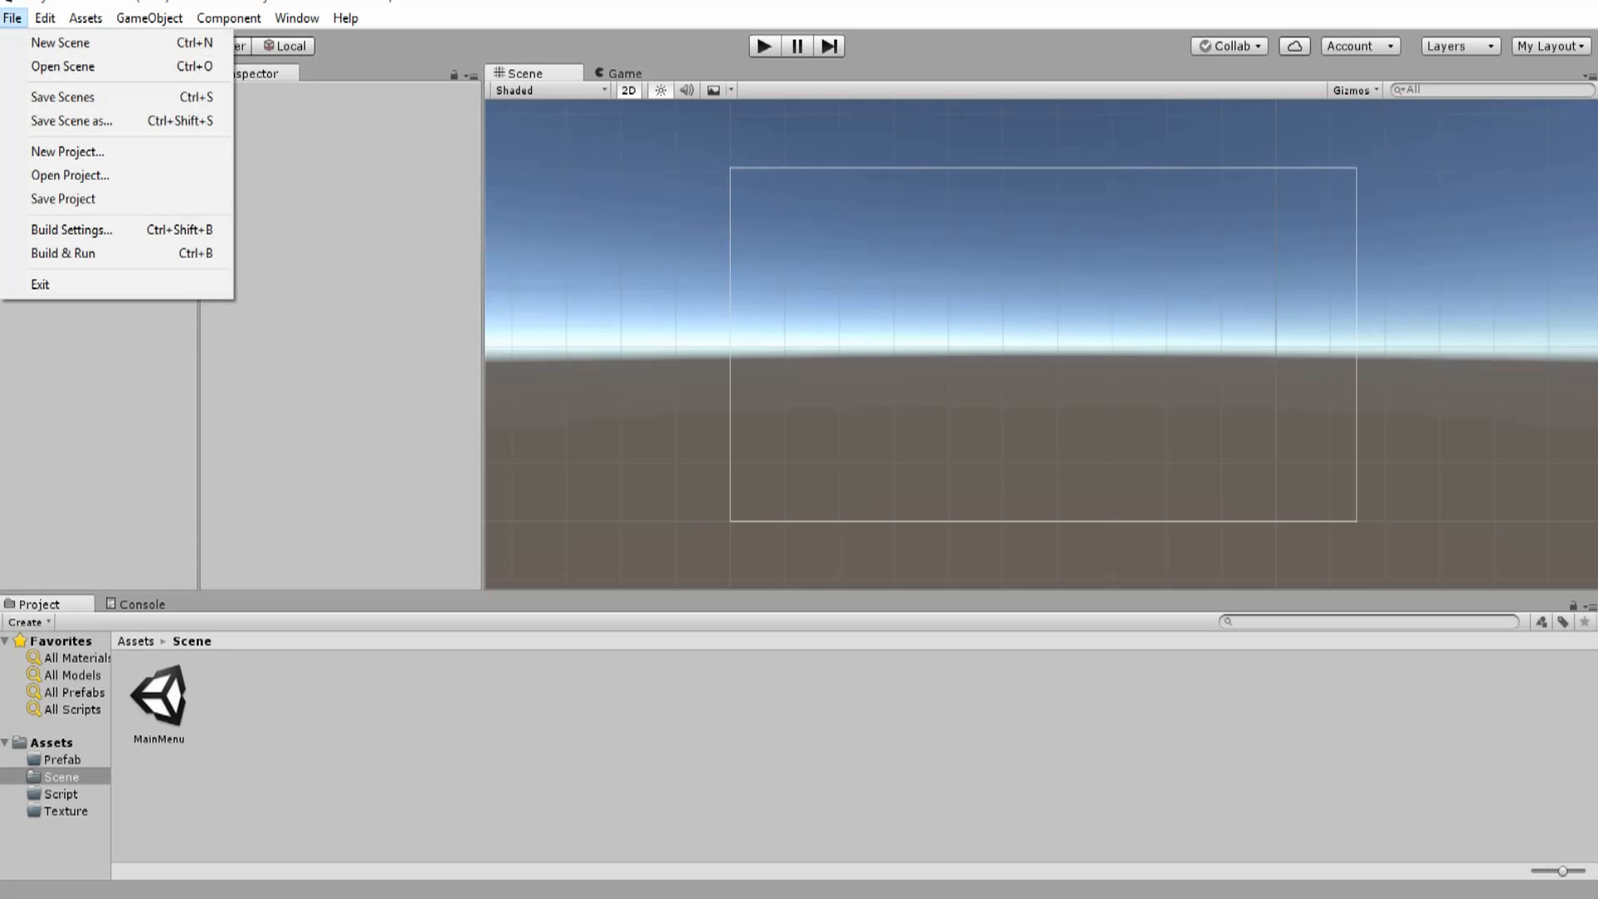
left_click(71, 230)
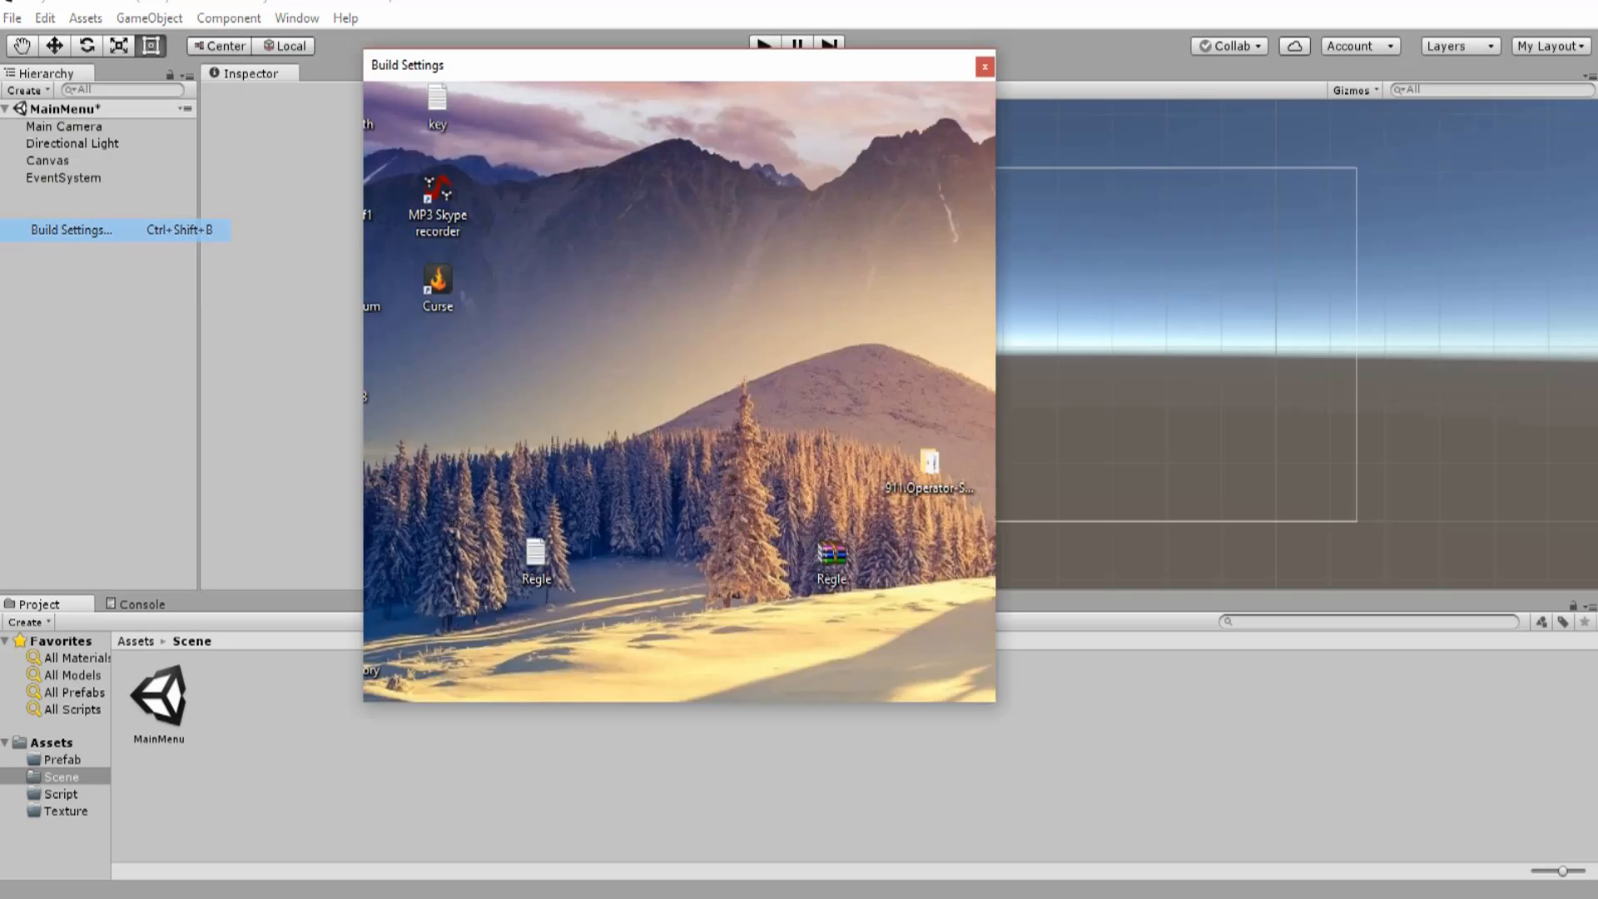
left_click(441, 481)
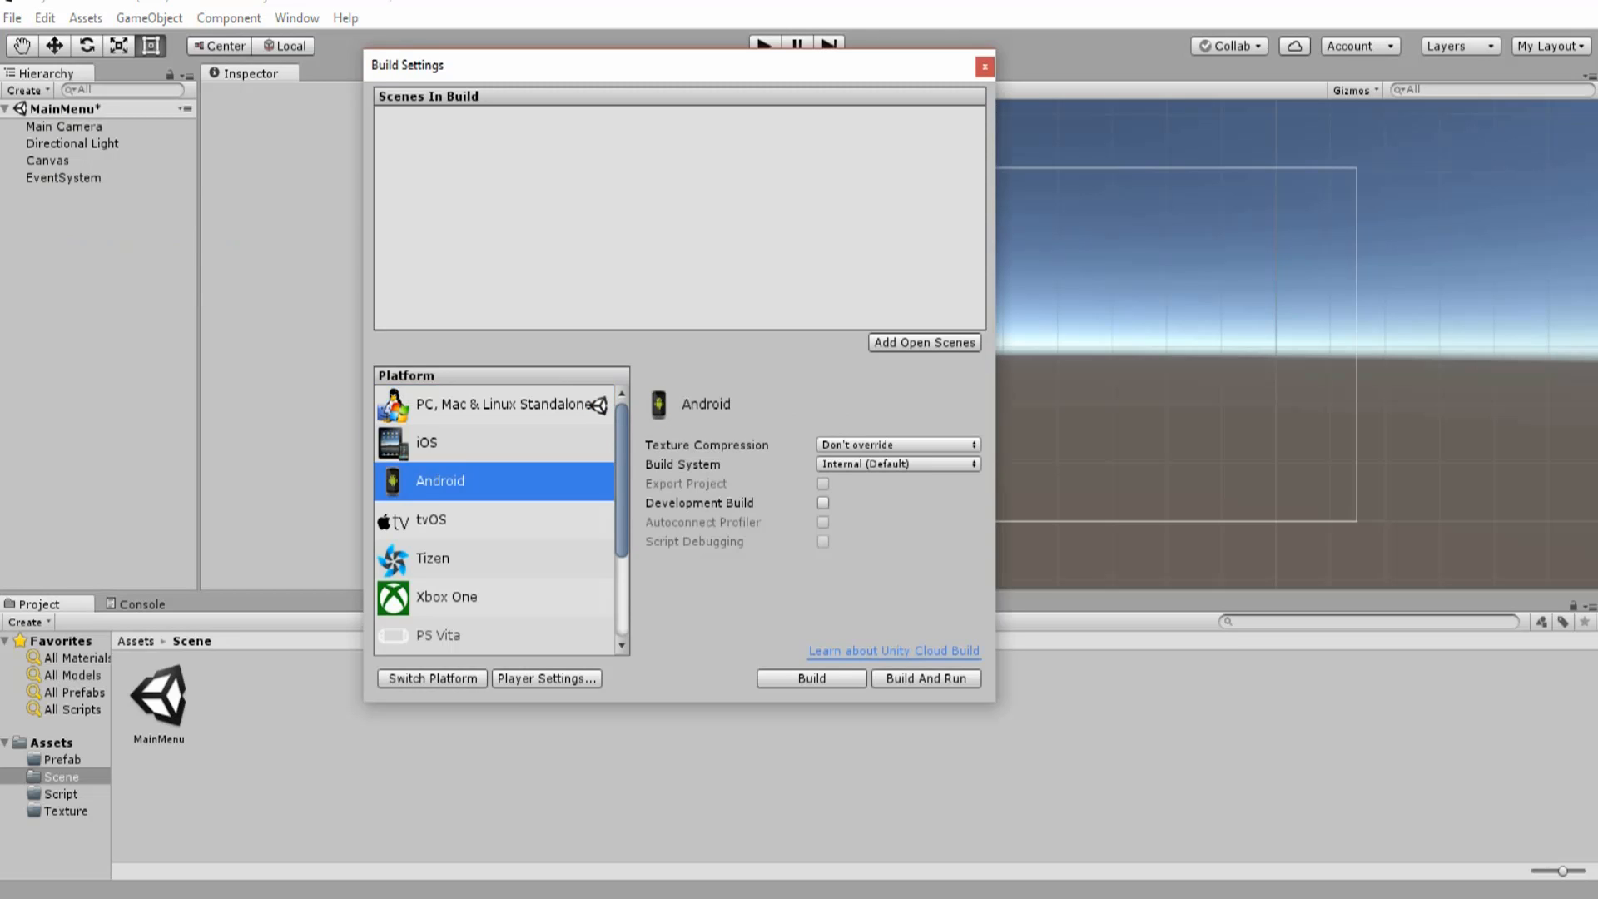
left_click(985, 66)
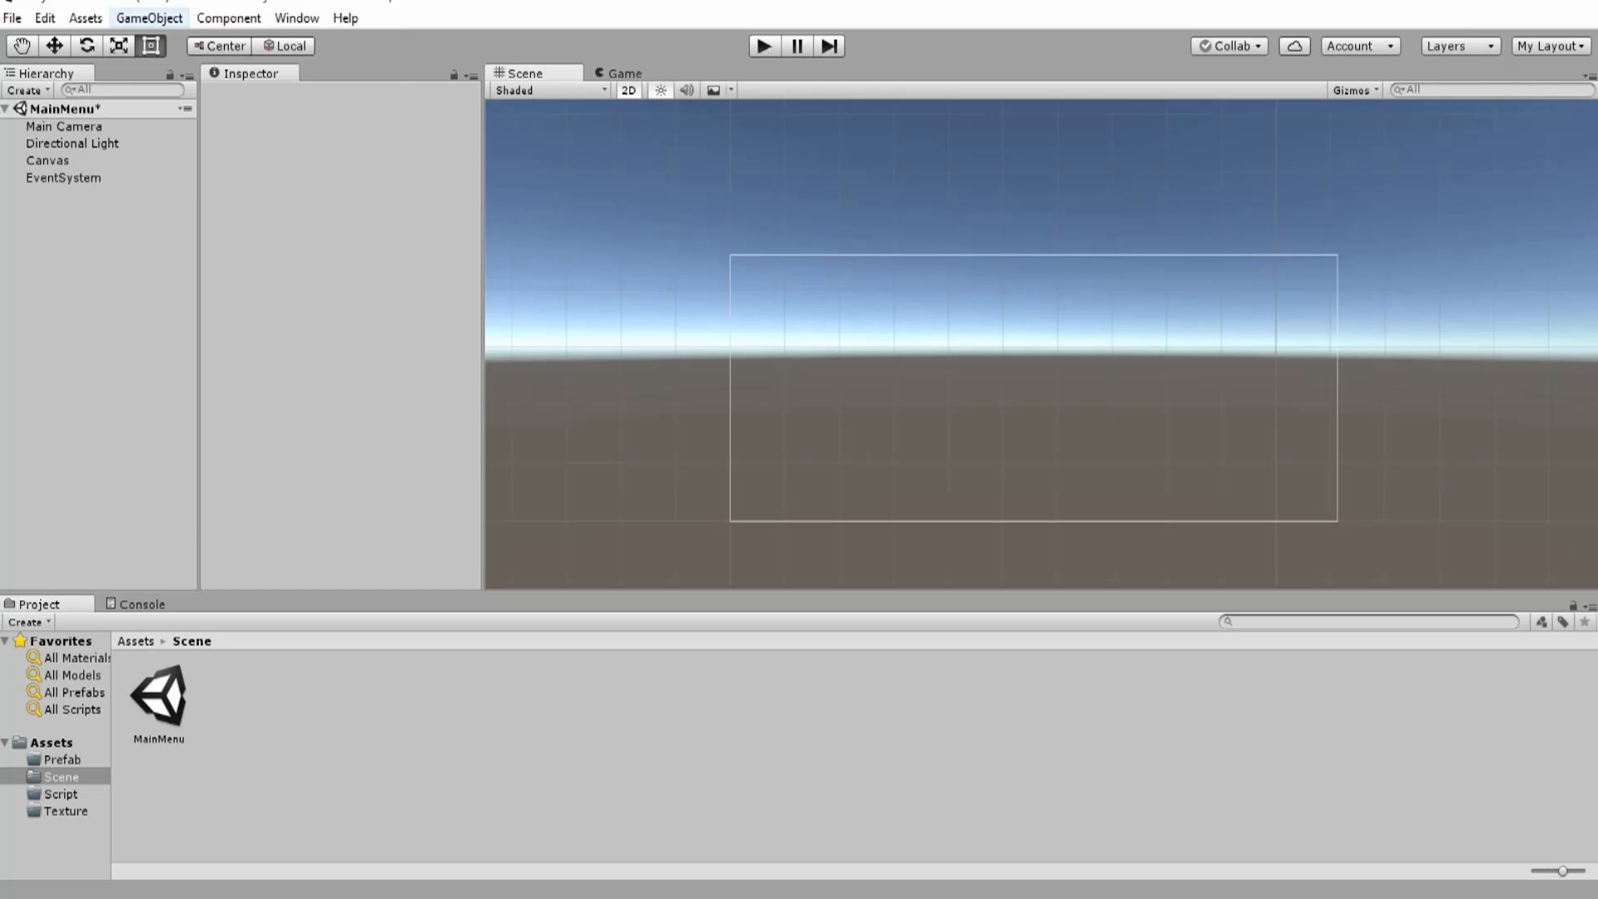
- Add a UI Text element to the Canvas
left_click(149, 17)
mouse_move(250, 184)
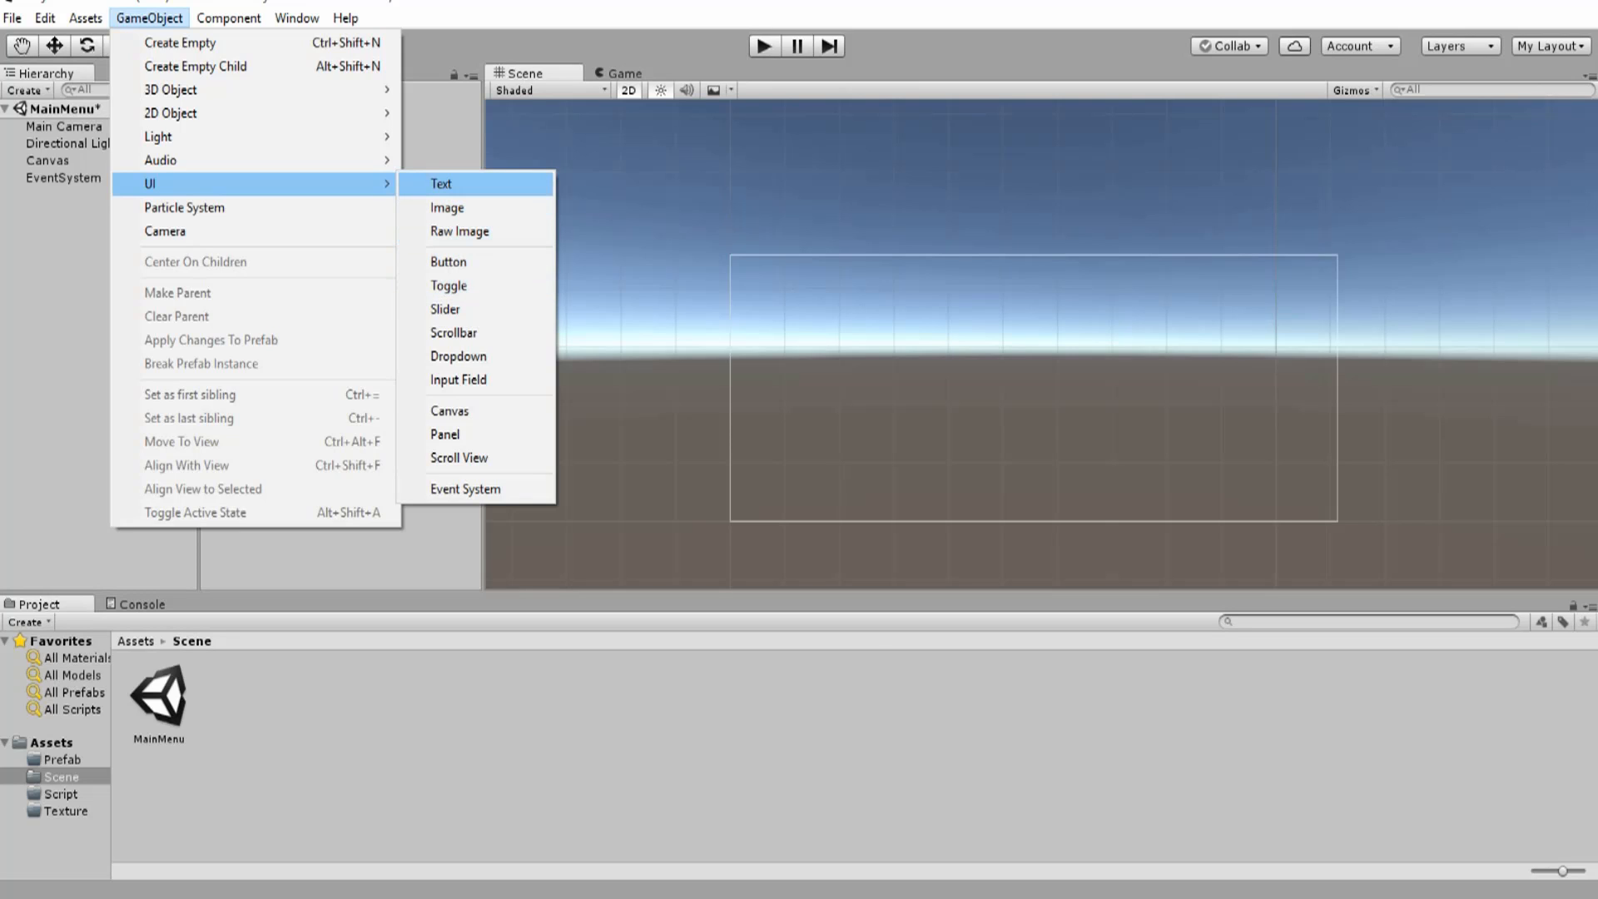
left_click(441, 184)
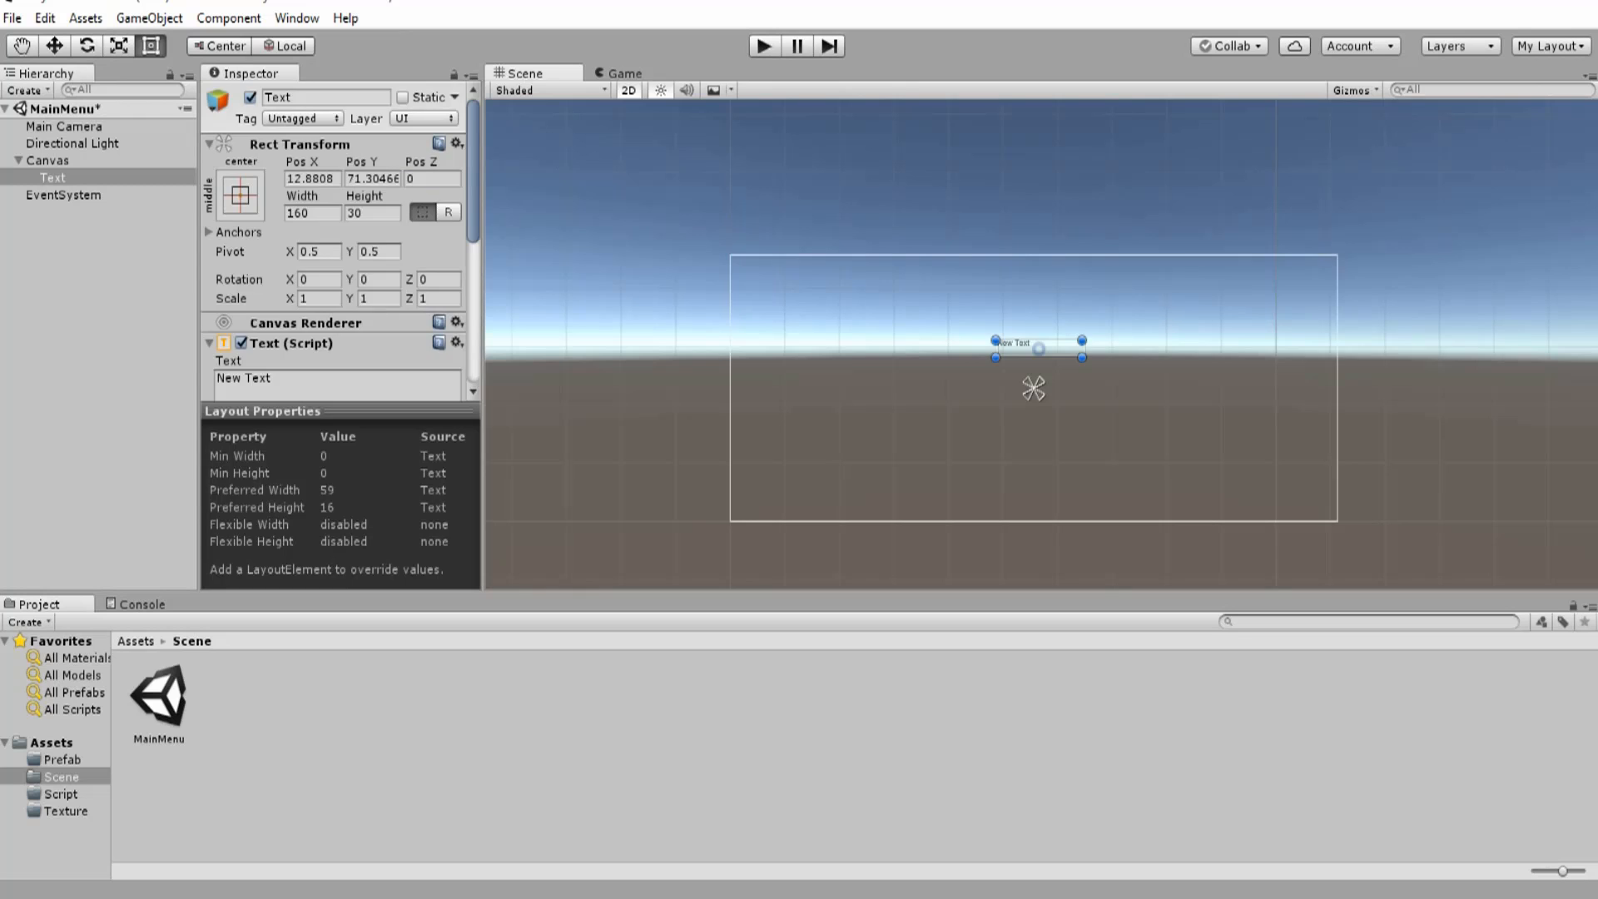
- Add a UI Button to the Canvas below the text, at about Pos Y 1, and preview it in the Game view
left_click(149, 17)
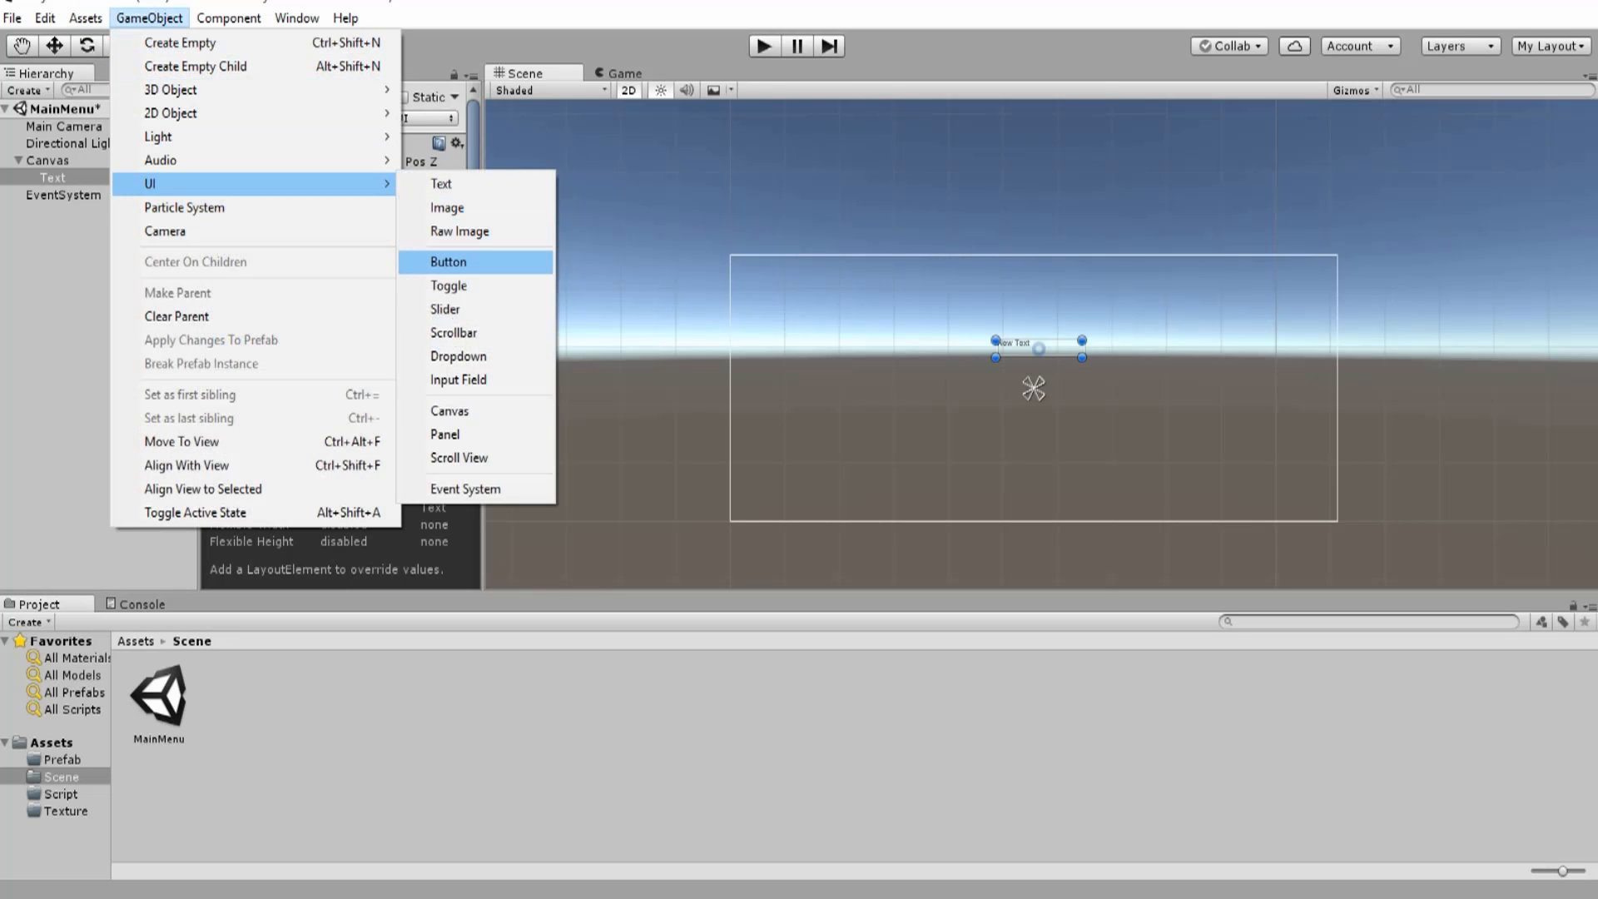
left_click(453, 261)
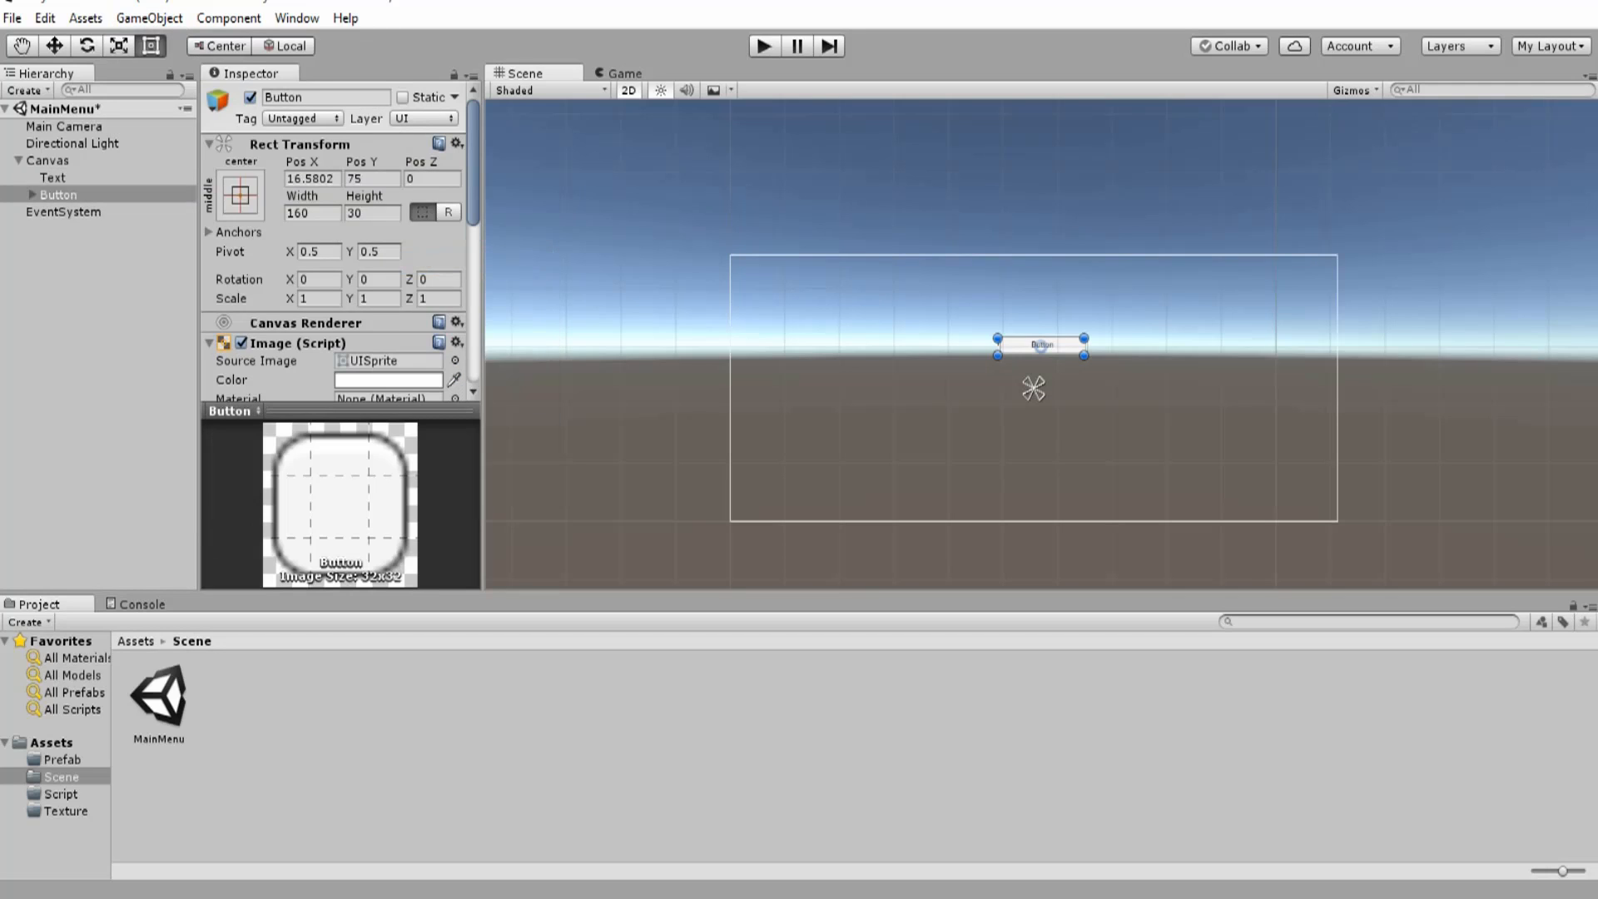
key("w")
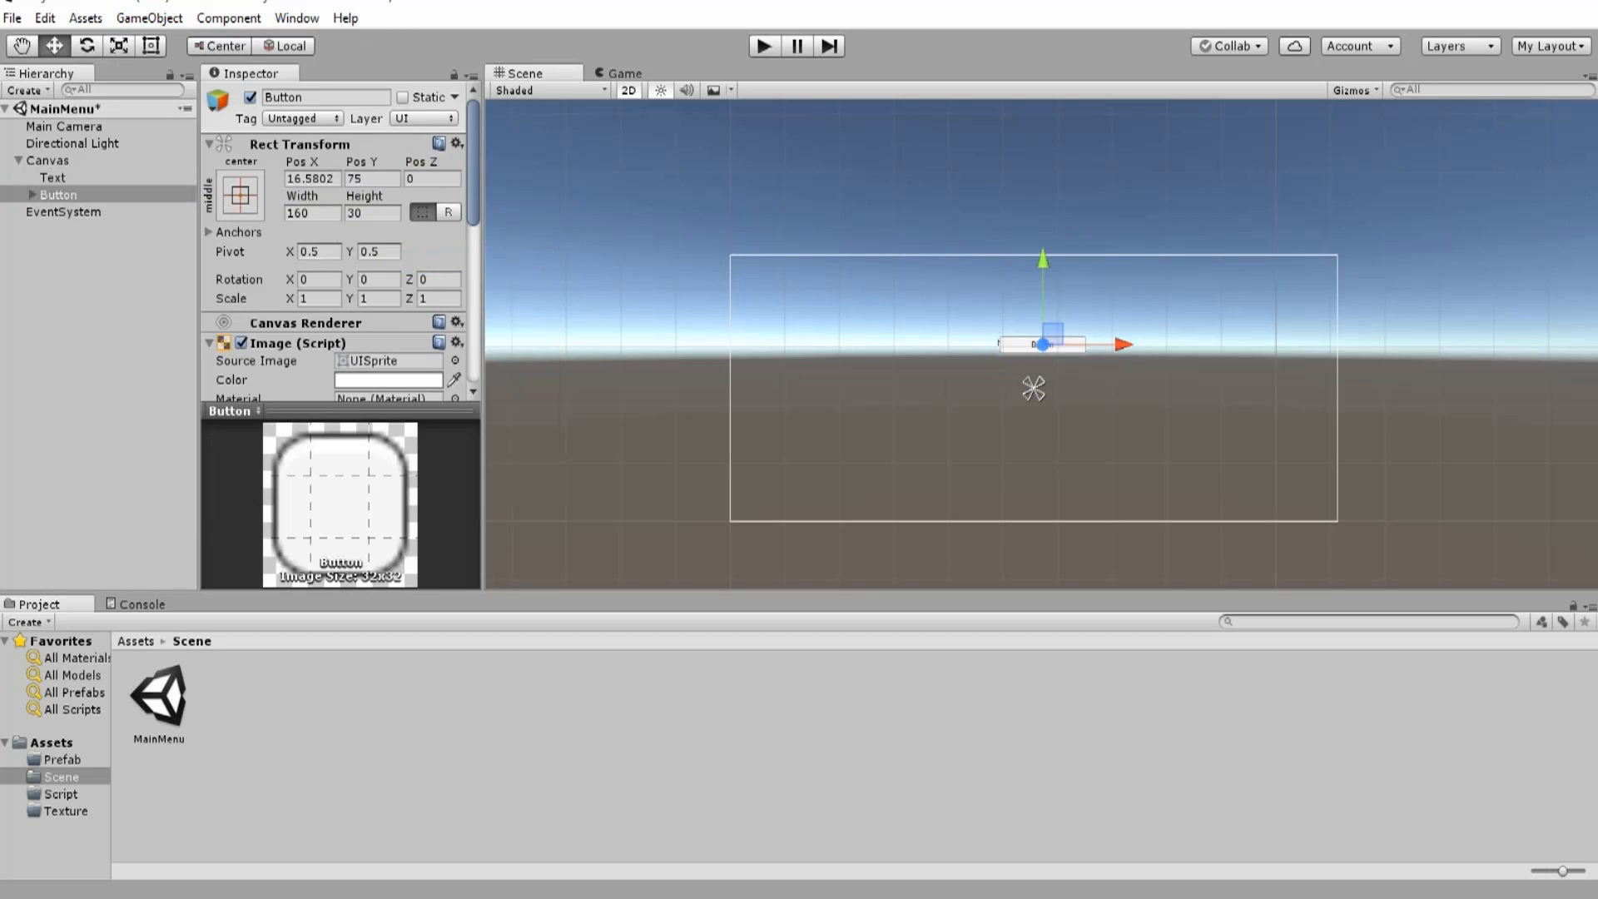
left_click_drag(1043, 260, 1043, 303)
left_click(624, 73)
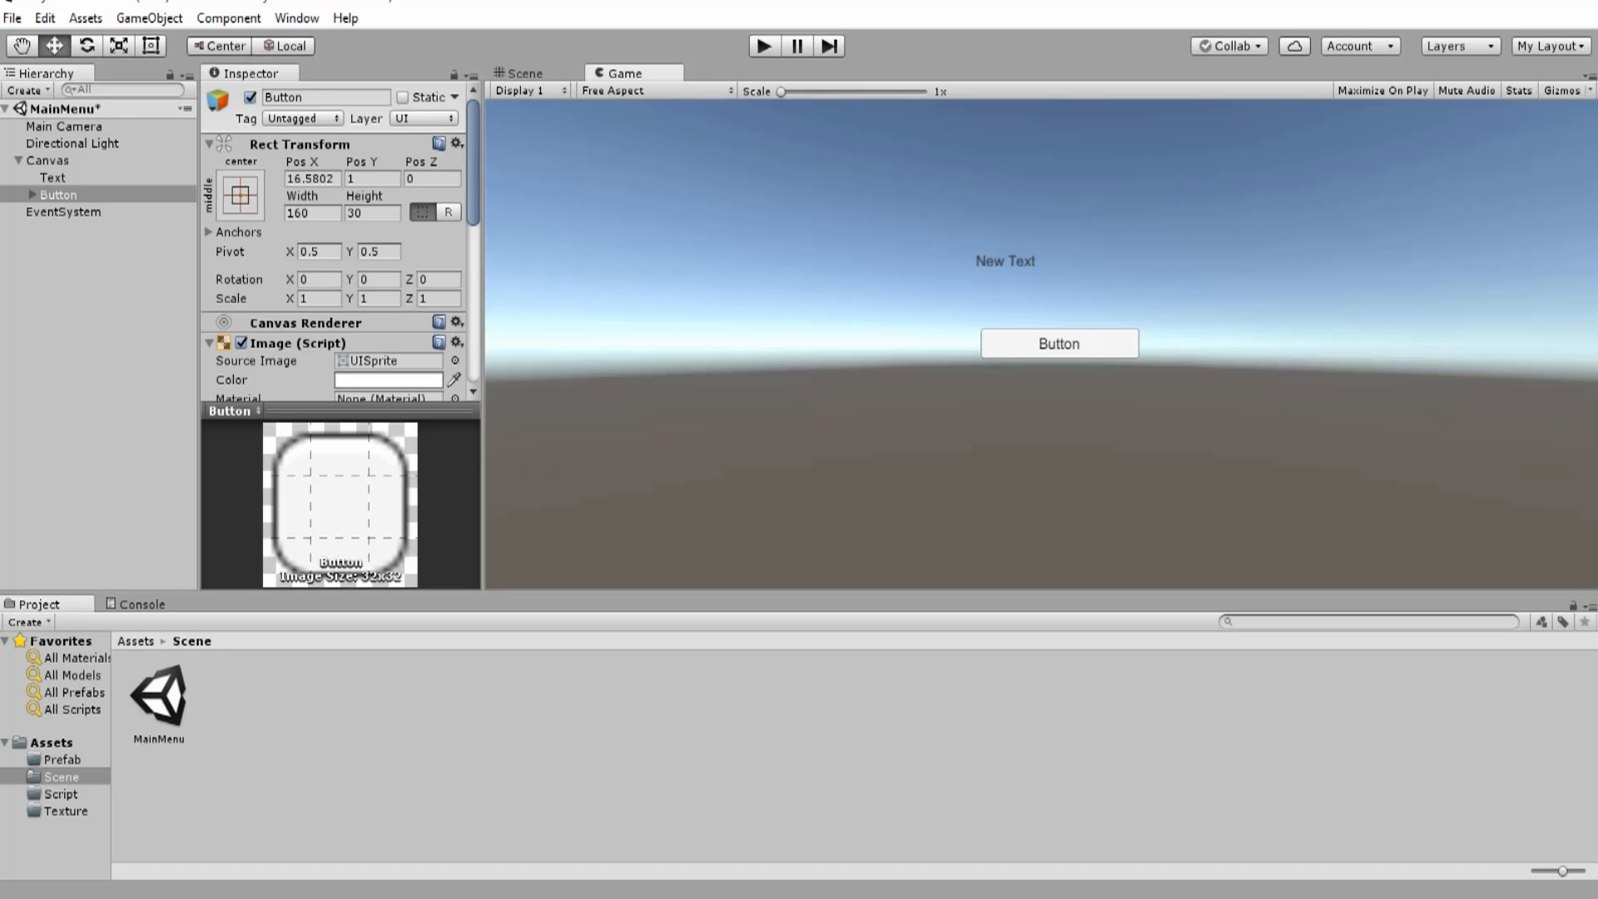
left_click(149, 17)
mouse_move(208, 183)
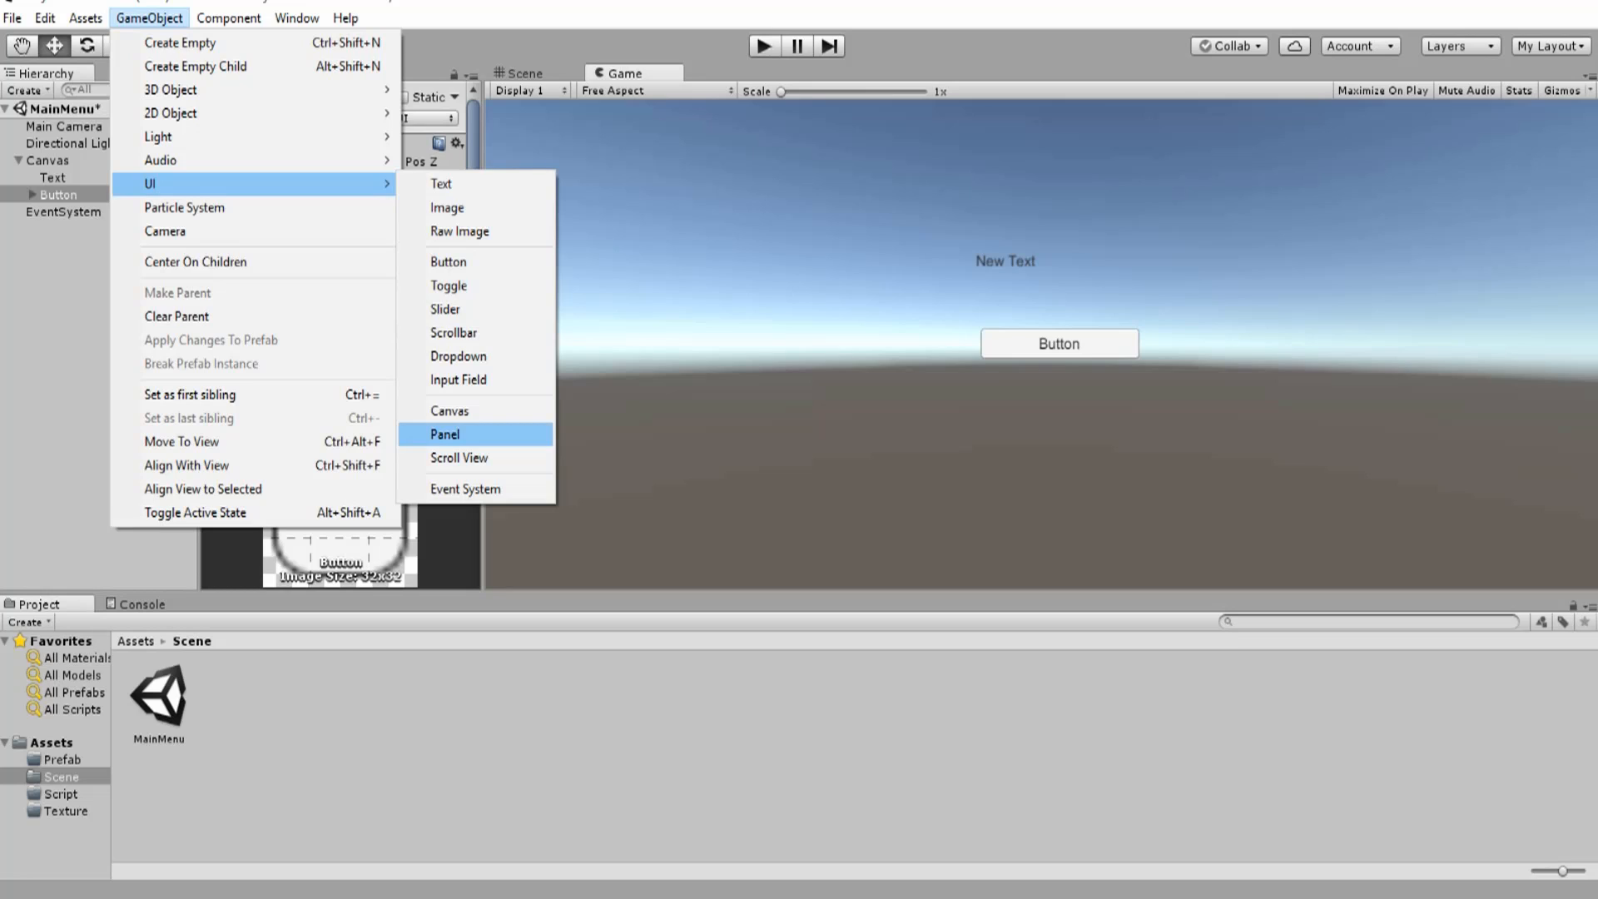
left_click(624, 466)
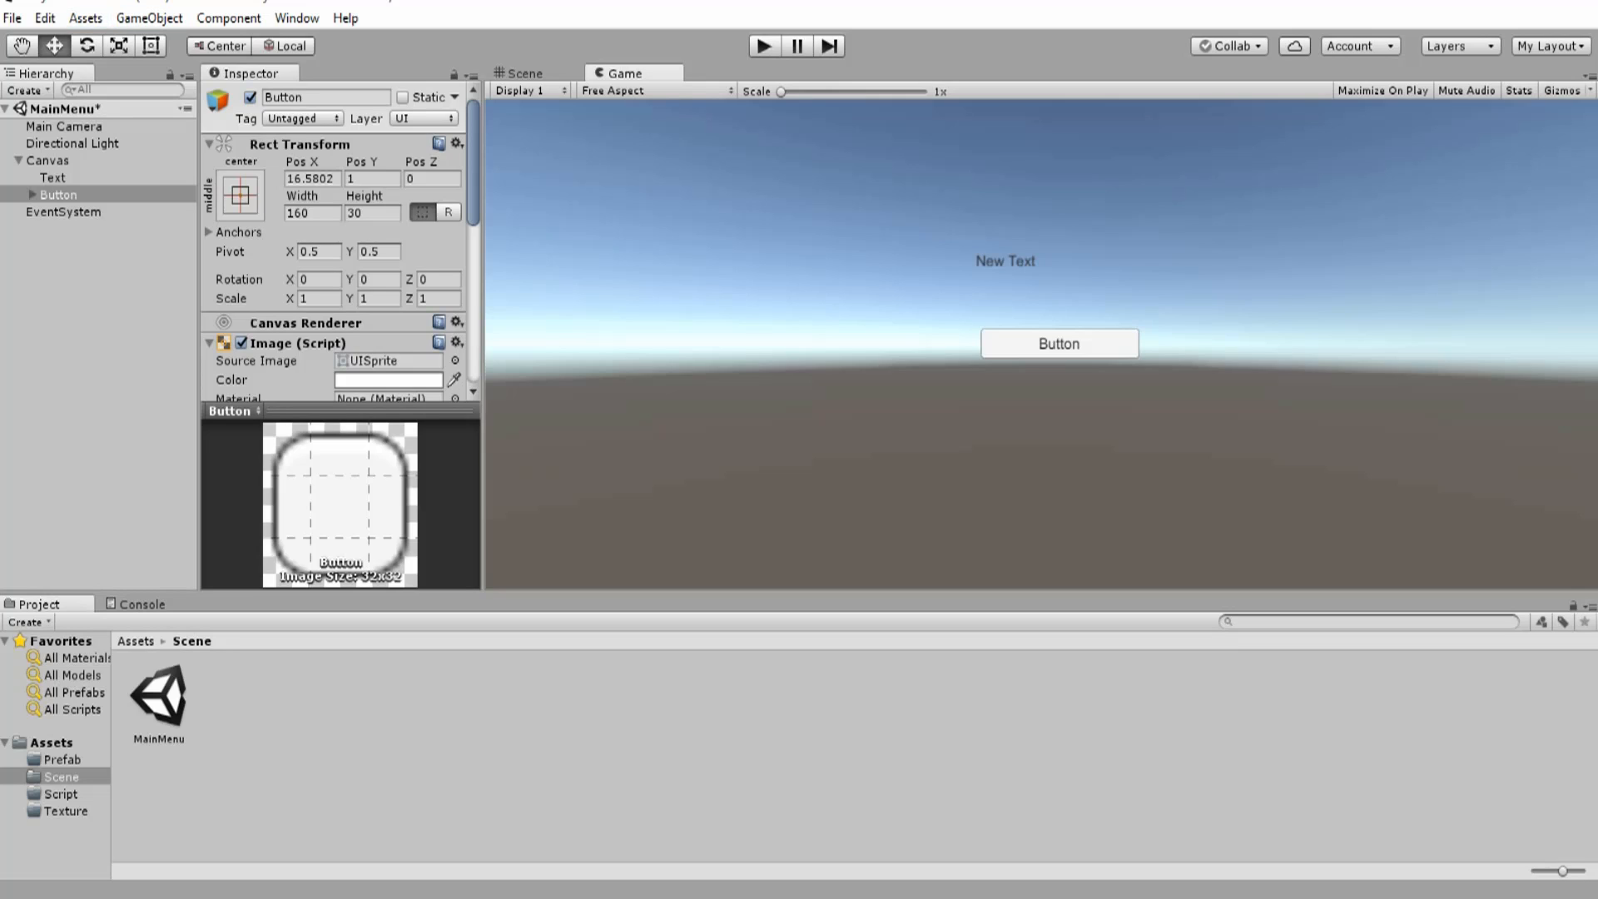
- Delete the Button from the Canvas, keeping the Text element
left_click(58, 195)
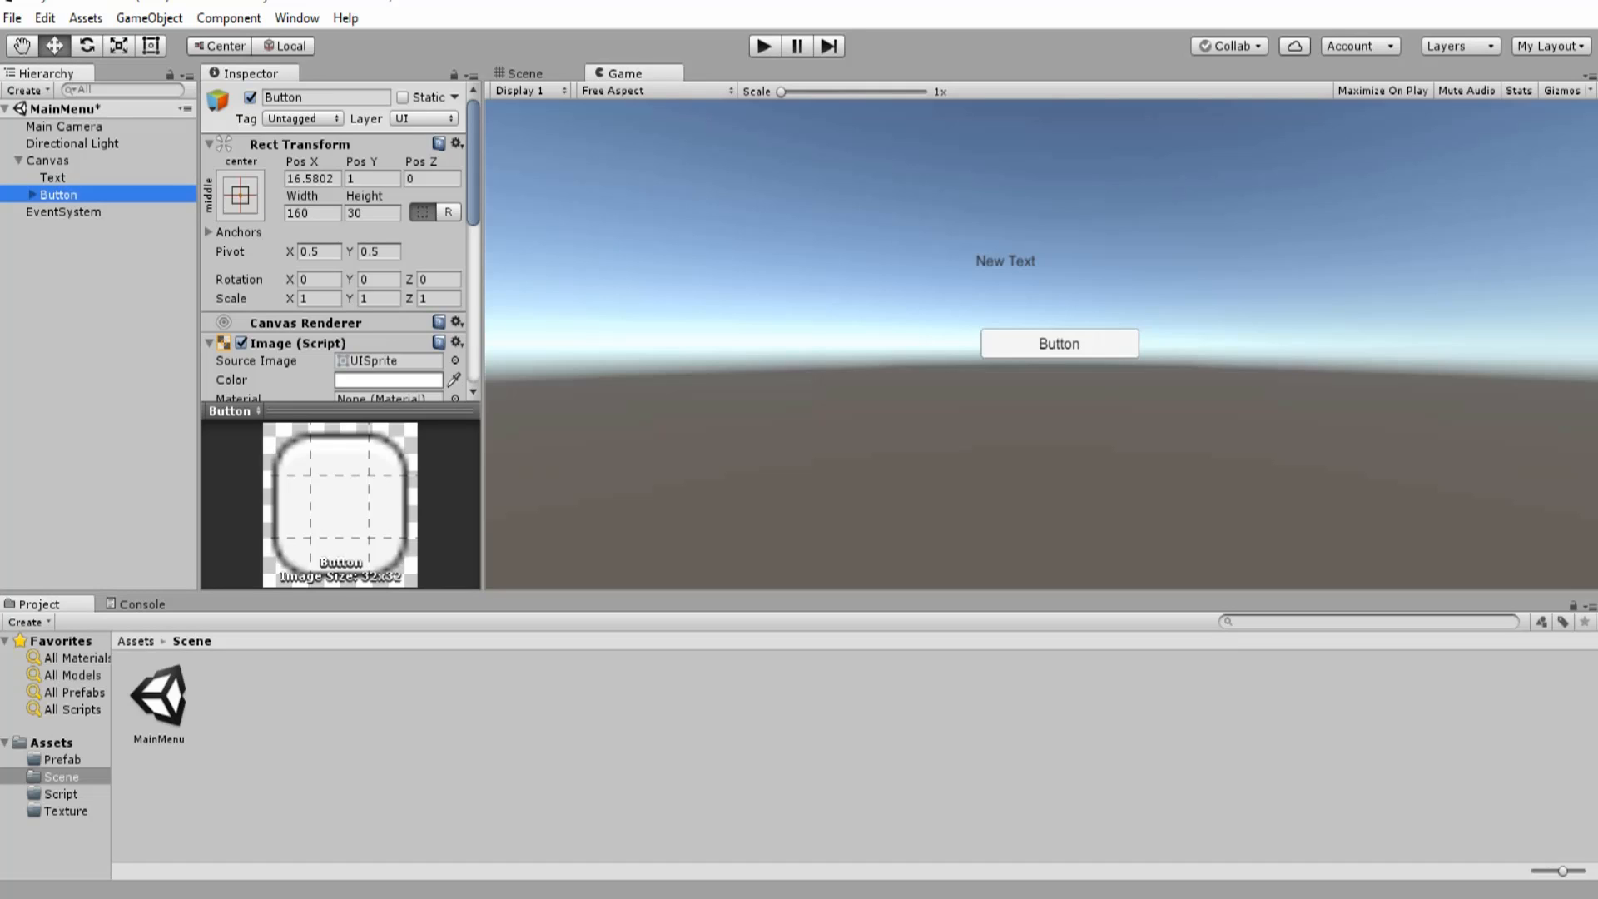
key("Delete")
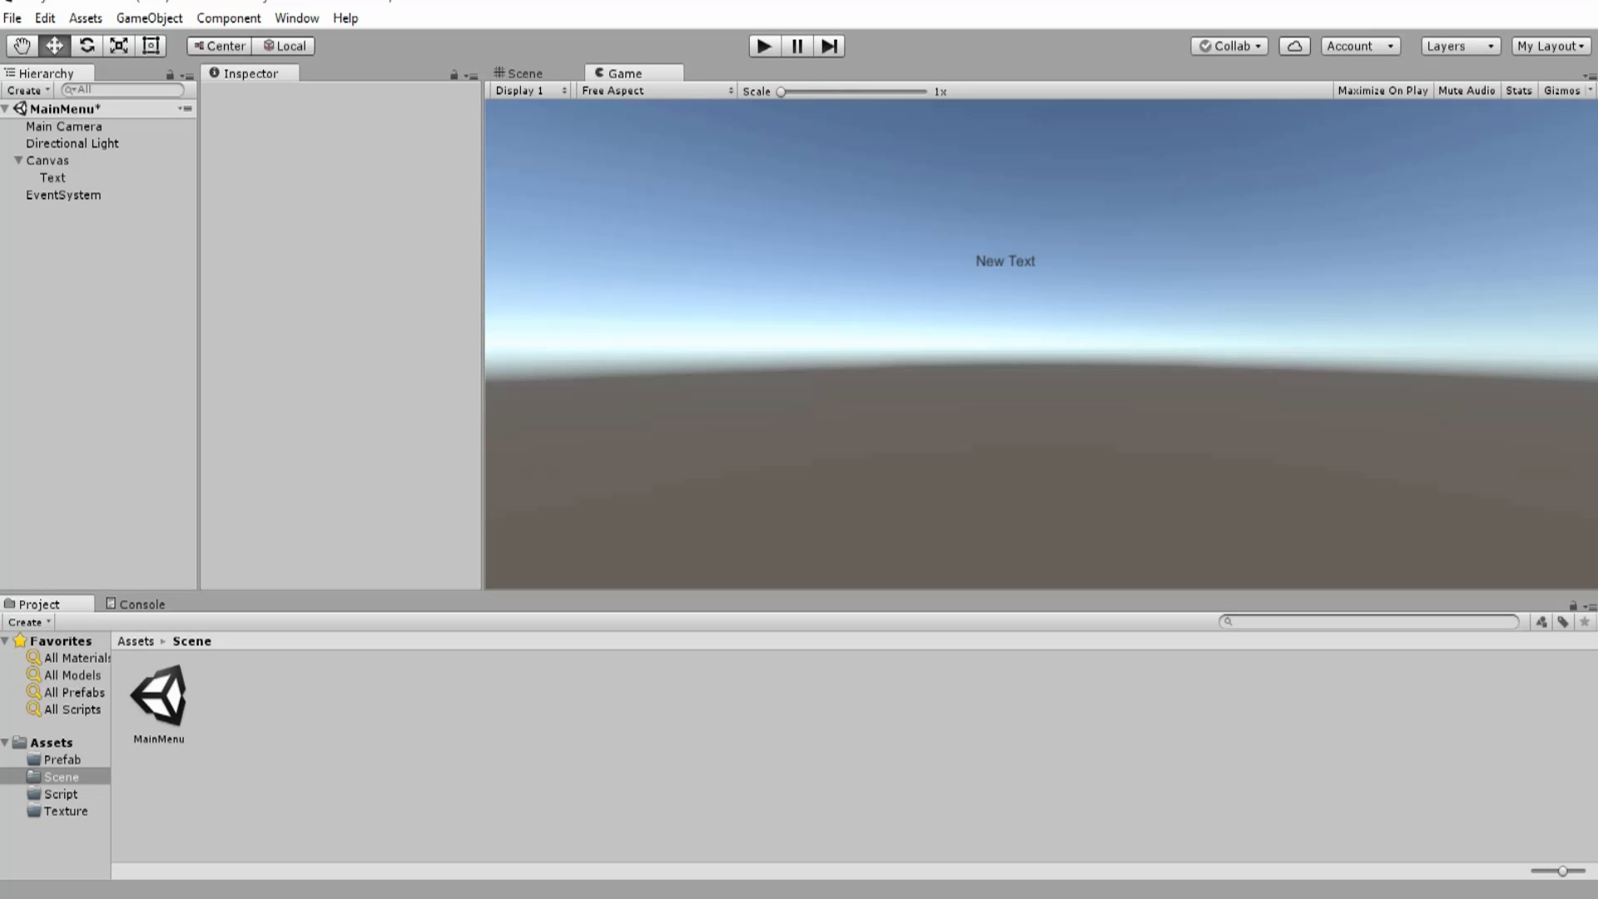
- Create a folder named Font inside Assets/Texture
left_click(63, 760)
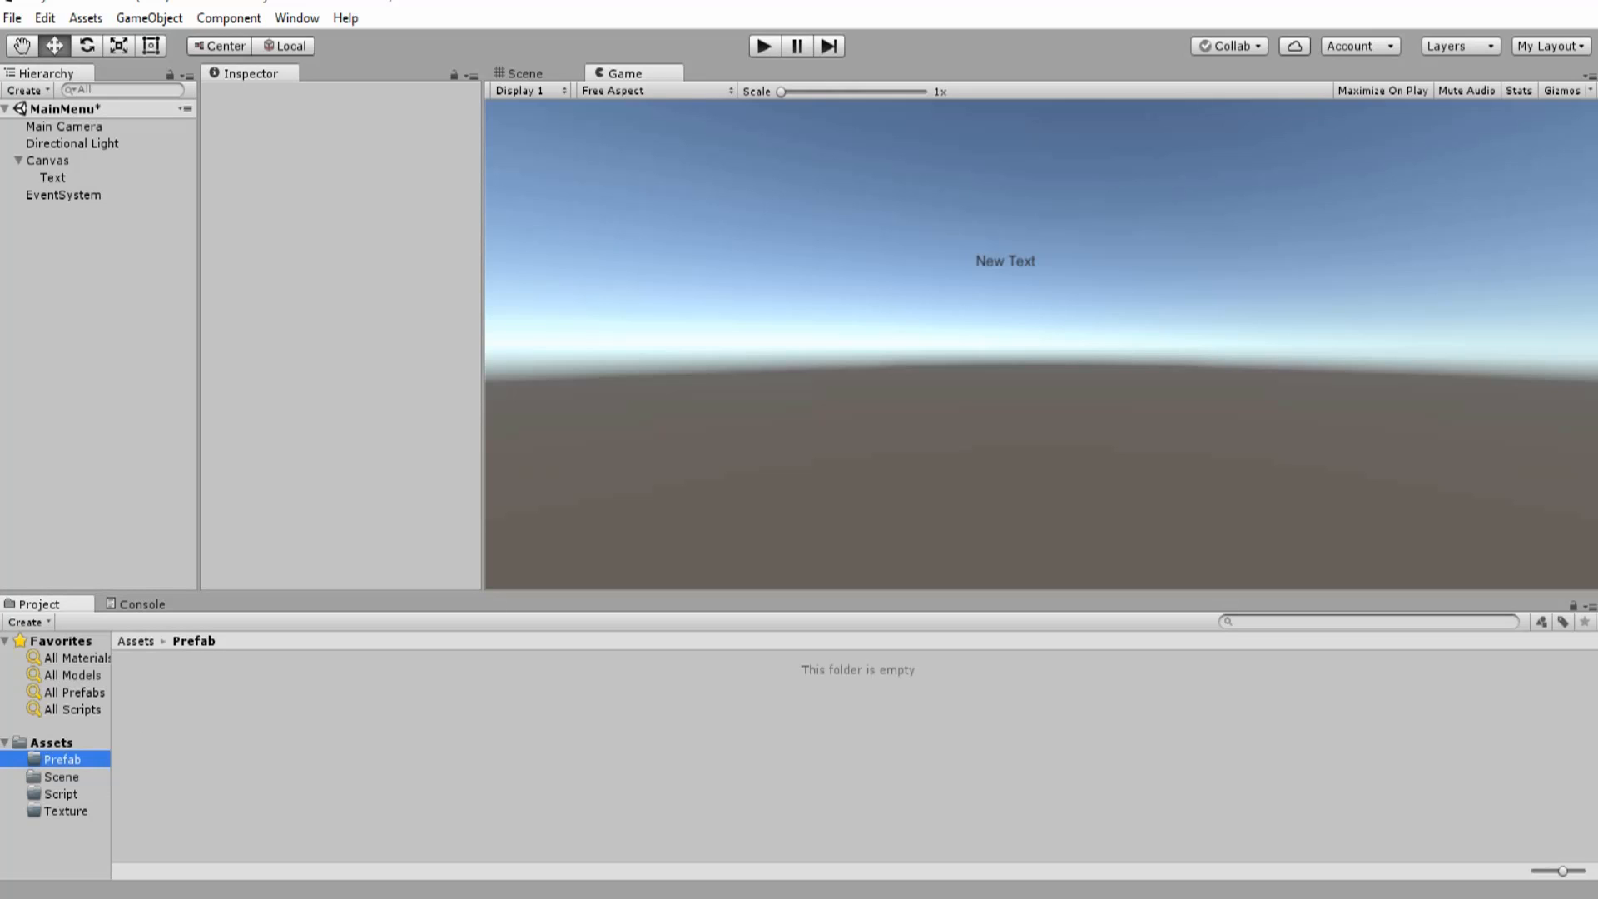
left_click(52, 742)
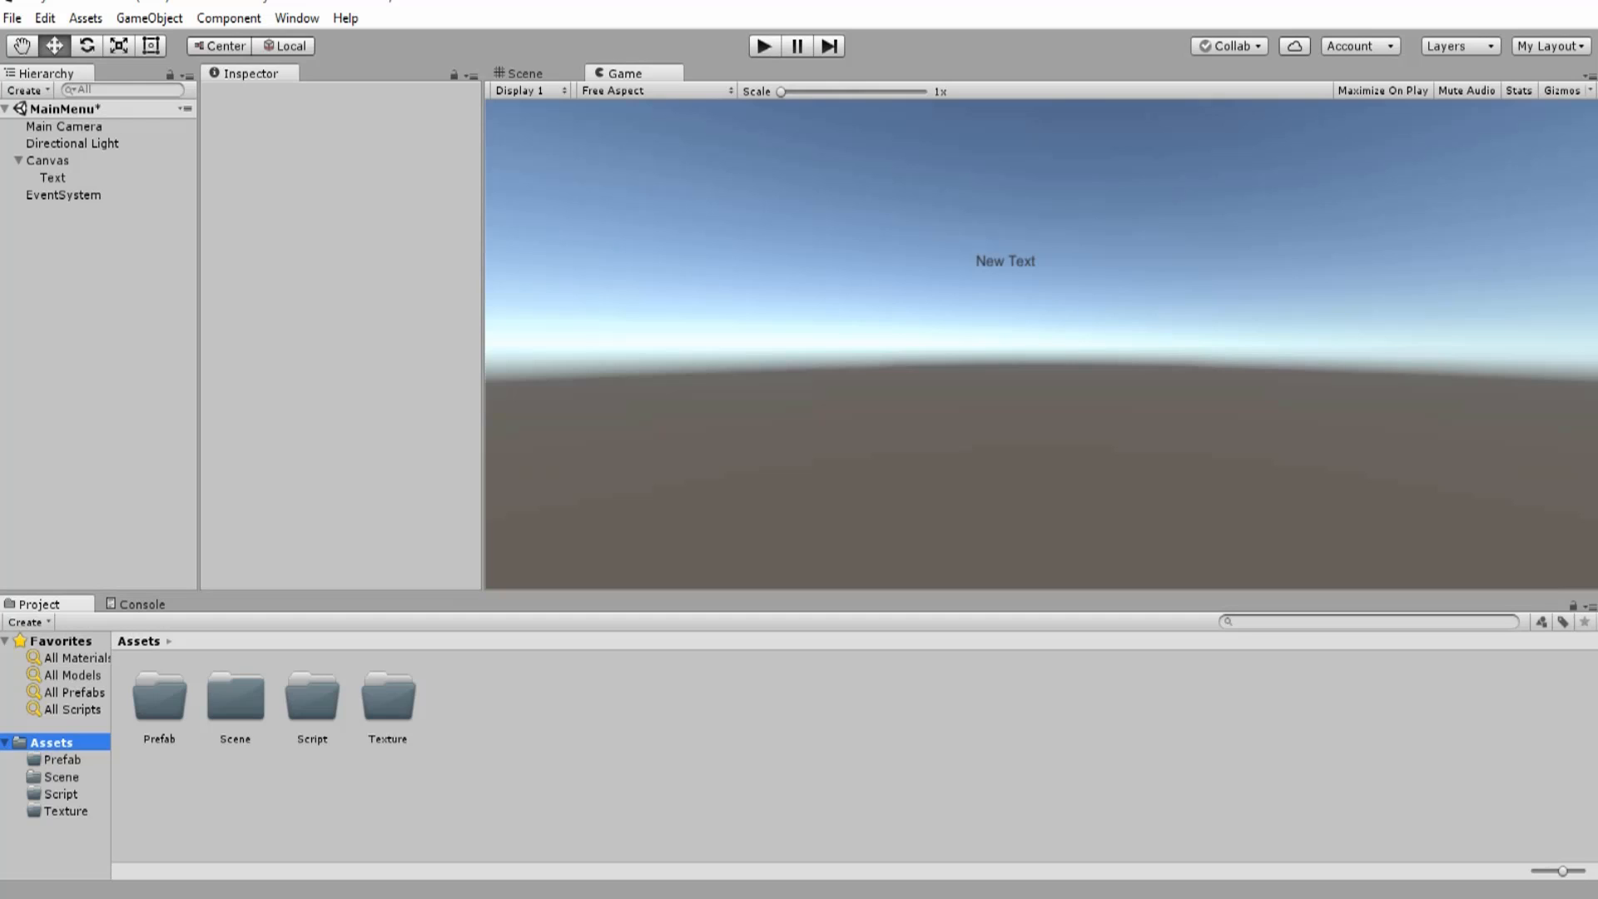
double_click(388, 699)
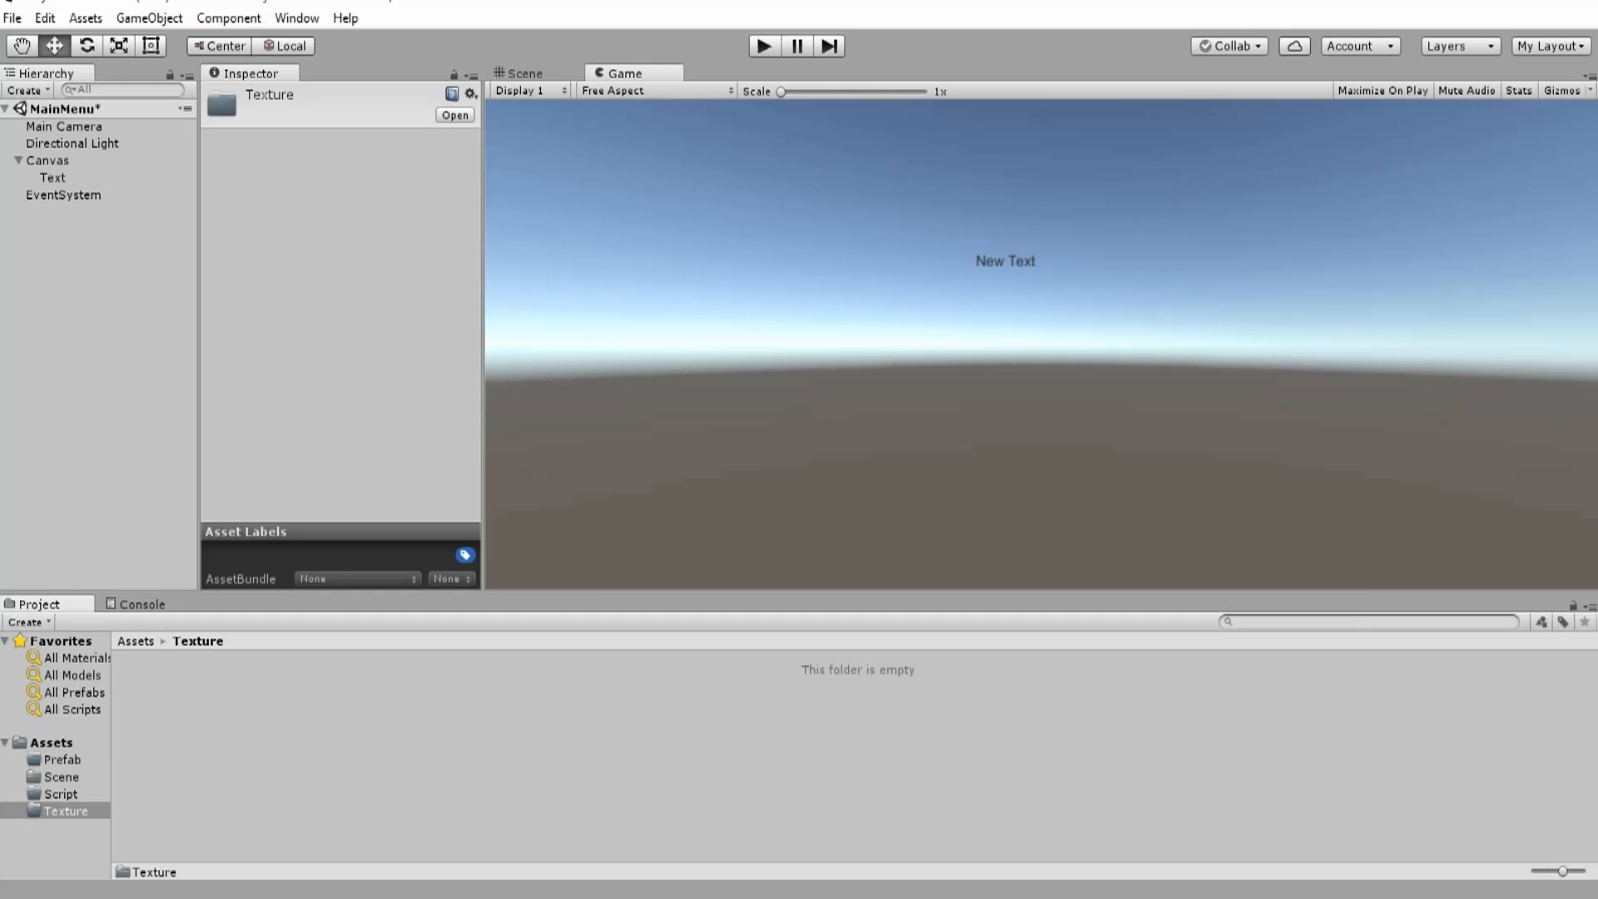
right_click(284, 706)
mouse_move(334, 312)
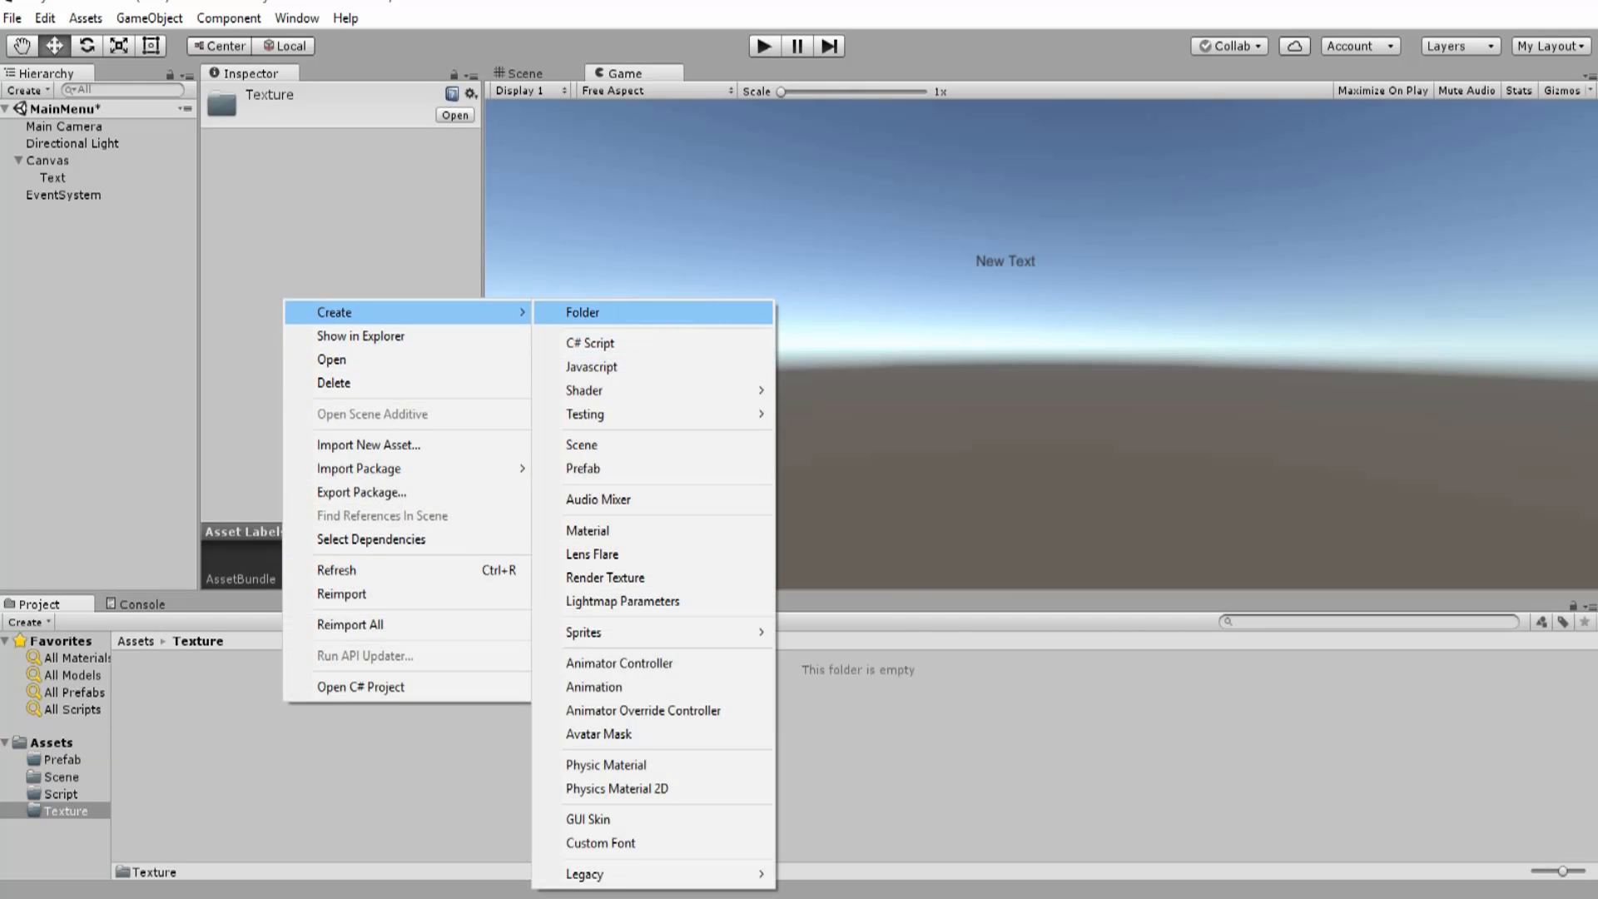
left_click(583, 312)
type("F")
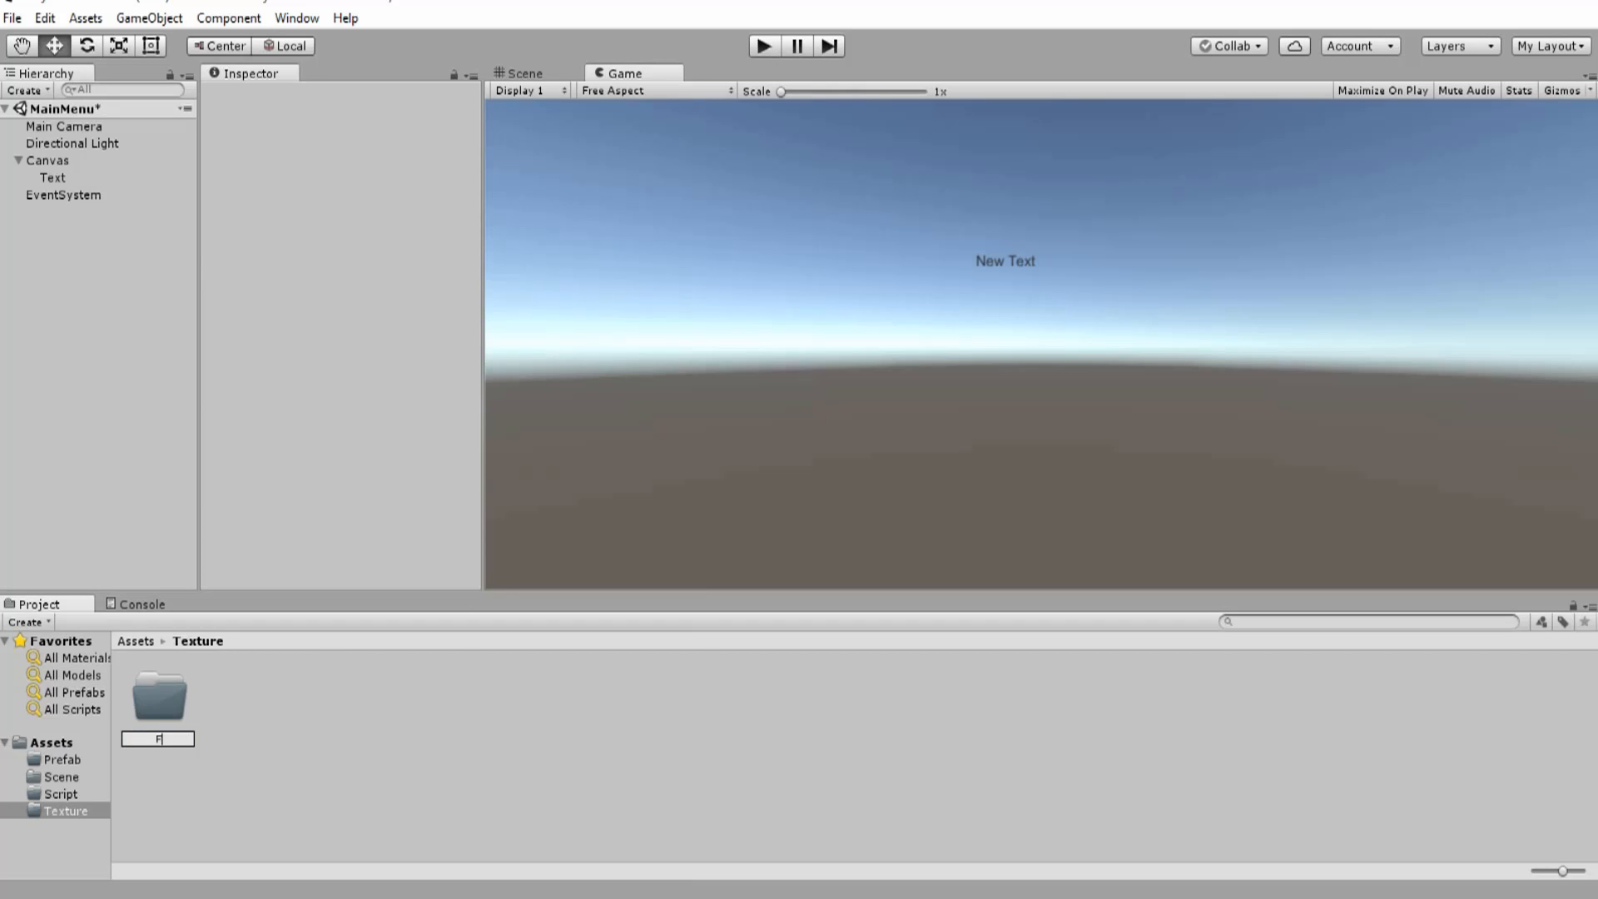
type("ont")
key("Return")
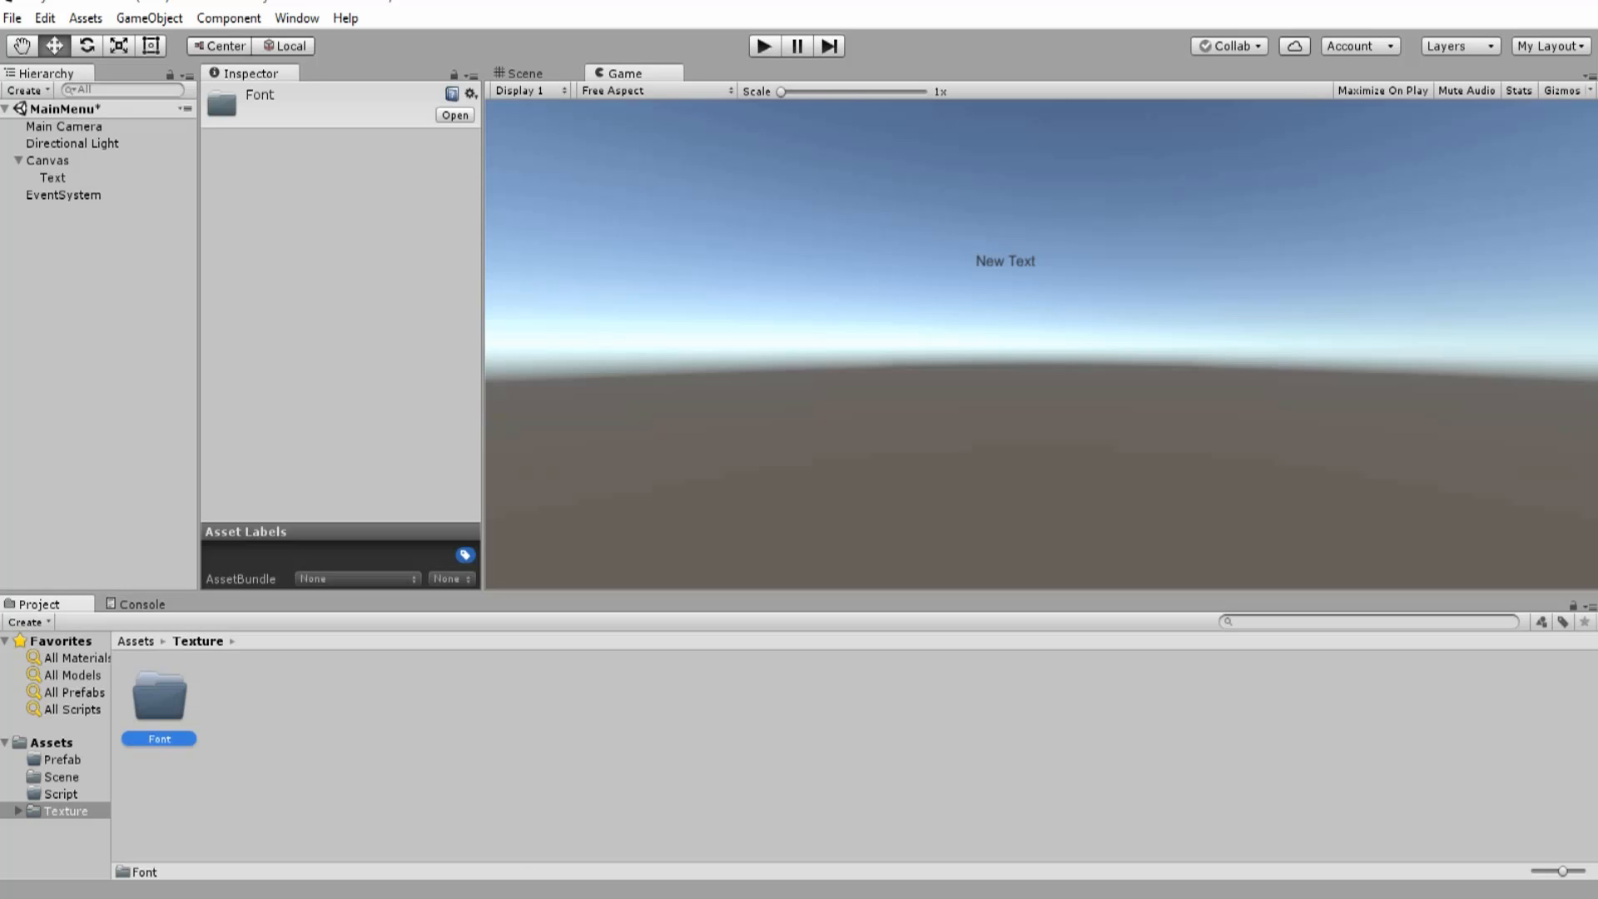
- Import the Metal Lord font from the Windows Fonts folder into Assets/Texture/Font and check its import settings
double_click(159, 698)
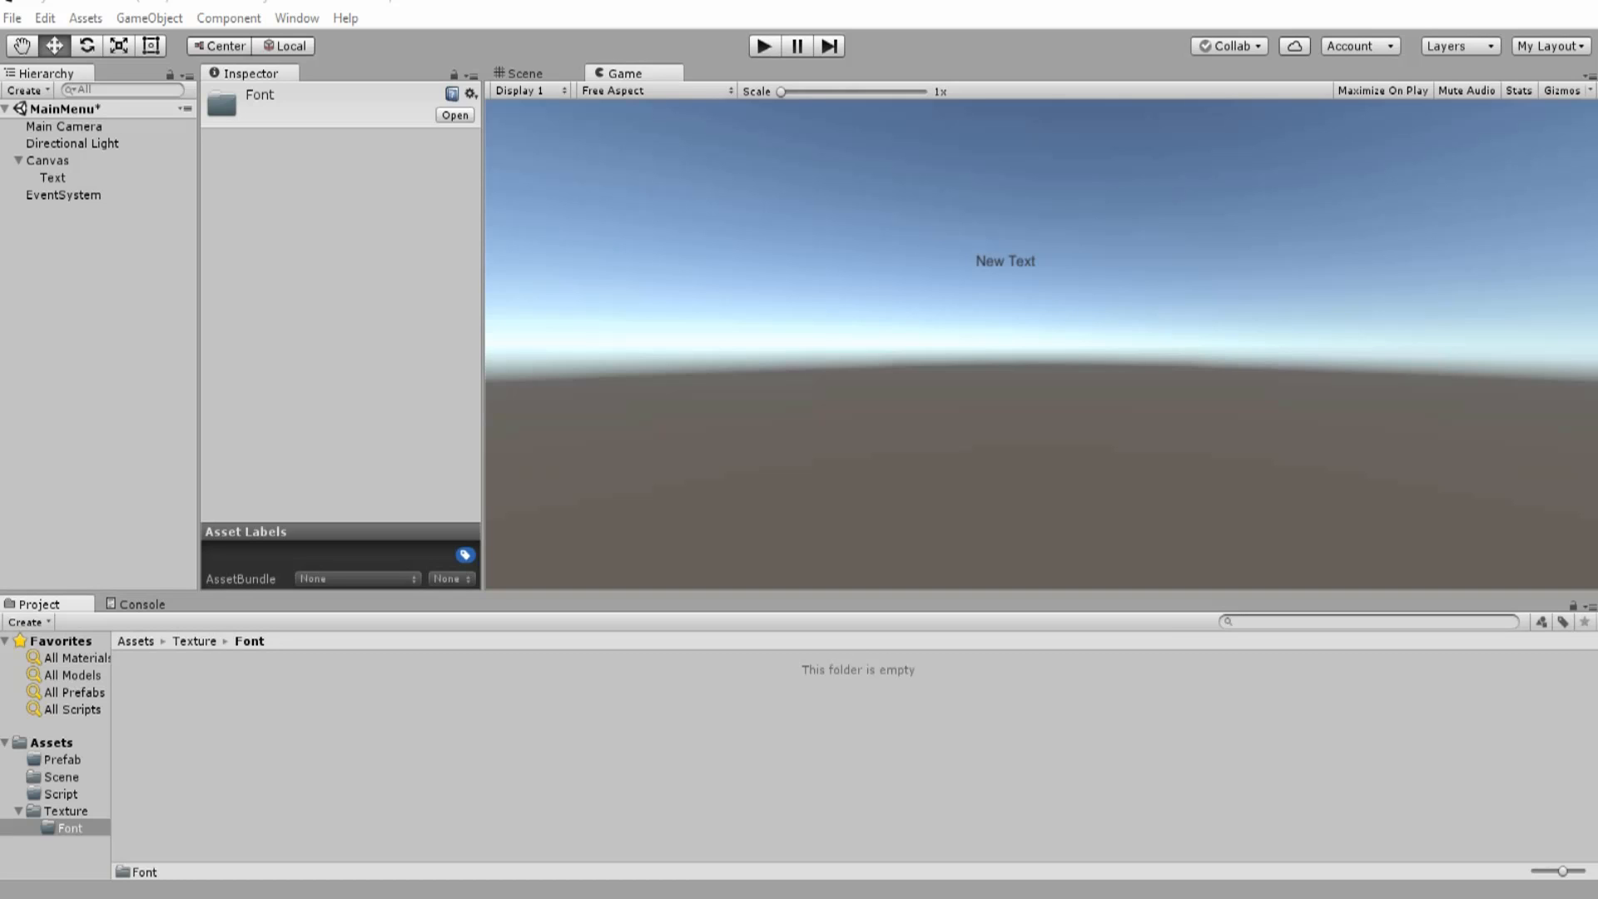
left_click_drag(0, 89, 874, 278)
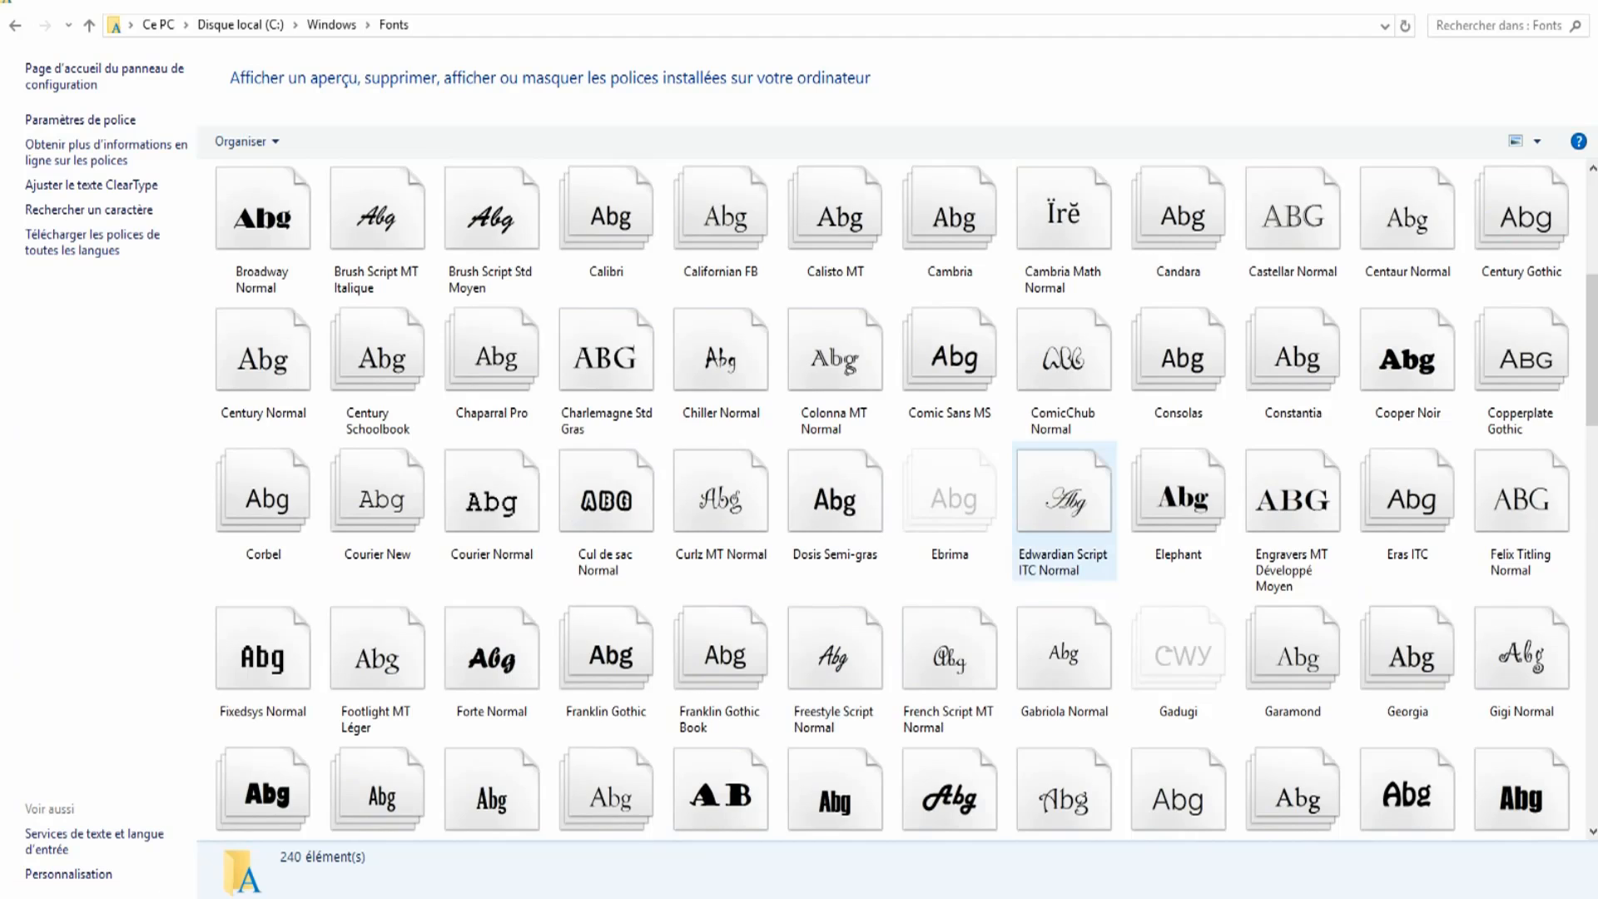
scroll(949, 608, "down", 5)
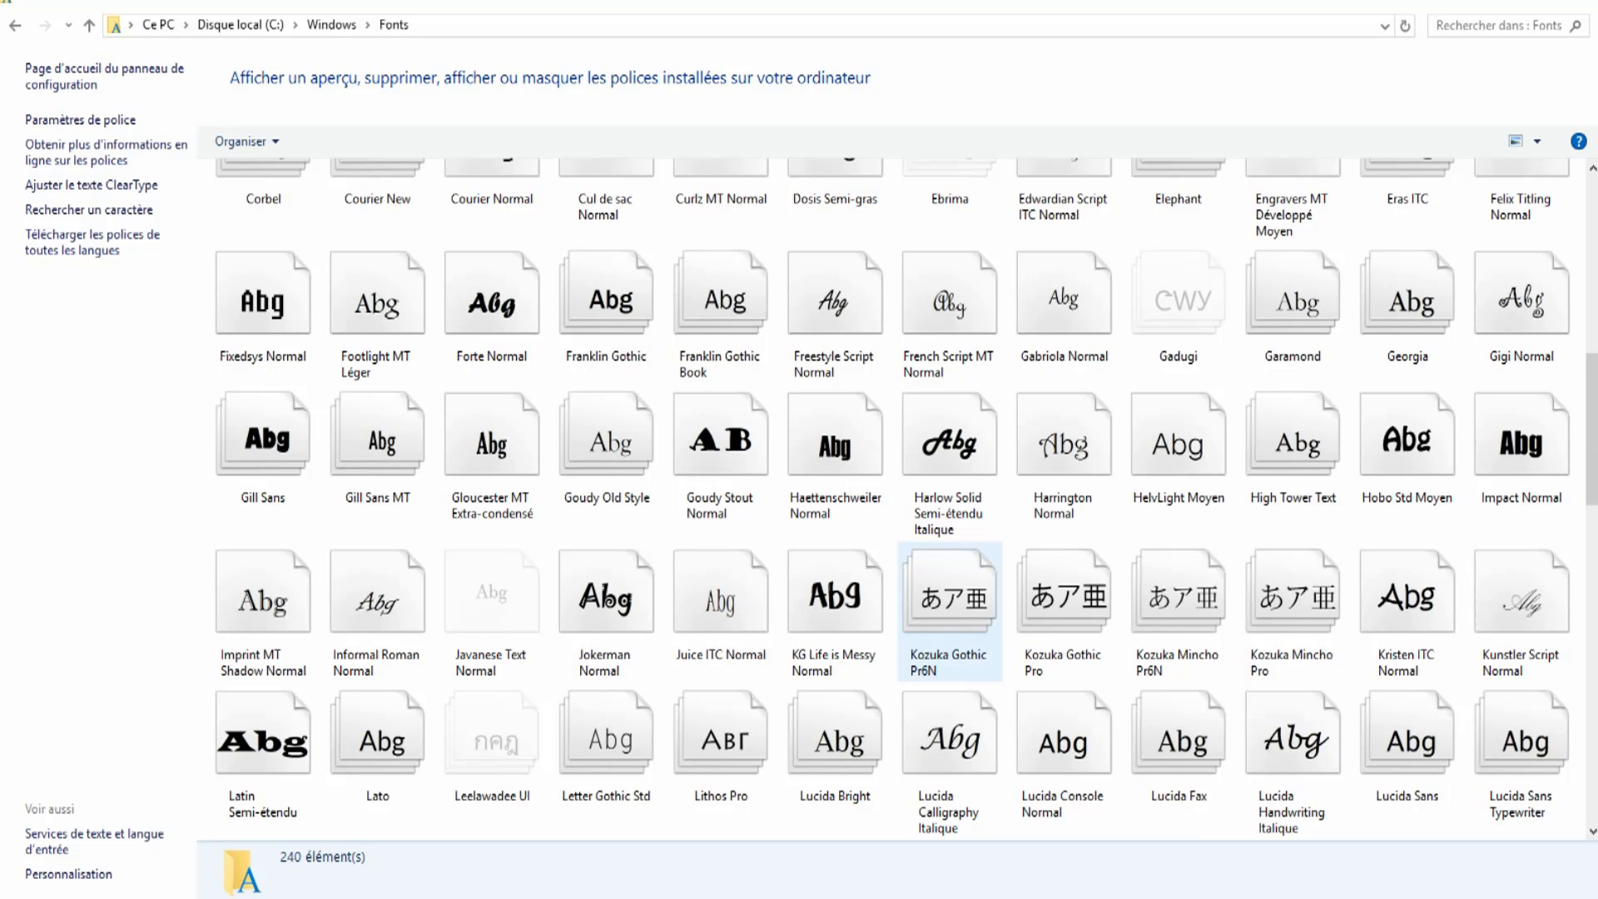
scroll(949, 611, "down", 3)
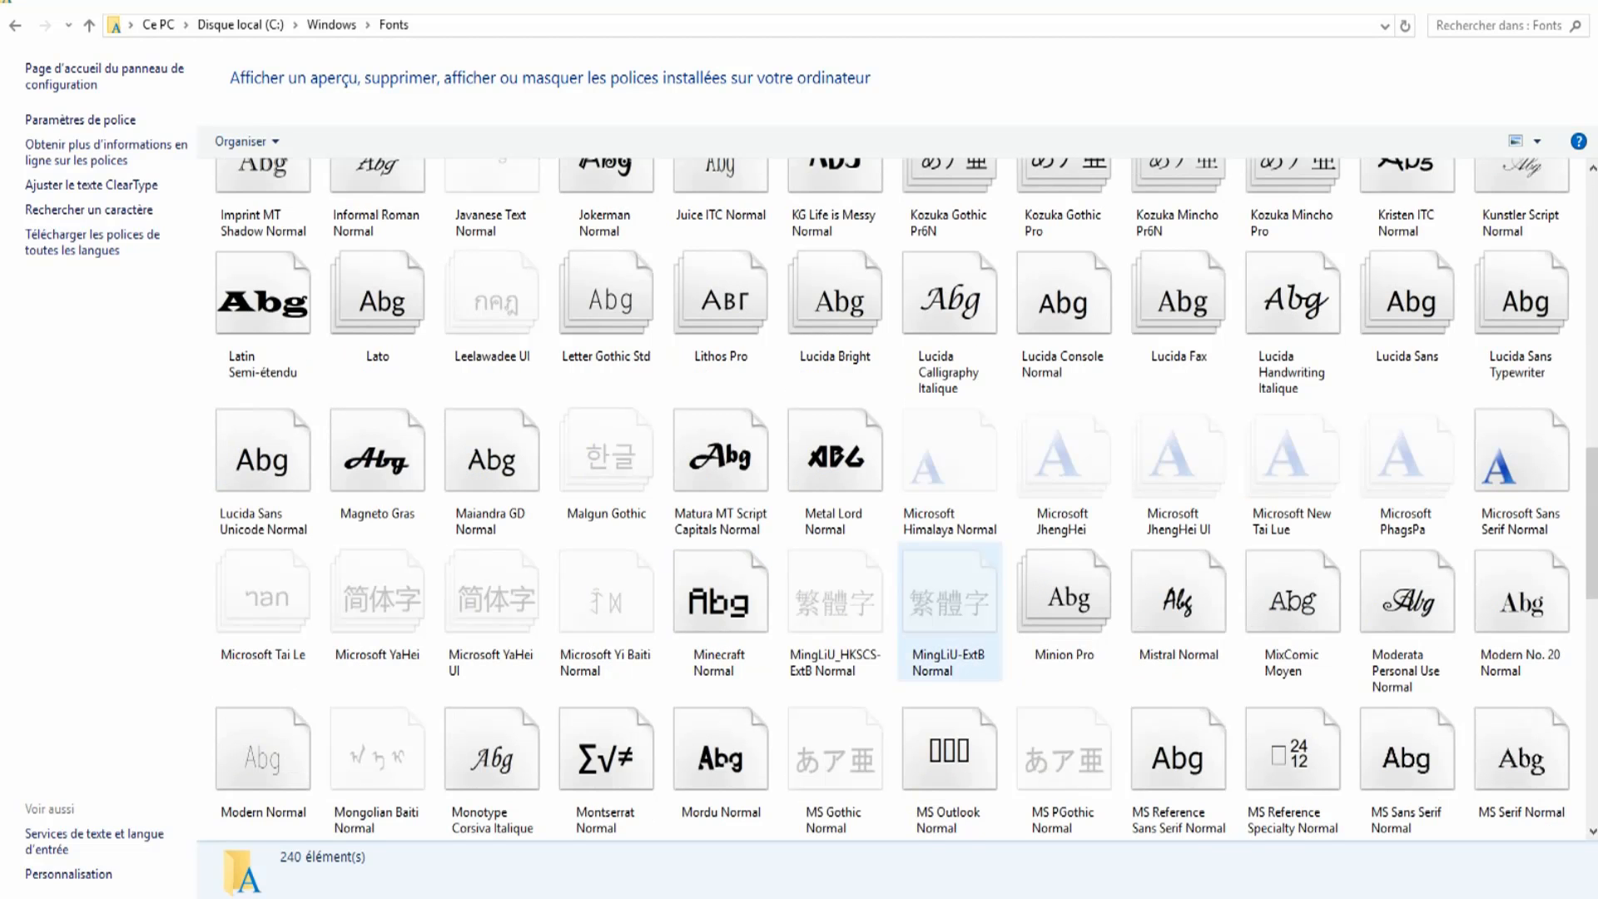
scroll(949, 612, "down", 3)
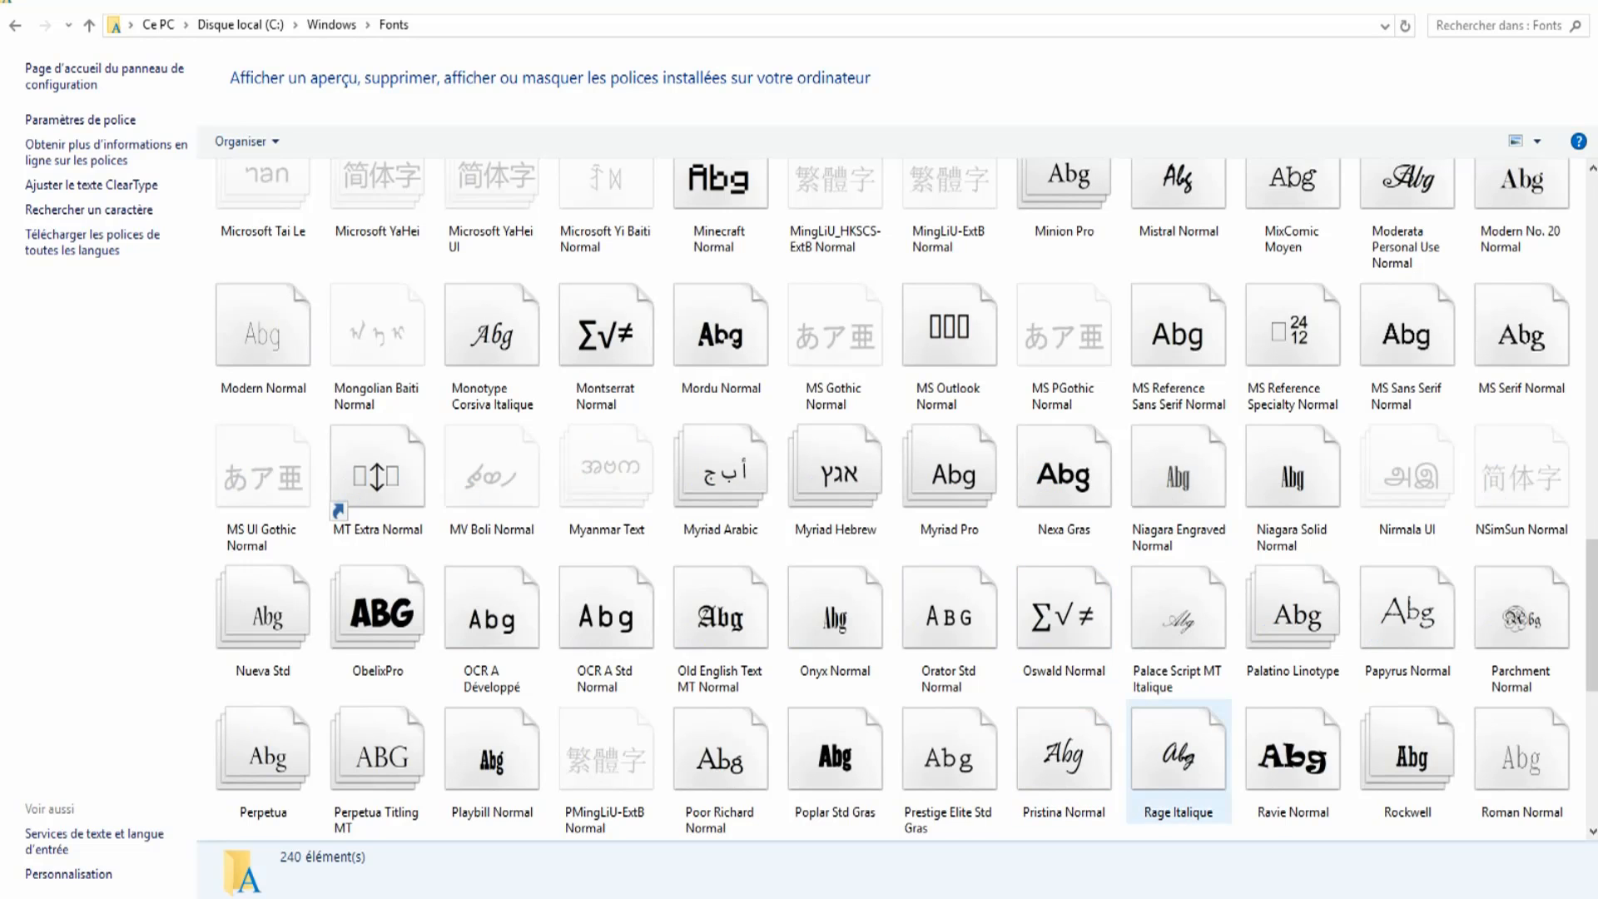
scroll(836, 470, "up", 3)
left_click(836, 466)
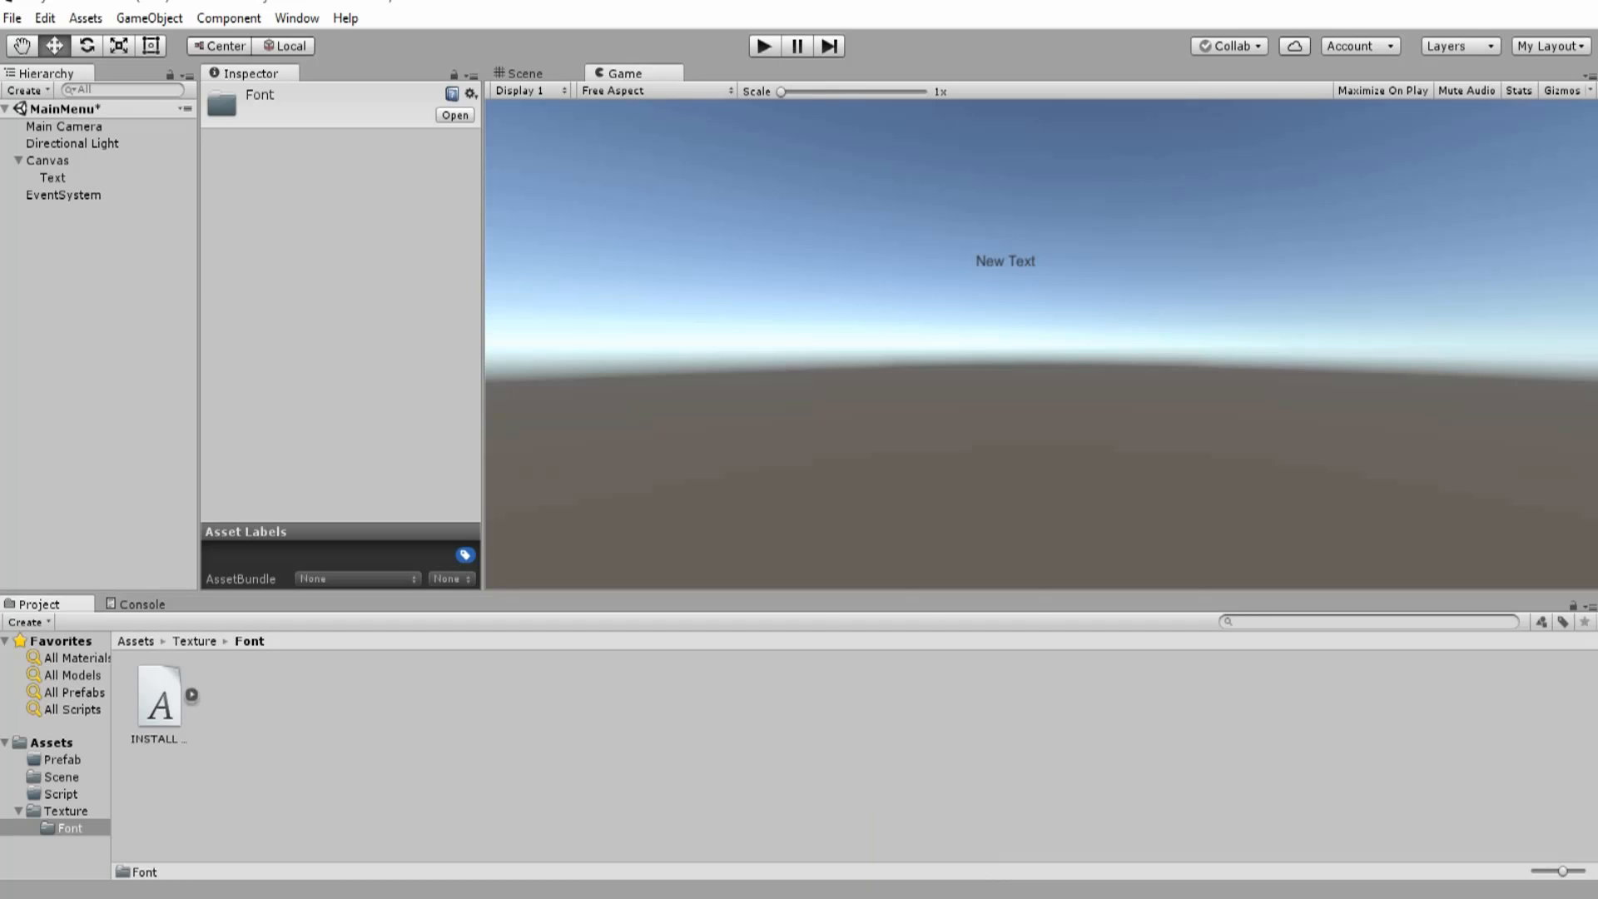
left_click(159, 697)
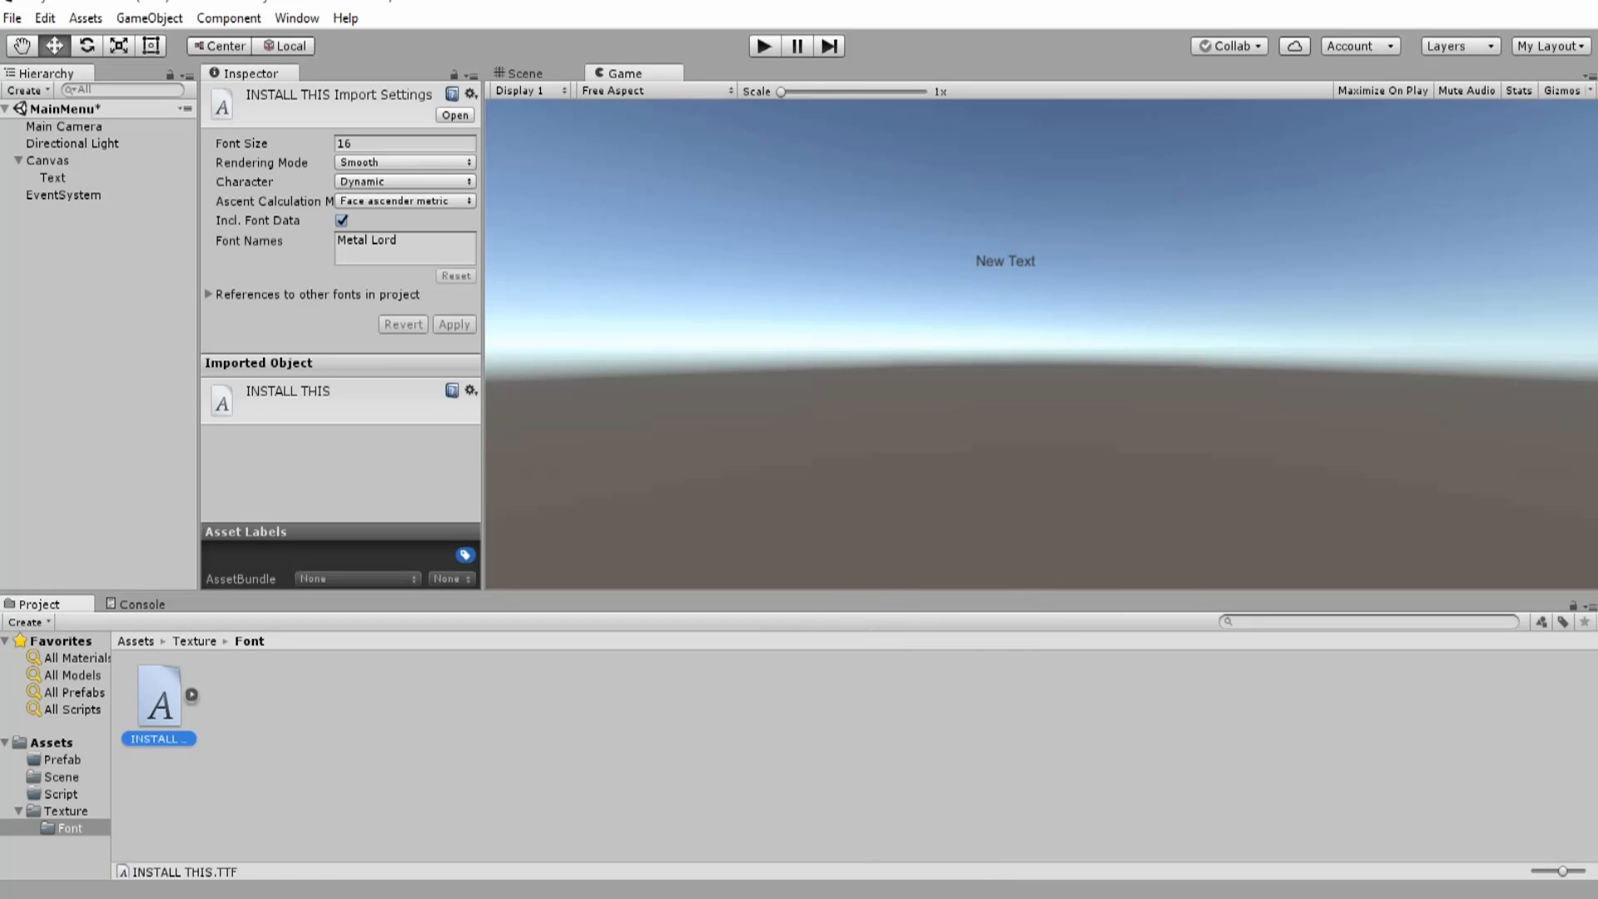
- Examine the Text element's Rect Transform and Text component settings in the Inspector
left_click(52, 178)
scroll(333, 241, "down", 3)
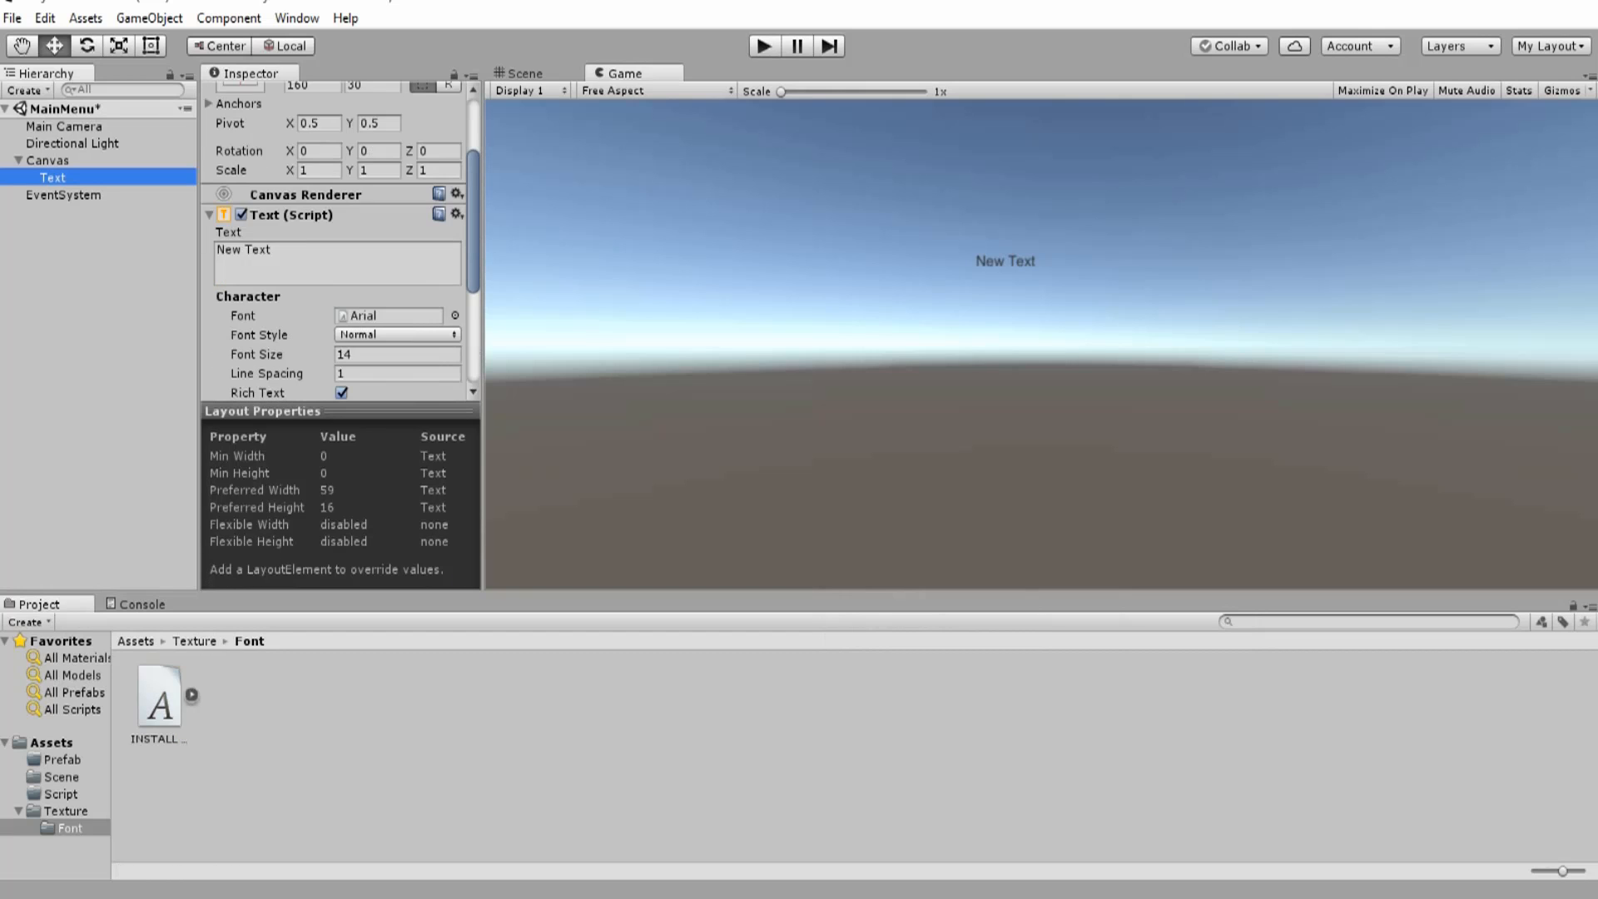
scroll(333, 241, "up", 3)
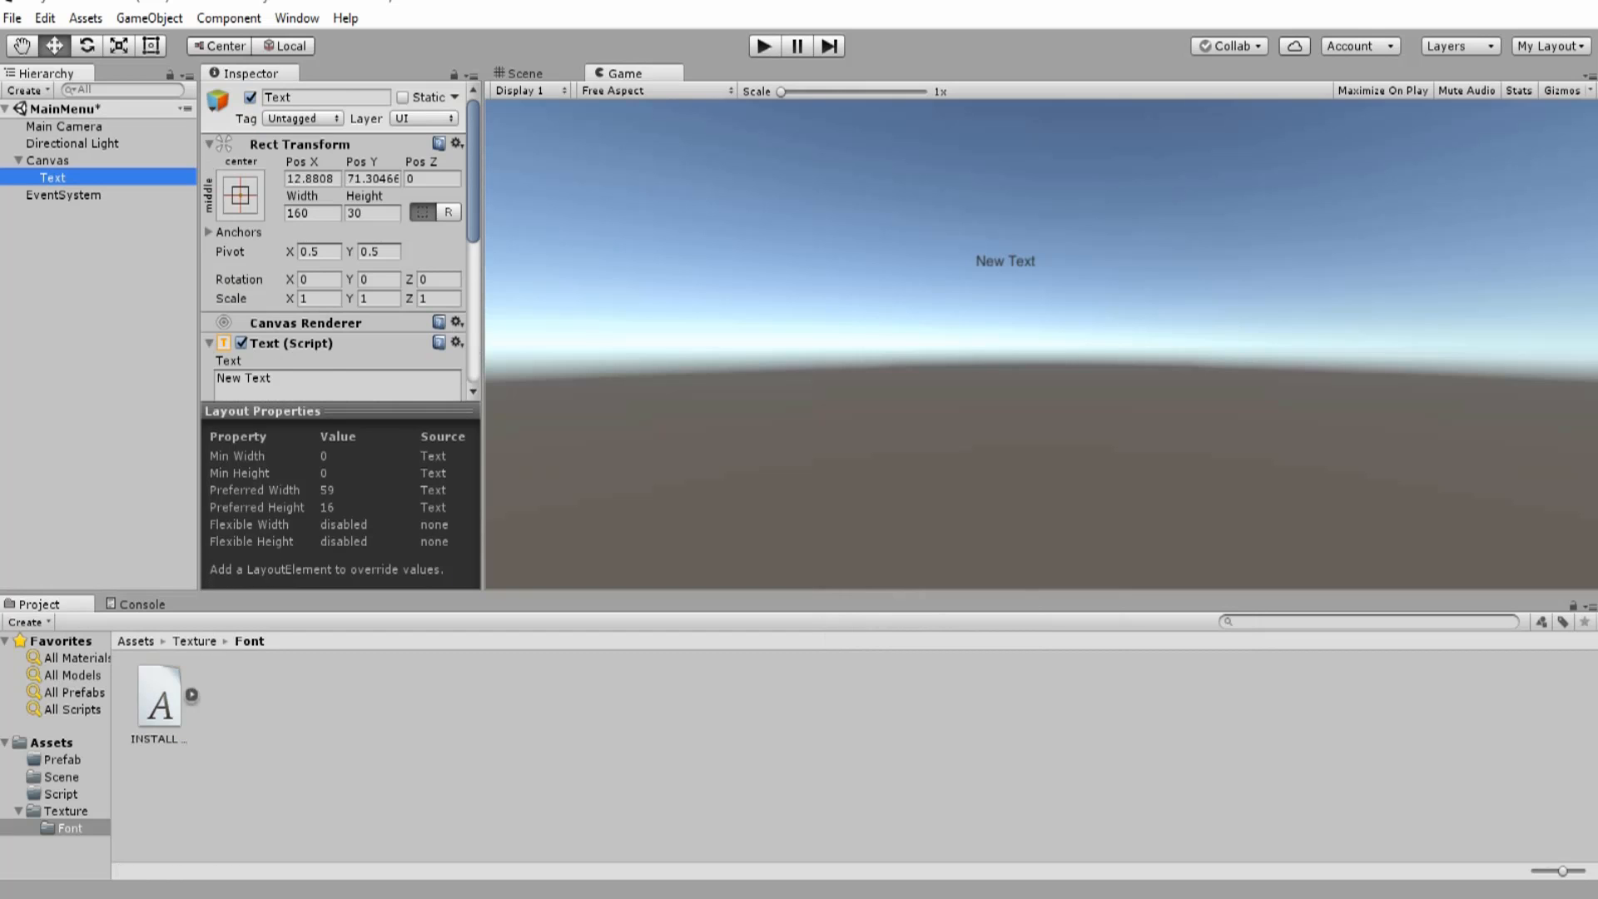
scroll(333, 241, "down", 5)
scroll(332, 242, "up", 5)
left_click(456, 342)
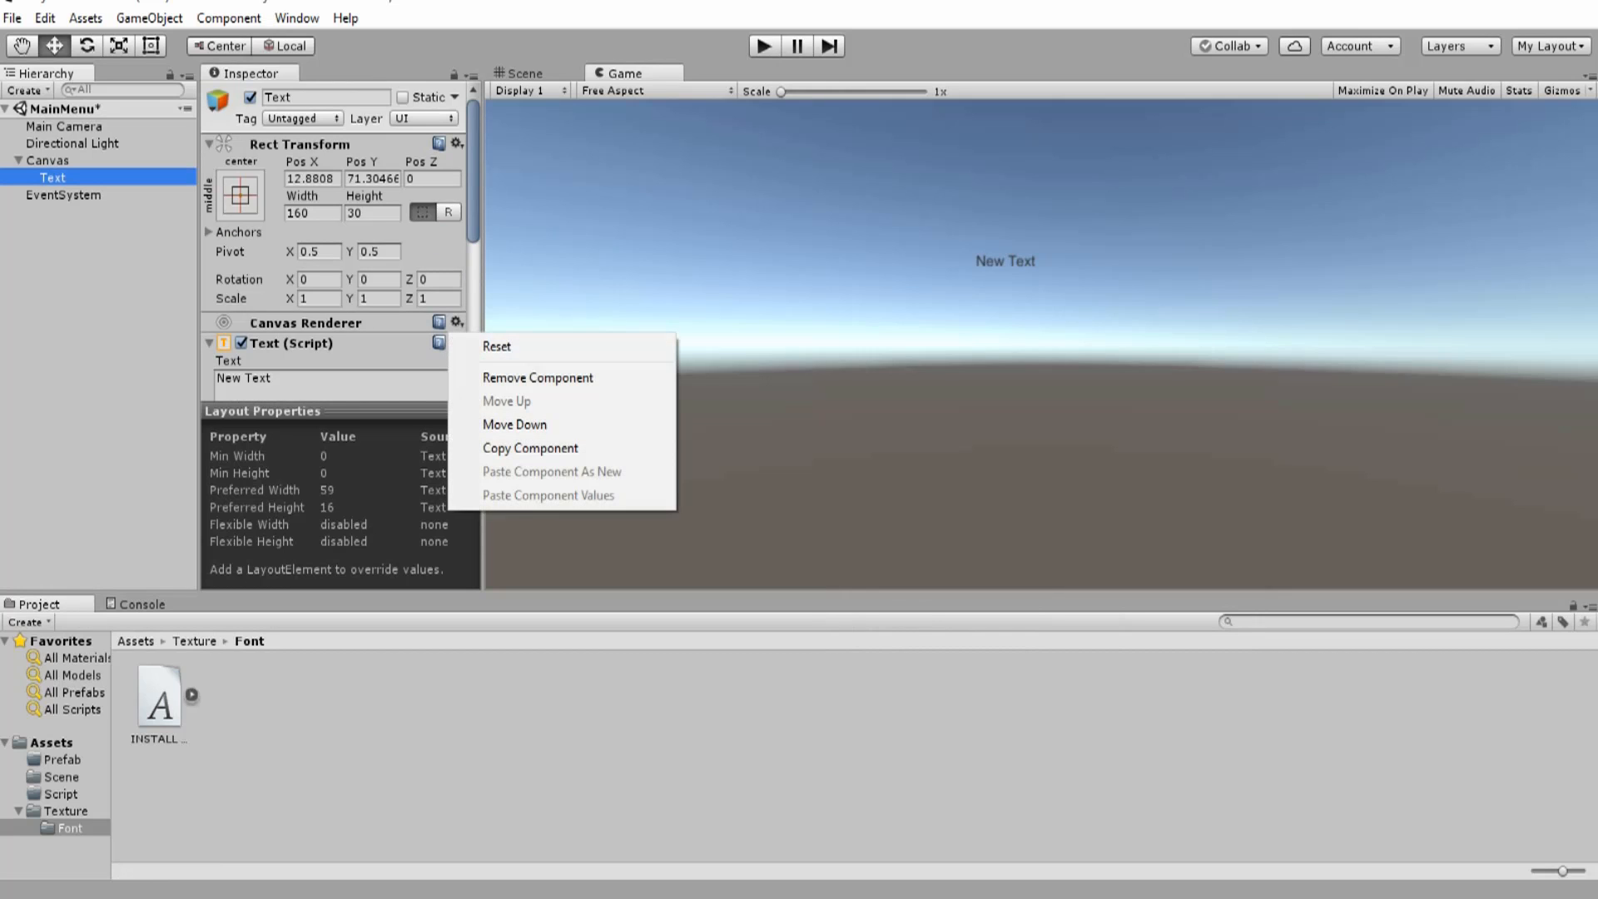
left_click(366, 343)
scroll(367, 343, "down", 1)
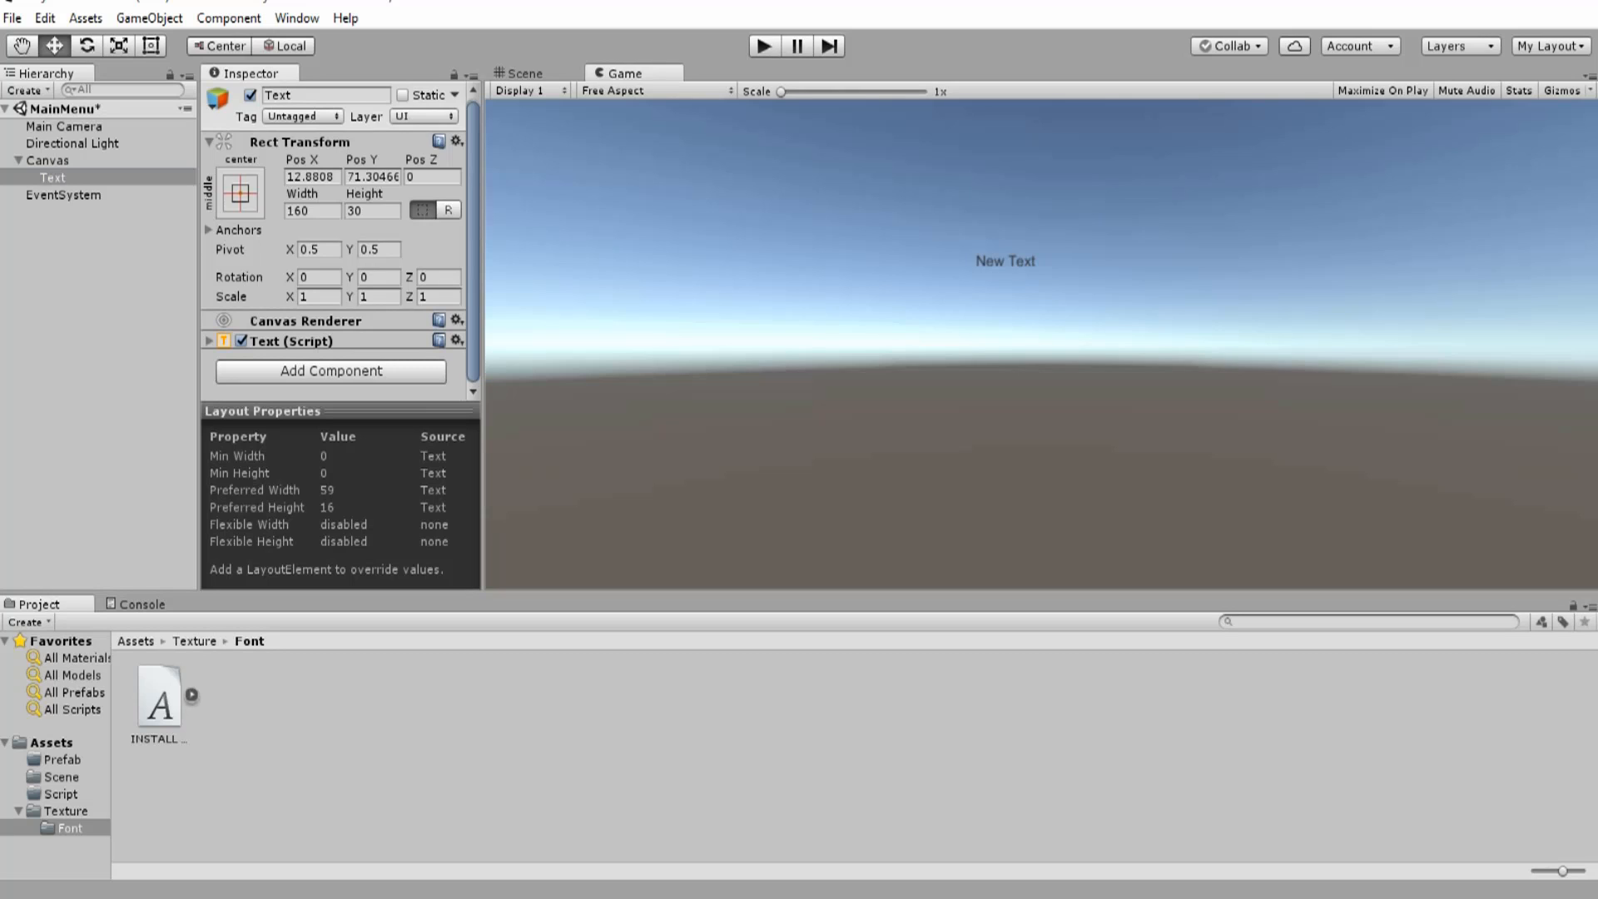
left_click(300, 142)
left_click(300, 143)
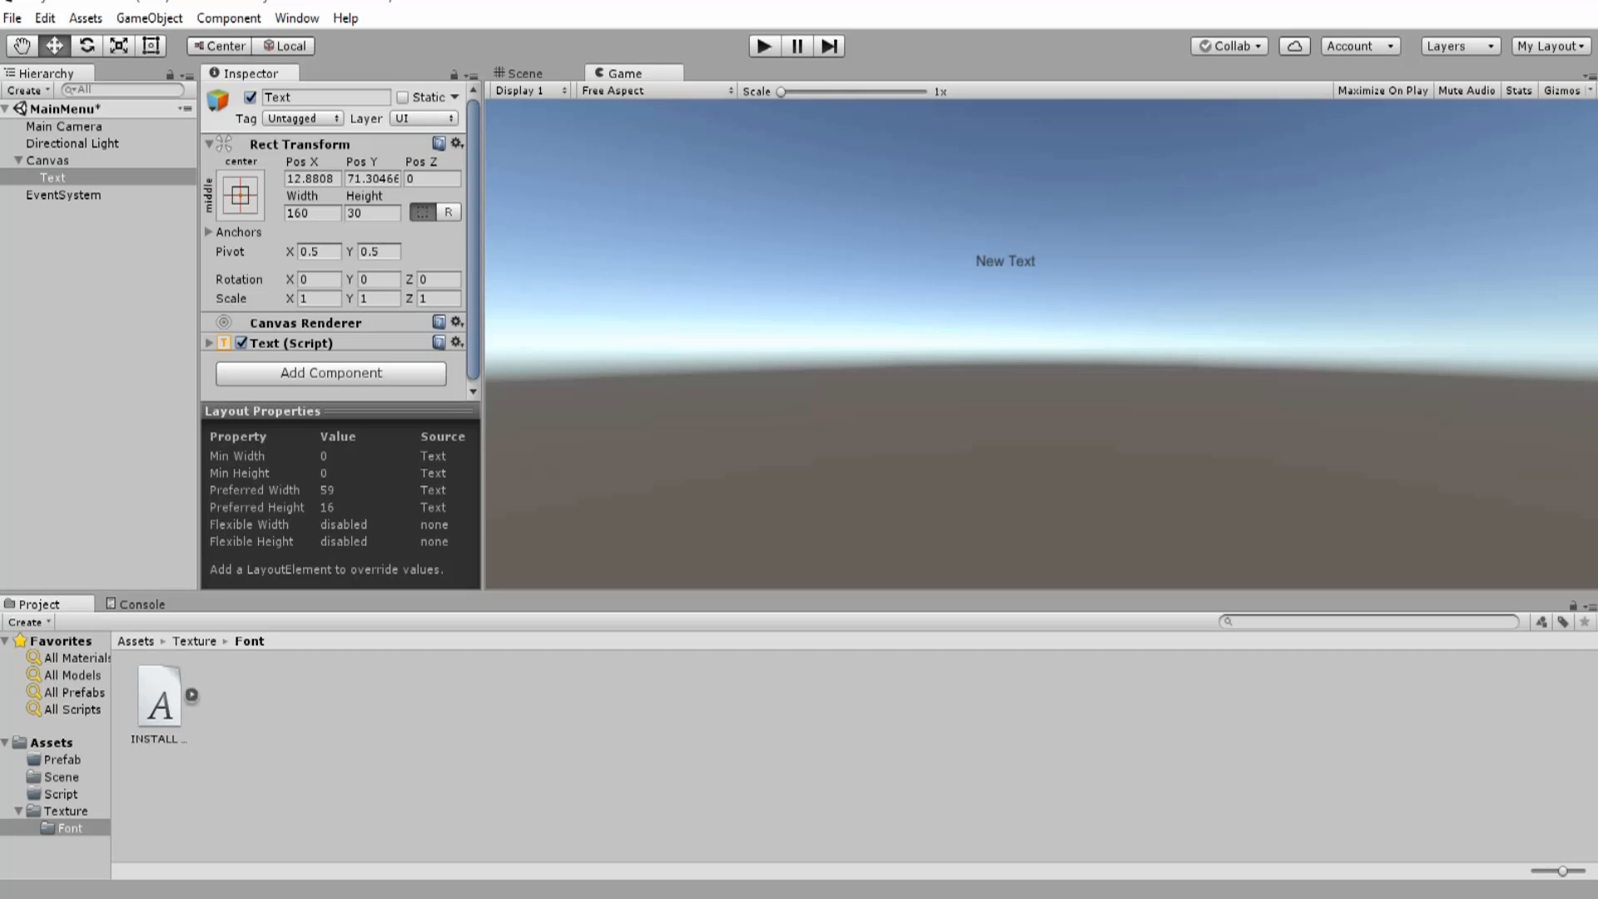
scroll(333, 250, "down", 1)
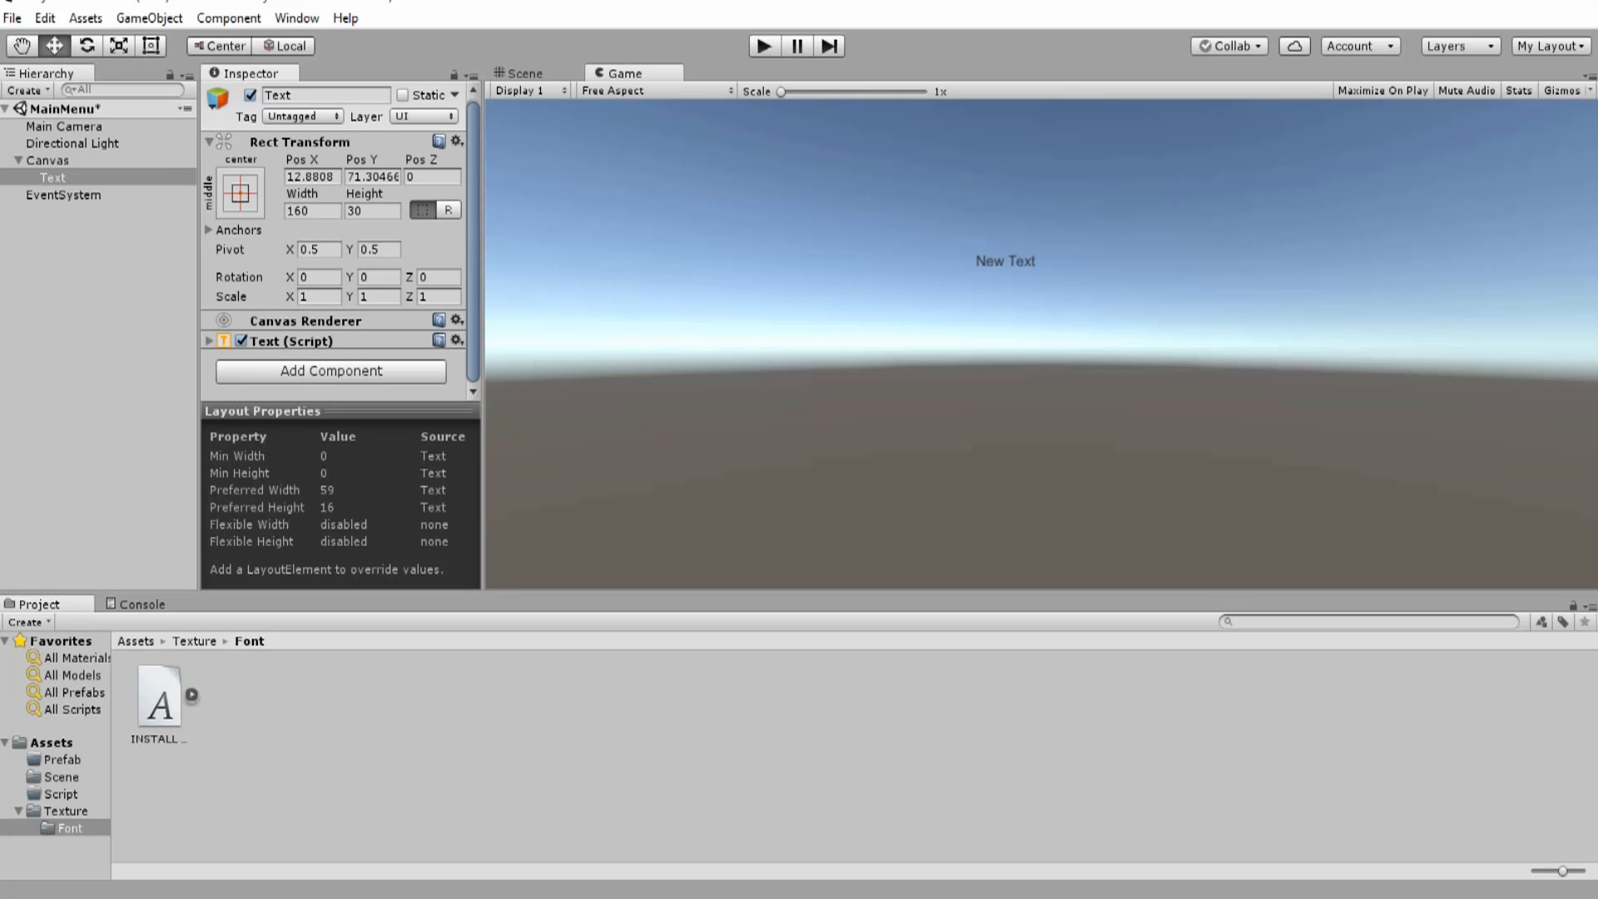
- Change the Text element's content to PLAY and assign the imported INSTALL THIS font to it
left_click(209, 341)
scroll(333, 250, "down", 4)
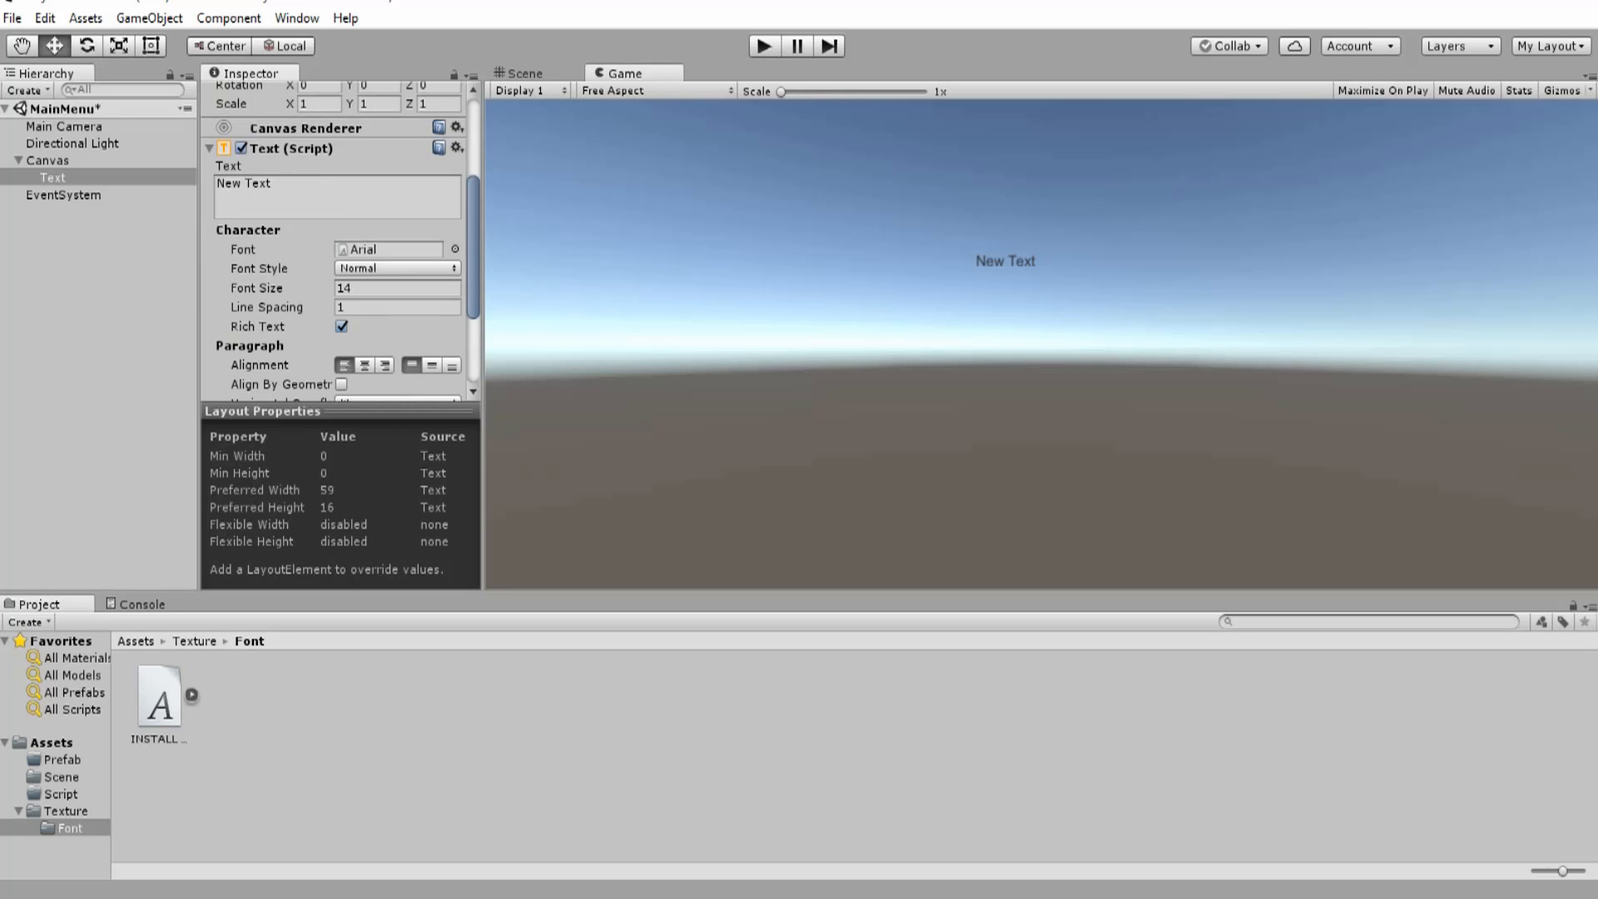
left_click(316, 193)
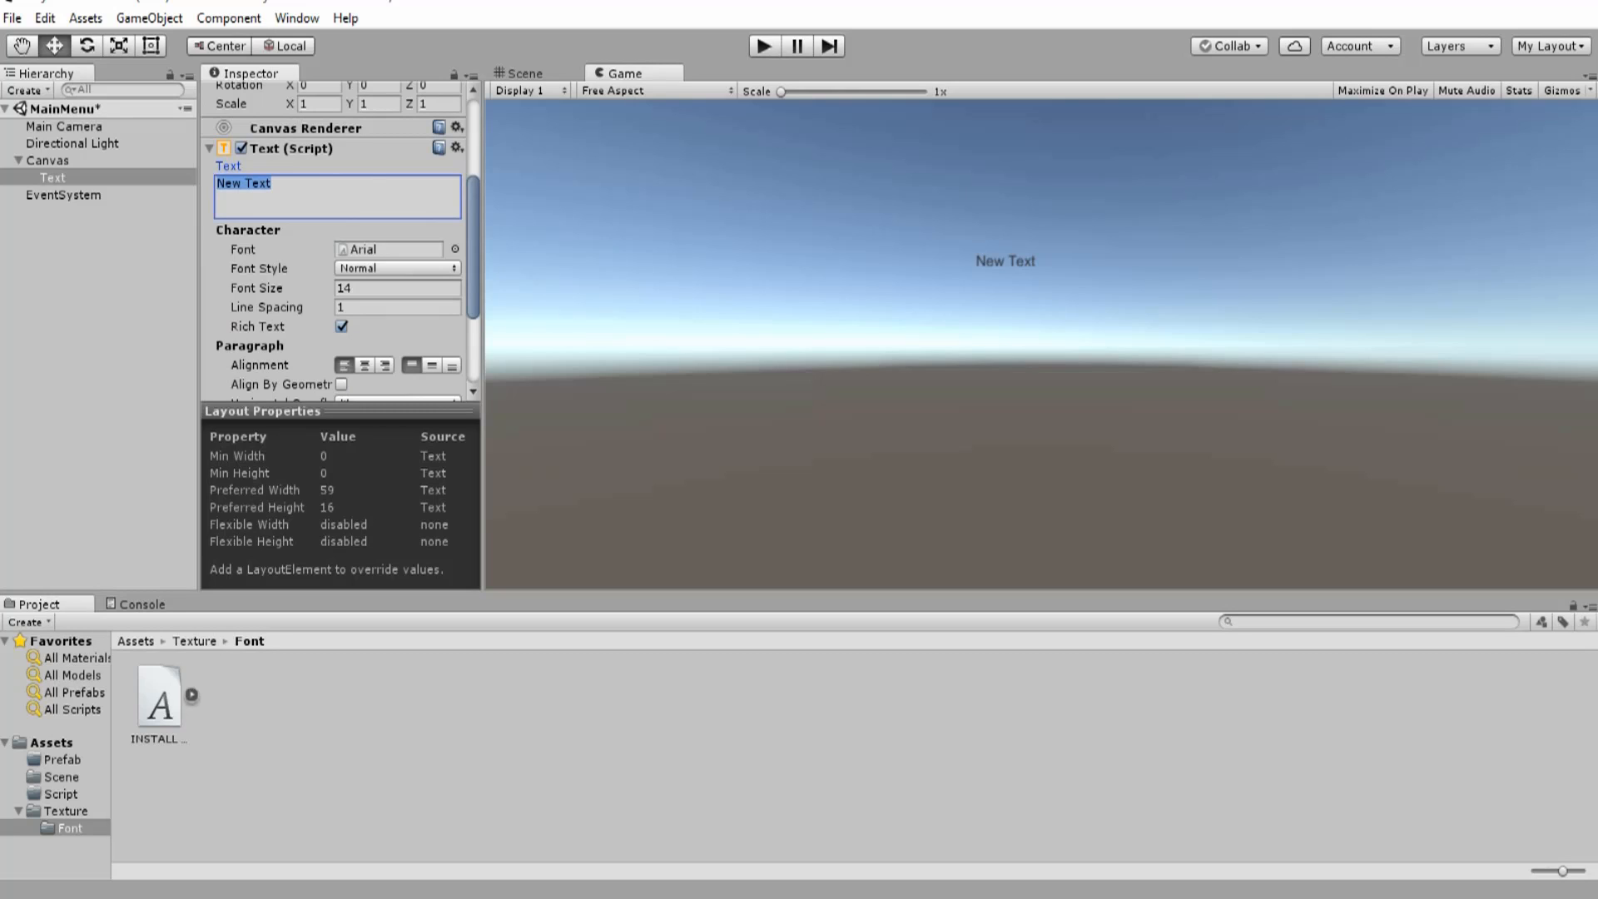
type("Play")
scroll(338, 241, "down", 2)
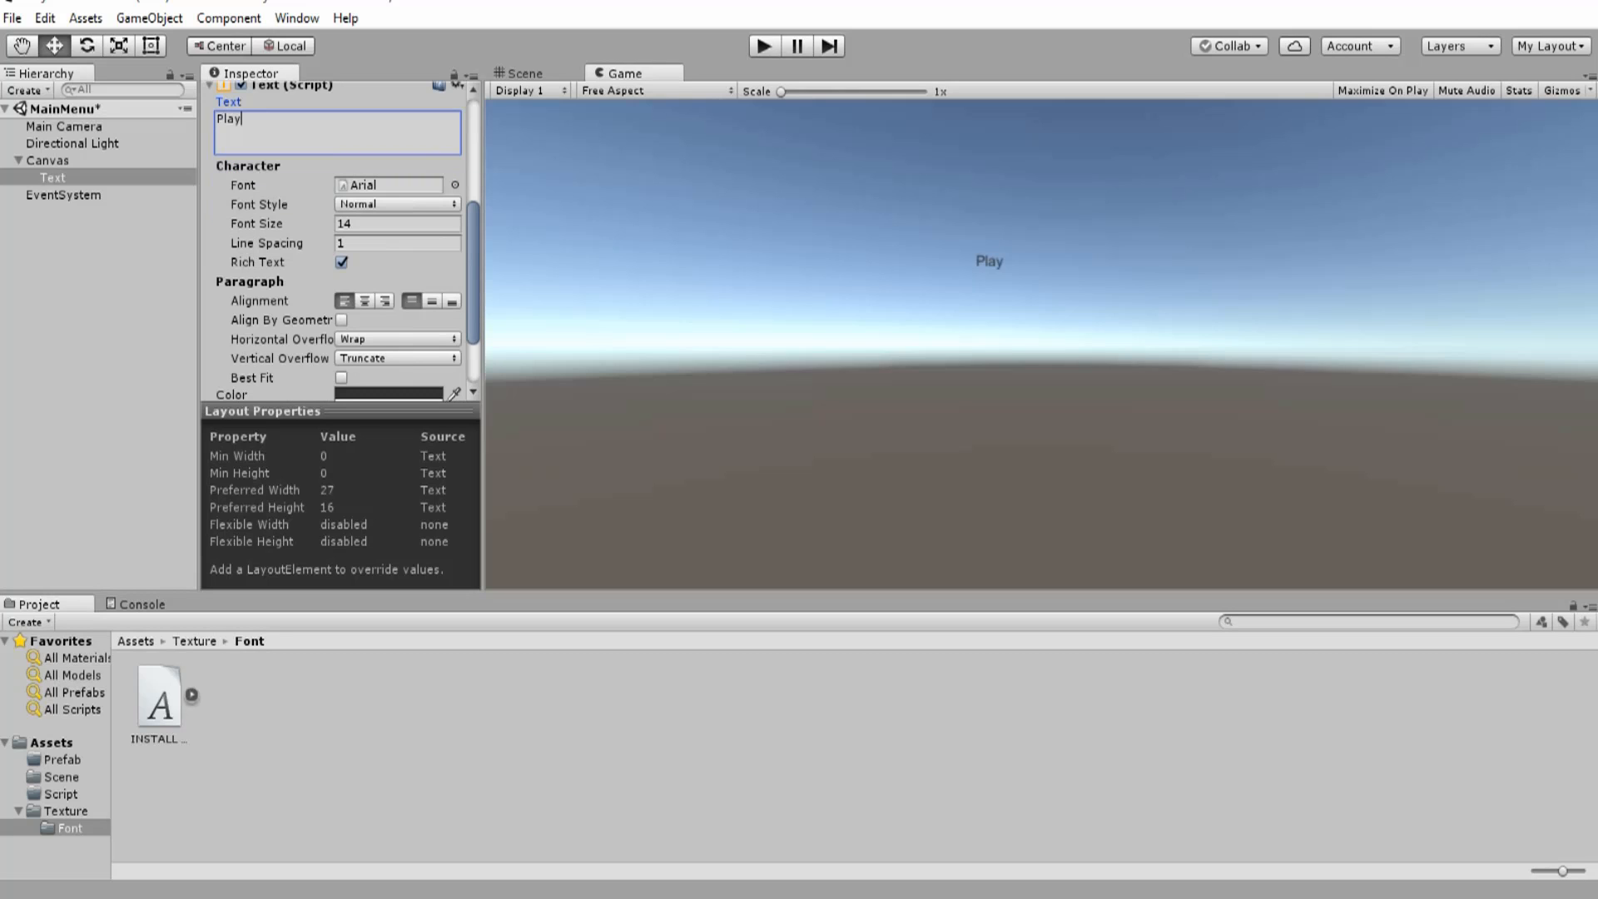
left_click_drag(159, 697, 382, 169)
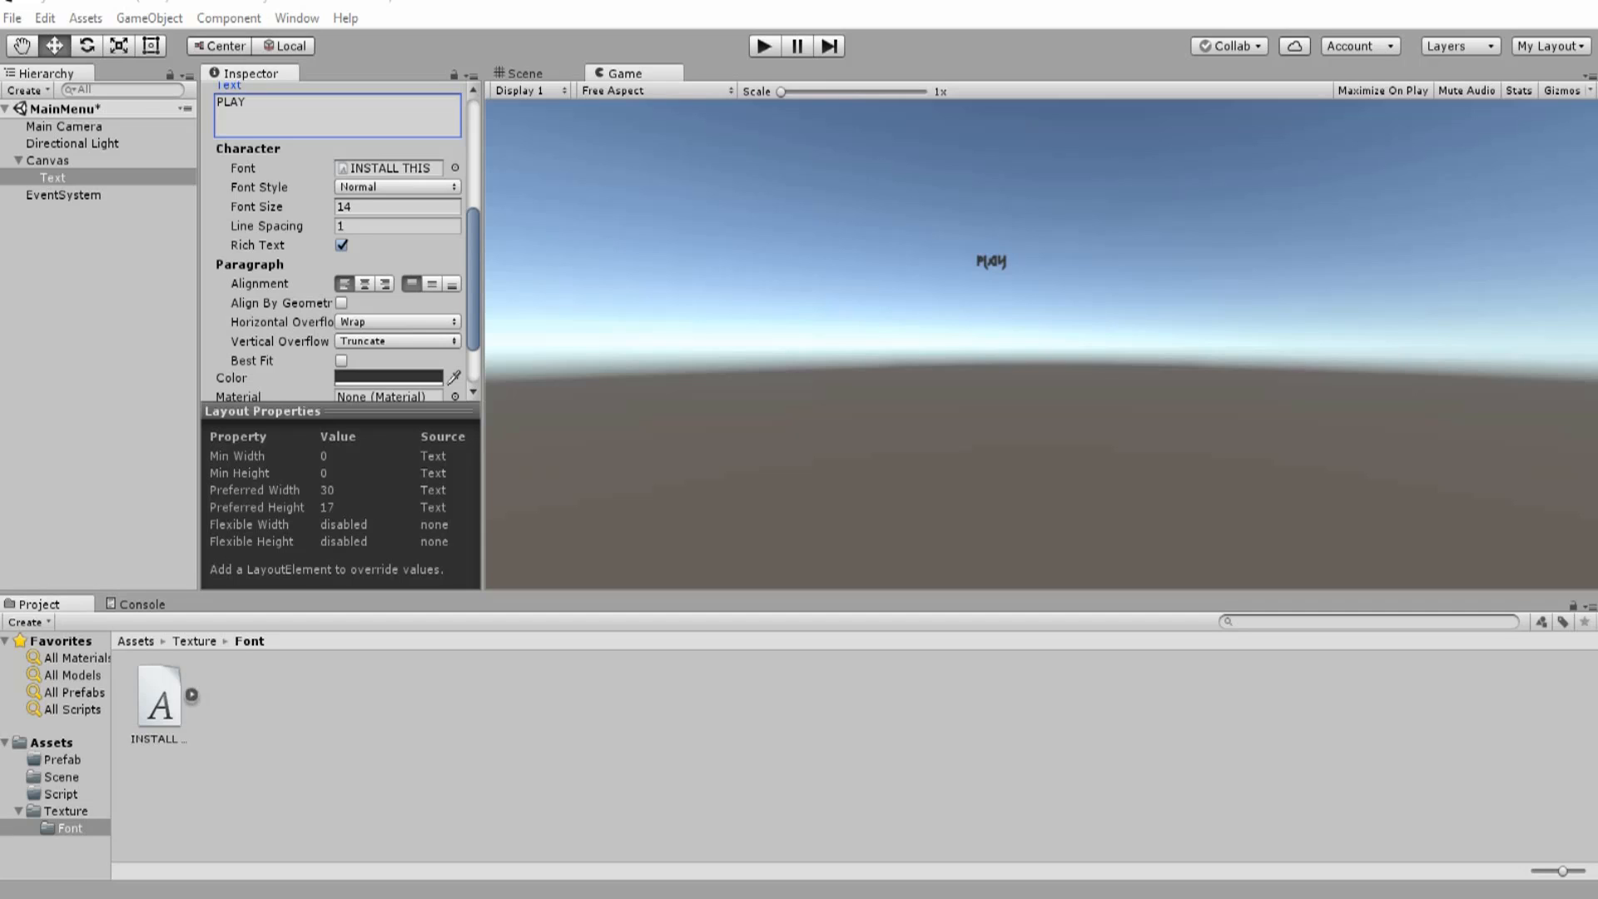
- Try the Bold, Italic and Bold And Italic font styles on the PLAY text, returning to Normal
left_click(397, 187)
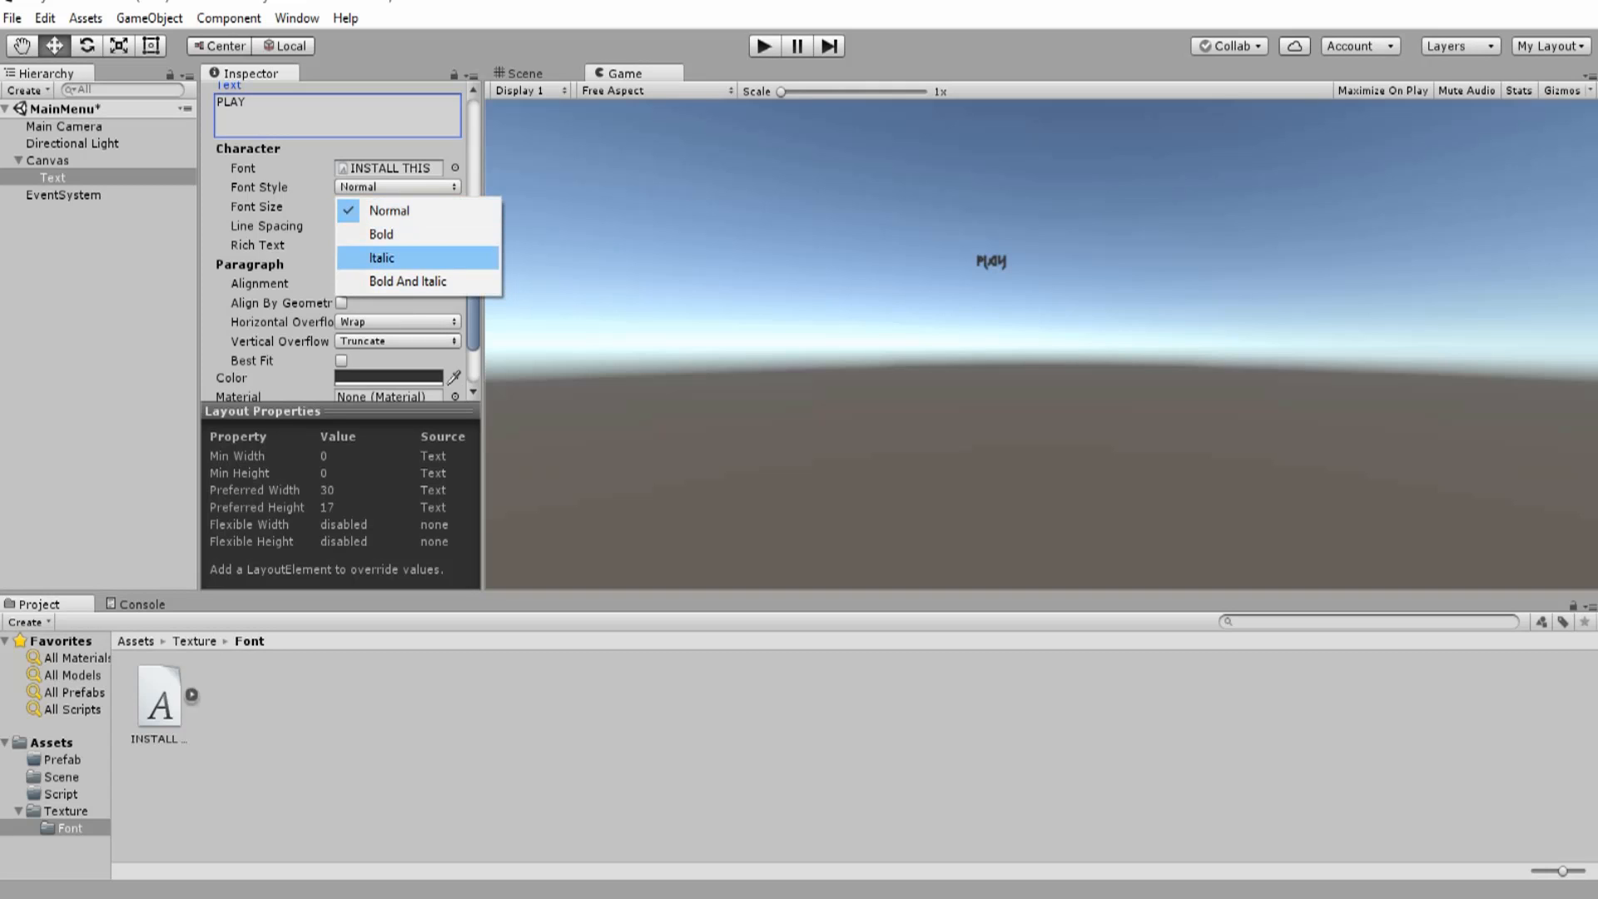
left_click(382, 234)
left_click(397, 187)
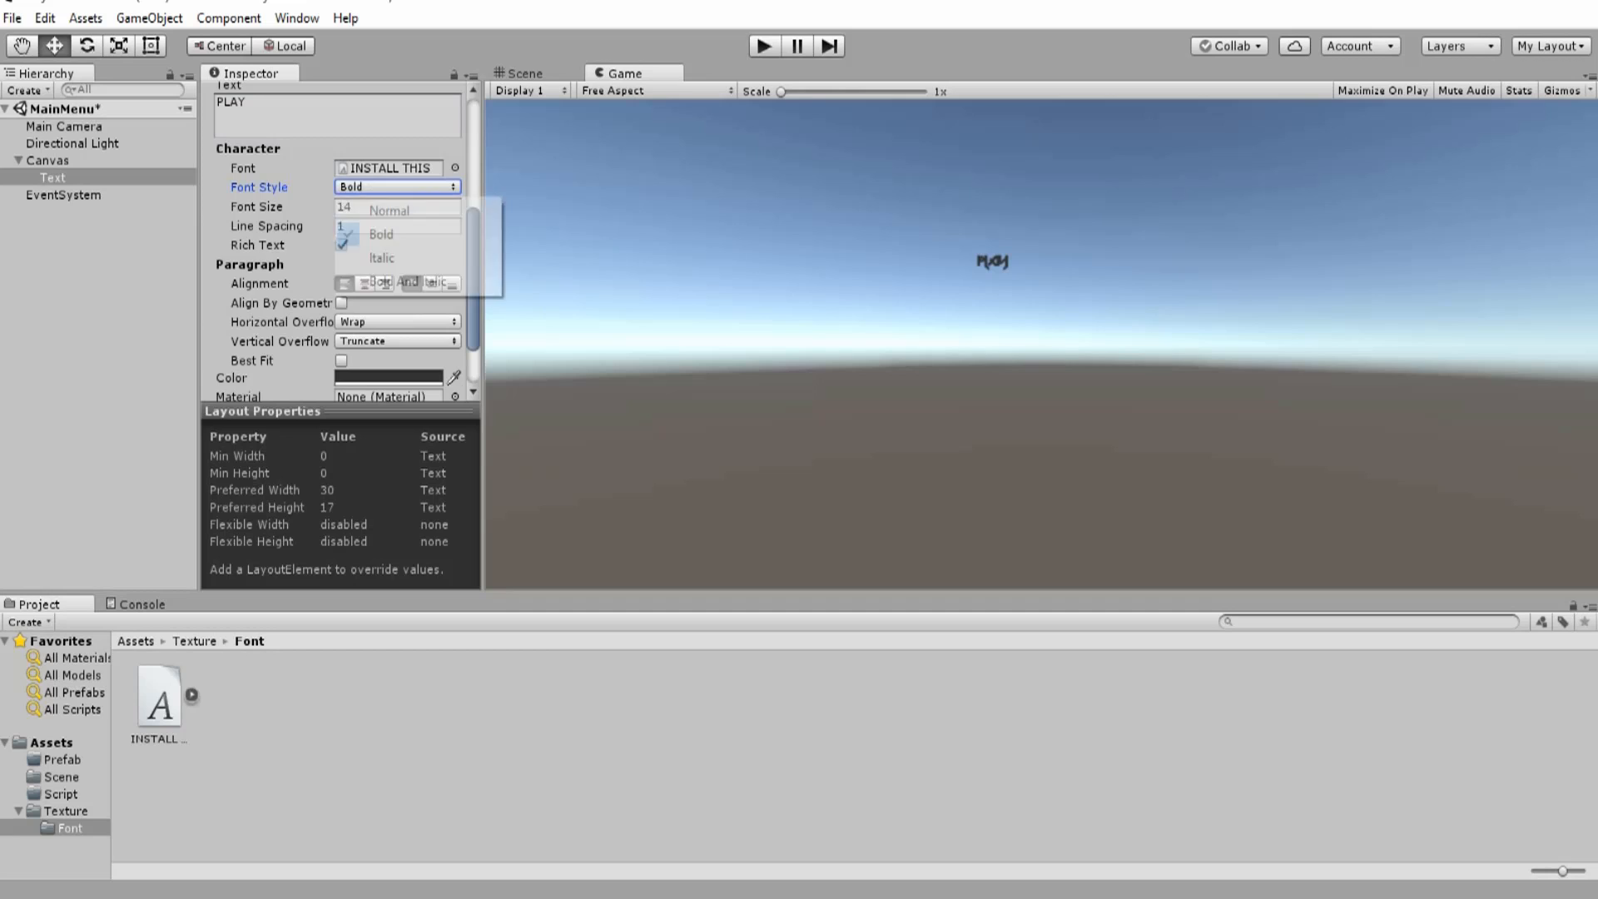
left_click(382, 257)
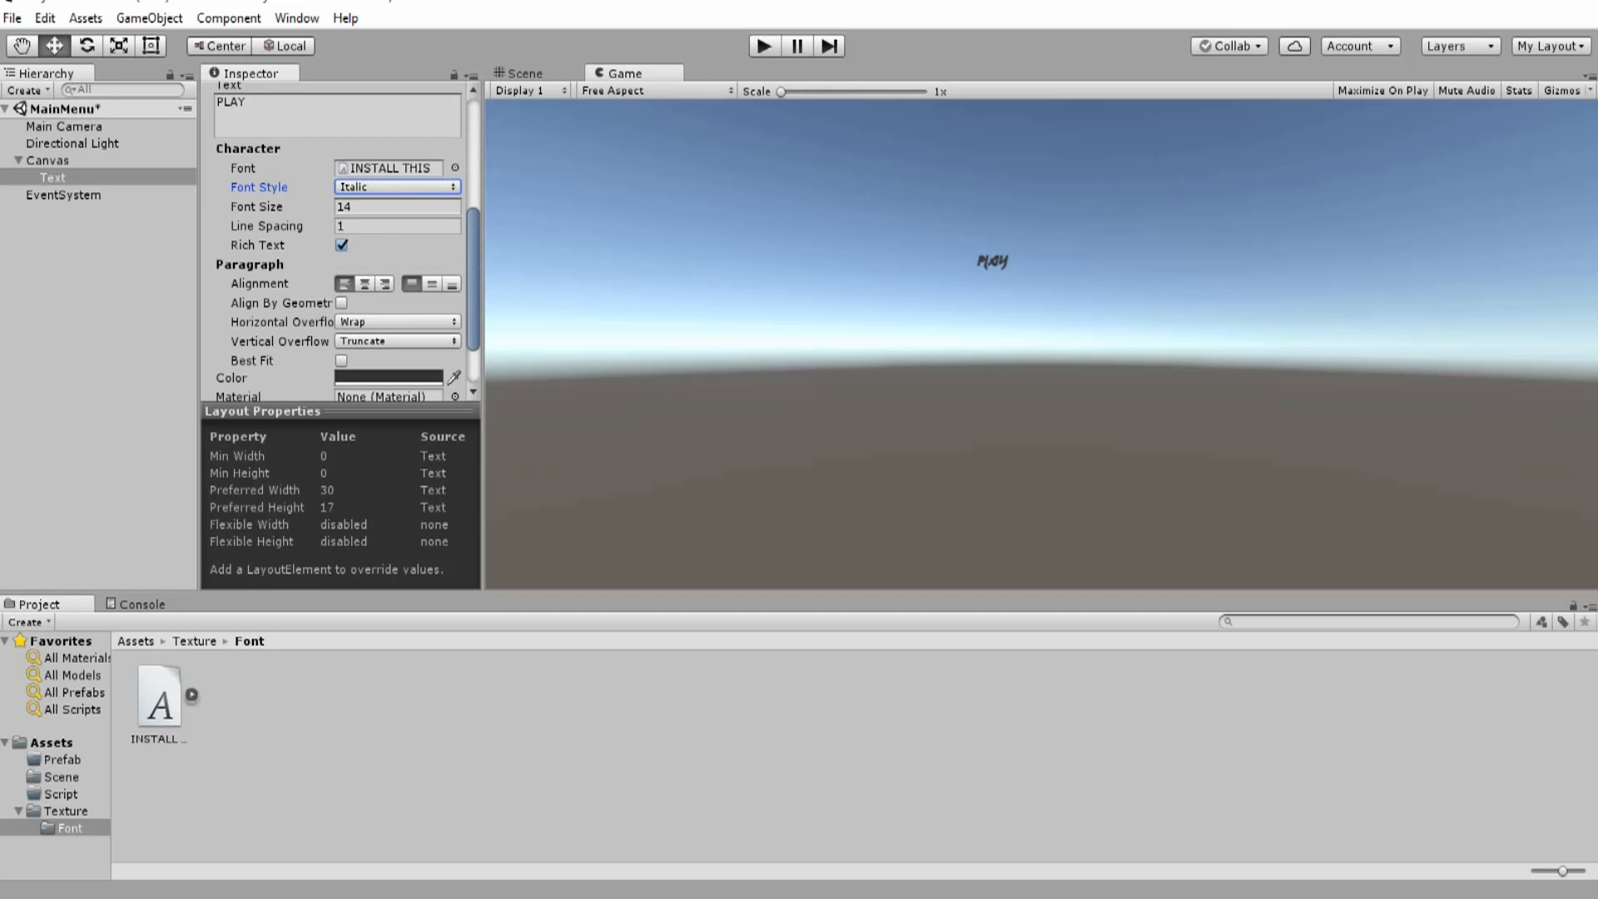
left_click(397, 187)
left_click(383, 282)
left_click(397, 187)
left_click(383, 211)
- Set the PLAY text's font size to 50
left_click(397, 206)
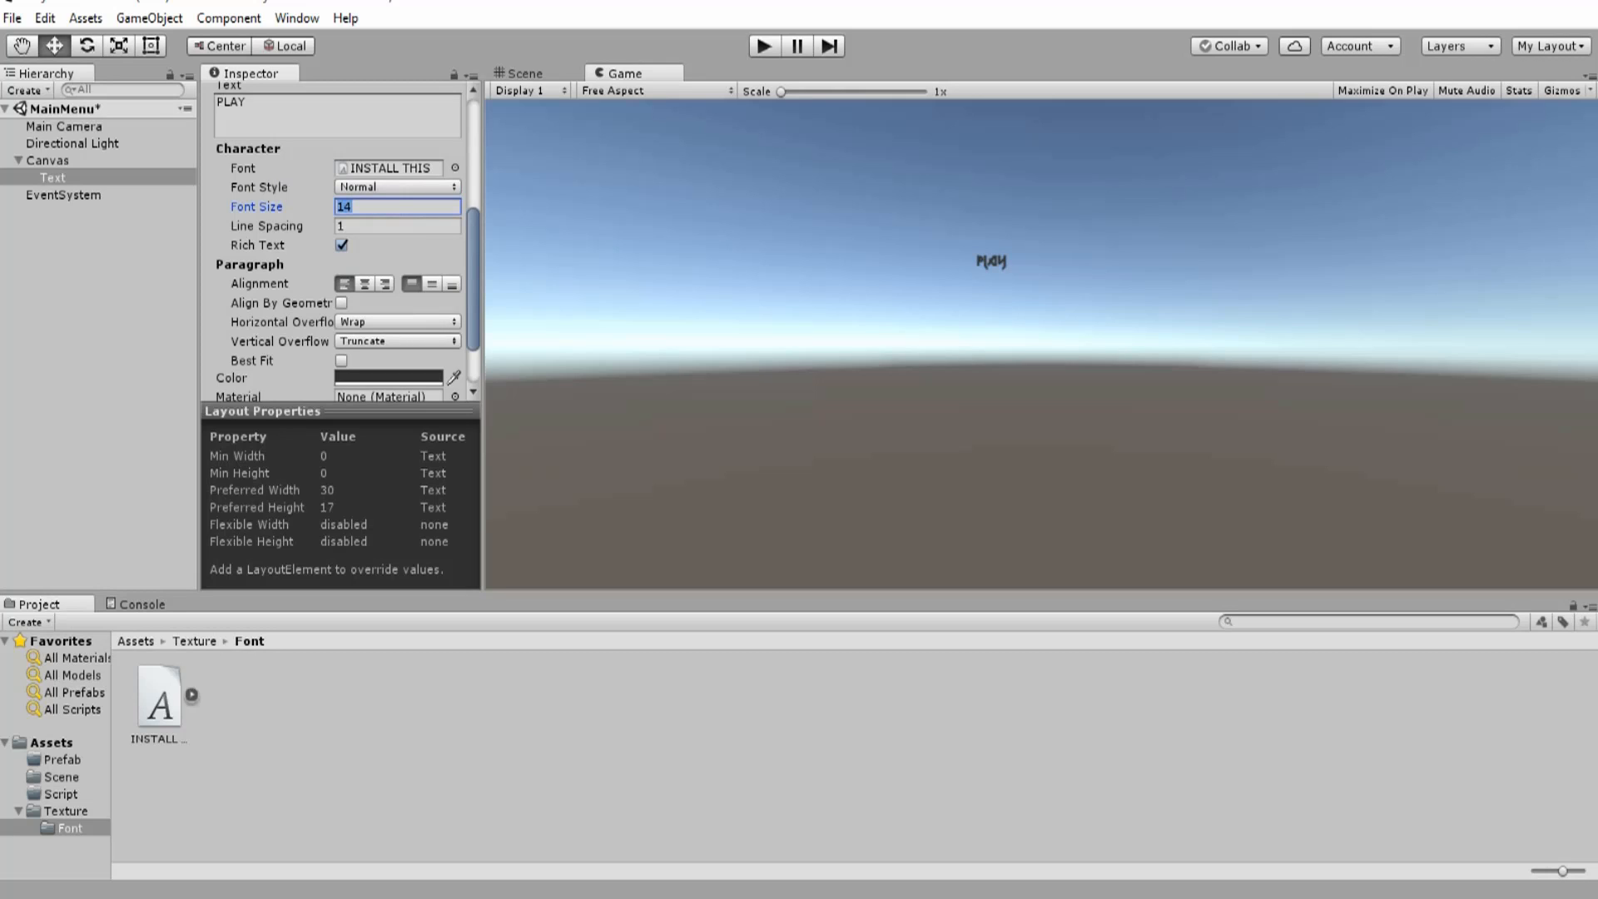
type("05")
key("BackSpace")
key("BackSpace")
type("20")
key("BackSpace")
key("BackSpace")
type("50")
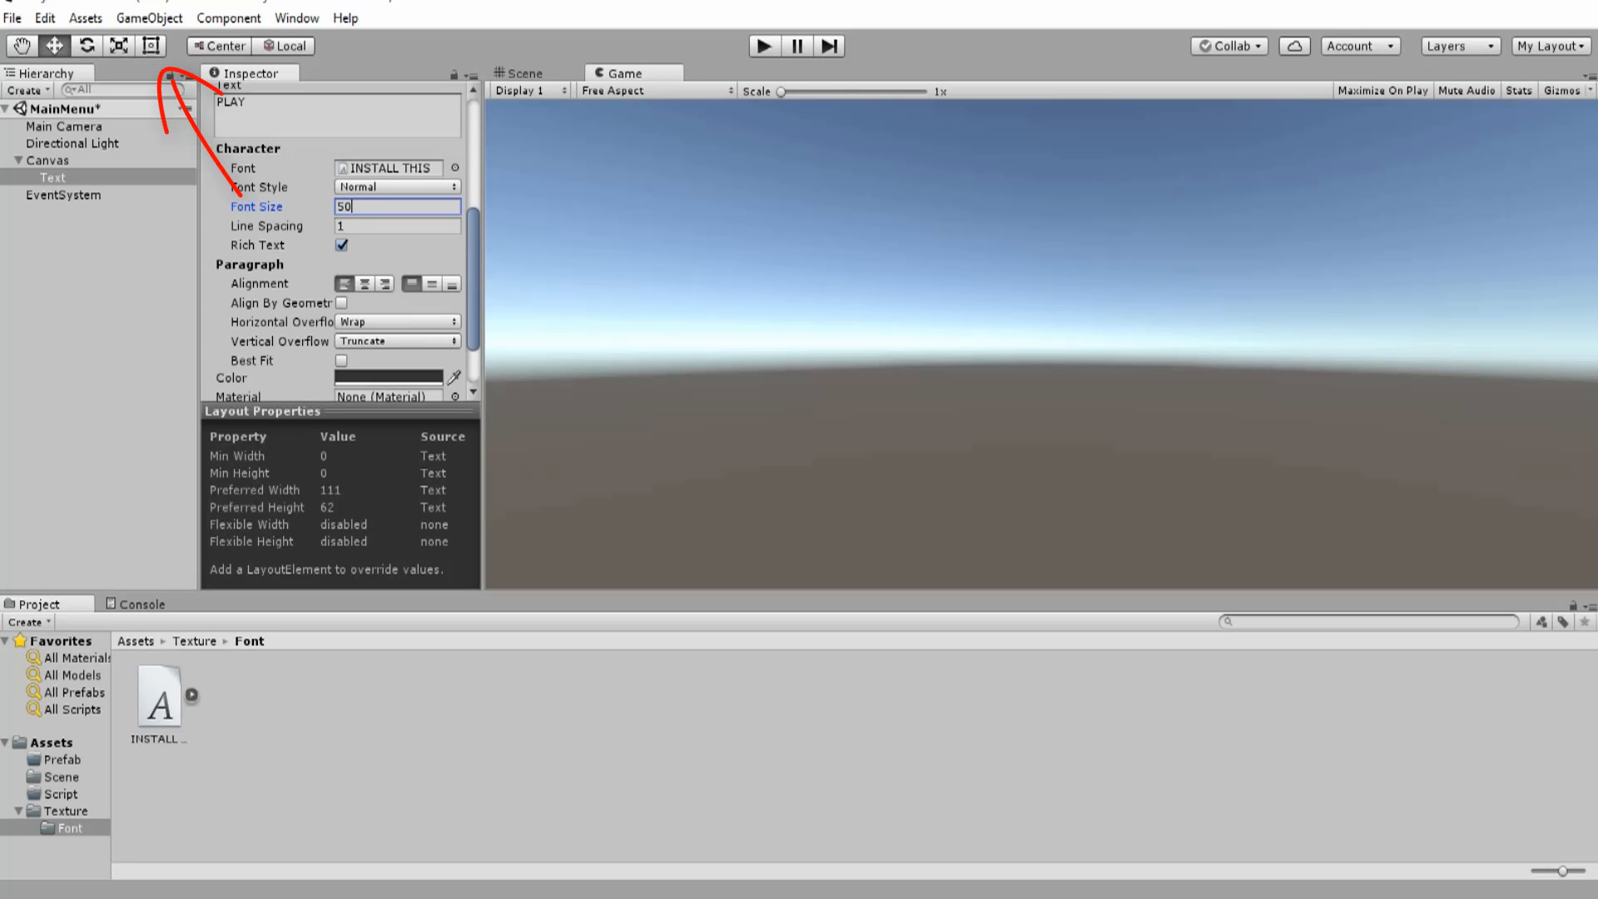
- Enlarge the PLAY text's rectangle to about 291 by 109 with the Rect tool and preview it in the Game view
left_click(151, 46)
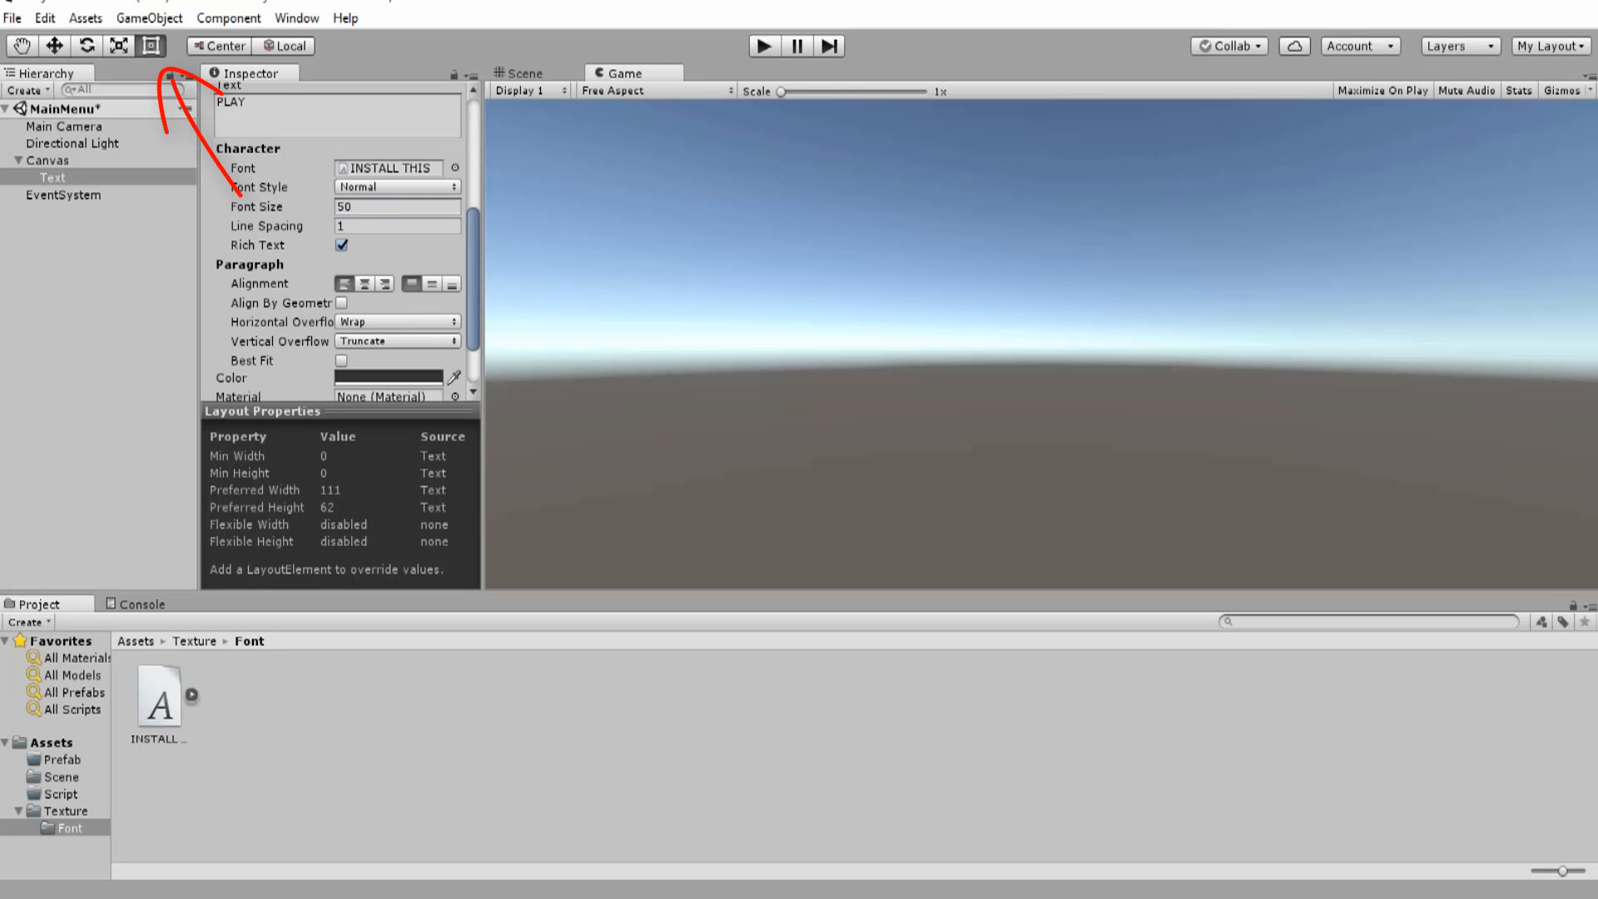
left_click(54, 177)
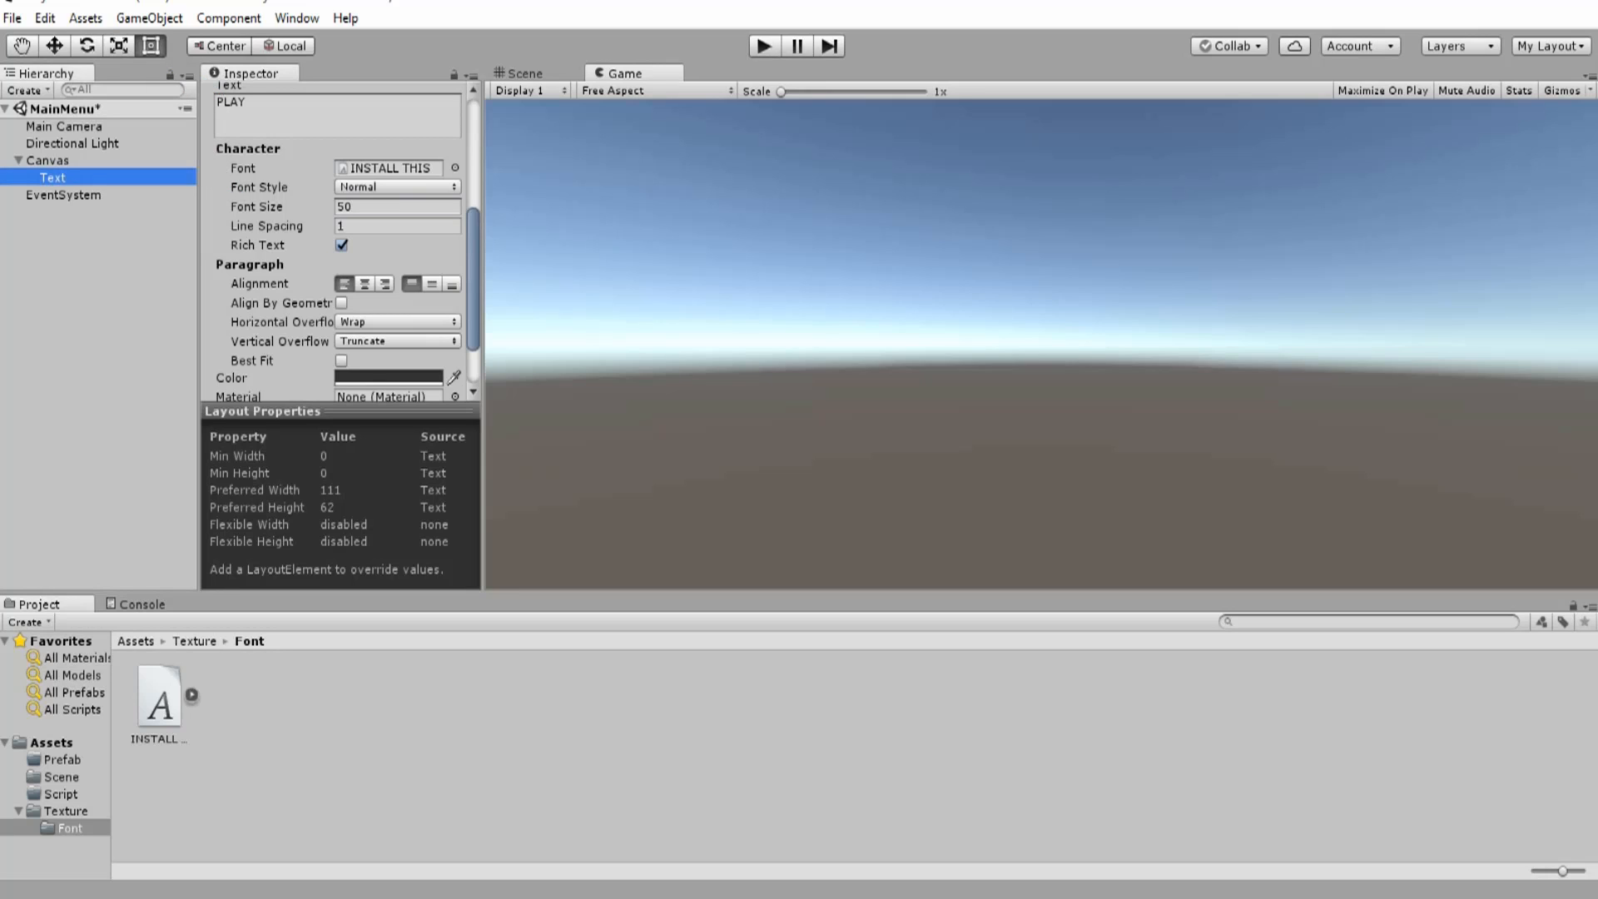
left_click(520, 73)
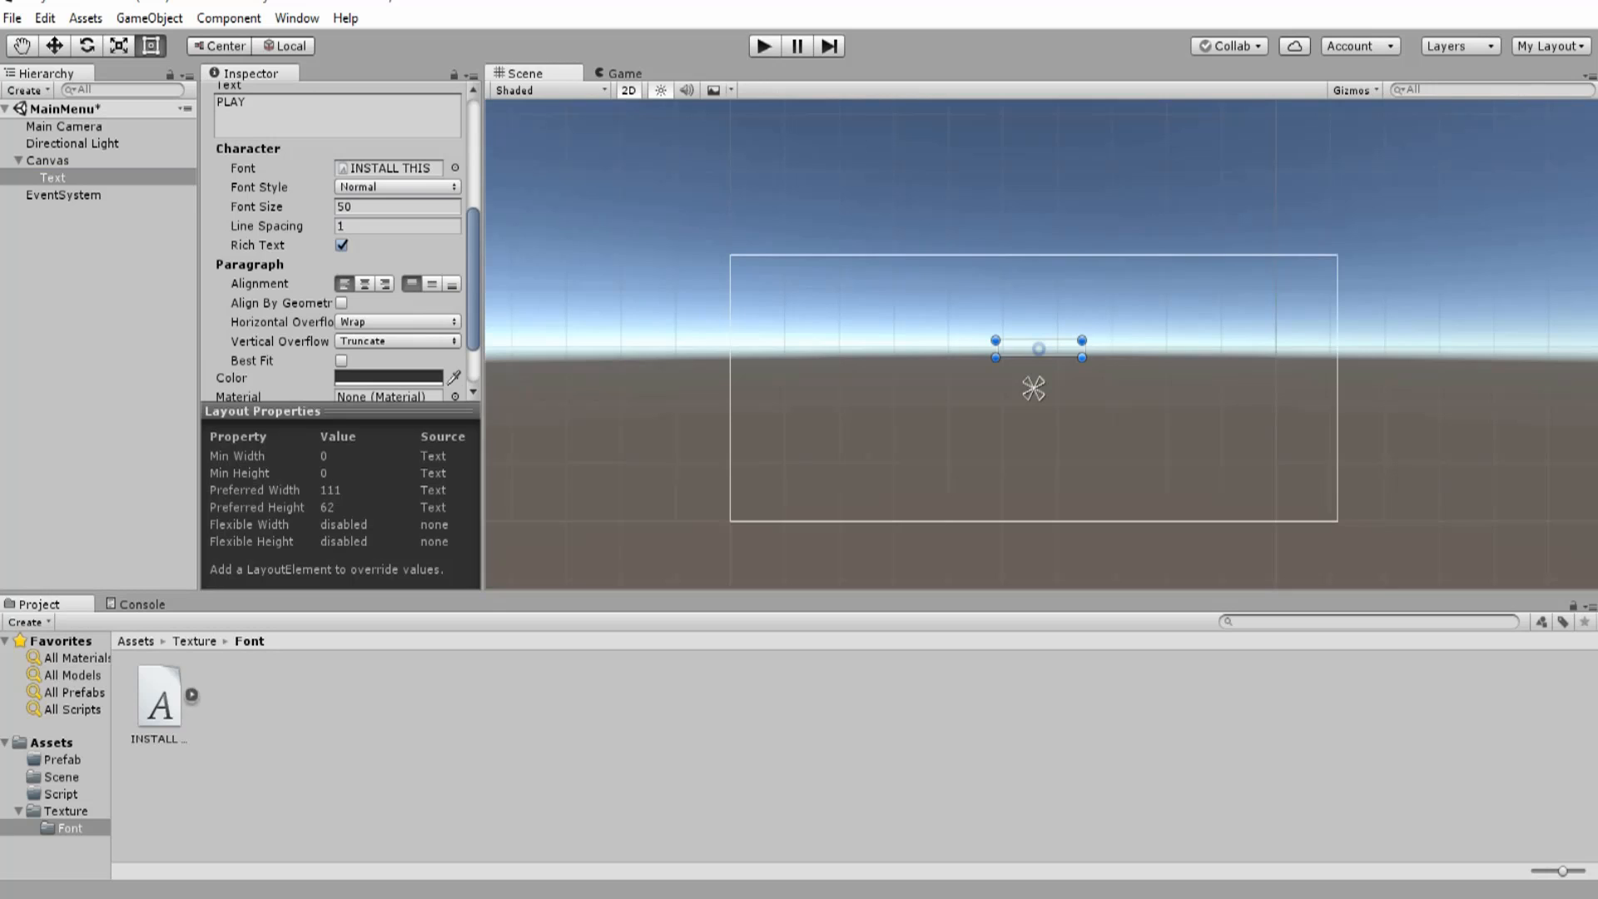
left_click_drag(1082, 358, 1153, 404)
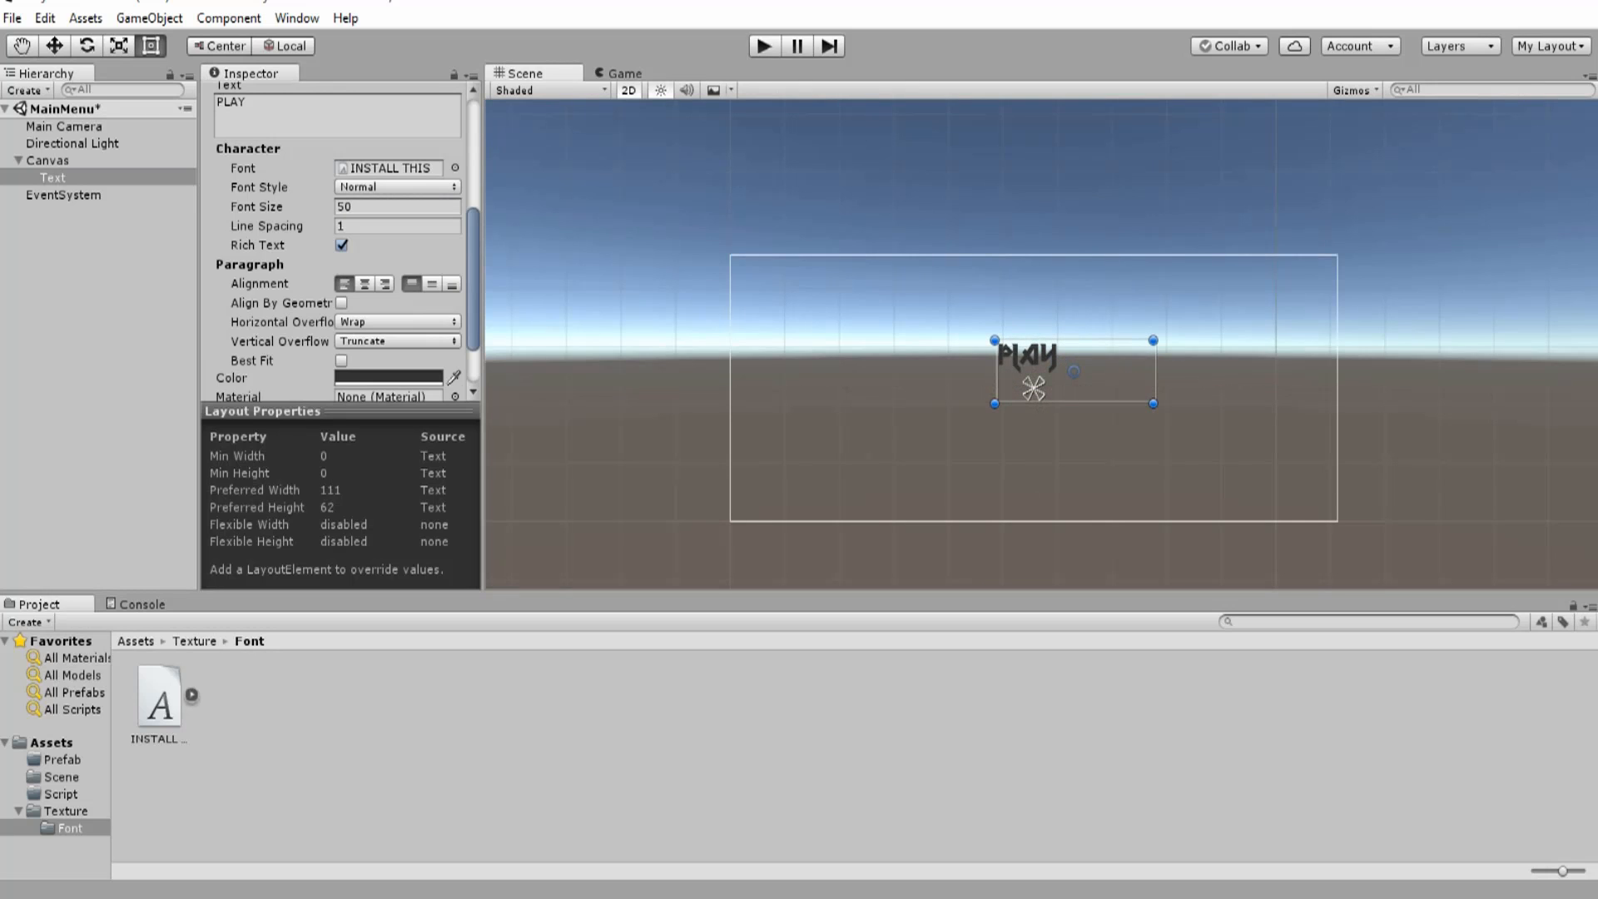
left_click(624, 74)
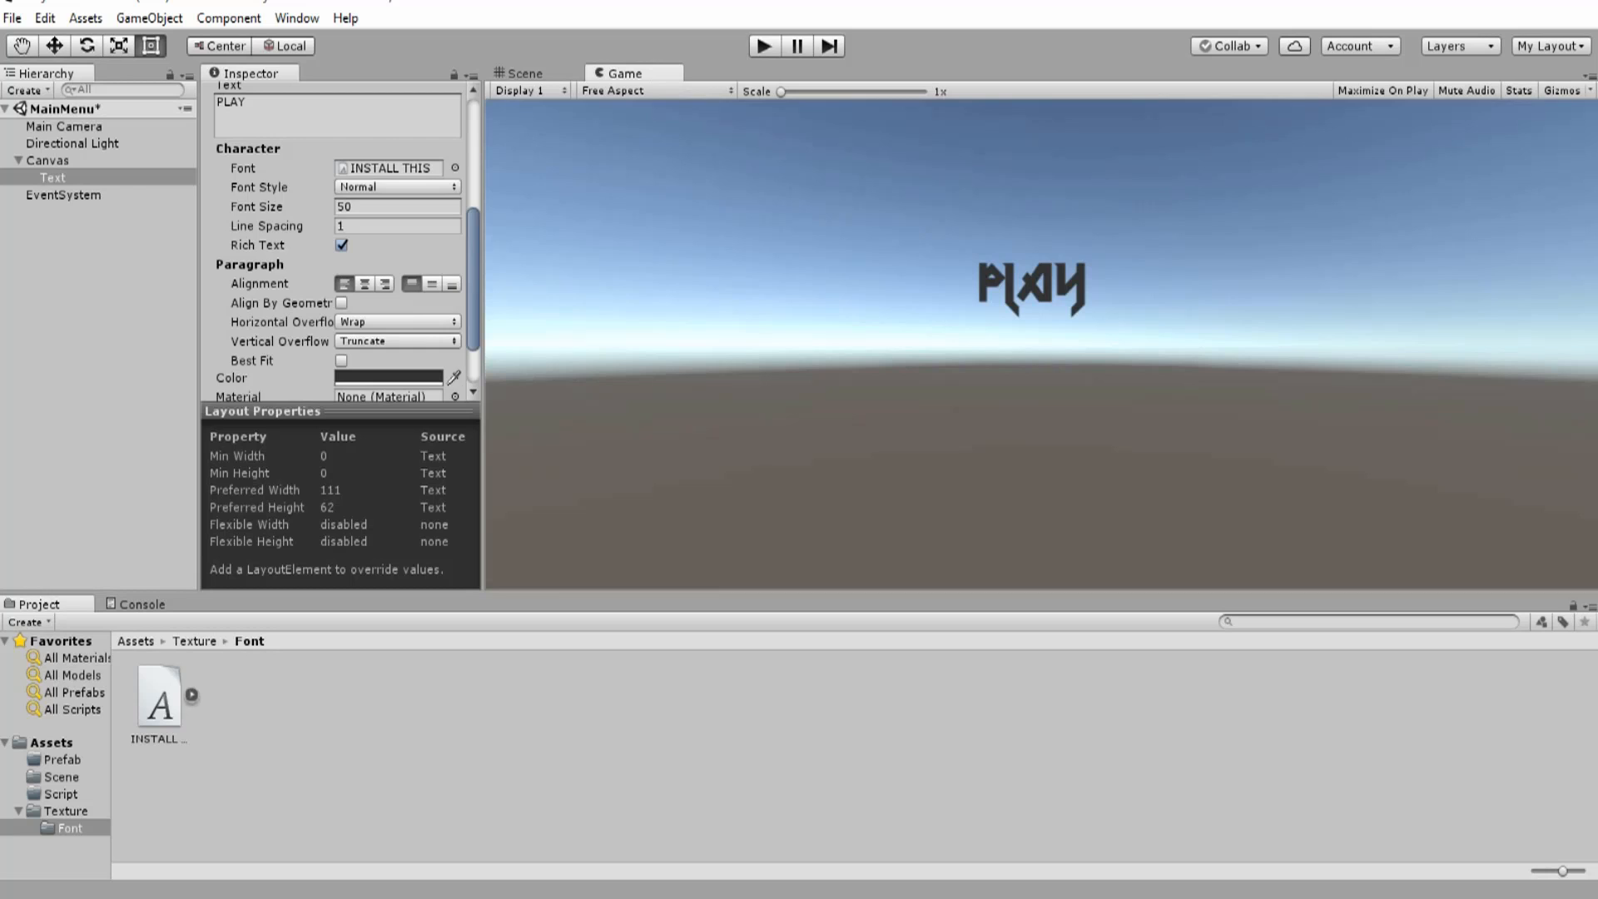
- Try a line spacing of 520 on the PLAY text and return it to 1
scroll(338, 241, "down", 2)
scroll(337, 241, "up", 2)
left_click(396, 227)
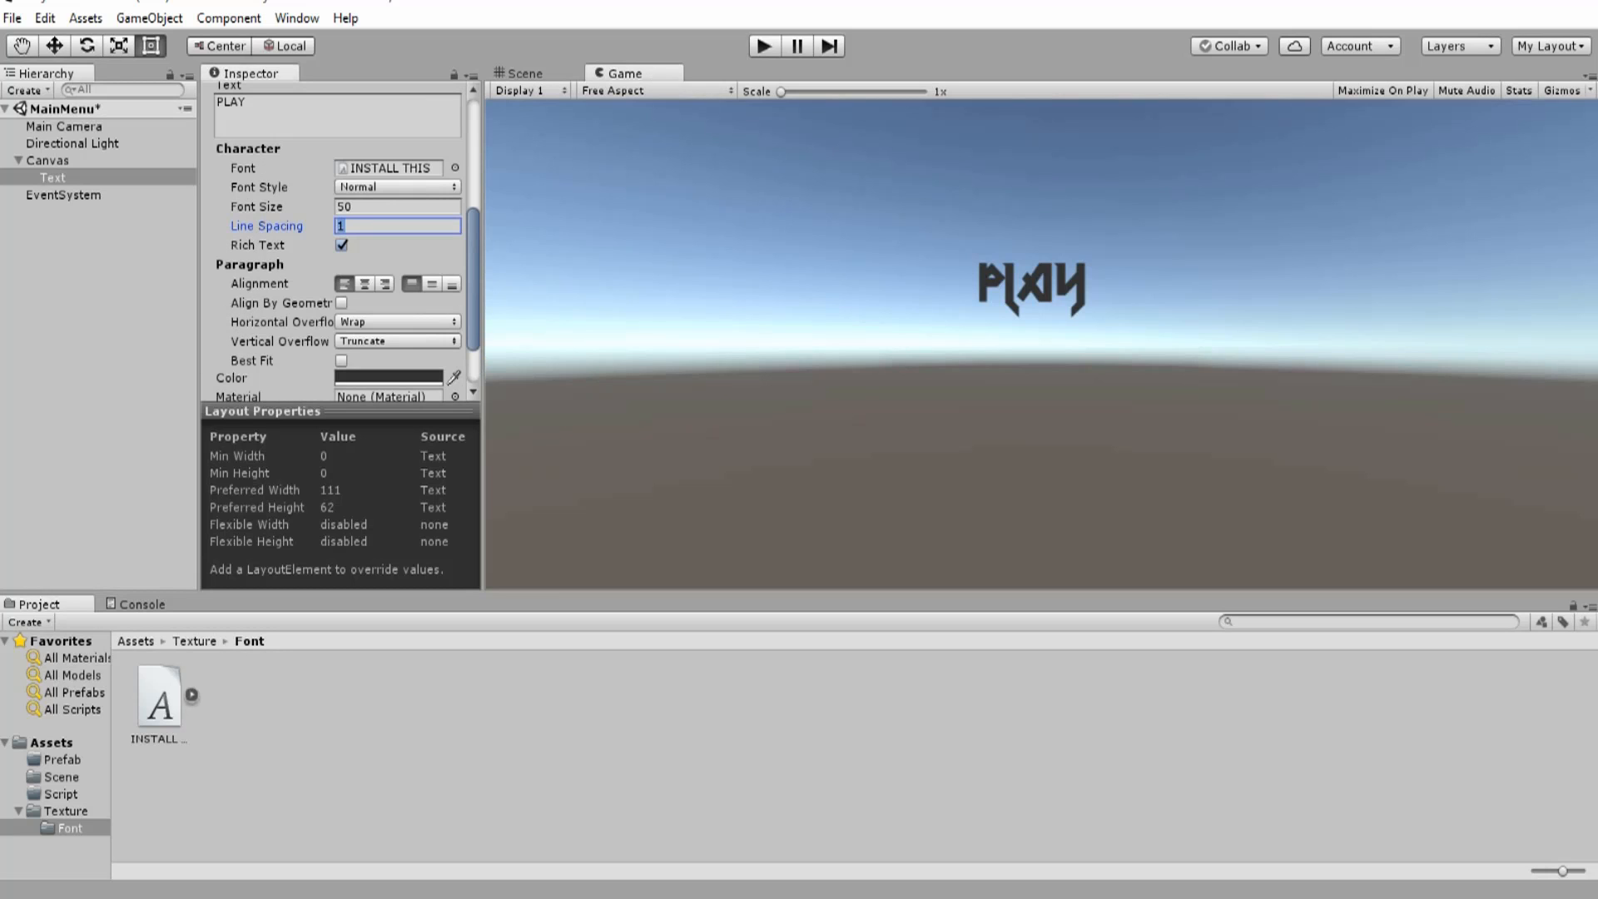
type("520")
key("Return")
type("1")
scroll(341, 241, "down", 2)
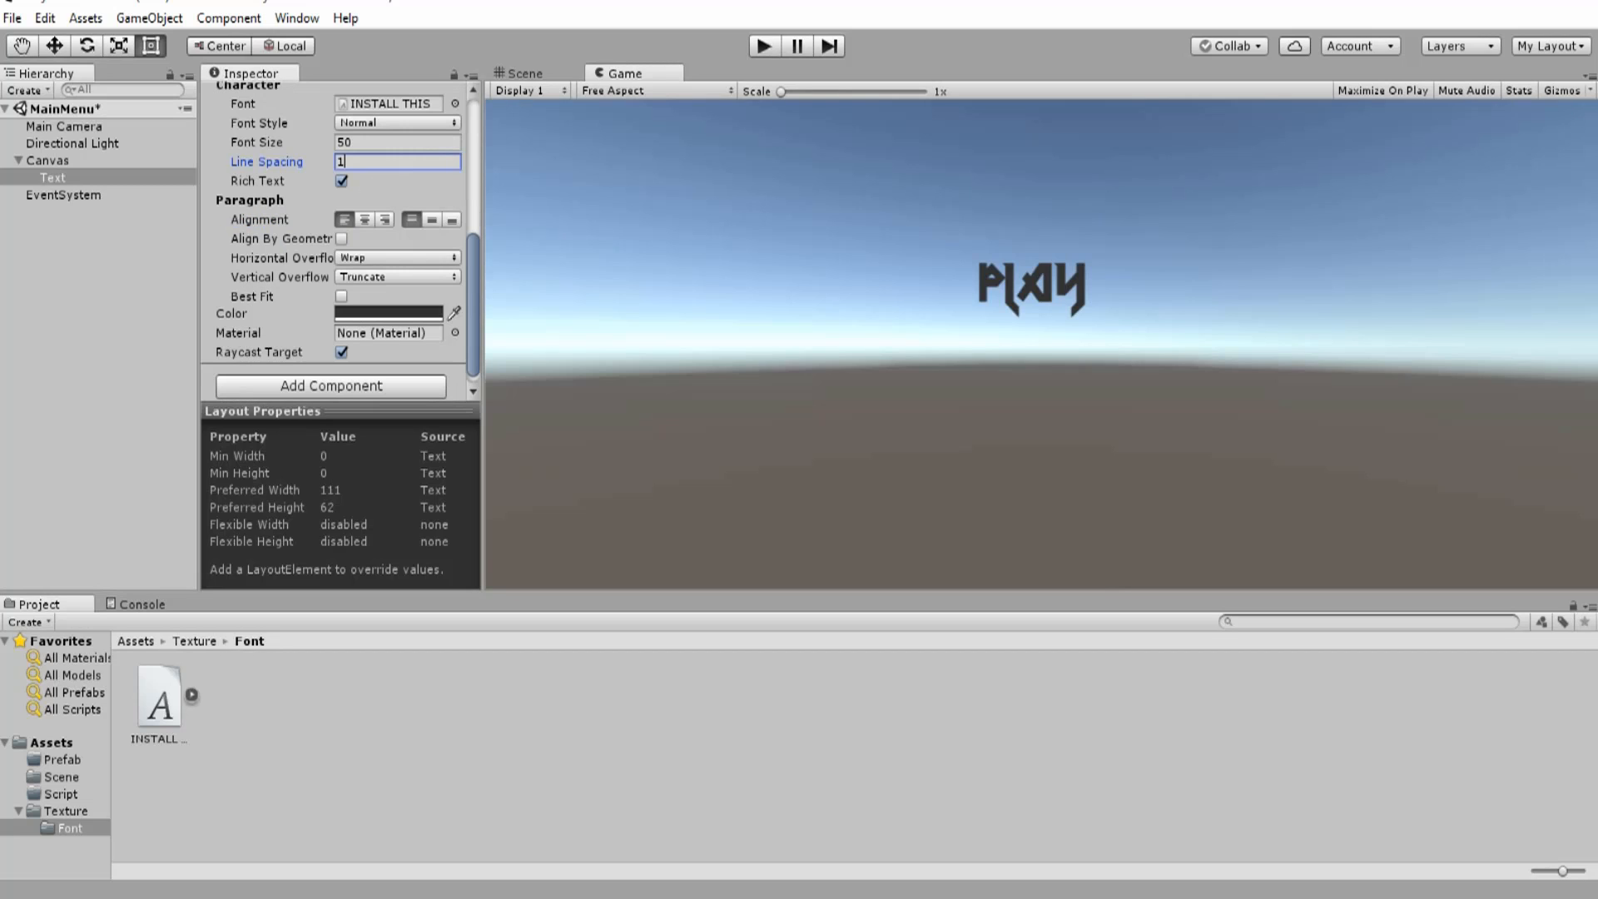
- Toggle Rich Text off and on for the PLAY text, leaving it enabled
key("Tab")
key("space")
key("space")
key("space")
key("space")
key("space")
key("space")
scroll(340, 240, "down", 1)
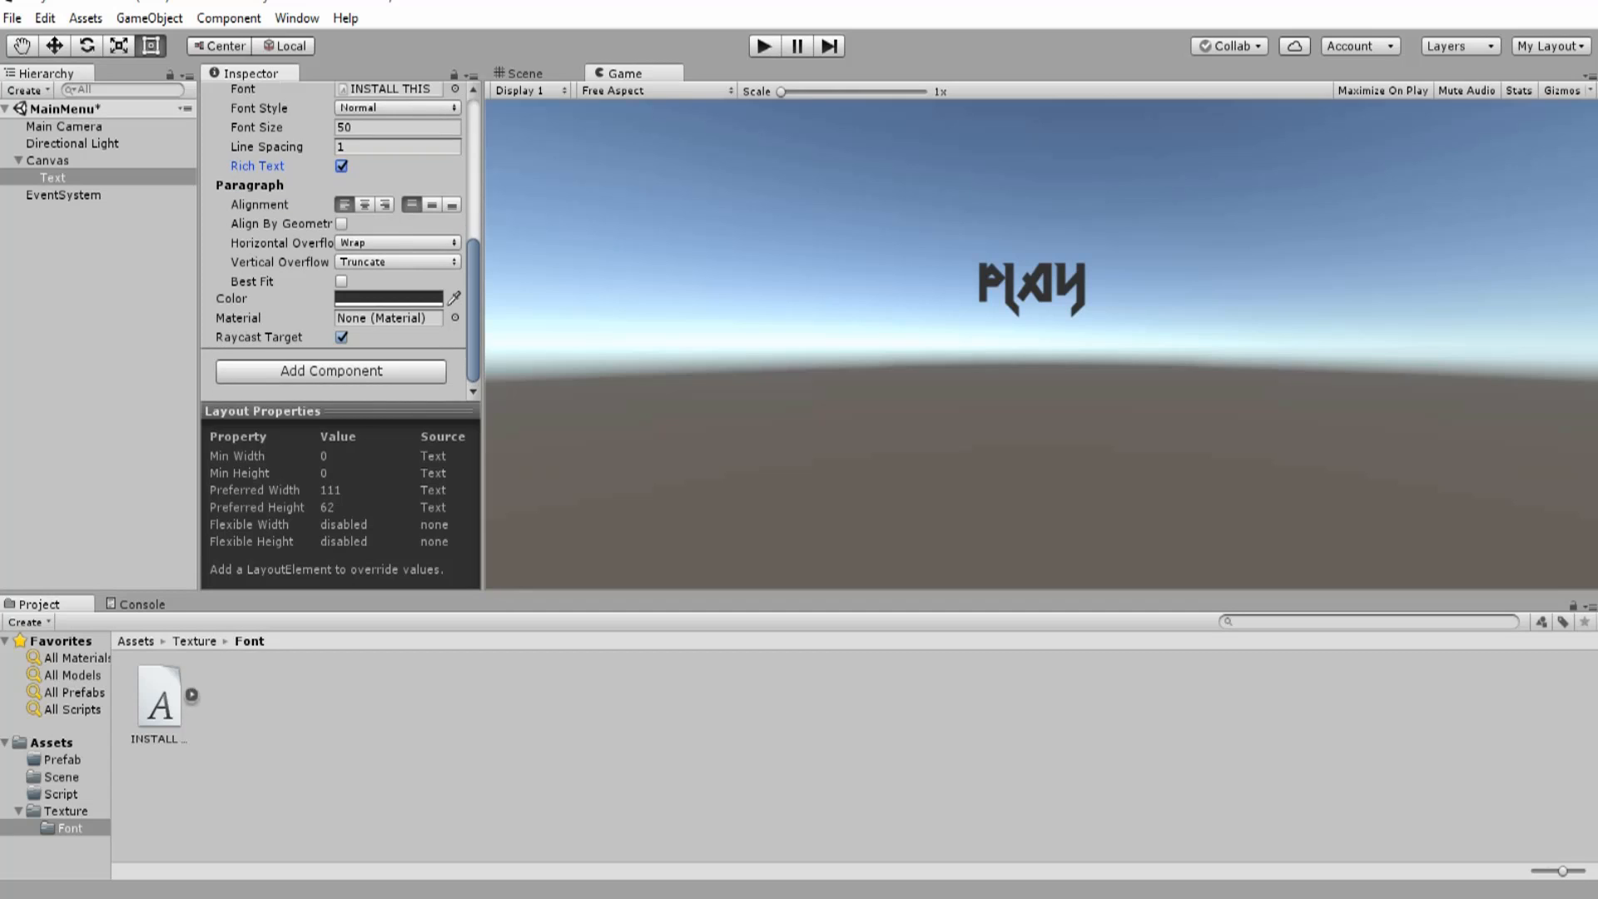
- Try center, right, middle and bottom alignment on the PLAY text, returning to left and top alignment
left_click(365, 204)
left_click(385, 204)
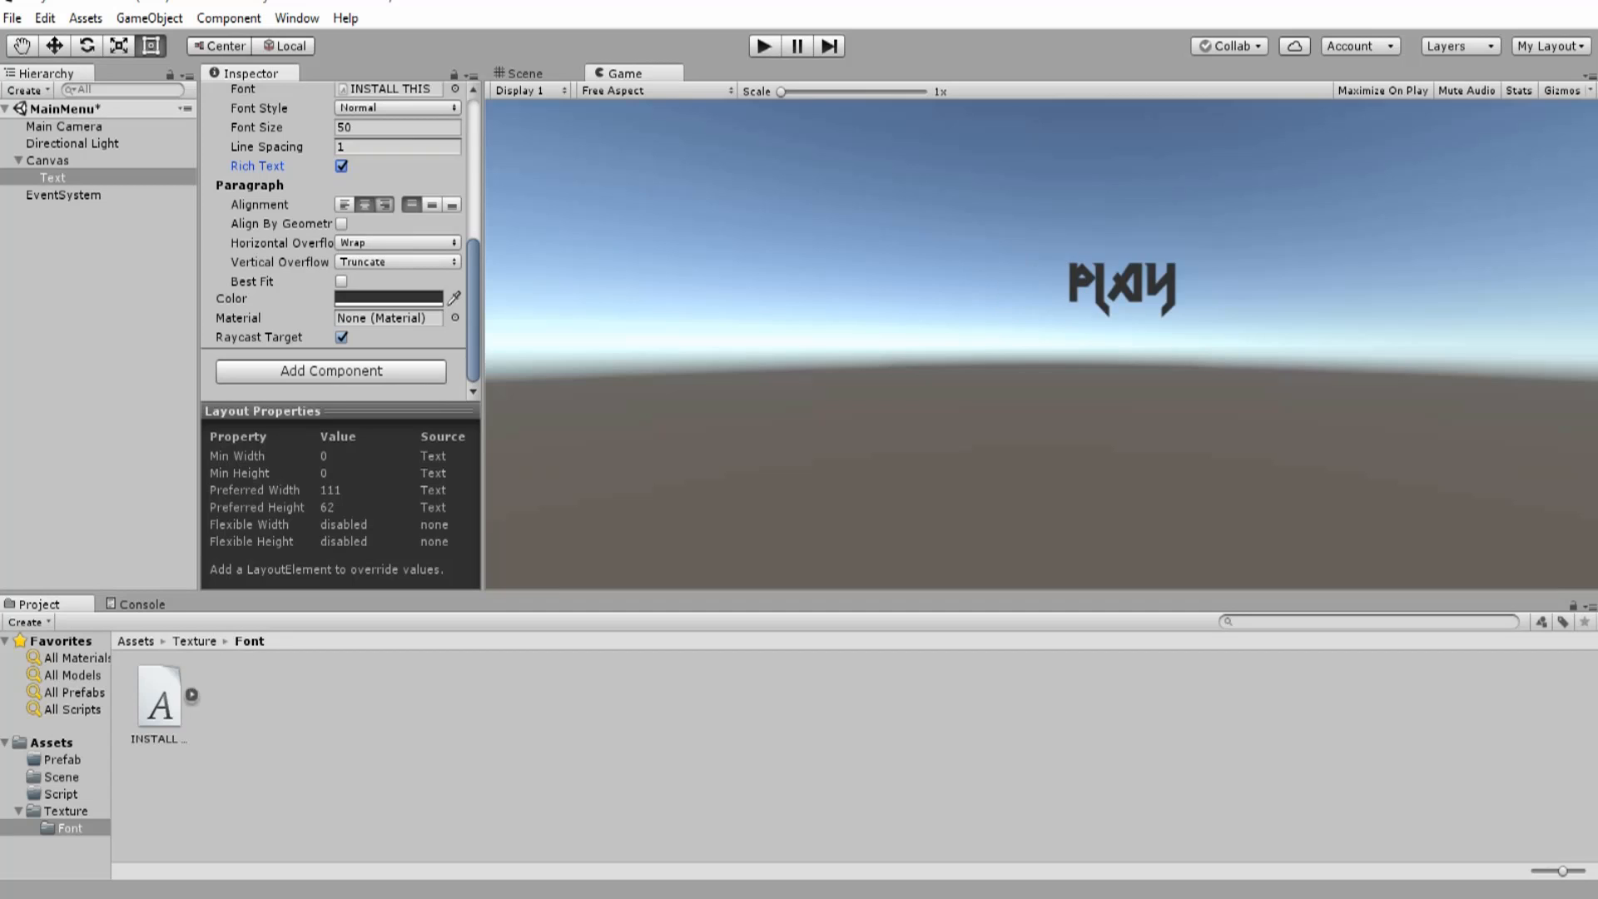
left_click(344, 205)
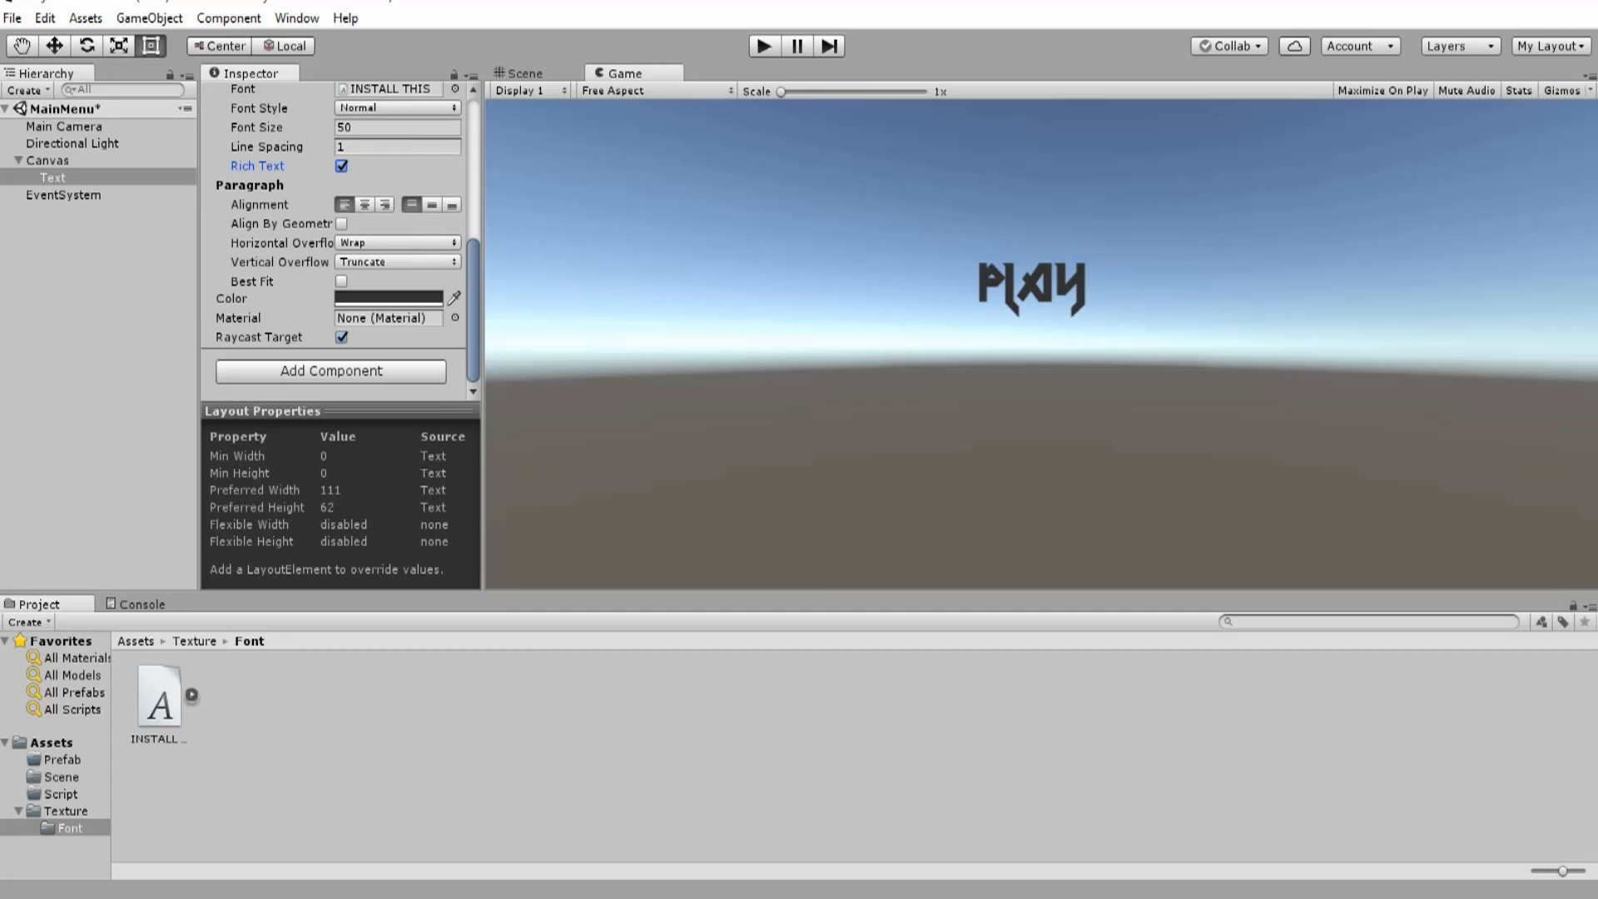
left_click(431, 205)
left_click(452, 205)
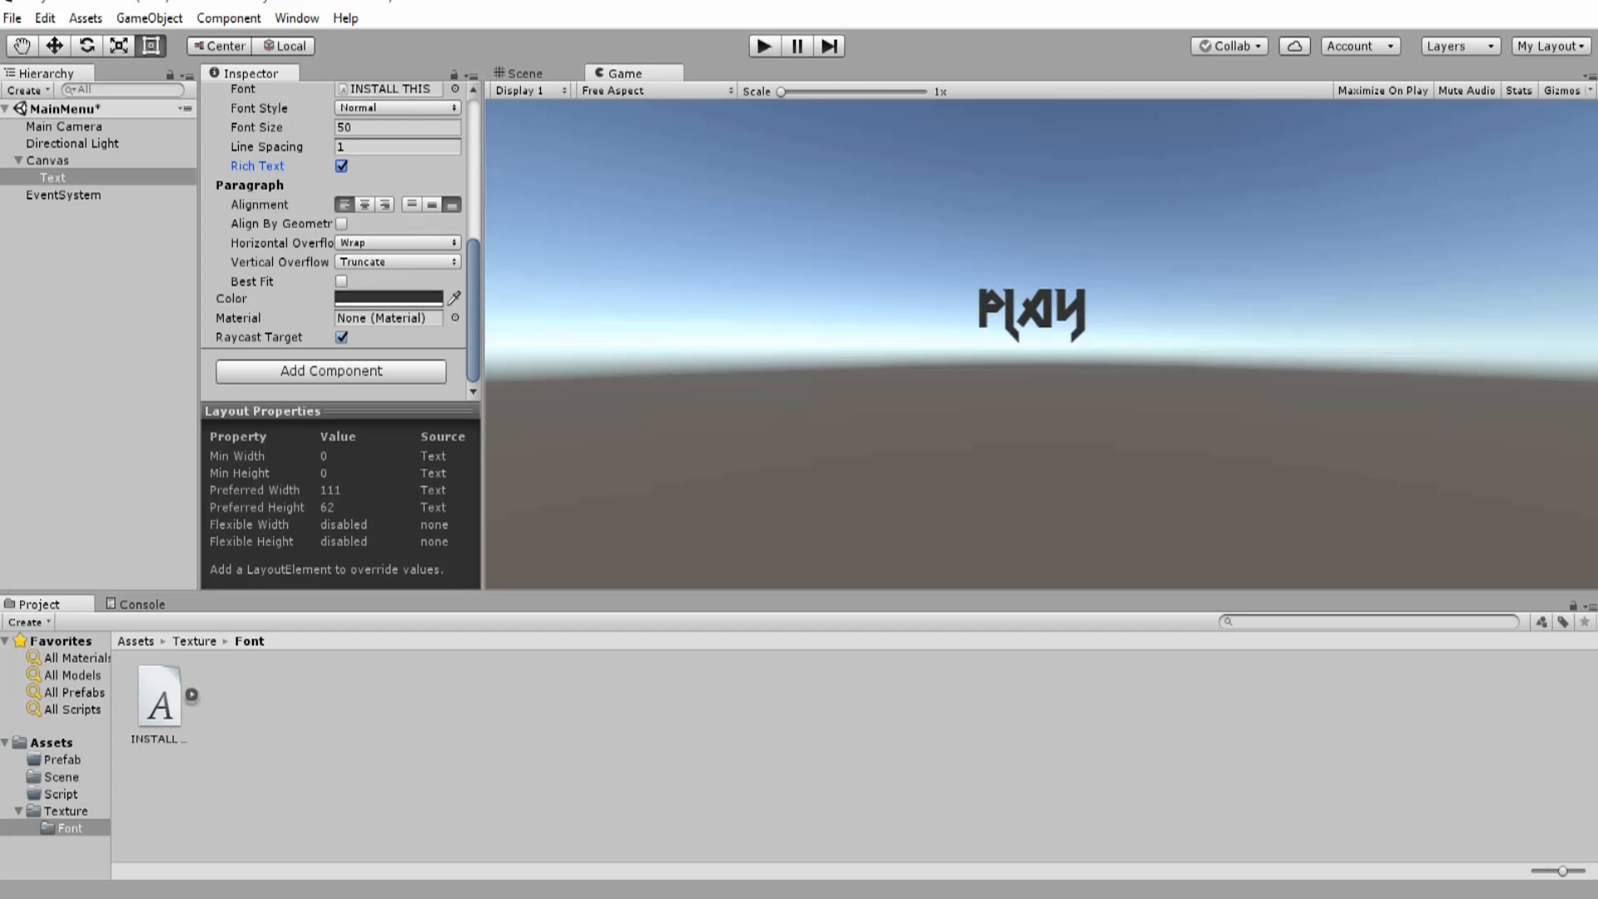
left_click(411, 205)
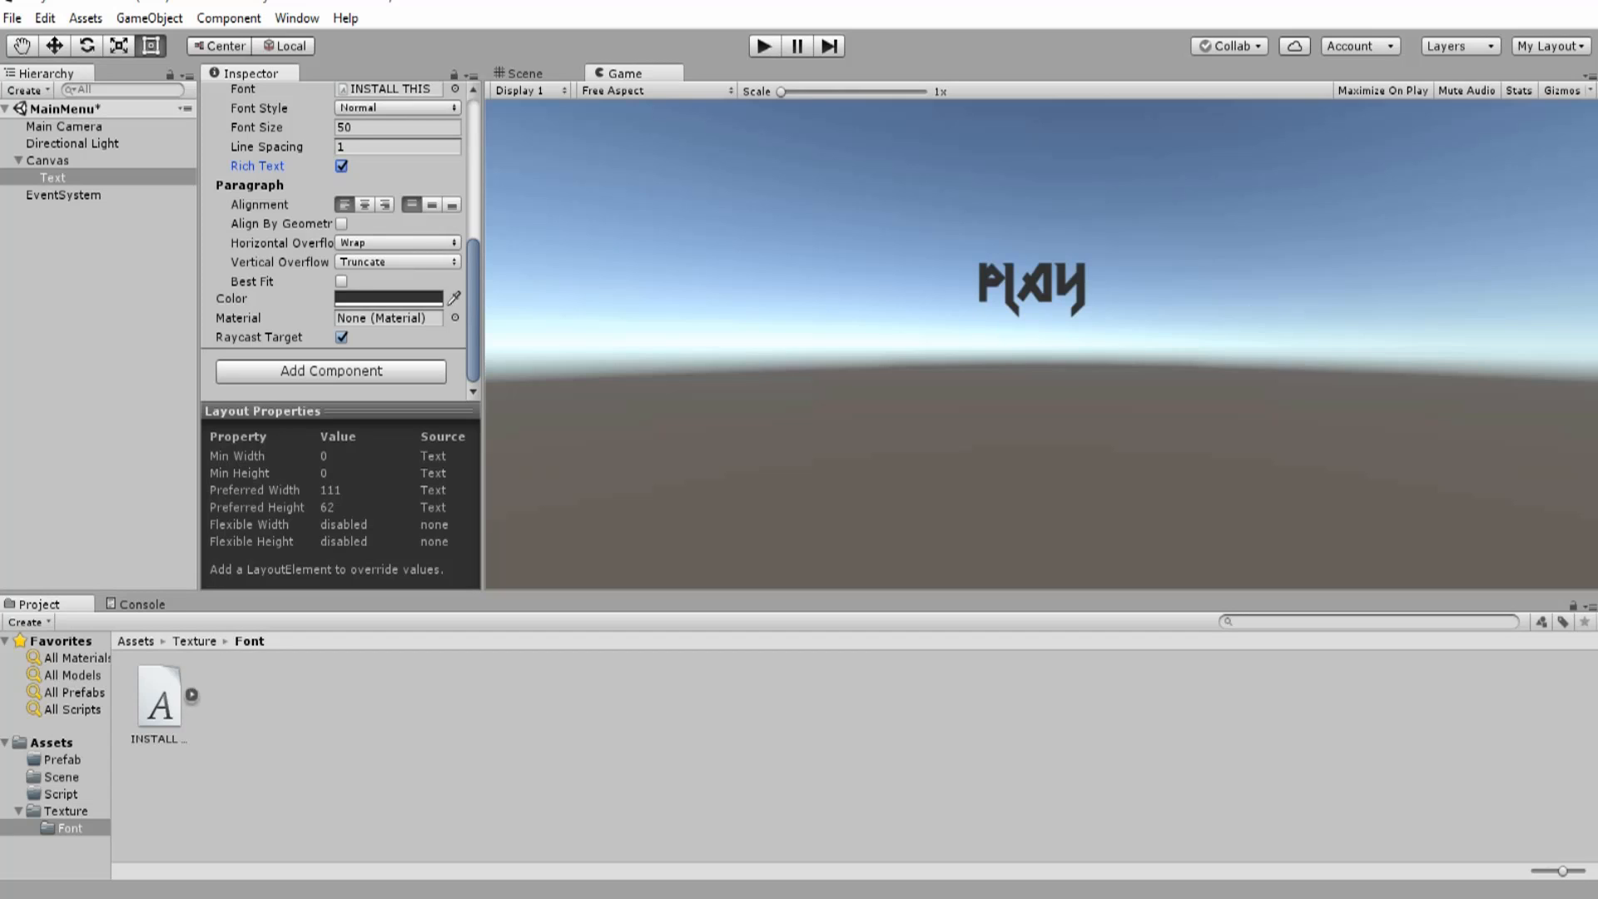
- Toggle Align By Geometry on and off for the PLAY text, leaving it disabled
left_click(341, 224)
left_click(341, 224)
scroll(333, 250, "up", 8)
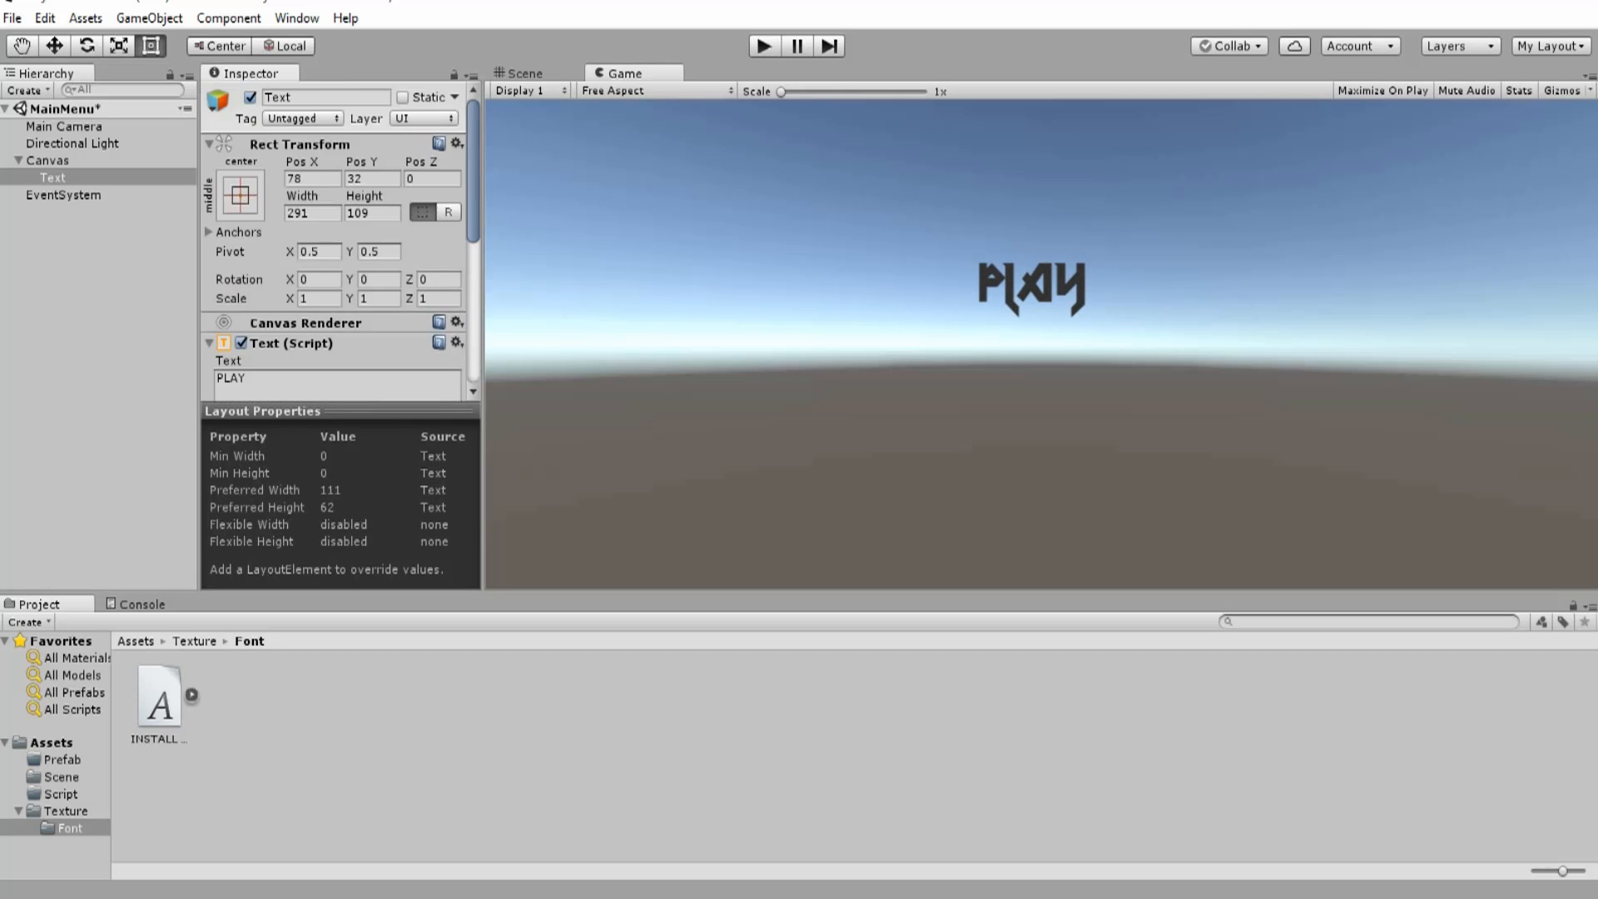
scroll(333, 250, "down", 8)
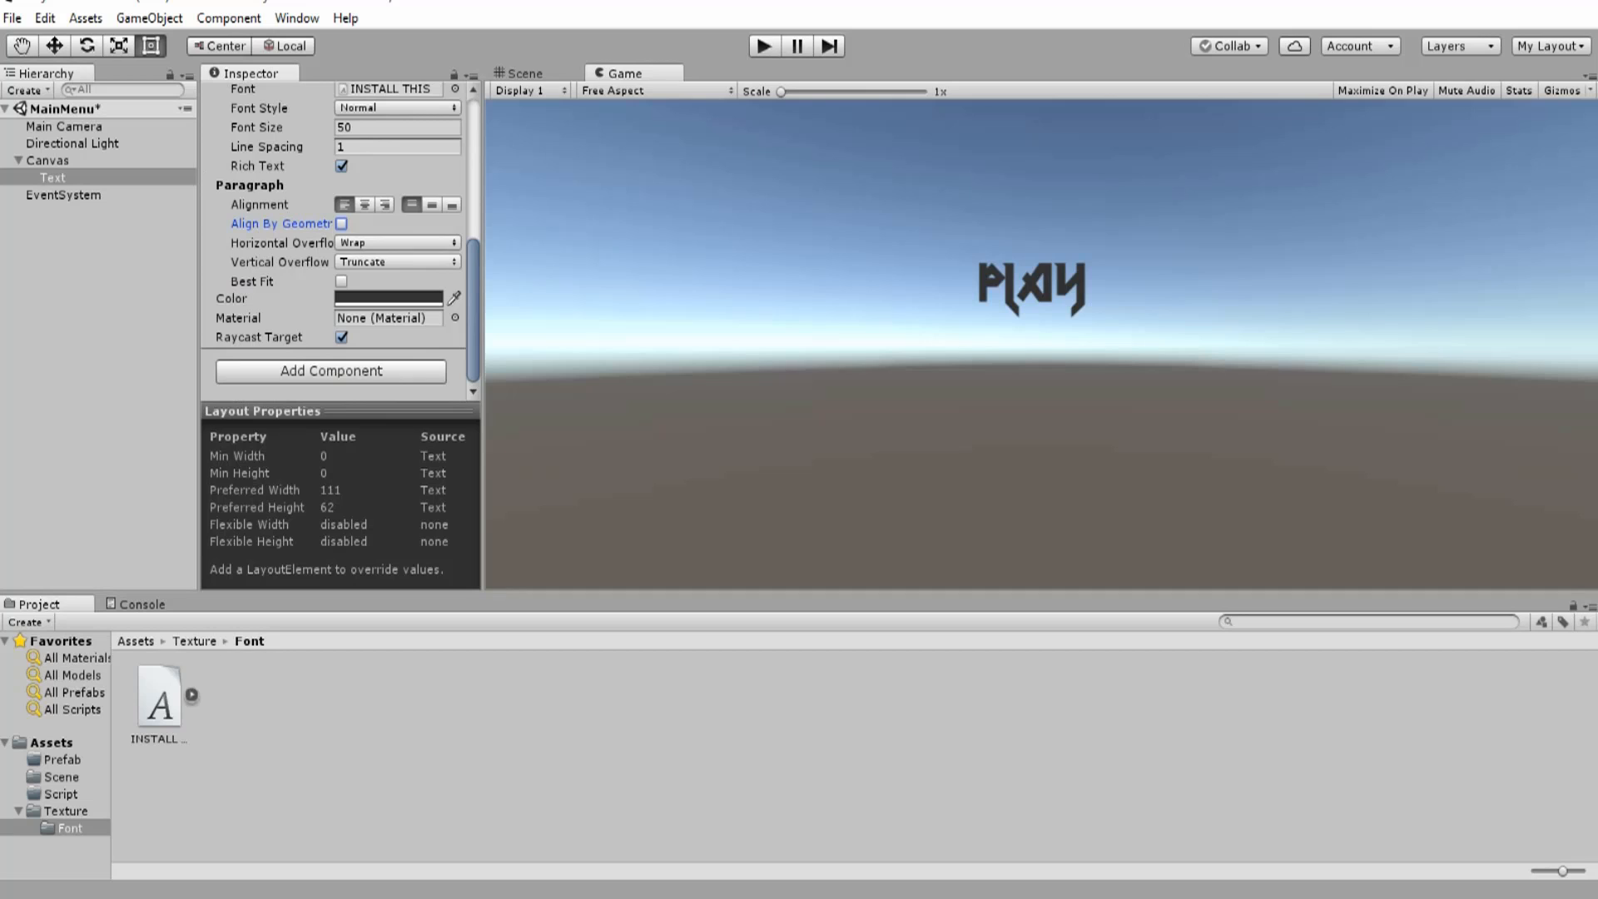
- Set the PLAY text's color to the muted brown 816262FF
left_click(388, 297)
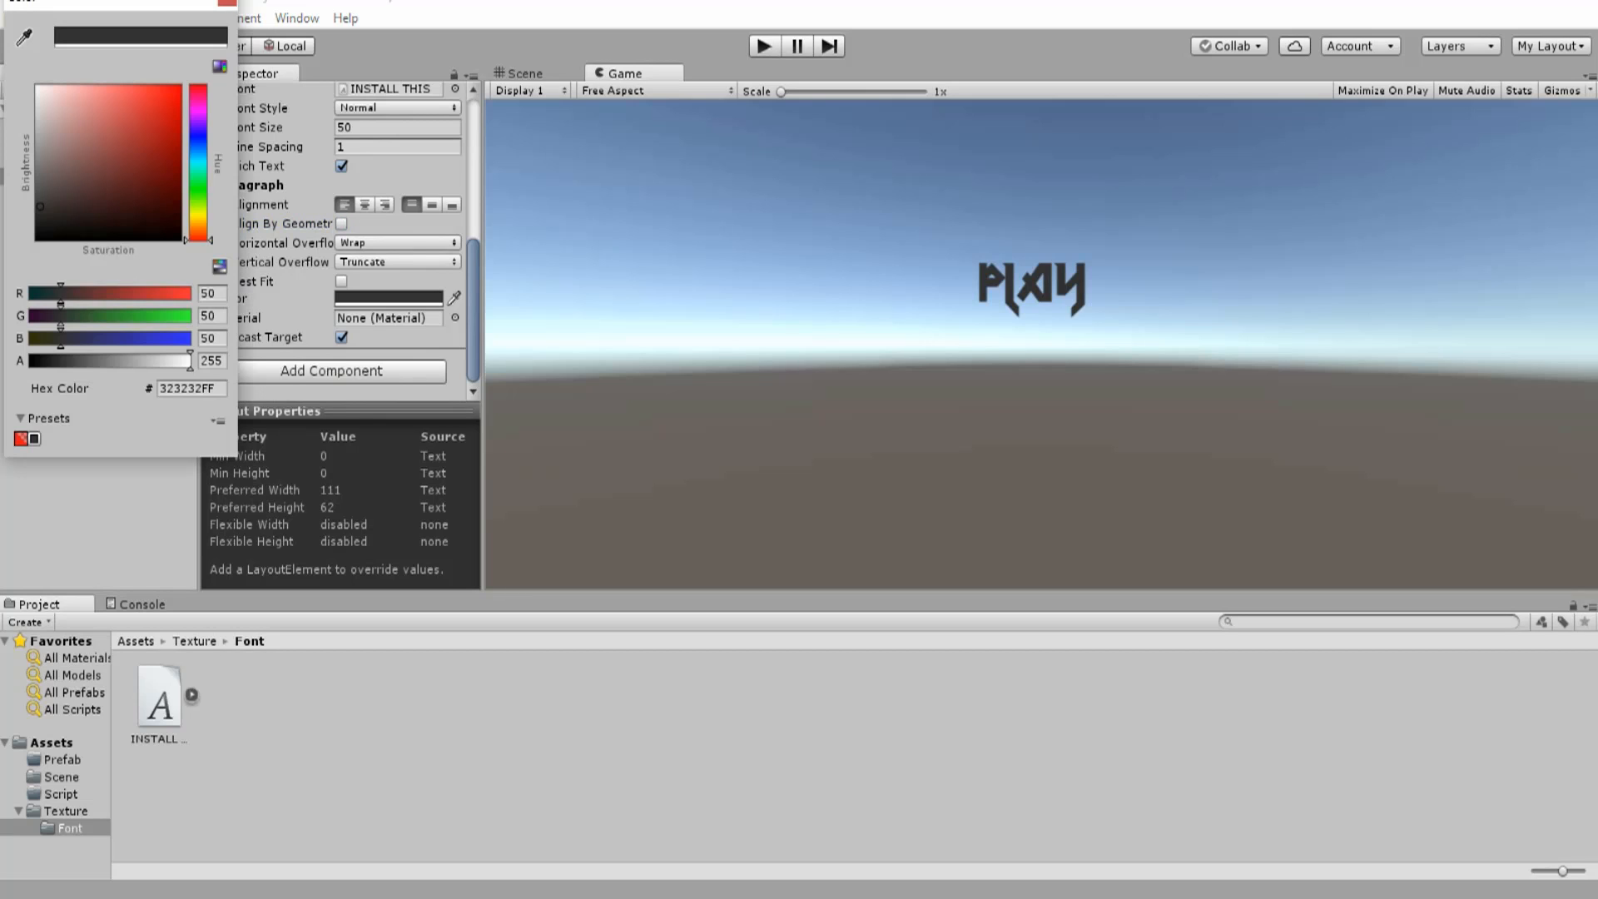
mouse_move(137, 171)
left_mouse_down()
mouse_move(183, 213)
mouse_move(182, 85)
mouse_move(171, 125)
mouse_move(136, 98)
mouse_move(61, 114)
mouse_move(63, 158)
mouse_move(40, 143)
mouse_move(74, 162)
left_mouse_up()
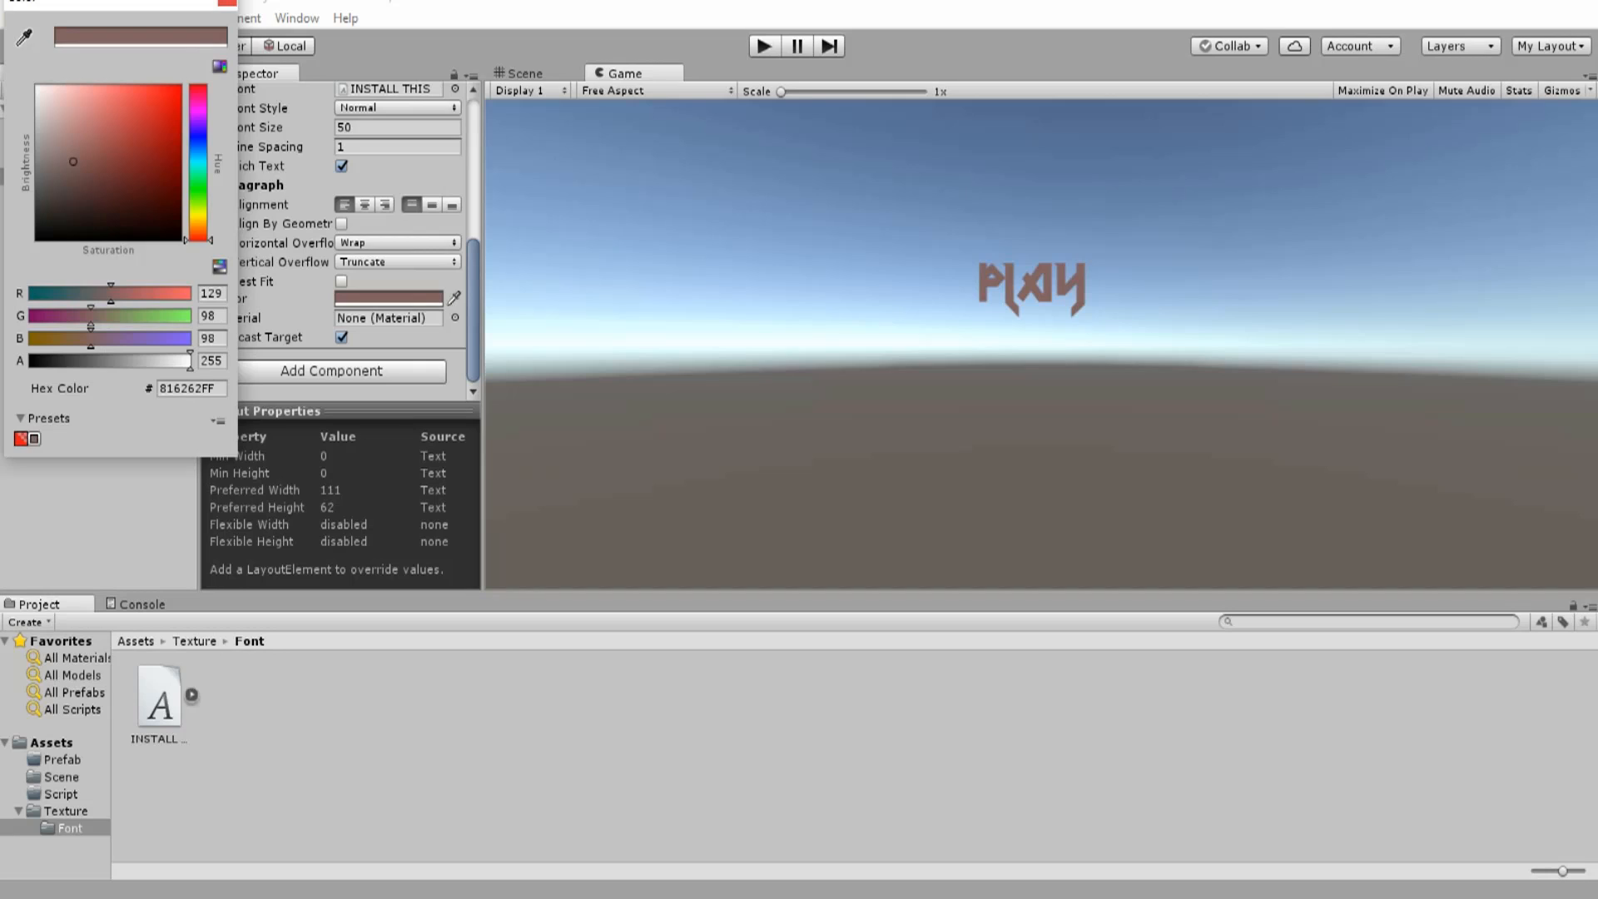
left_click(191, 389)
left_click(226, 3)
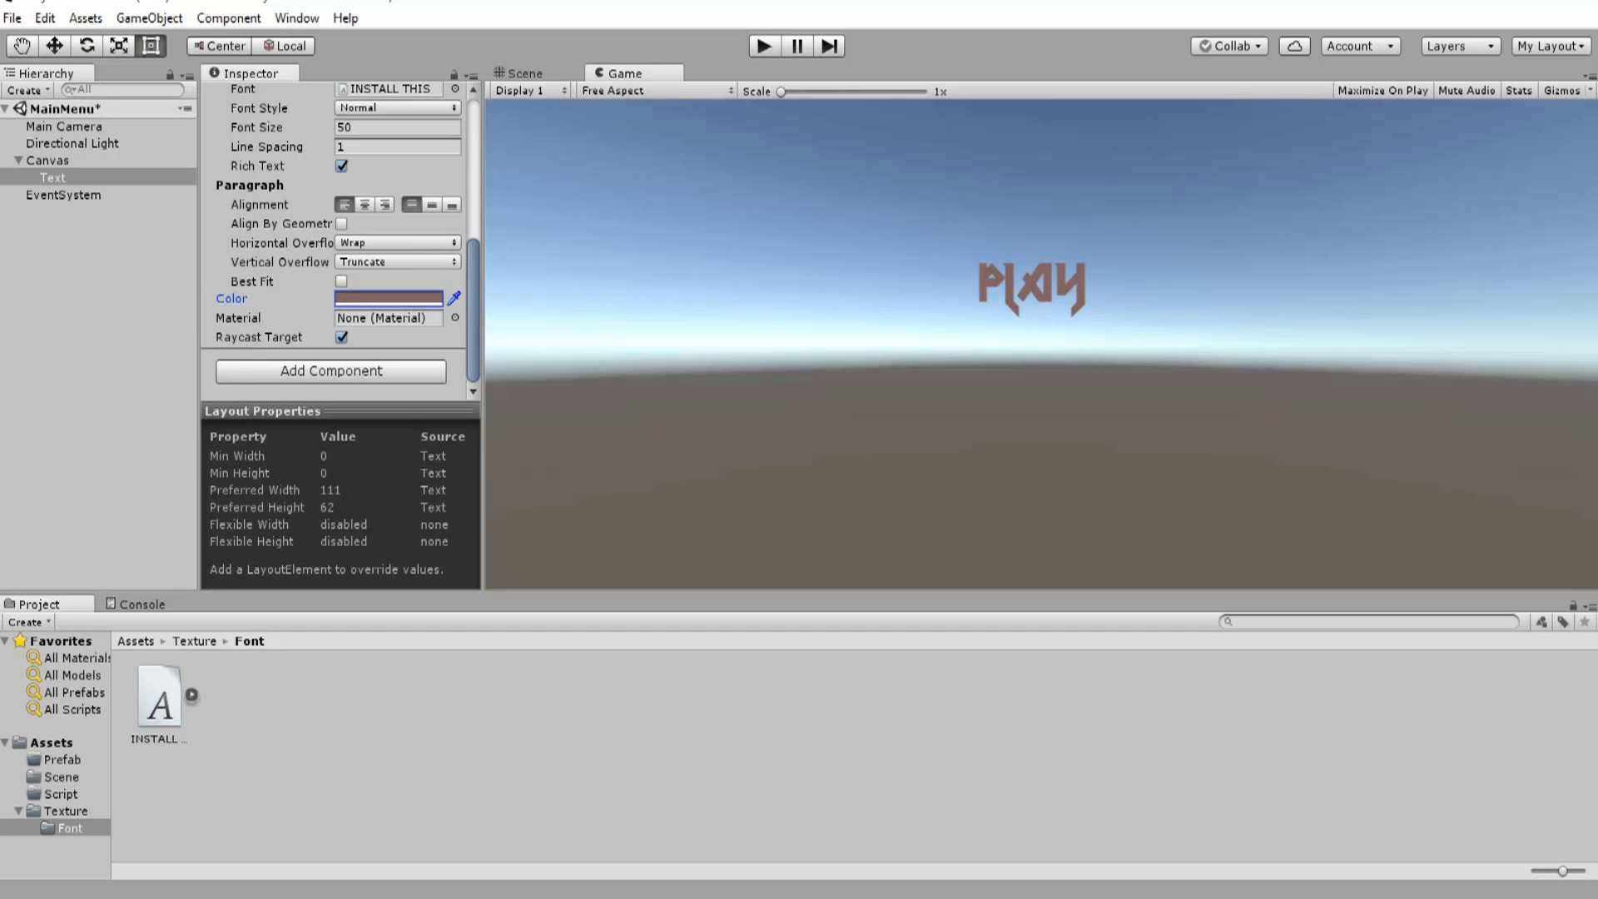
left_click(388, 318)
- Move the PLAY text horizontally in the Scene view with the Move tool to about Pos X 63
scroll(333, 242, "up", 10)
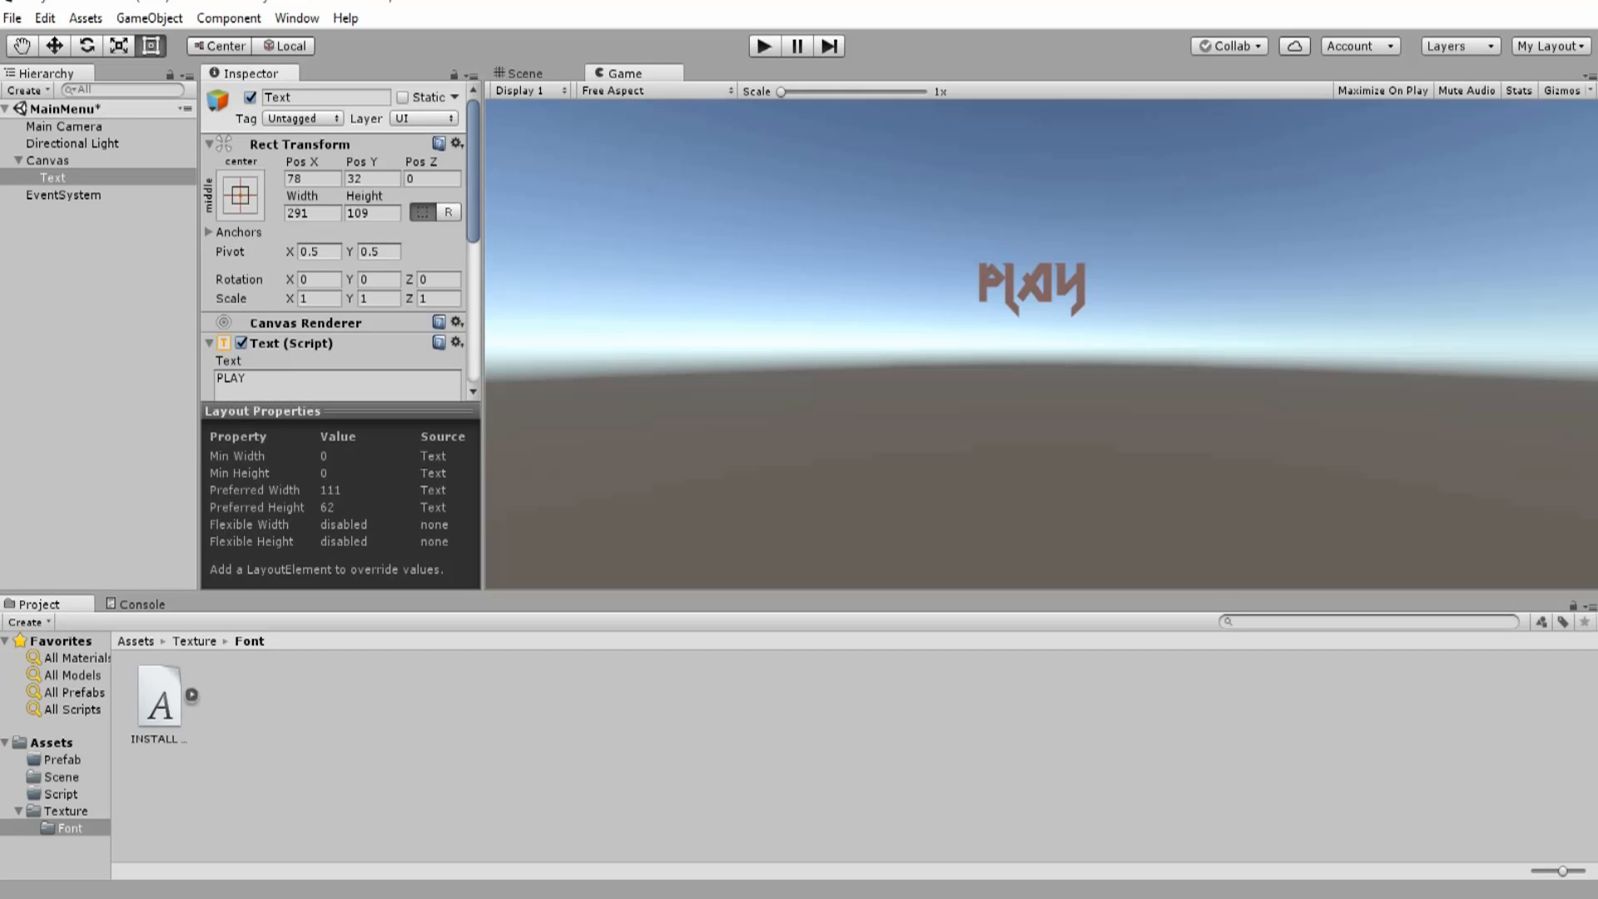
left_click(524, 73)
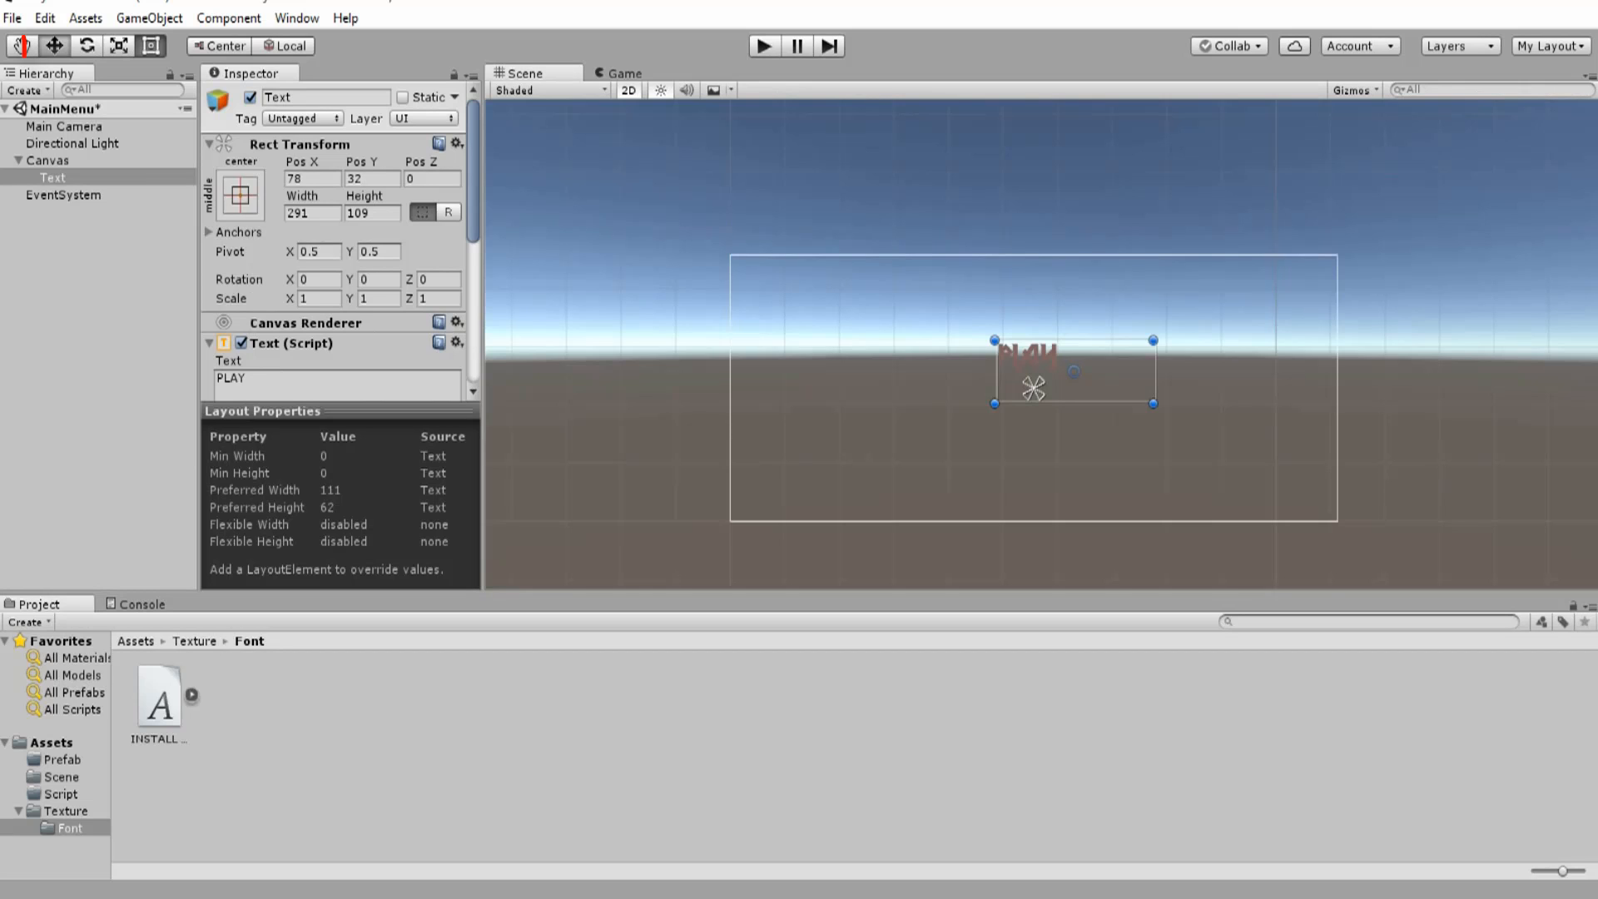
key("w")
left_click_drag(1156, 369, 1147, 369)
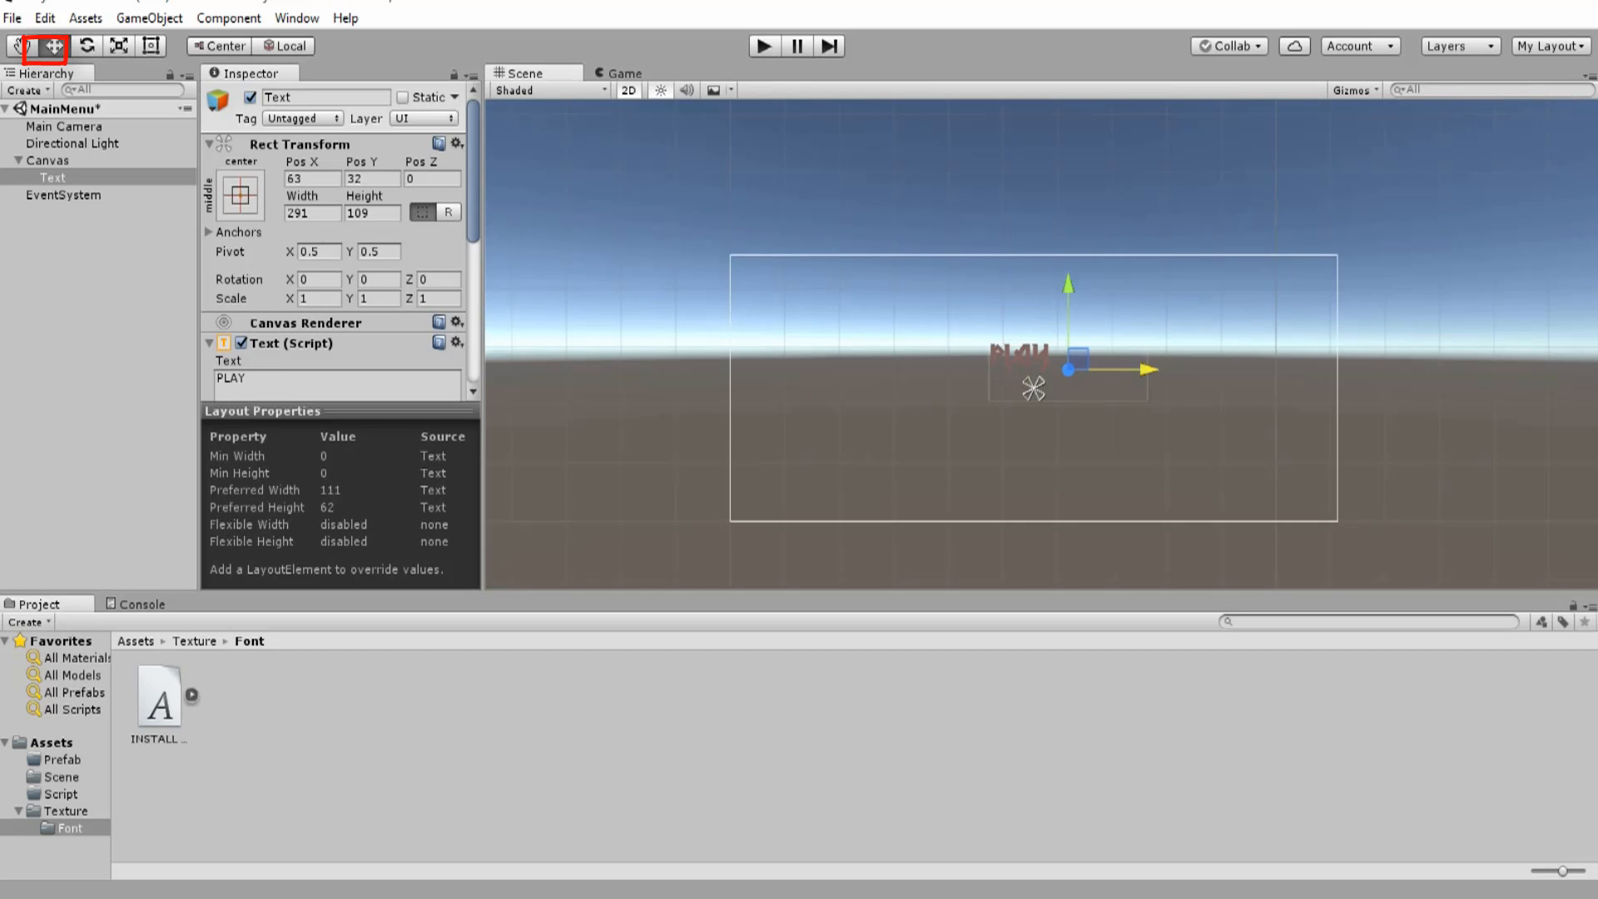
- Move the PLAY text toward the left side of the canvas, to about Pos X -348, Pos Y 67, and check its placement in the Game view
left_click_drag(1146, 369, 924, 369)
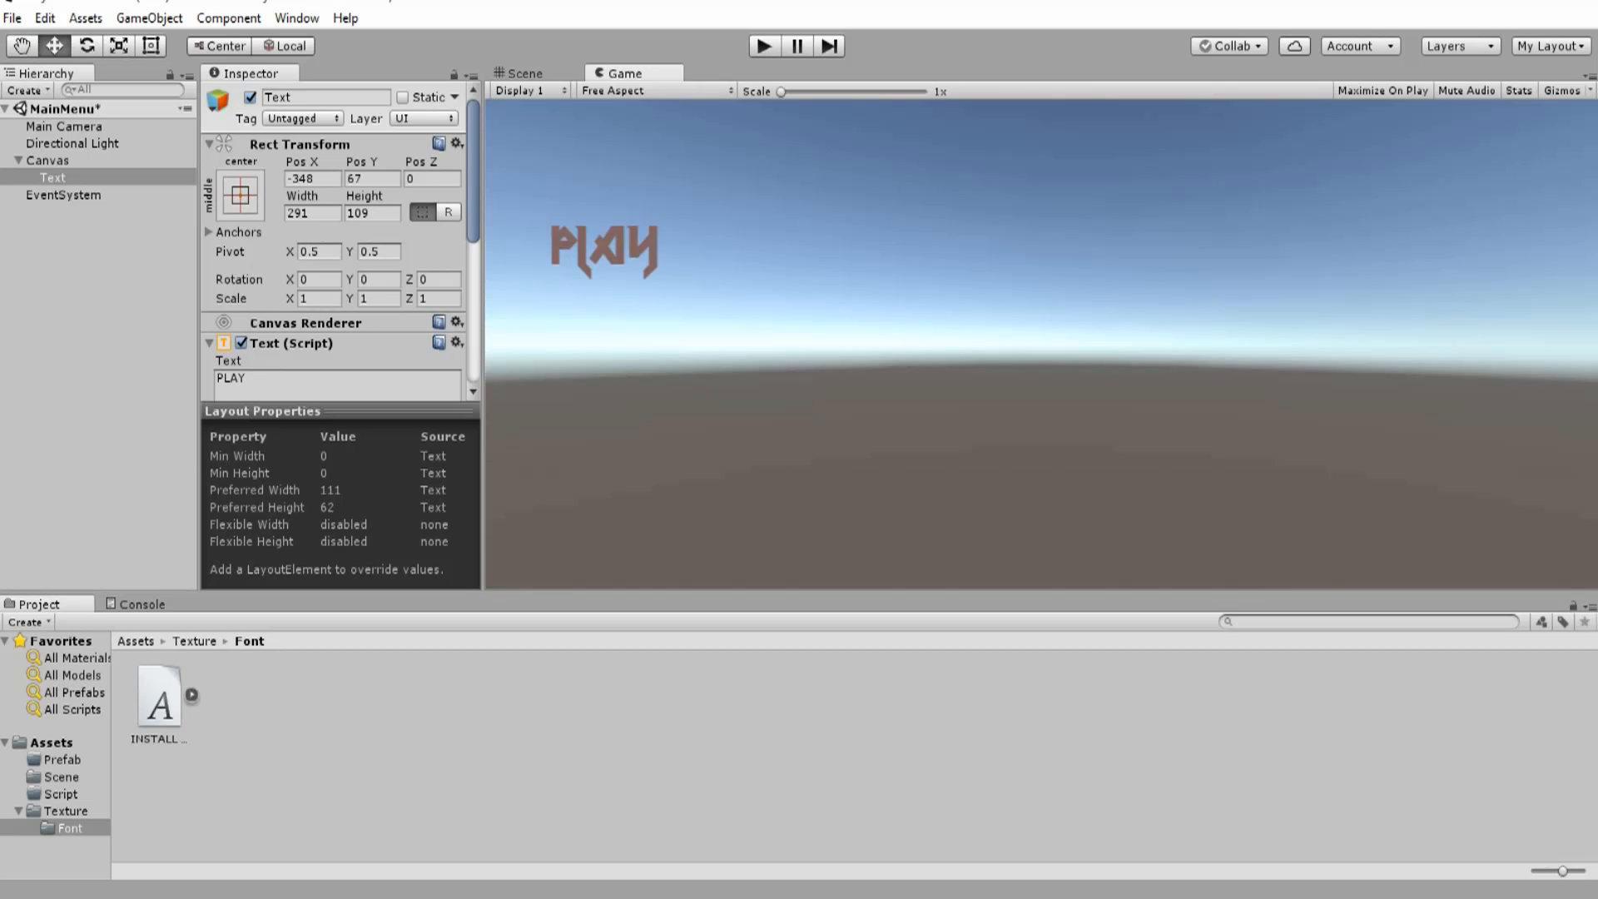
left_click(524, 73)
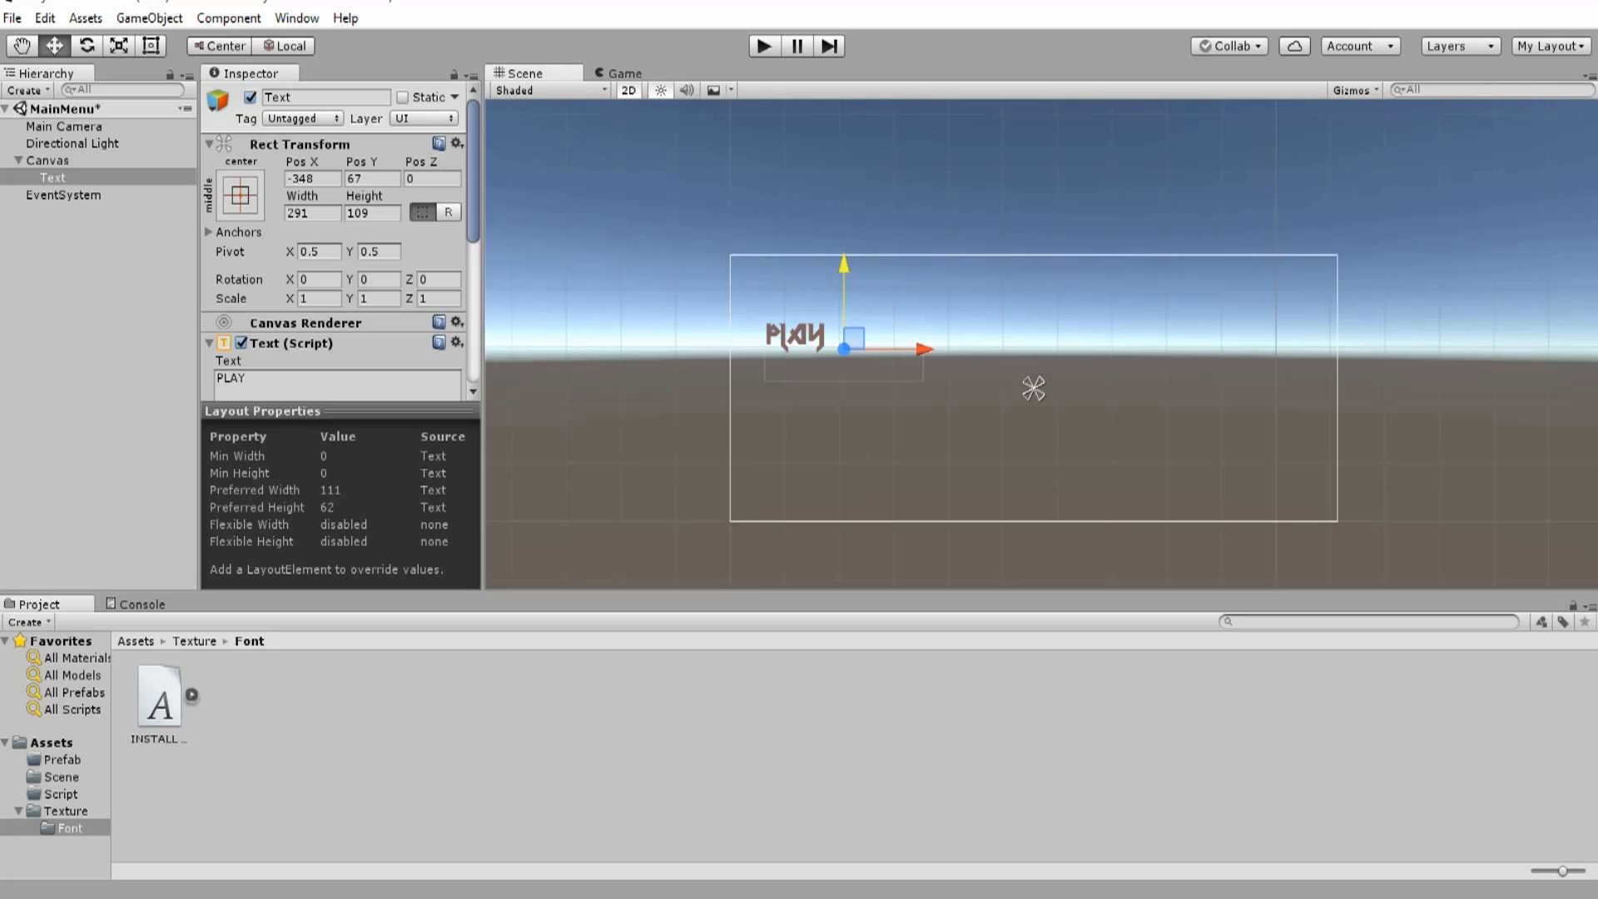
key("ctrl+2")
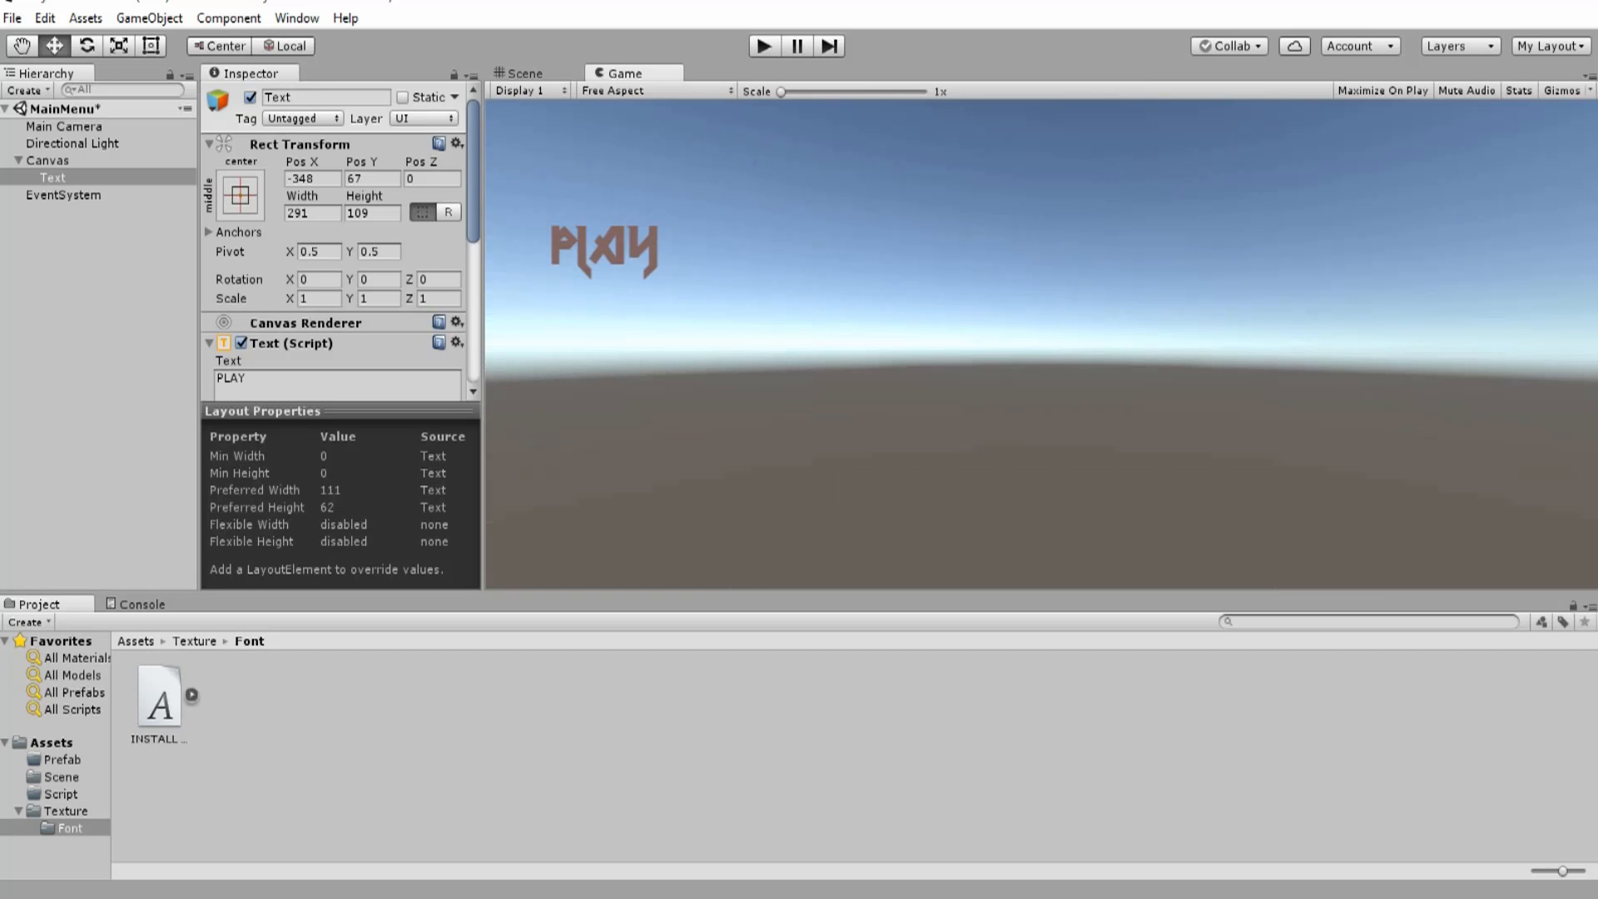
key("ctrl+1")
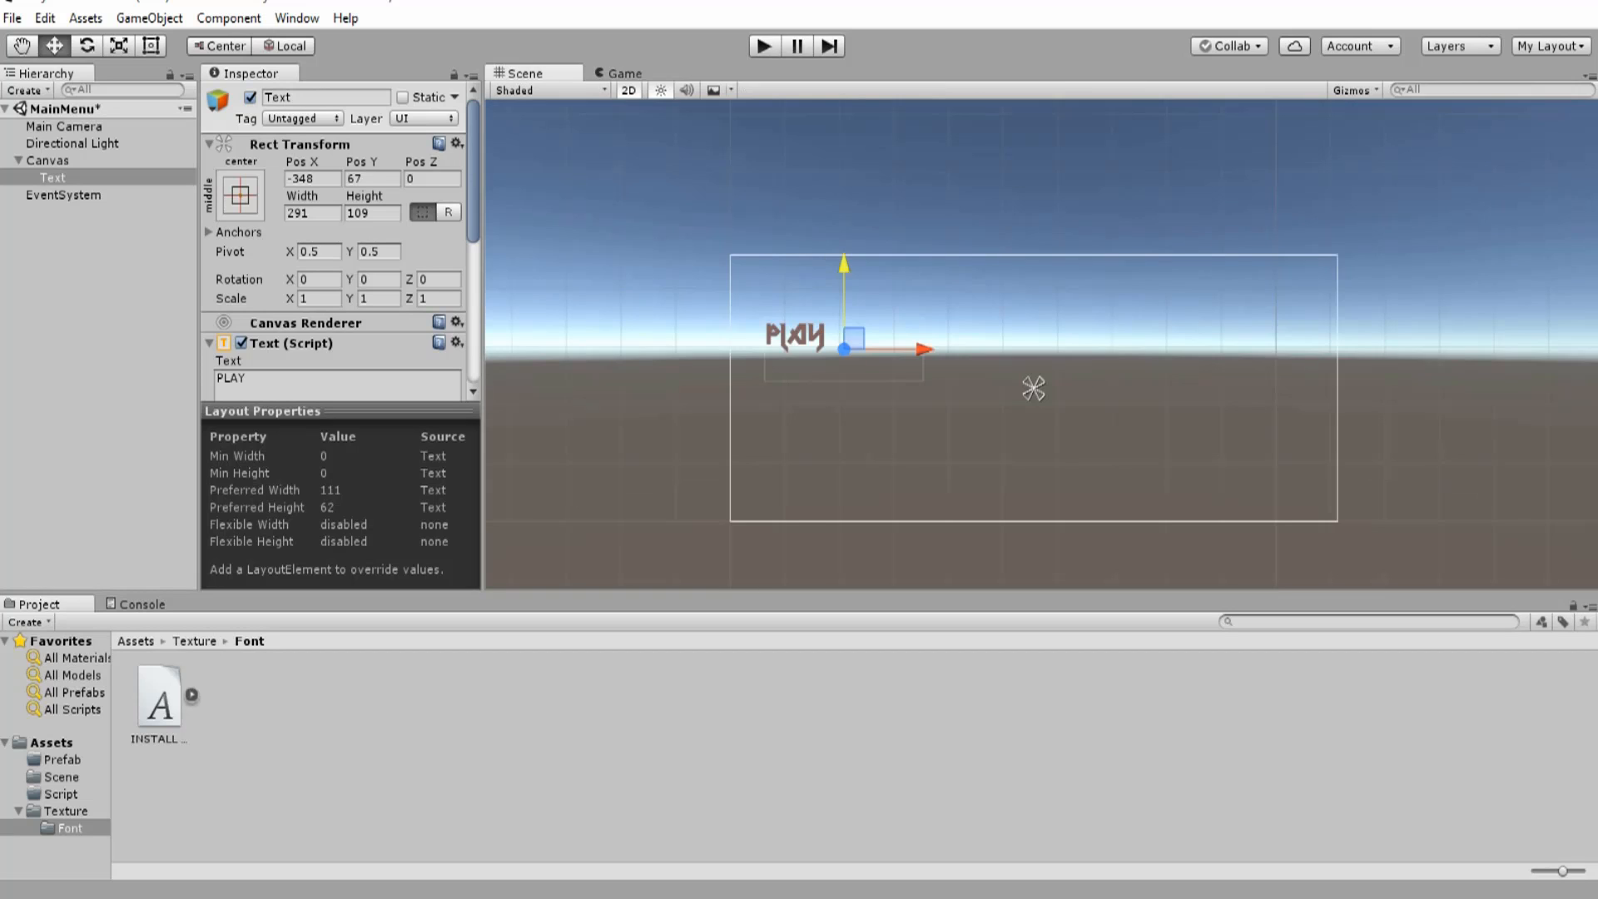
key("ctrl+2")
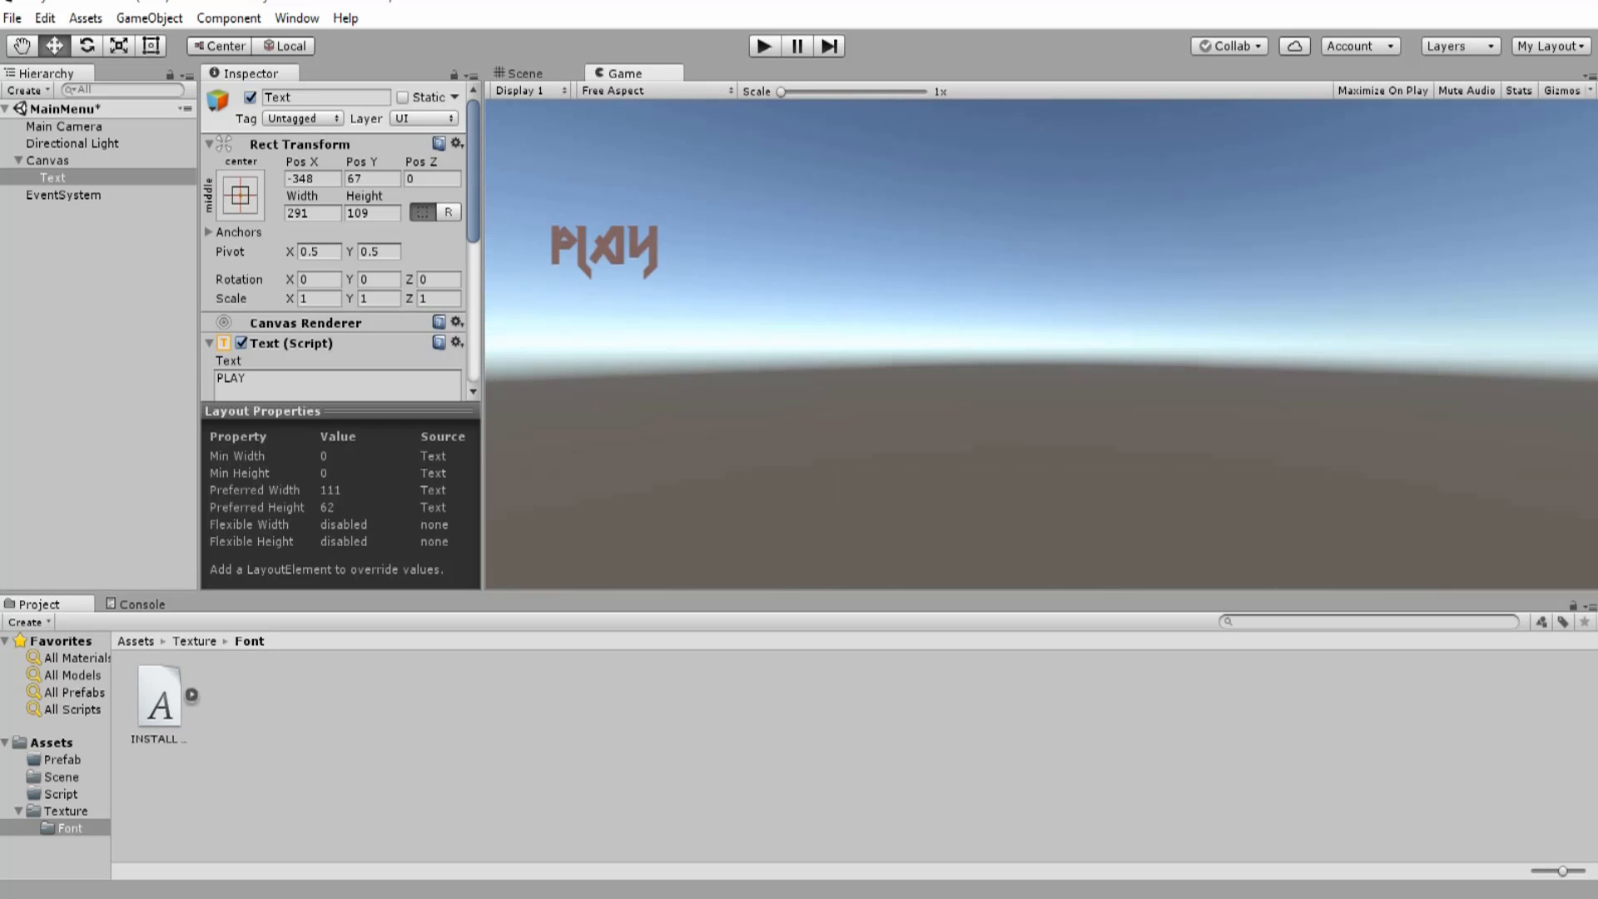
key("ctrl+1")
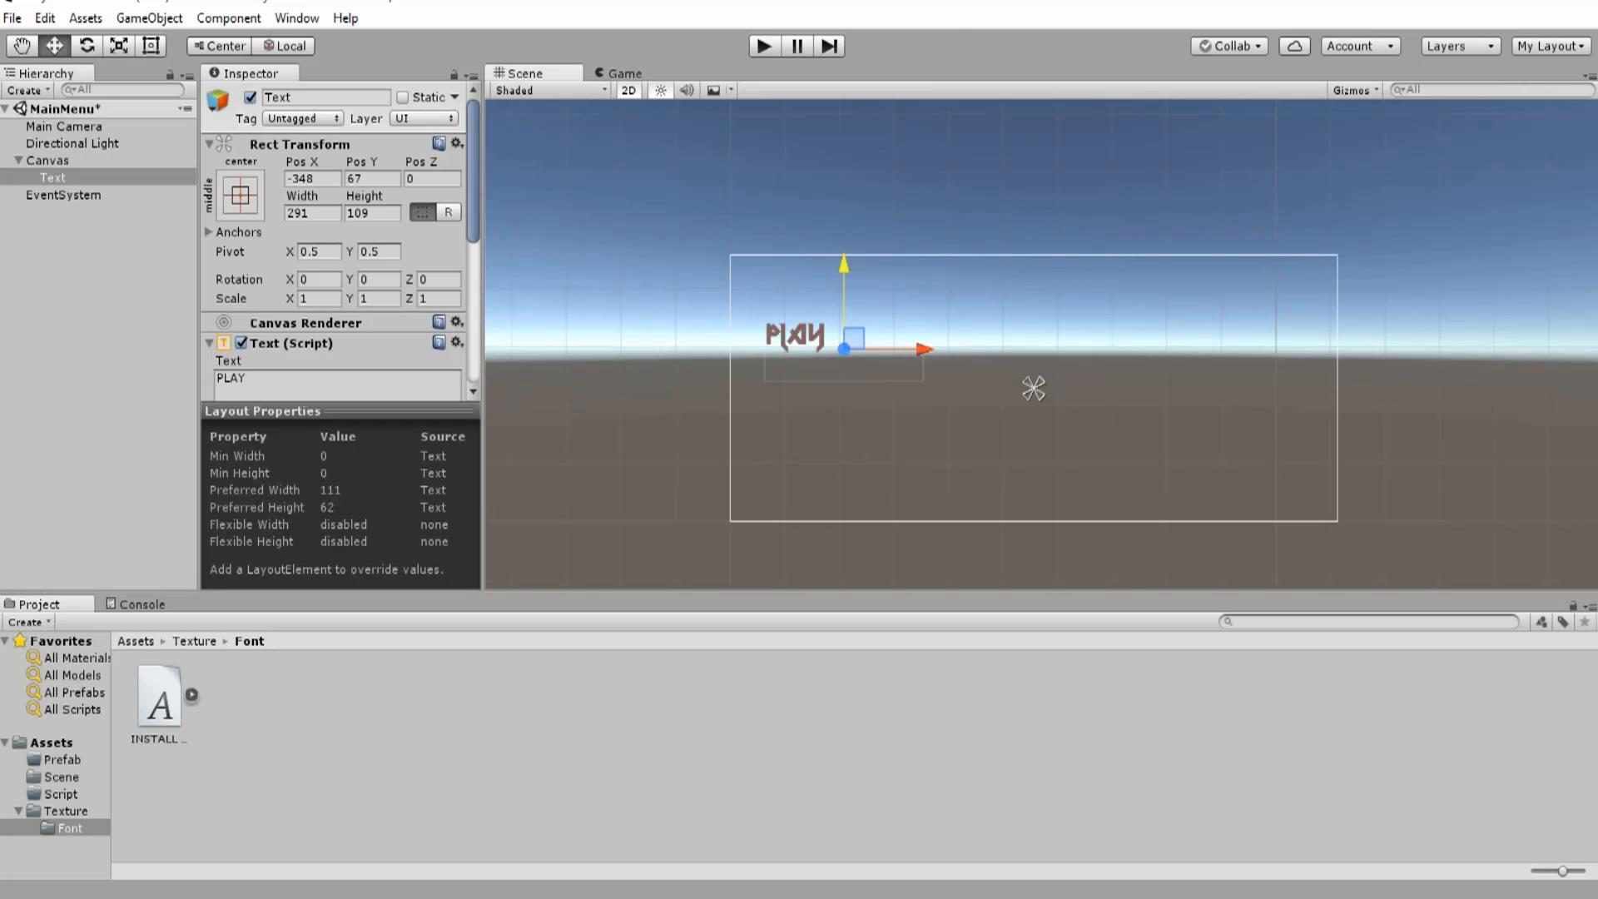
- Lower the PLAY text to about Pos Y 38 in the Scene view and check it in the Game view
left_click_drag(844, 266, 844, 282)
key("ctrl+2")
key("ctrl+1")
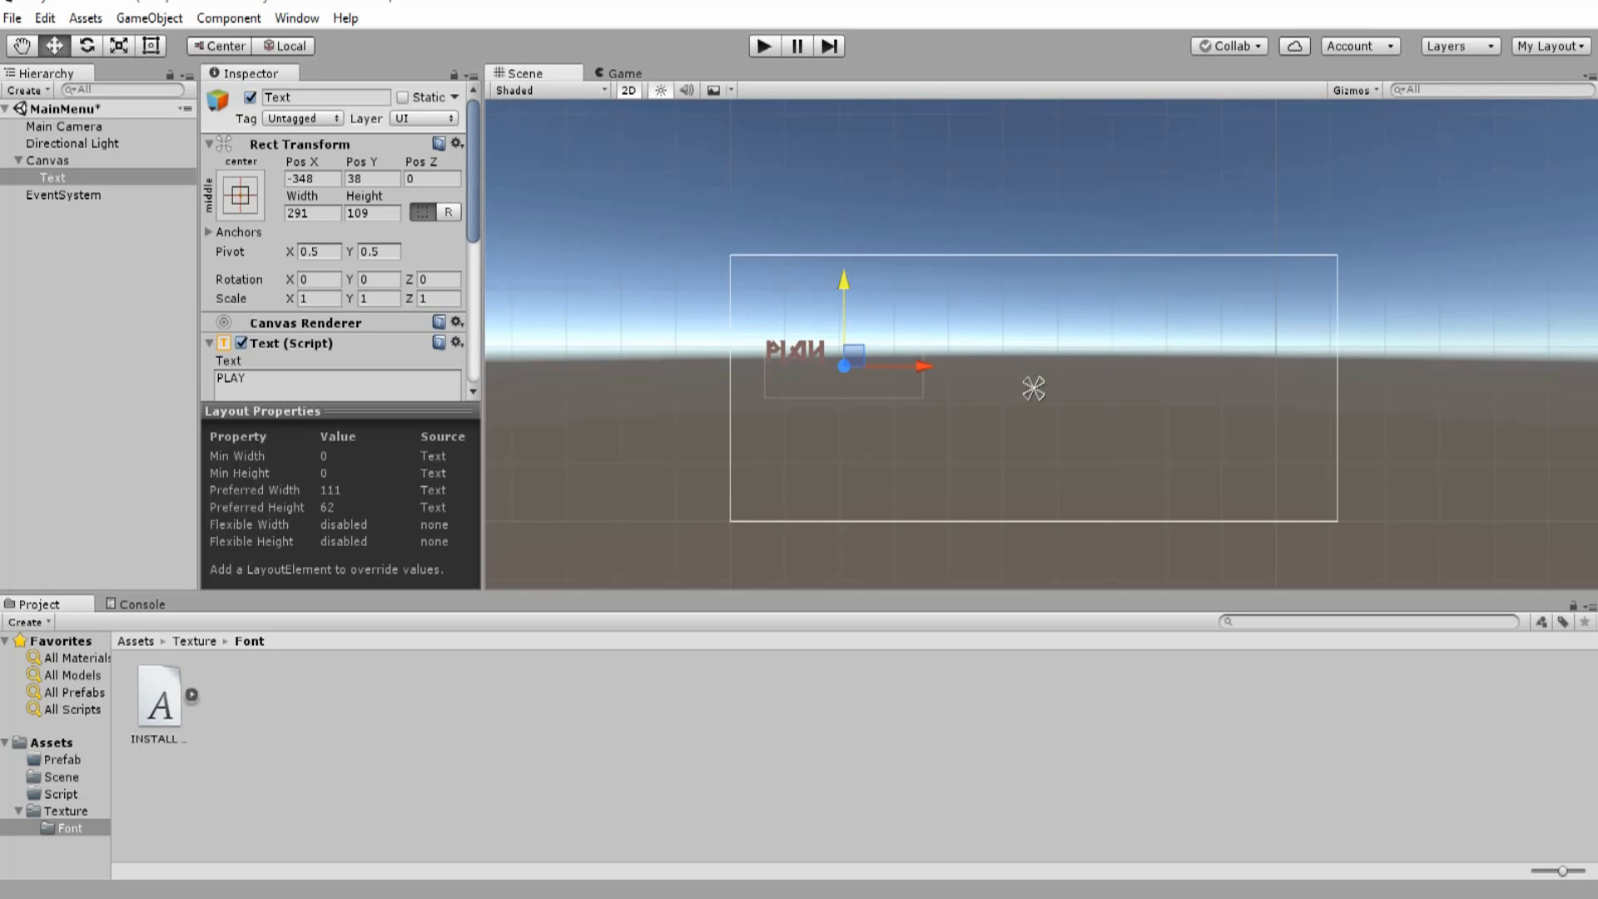
- Rename the Text object under the Canvas as Play and check the menu text in the Game view
left_click(53, 177)
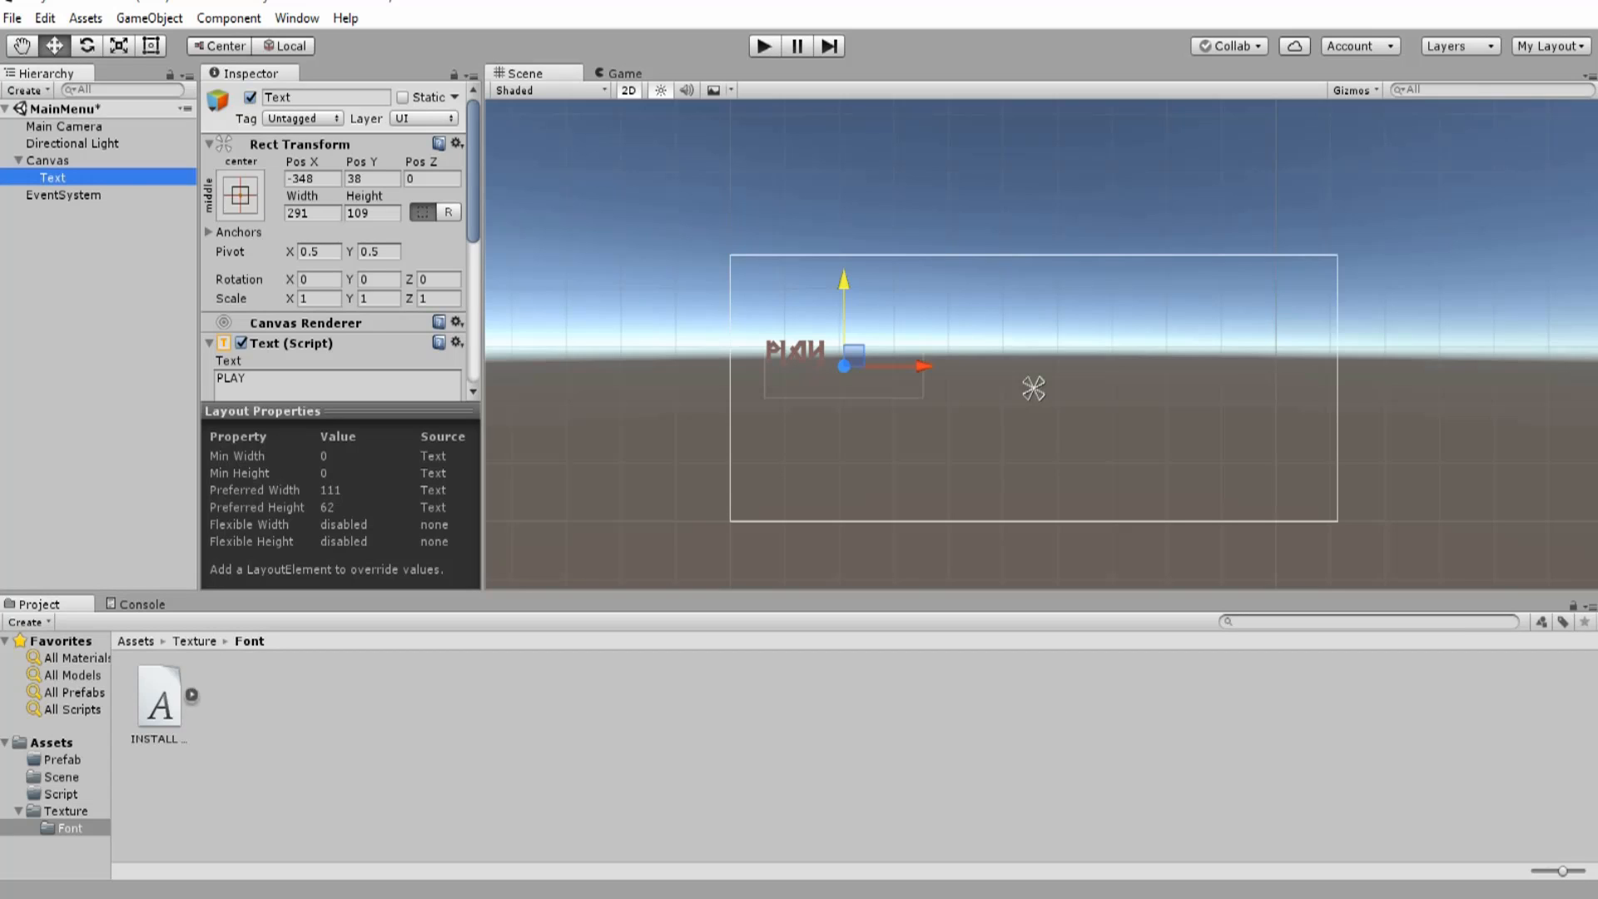
left_click(325, 97)
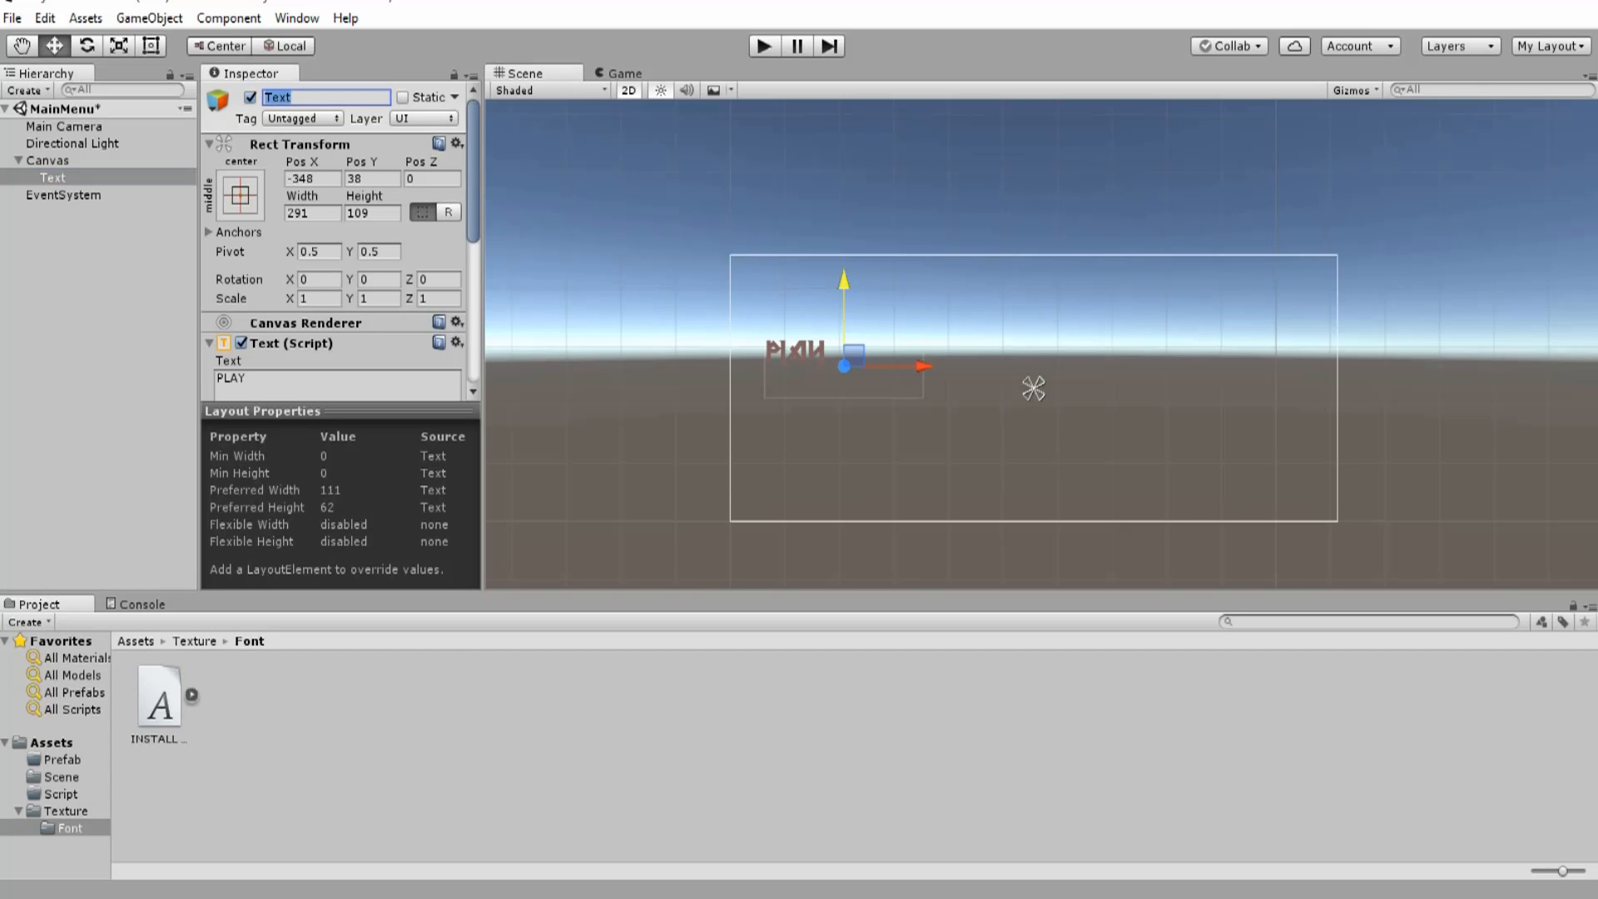
type("PLay")
key("BackSpace")
key("BackSpace")
key("BackSpace")
type("lay")
key("Return")
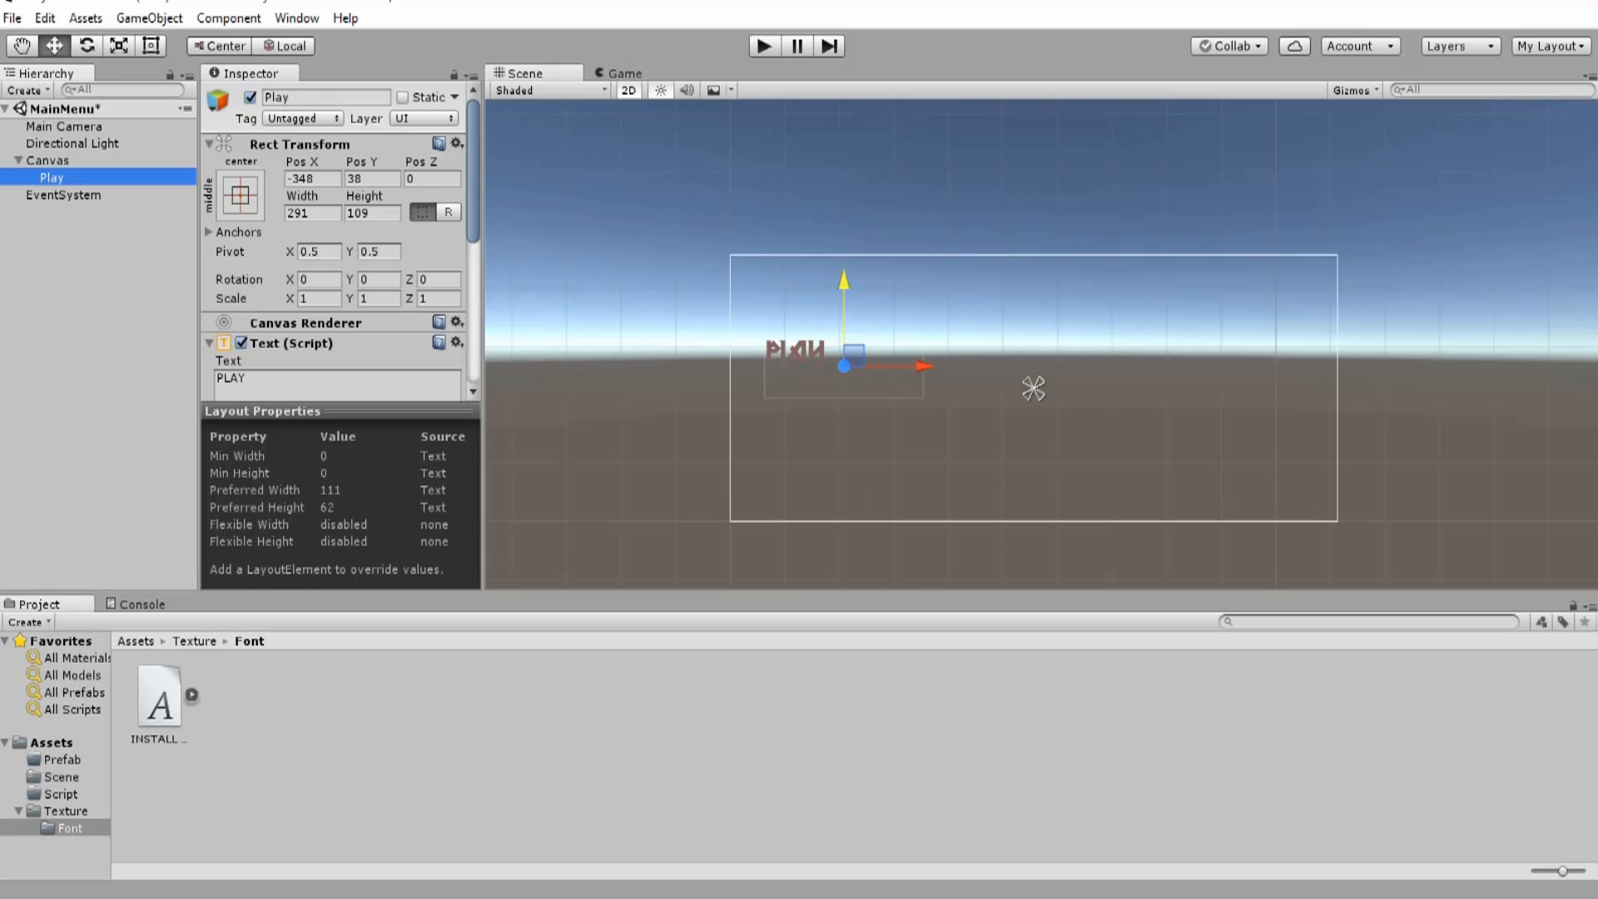
left_click(624, 73)
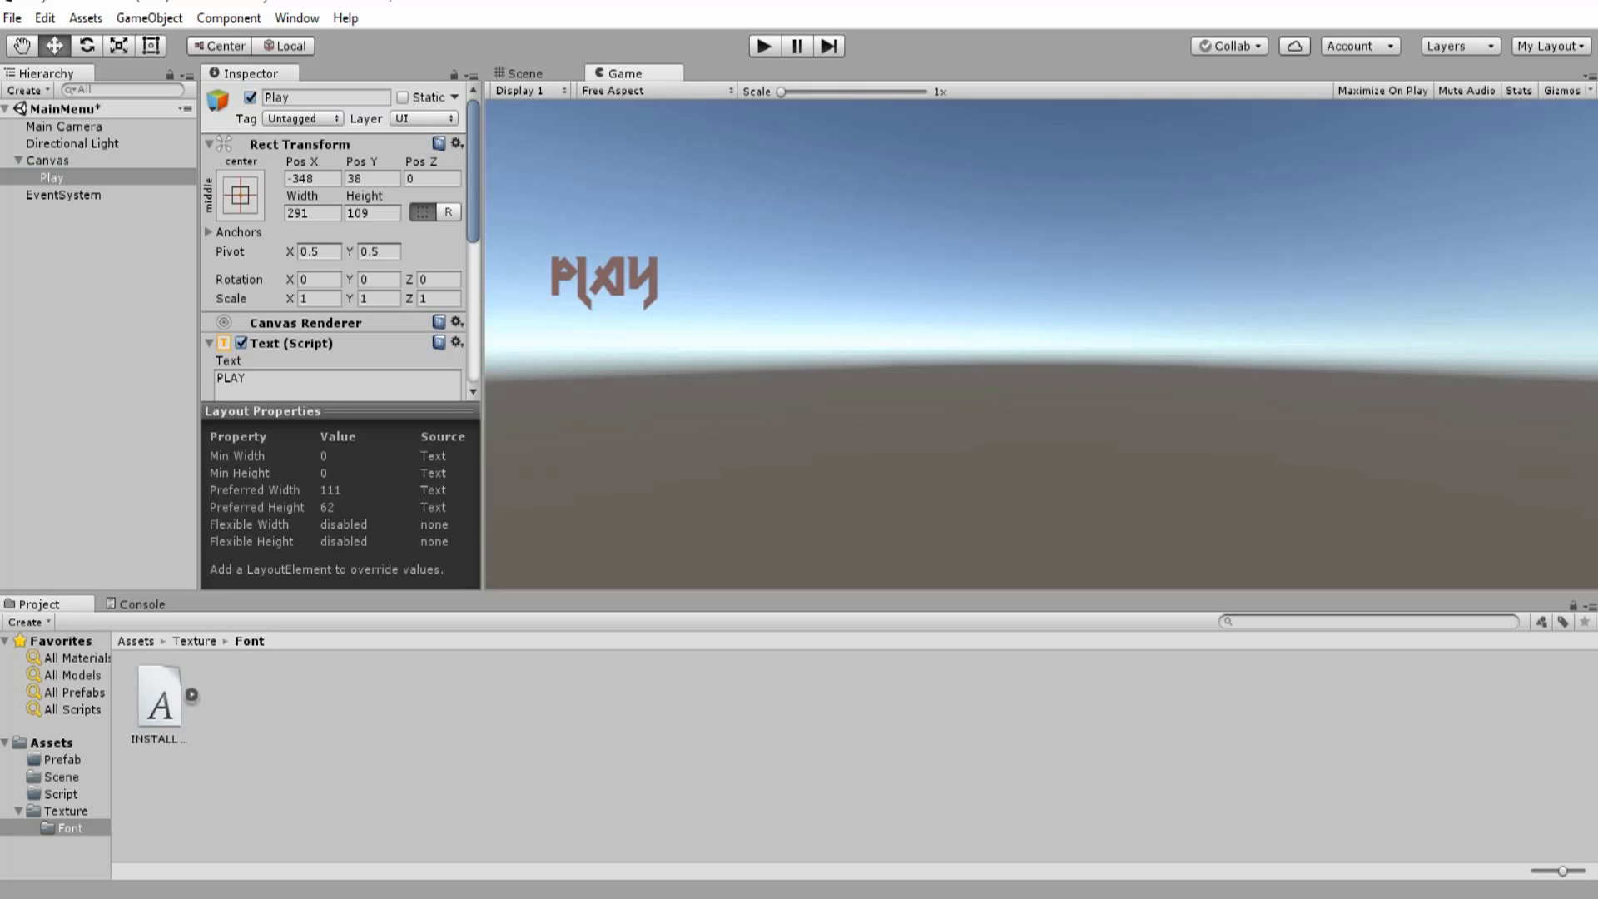
left_click(524, 74)
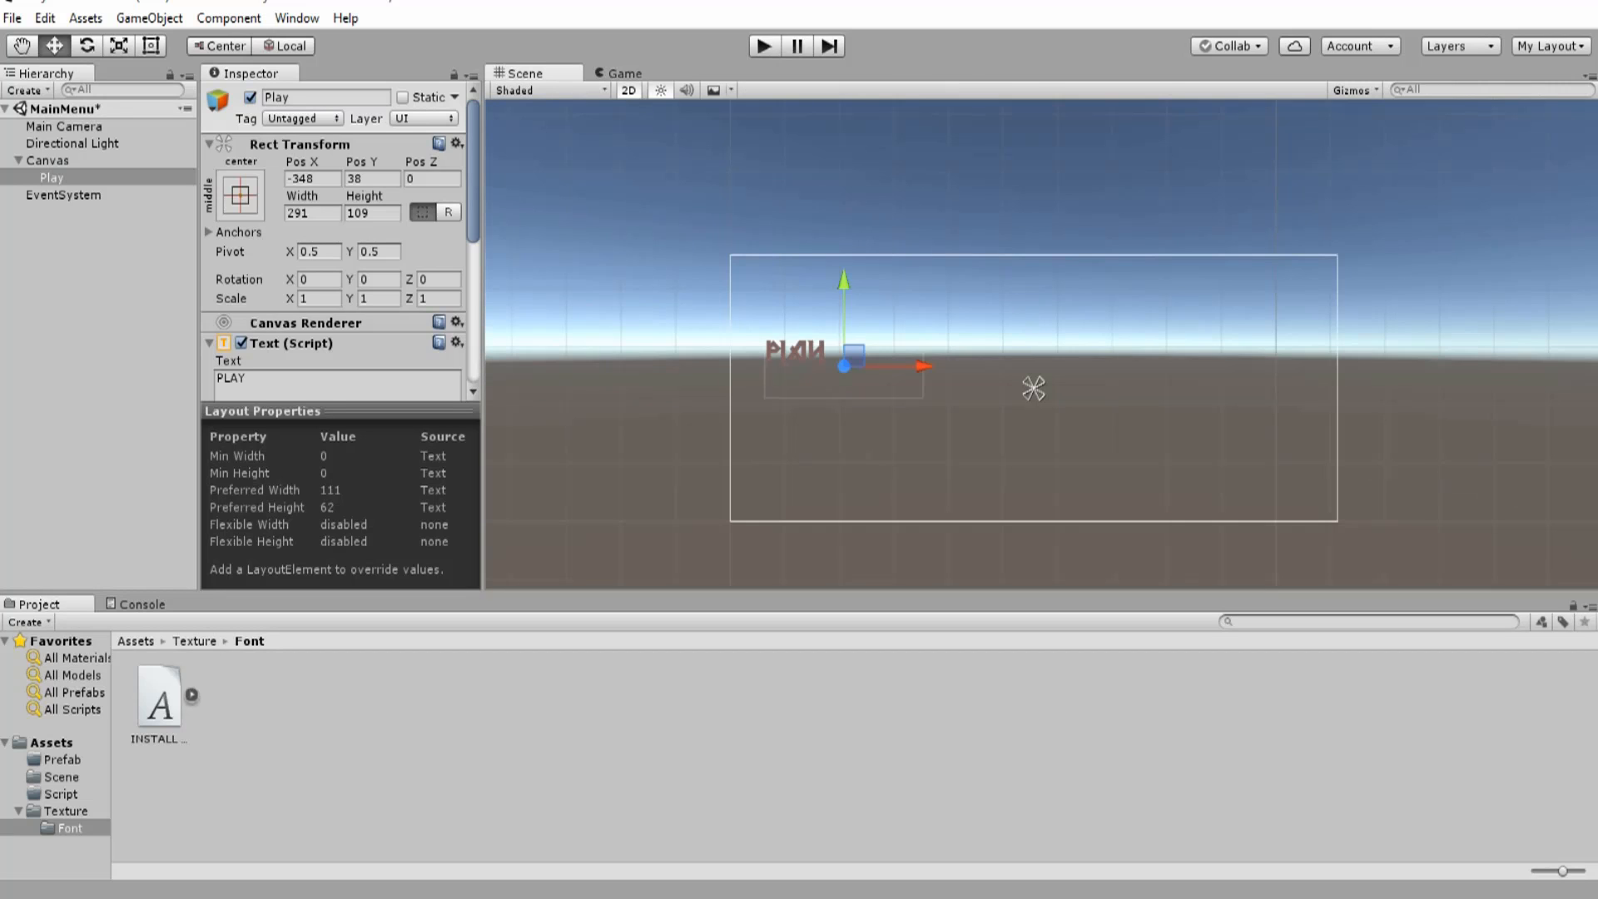
- Add a Button component to the Play object
scroll(333, 250, "down", 10)
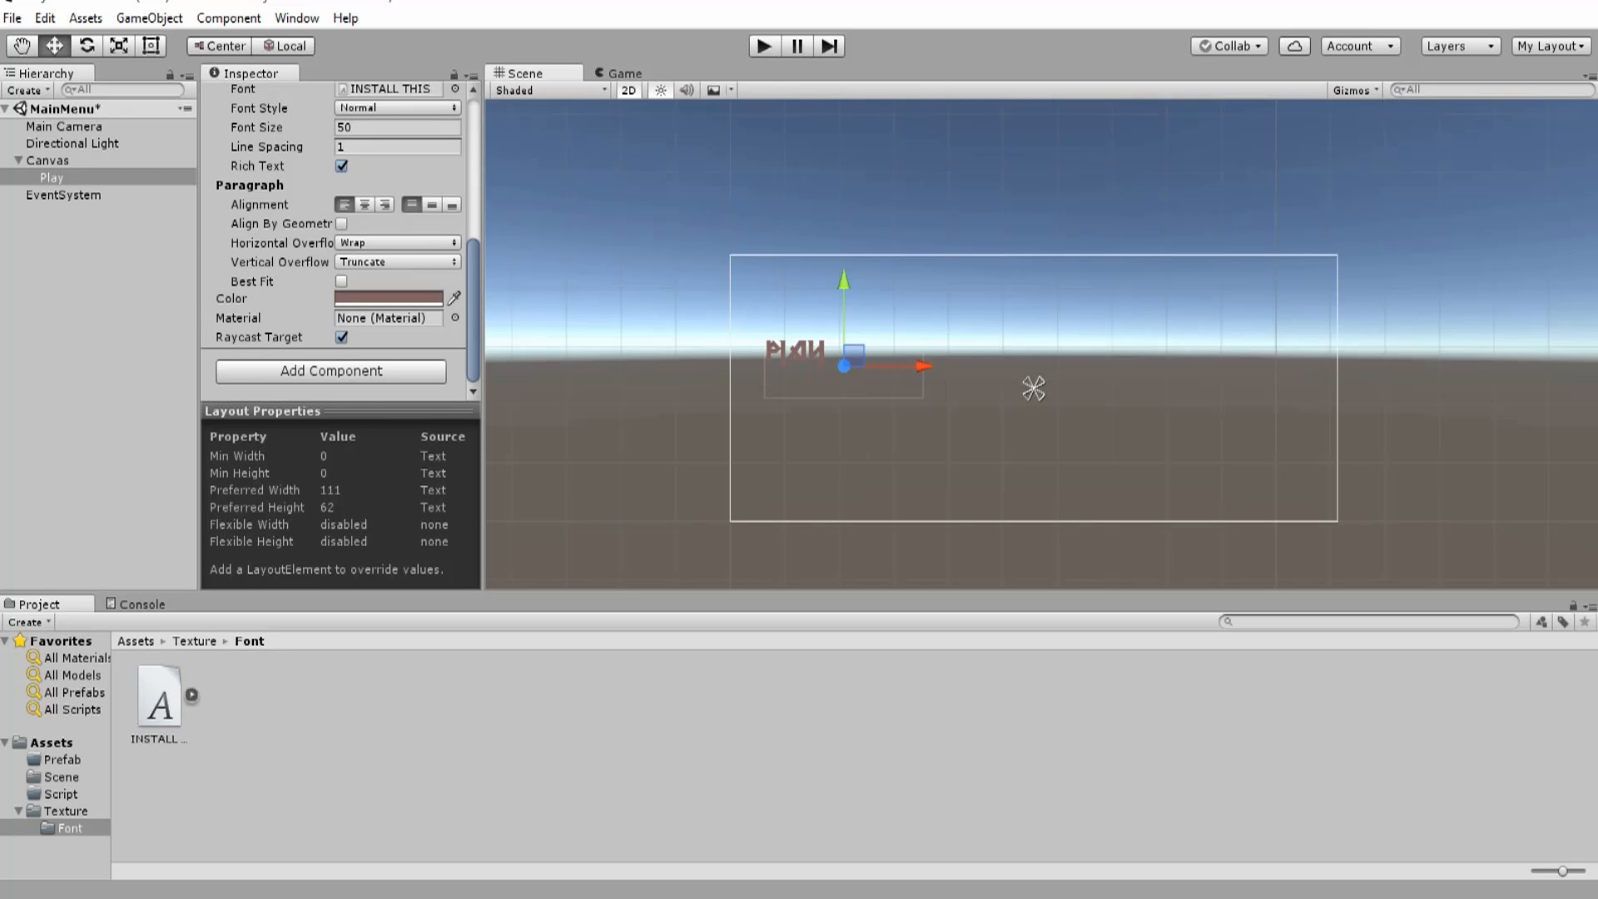
left_click(51, 177)
scroll(333, 250, "up", 5)
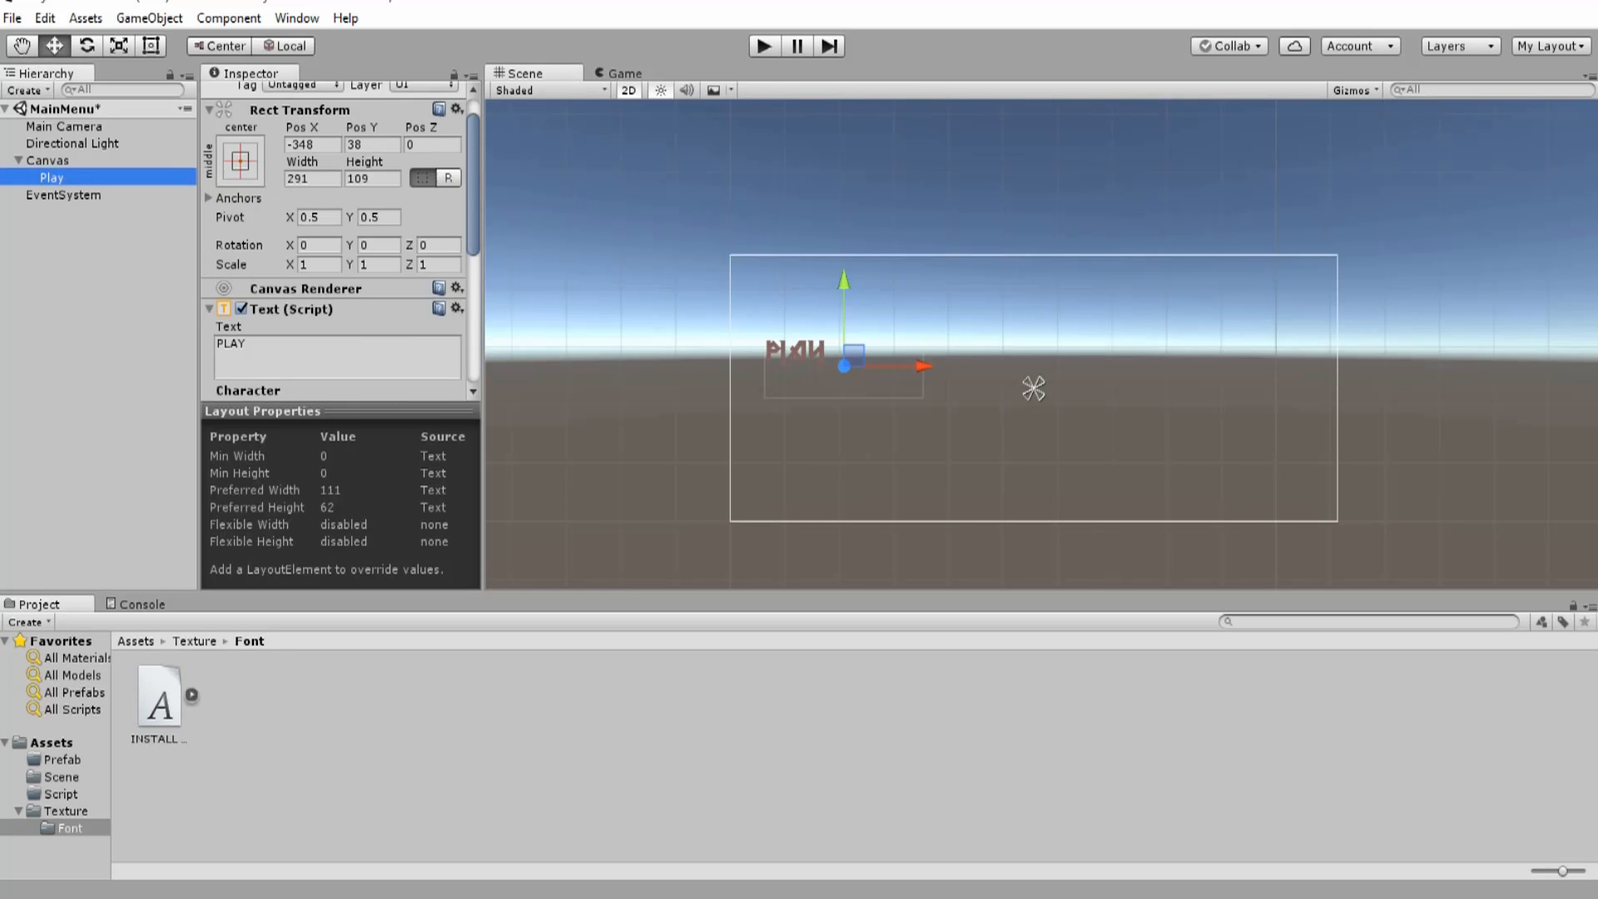
scroll(333, 250, "down", 5)
scroll(333, 250, "up", 5)
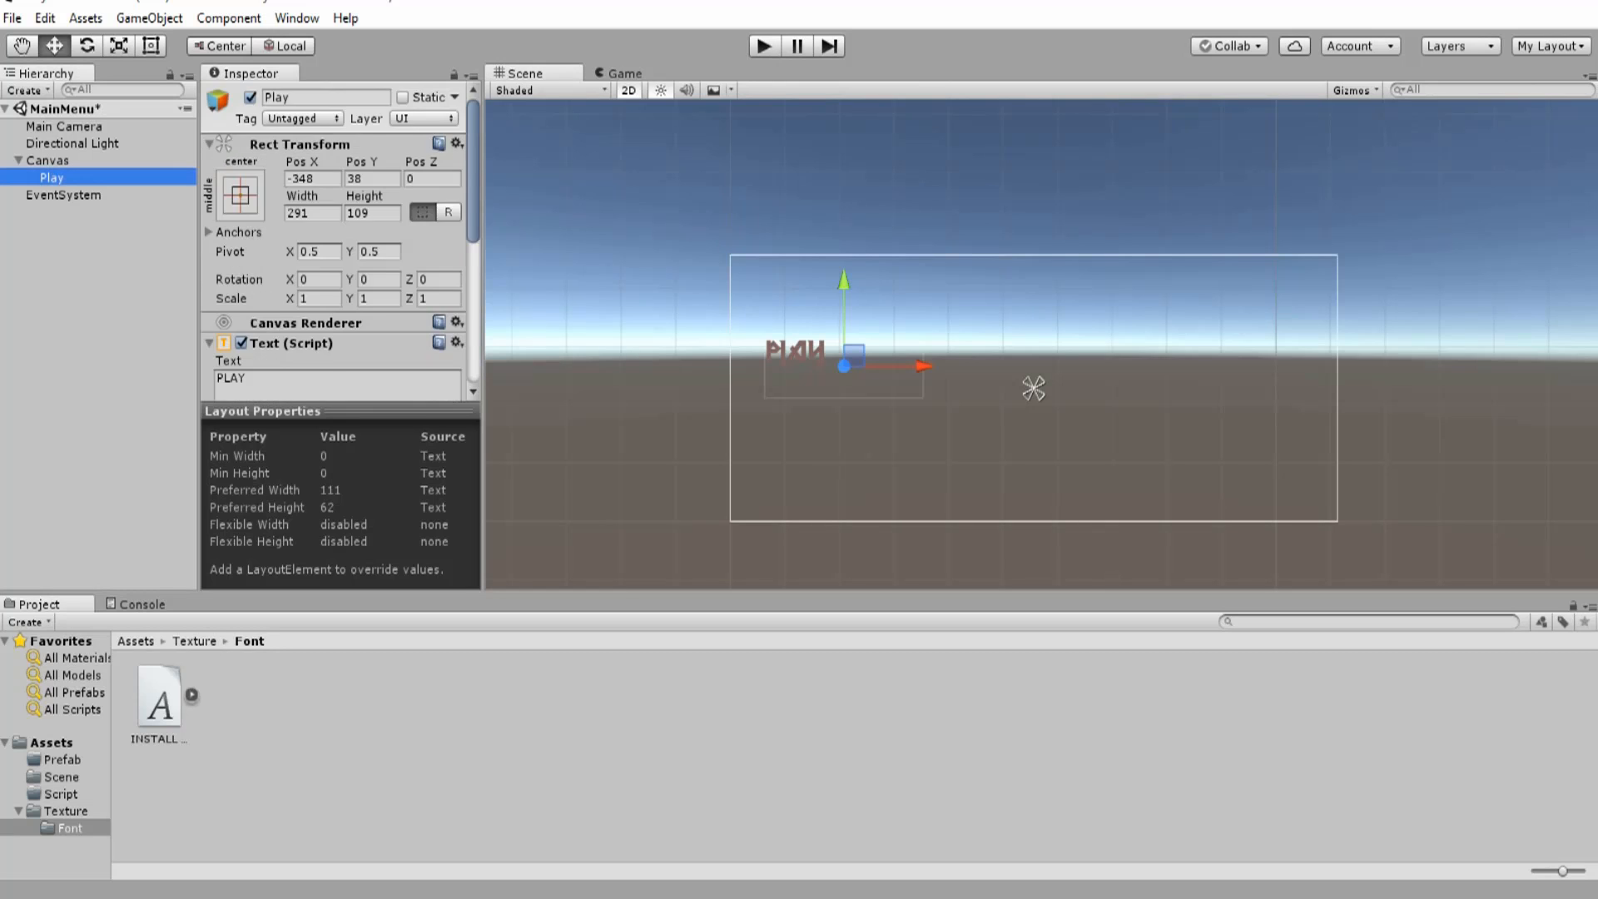
scroll(333, 250, "down", 8)
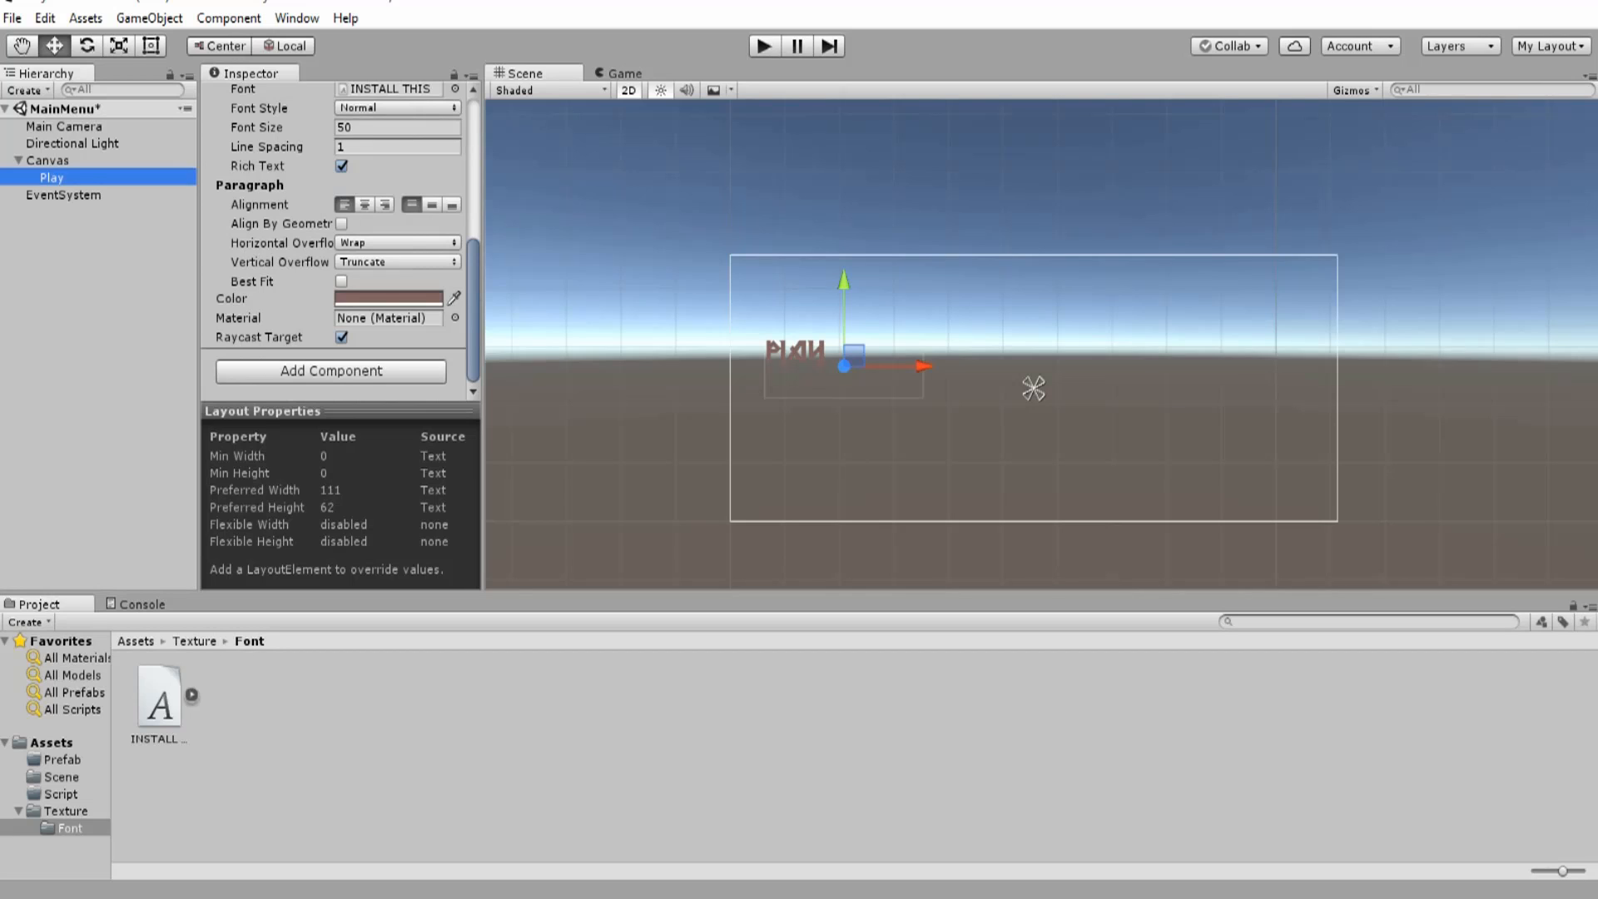
left_click(332, 371)
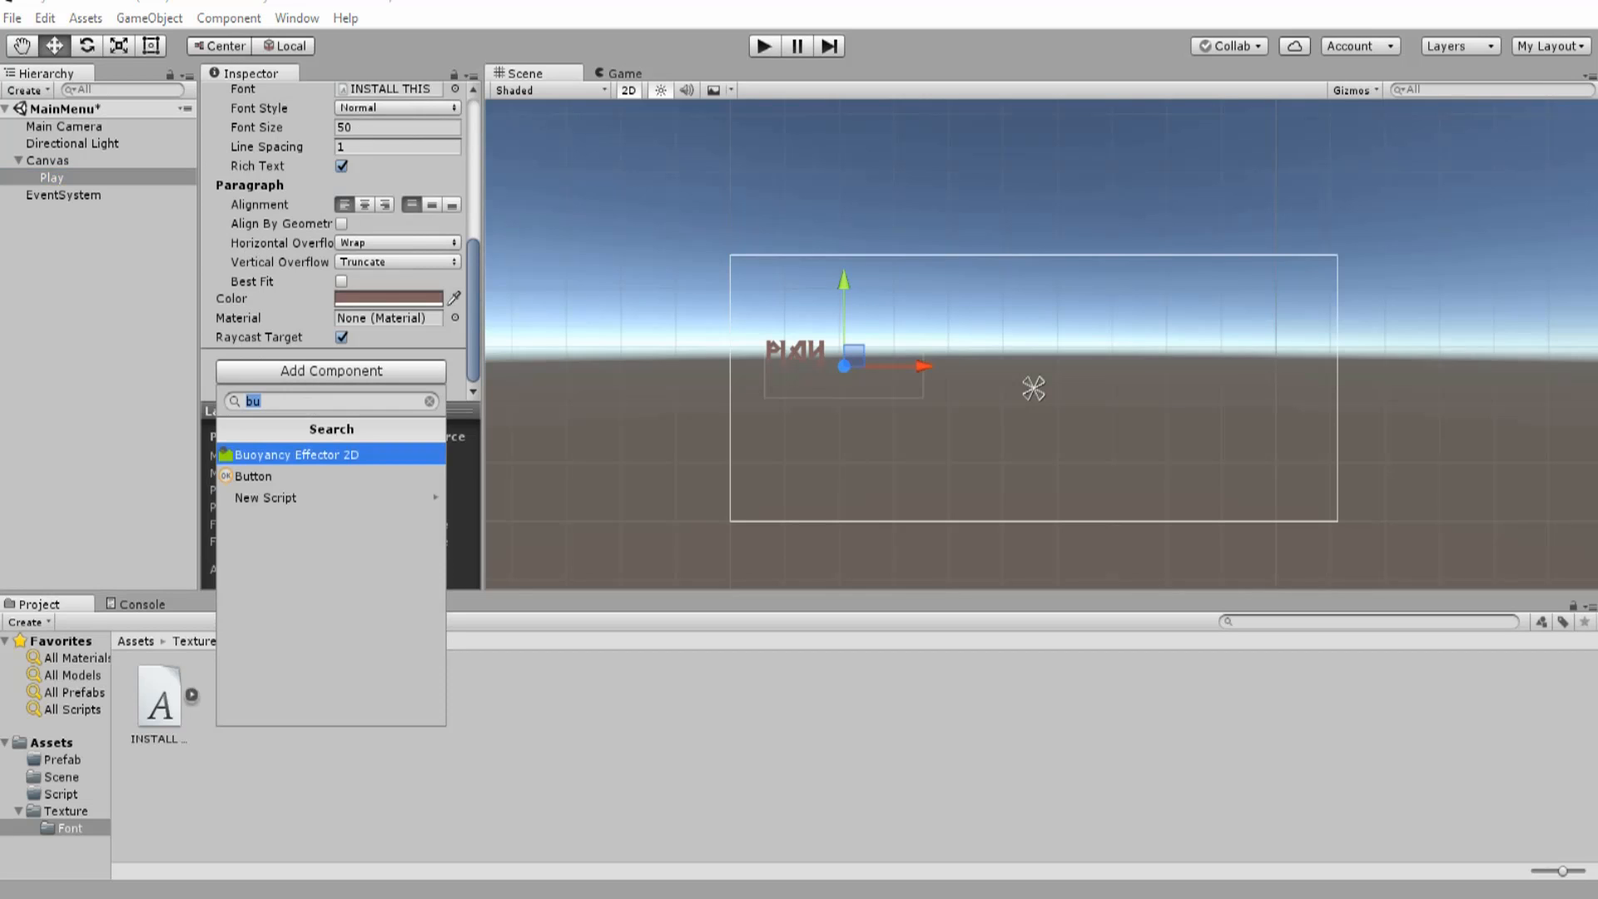
key("Down")
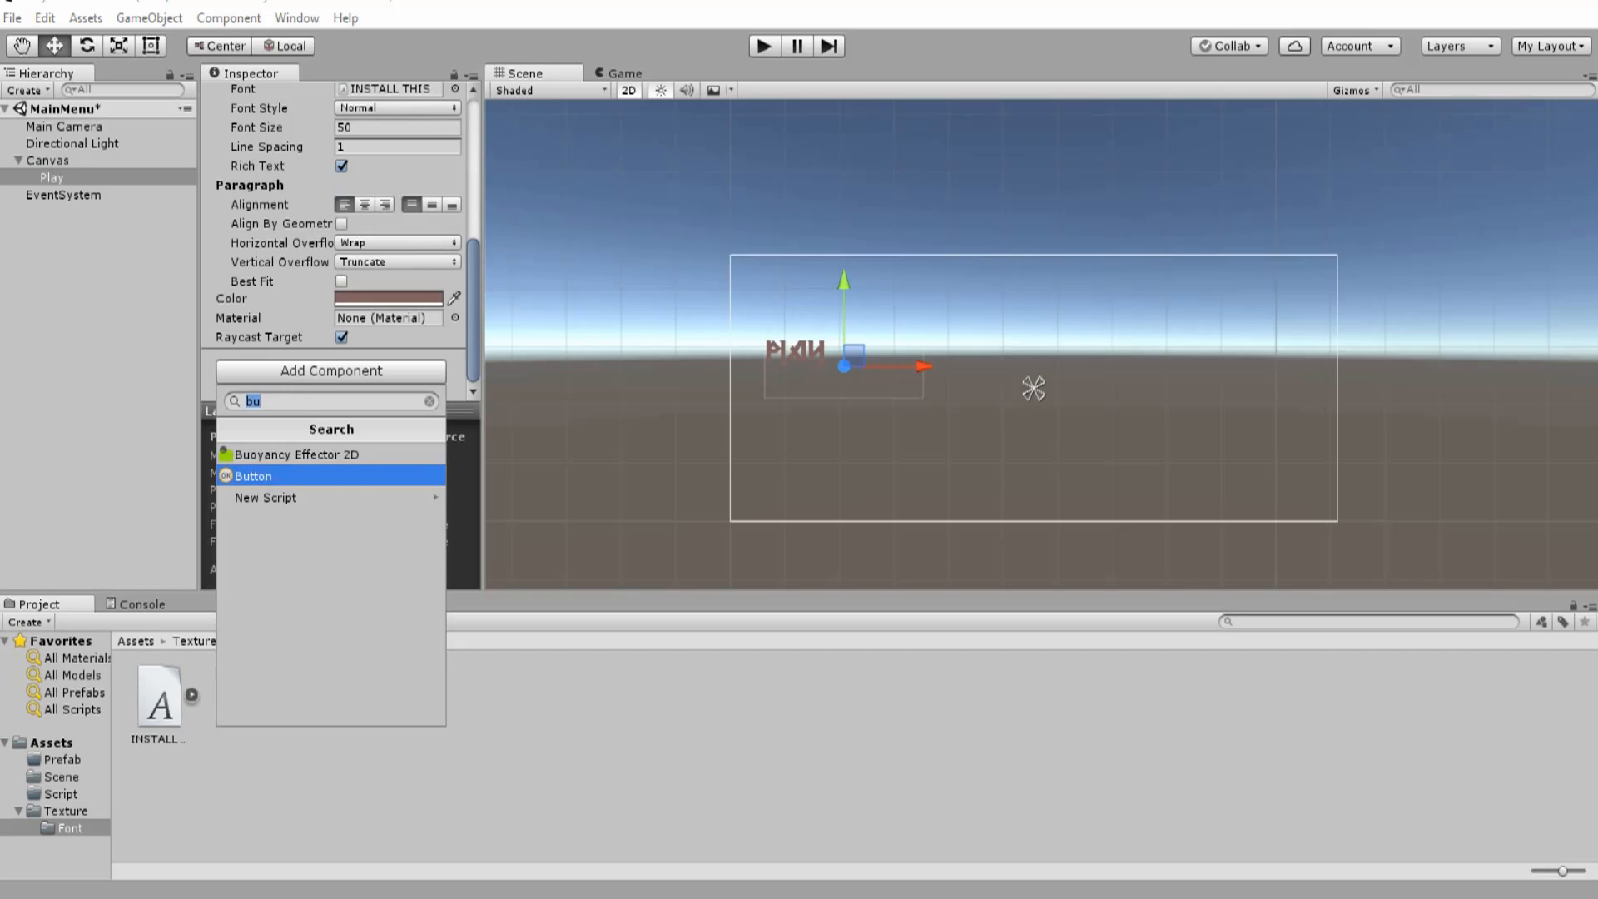
key("Up")
key("Down")
key("Down")
key("Up")
key("Return")
- Examine the new Button component's transition, color, navigation and On Click settings
scroll(339, 242, "down", 6)
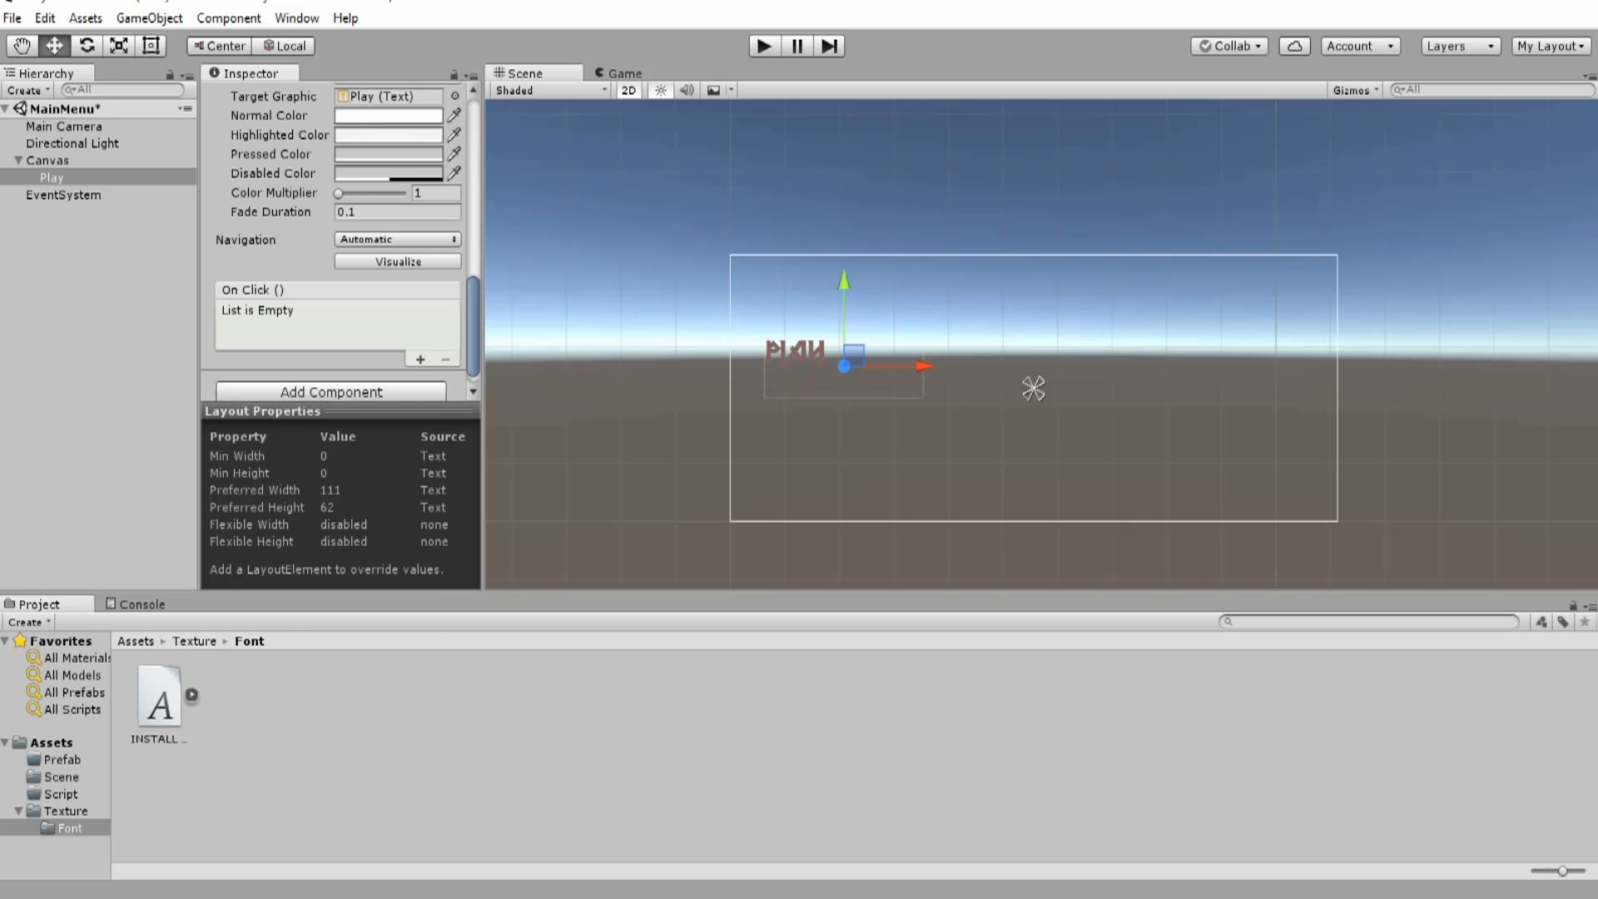
scroll(340, 242, "up", 2)
scroll(340, 241, "up", 2)
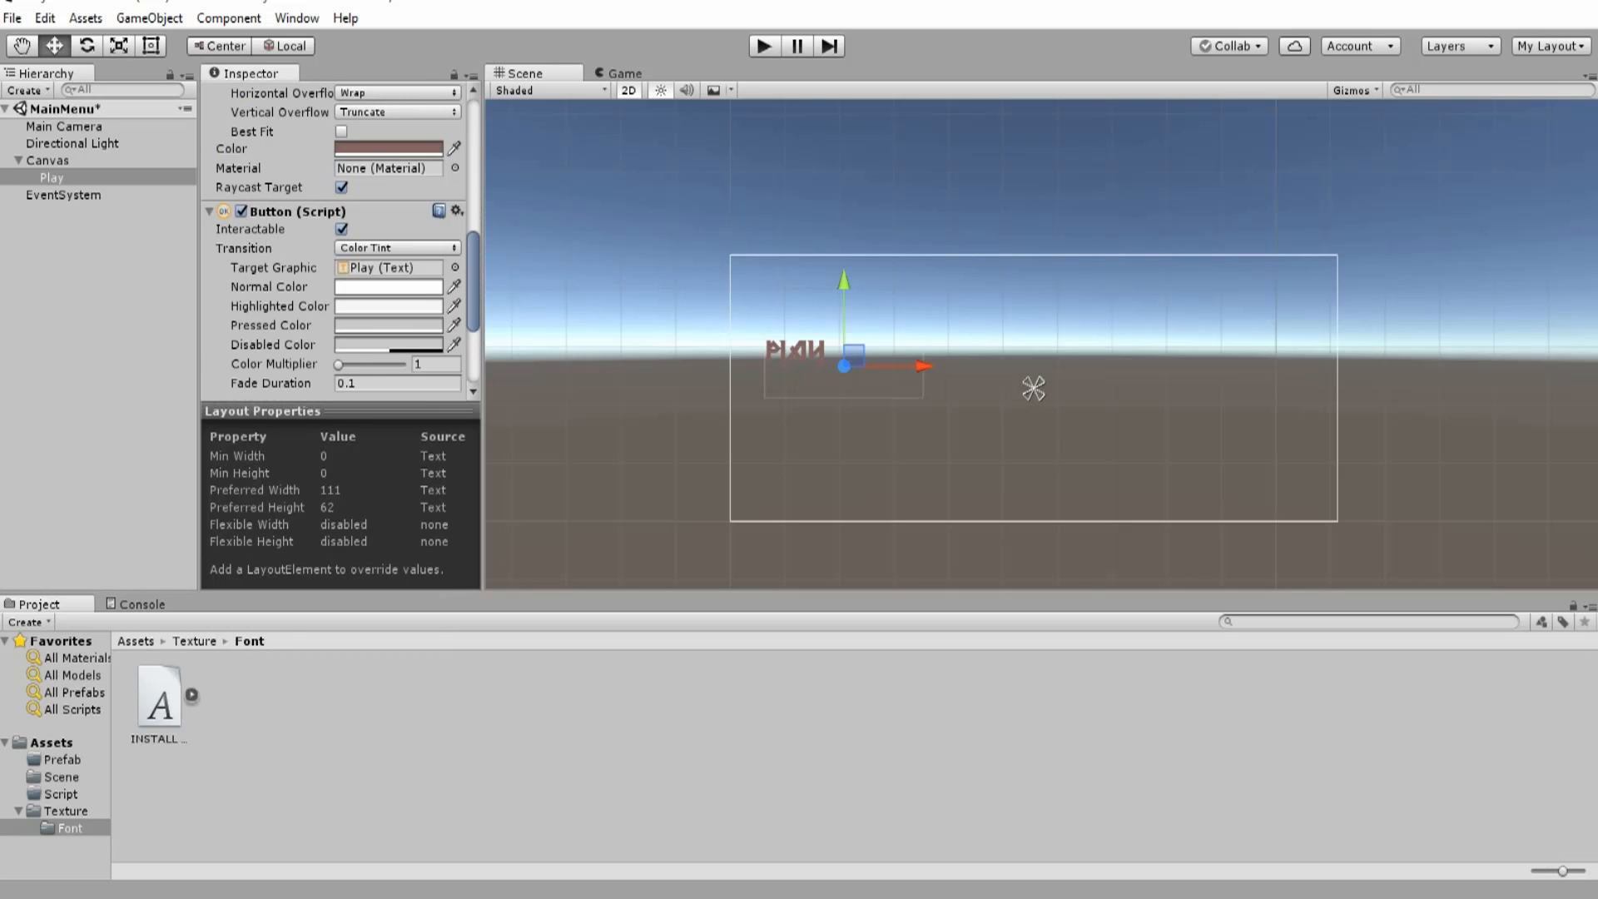
scroll(340, 241, "down", 4)
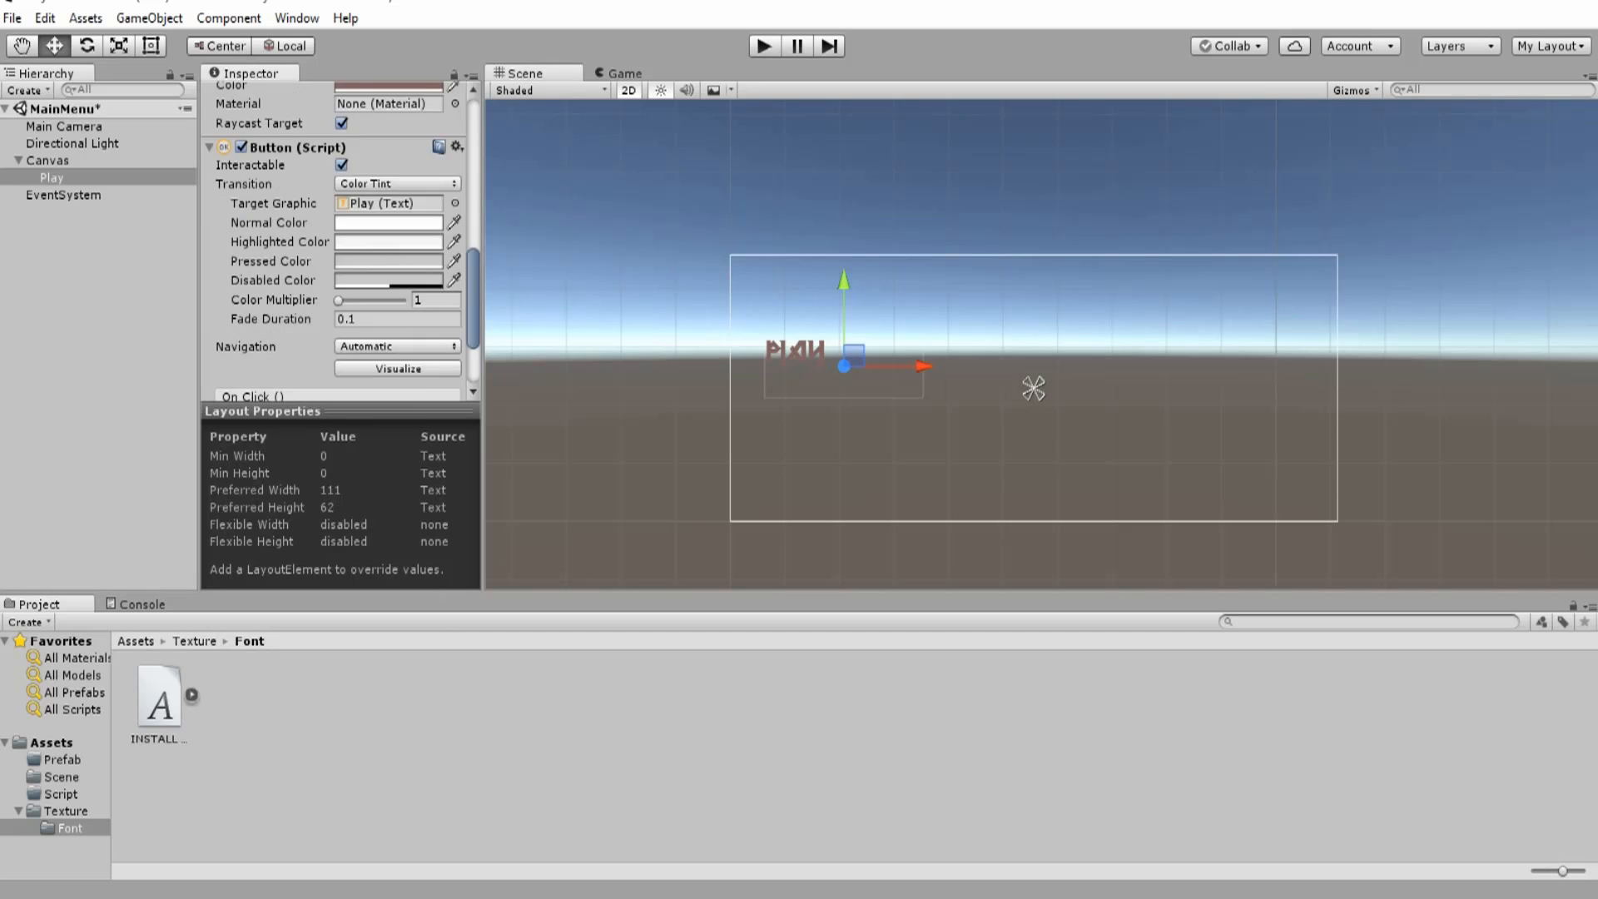
scroll(340, 241, "up", 5)
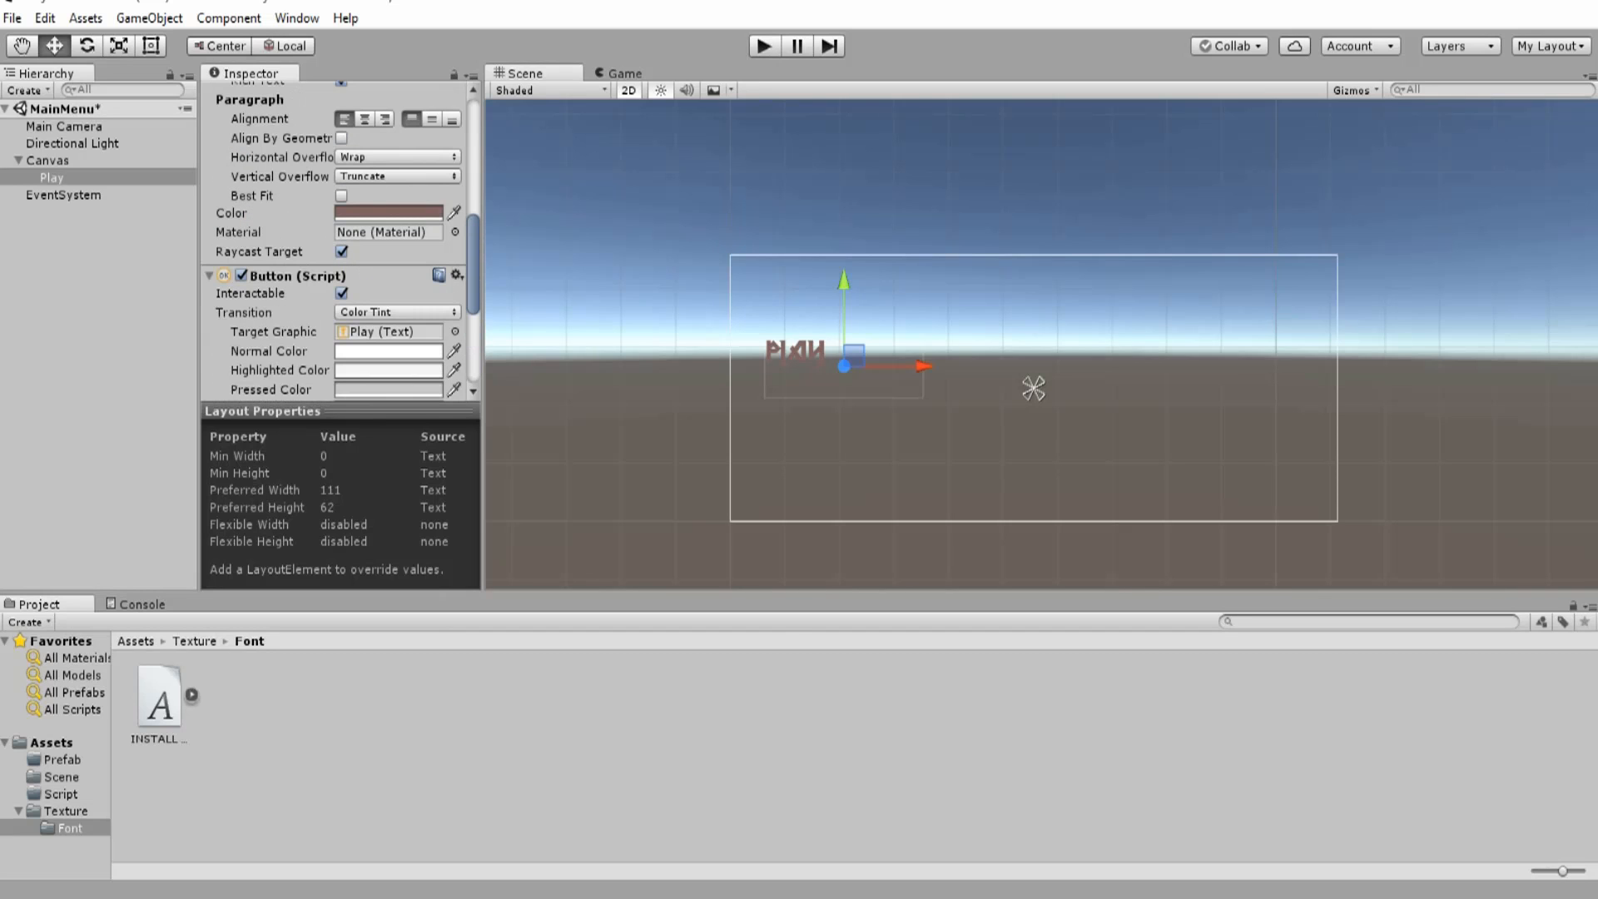
scroll(340, 242, "down", 4)
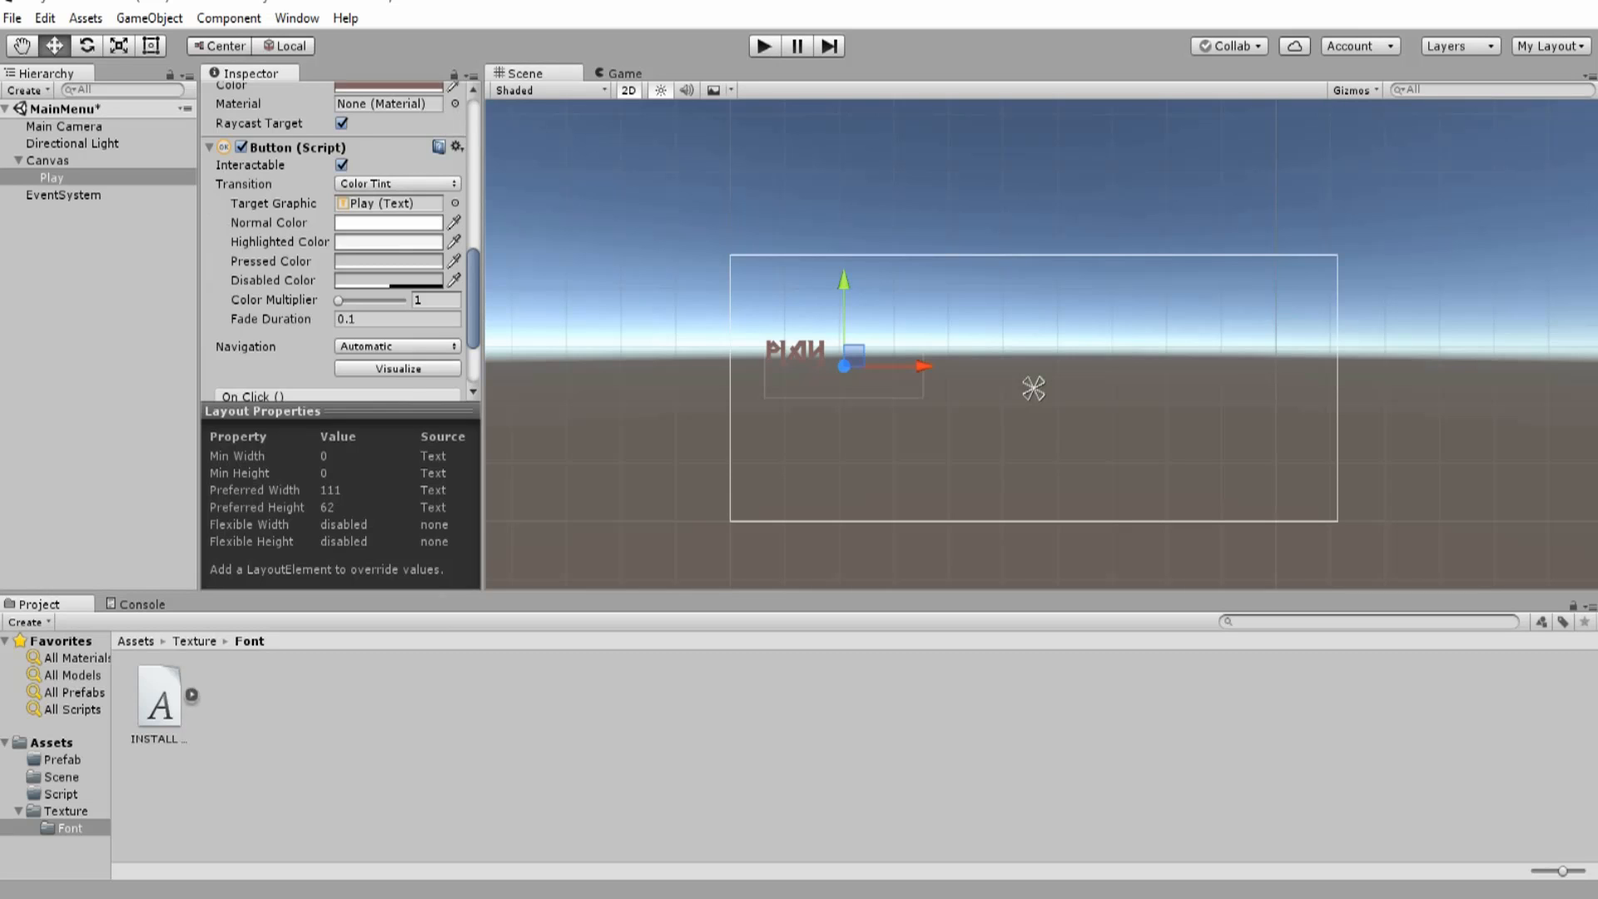
left_click(150, 18)
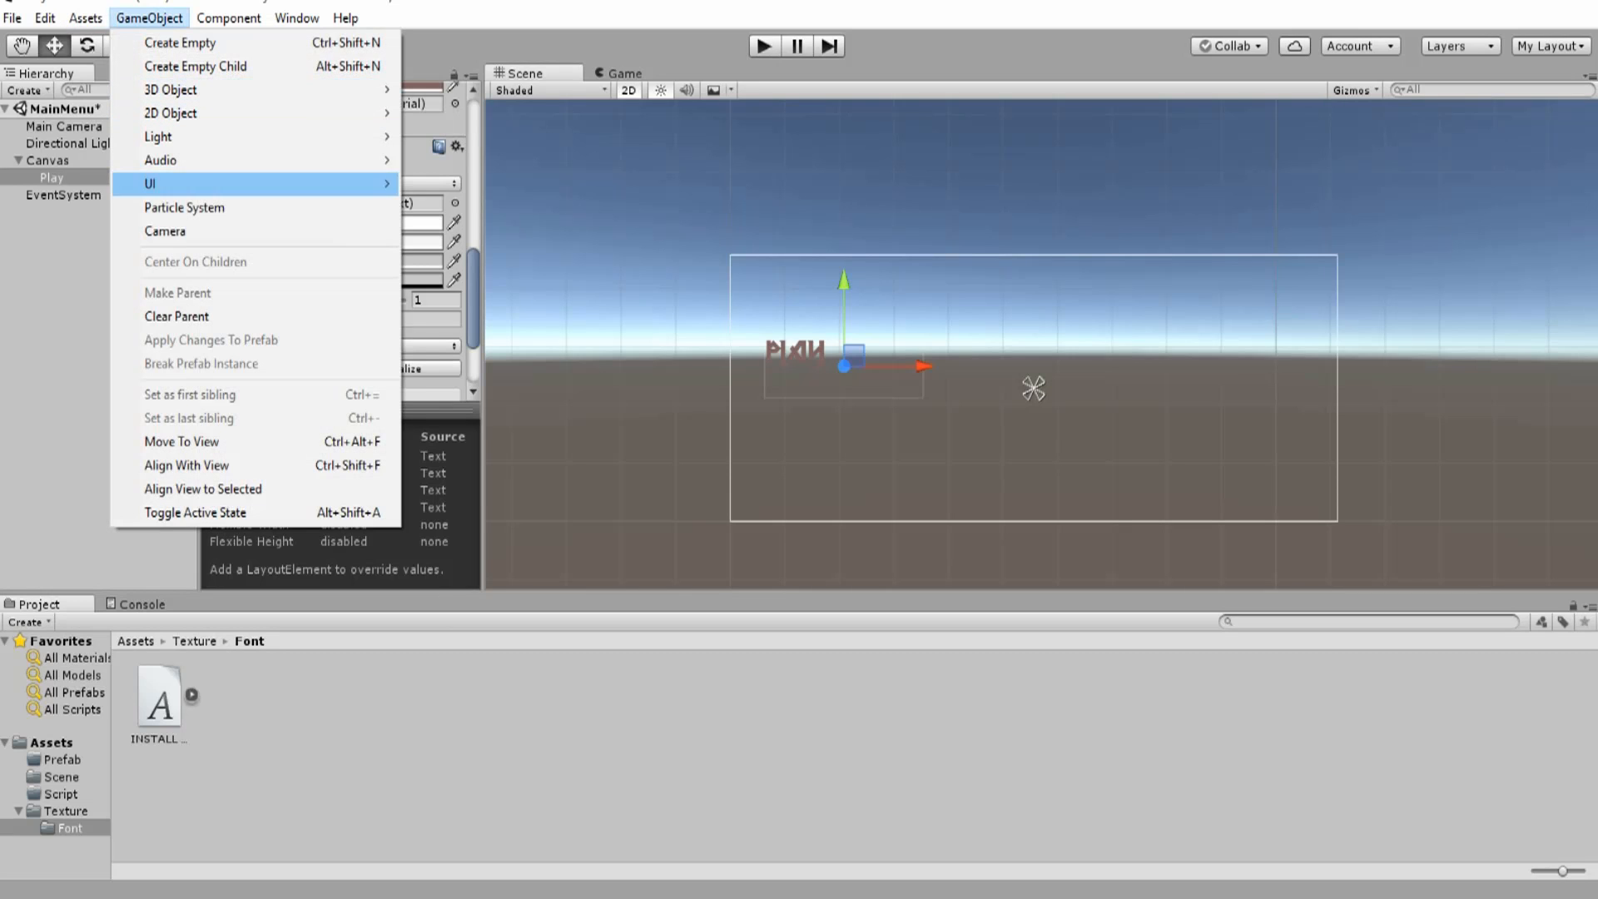
mouse_move(250, 183)
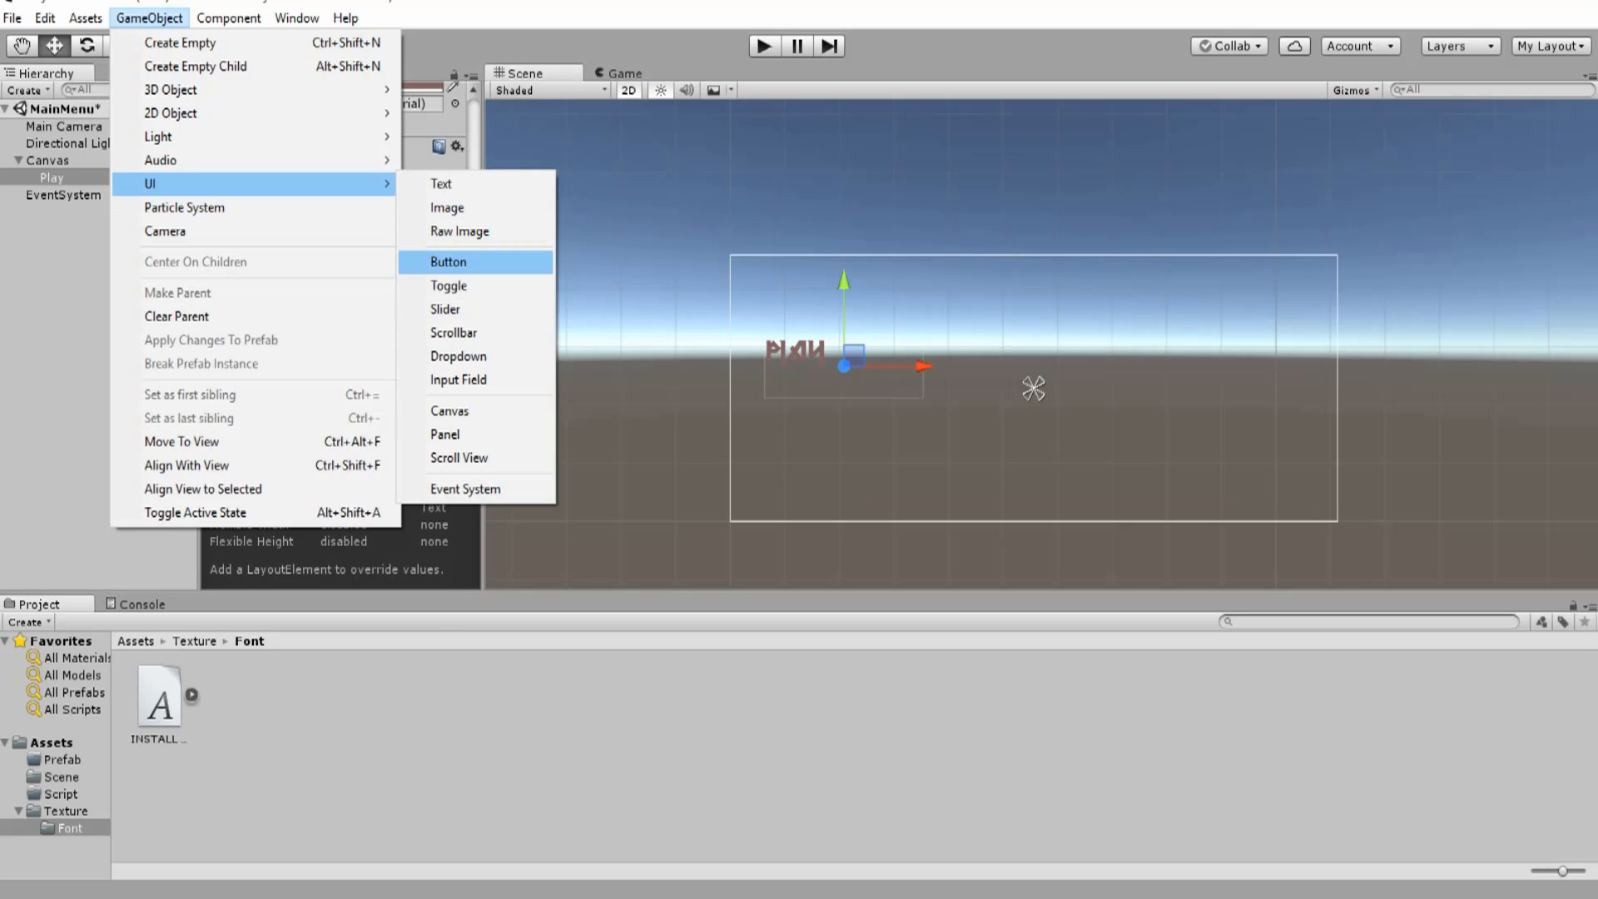
left_click(448, 261)
left_click(48, 160)
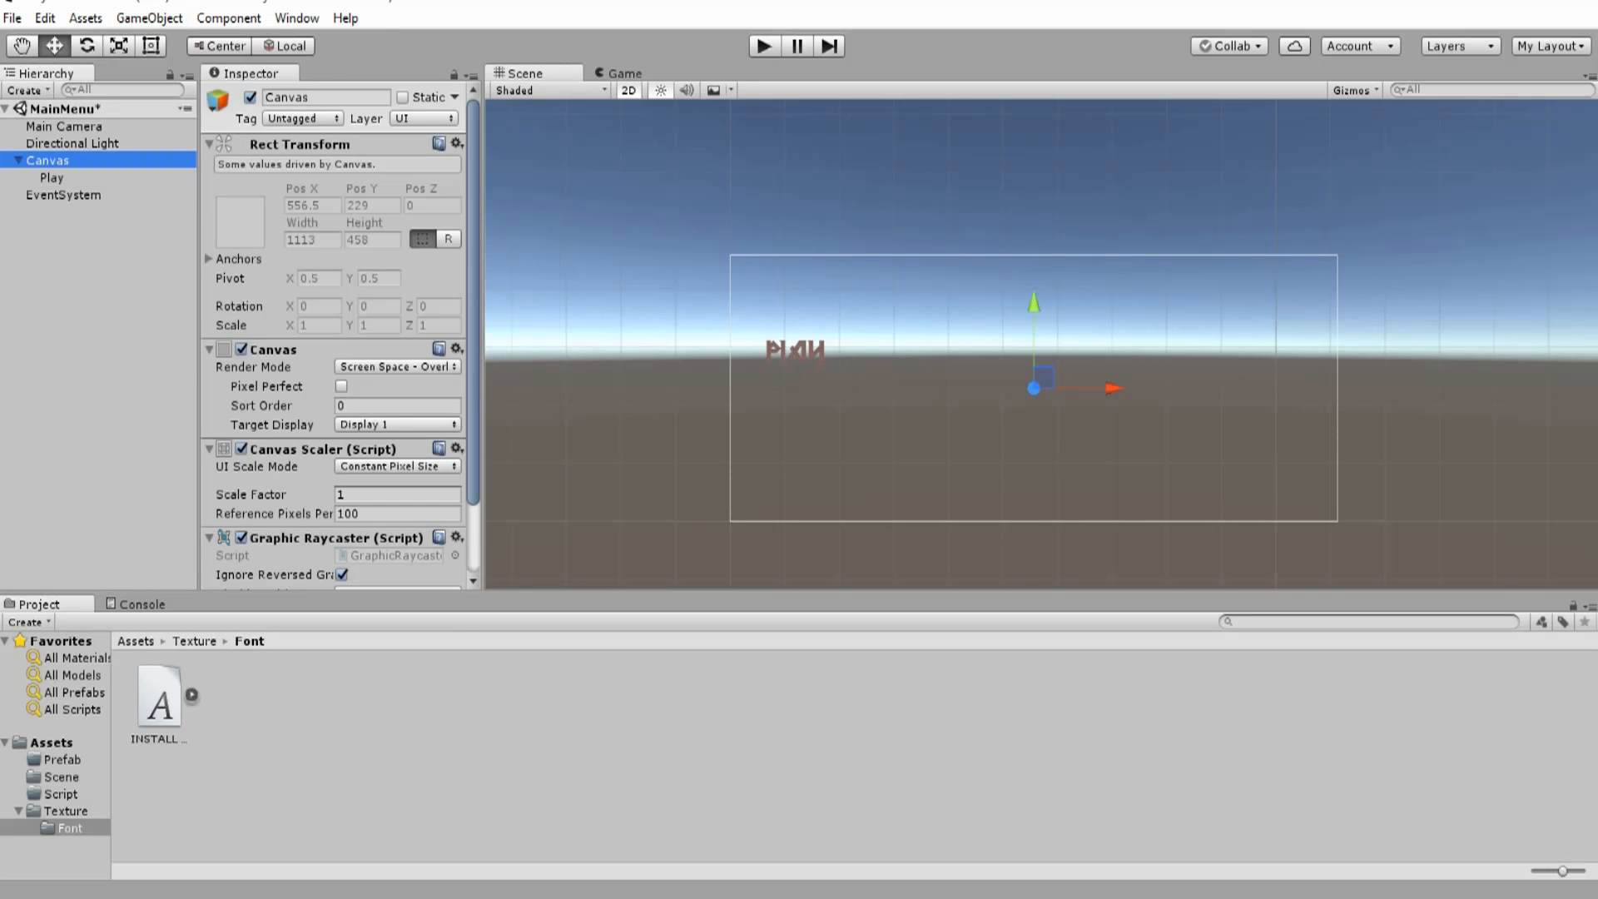
- Select the Play object again and review its Text properties together with the Button's color states and On Click list
left_click(52, 178)
scroll(337, 249, "down", 8)
scroll(337, 250, "up", 1)
scroll(337, 249, "down", 3)
scroll(337, 249, "up", 2)
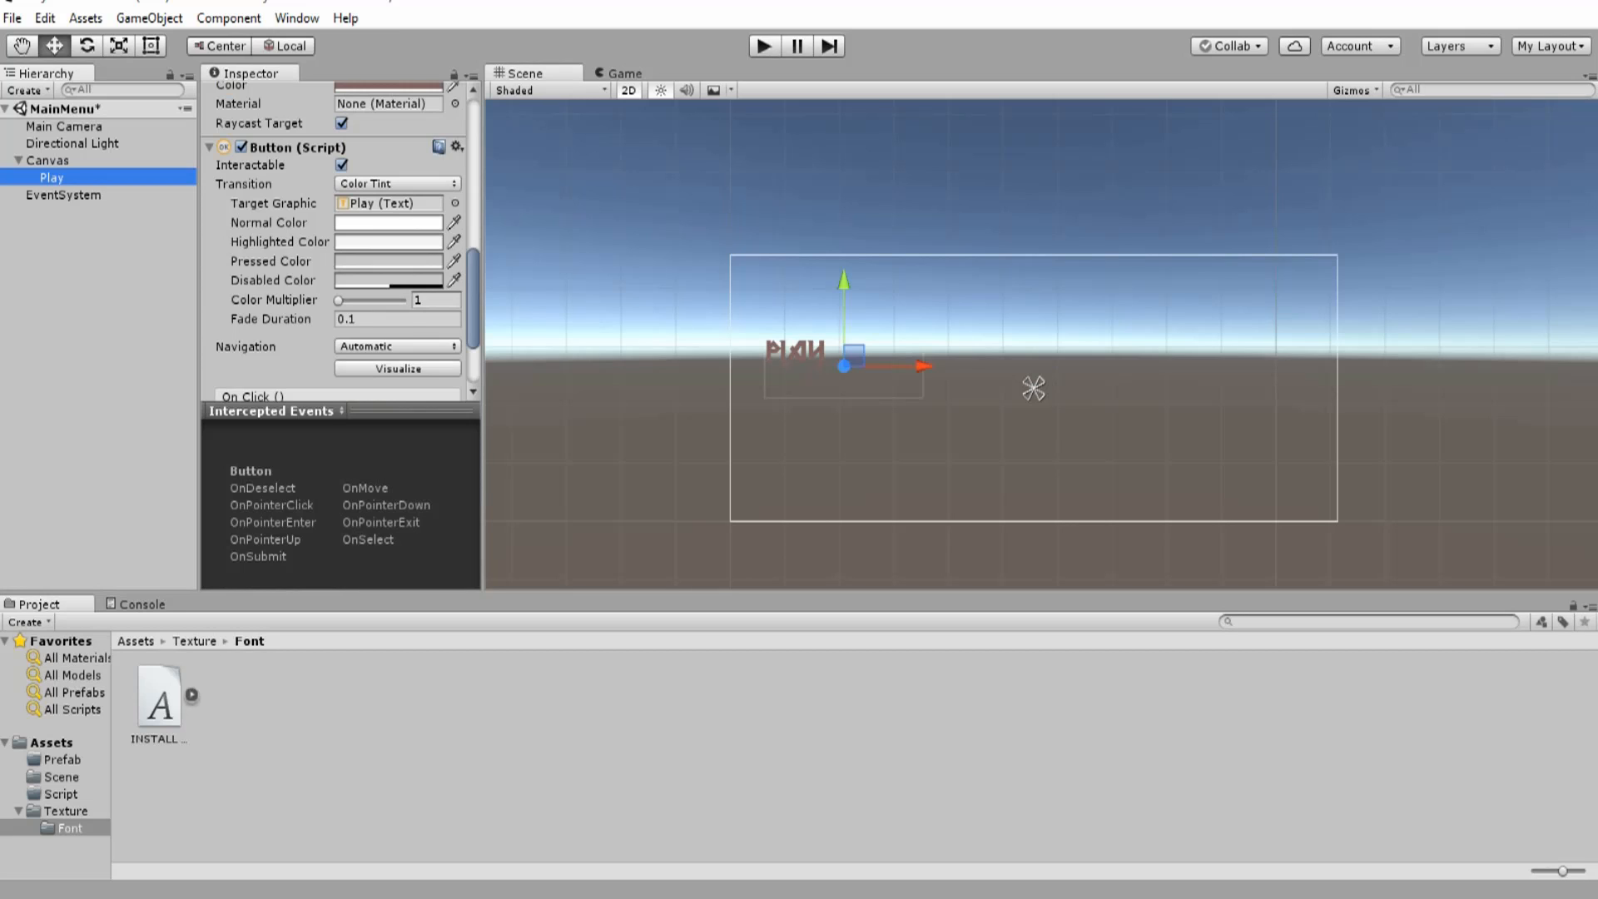
scroll(337, 249, "up", 3)
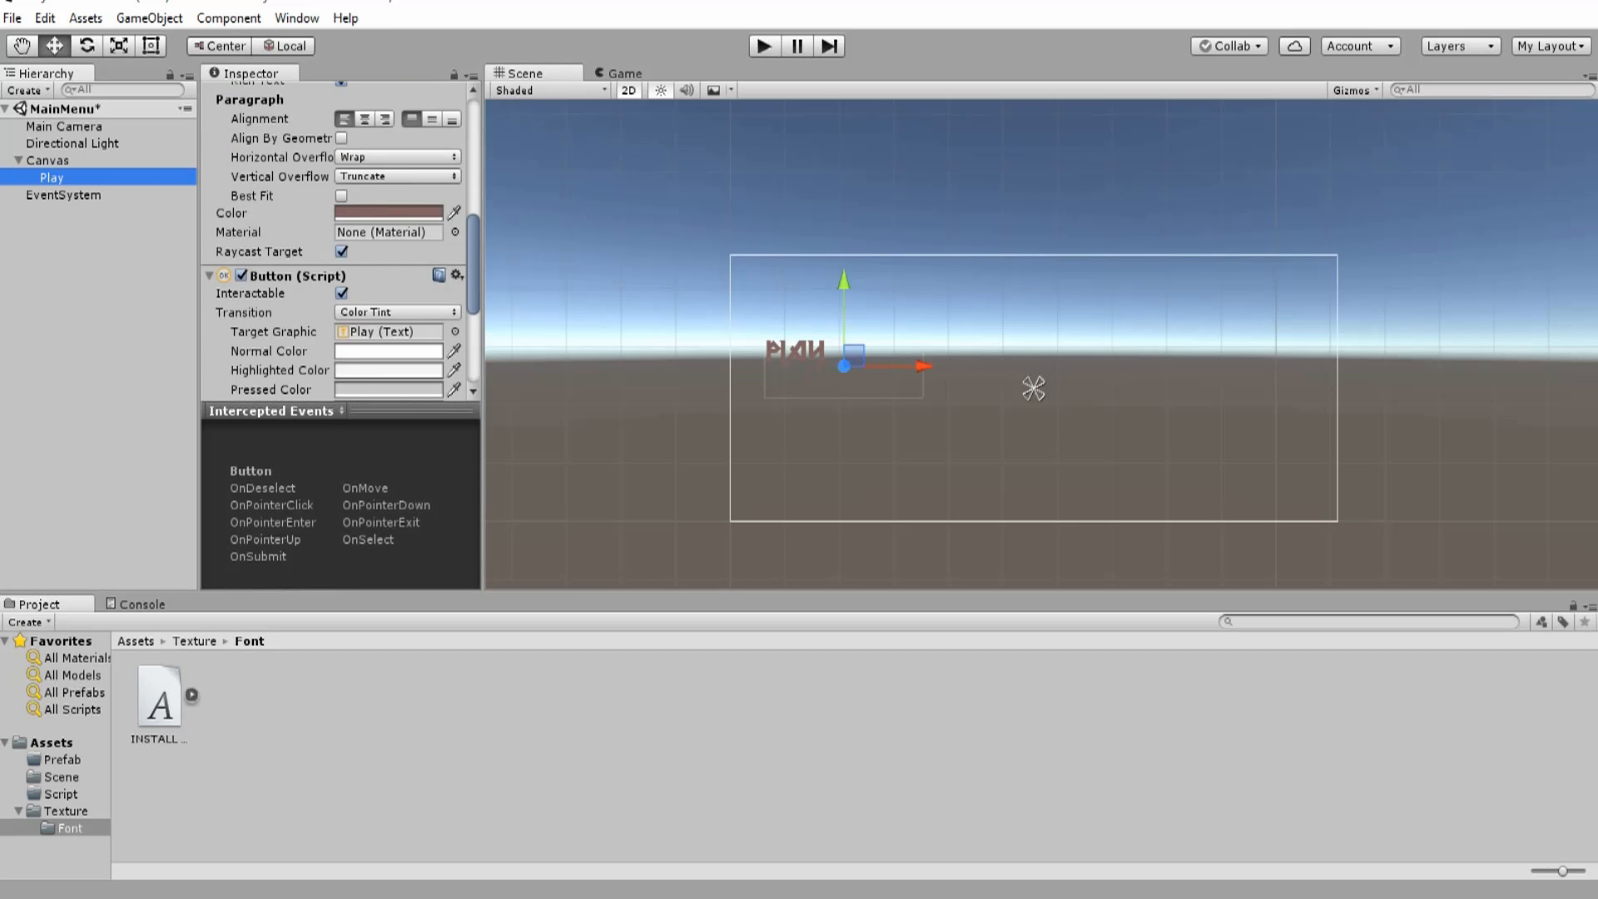
key("F2")
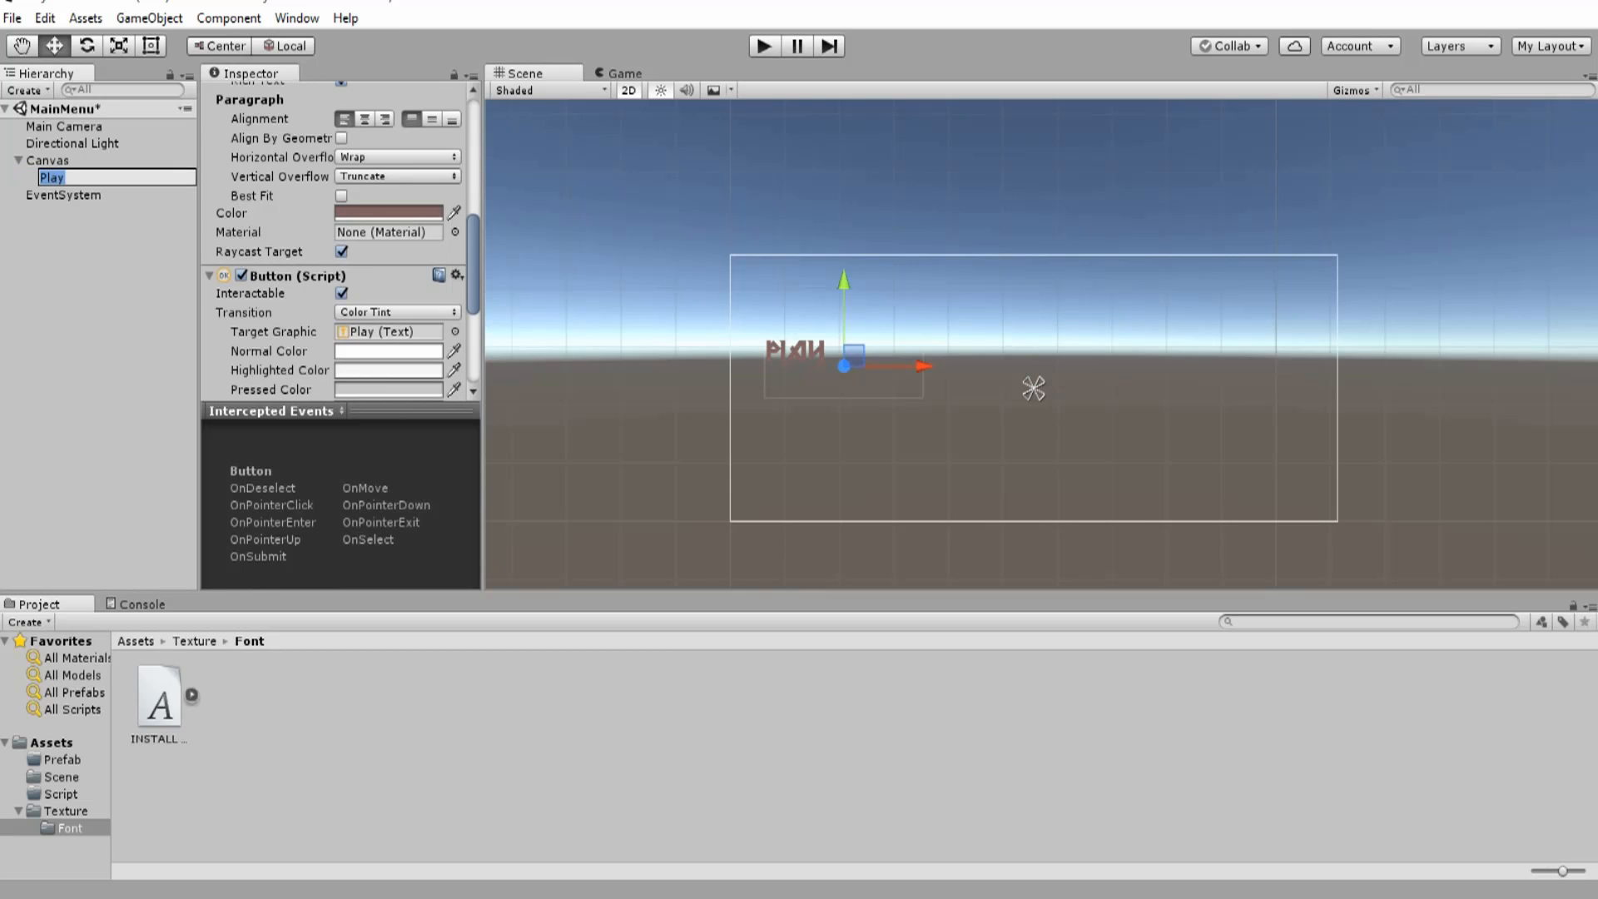
key("Return")
scroll(337, 250, "down", 6)
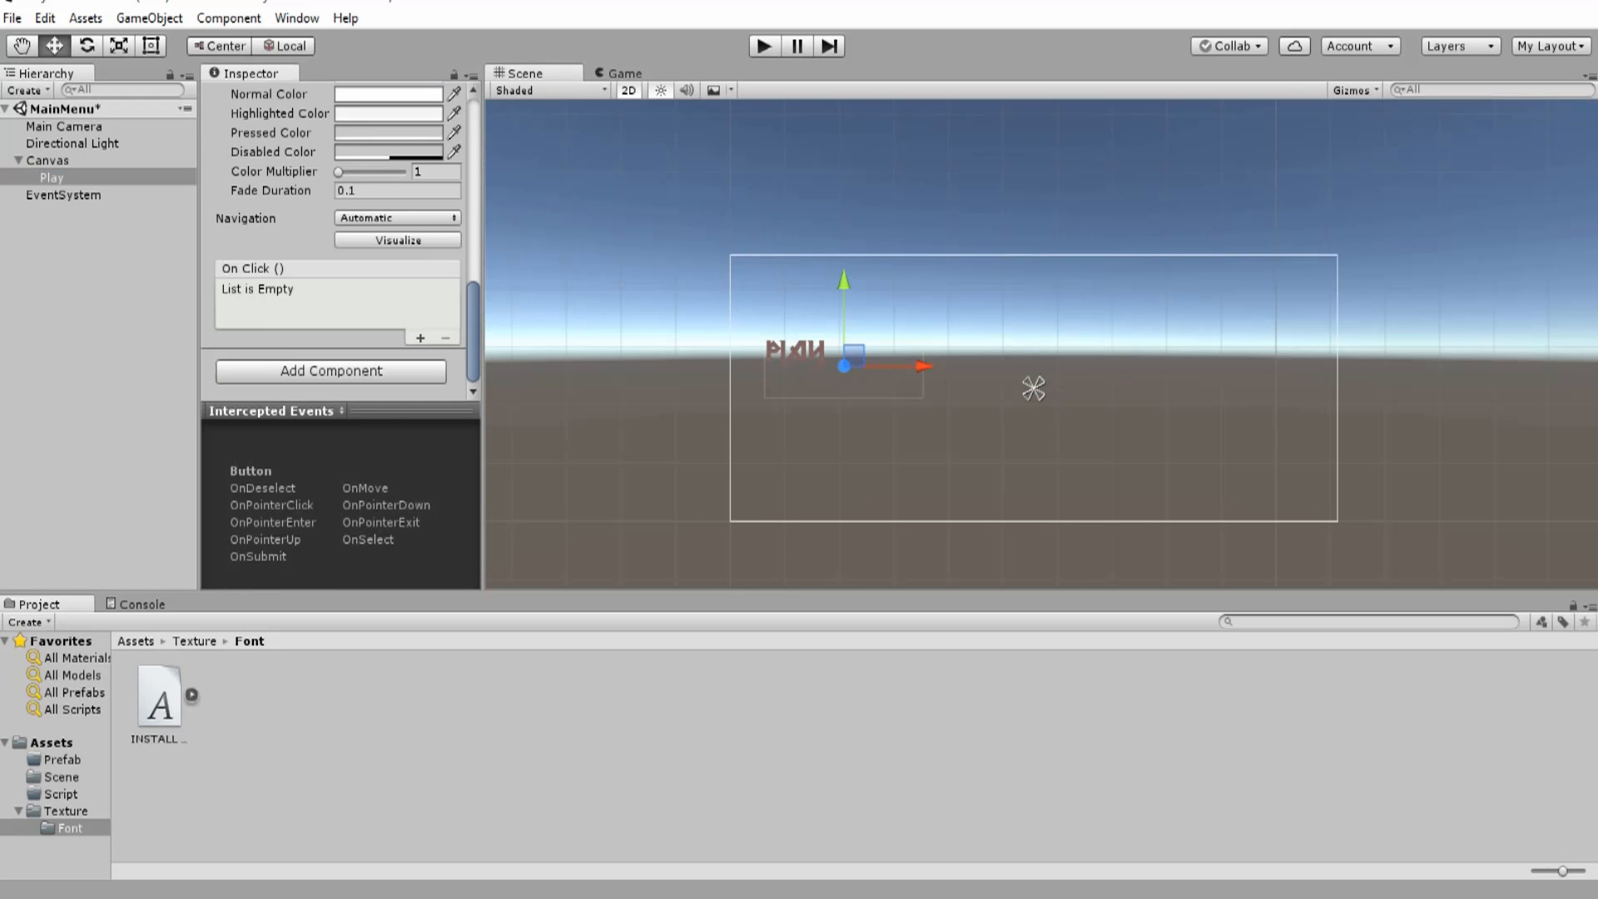
scroll(337, 241, "up", 2)
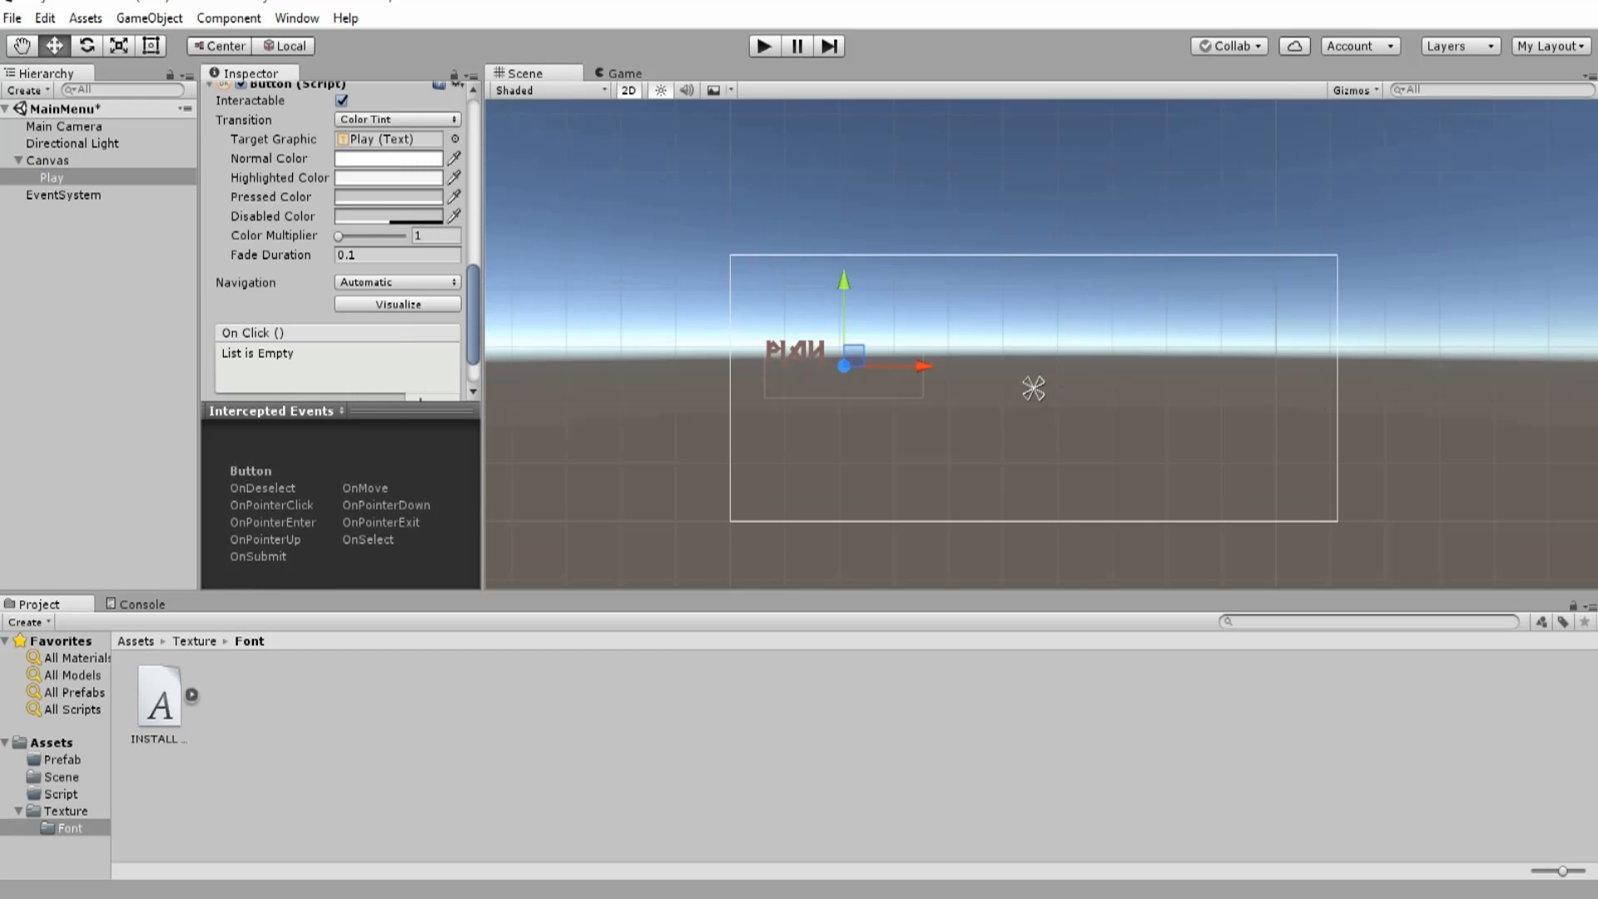
scroll(337, 241, "up", 2)
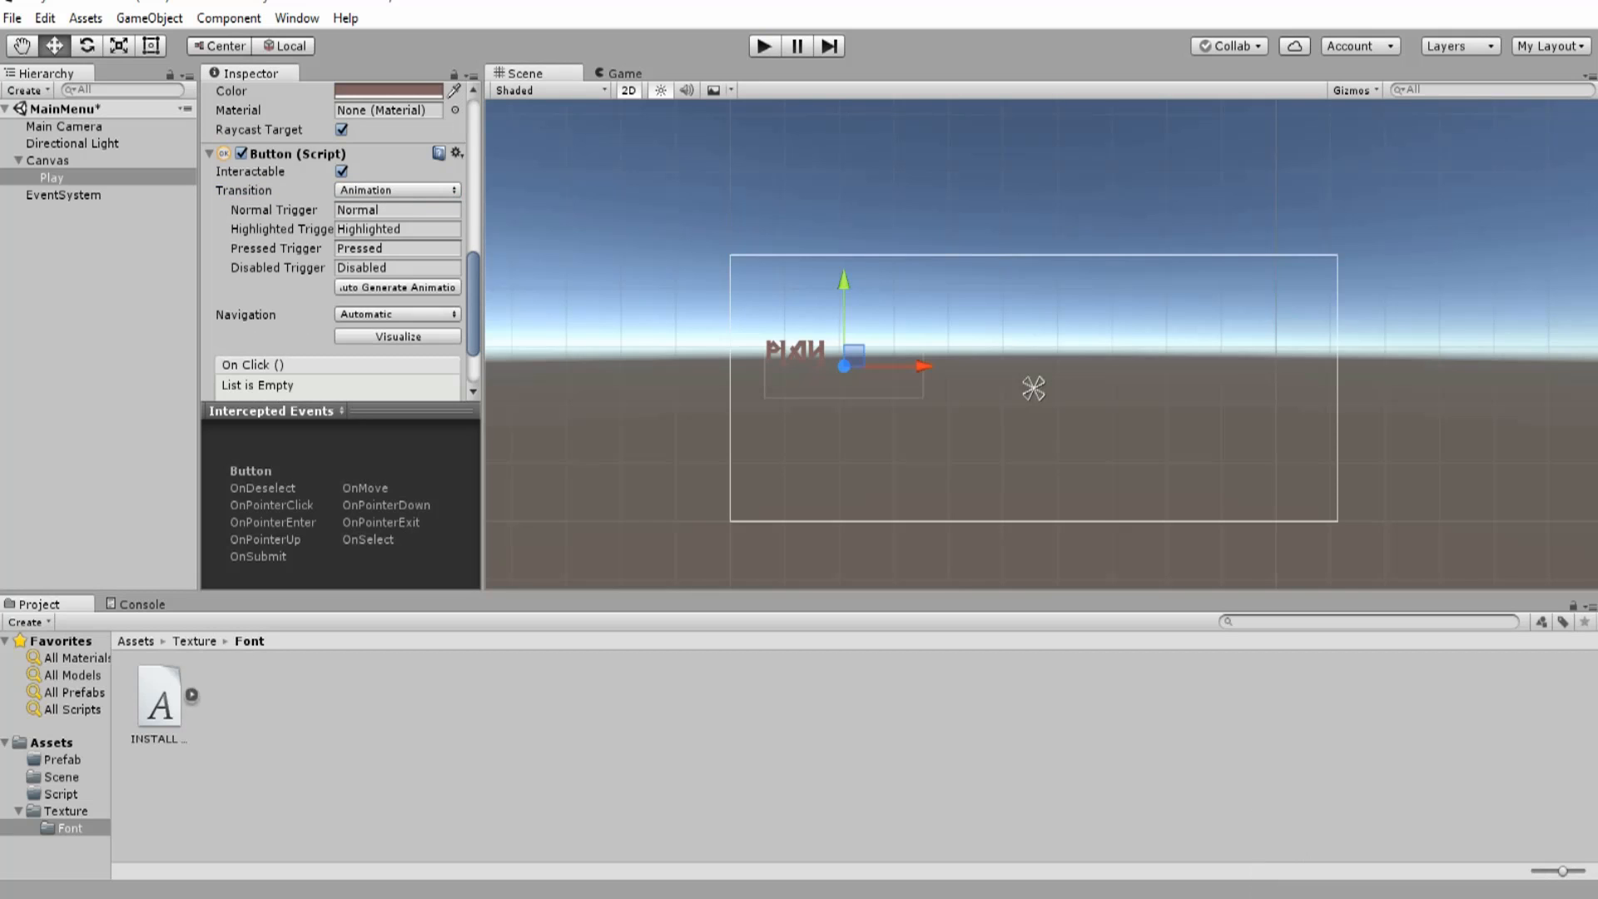
- Toggle the Play button's Interactable option off and back on, and set its Transition to Color Tint
left_click(342, 172)
left_click(397, 190)
left_click(397, 283)
left_click(341, 171)
left_click(397, 191)
left_click(366, 238)
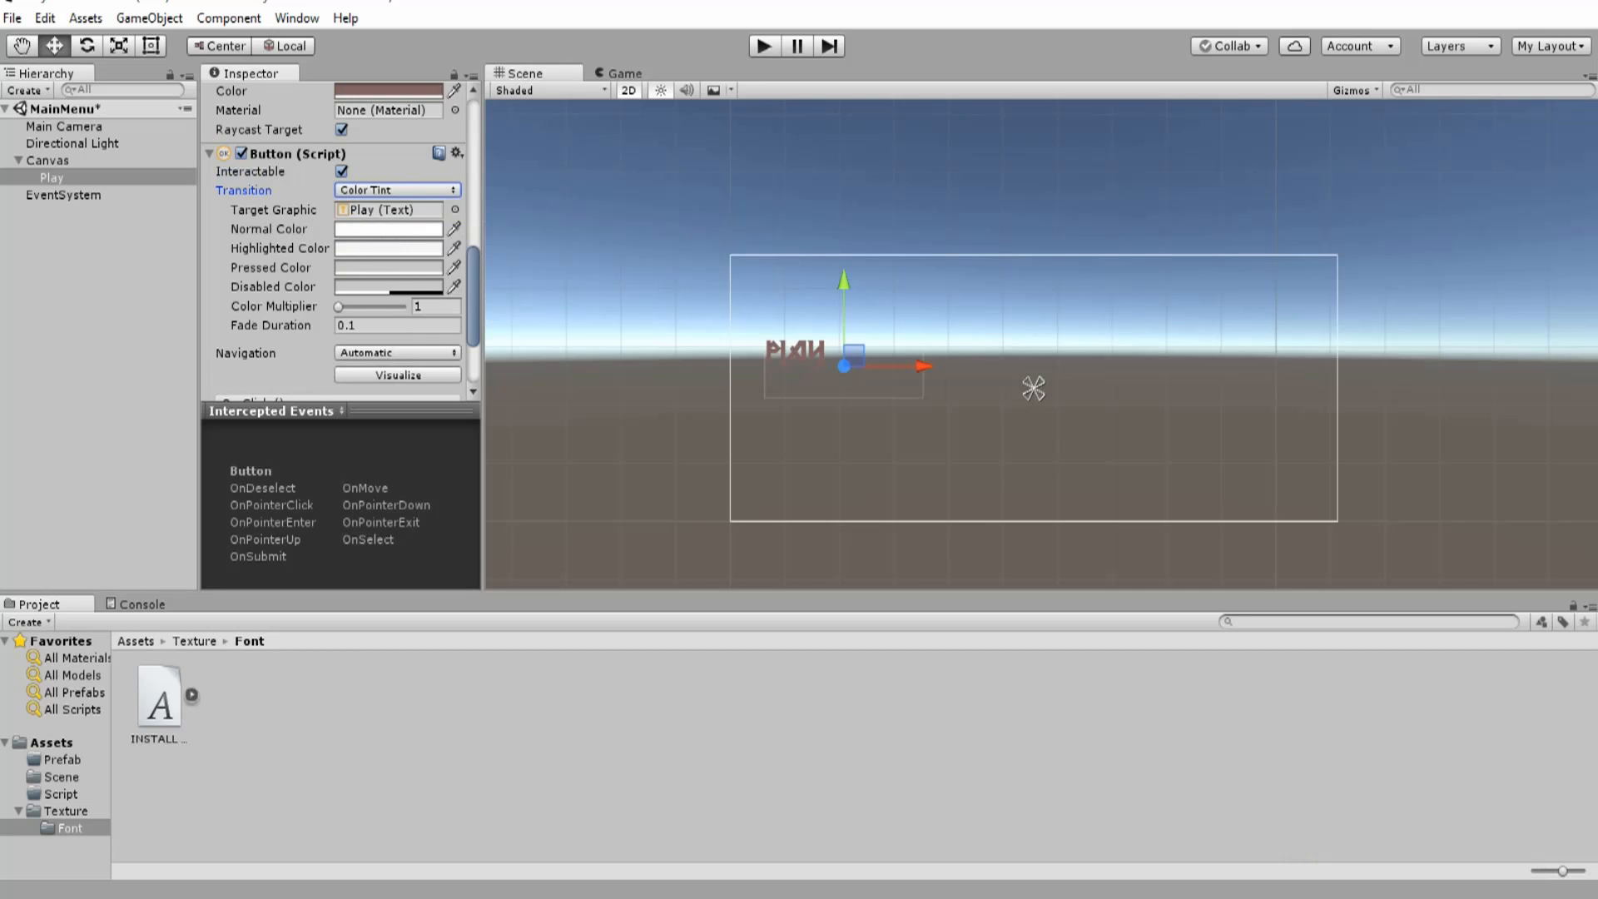
- Review the Play button's On Click list and collapse the Canvas in the Hierarchy
scroll(333, 249, "down", 3)
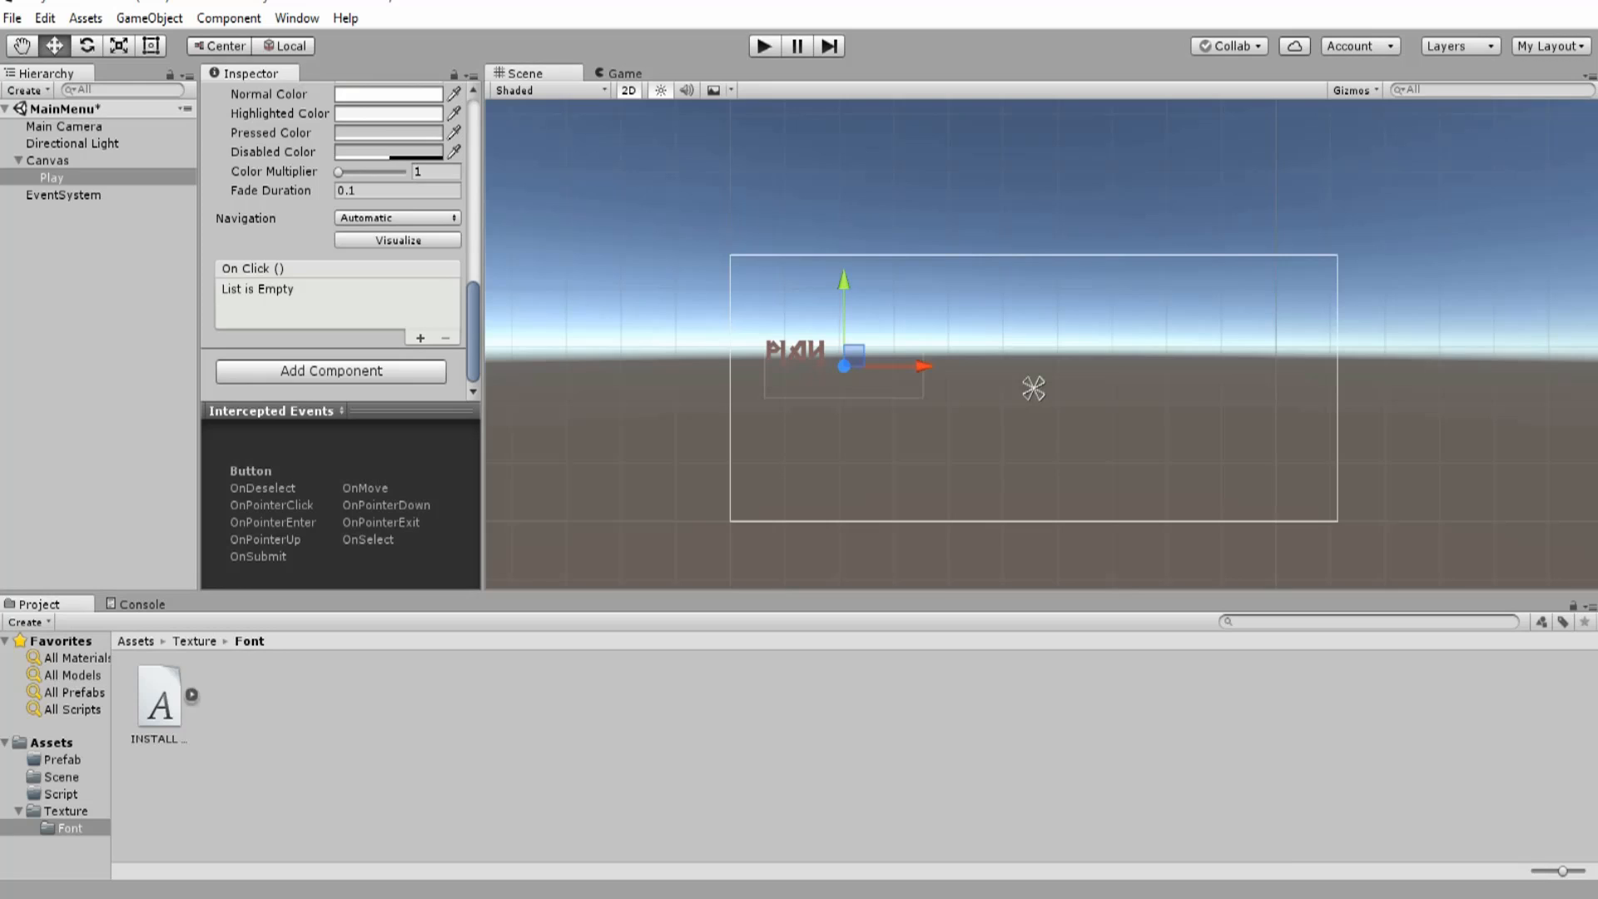
left_click(19, 161)
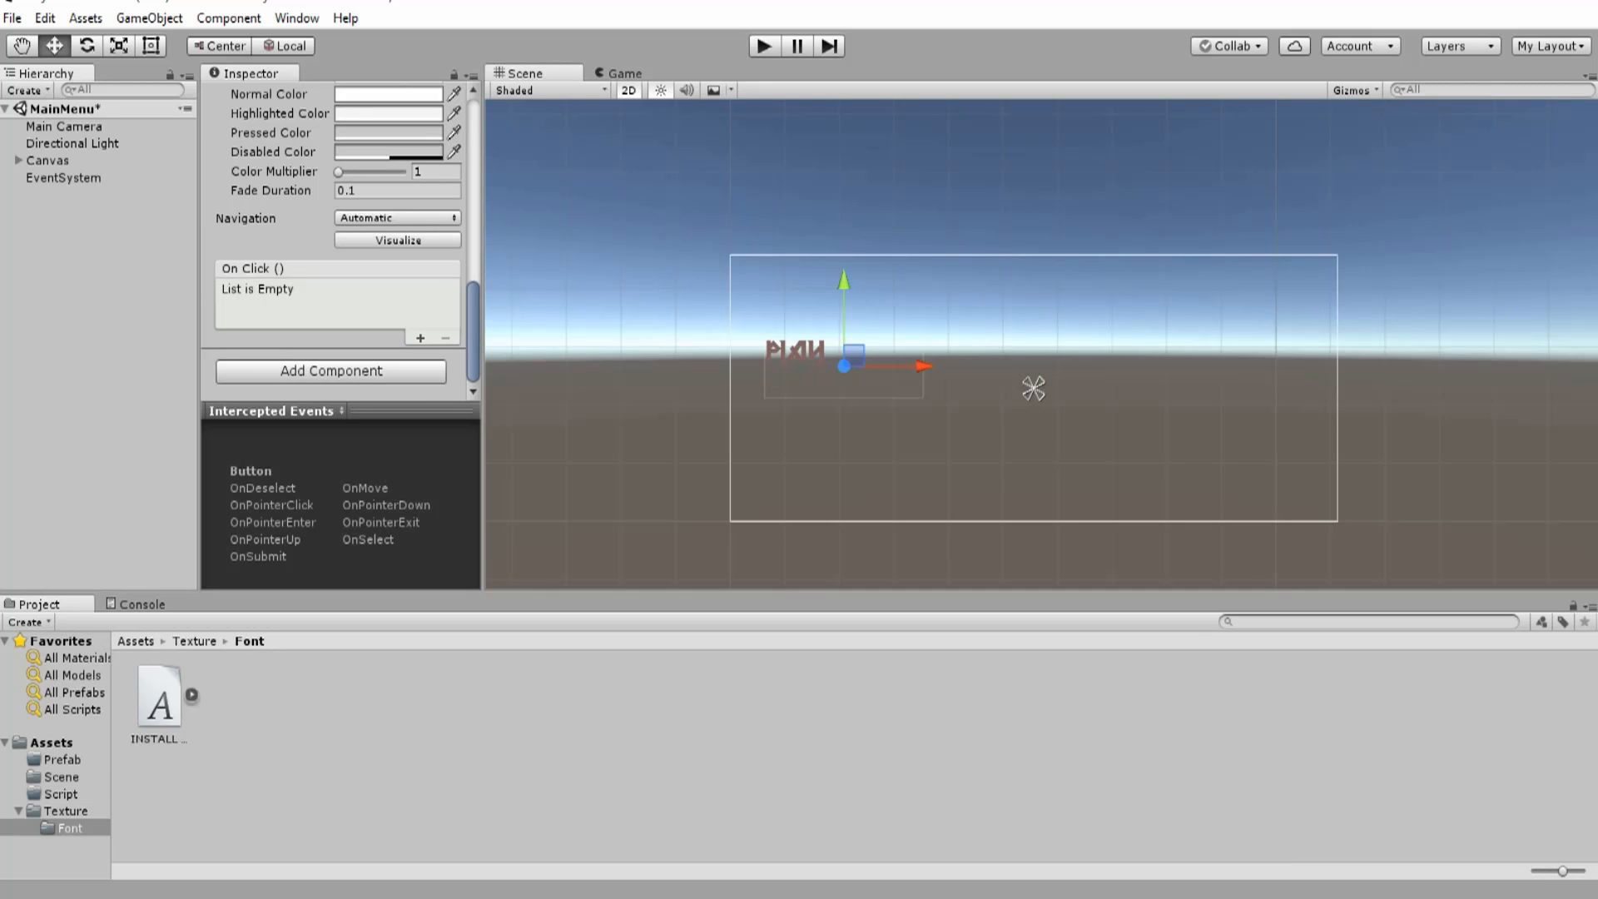
- Create a new scene named Choose GameMod in the Scene folder
left_click(61, 777)
right_click(292, 761)
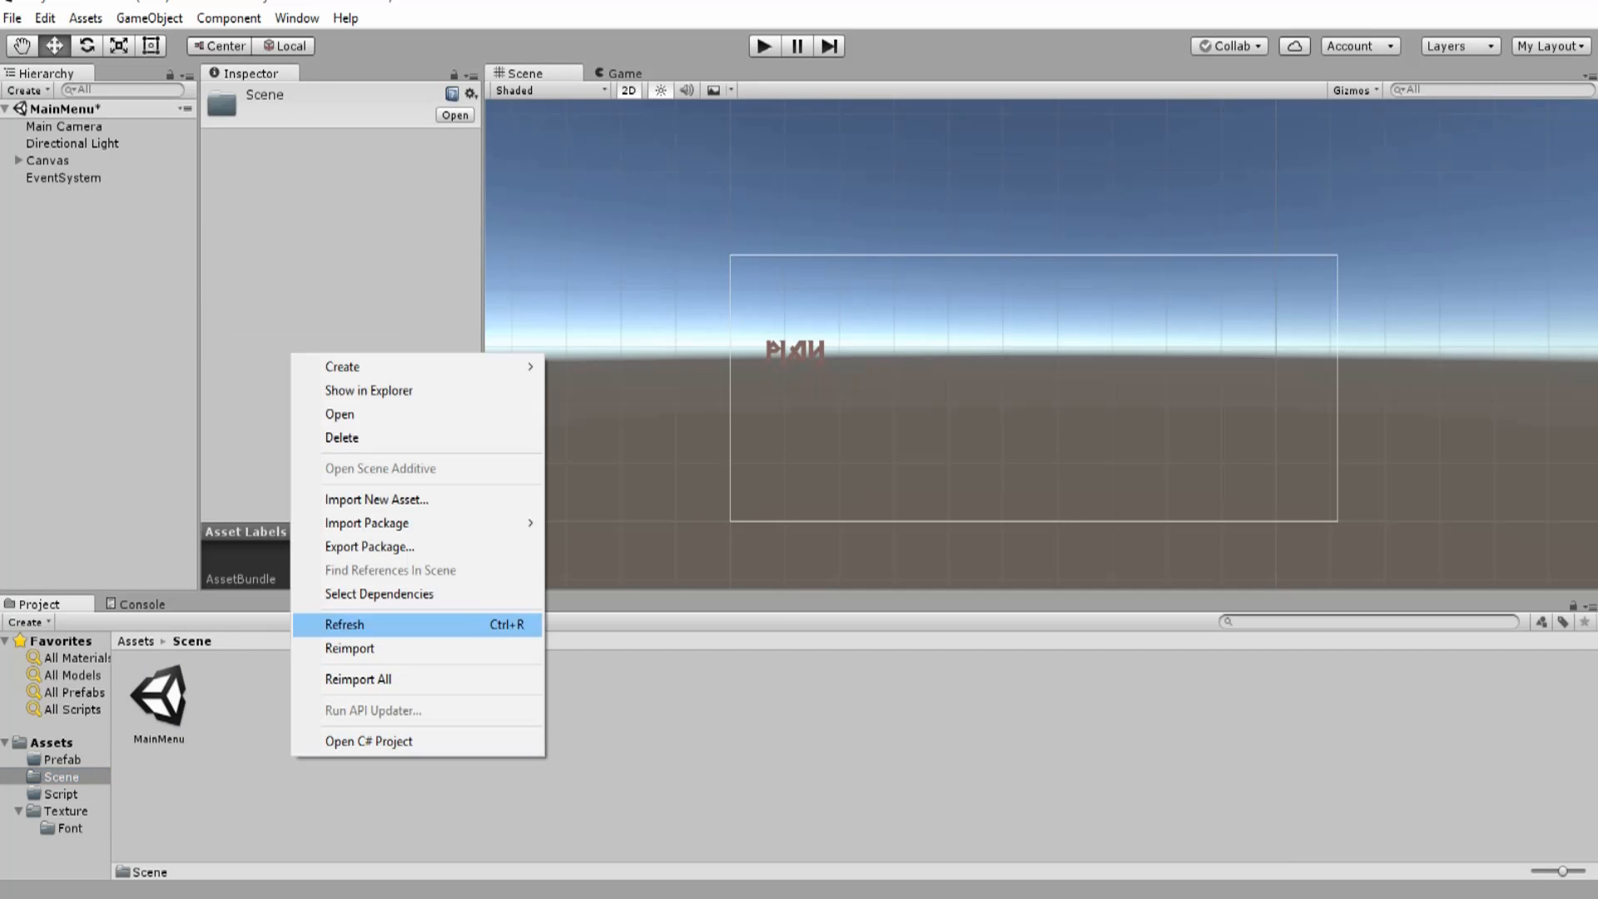
mouse_move(342, 367)
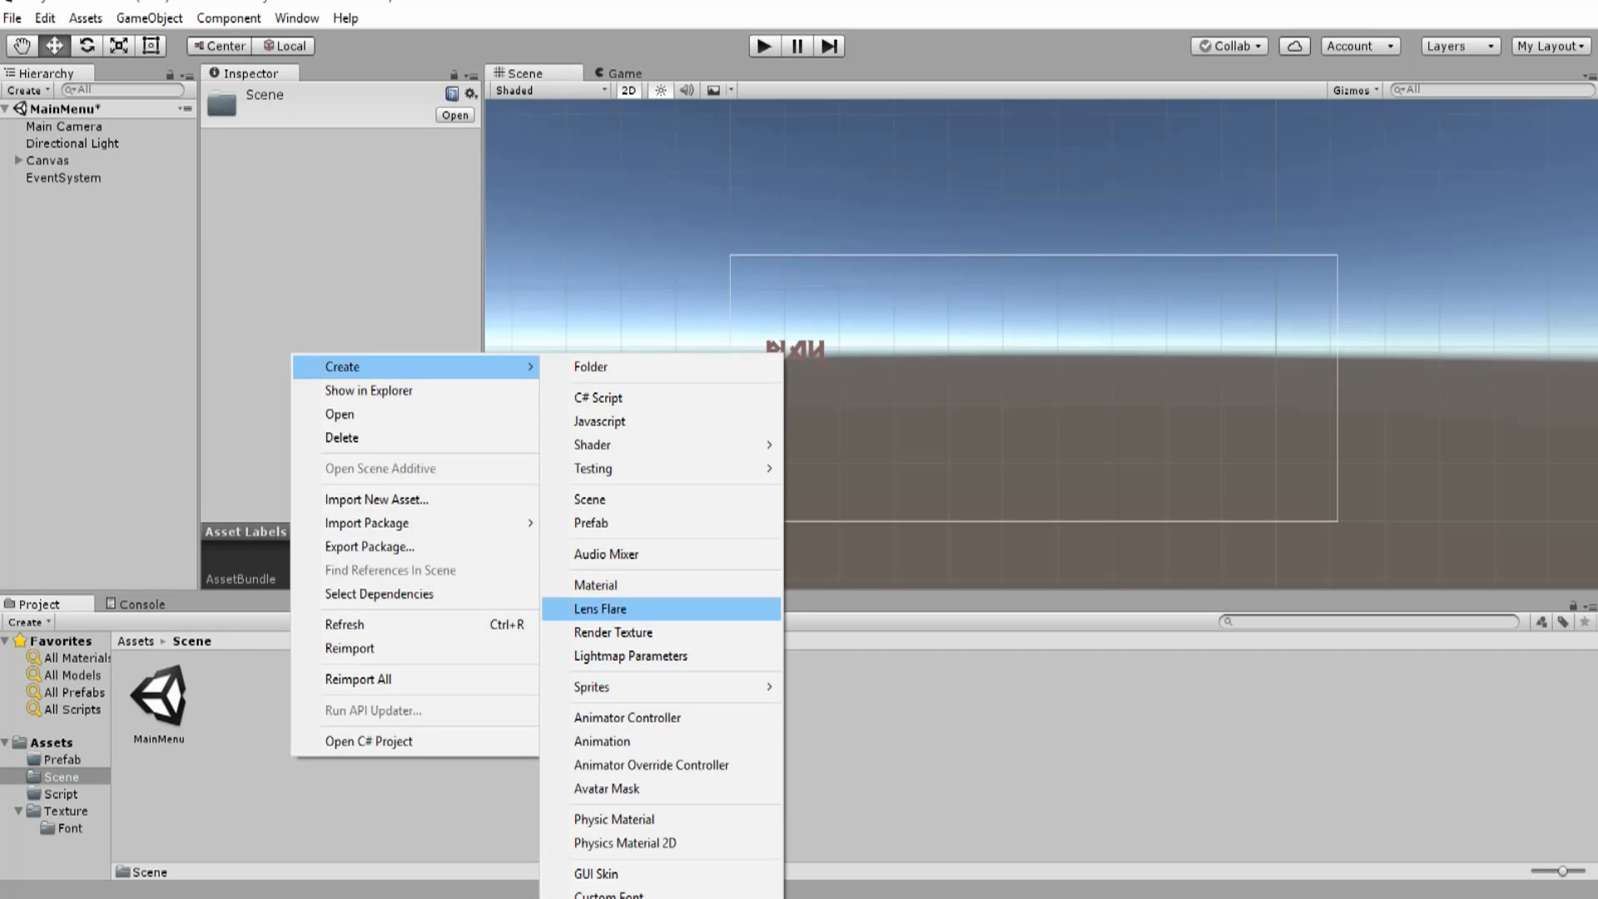
left_click(589, 499)
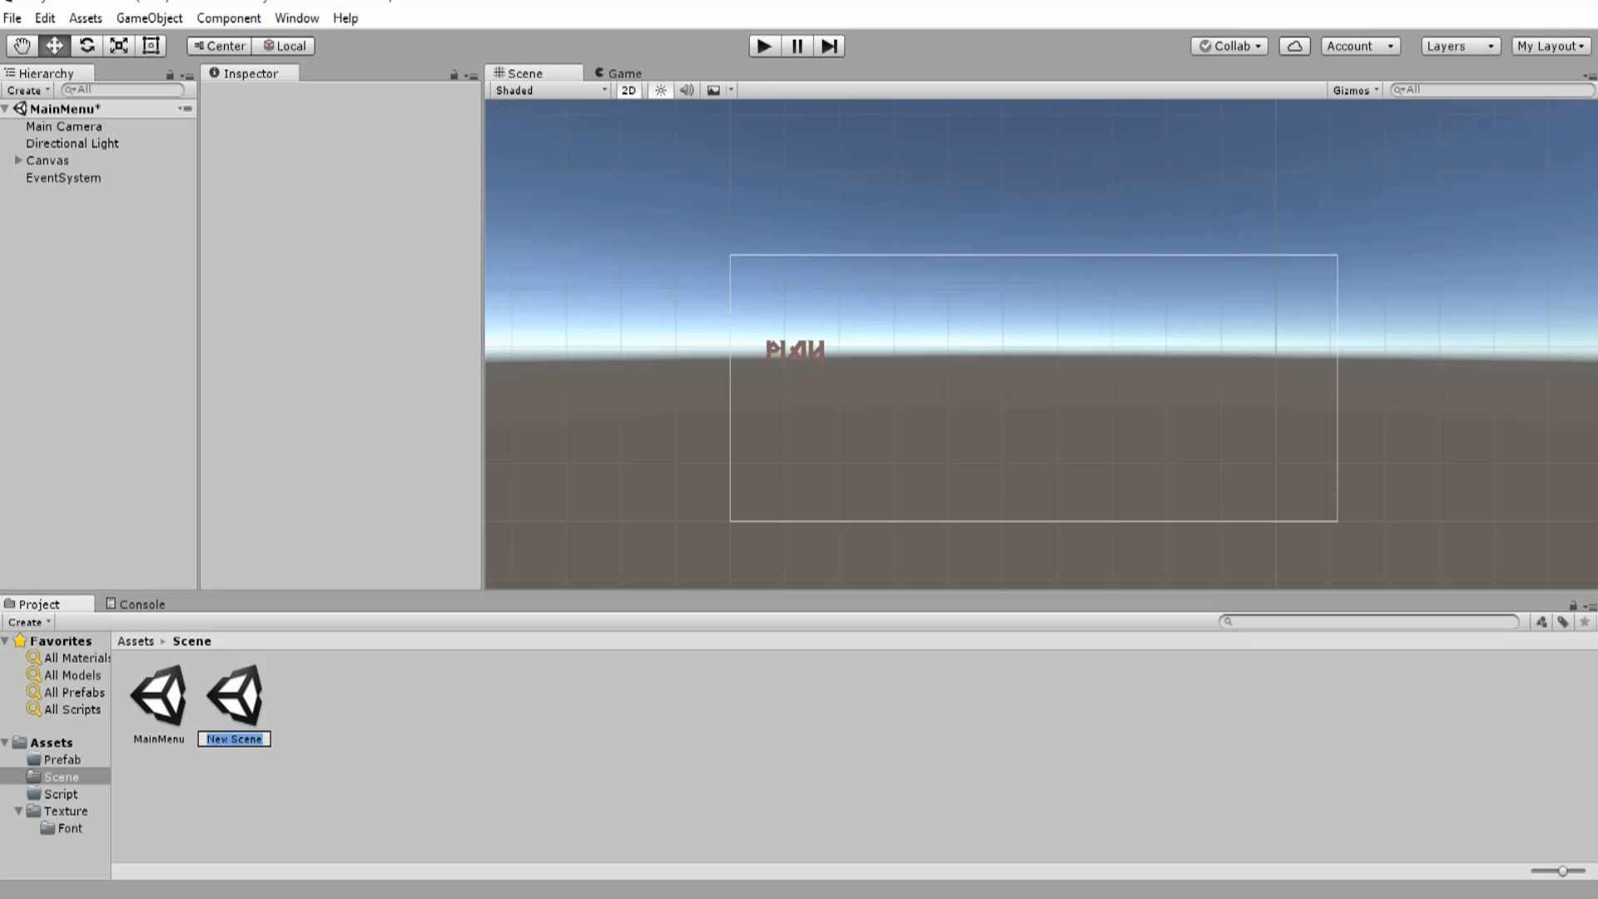
type("Choose")
type(" Mod")
key("BackSpace")
key("BackSpace")
key("BackSpace")
type("Games")
key("BackSpace")
type("Mod")
key("Return")
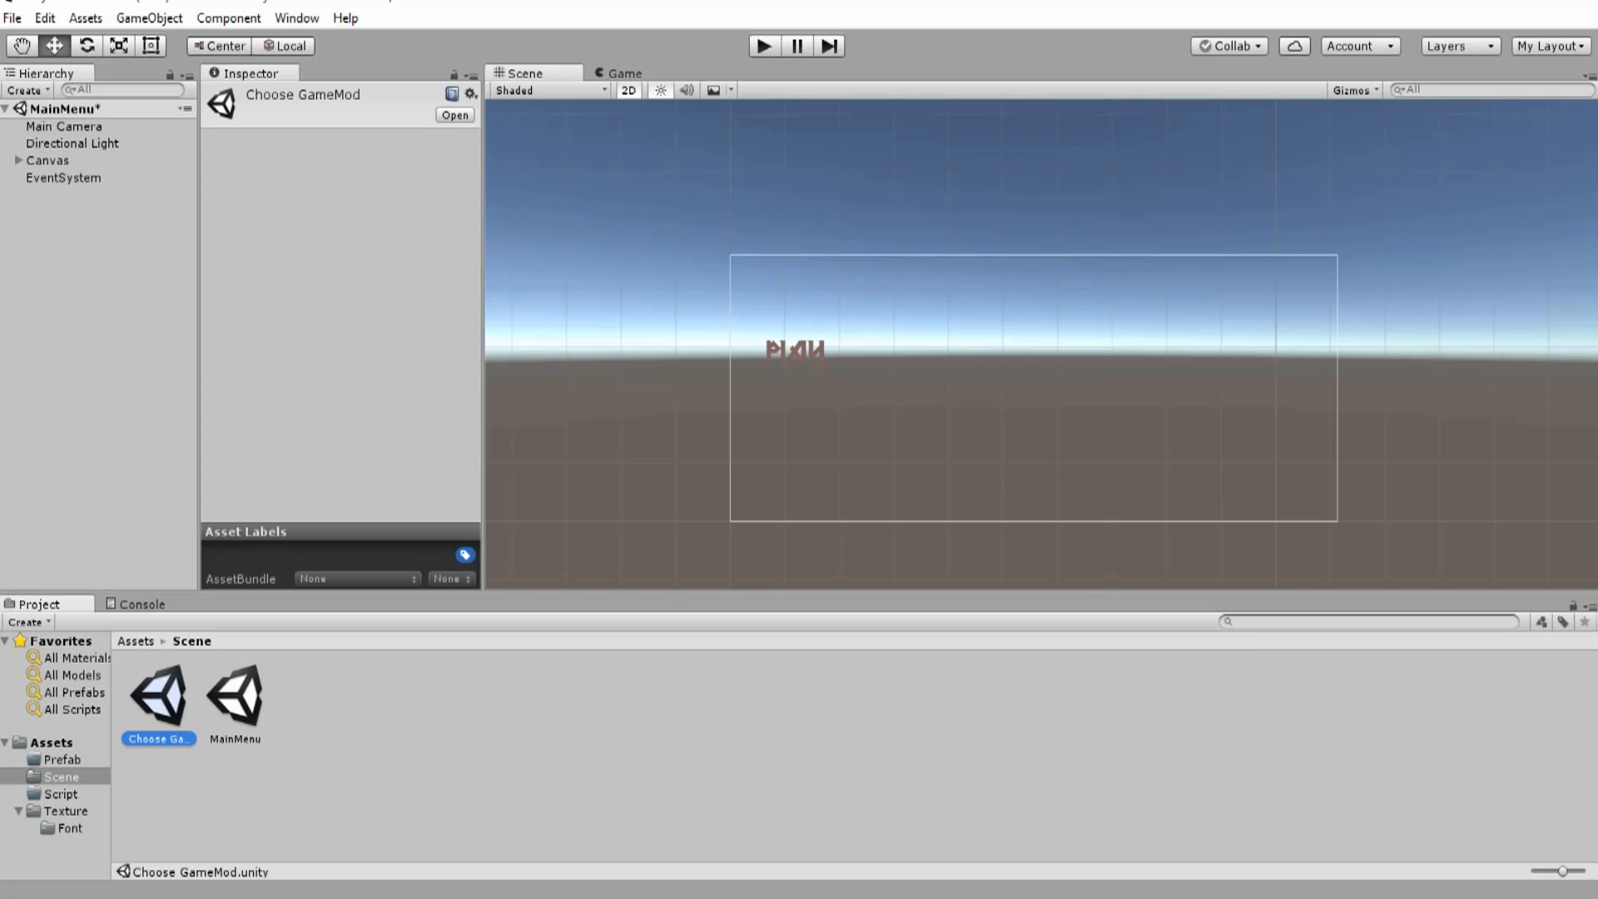
- Create a Javascript file named MenuScriptEditor in the Script folder
left_click(60, 794)
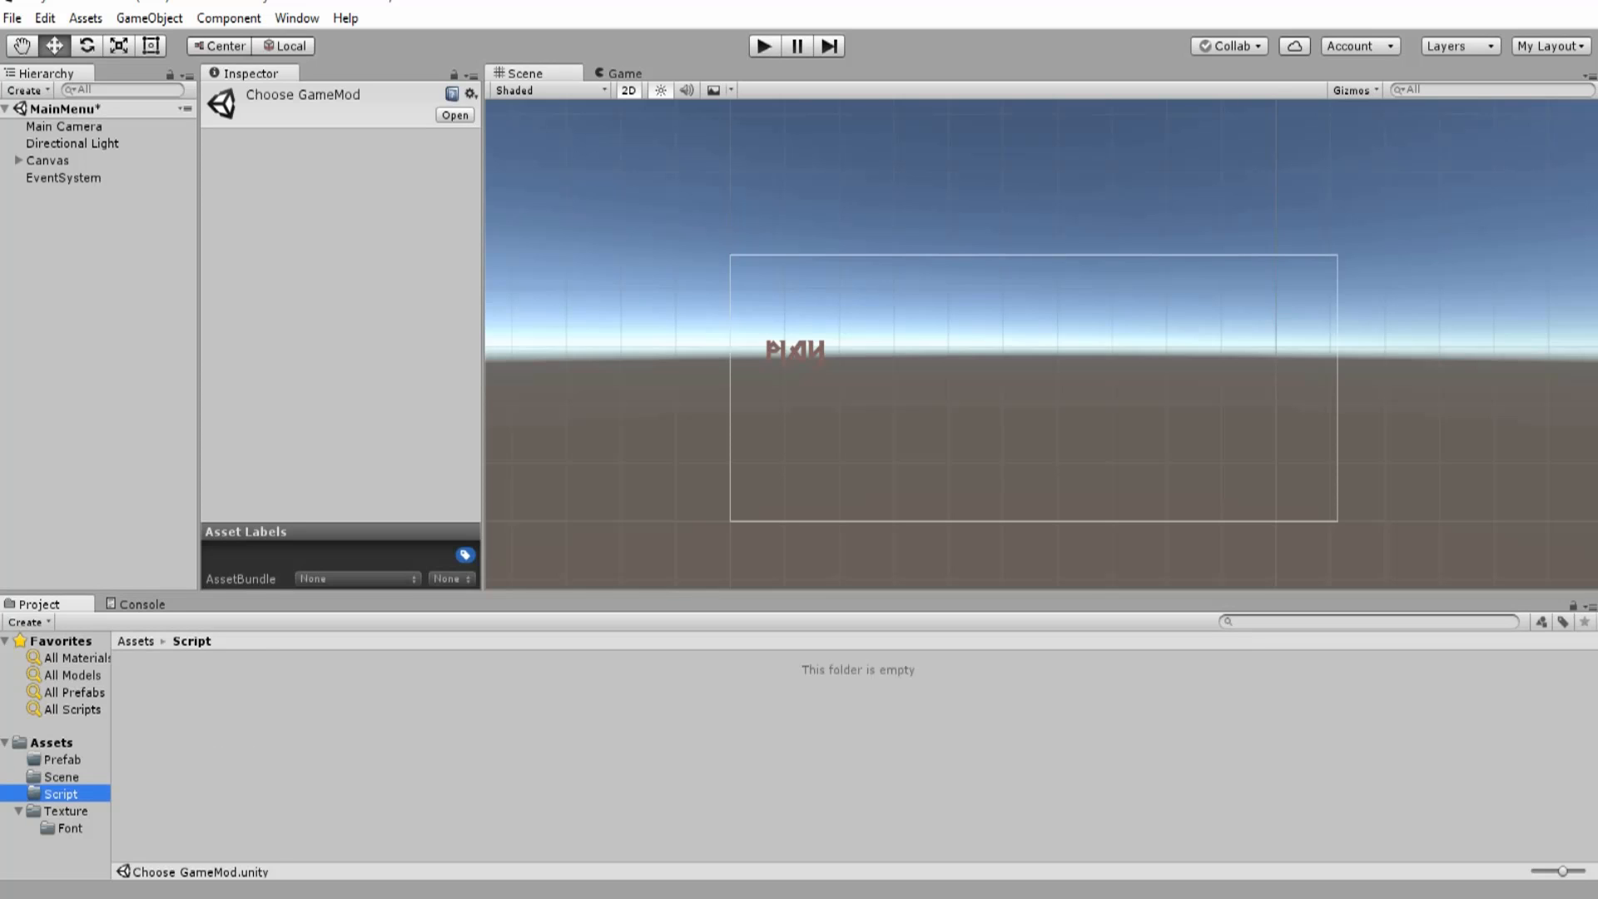
right_click(190, 738)
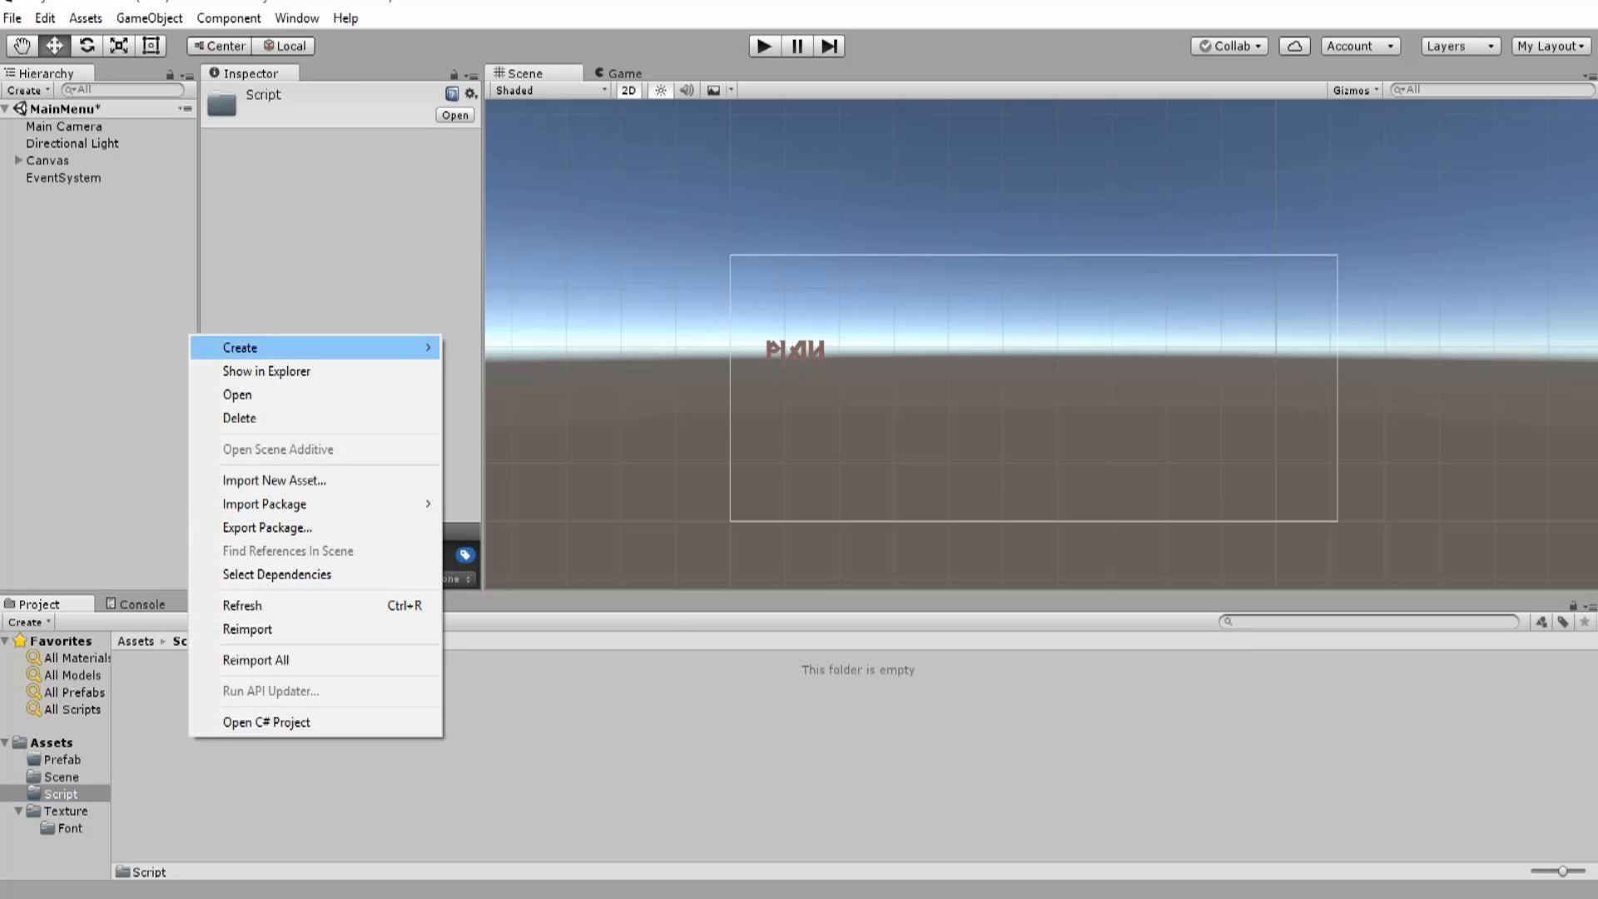
mouse_move(313, 348)
left_click(497, 402)
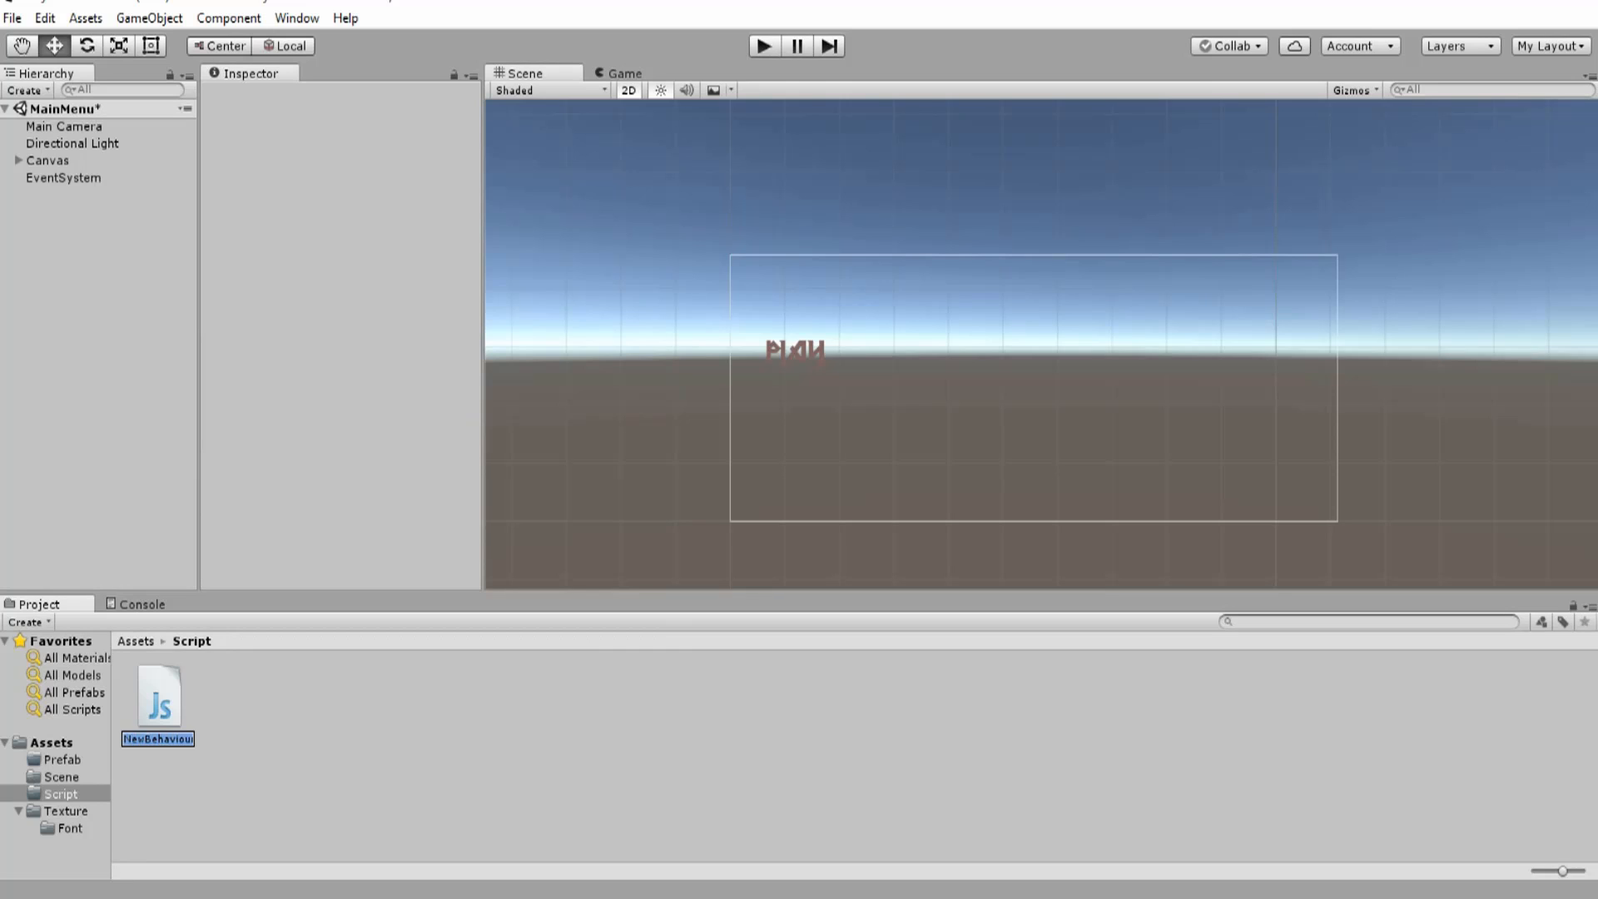
type("MenuS")
type("criptE")
type("dito")
type("r")
key("Return")
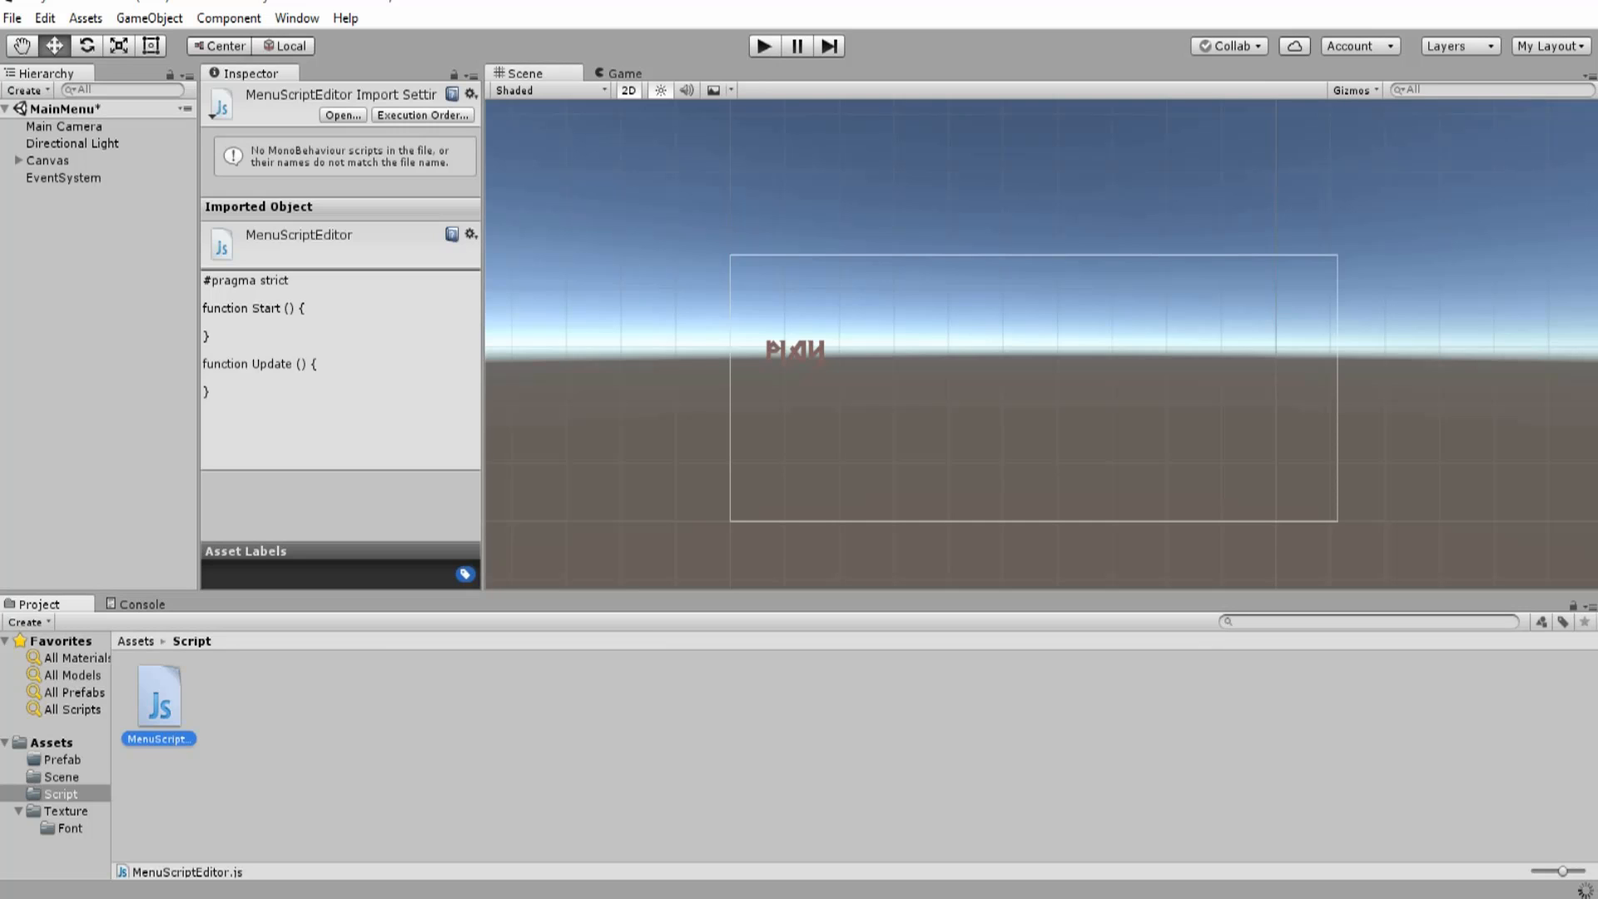
- Open MenuScriptEditor in MonoDevelop and delete the default Start and Update functions, keeping the #pragma strict line
right_click(163, 714)
left_click(242, 368)
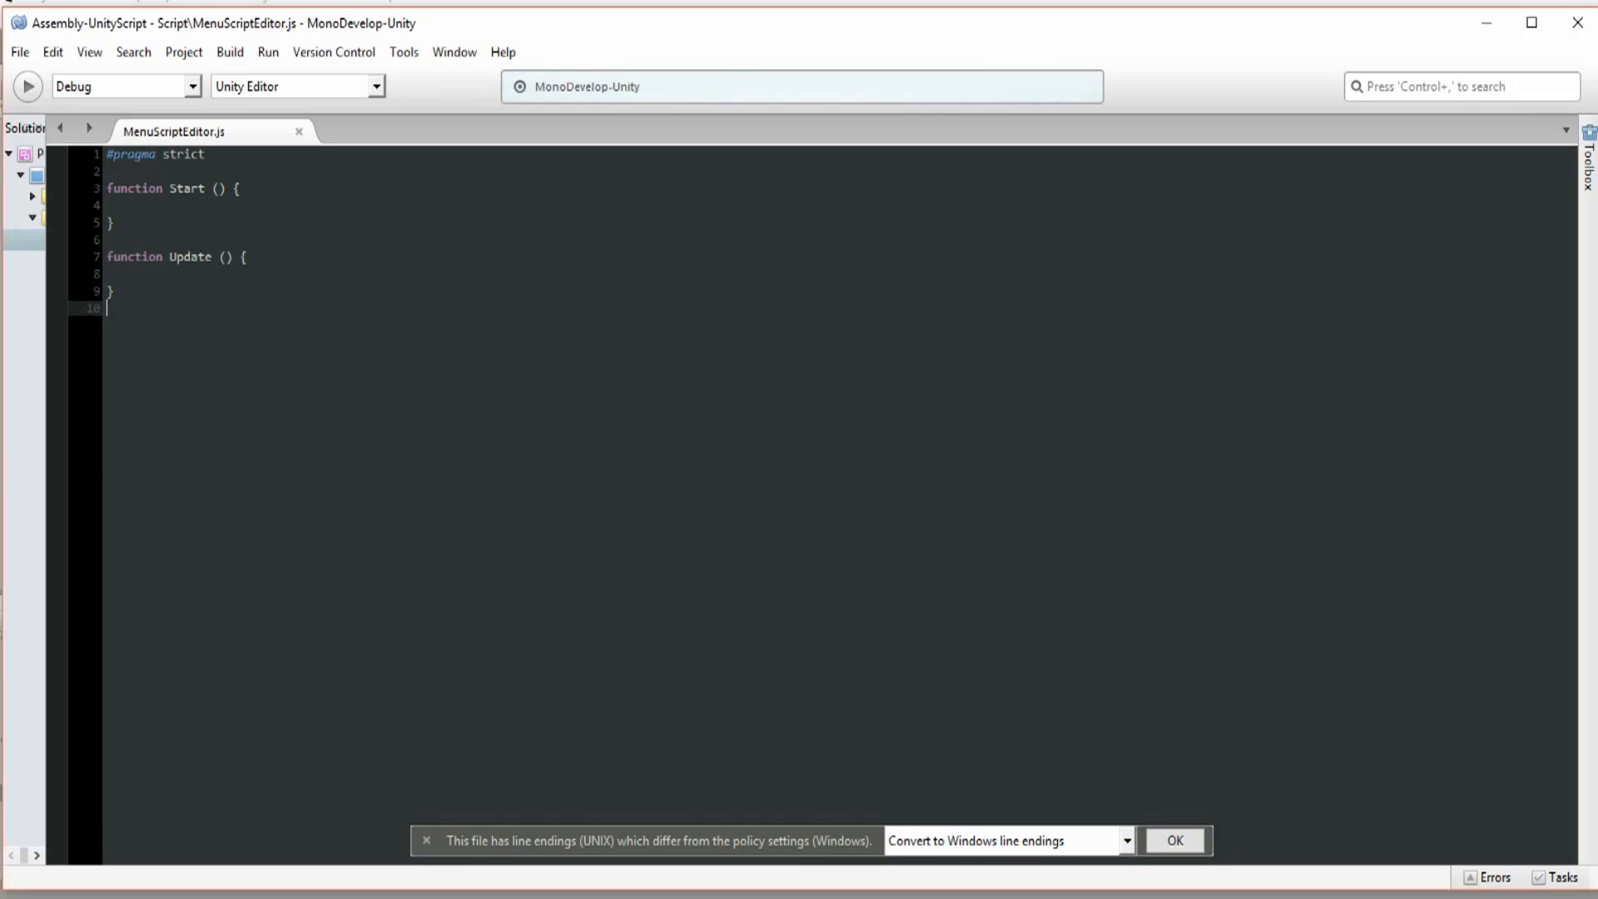
left_click_drag(107, 308, 107, 155)
type("#pragma strict  function Start () {  }  function Update () {  }")
left_click_drag(115, 291, 107, 189)
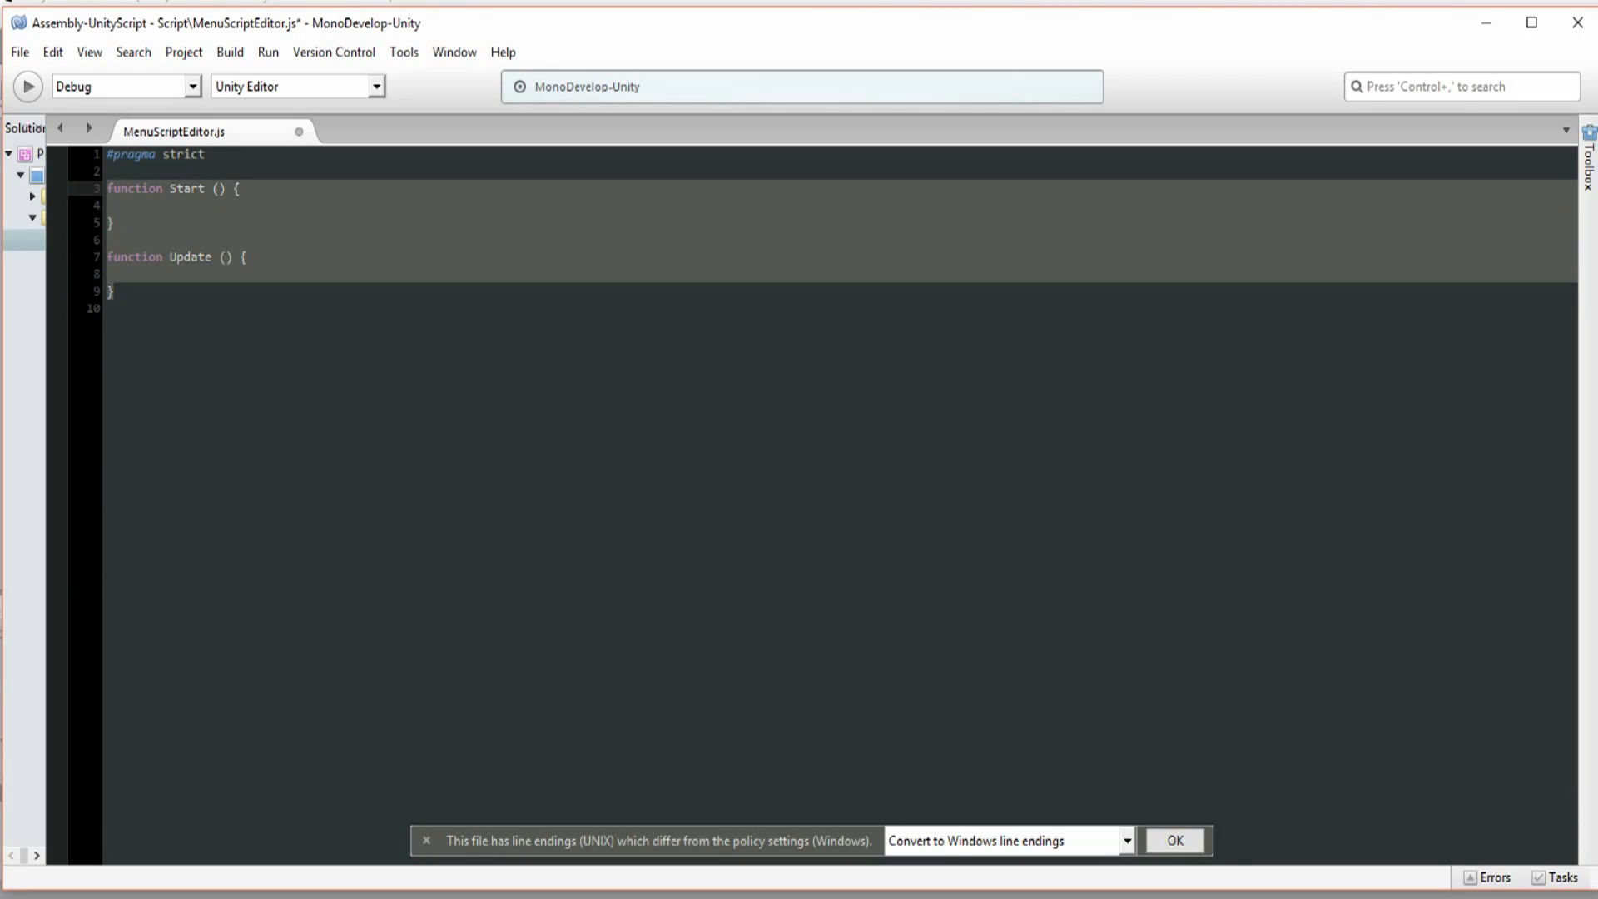
key("Delete")
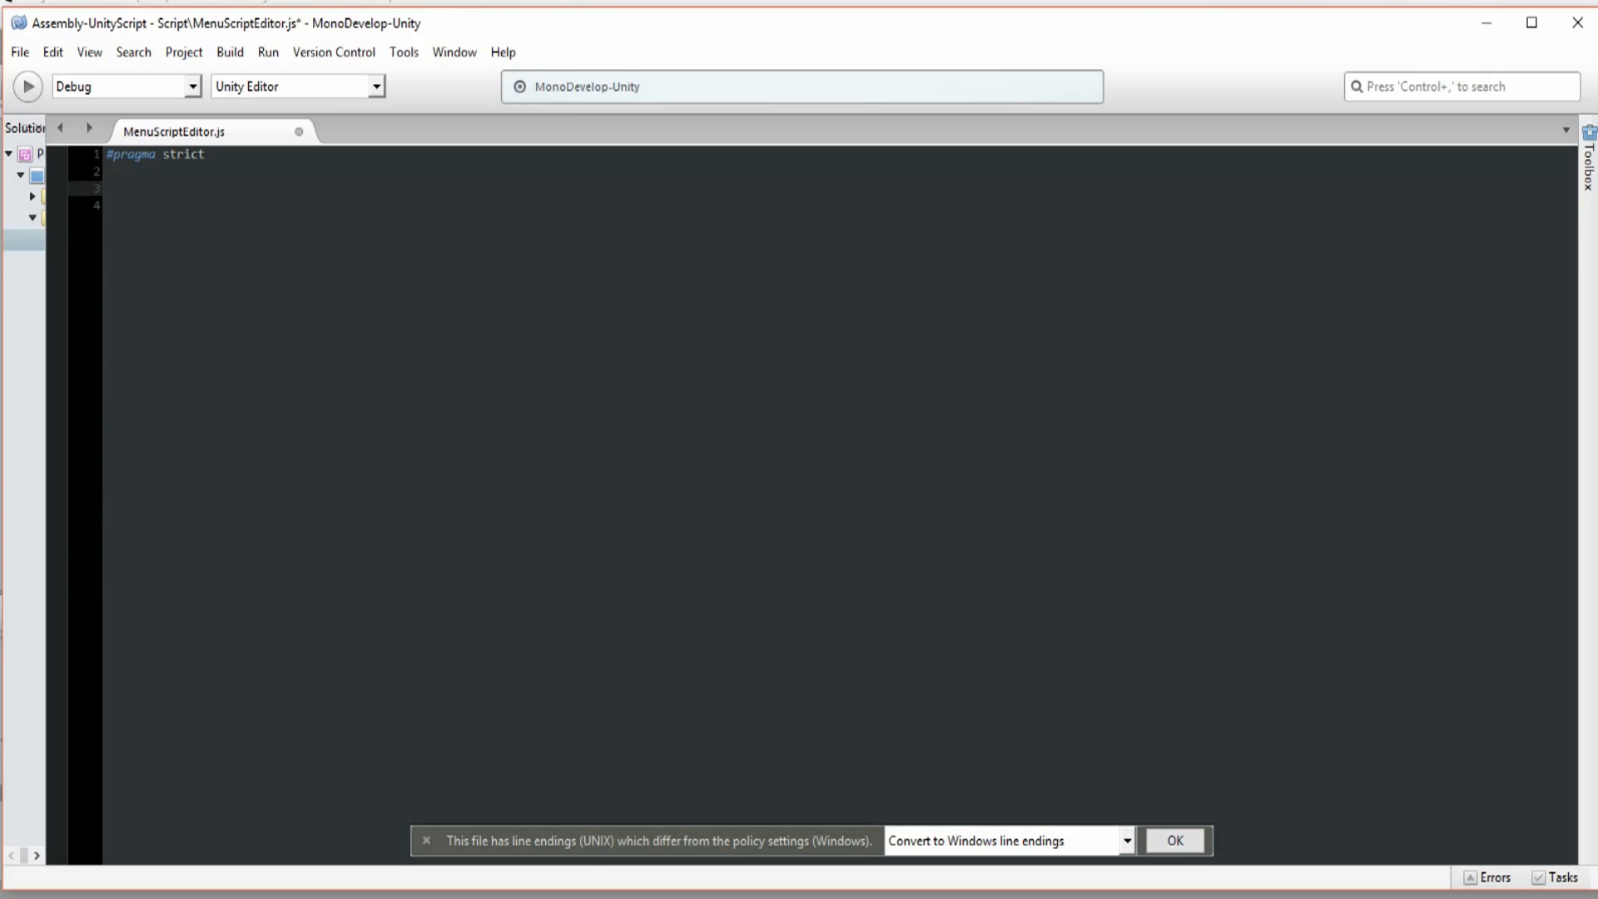
- Declare a function LOAD_GAMEMOD() below the #pragma line and open its body with a brace
type("function")
type("LOAD_")
type("GAMEMOD()")
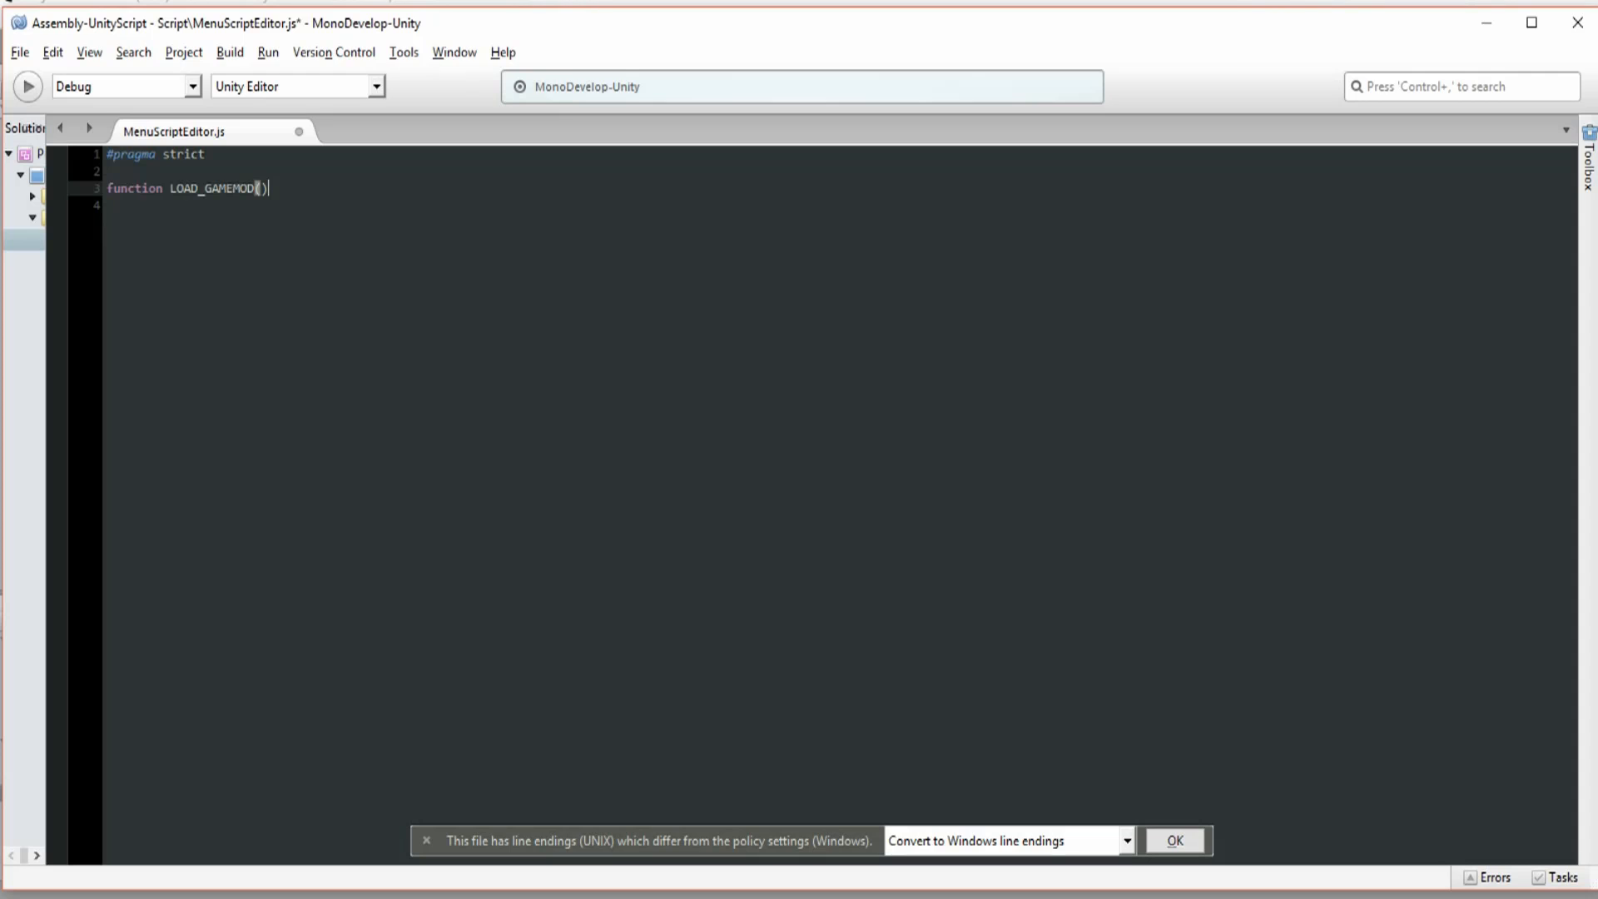
type("{")
key("BackSpace")
key("Return")
- Write the statement Application.LoadLevel("Choose GameMod"); inside the LOAD_GAMEMOD function
type("Ap")
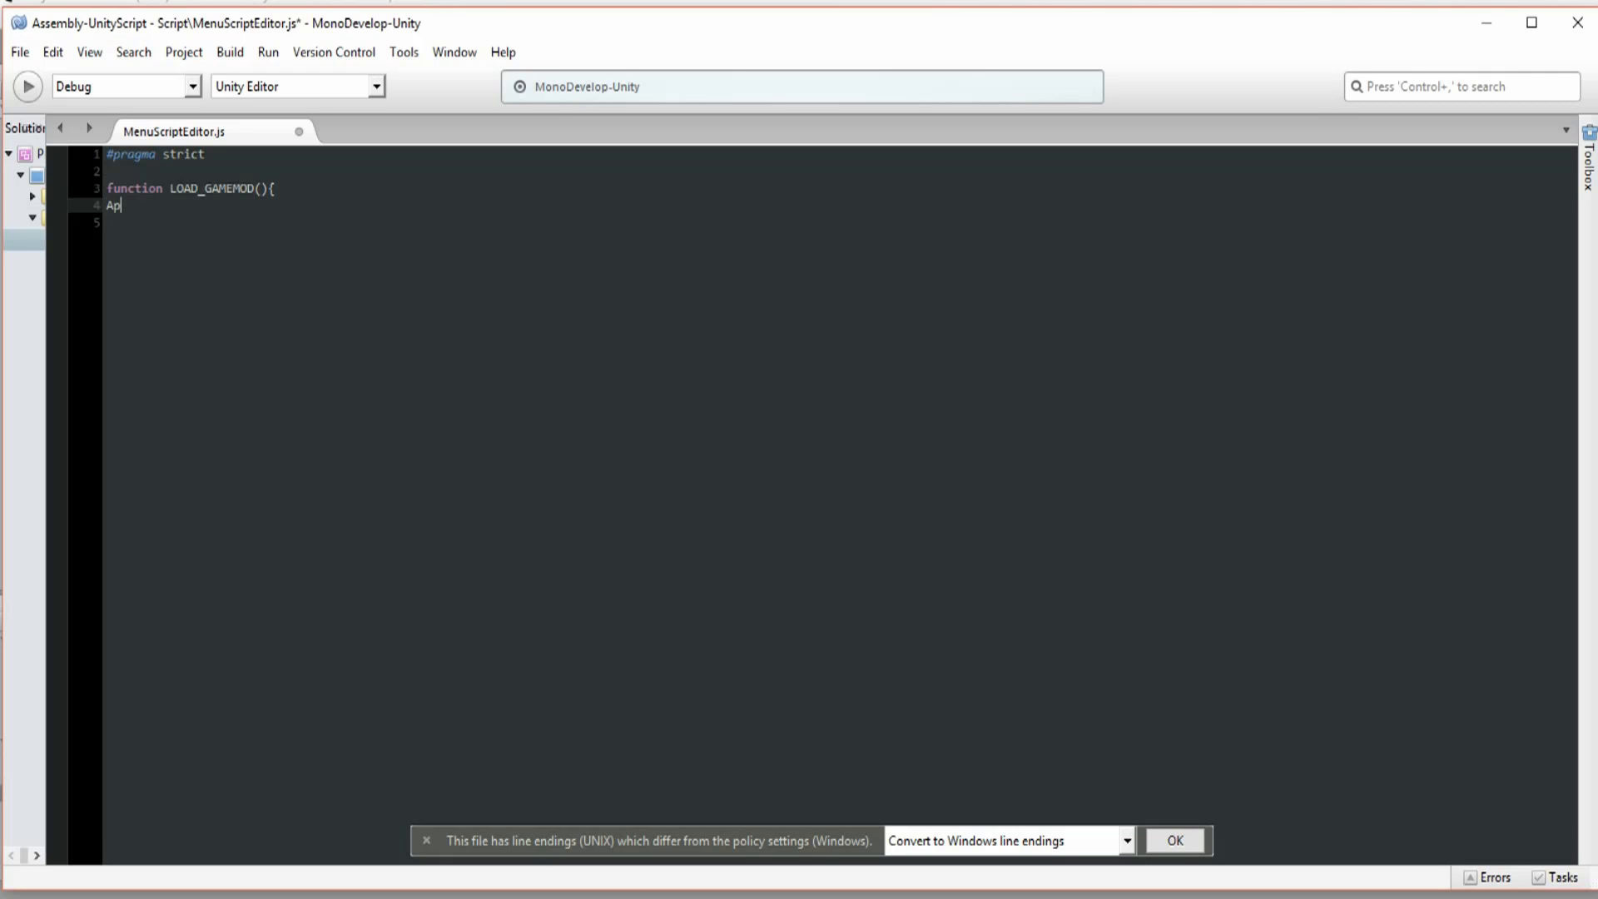
type("plication.loadlevel")
key("BackSpace")
key("BackSpace")
key("BackSpace")
key("BackSpace")
key("BackSpace")
key("BackSpace")
key("BackSpace")
key("BackSpace")
key("BackSpace")
type("Loa")
type("d")
type("Level")
type("()")
type("\"")
type("C")
type("oo")
key("BackSpace")
key("BackSpace")
type("hoose")
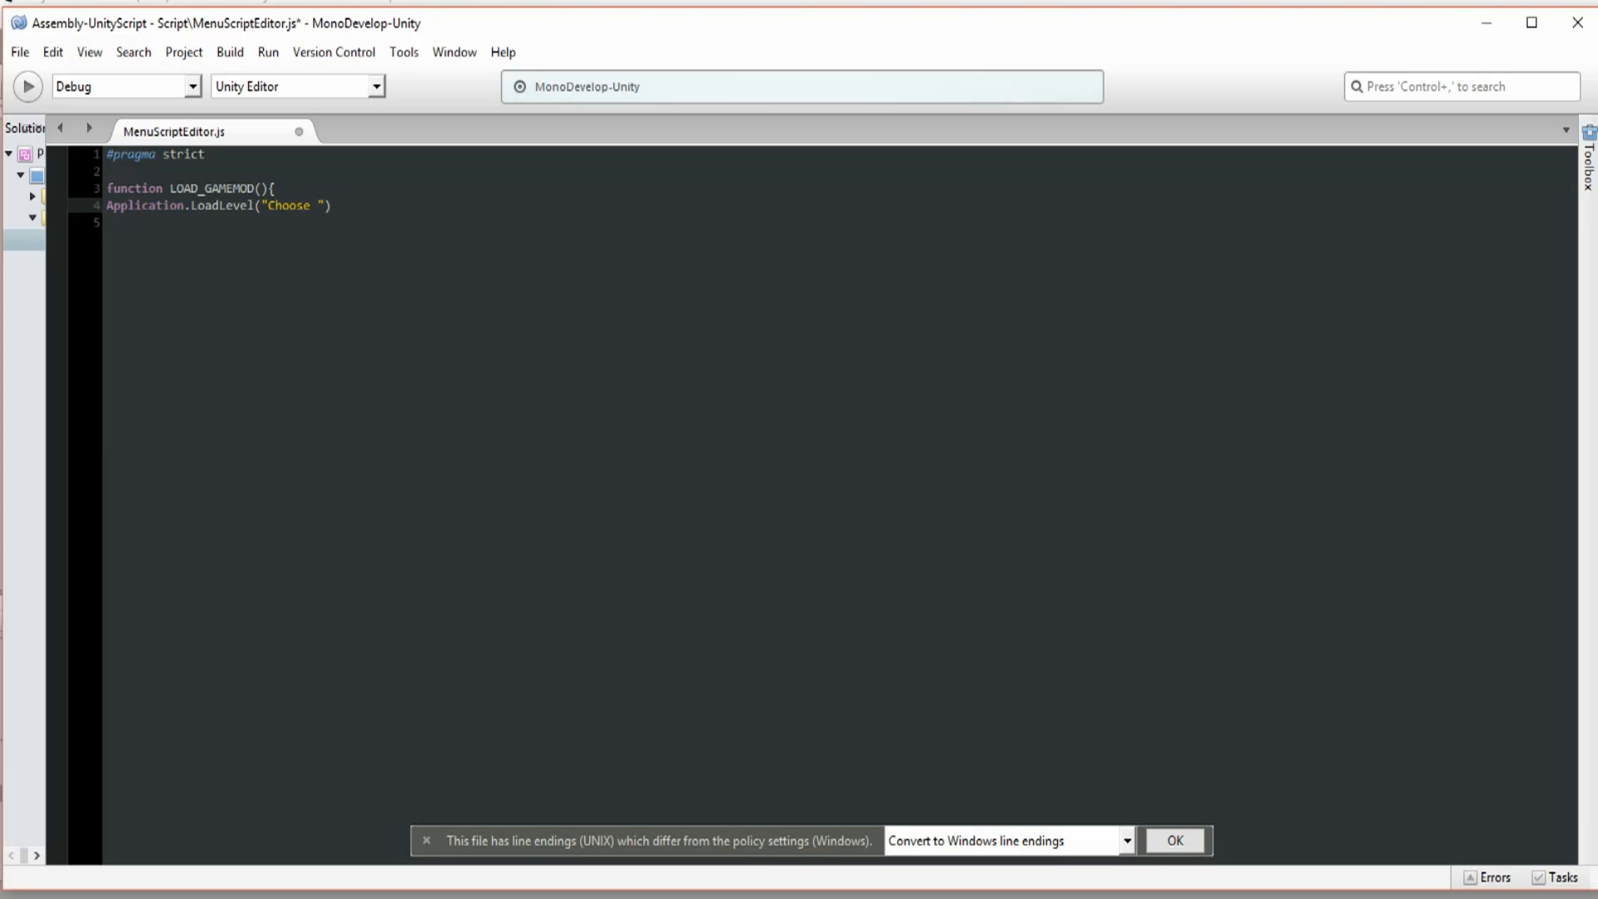
type(" GameMod")
left_click(381, 206)
type(";")
key("Return")
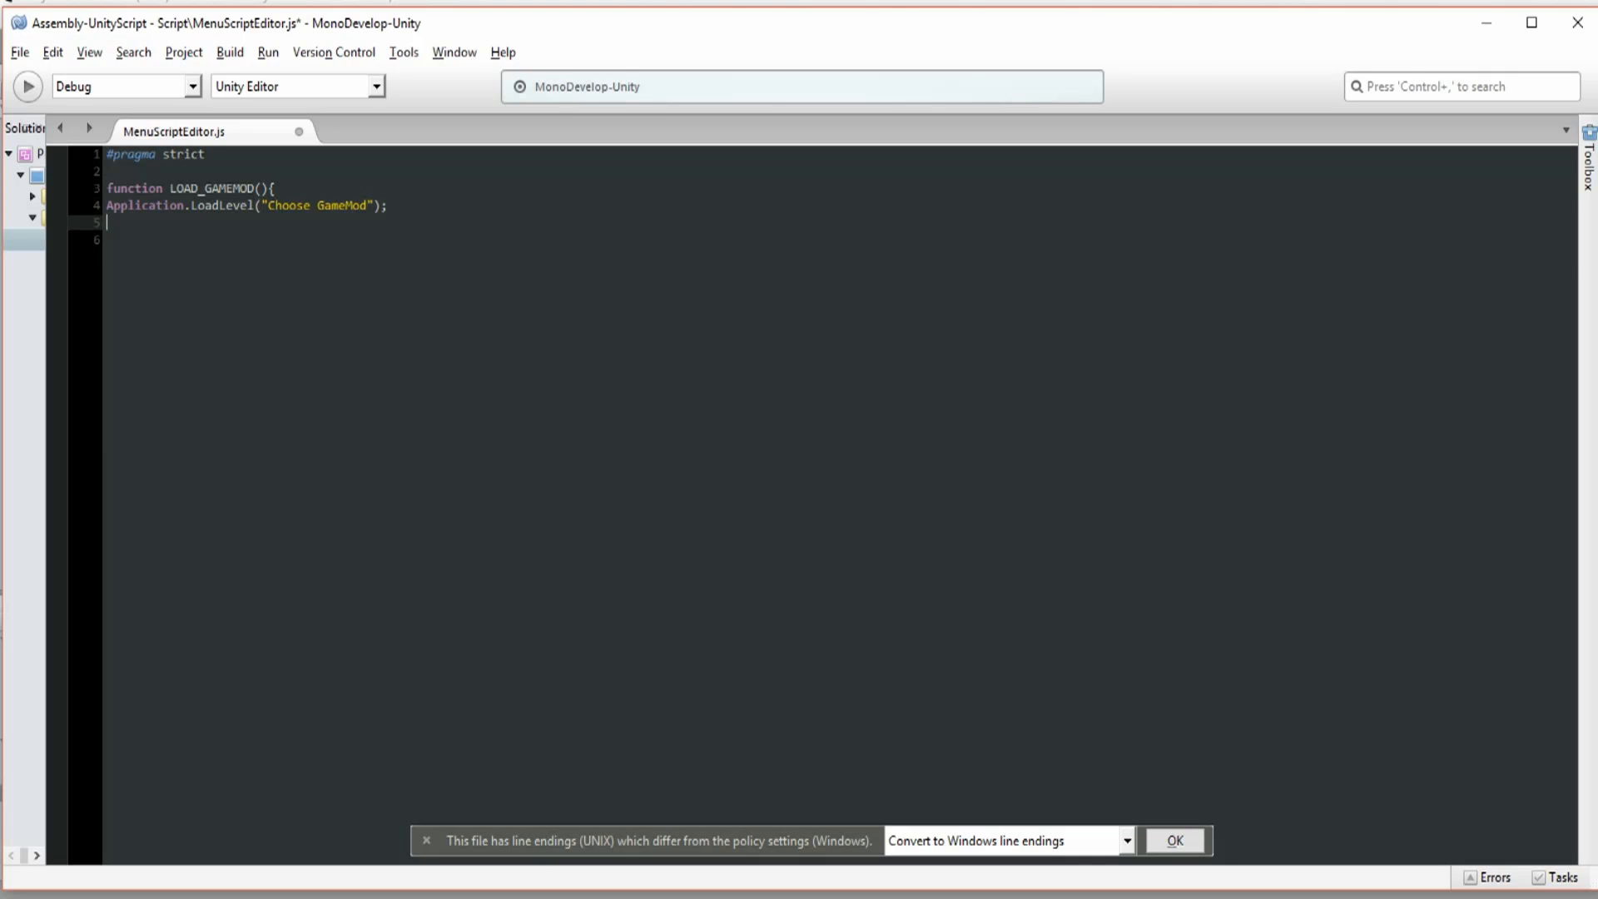
- Close the LOAD_GAMEMOD function with a brace, save the script and switch back to Unity
type("}")
left_click(108, 240)
key("ctrl+s")
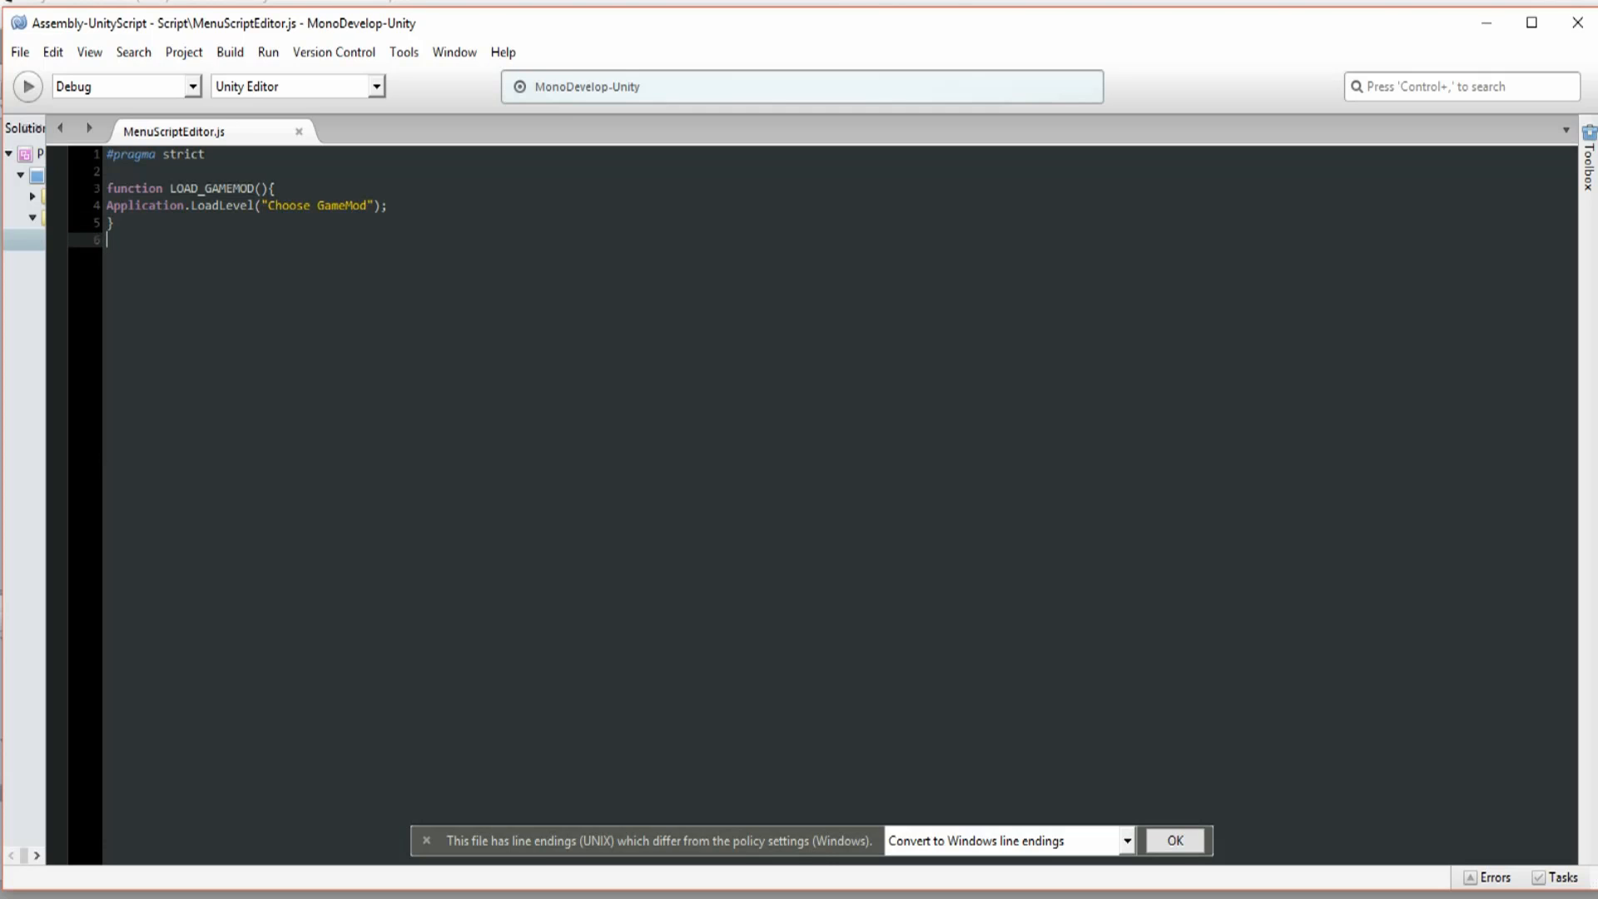
key("alt+Tab")
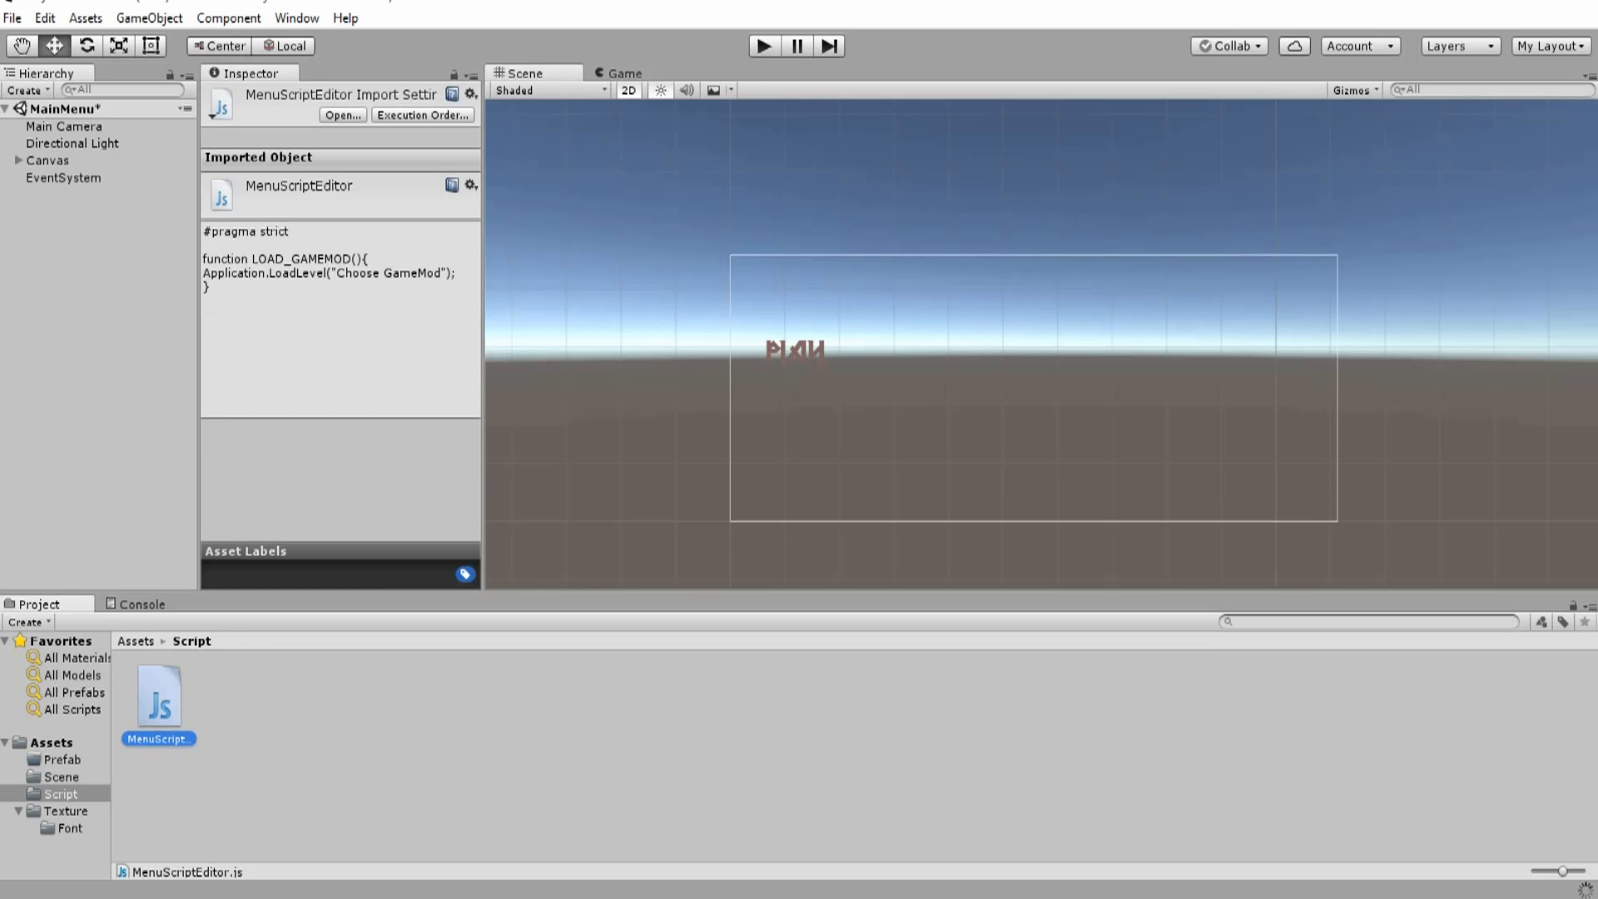
left_click(533, 765)
left_click(142, 605)
left_click(40, 604)
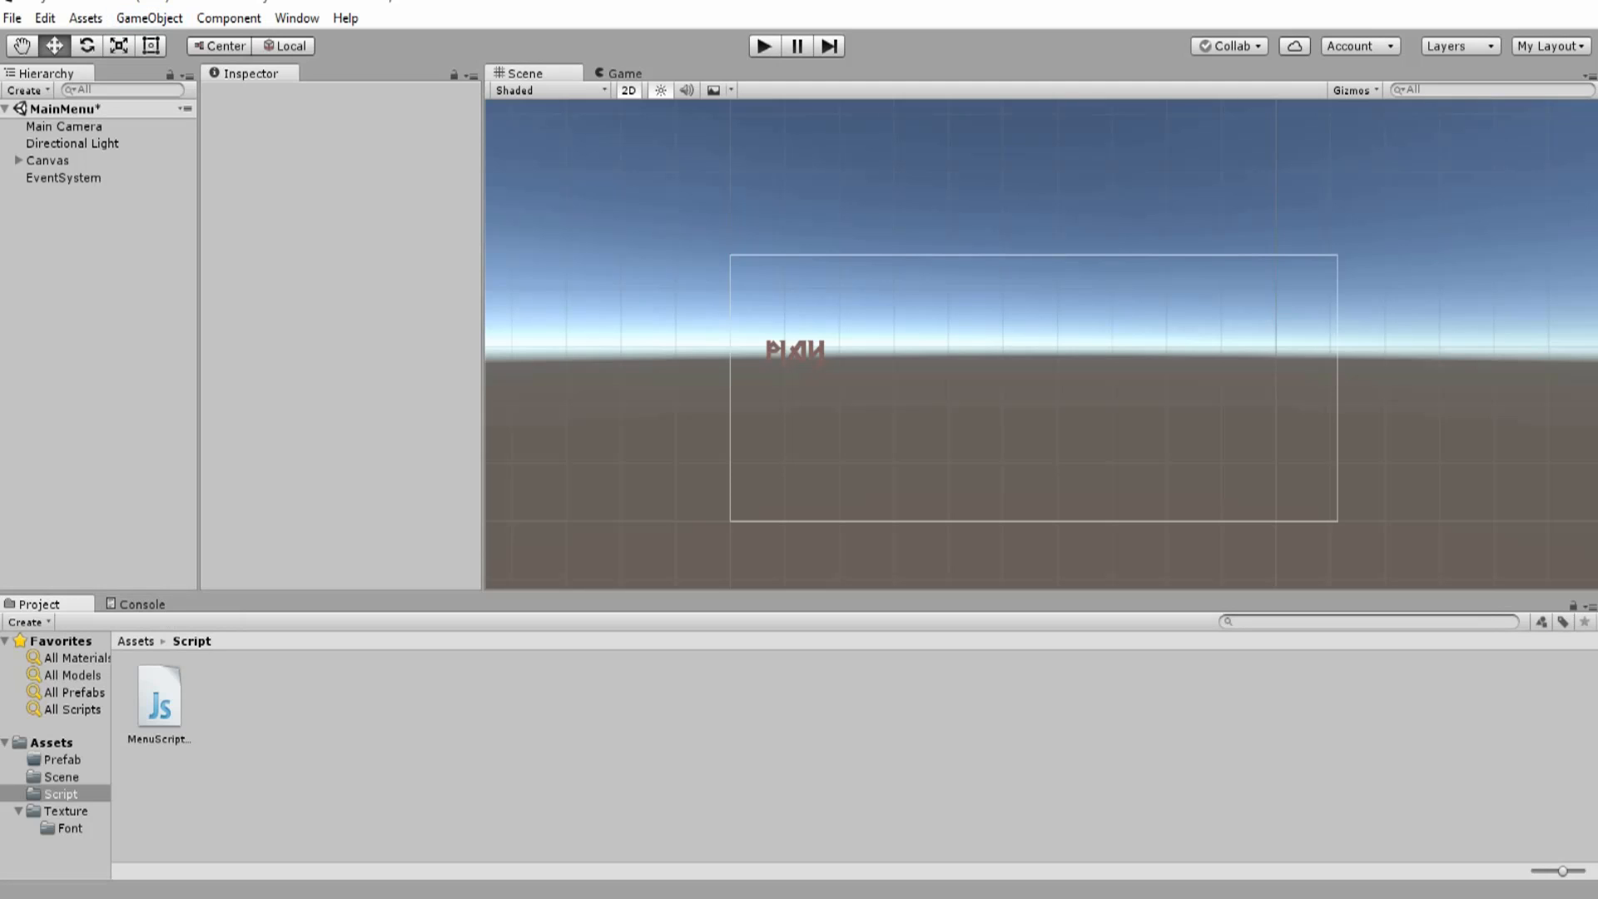
- Add the MainMenu scene and then the Choose GameMod scene to Scenes In Build in the Build Settings
left_click(12, 18)
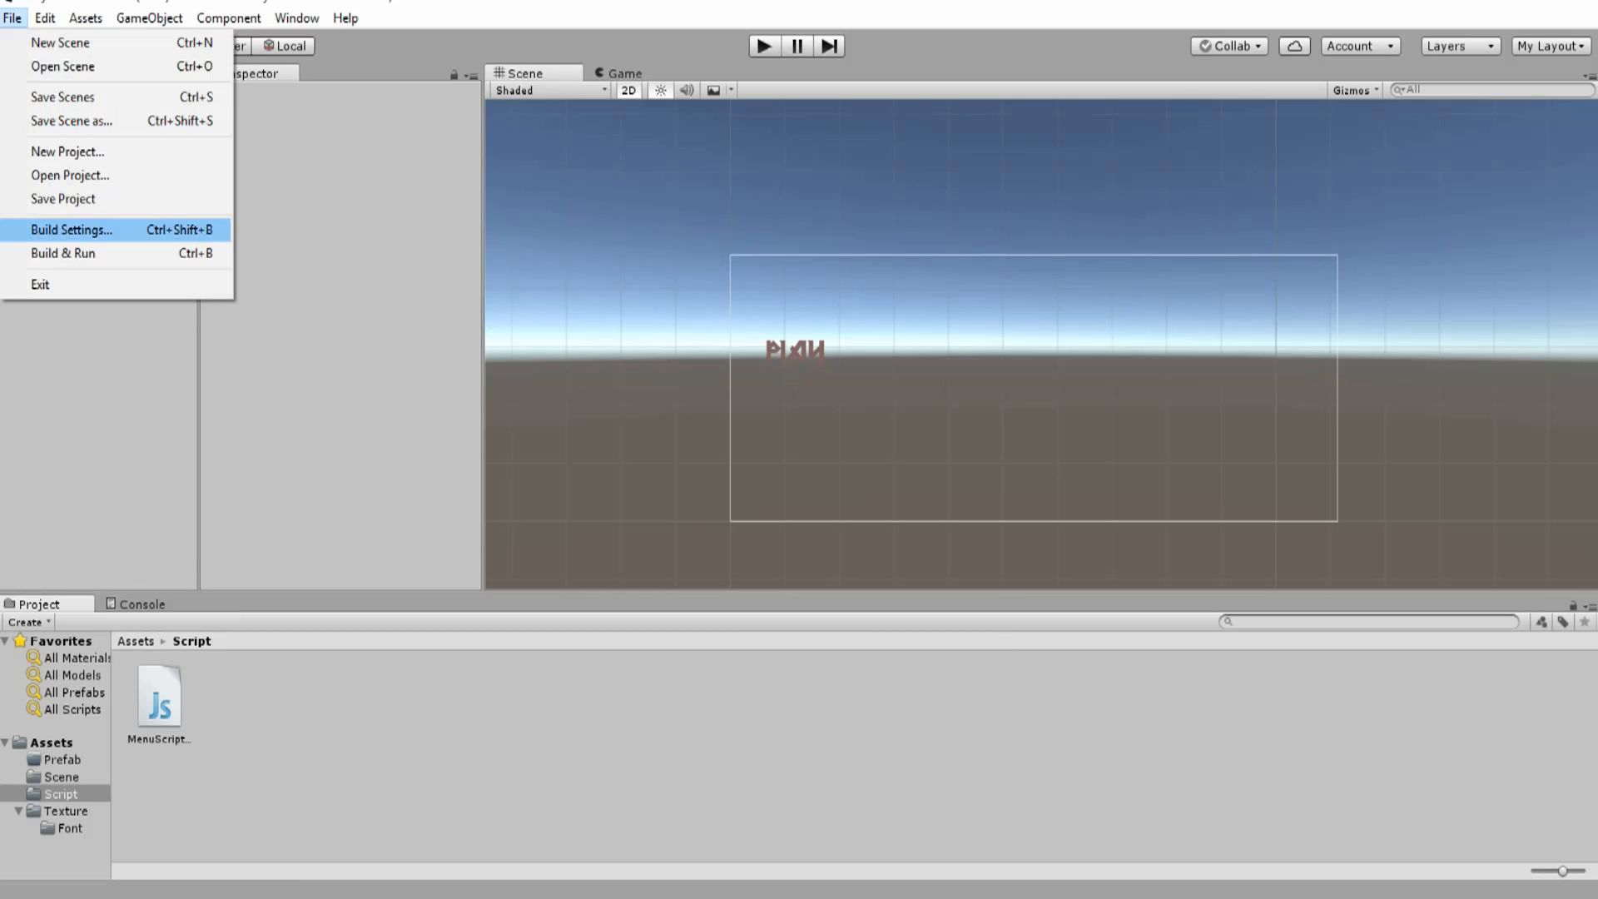
left_click(70, 229)
left_click_drag(441, 64, 721, 101)
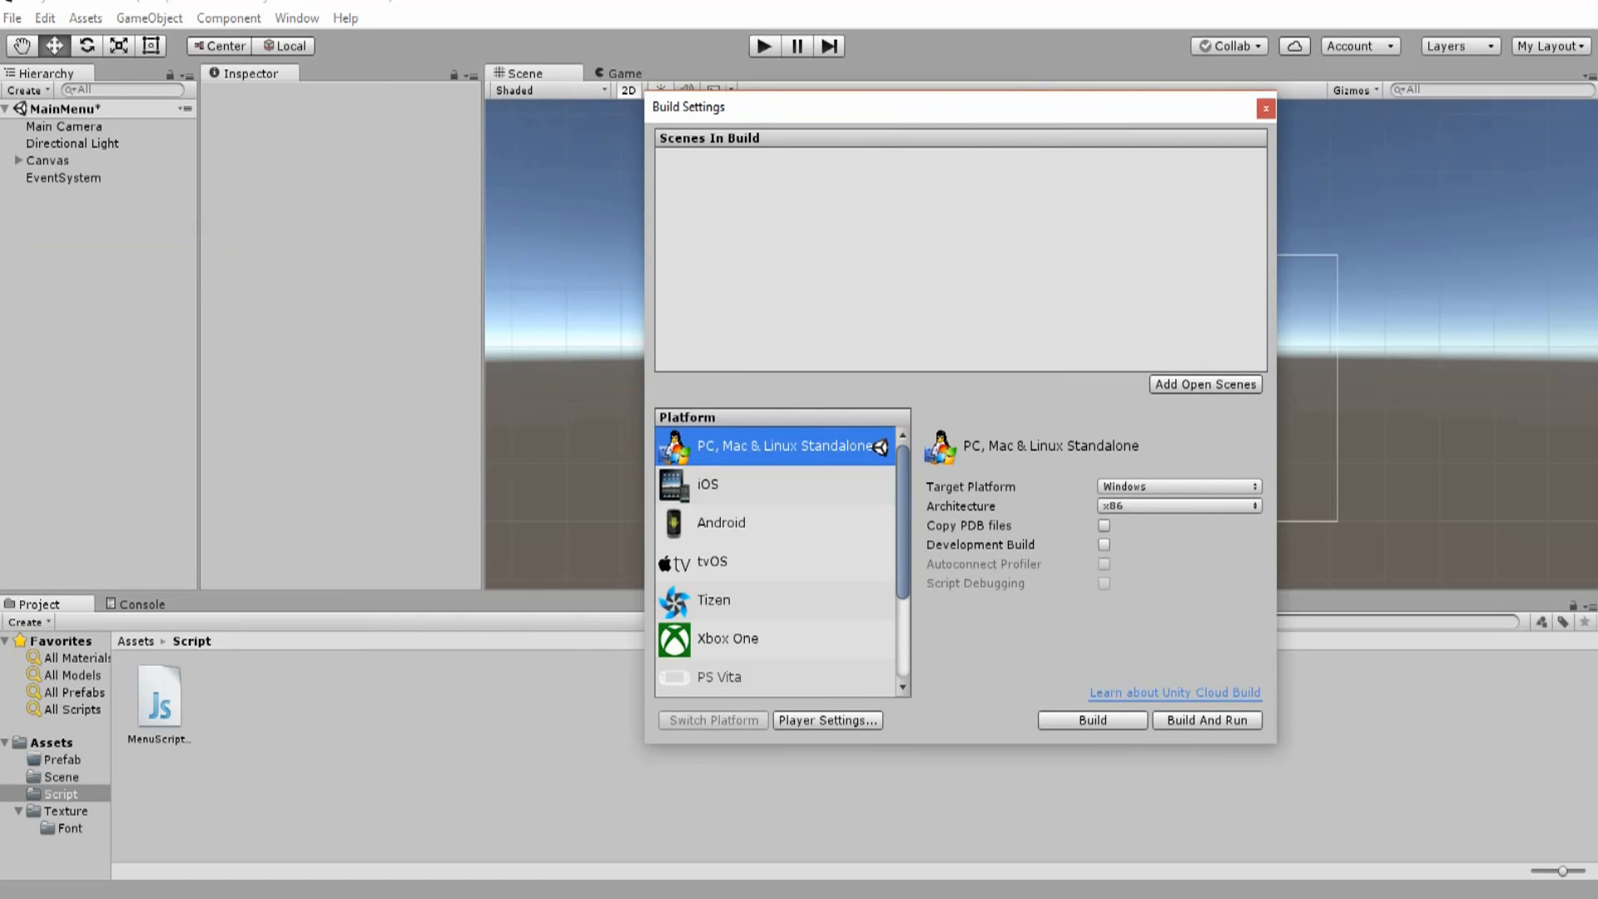
left_click(61, 778)
left_click_drag(234, 696, 824, 218)
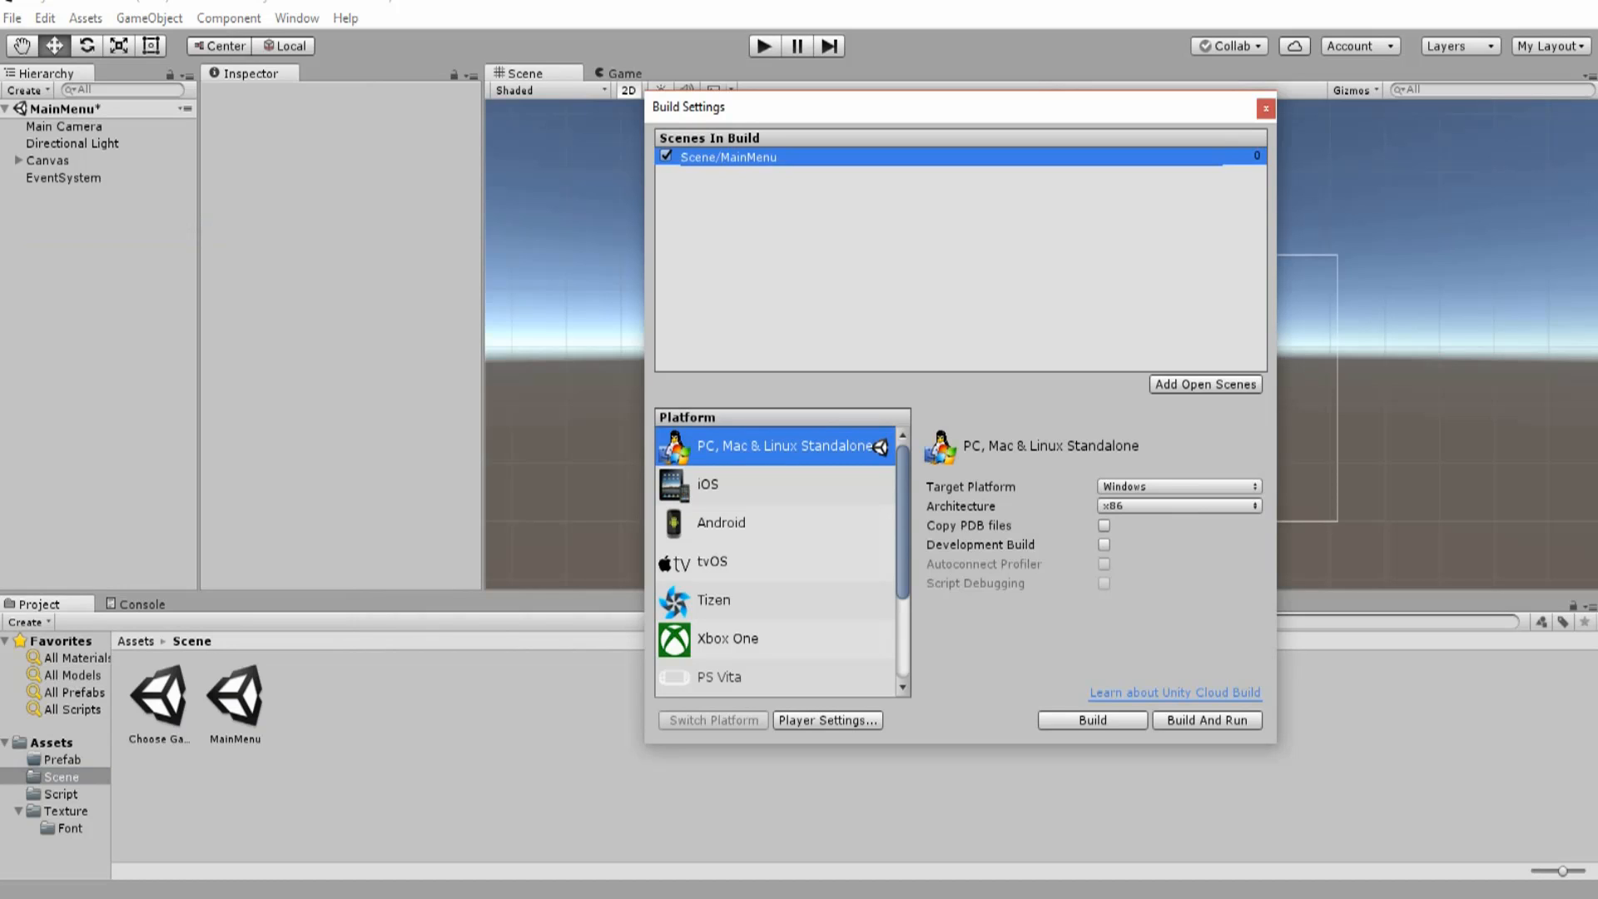
left_click_drag(158, 696, 824, 233)
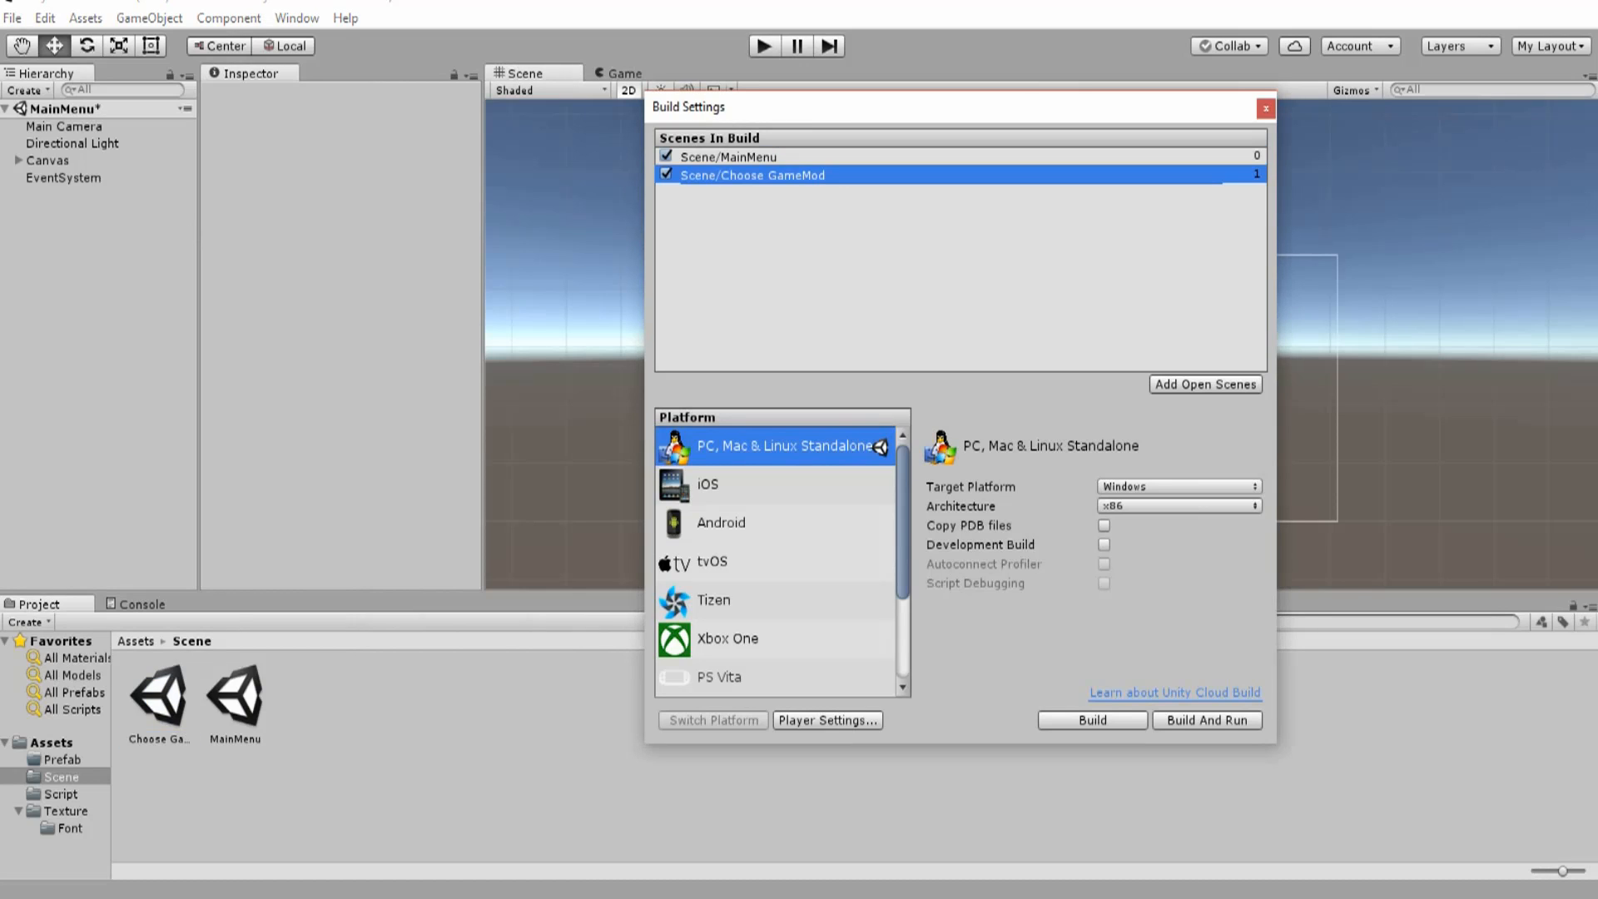
left_click(1265, 108)
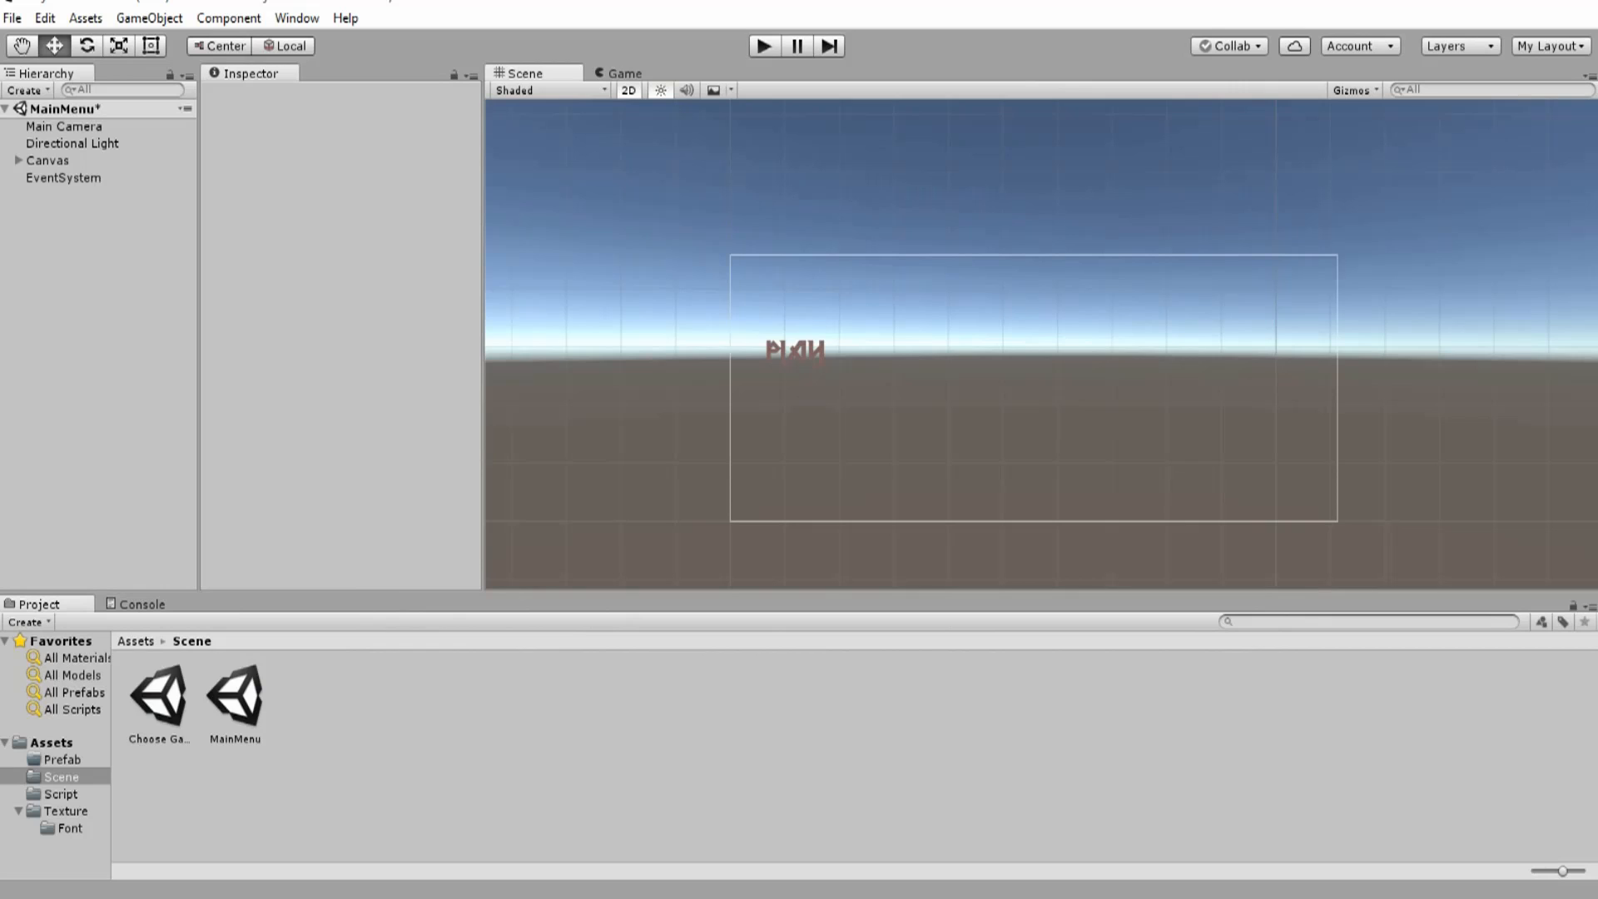
- Create an empty object named Script in the MainMenu scene and attach the MenuScriptEditor script to it
left_click(18, 160)
left_click(19, 161)
right_click(47, 235)
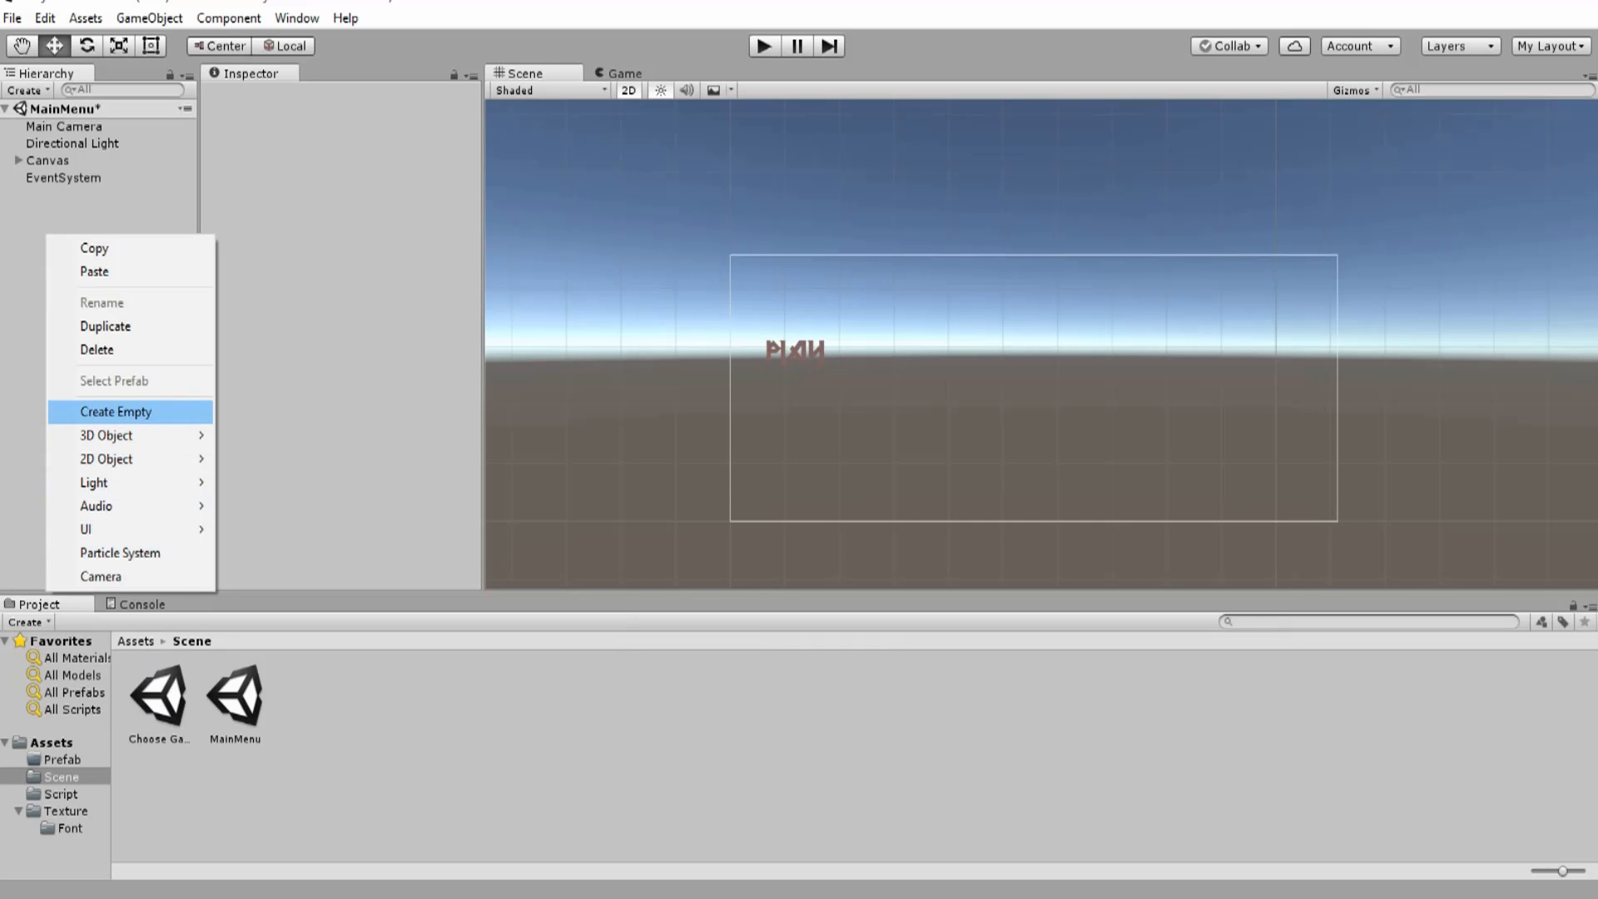
left_click(116, 411)
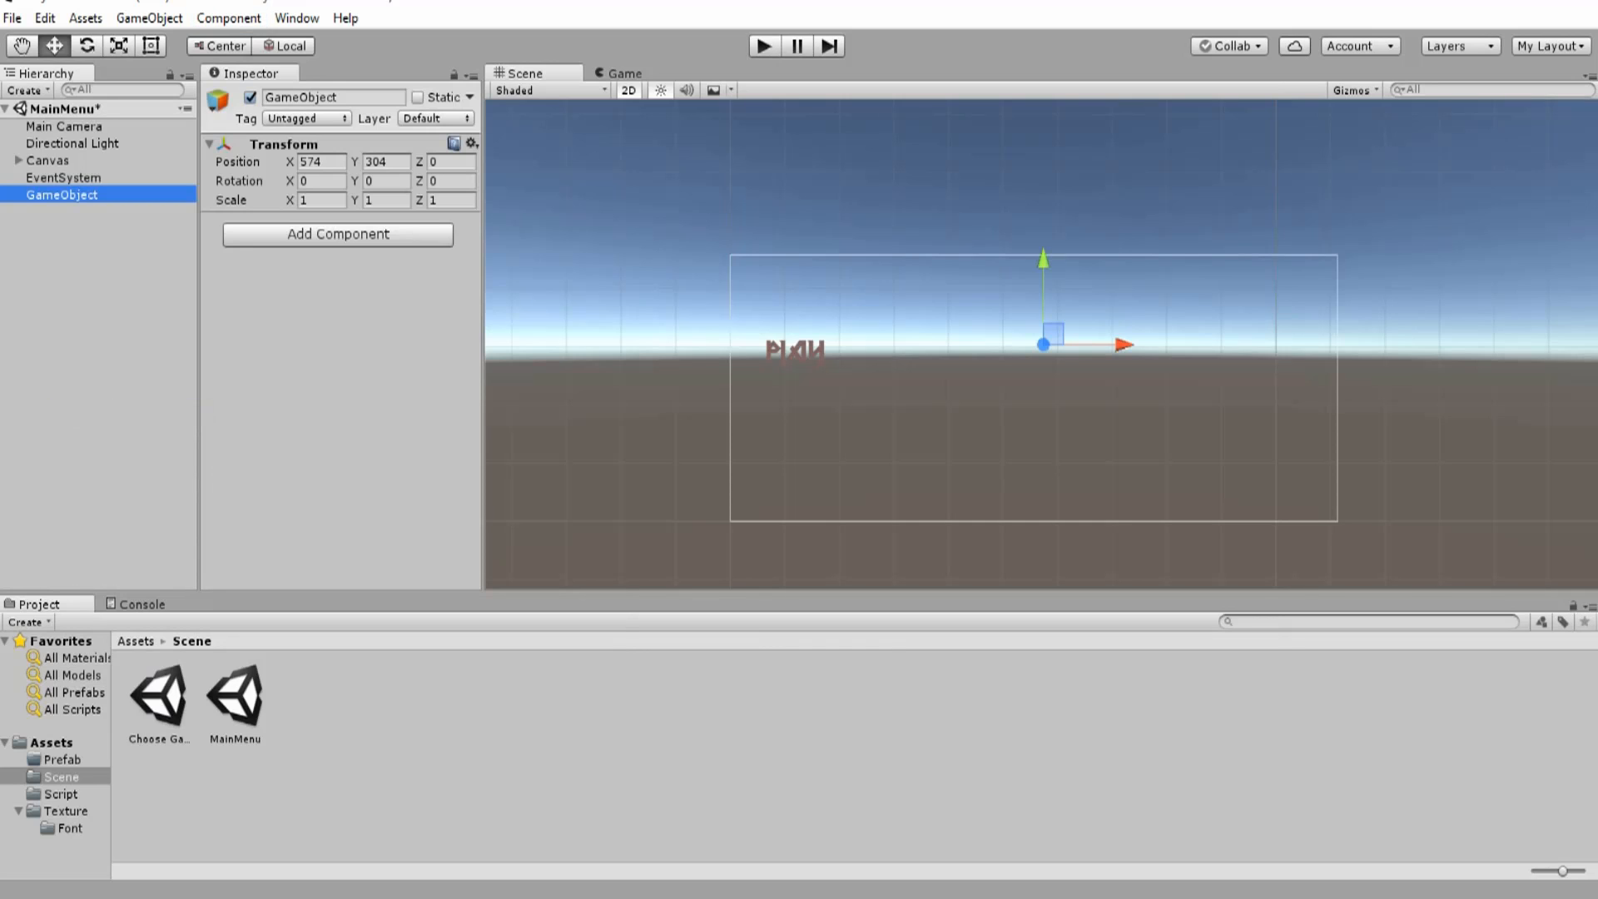
left_click(333, 97)
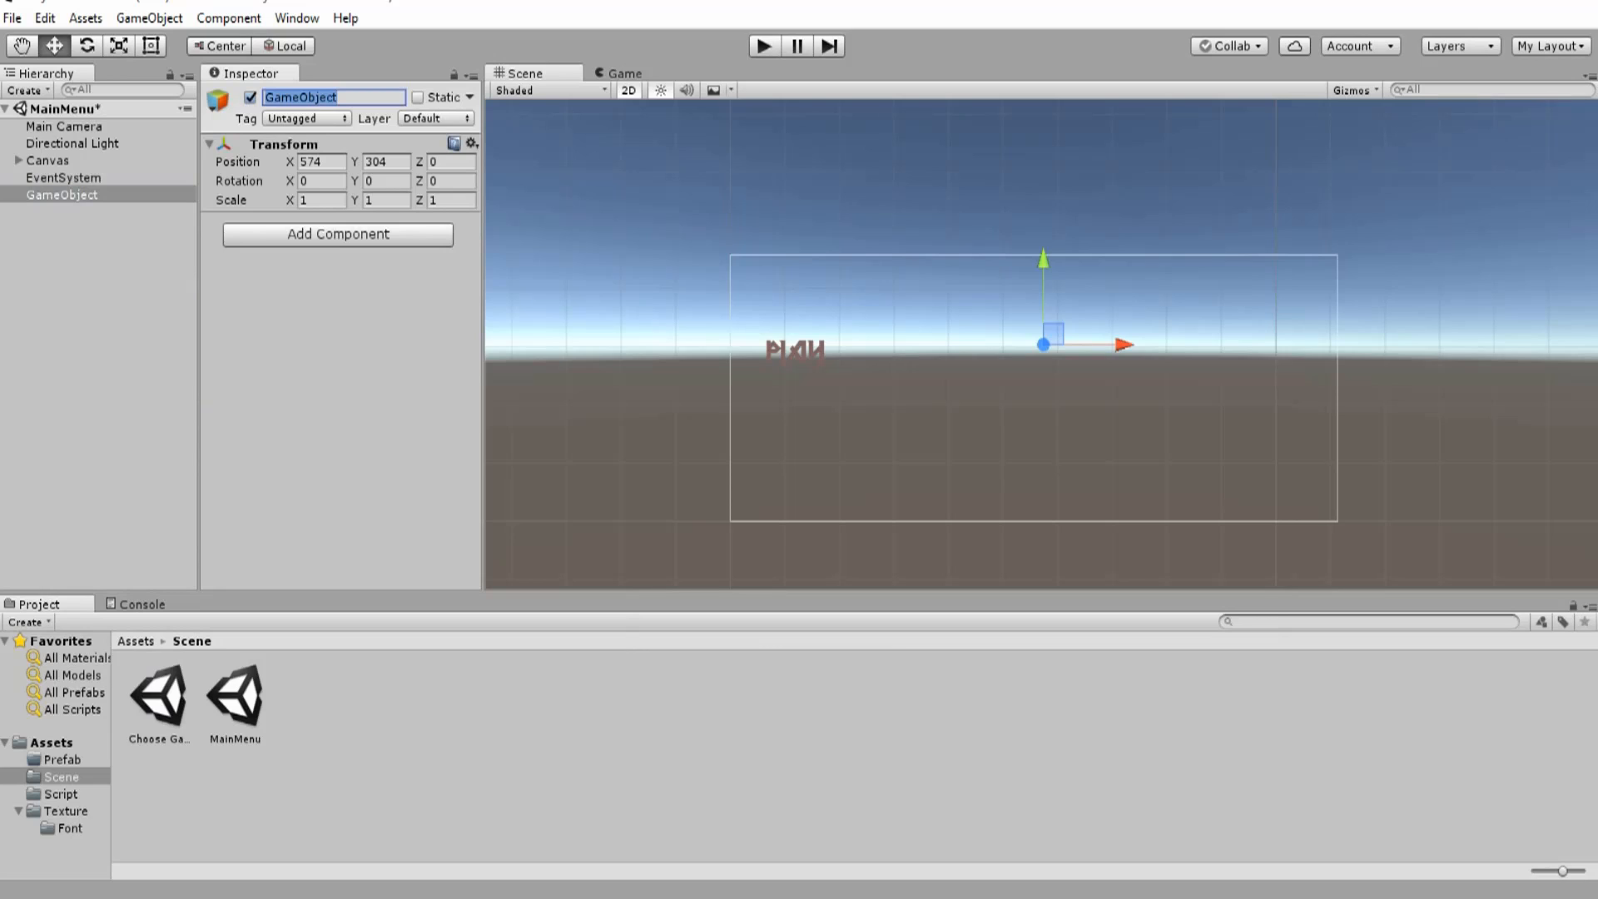
type("Script")
key("Return")
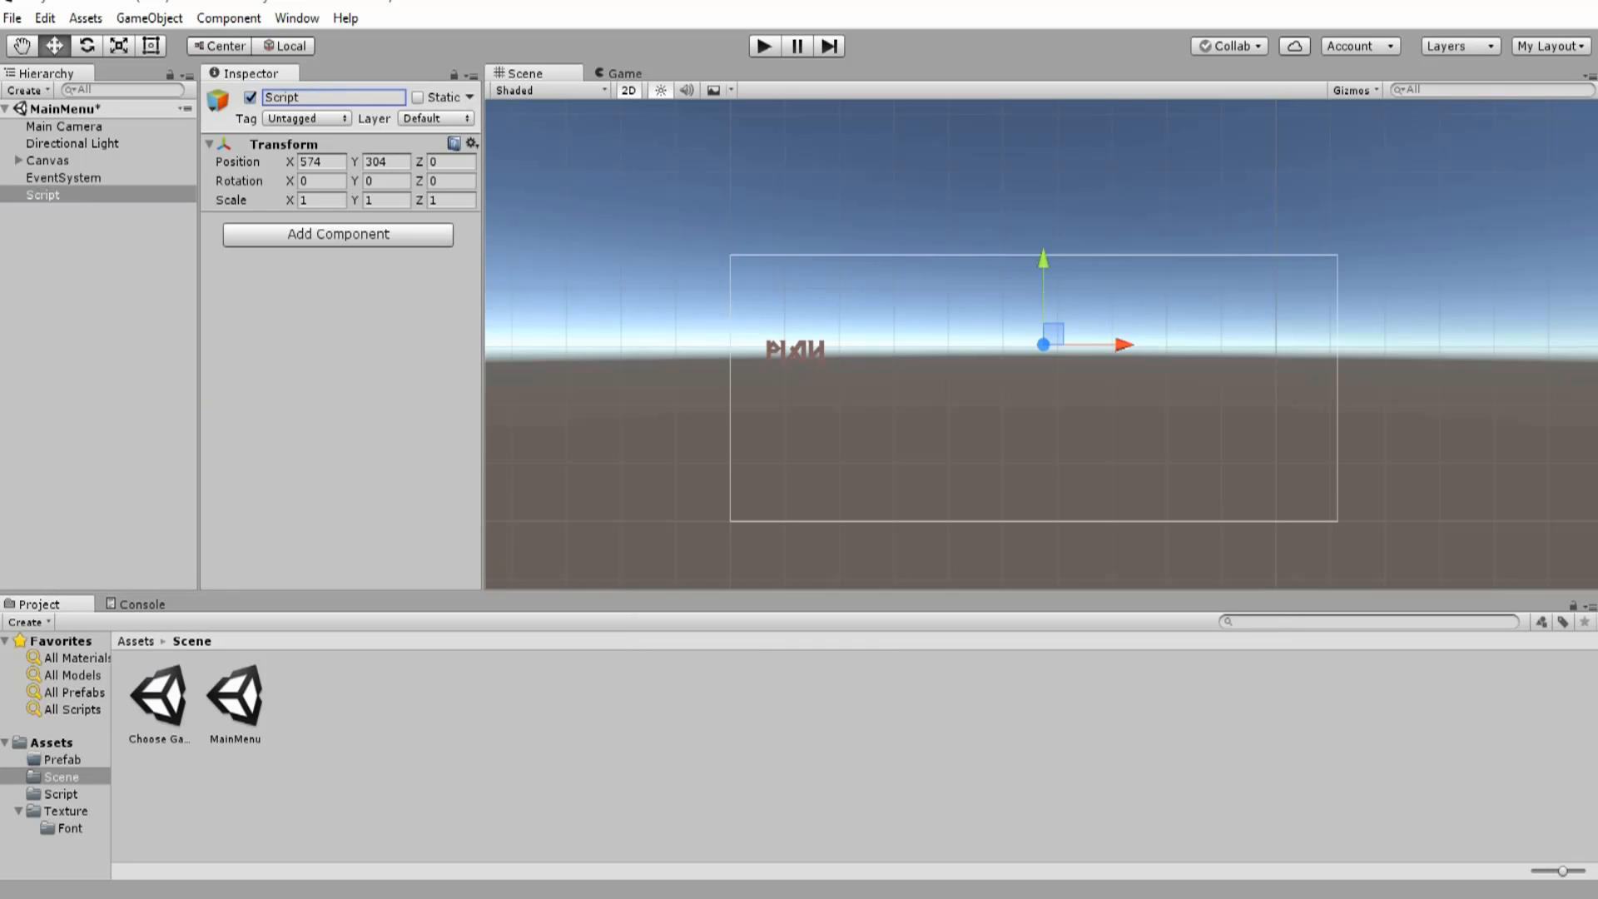
left_click(61, 794)
left_click_drag(159, 696, 44, 195)
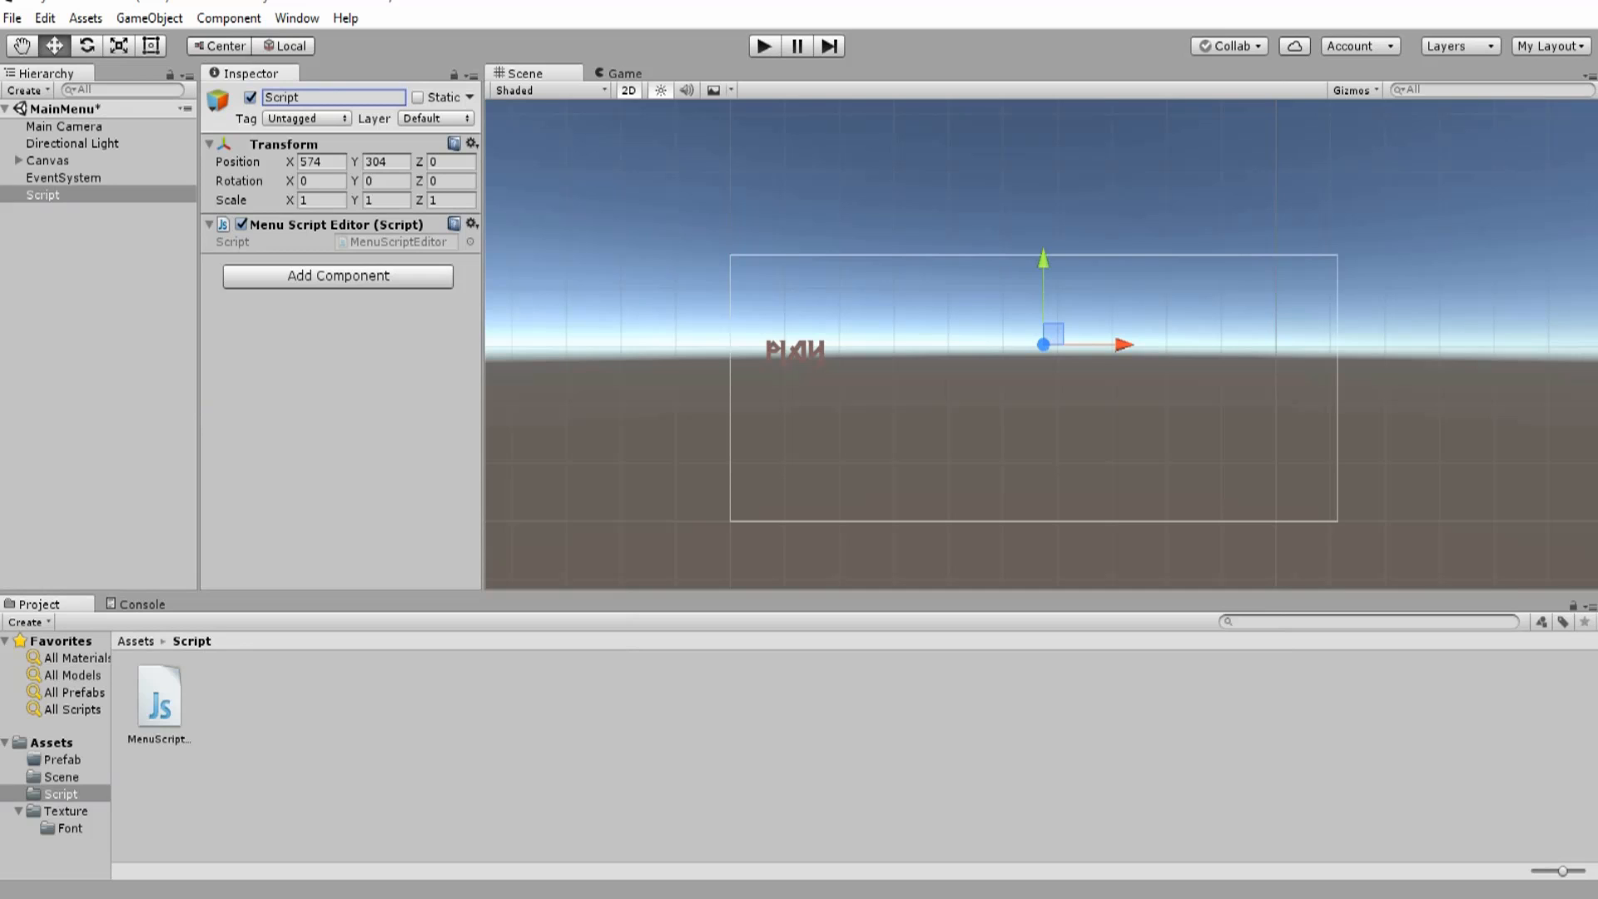
- Add an On Click entry to the Play object's Button component and assign the Script object to it
left_click(47, 161)
left_click(18, 161)
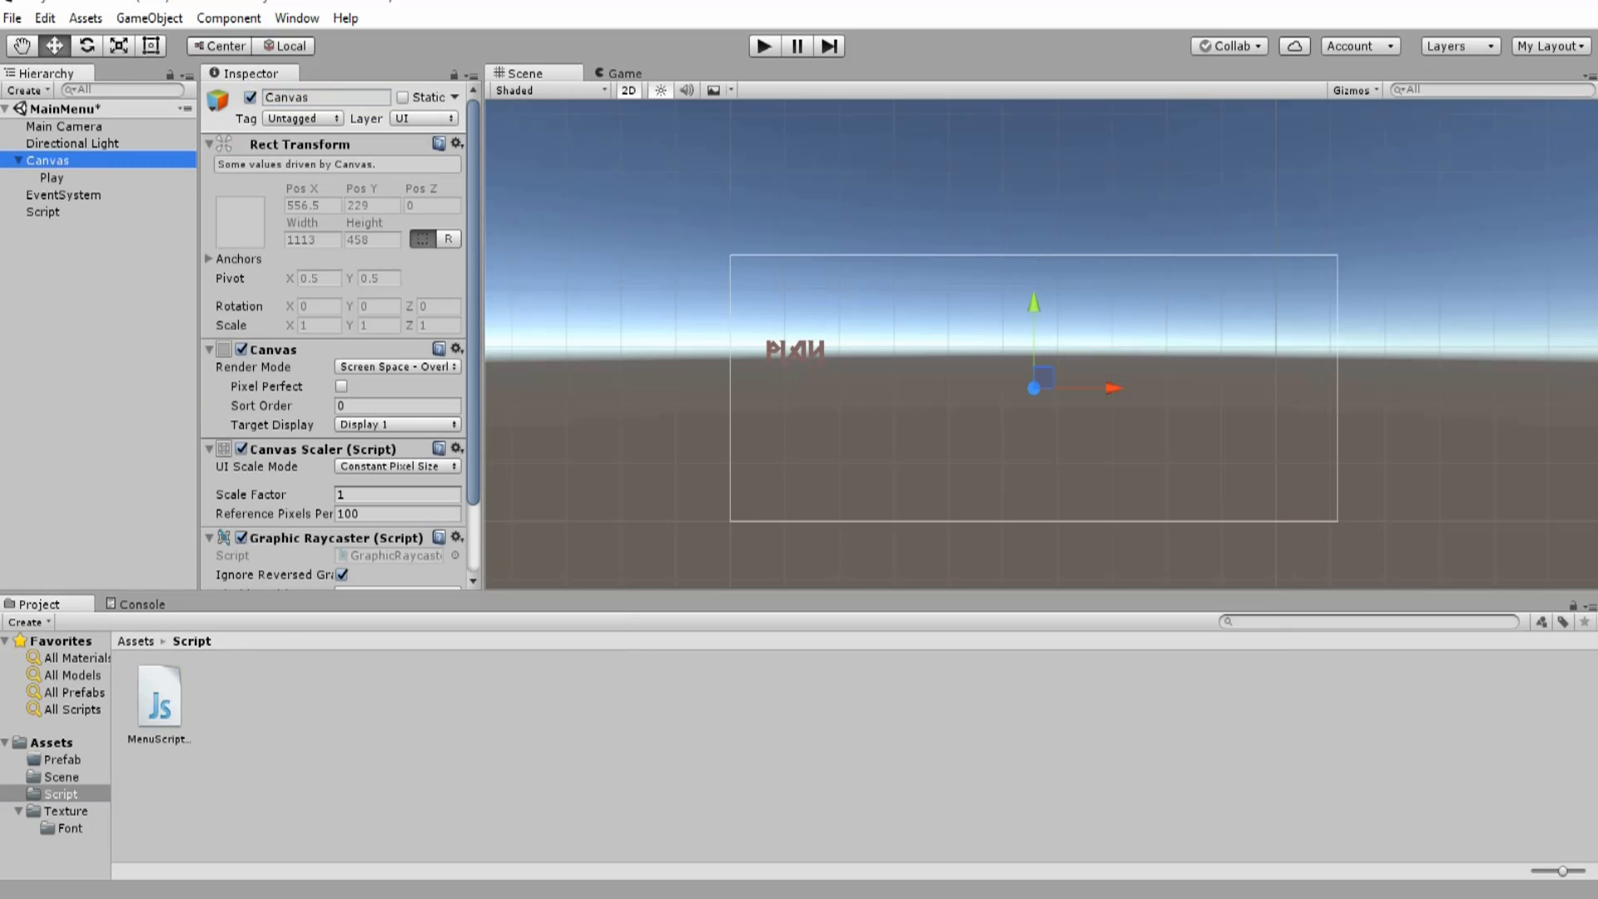
left_click(51, 178)
scroll(333, 242, "down", 10)
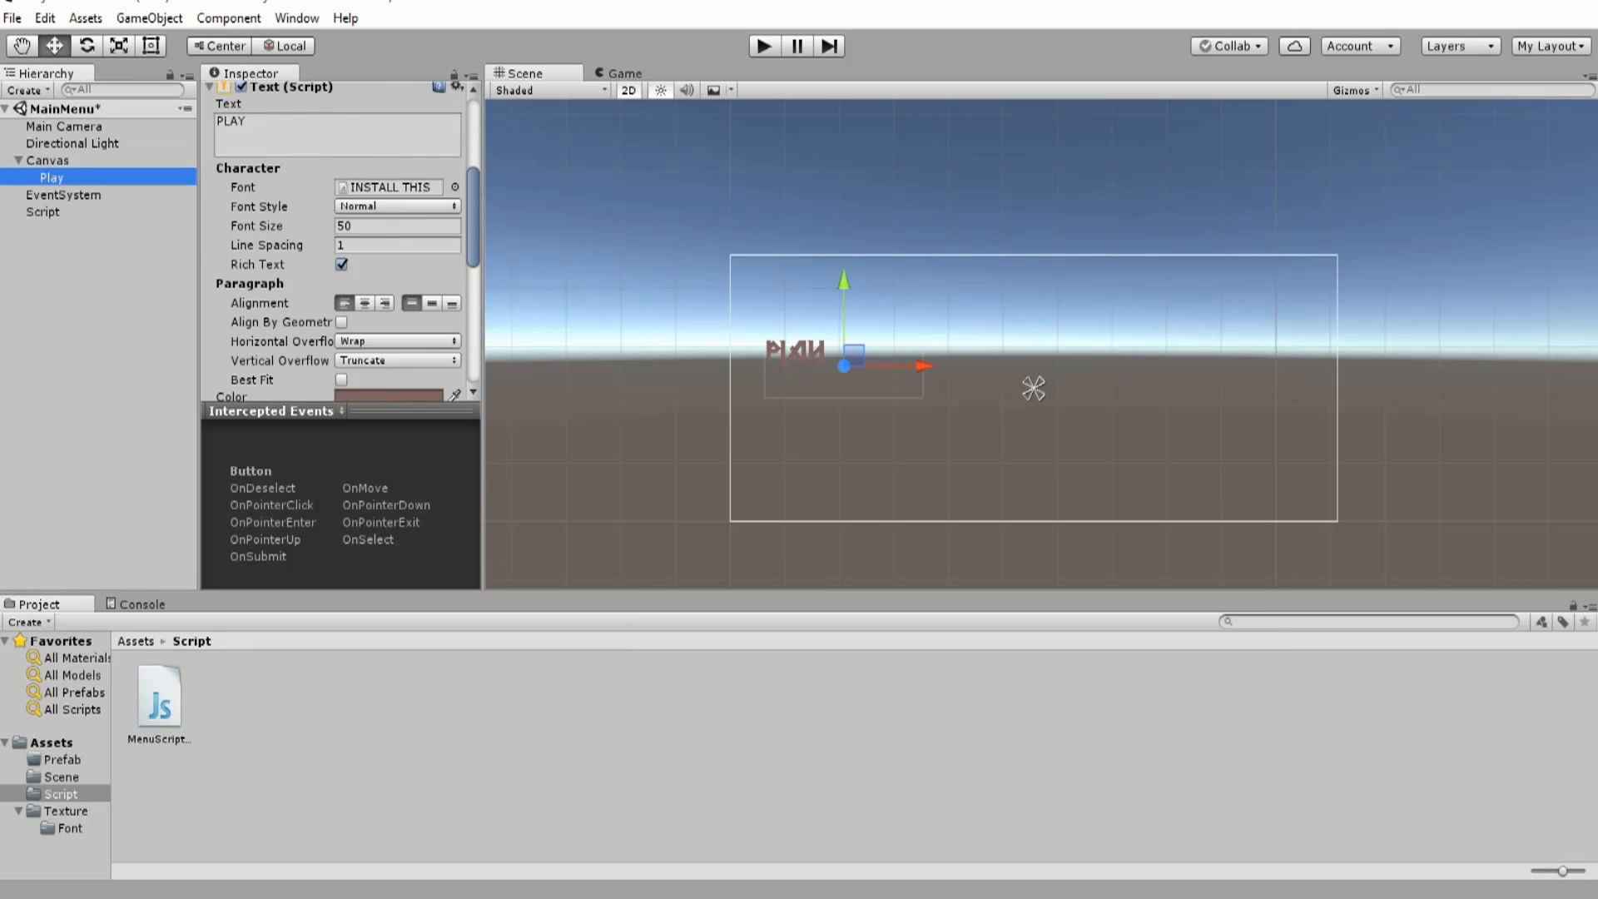
scroll(333, 241, "up", 3)
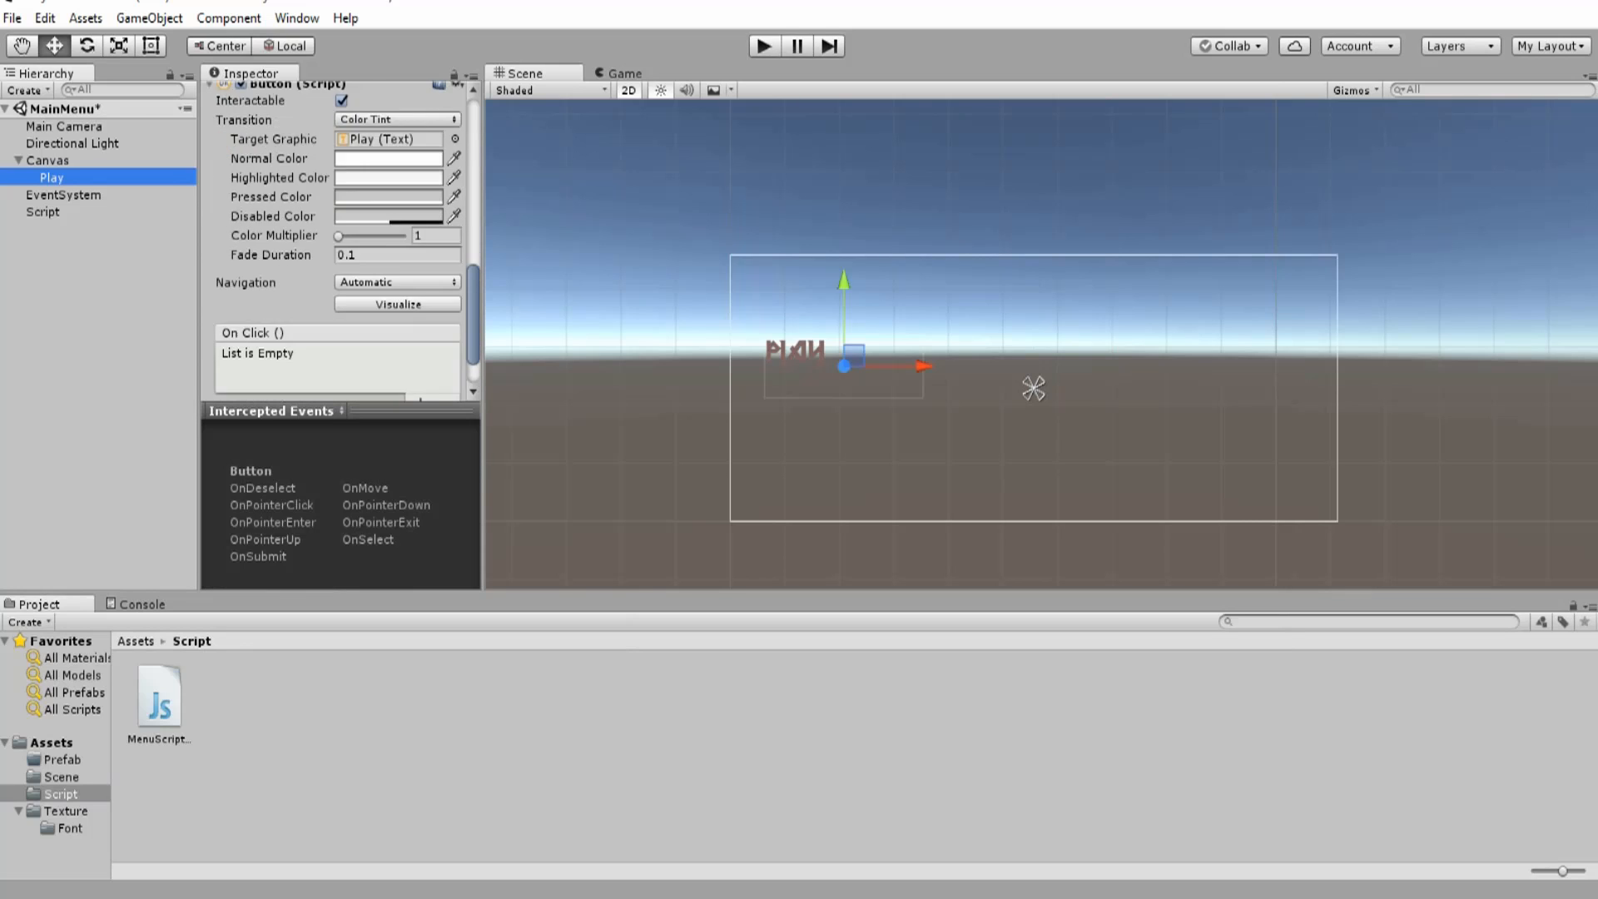
scroll(333, 241, "down", 3)
left_click(420, 338)
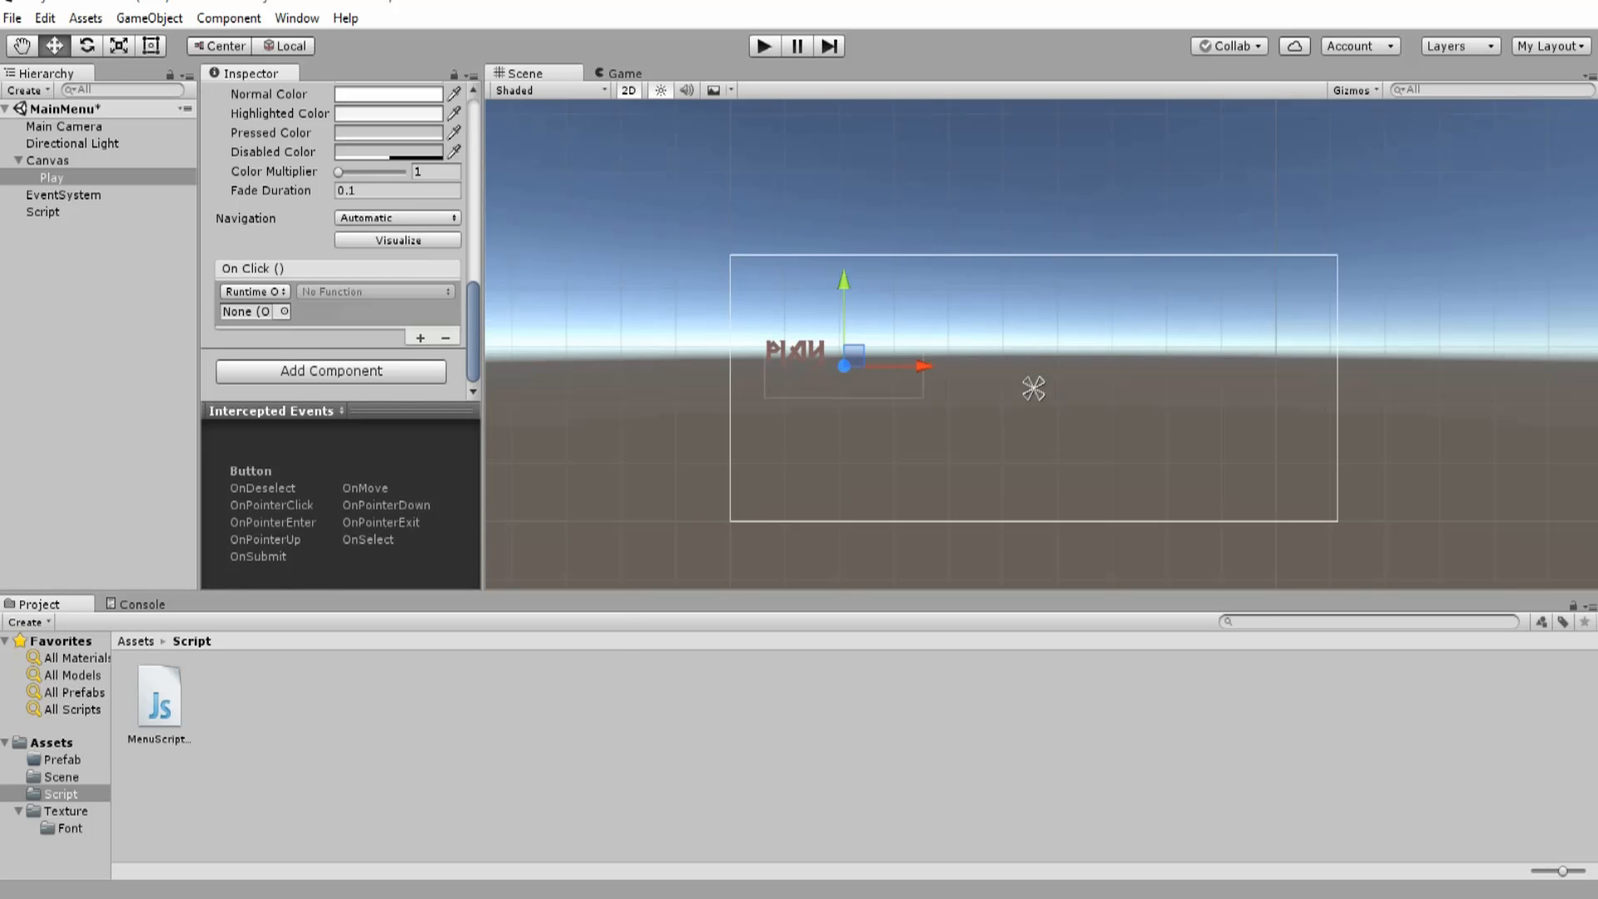
left_click_drag(42, 211, 246, 311)
- Set the Play button's On Click function to LOAD_GAMEMOD () from MenuScriptEditor
left_click(374, 291)
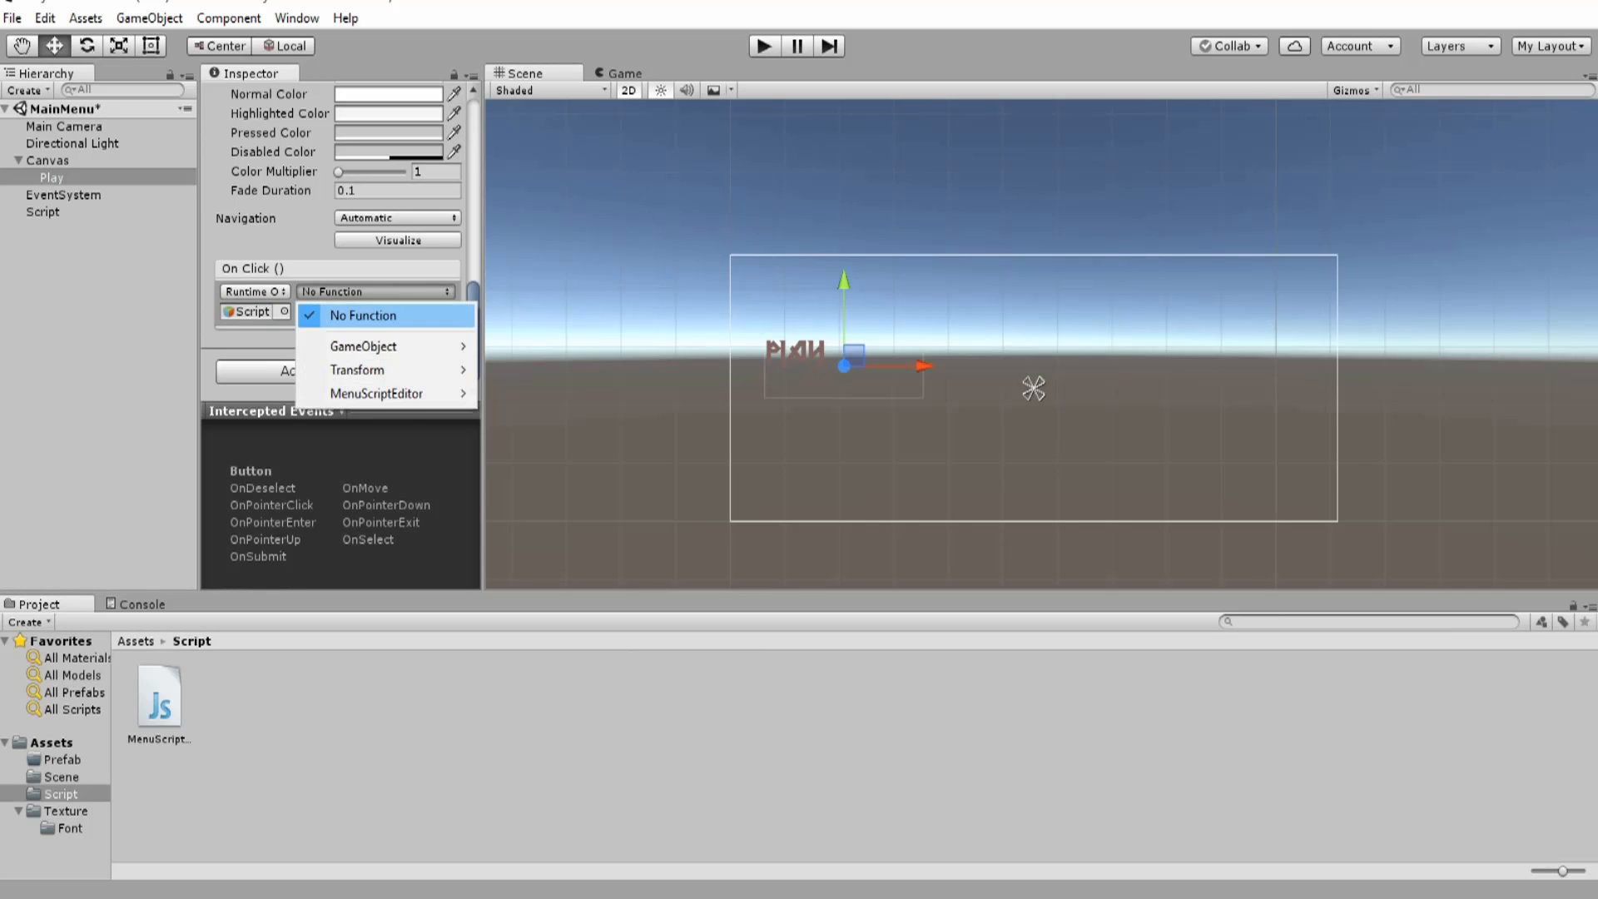
mouse_move(374, 346)
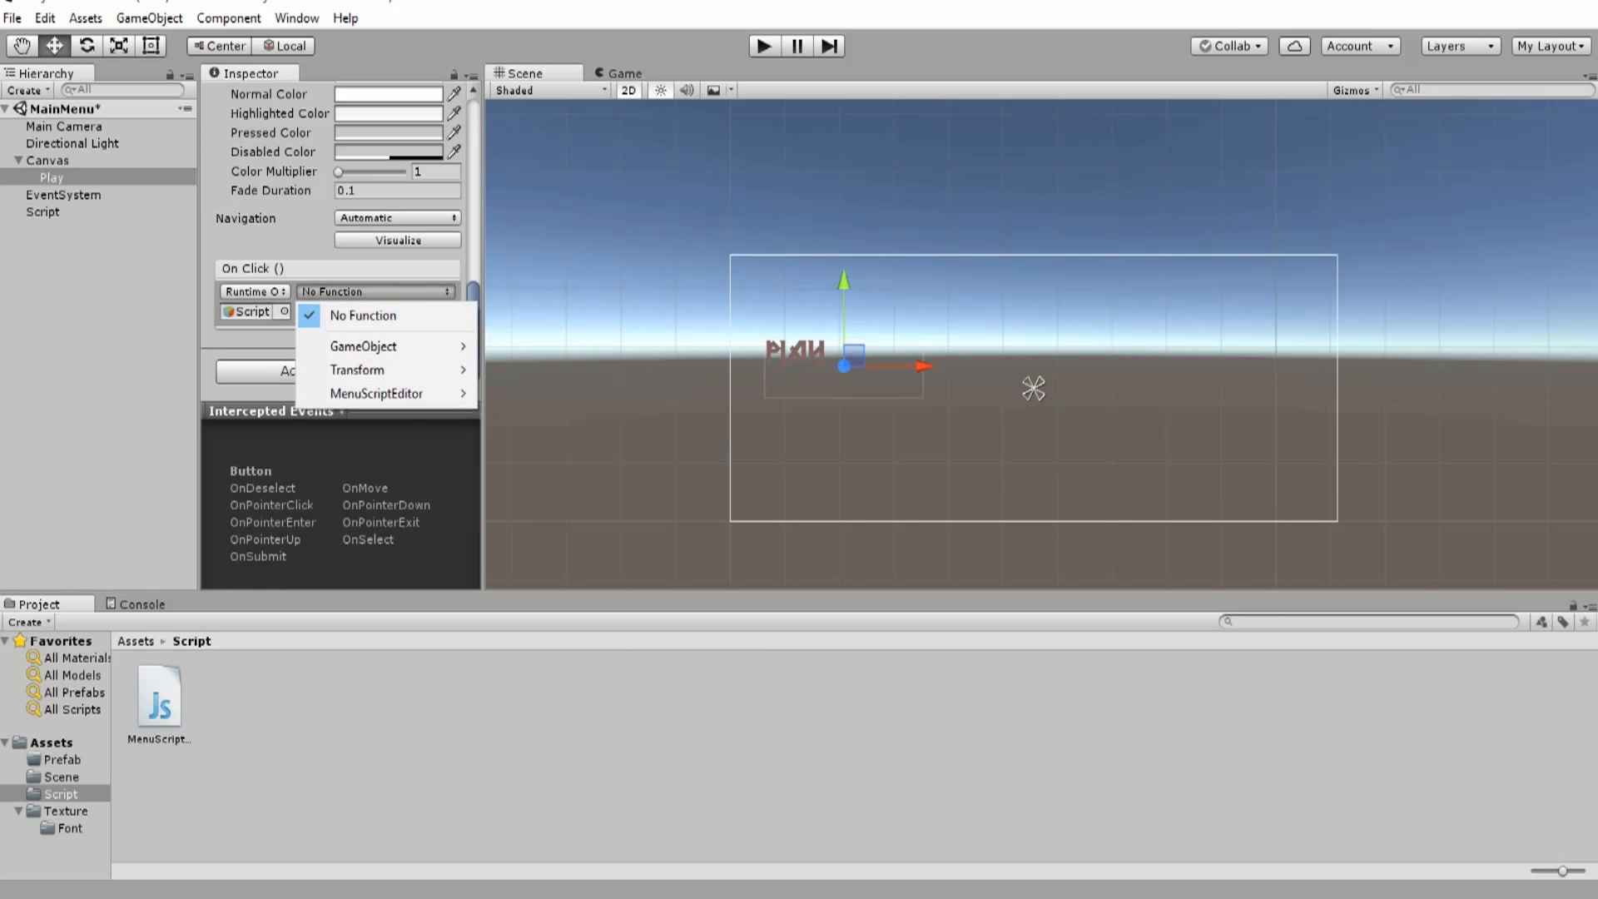
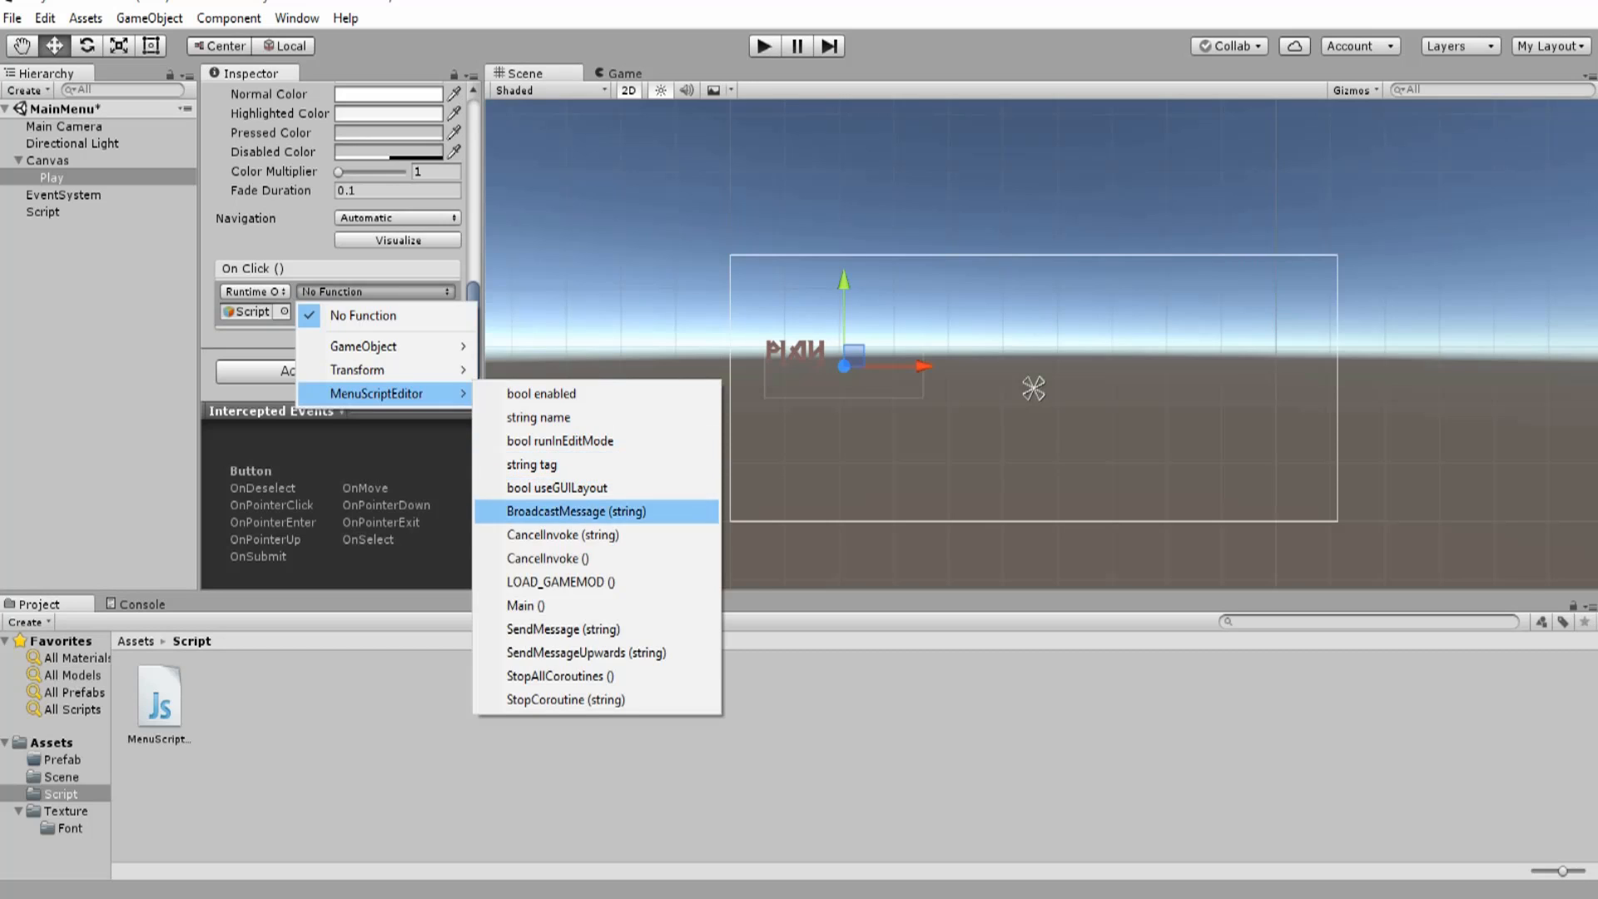
left_click(560, 581)
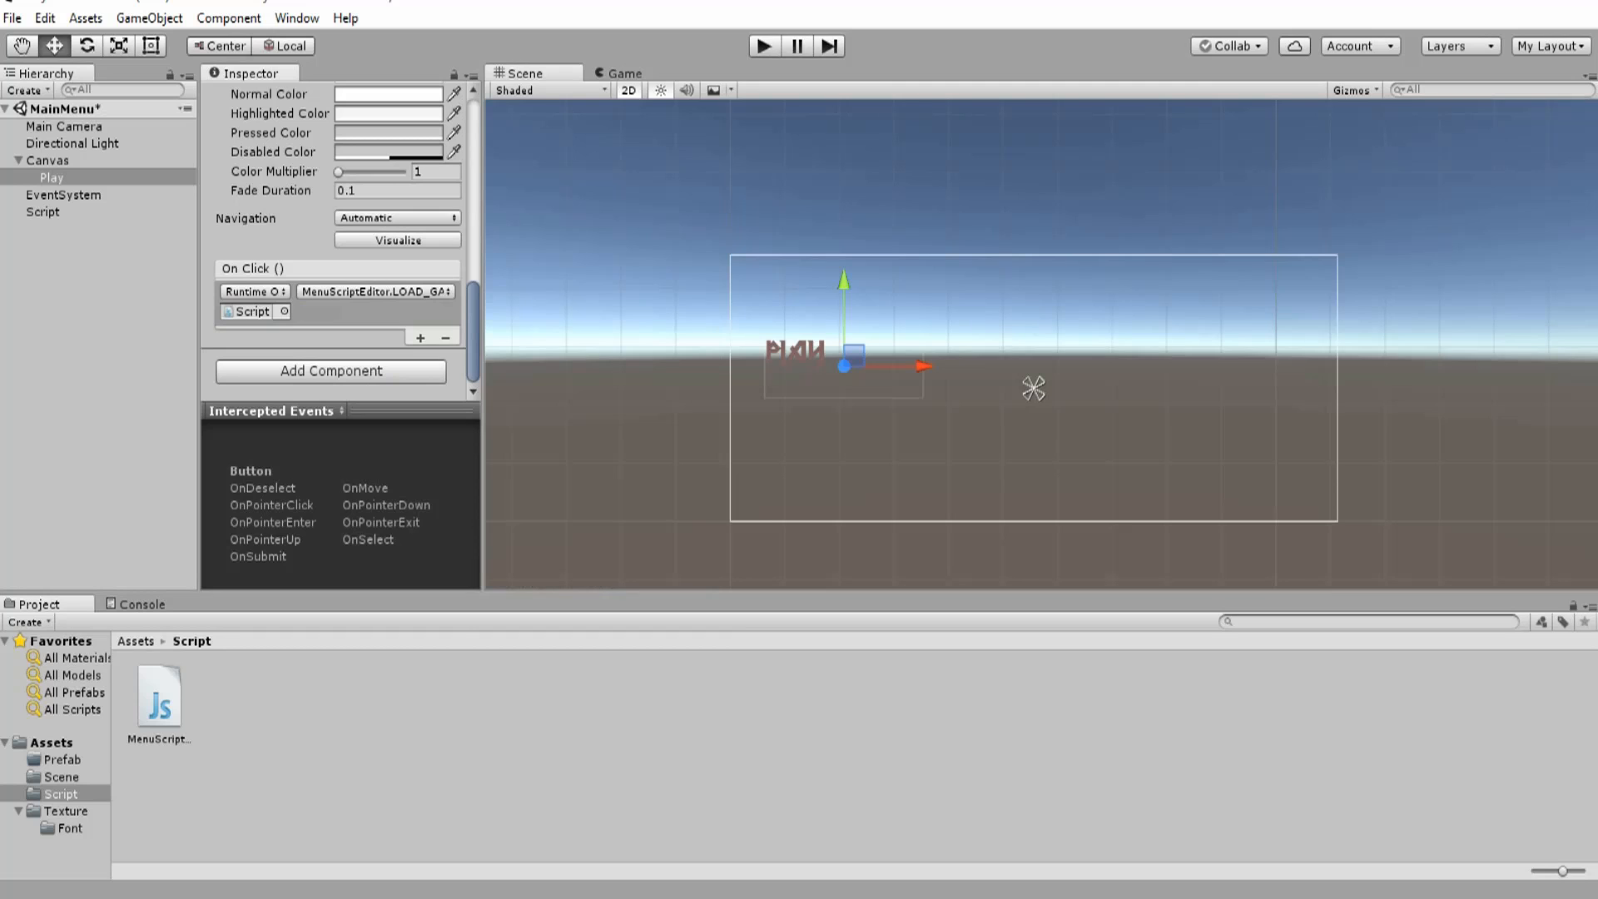
- Run the MainMenu scene to test the PLAY button, and check the menu in the Game view
left_click(625, 74)
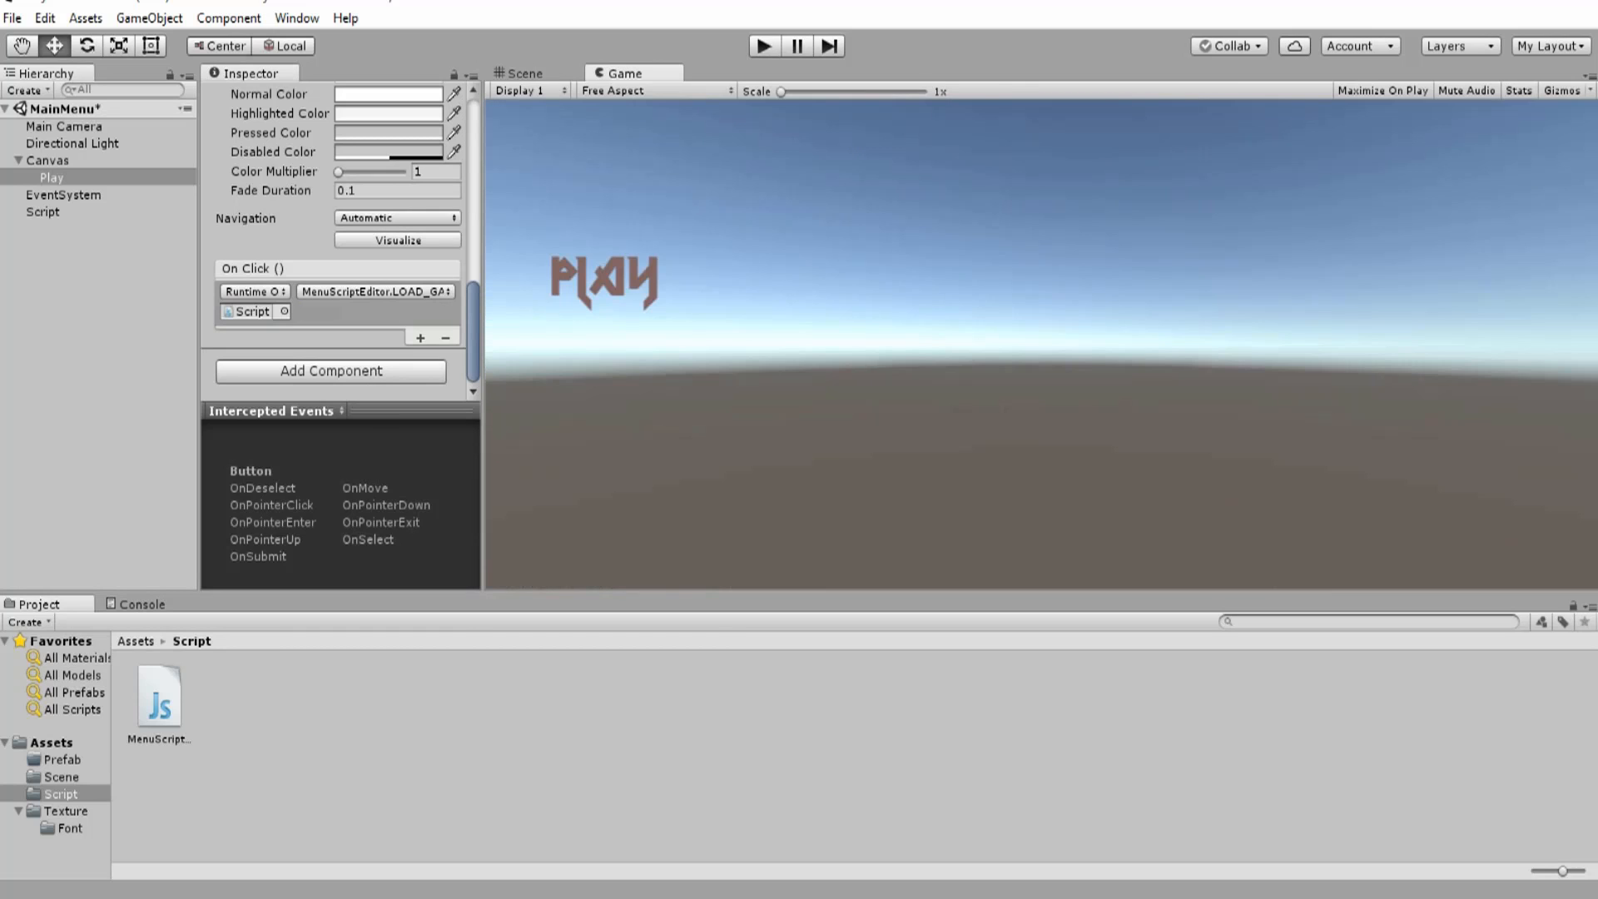
left_click(524, 73)
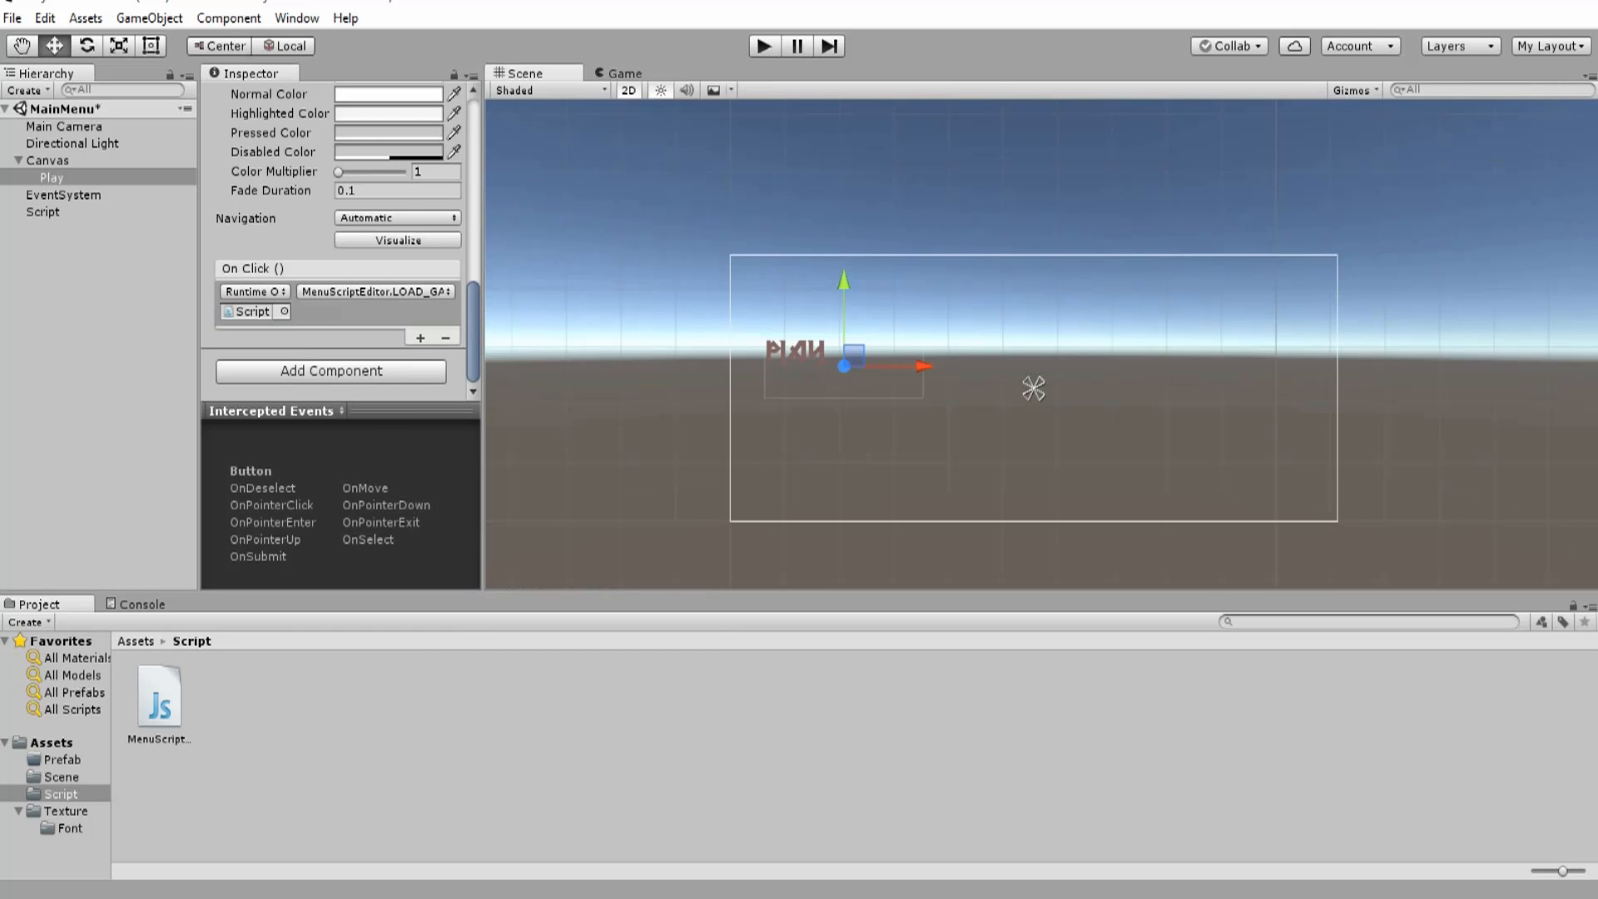
key("ctrl+p")
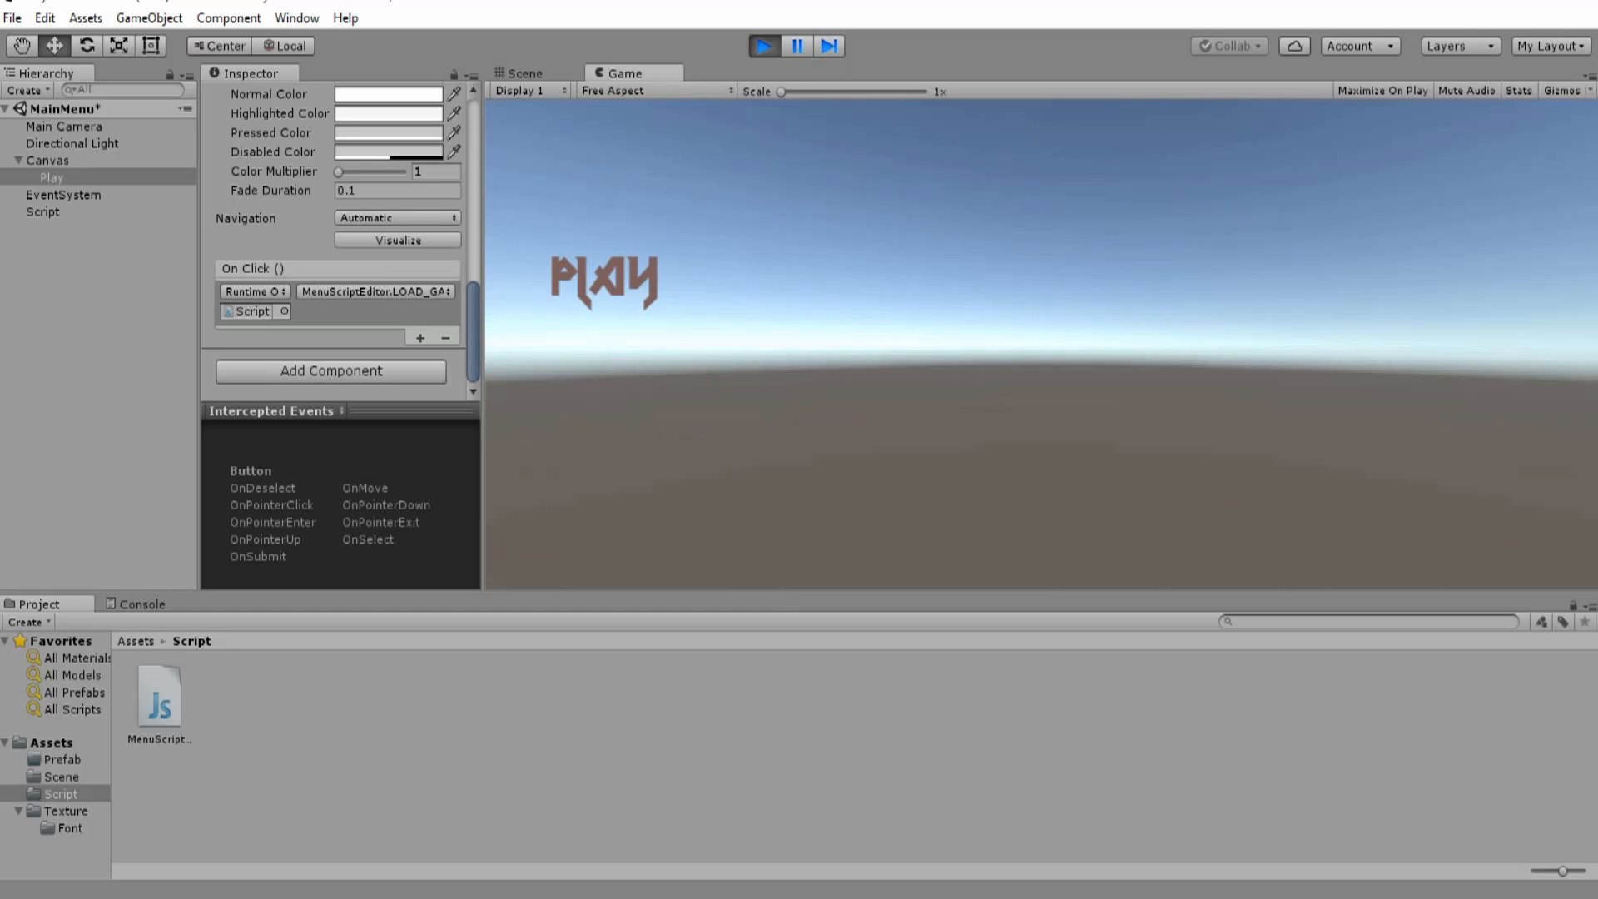
left_click(606, 281)
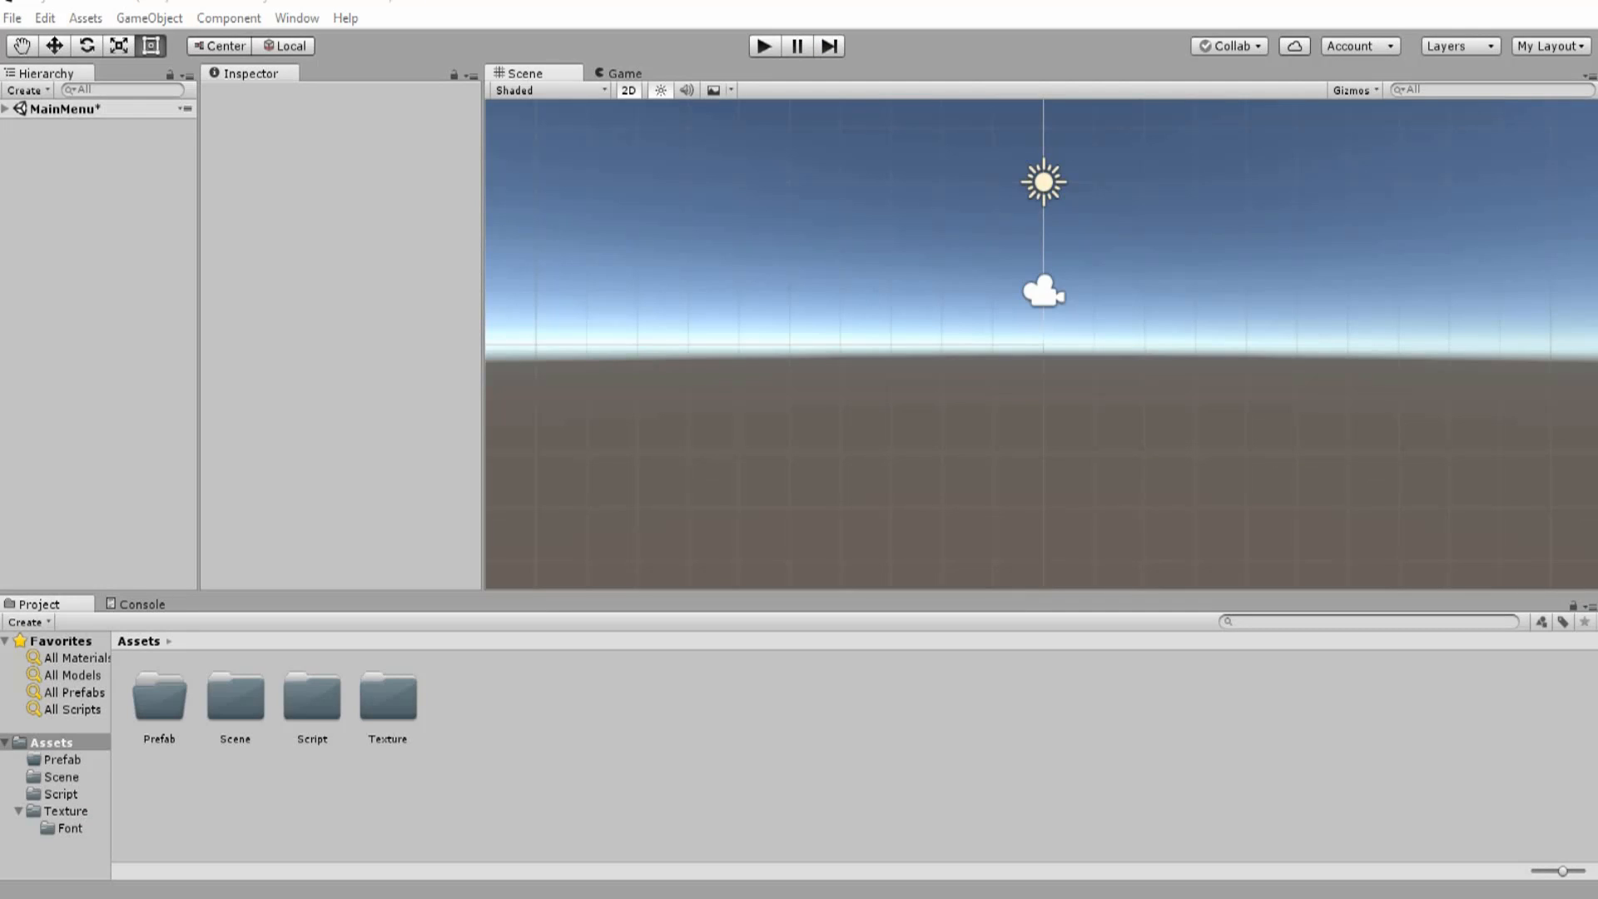
left_click(624, 74)
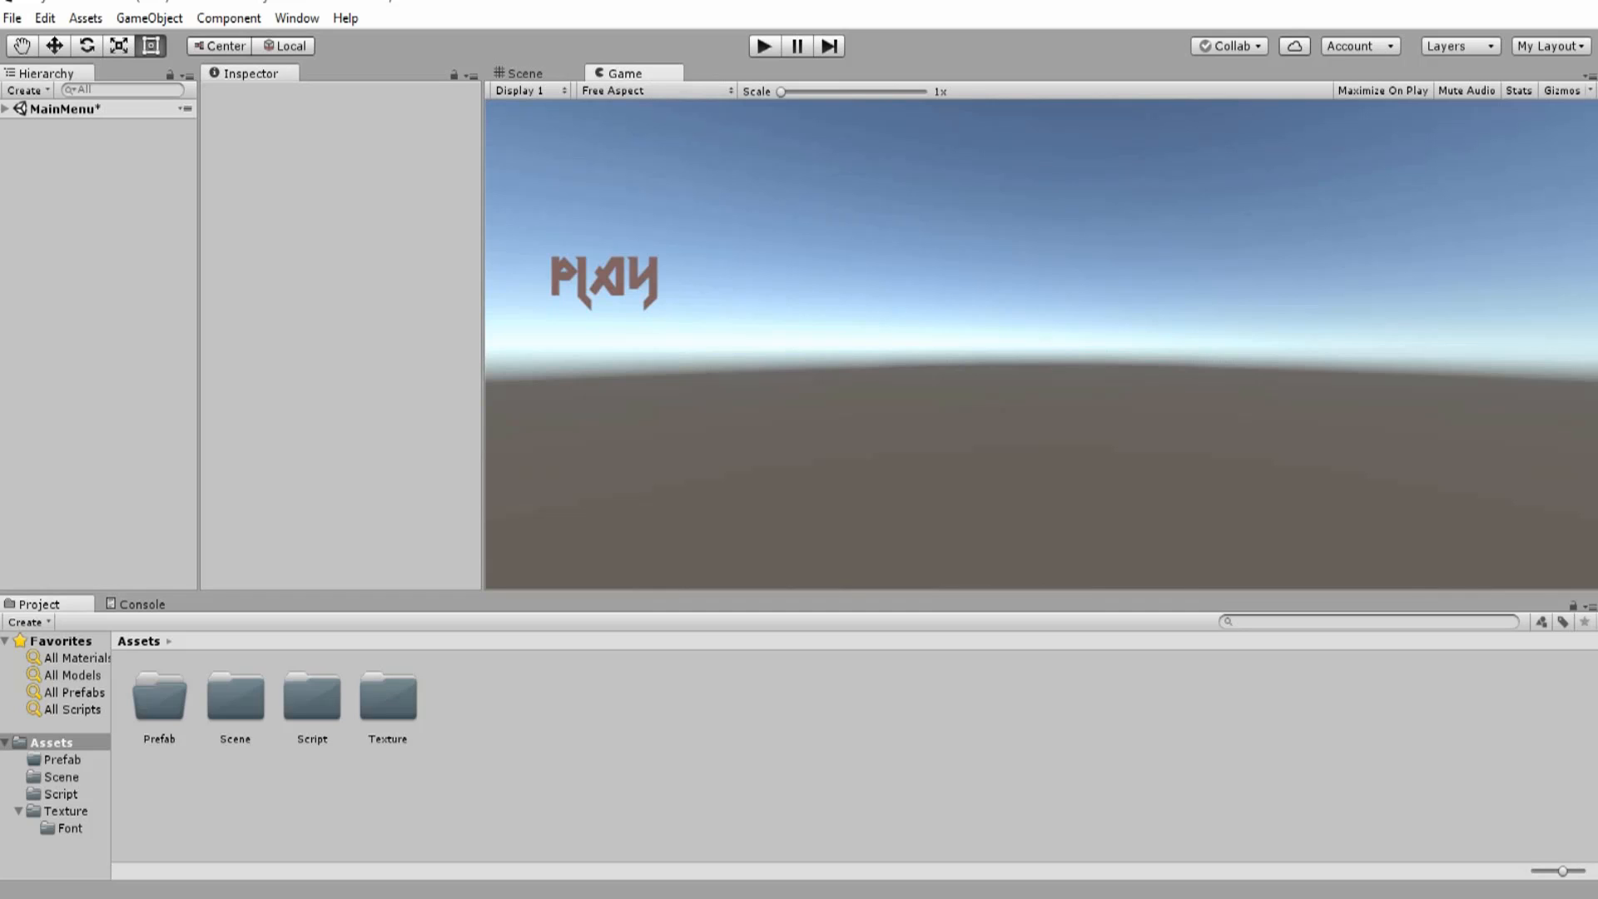
left_click(525, 73)
scroll(1043, 345, "down", 8)
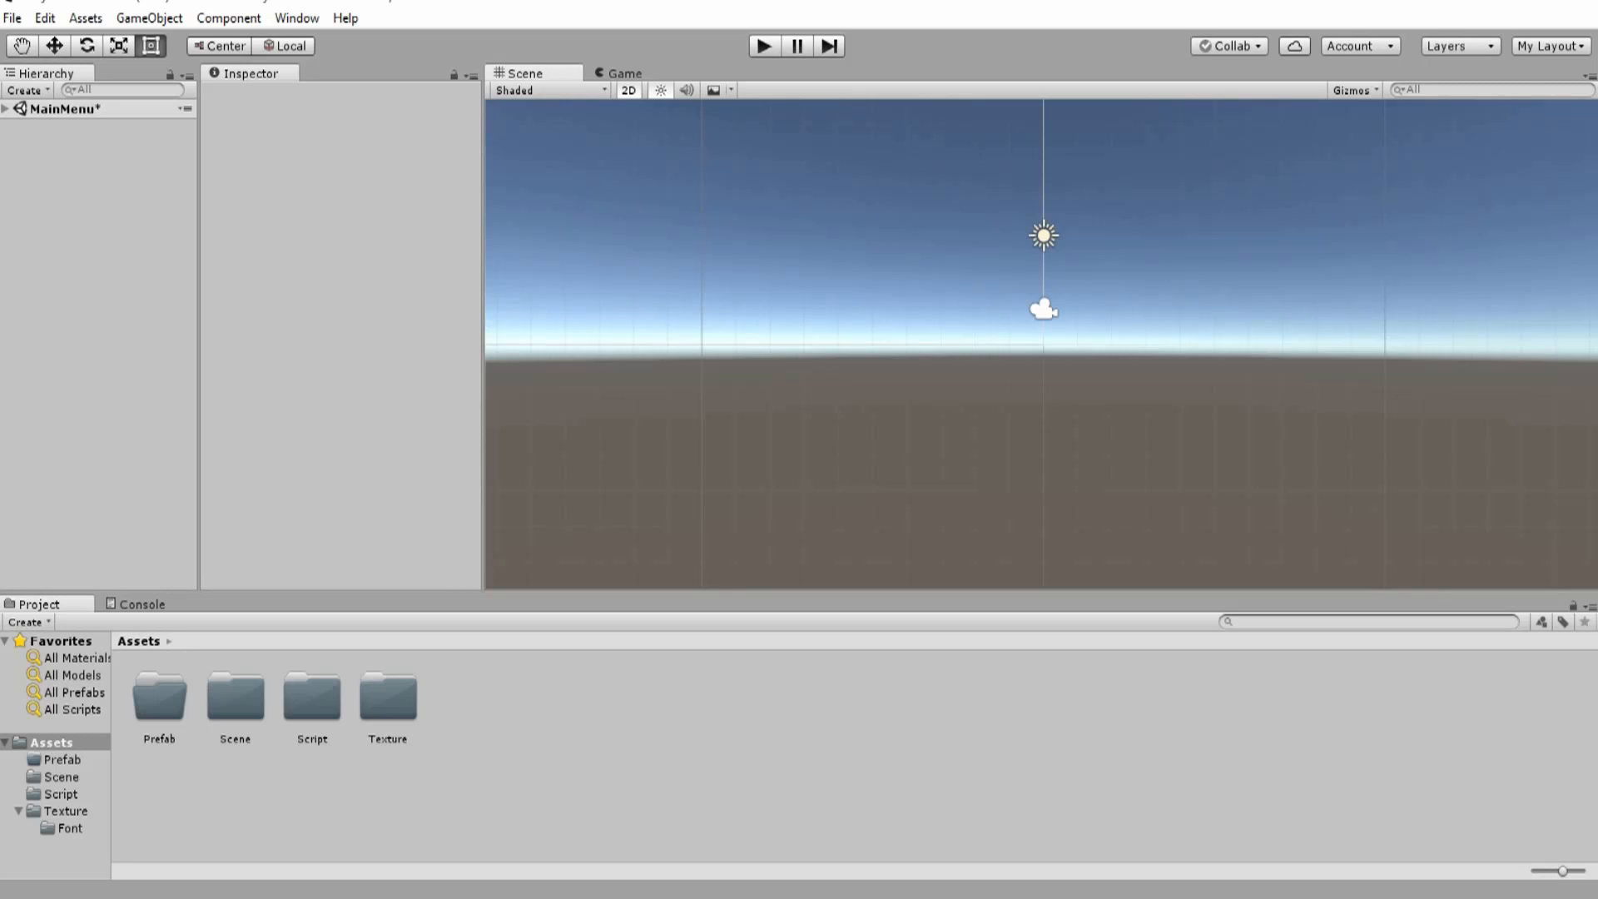
- Duplicate the Play object under the Canvas and rename the copy Option
left_click(5, 109)
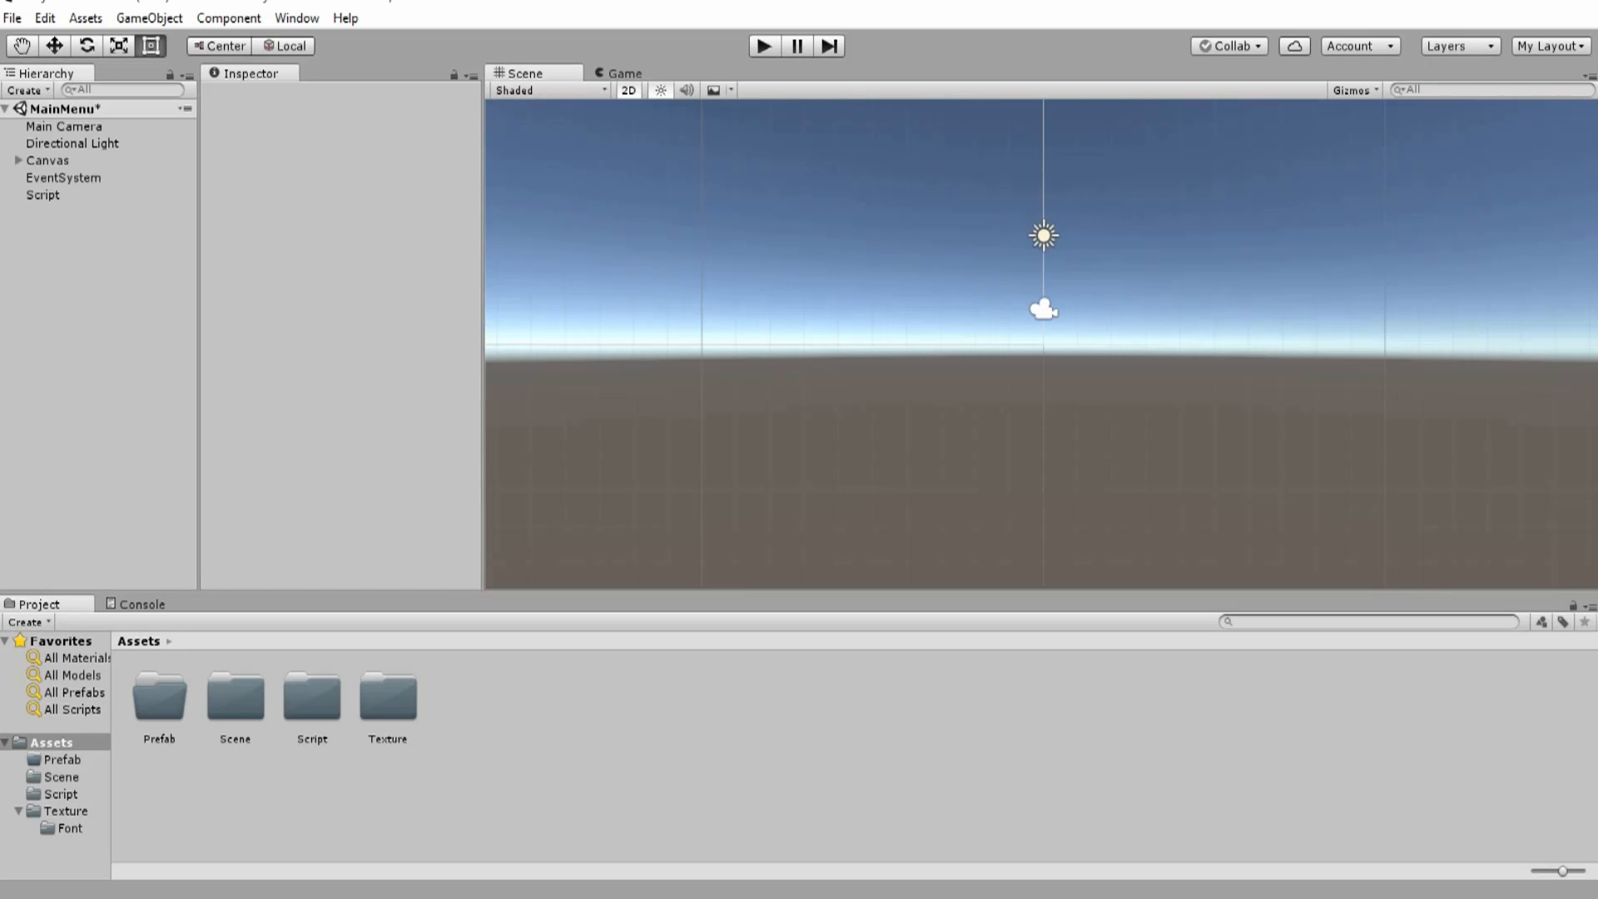
left_click(19, 161)
left_click(52, 178)
key("ctrl+d")
left_click(325, 98)
type("O")
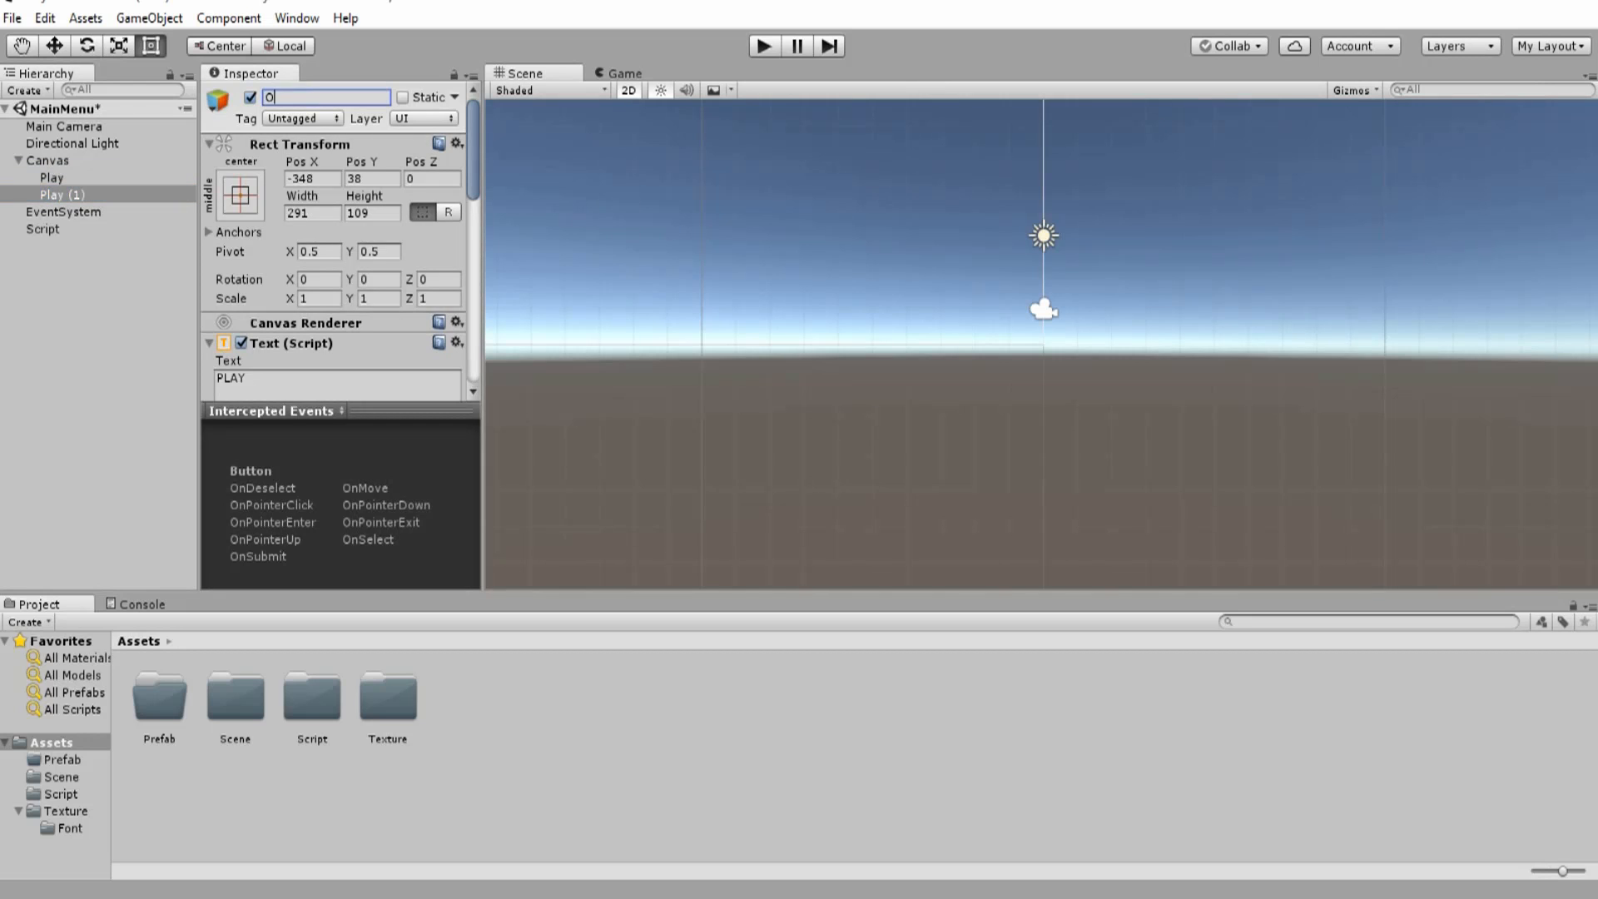
type("ption")
key("Return")
- Change the Option object's text to OPTION and move it down below PLAY, checking the layout in the Game view
scroll(337, 258, "down", 2)
left_click(337, 260)
type("OPTION")
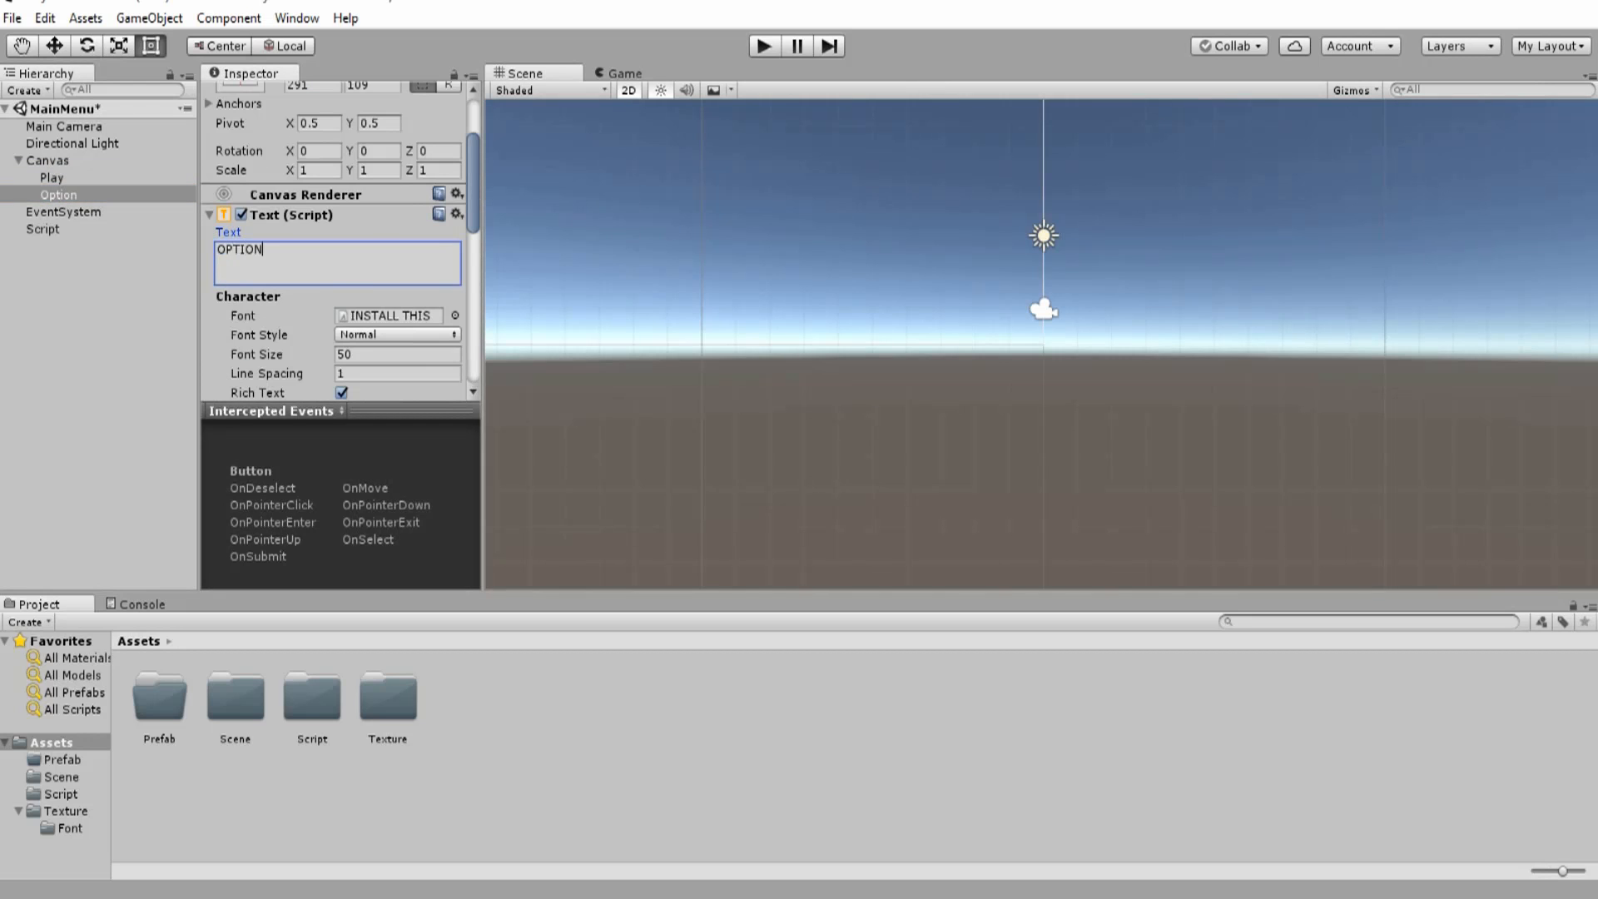
scroll(337, 258, "down", 6)
double_click(59, 194)
key("w")
left_click_drag(1043, 261, 1043, 332)
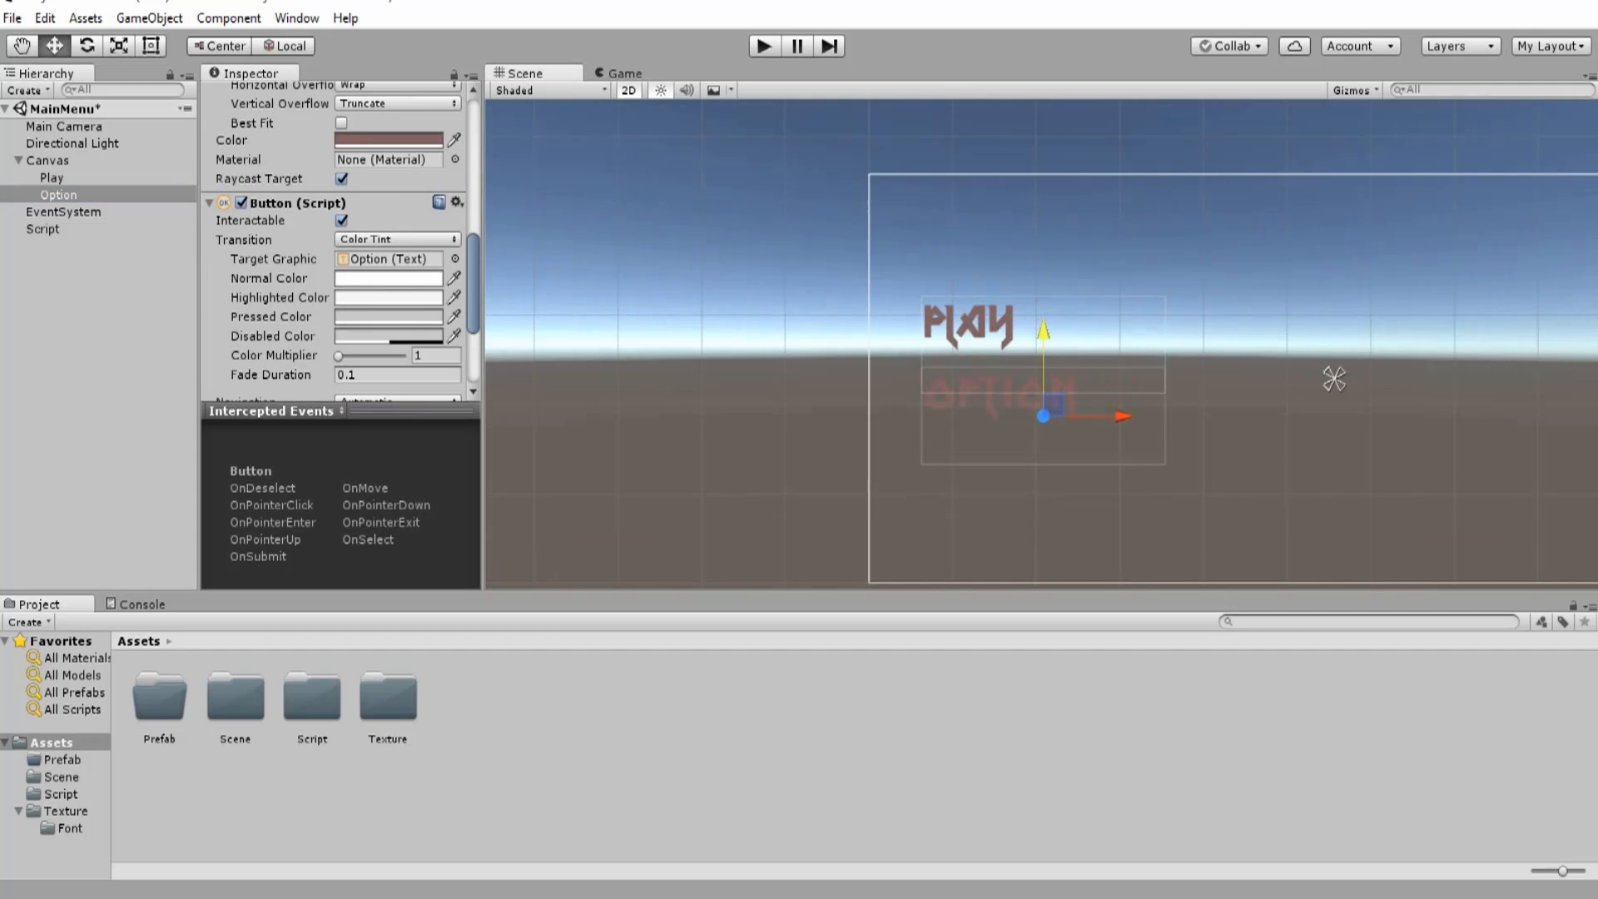
left_click(624, 73)
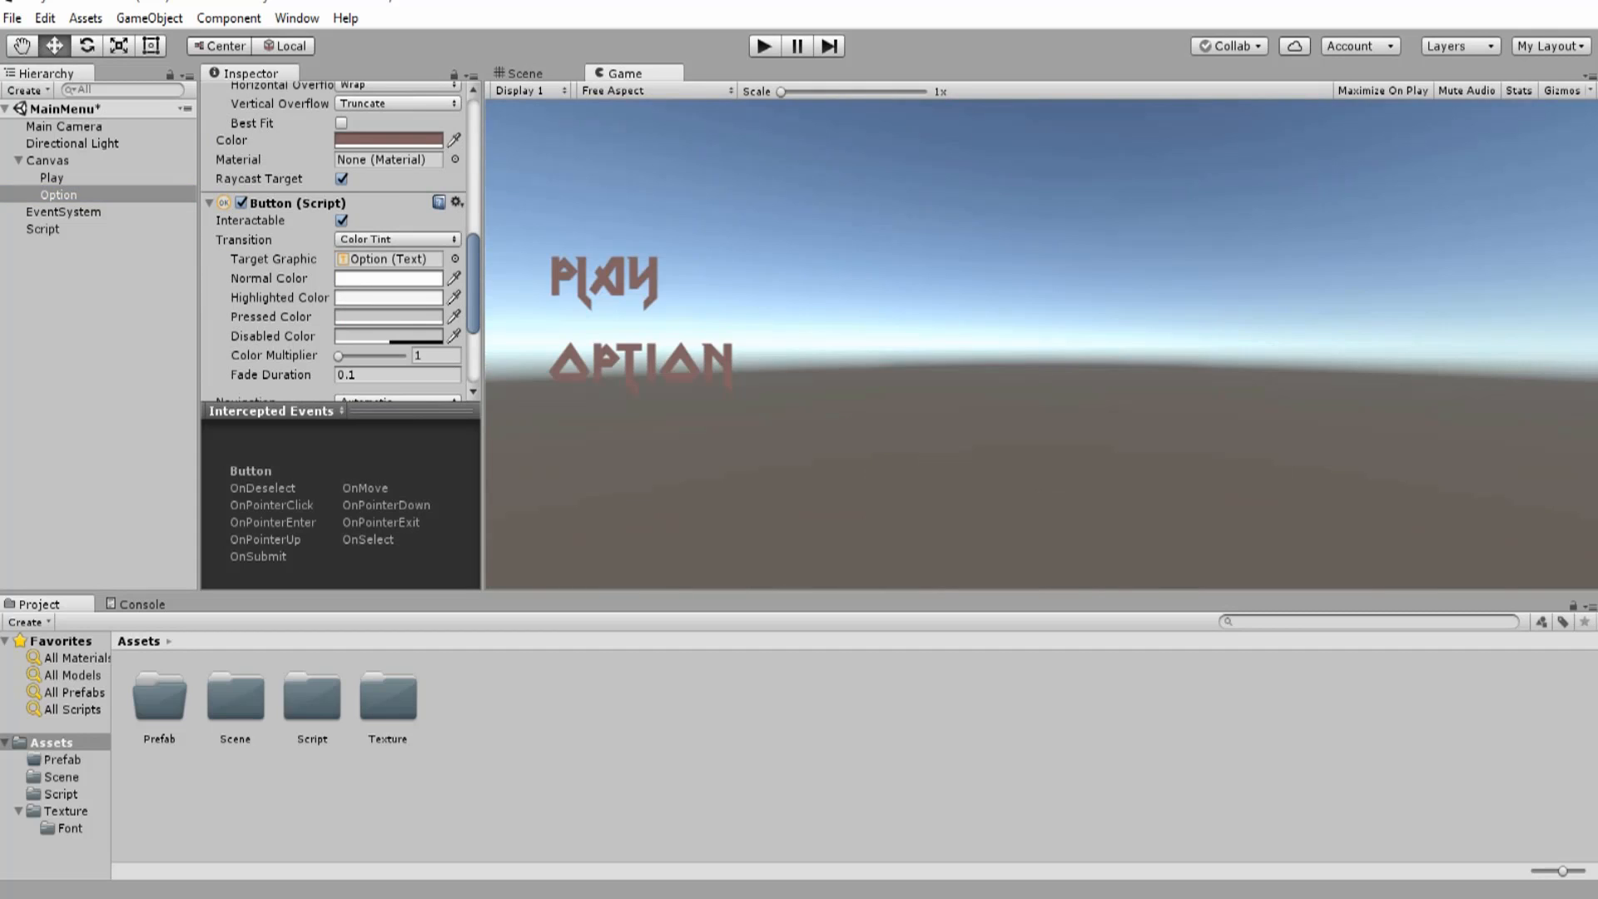
left_click(525, 73)
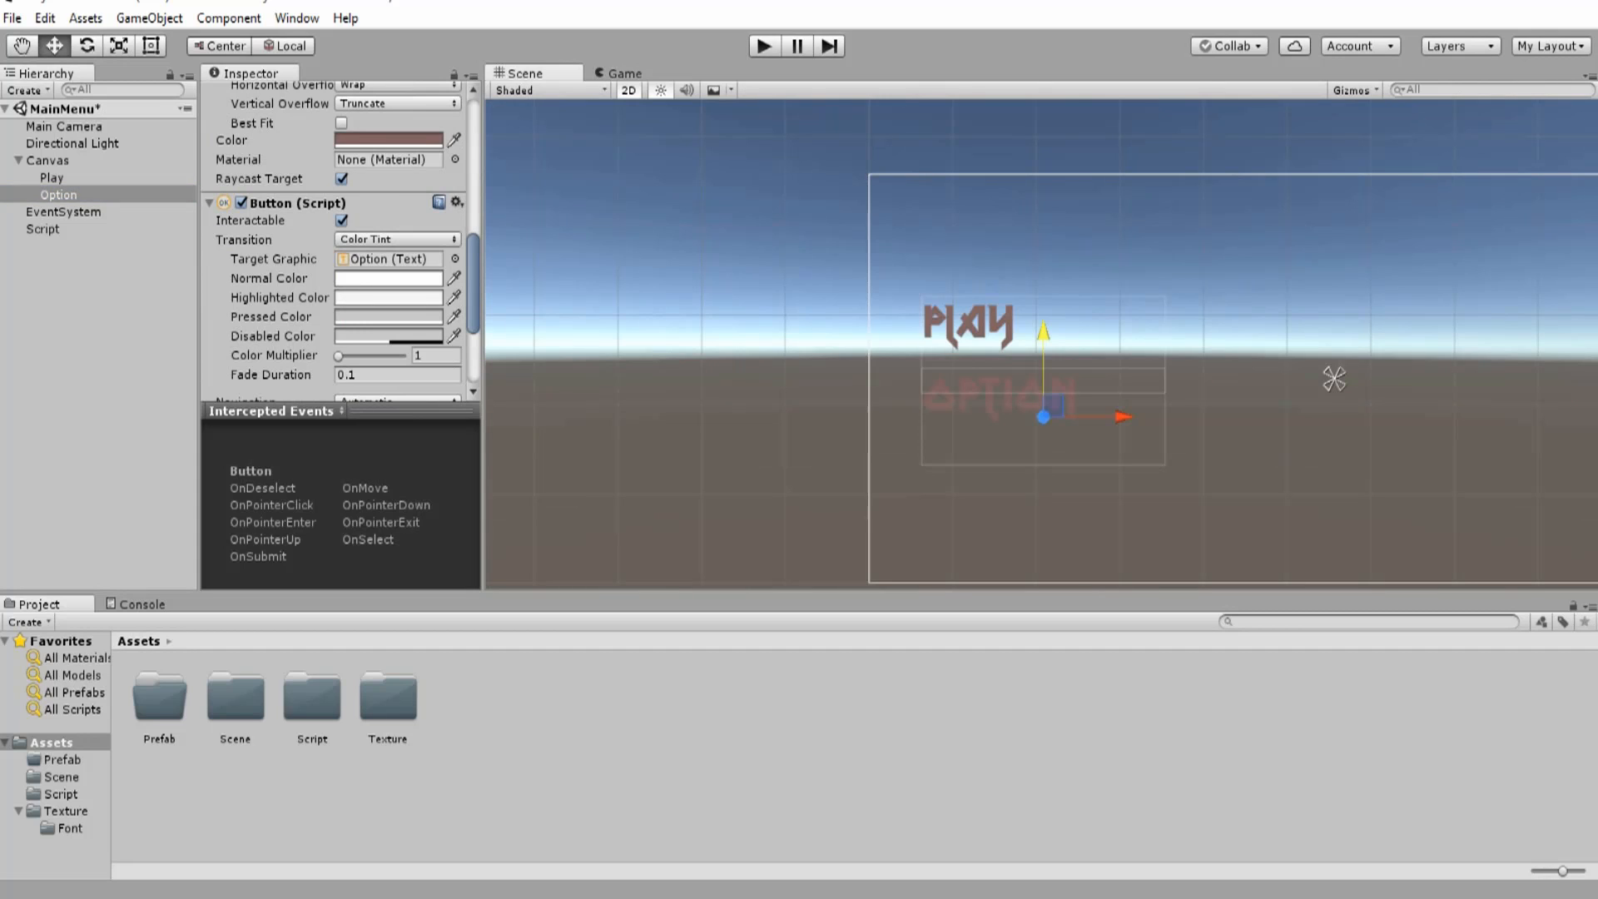
- Duplicate the Option object under the Canvas and rename the copy Exit
left_click(58, 195)
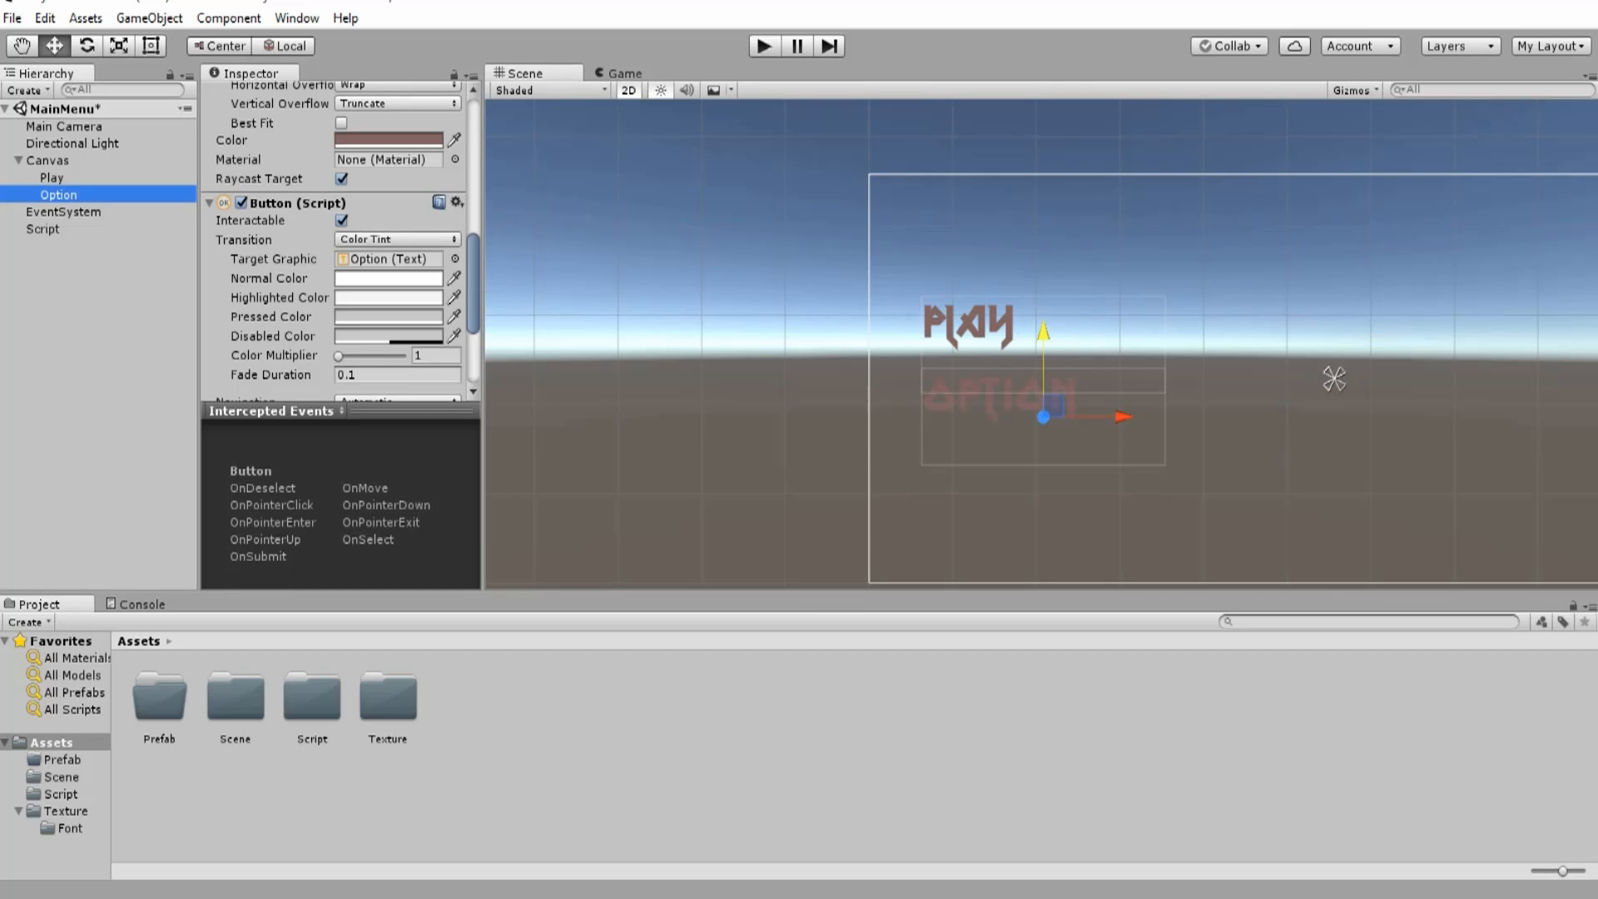
key("ctrl+d")
scroll(333, 242, "up", 10)
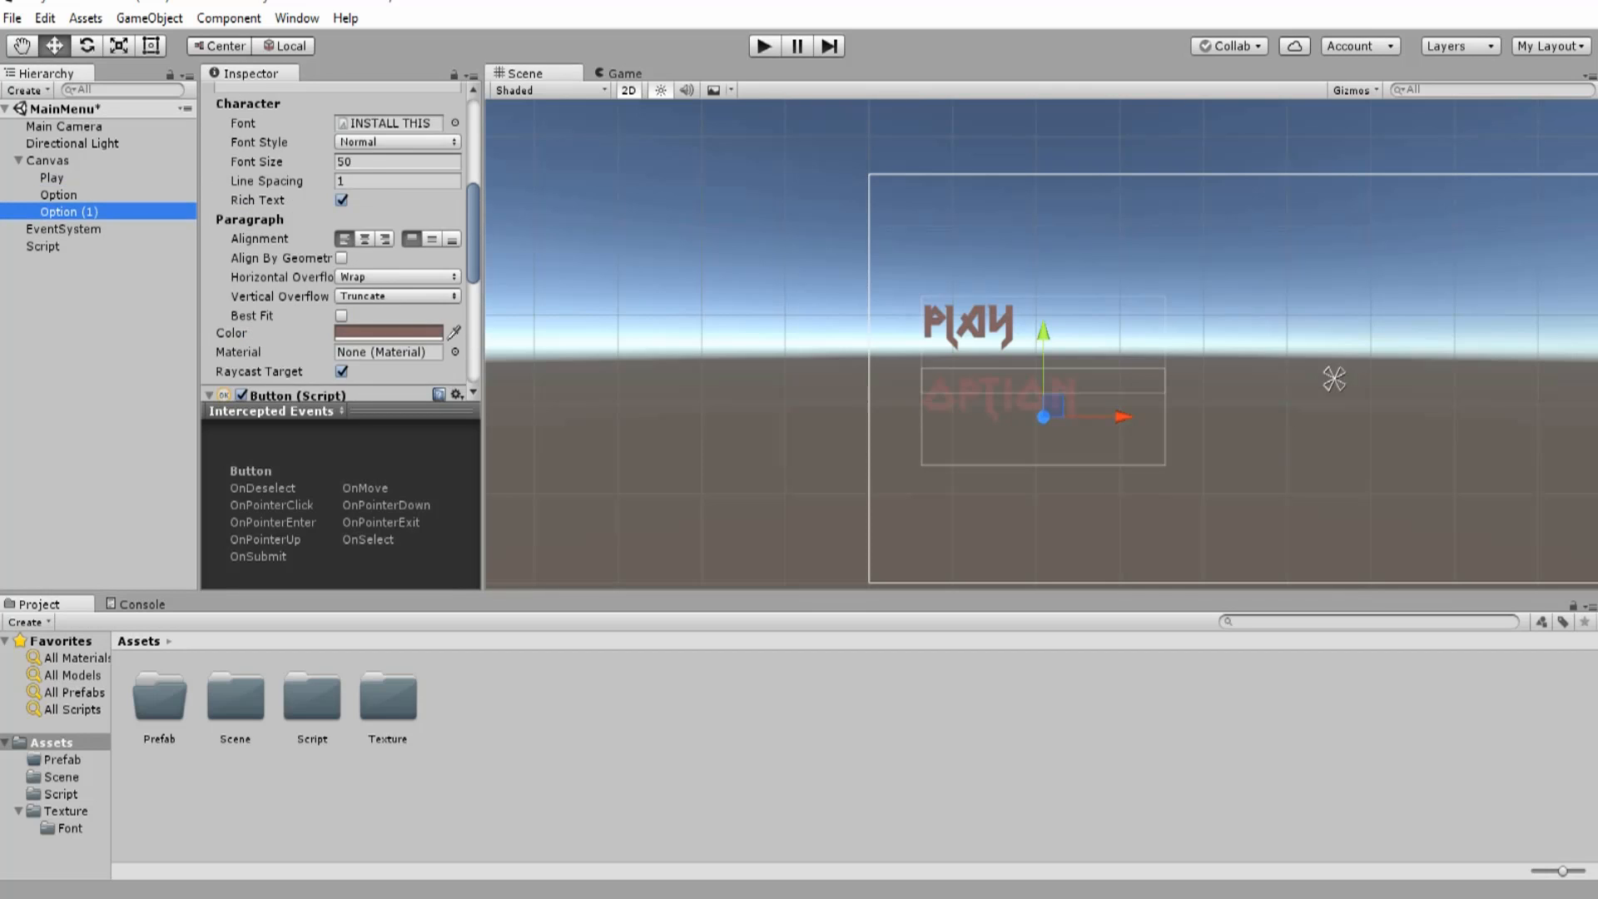
left_click(326, 97)
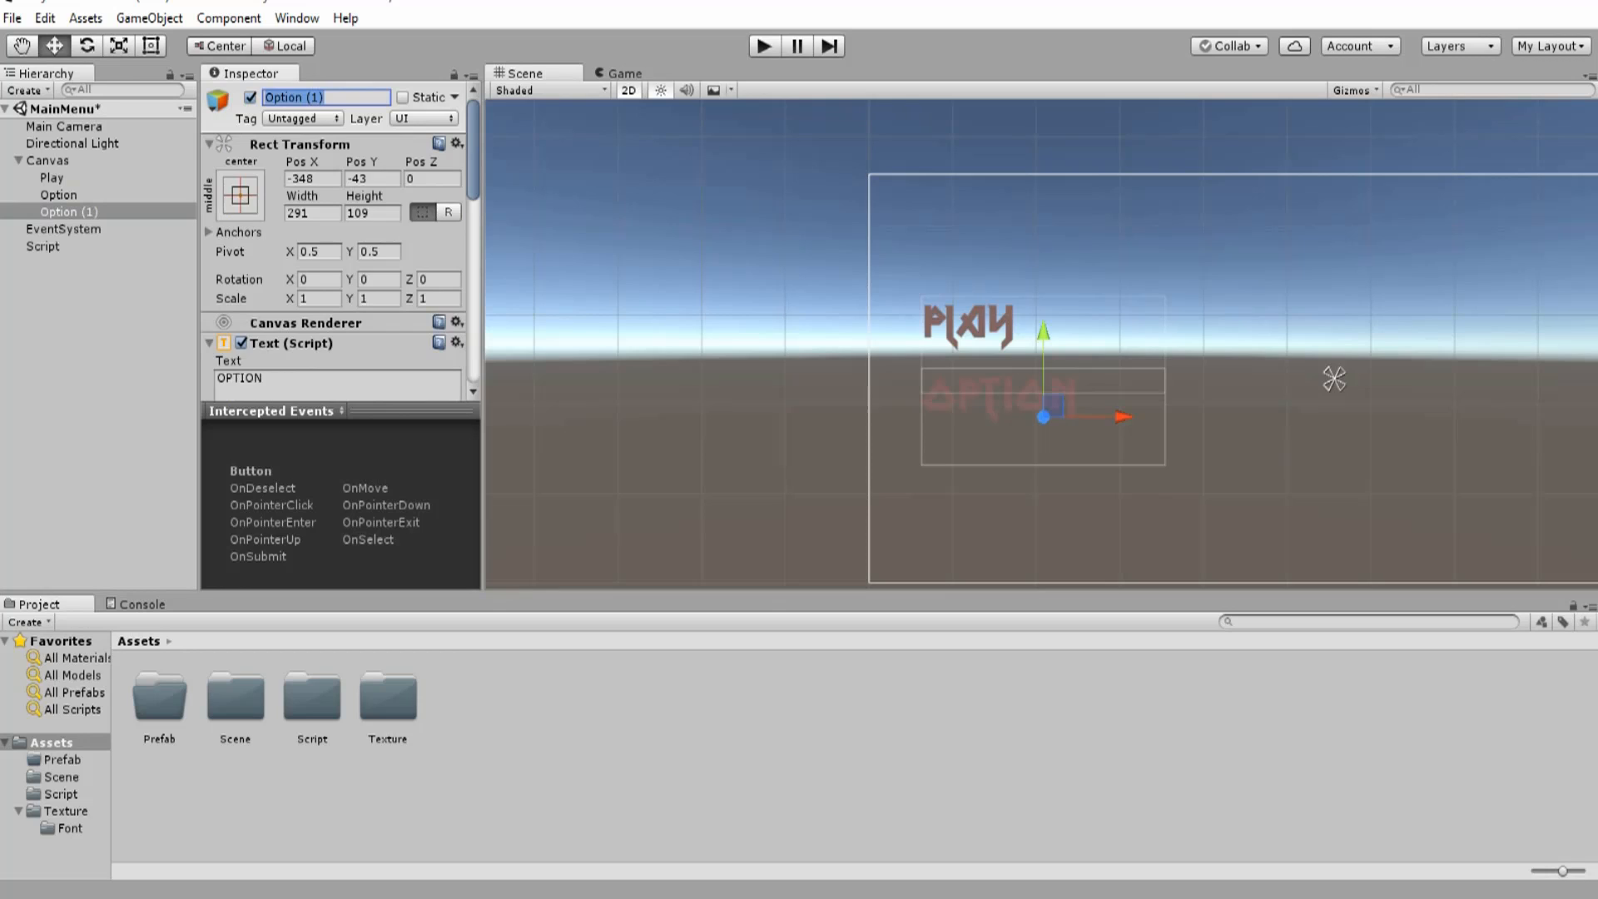
type("Exit")
key("Return")
- Change the Exit object's text to EXIT and move it down below OPTION, checking the layout in the Game view
scroll(333, 241, "down", 3)
left_click(337, 262)
type("E")
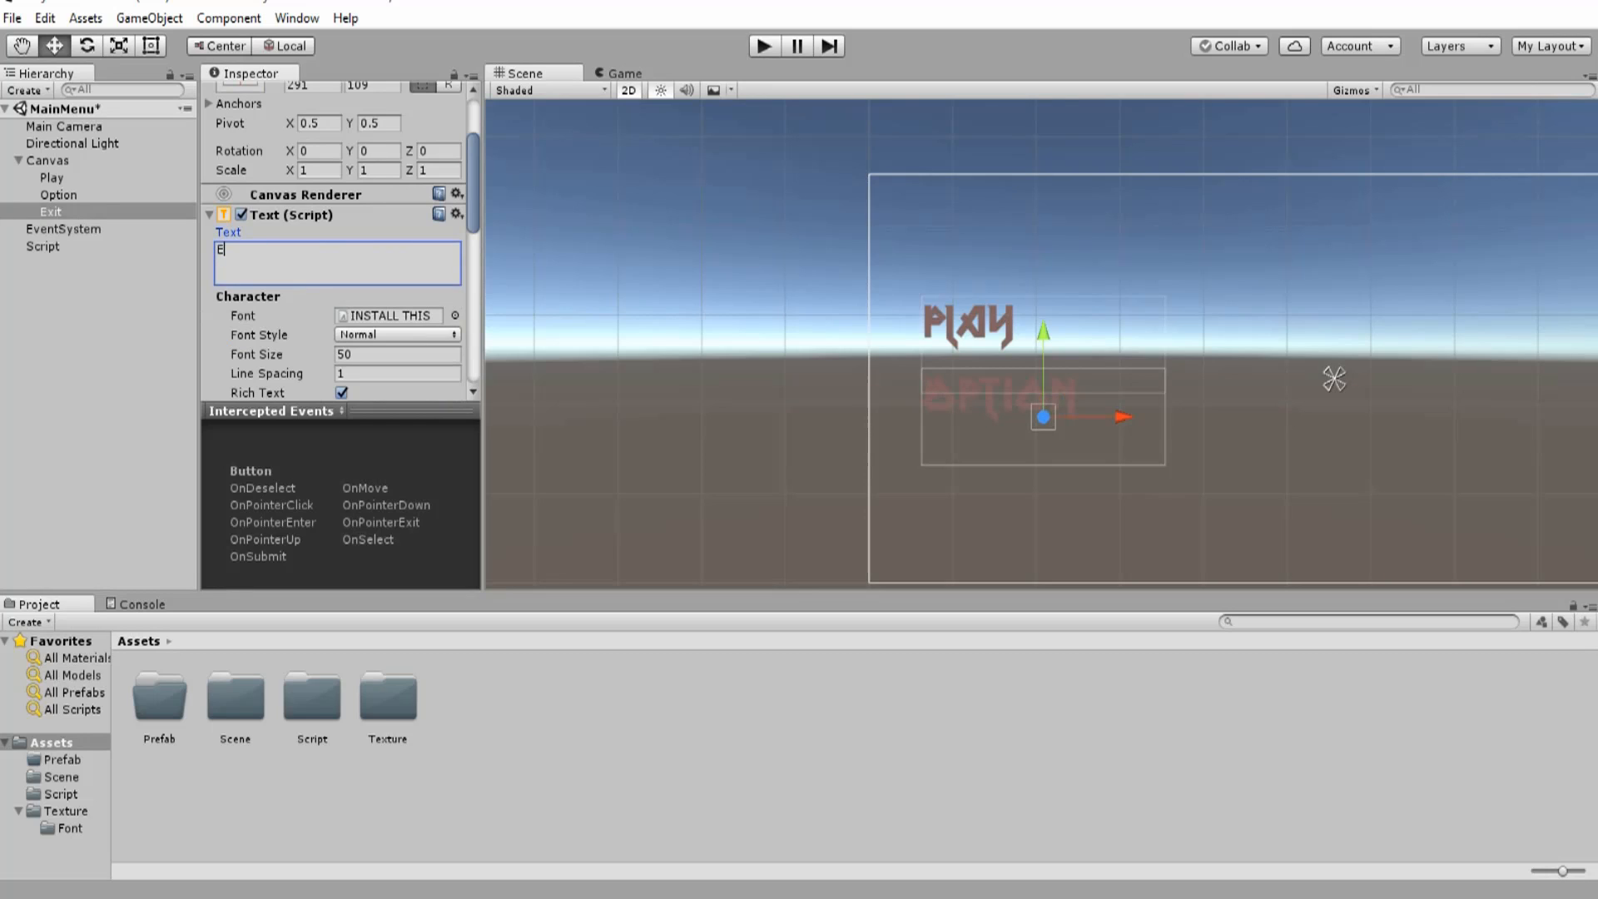
type("XIT")
key("Return")
left_click_drag(1043, 358, 1043, 433)
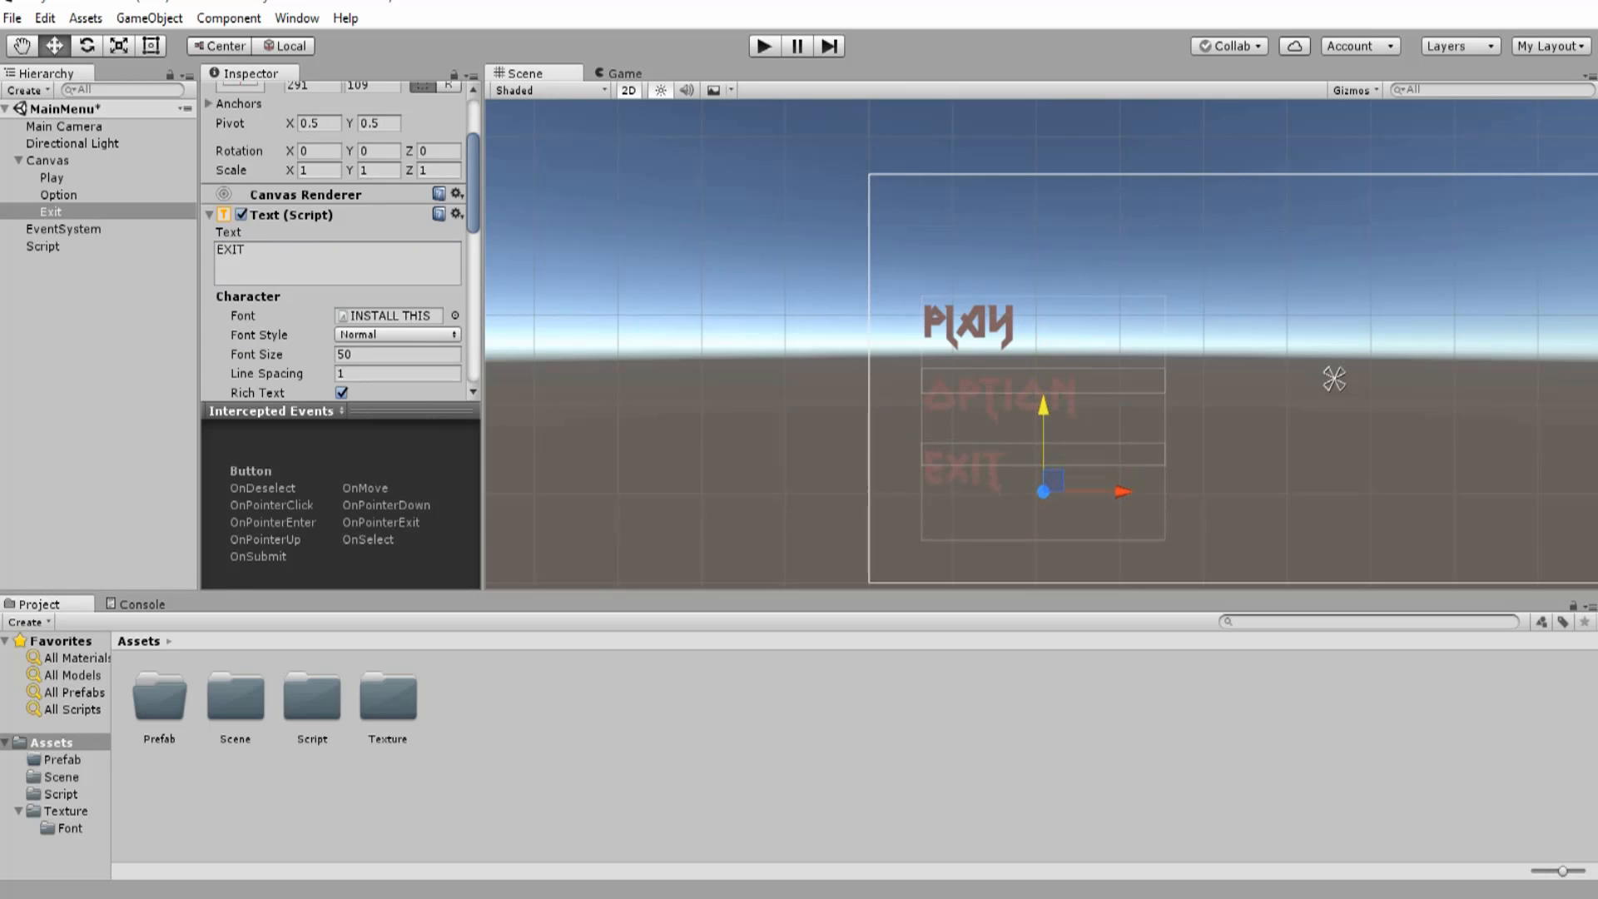
left_click(624, 74)
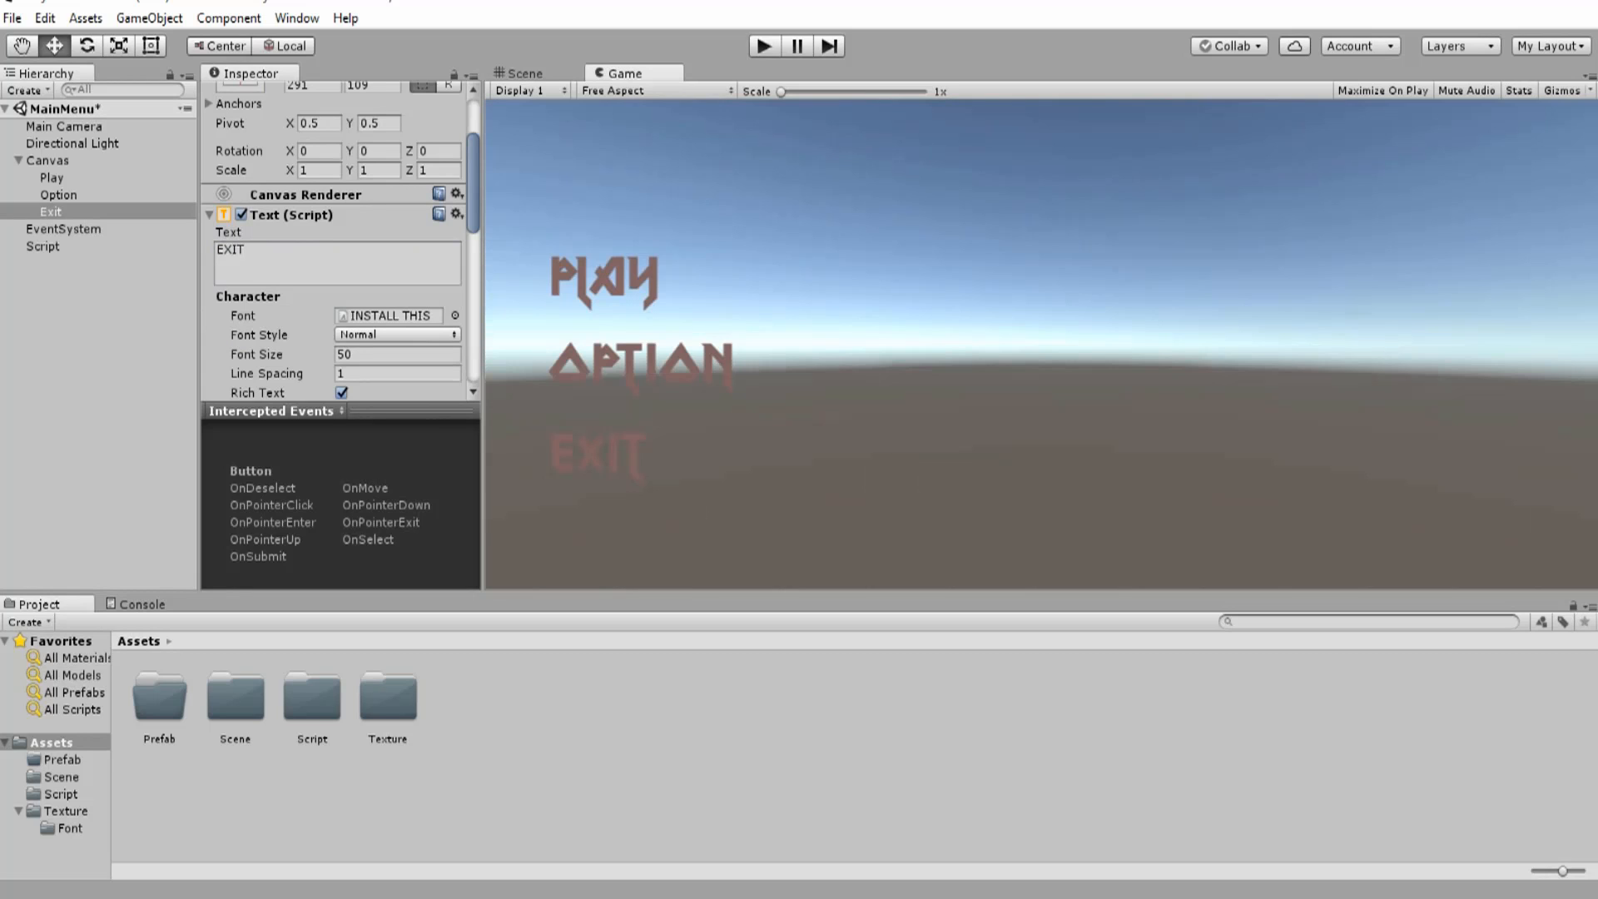
left_click(525, 73)
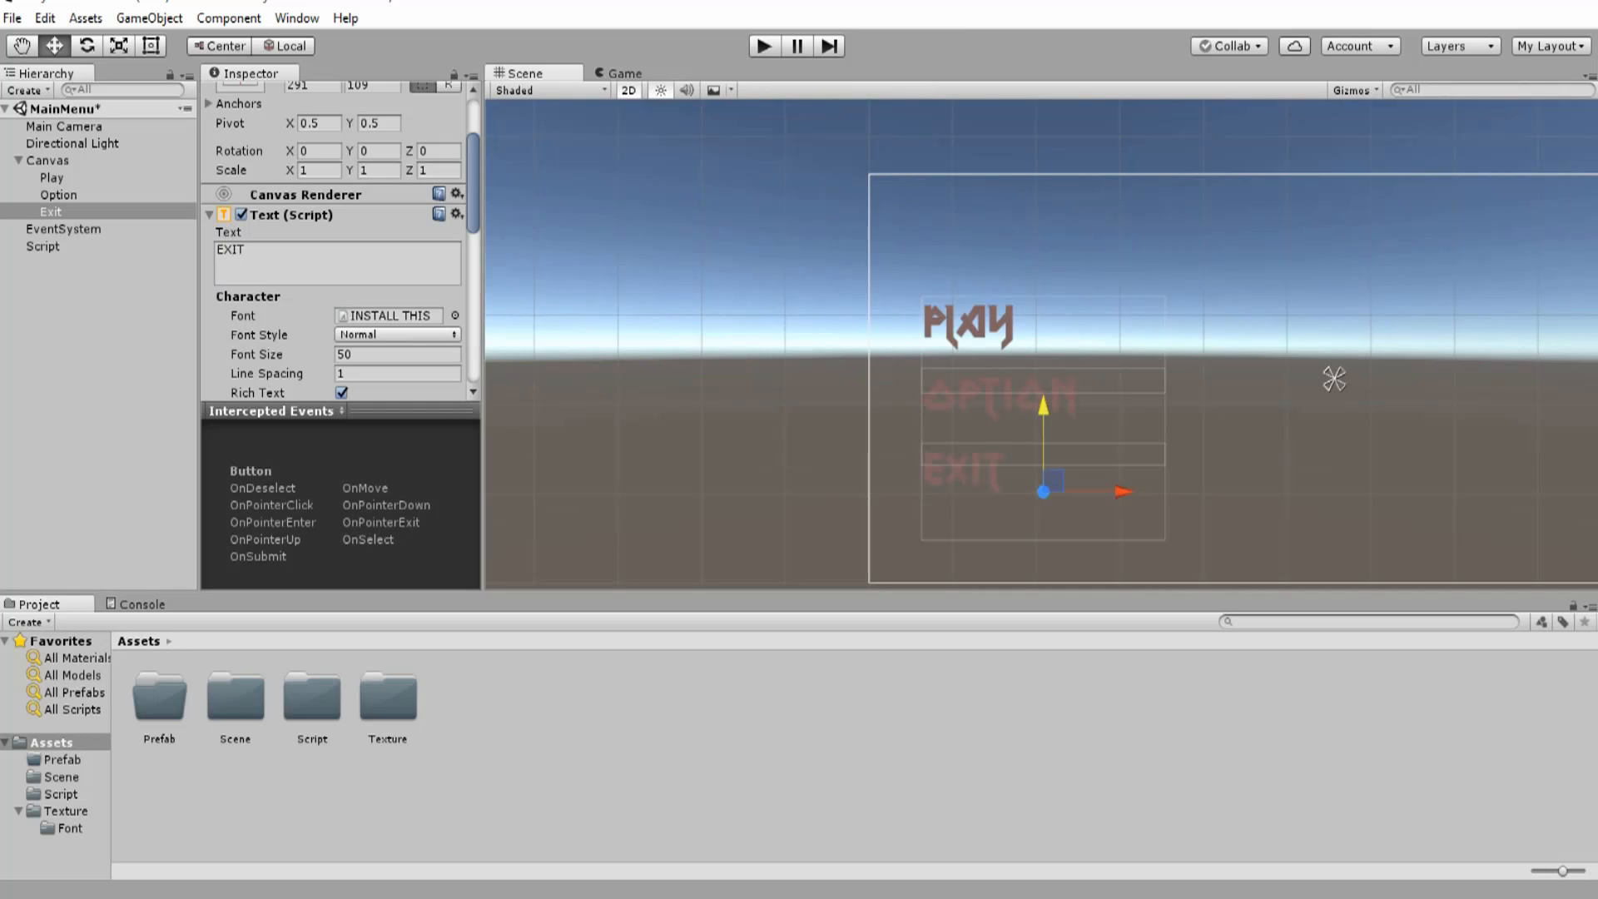
scroll(337, 250, "down", 4)
scroll(1041, 344, "down", 1)
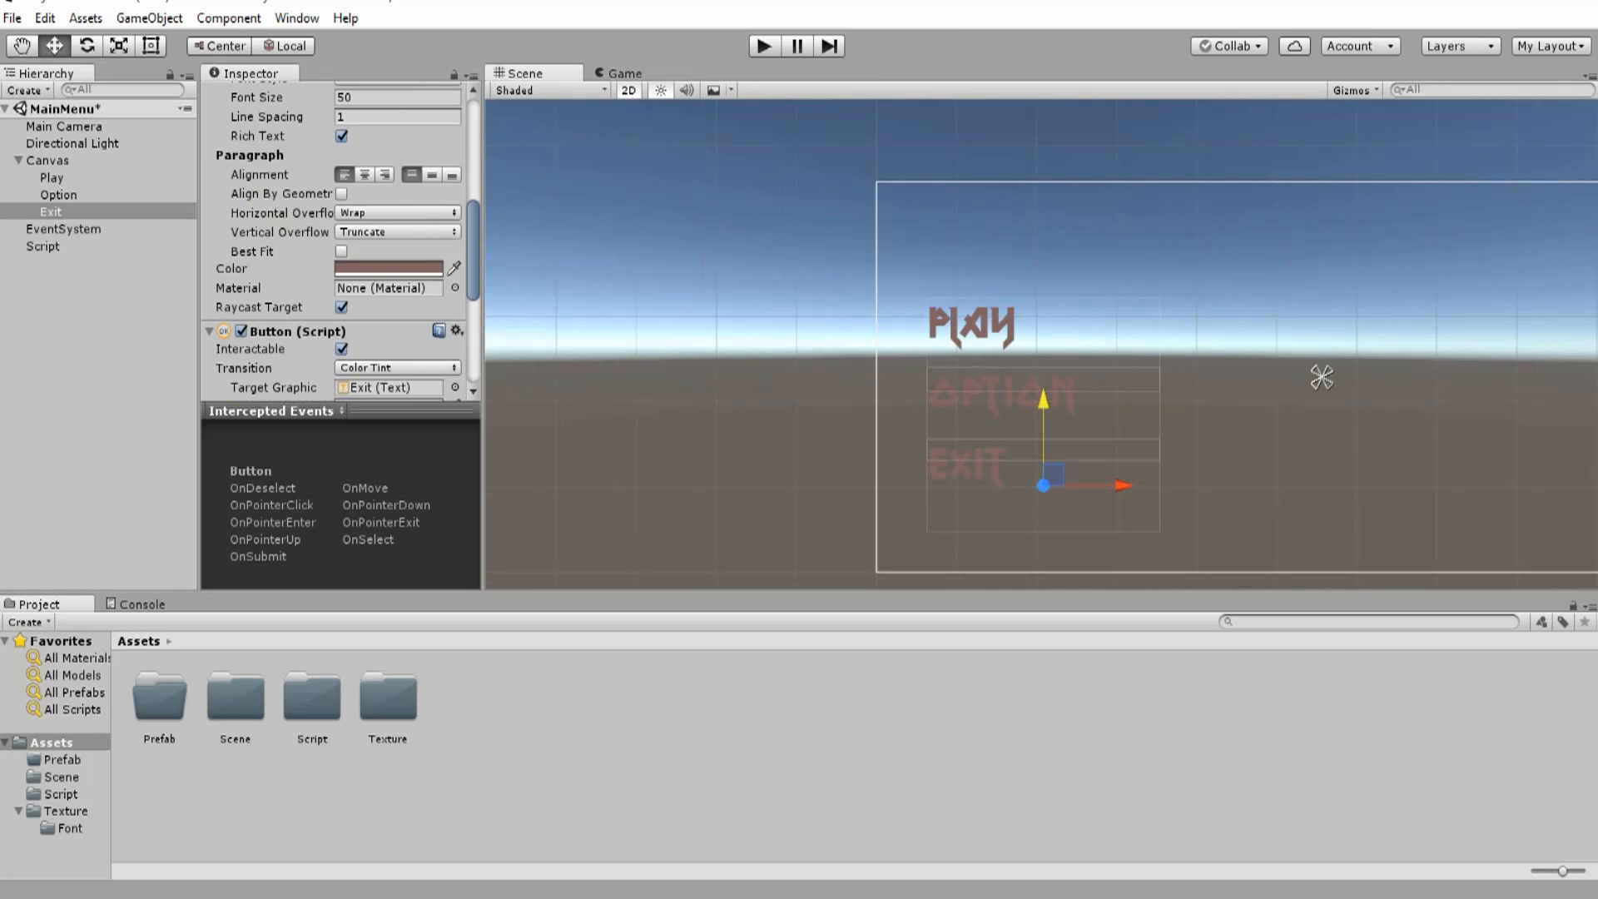
- Create a new scene named Option in the project's Scene folder
left_click(61, 776)
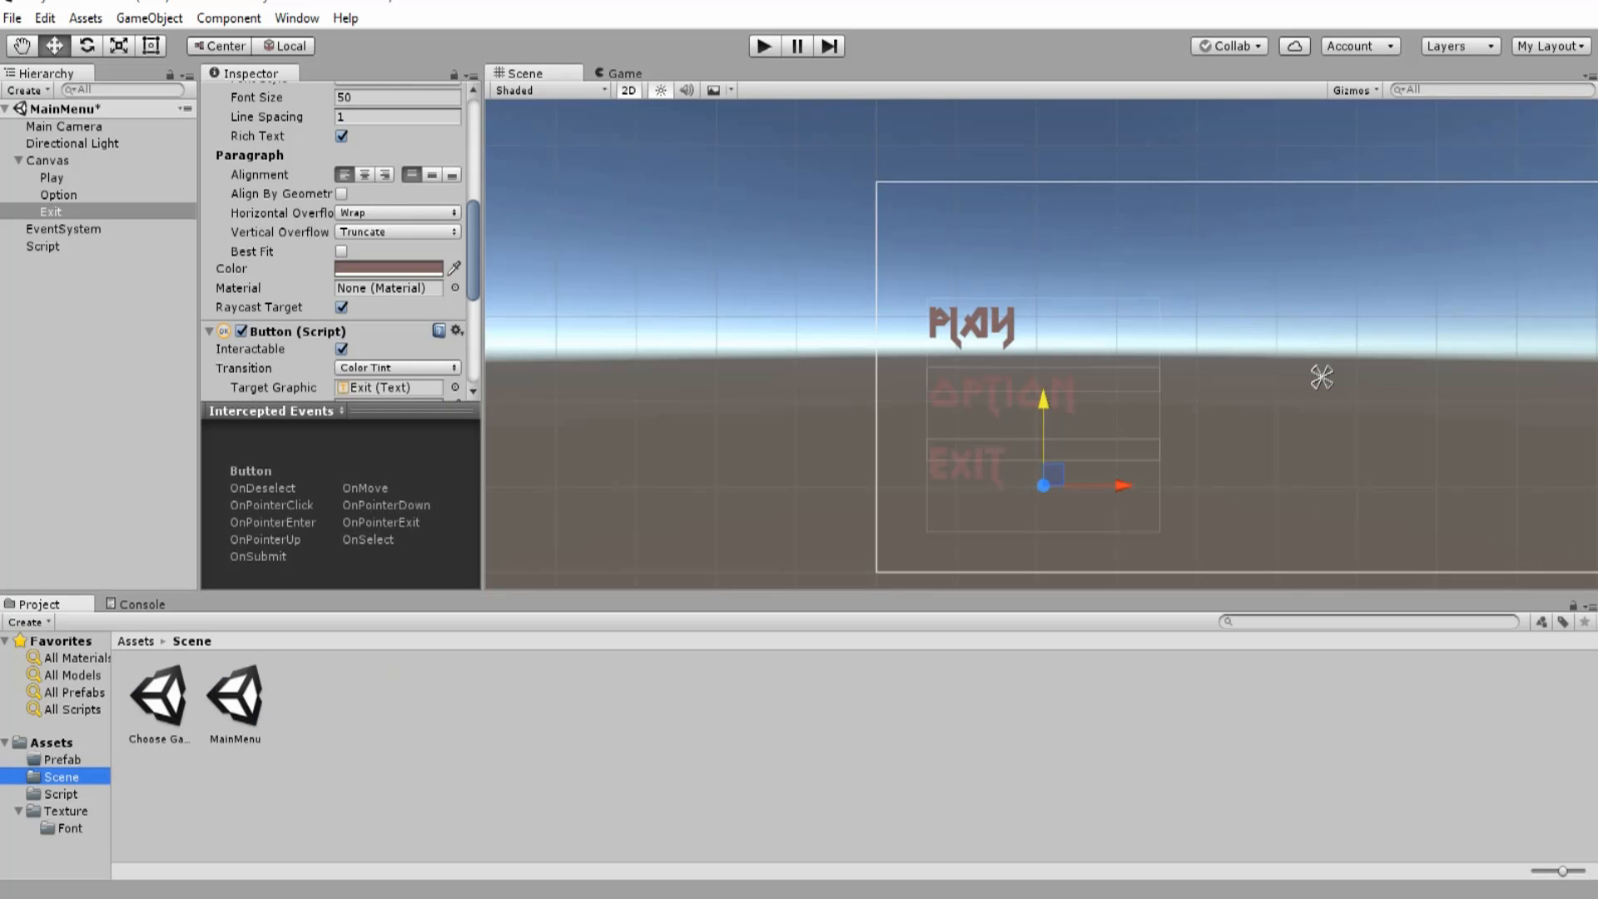
left_click(158, 699)
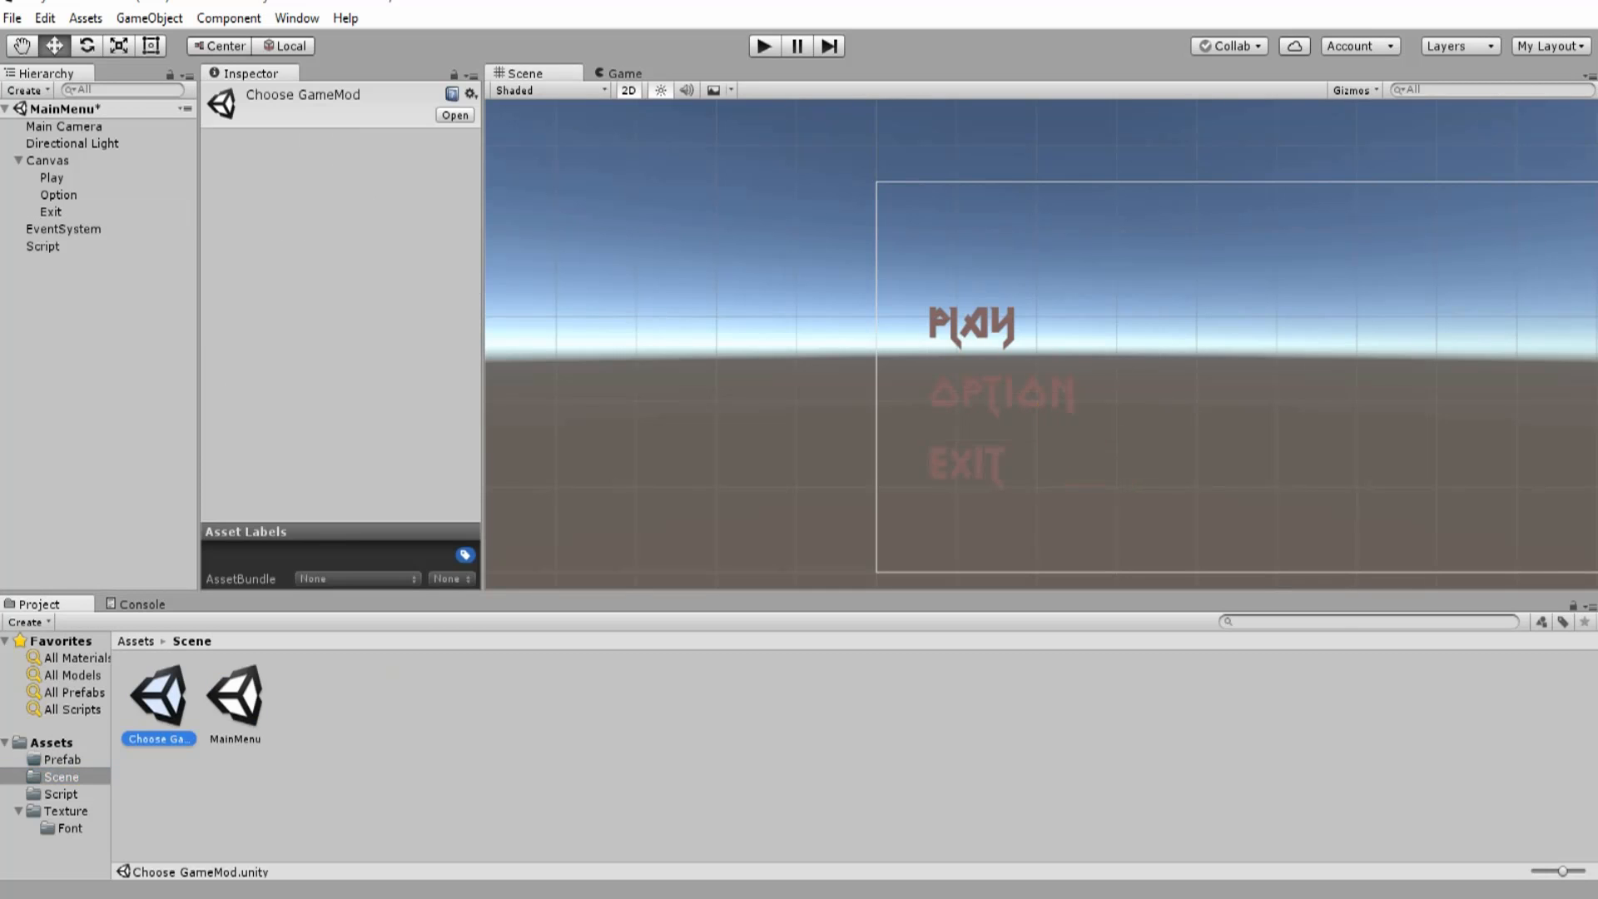
right_click(323, 367)
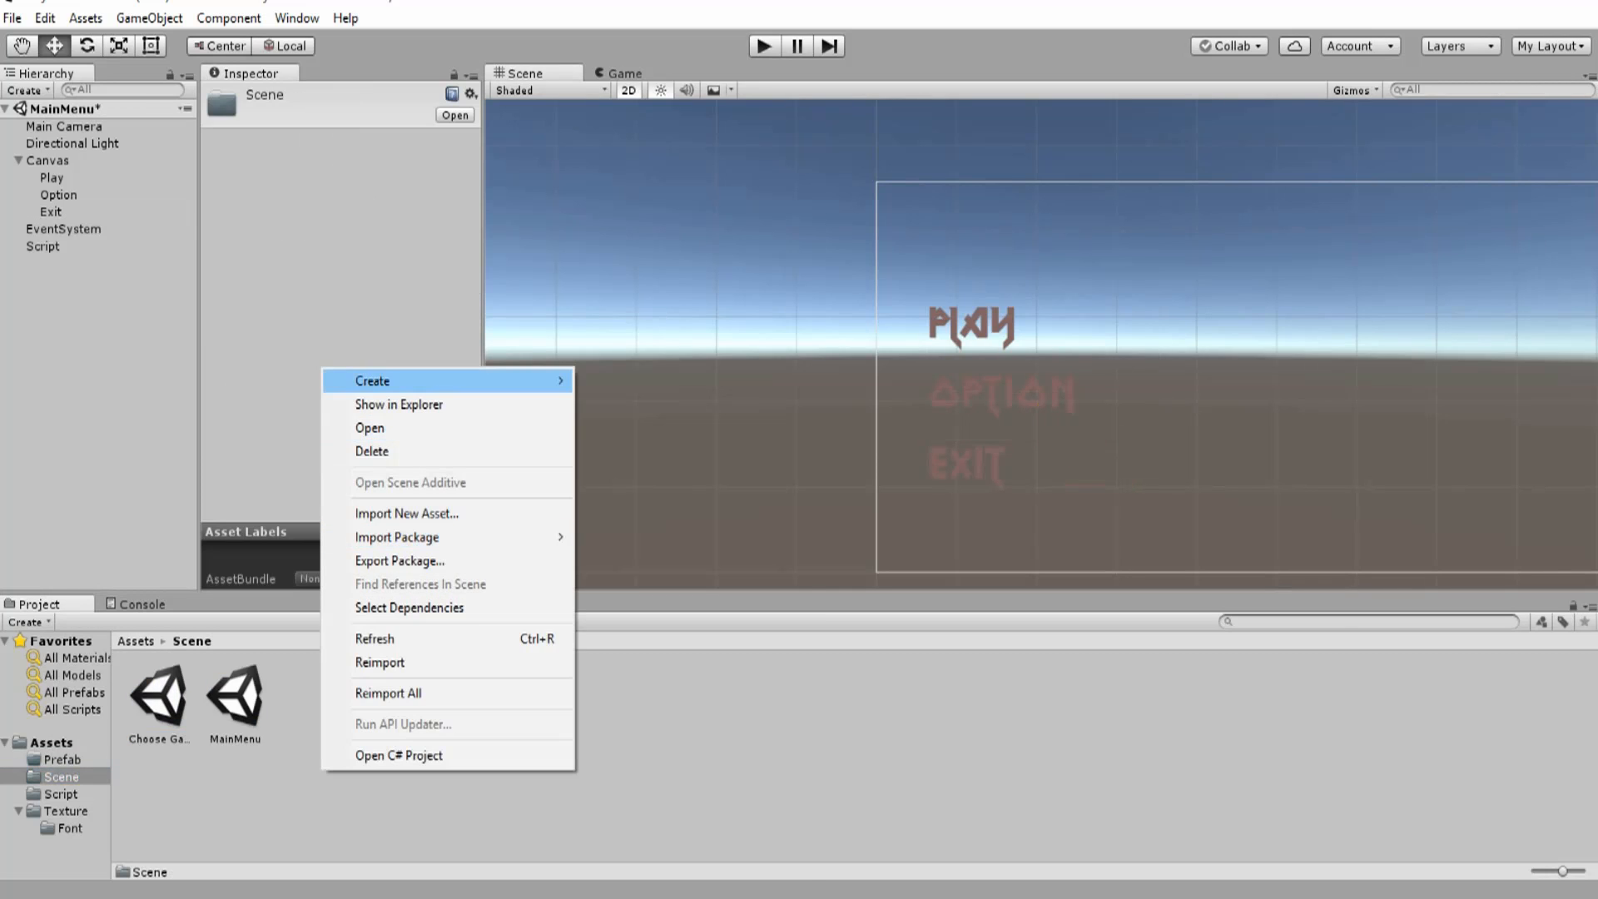
mouse_move(372, 380)
left_click(620, 501)
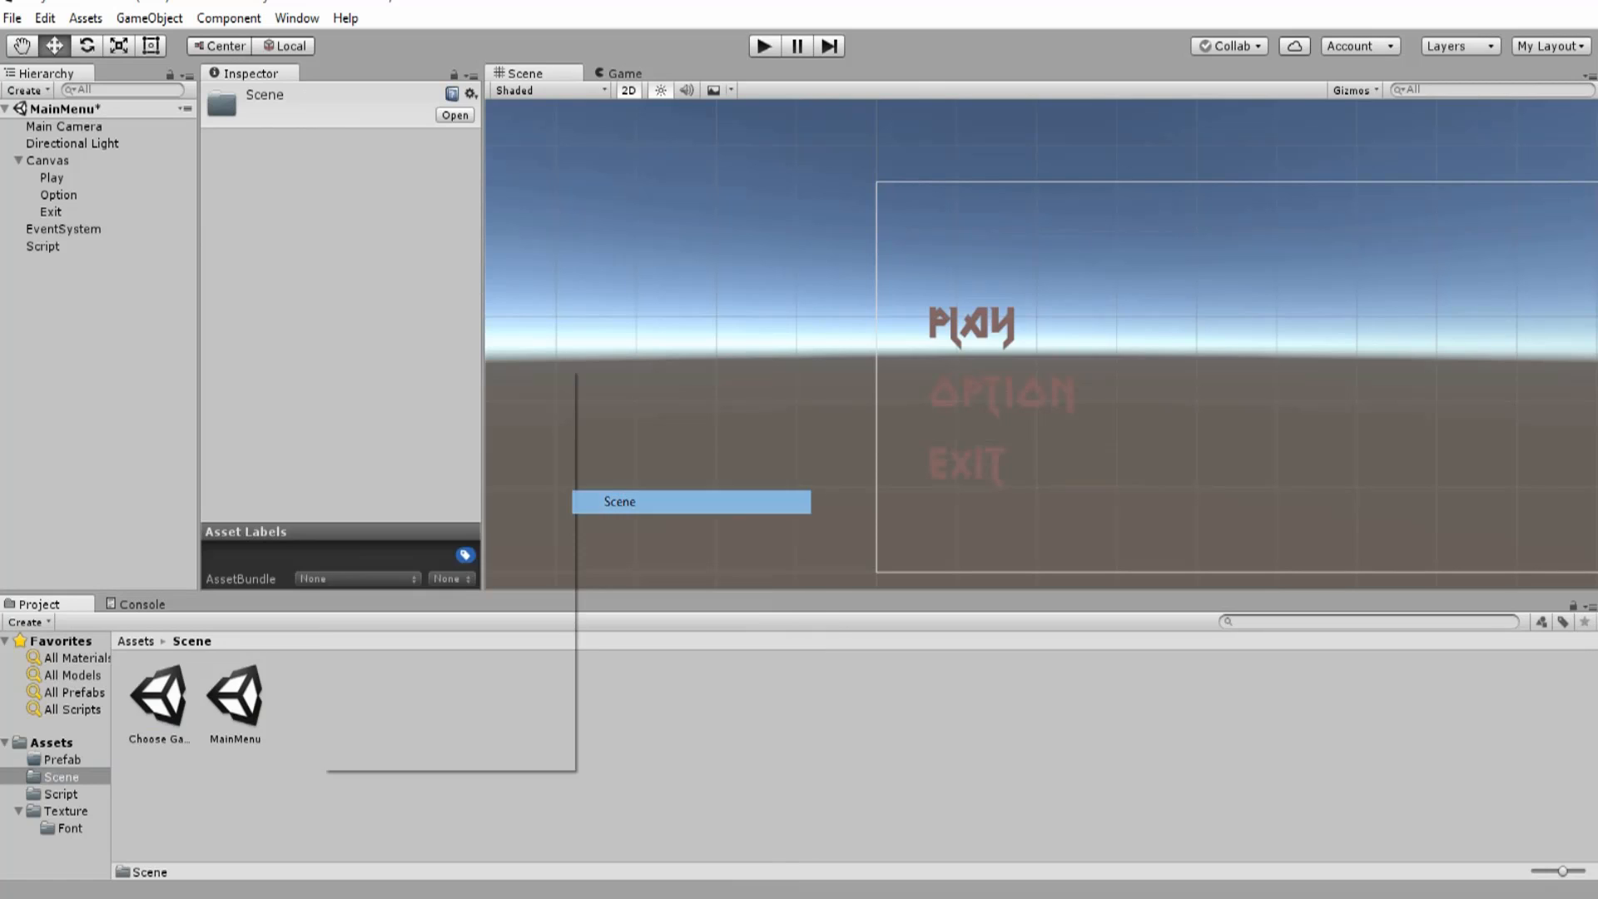
type("Option")
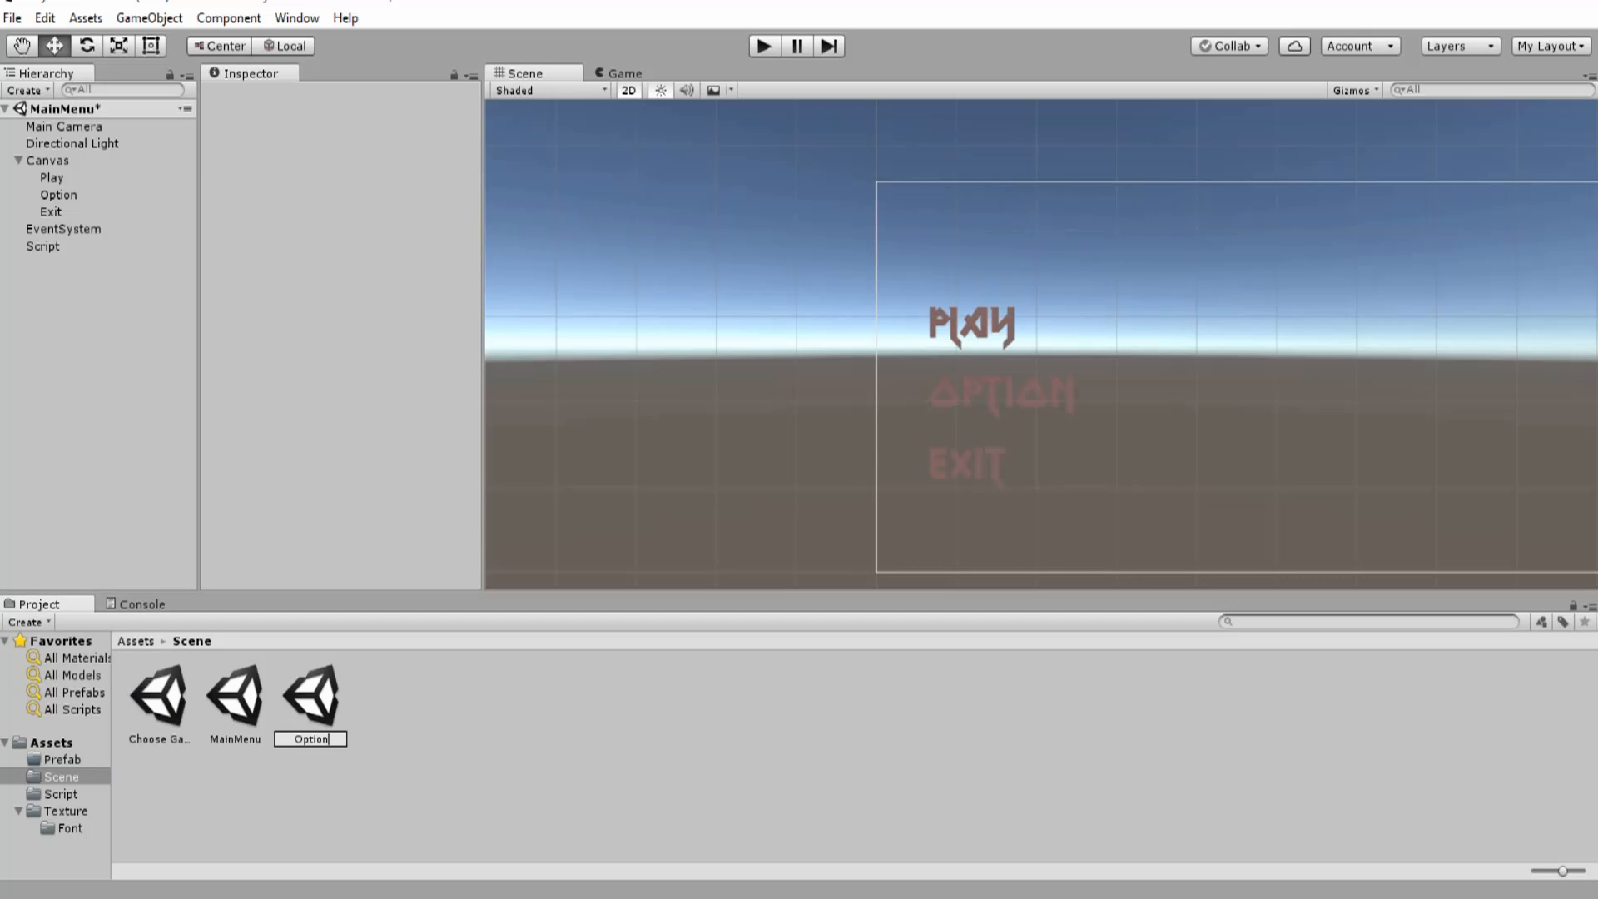
key("Return")
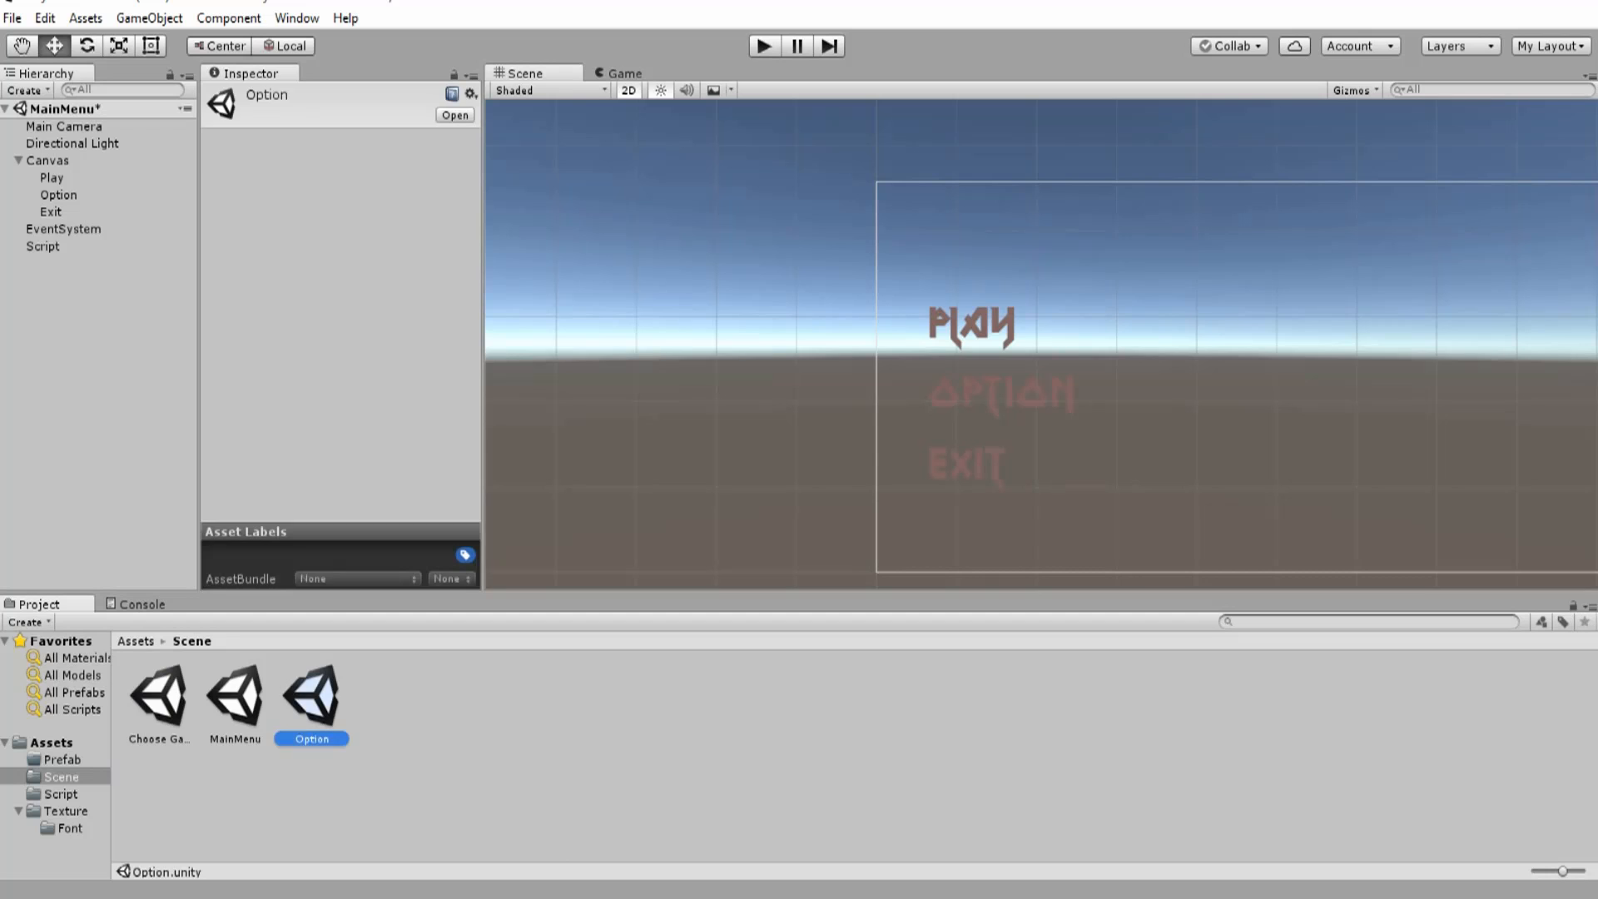
- Switch to MonoDevelop and add a copy of the whole LOAD_GAMEMOD function below the original in MenuScriptEditor.js, separated by a blank line
right_click(393, 763)
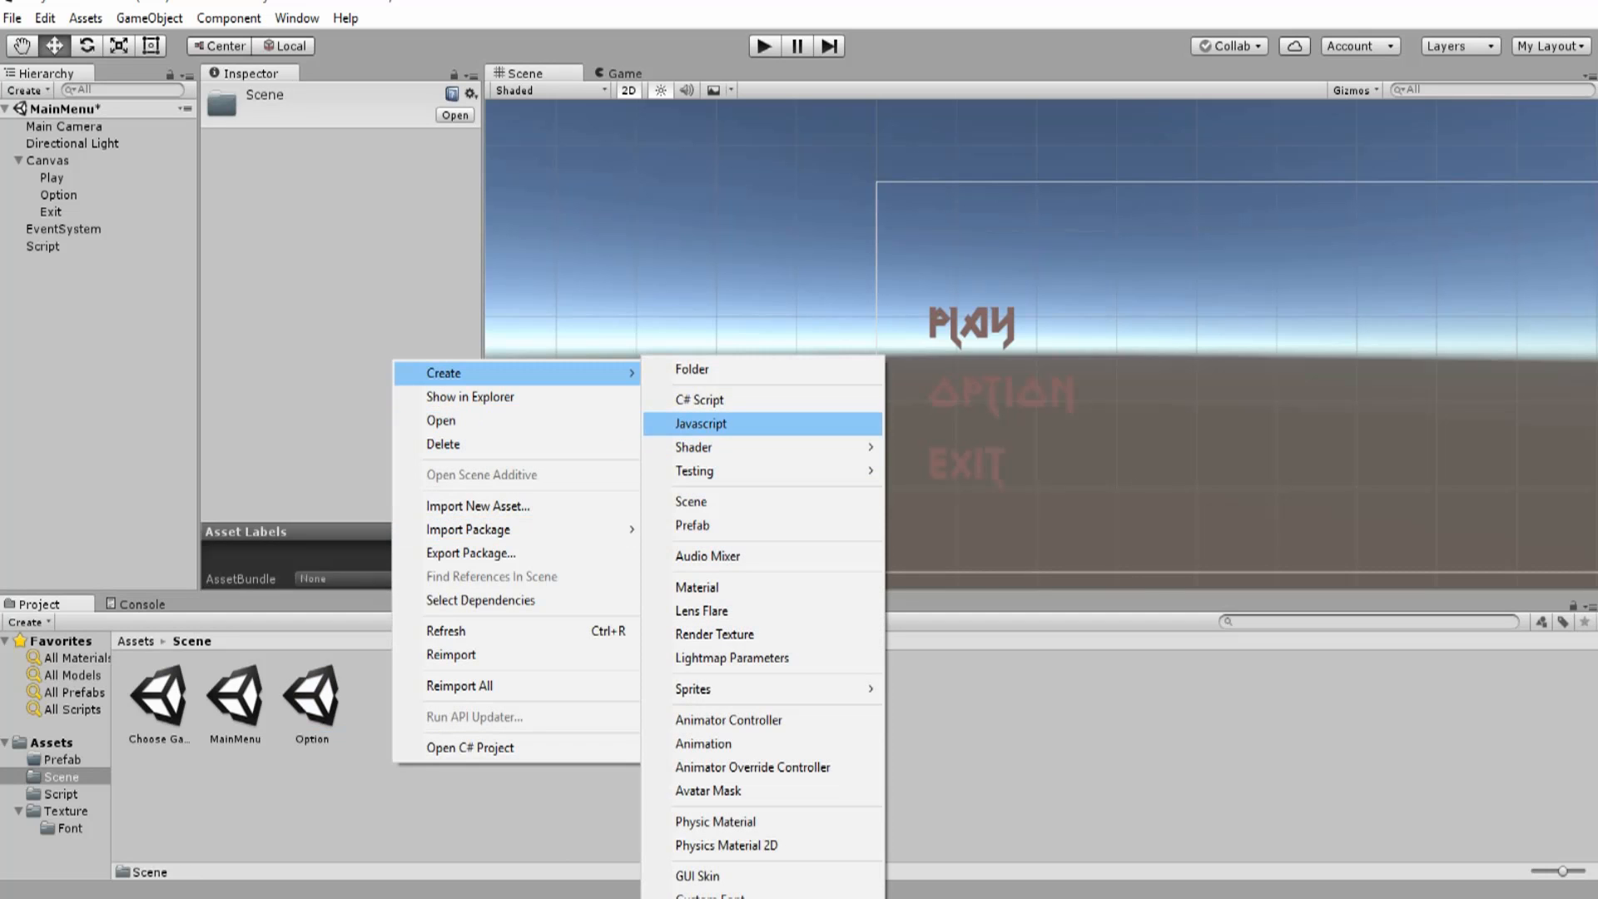
left_click(471, 747)
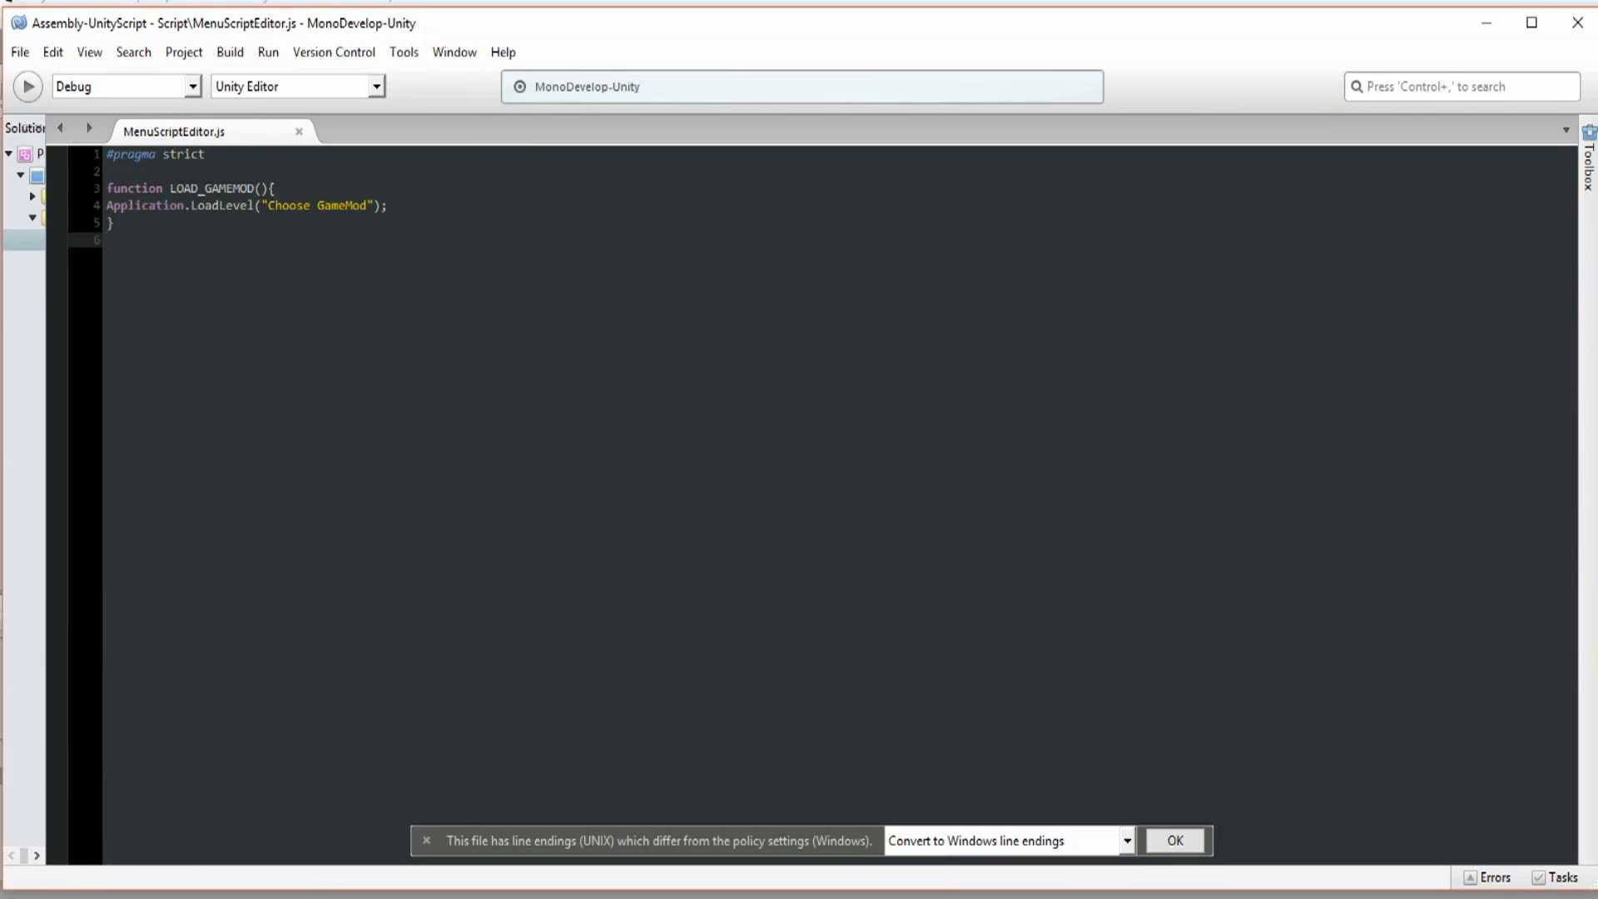
left_click_drag(108, 239, 114, 189)
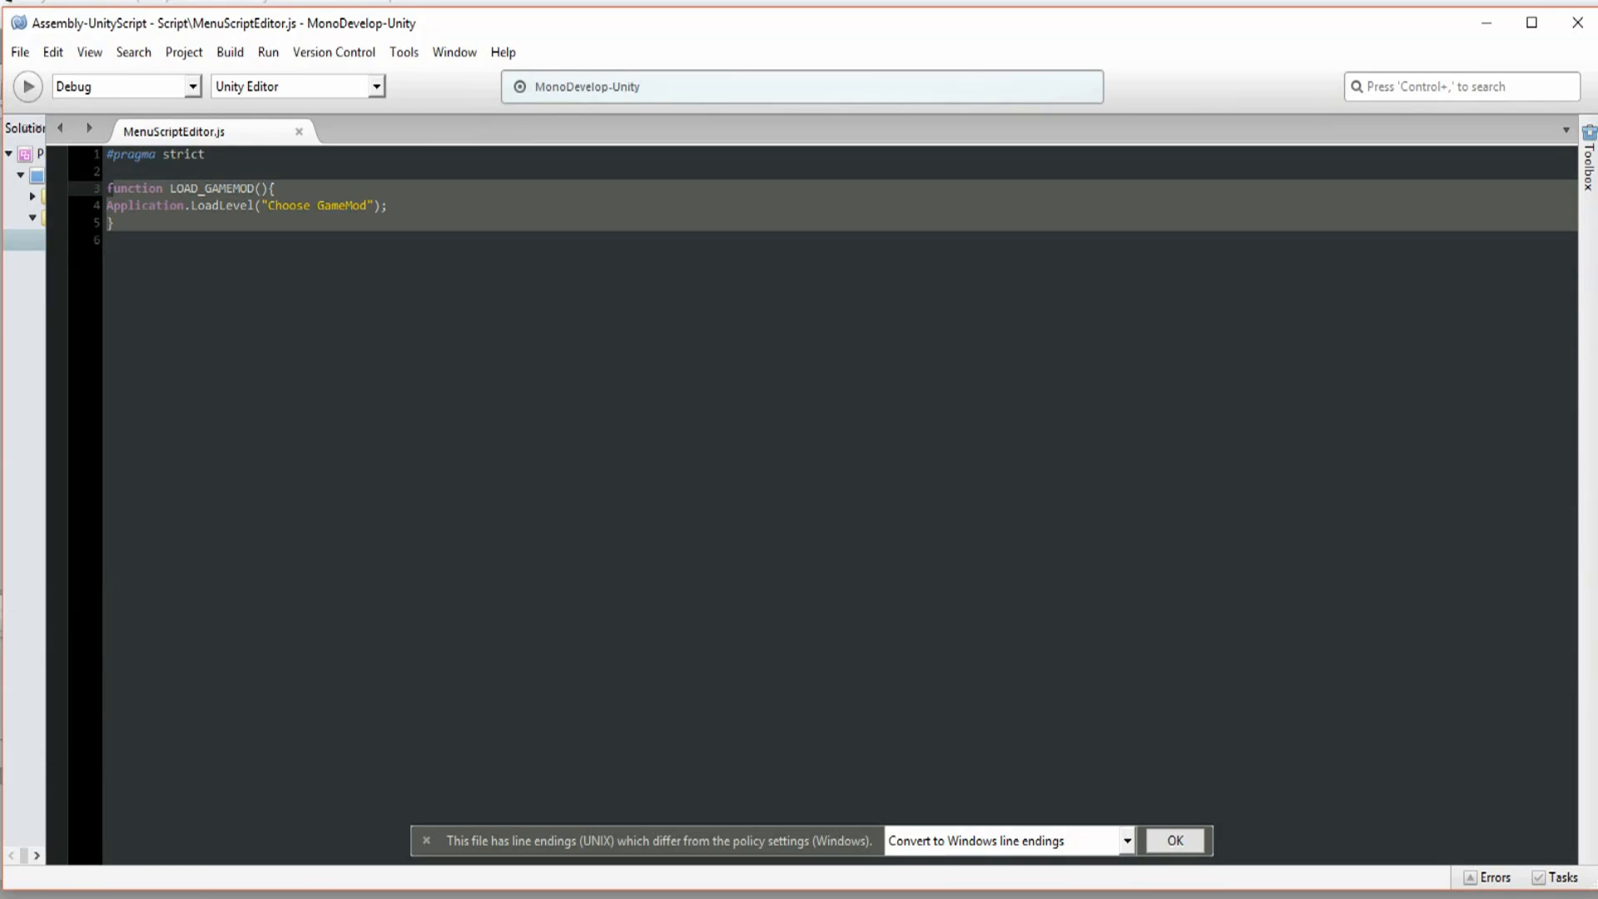
left_click(108, 240)
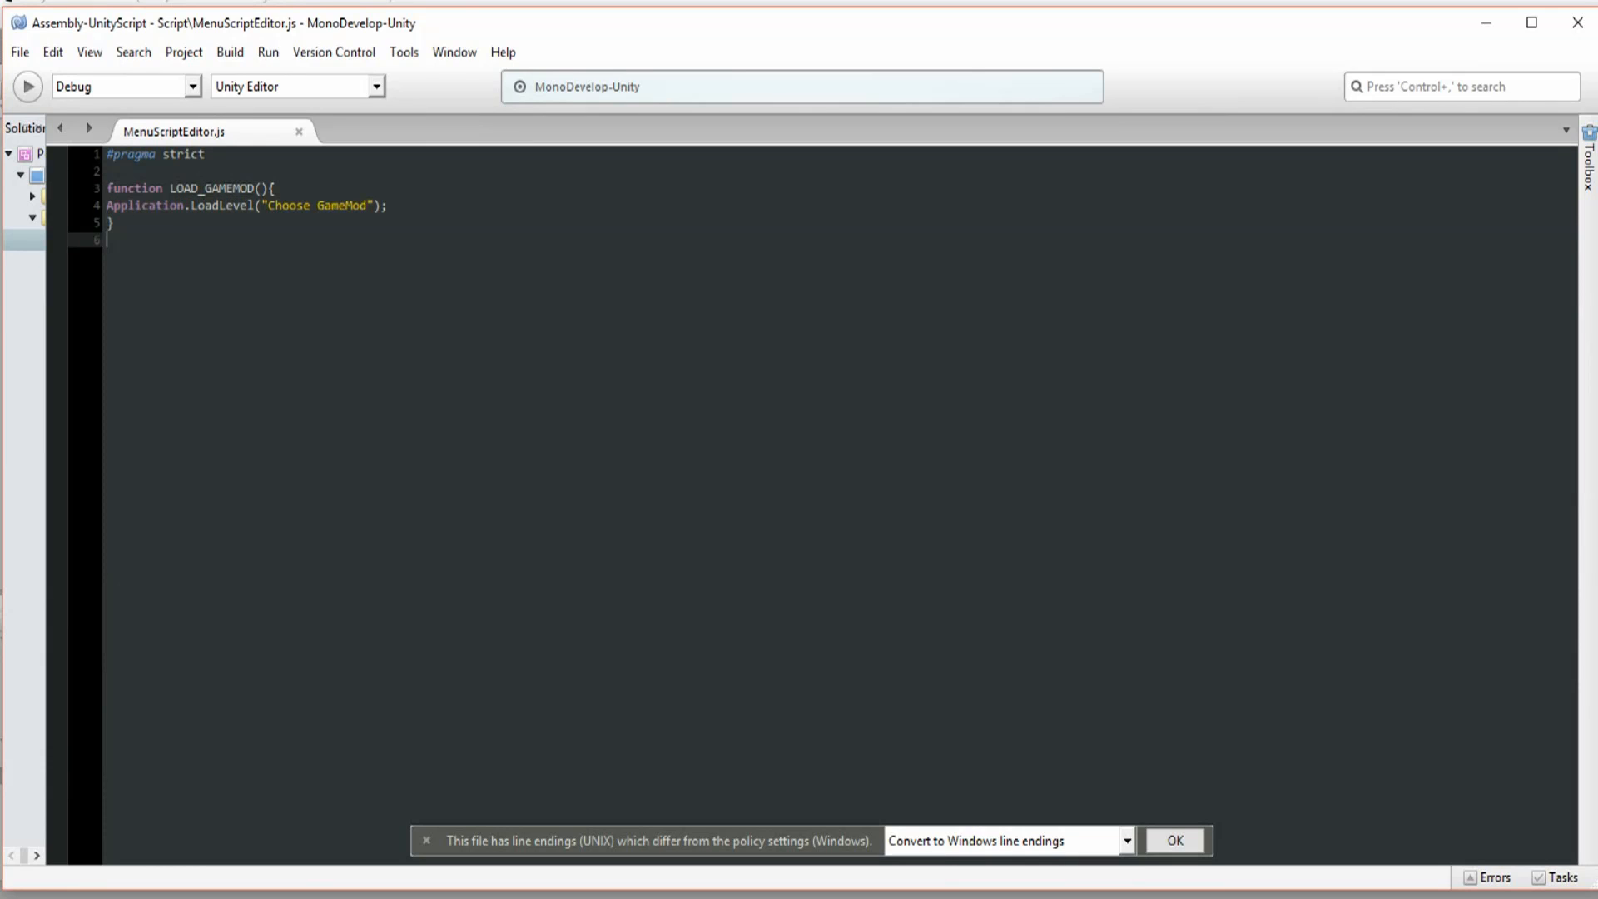
key("Return")
type("function LOAD_GAMEMOD(){ Application.LoadLevel(\"Choose GameMod\"); }")
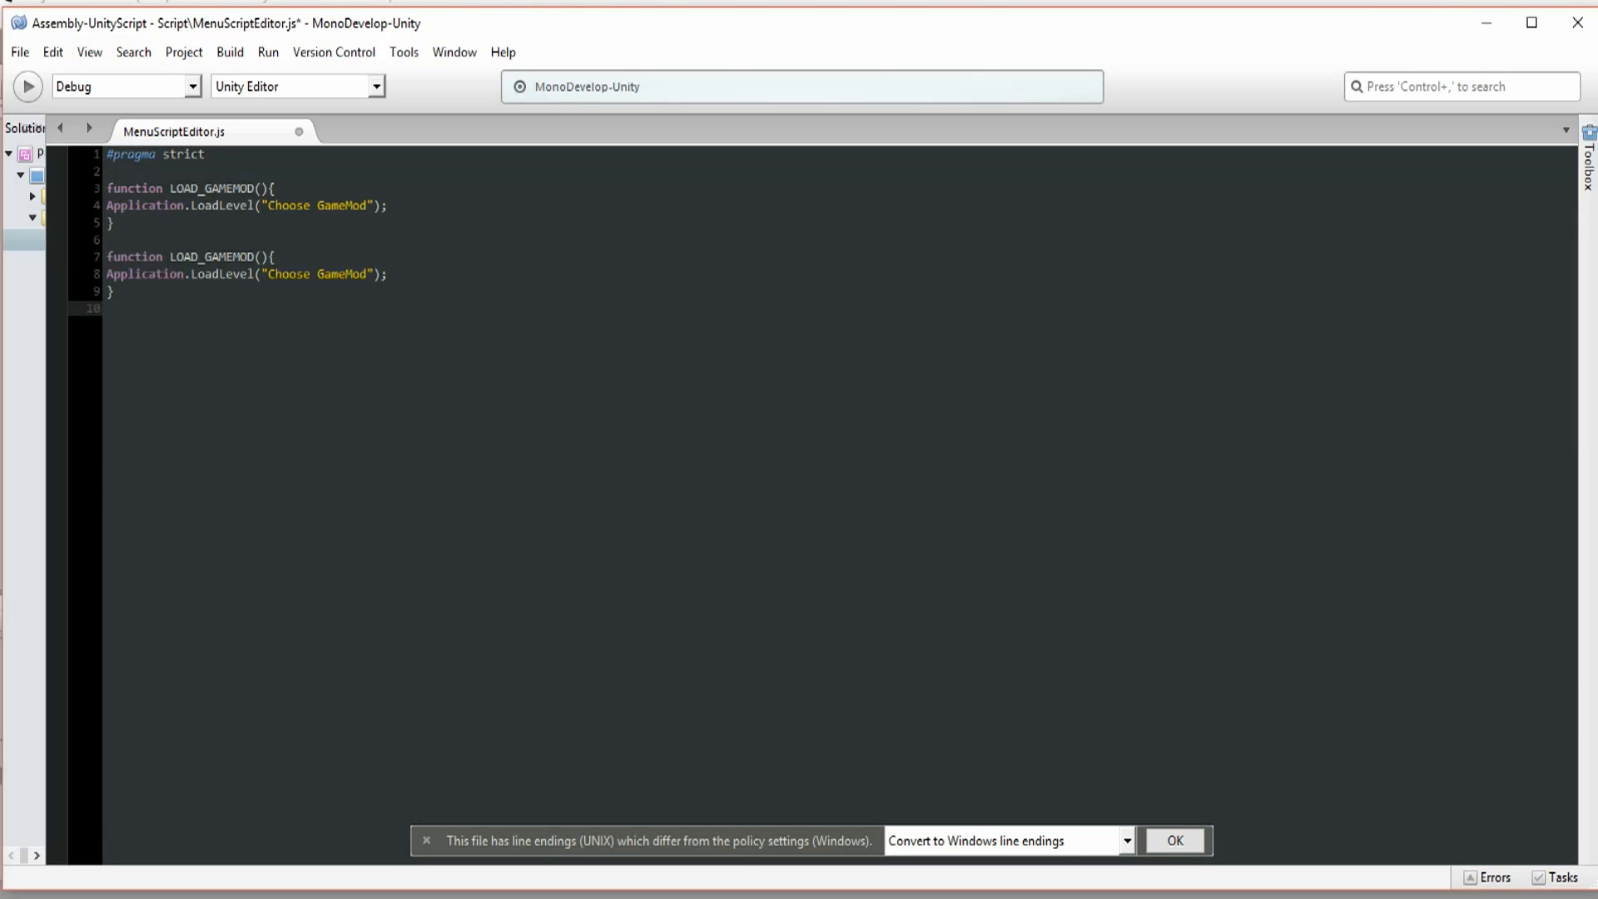
- Rename the copied function to LOAD_Option and make it load the level "Option" instead of "Choose GameMod"
left_click_drag(205, 257, 255, 257)
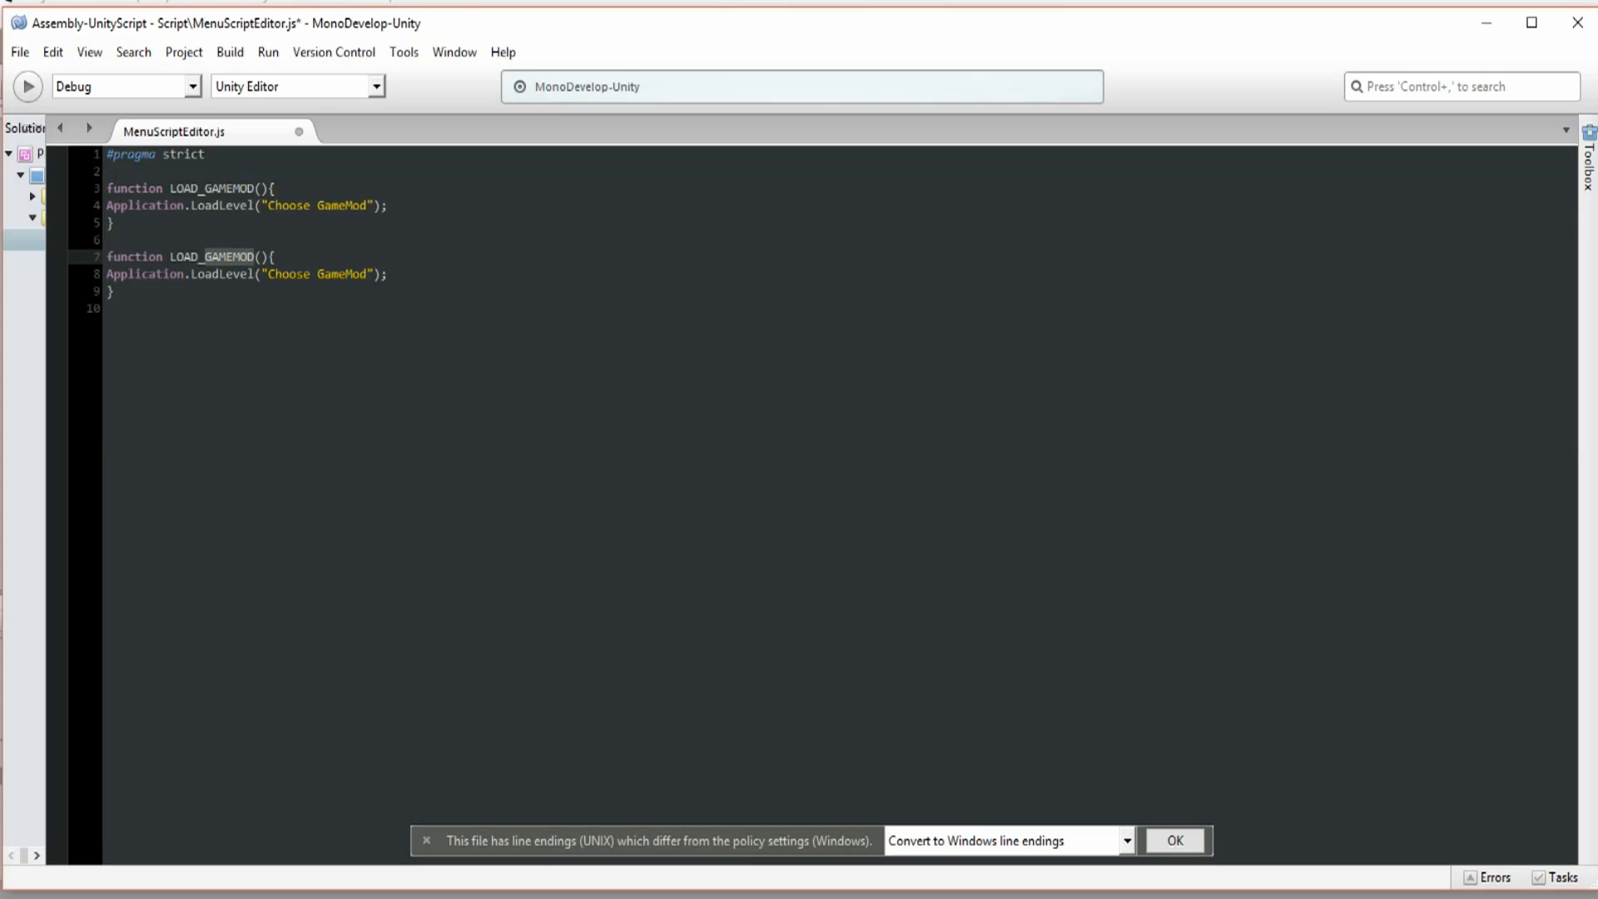
type("Option")
left_click_drag(267, 275, 366, 277)
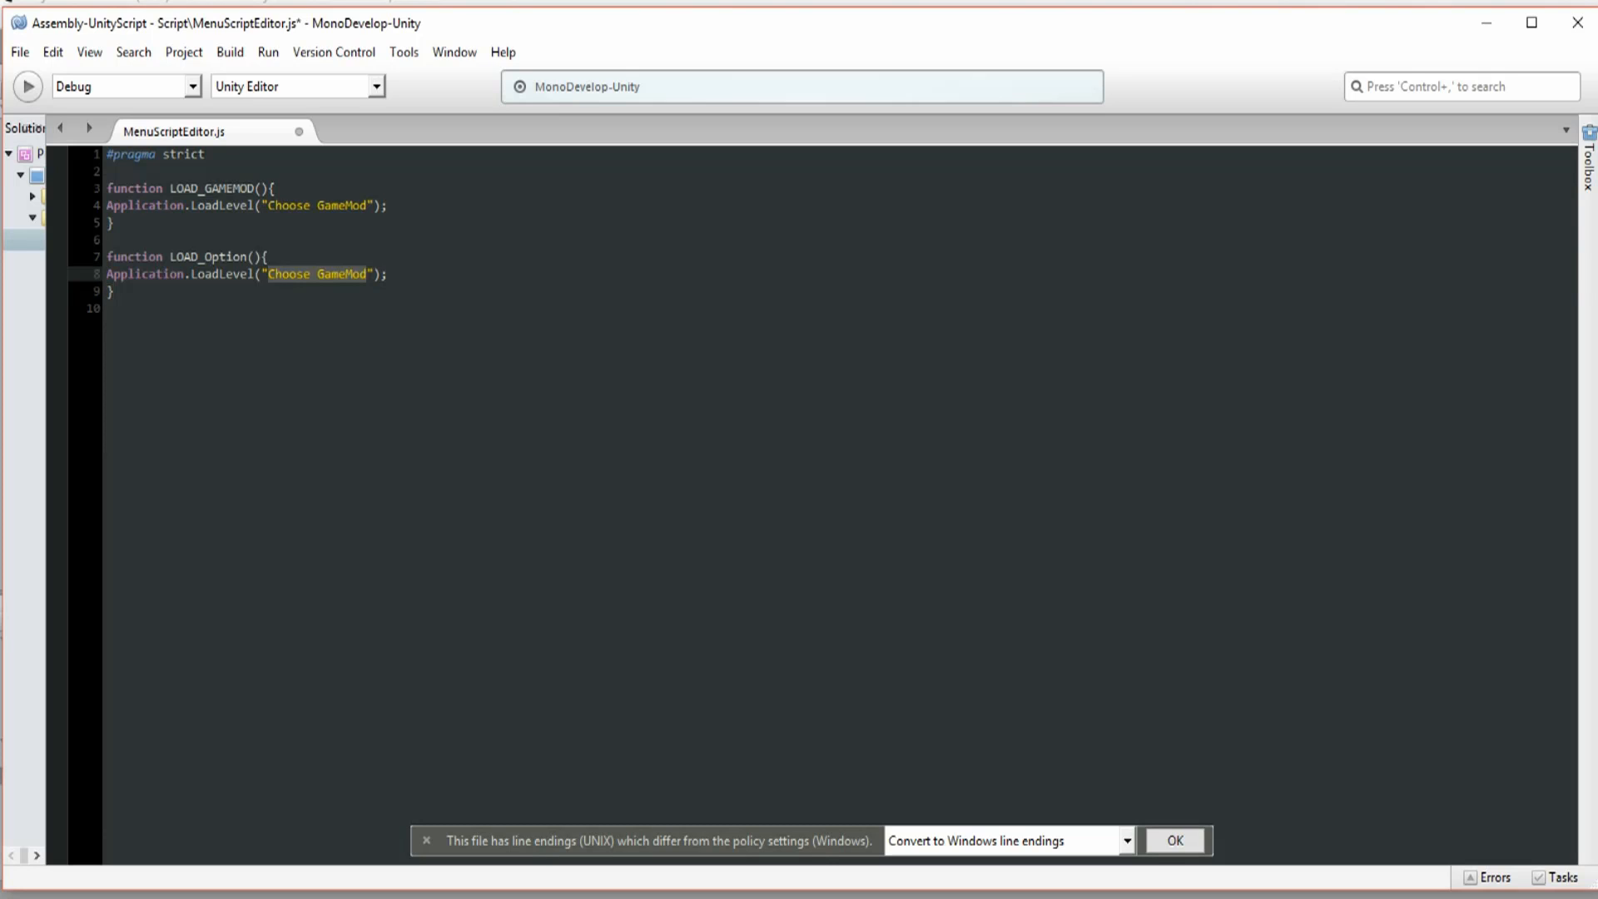
type("O")
key("End")
type("ption")
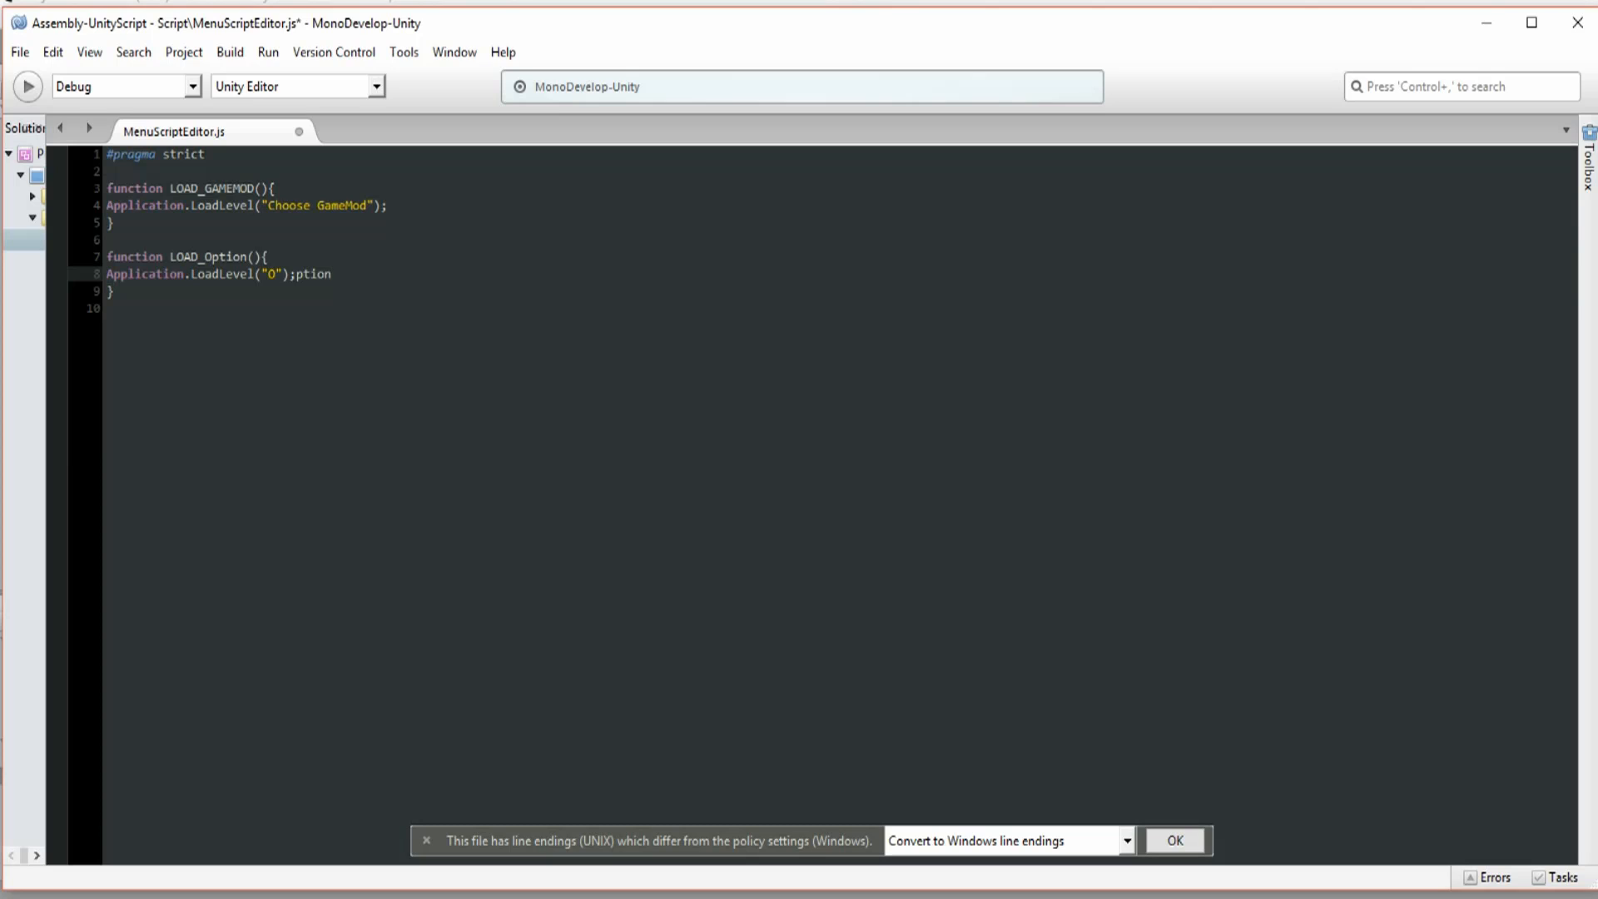
key("BackSpace")
key("BackSpace")
key("BackSpace")
key("BackSpace")
key("BackSpace")
key("Left")
key("Left")
key("Left")
type("ption")
- Add a QUIT function that calls Application.Quit(); below LOAD_Option, separated by a blank line, and save the script
key("Down")
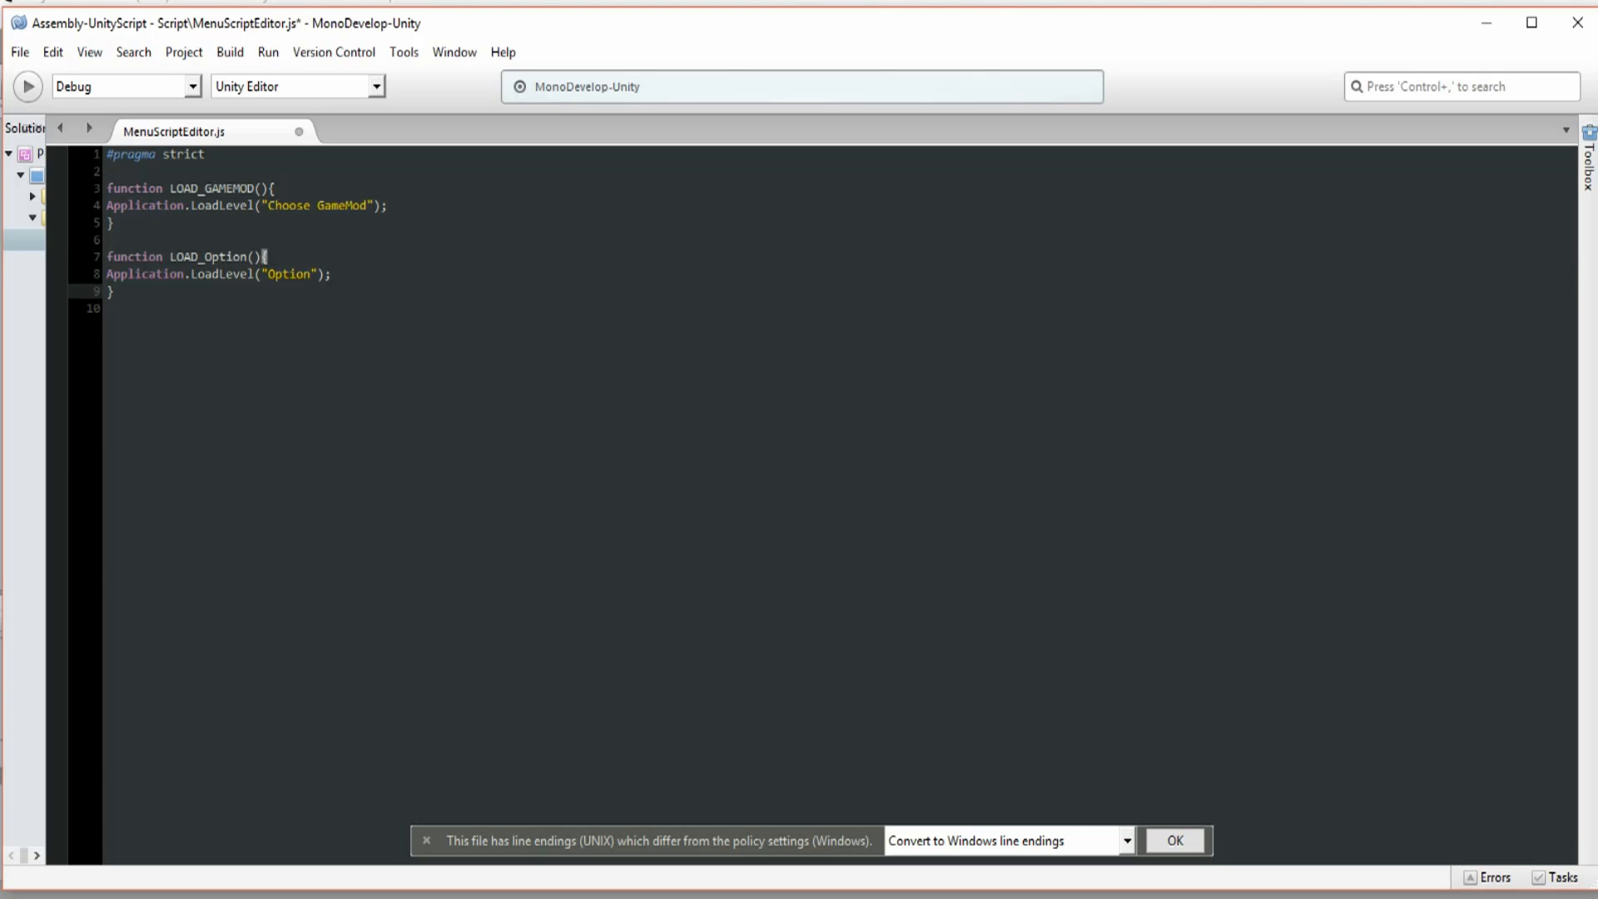
key("Down")
key("Return")
type("func")
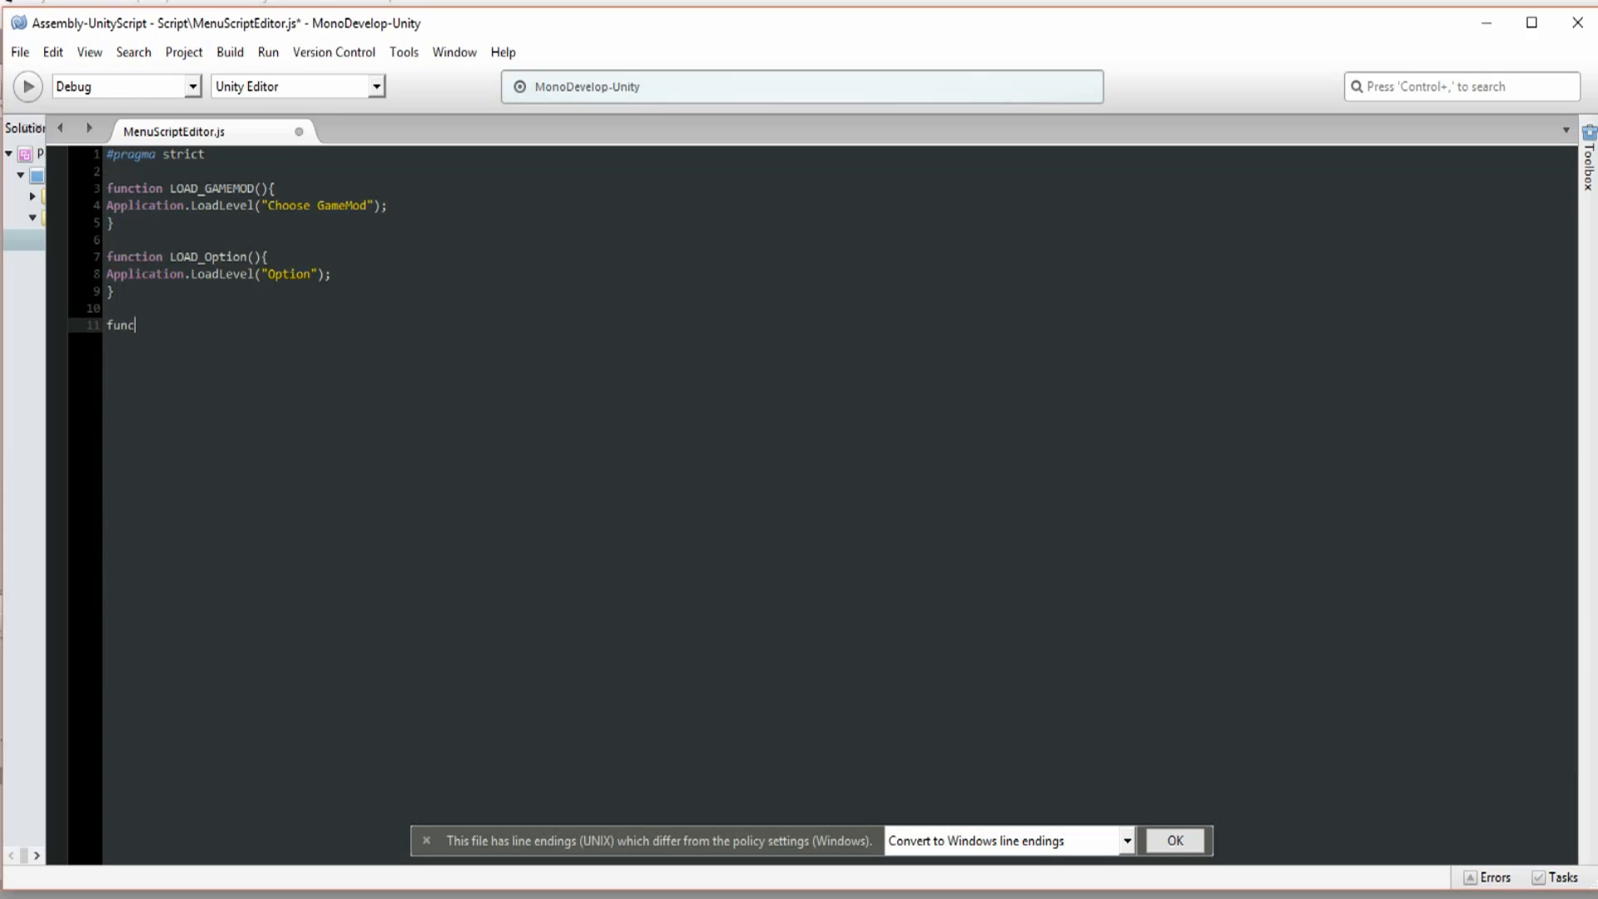
type("tion QUIT(){")
key("Return")
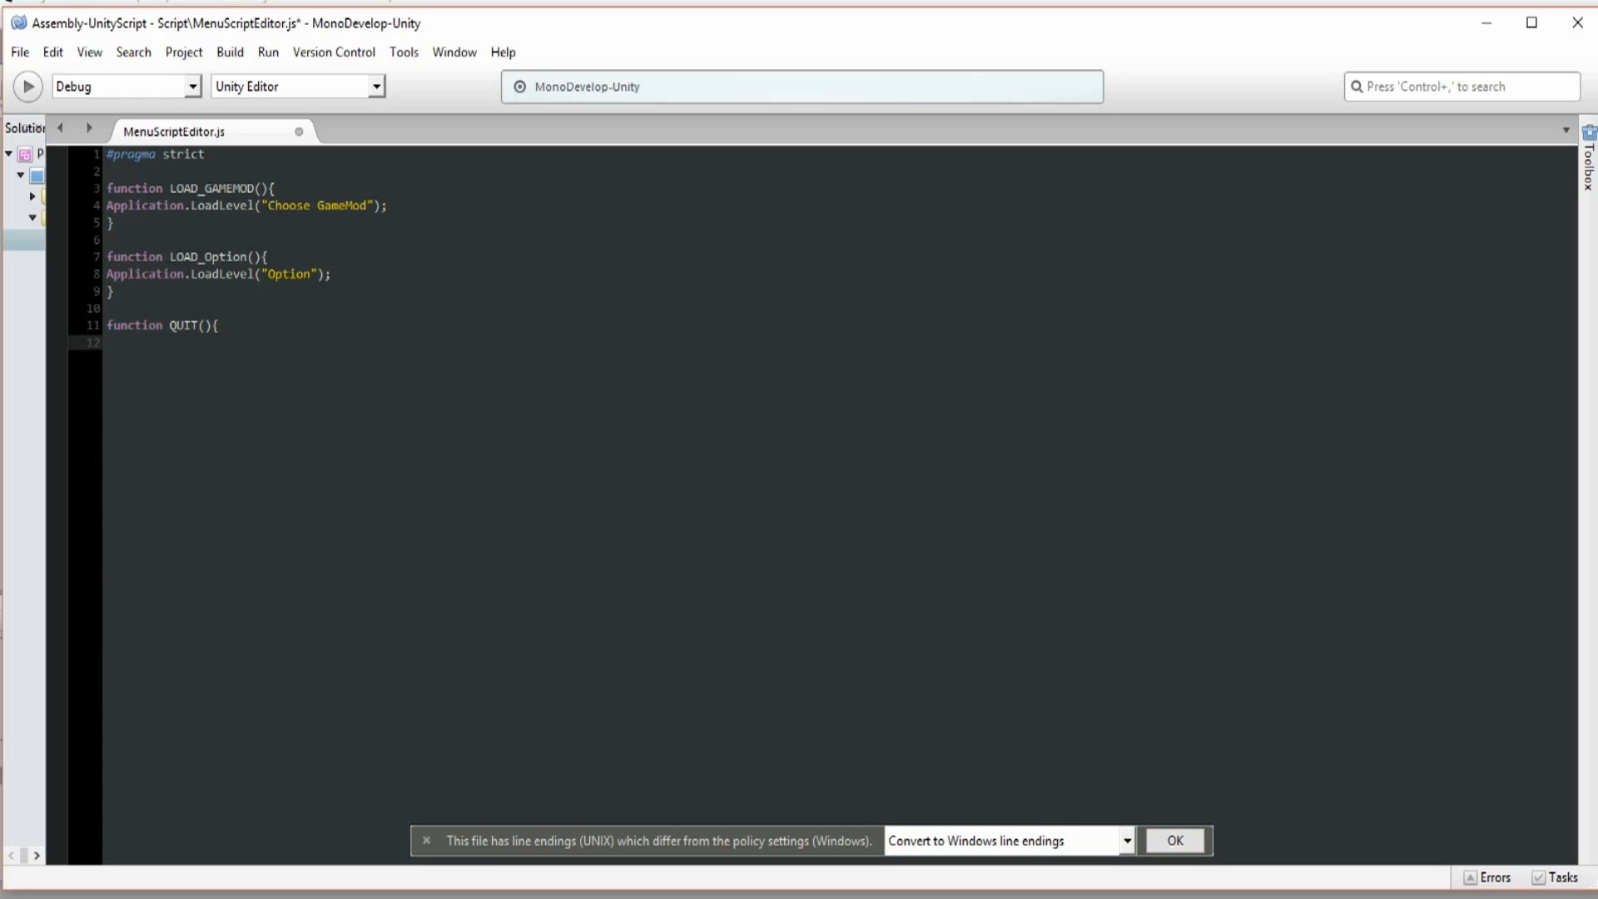
type("Application.Quit();")
key("Return")
type("}")
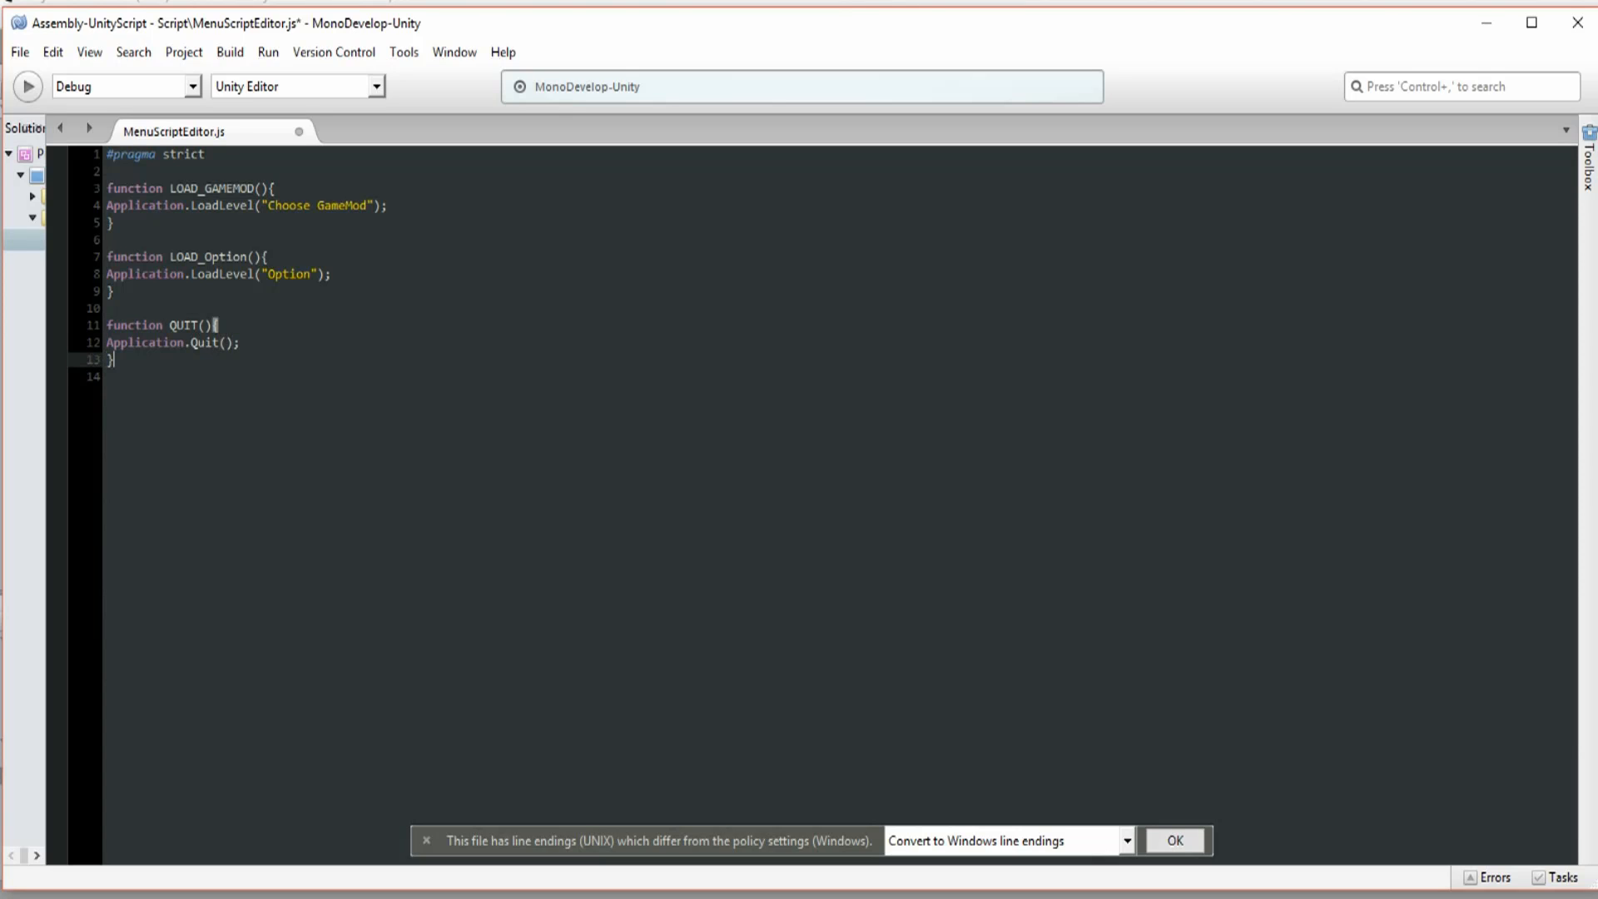
key("ctrl+s")
- Switch to Unity and check the Console for script errors, returning to the project's Scene folder
key("alt+Tab")
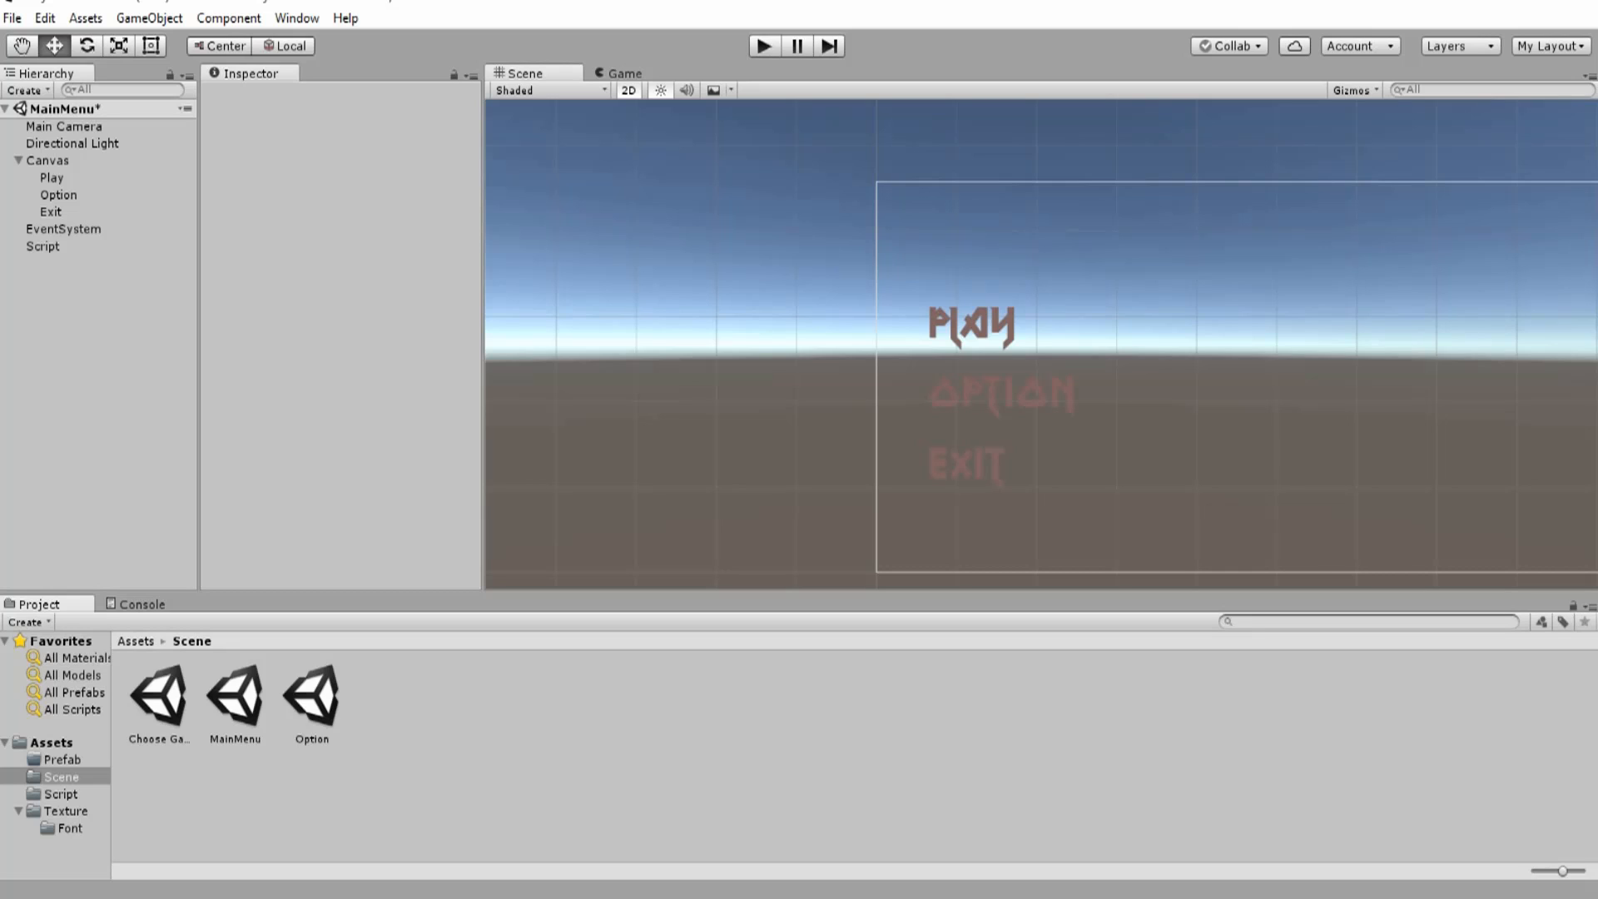
left_click(142, 604)
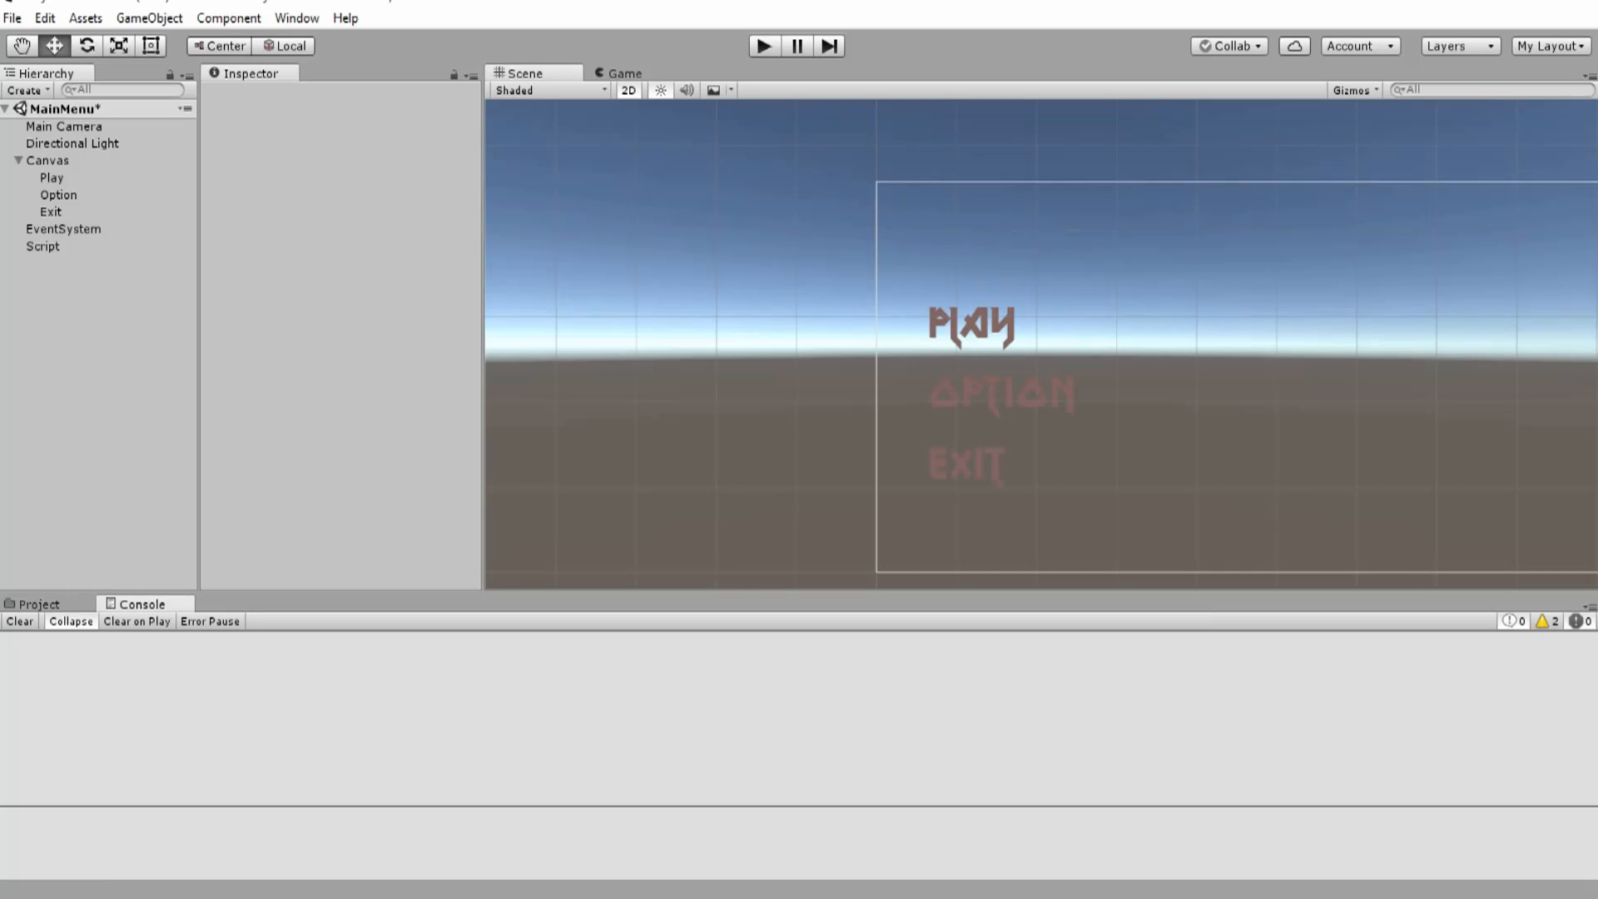
left_click(39, 605)
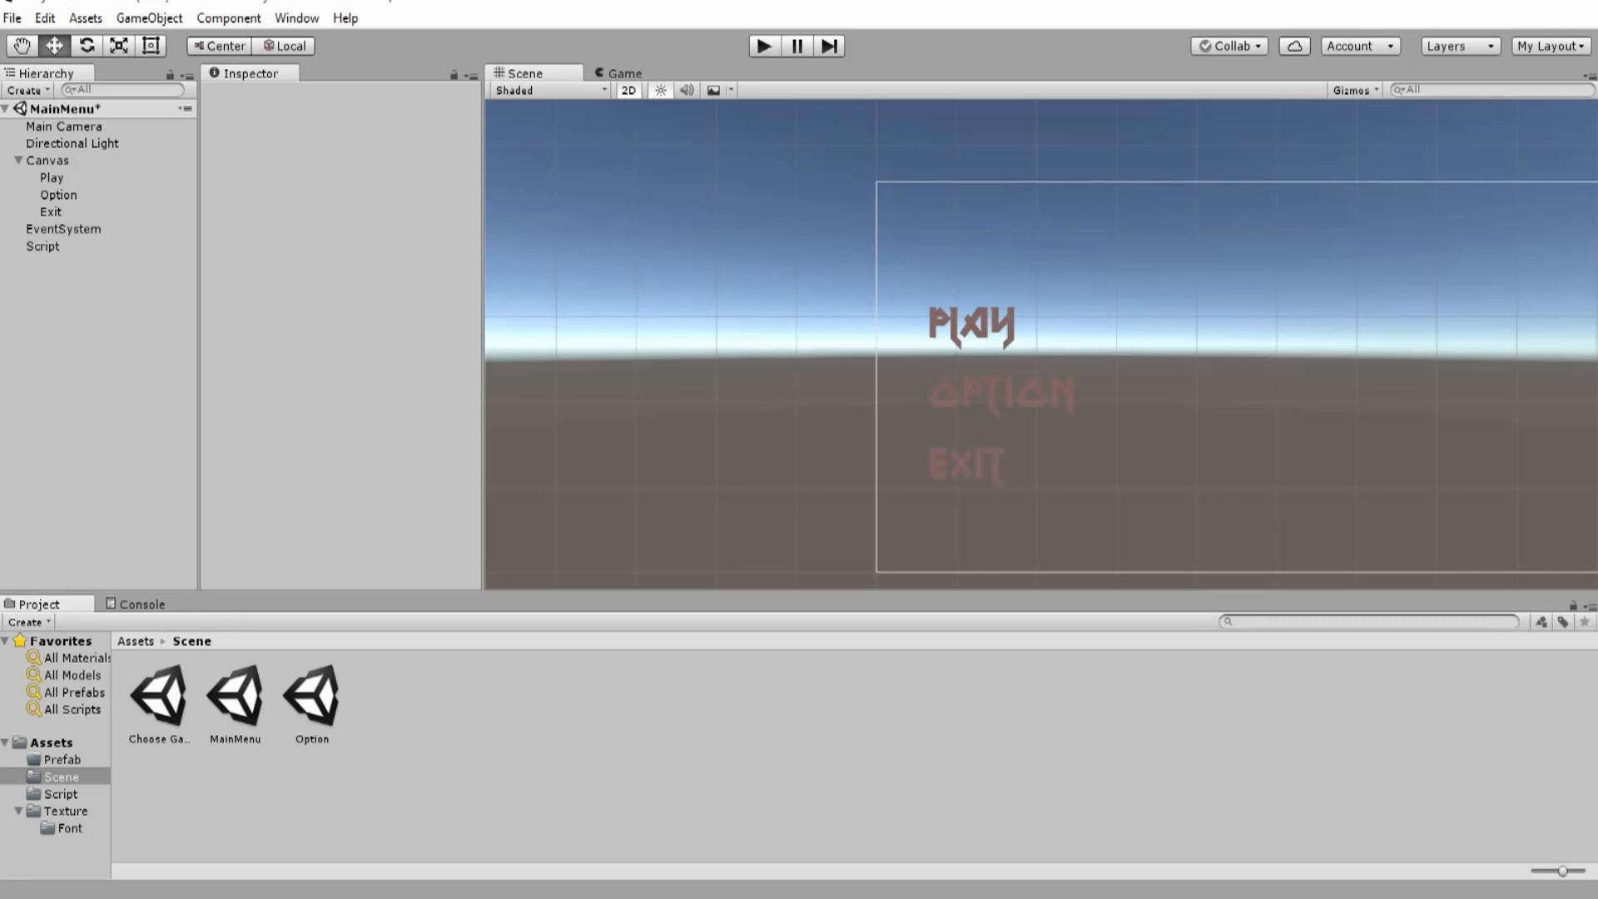
- Add the Option scene to Scenes In Build below Choose GameMod and close the build settings
left_click(13, 17)
left_click(50, 230)
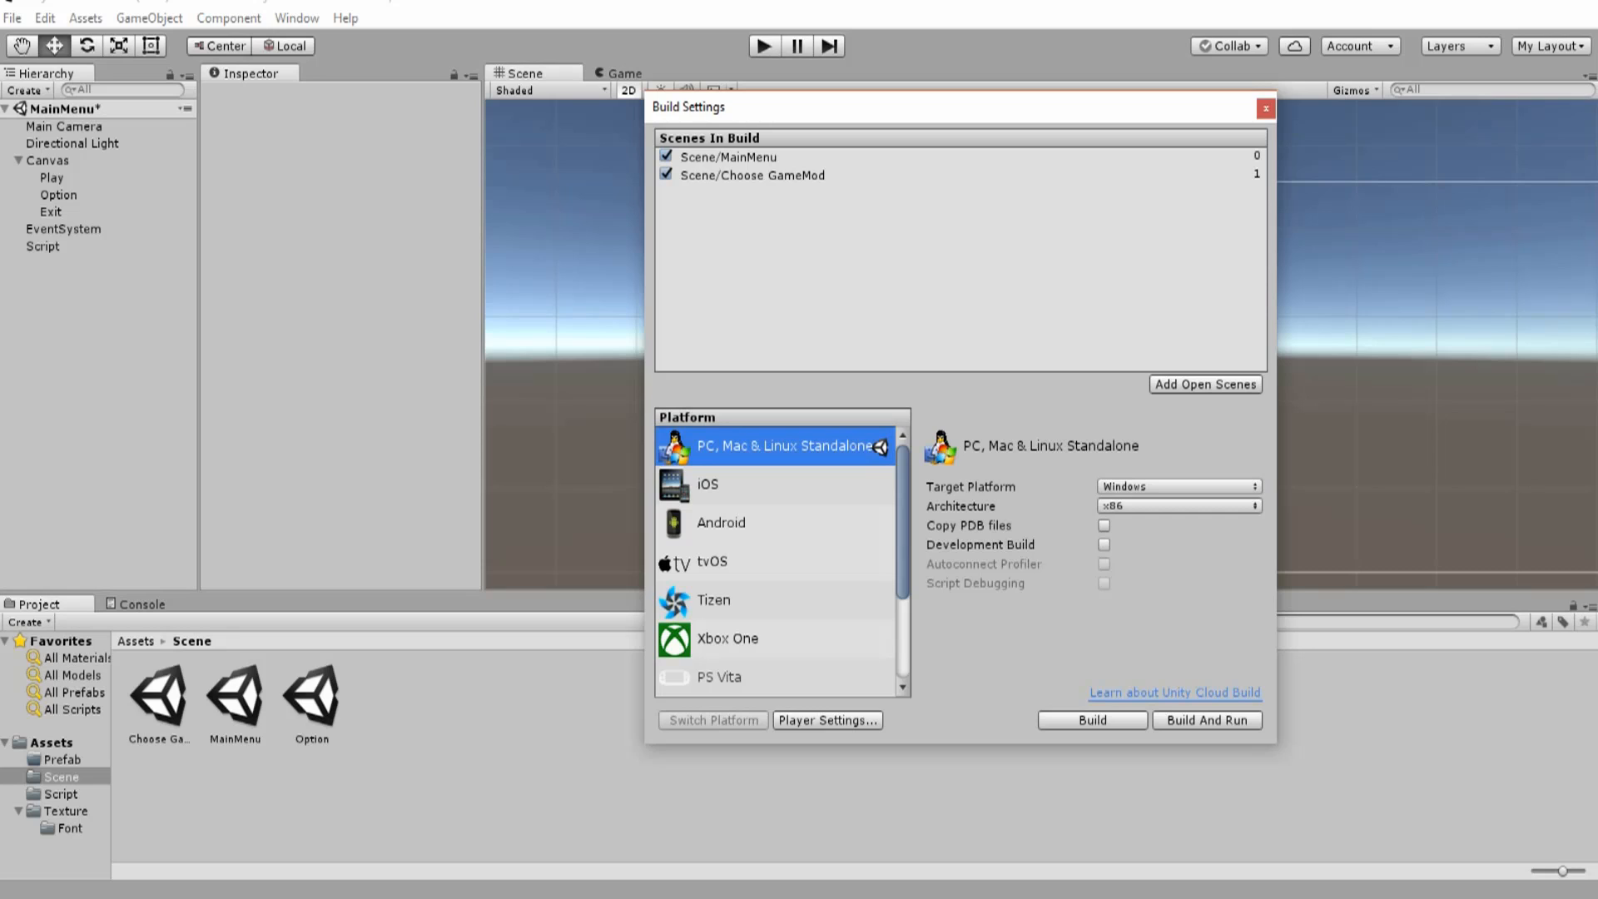
left_click_drag(312, 697, 774, 208)
left_click(1266, 108)
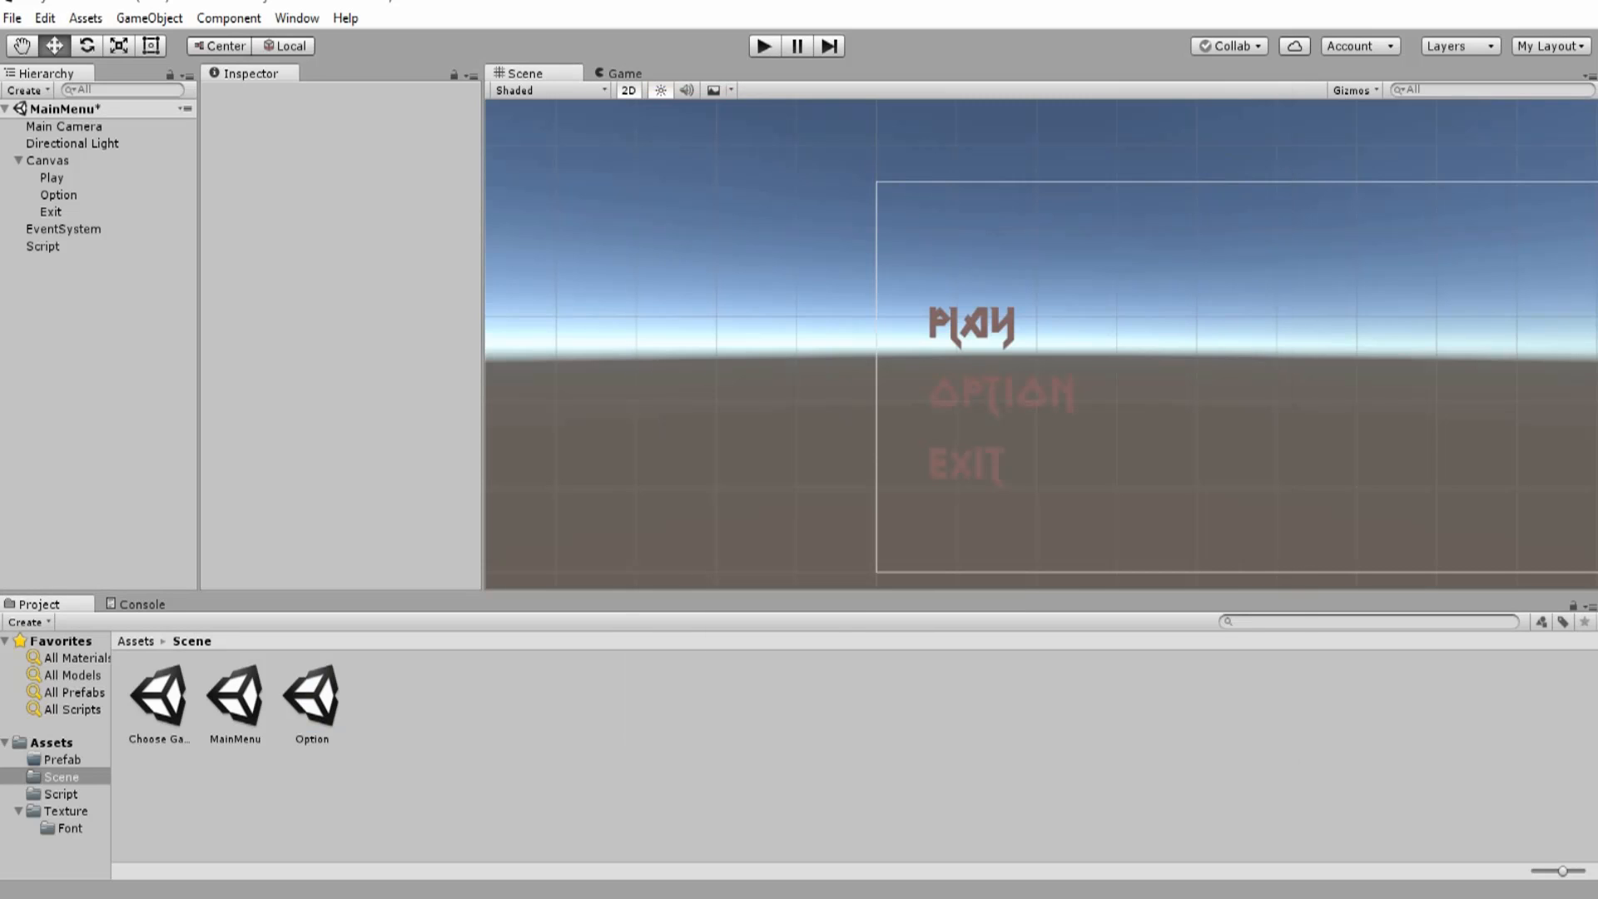
- Set the Option button's On Click function to LOAD_Option () of MenuScriptEditor
left_click(58, 193)
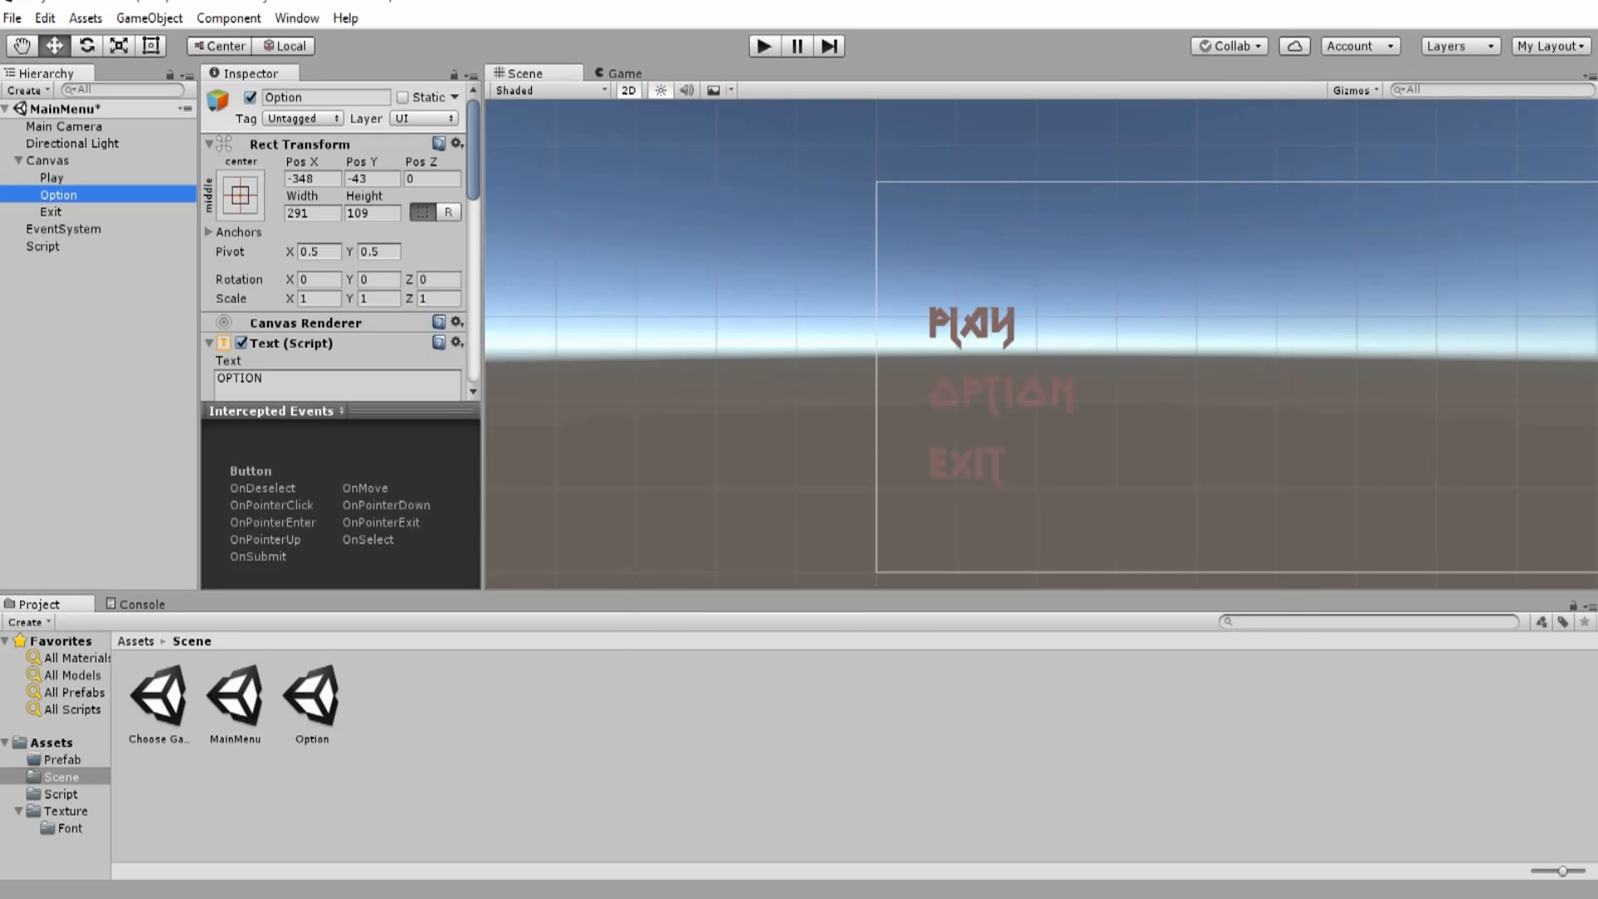
scroll(342, 266, "down", 8)
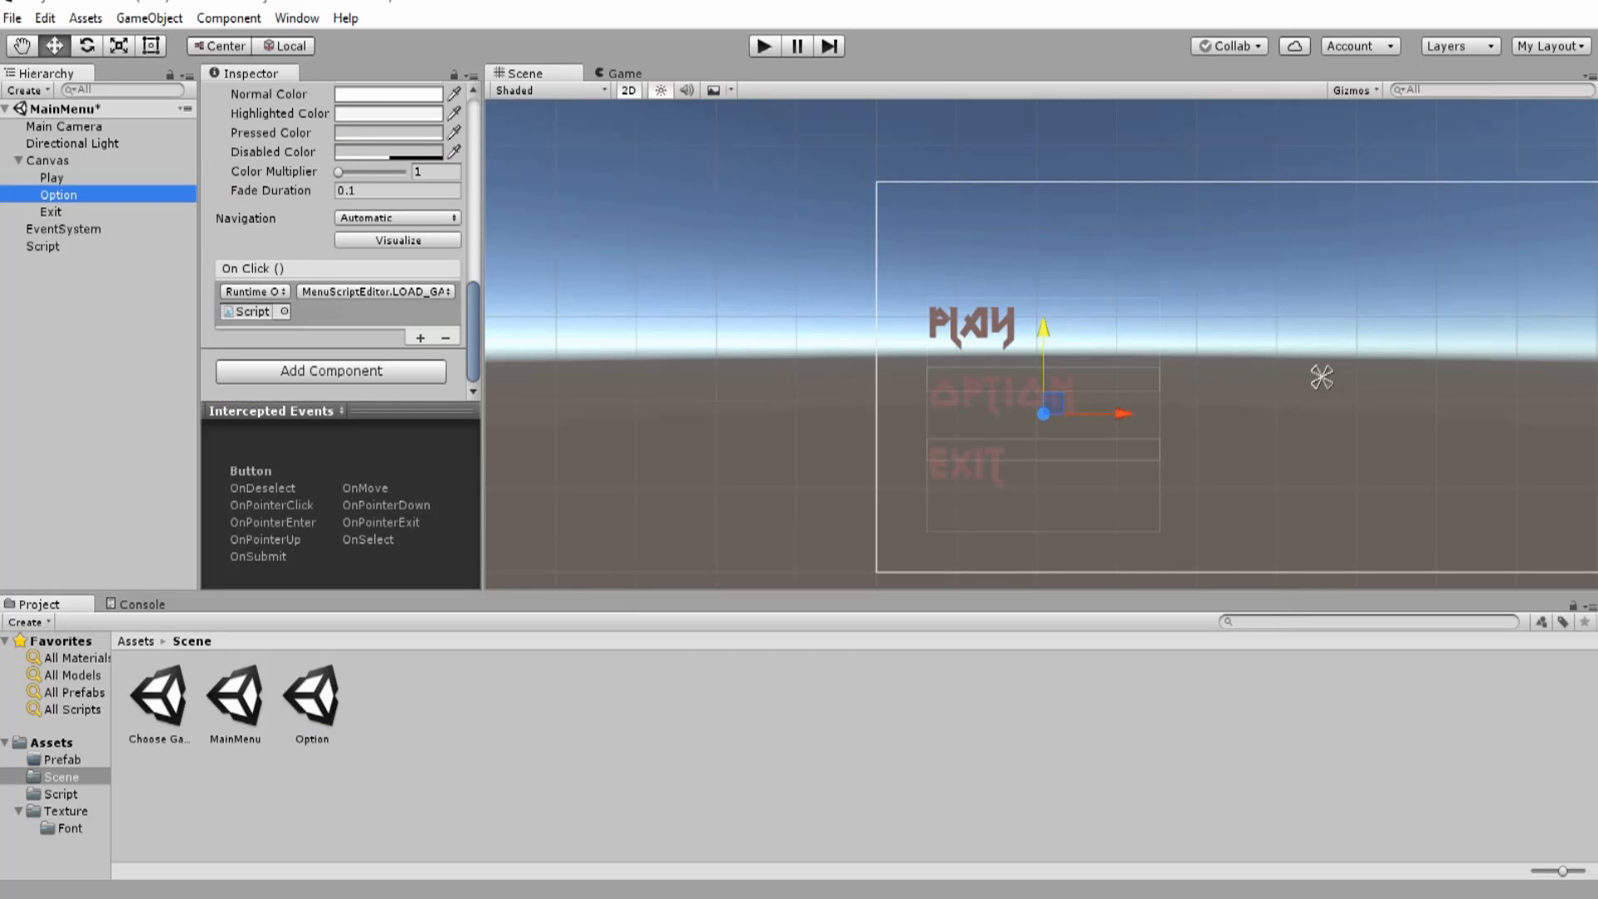
left_click(376, 292)
mouse_move(376, 392)
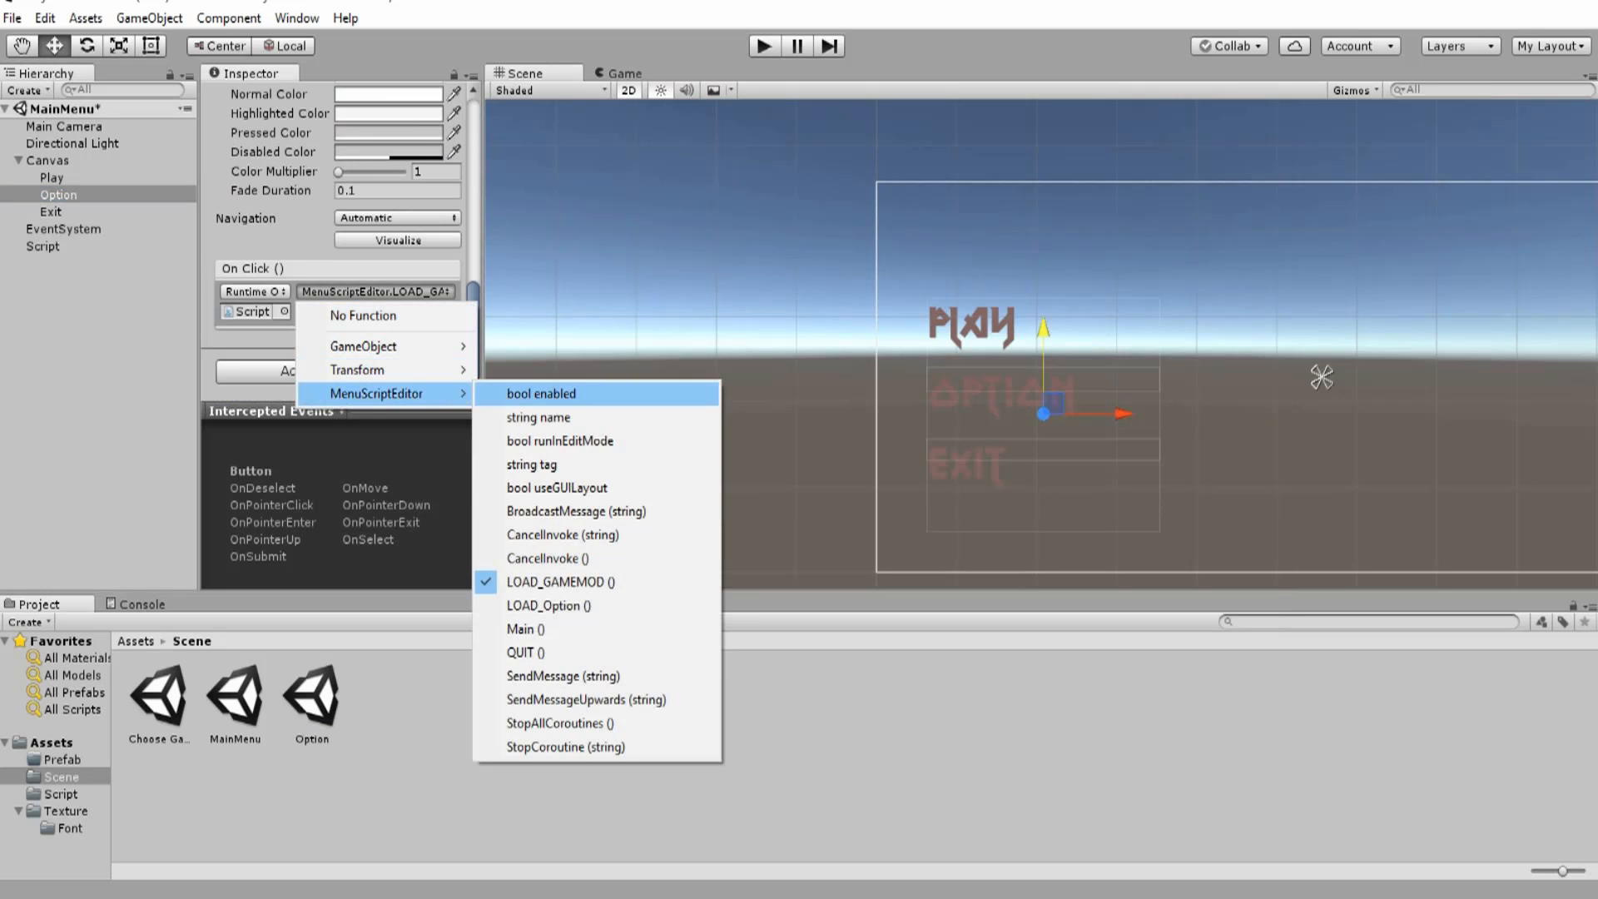
left_click(549, 605)
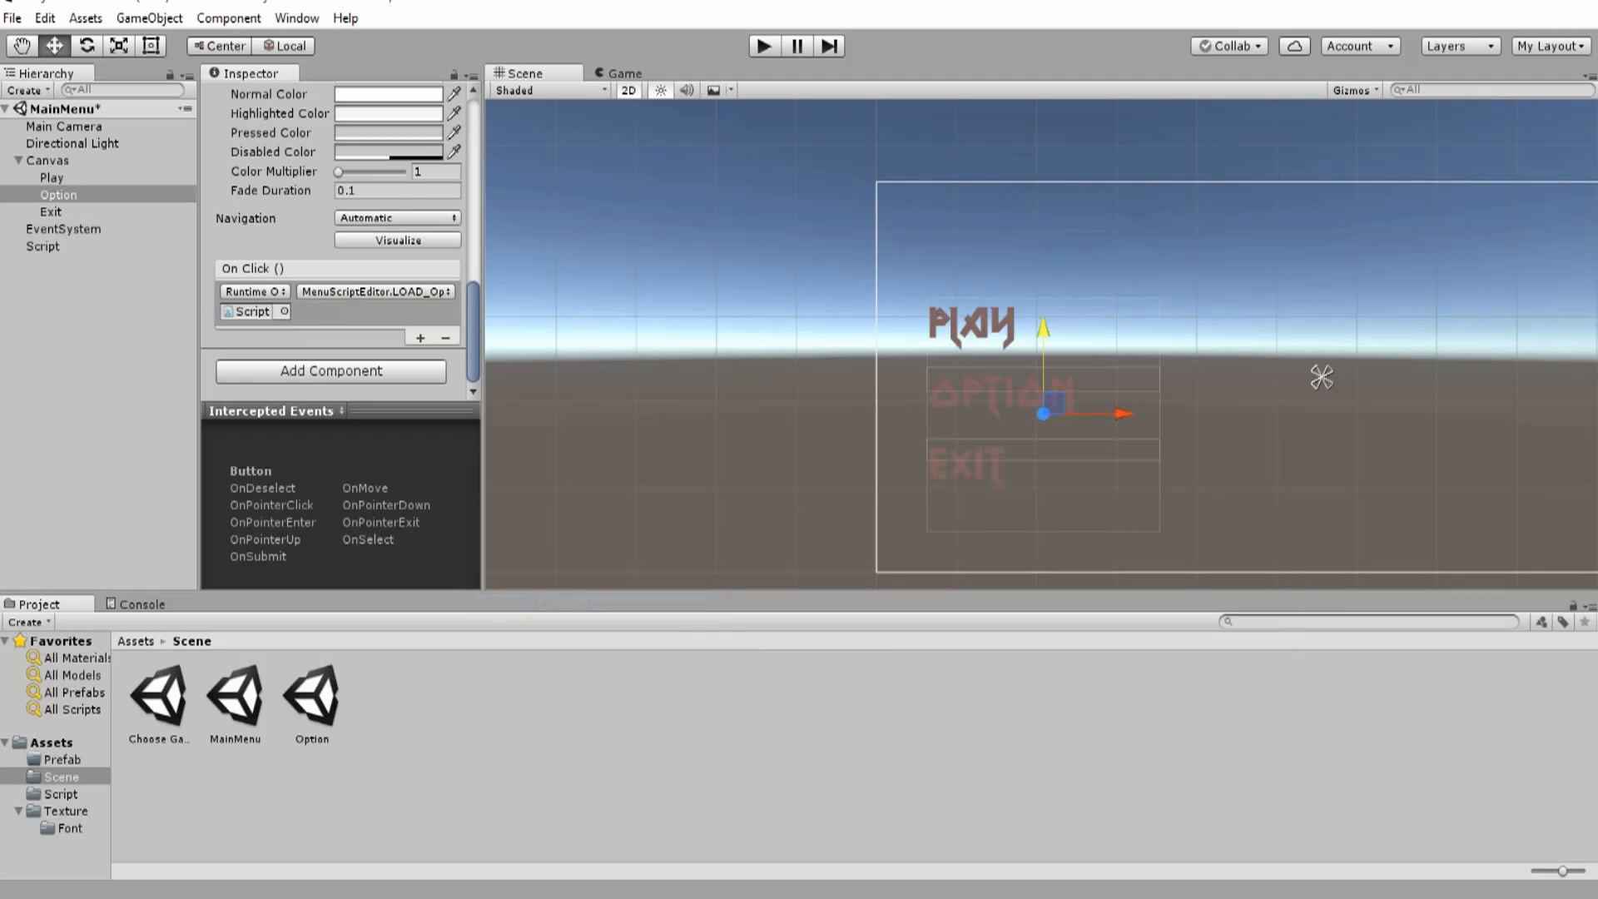
- Set the Exit button's On Click function to QUIT () of MenuScriptEditor
left_click(51, 212)
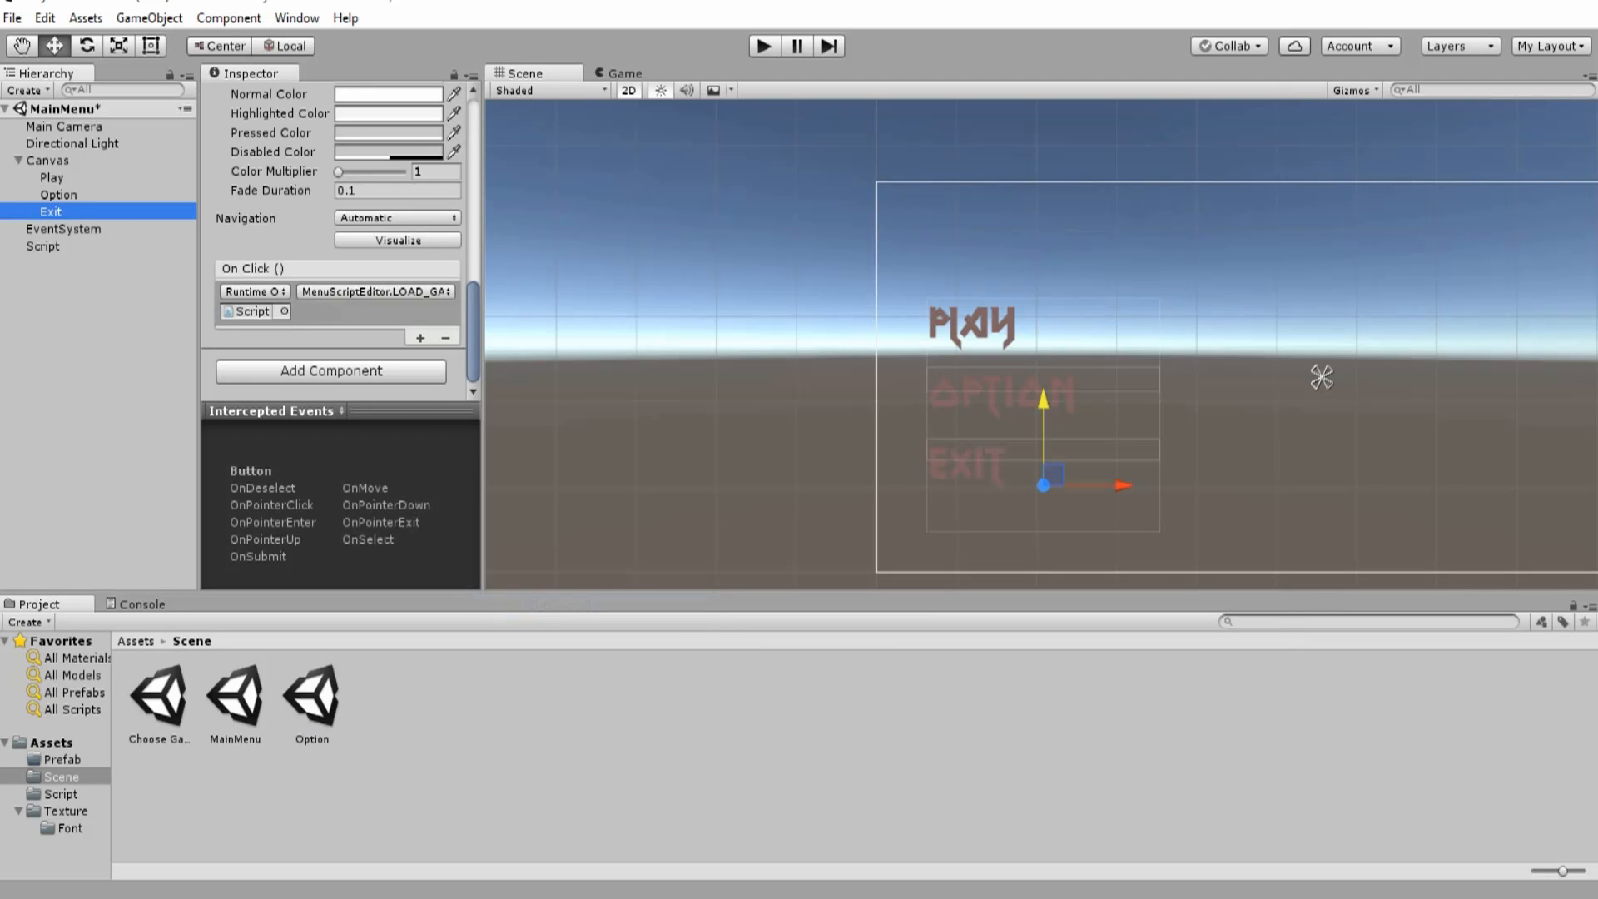
left_click(376, 291)
mouse_move(376, 393)
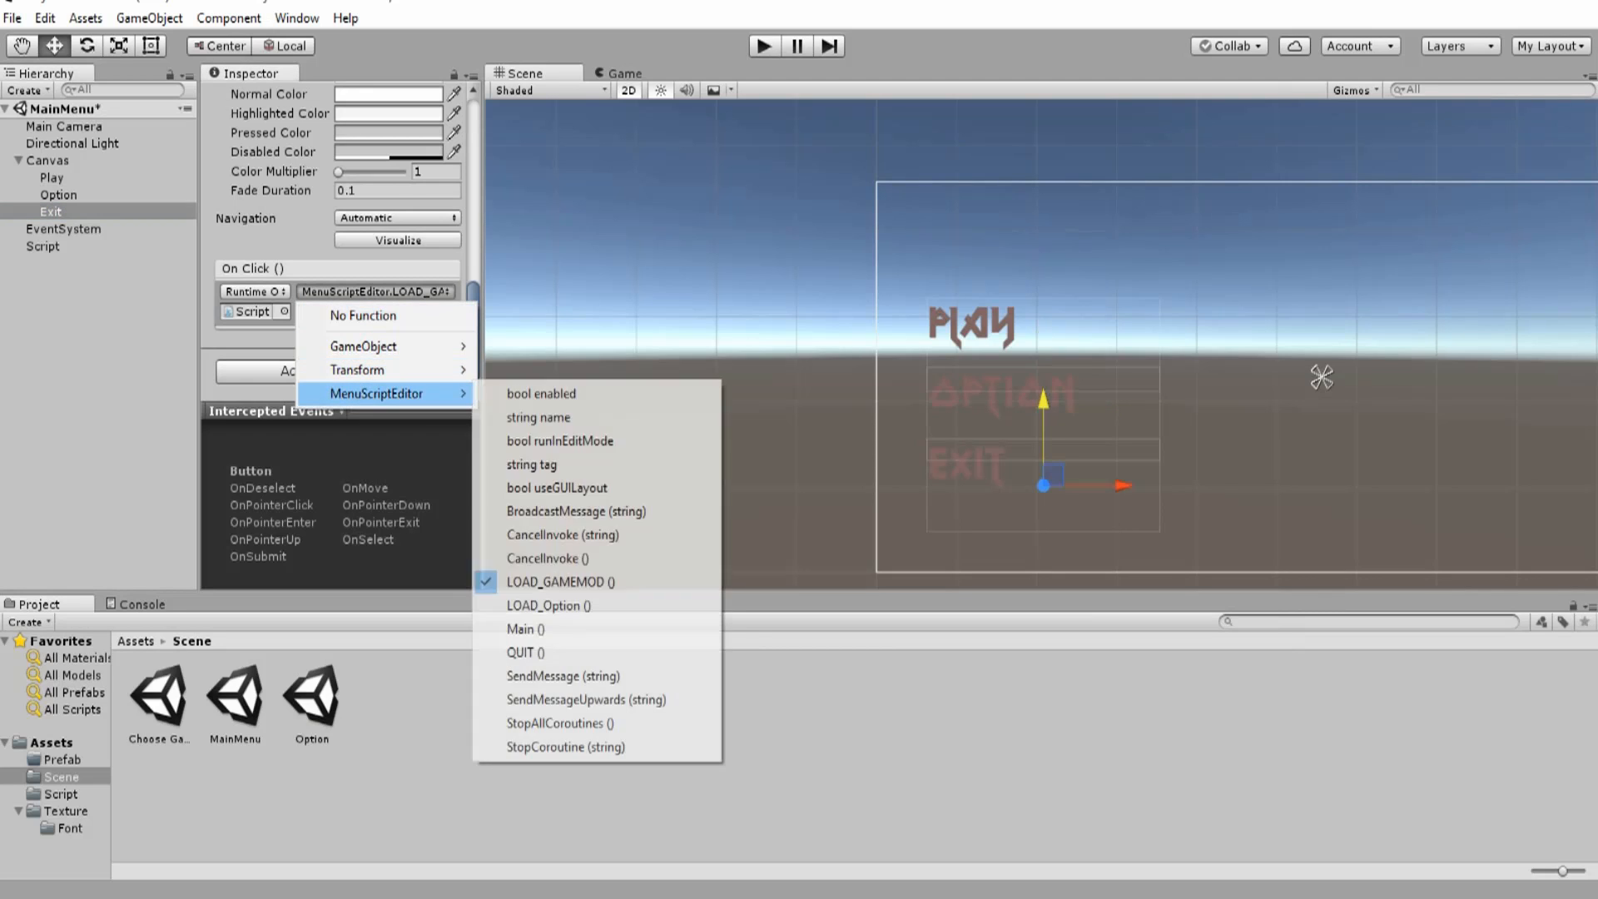
left_click(525, 653)
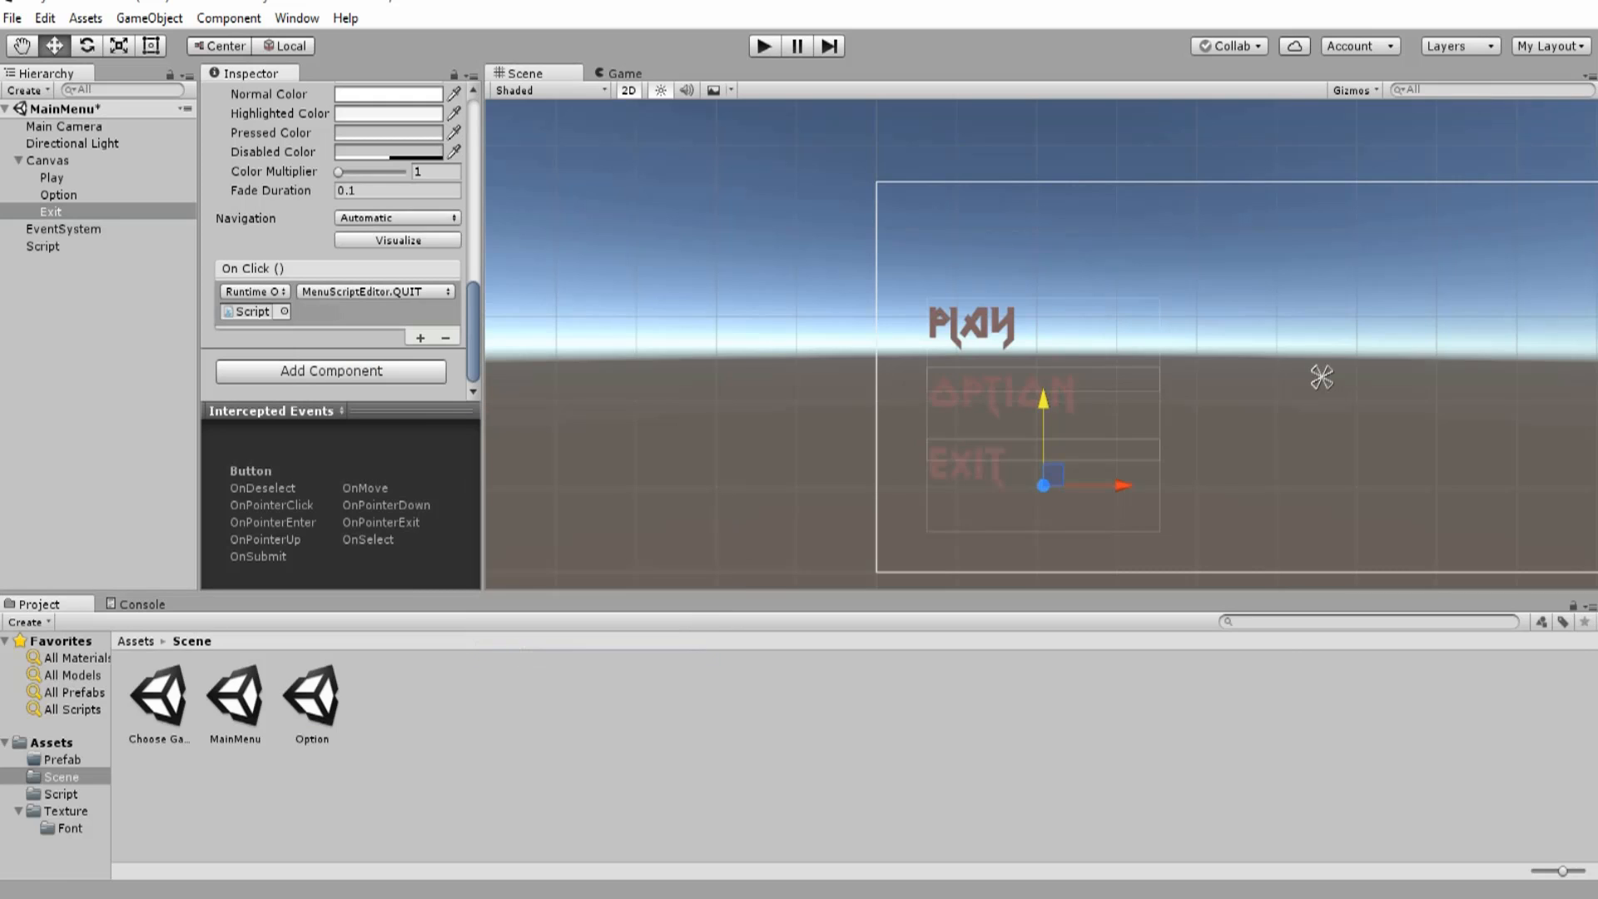
- Play the MainMenu scene to test the OPTION button, replay it to check the menu, and stop play mode
key("ctrl+p")
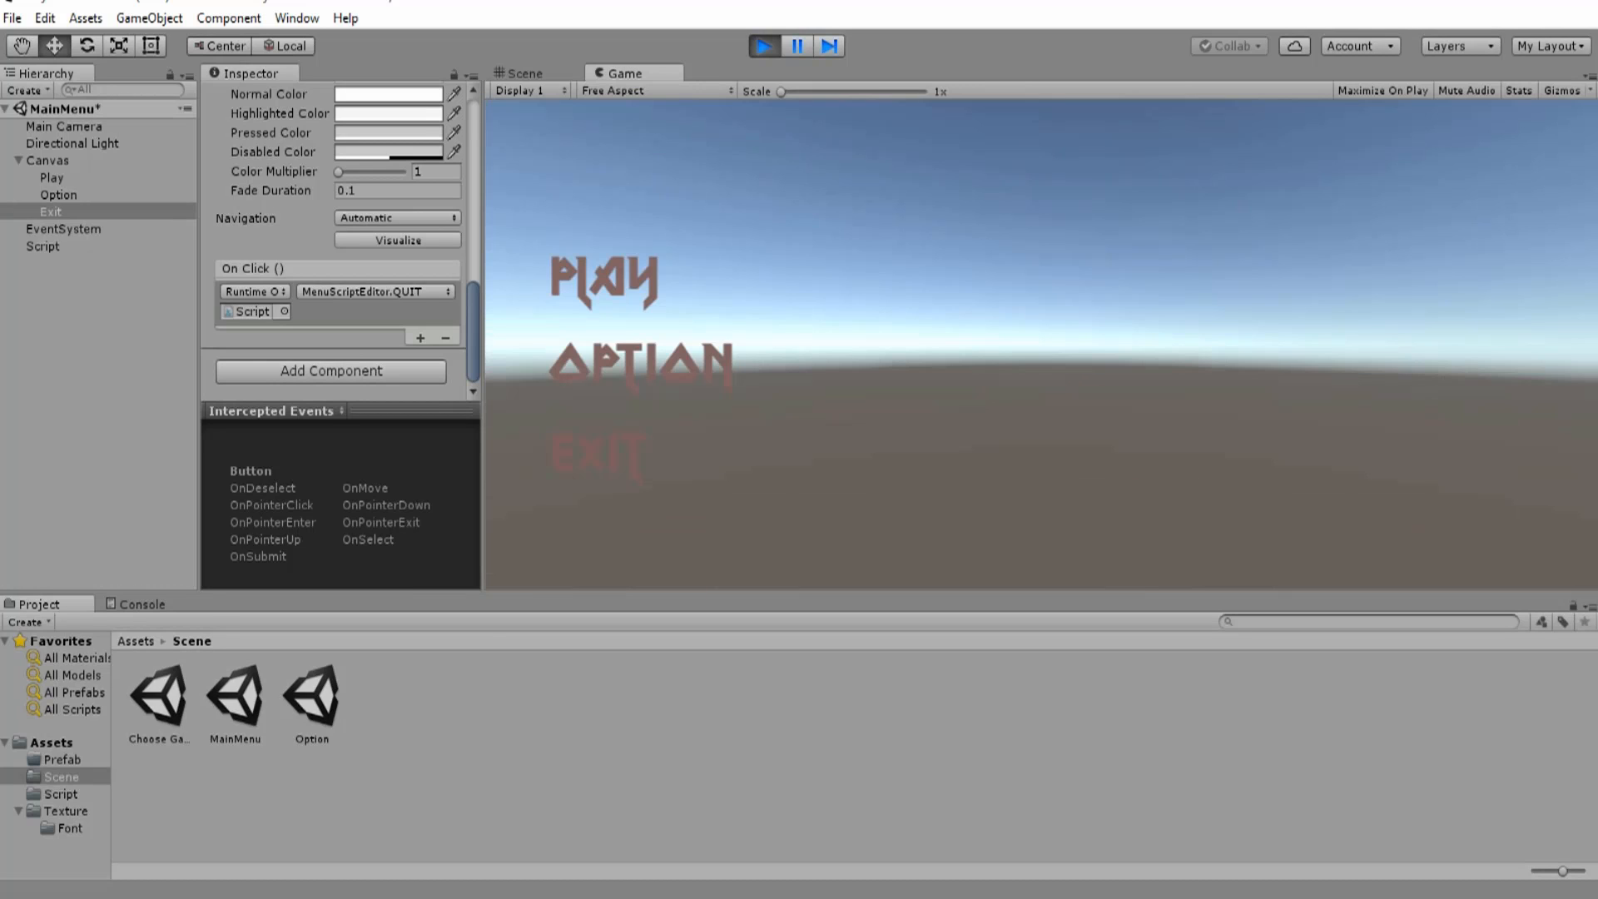
left_click(640, 364)
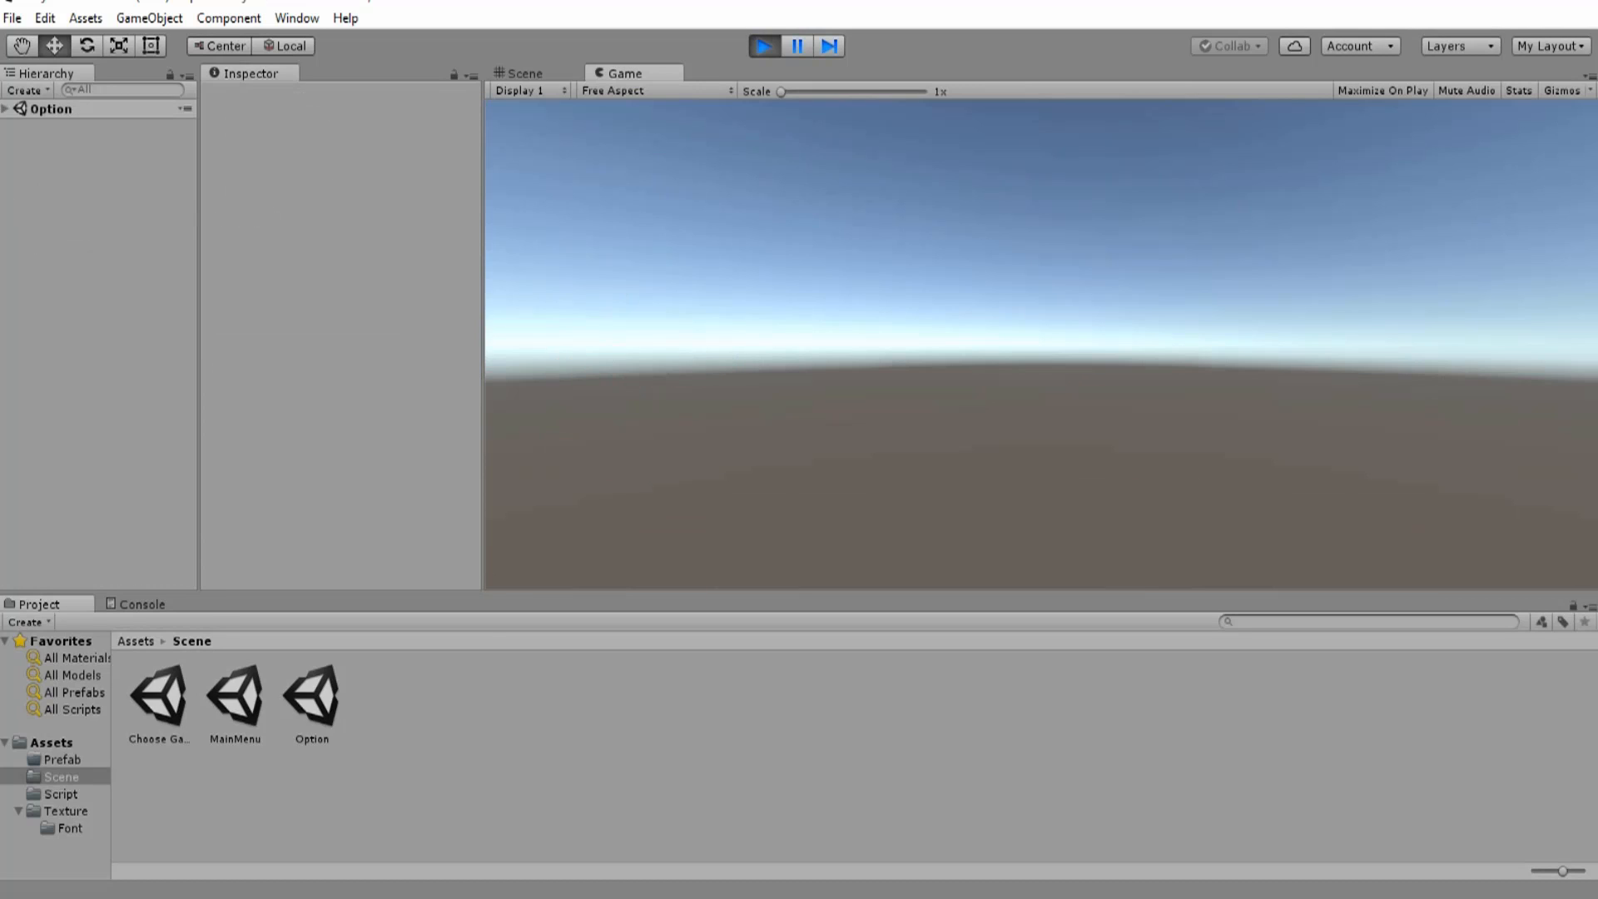
left_click(764, 46)
left_click(764, 46)
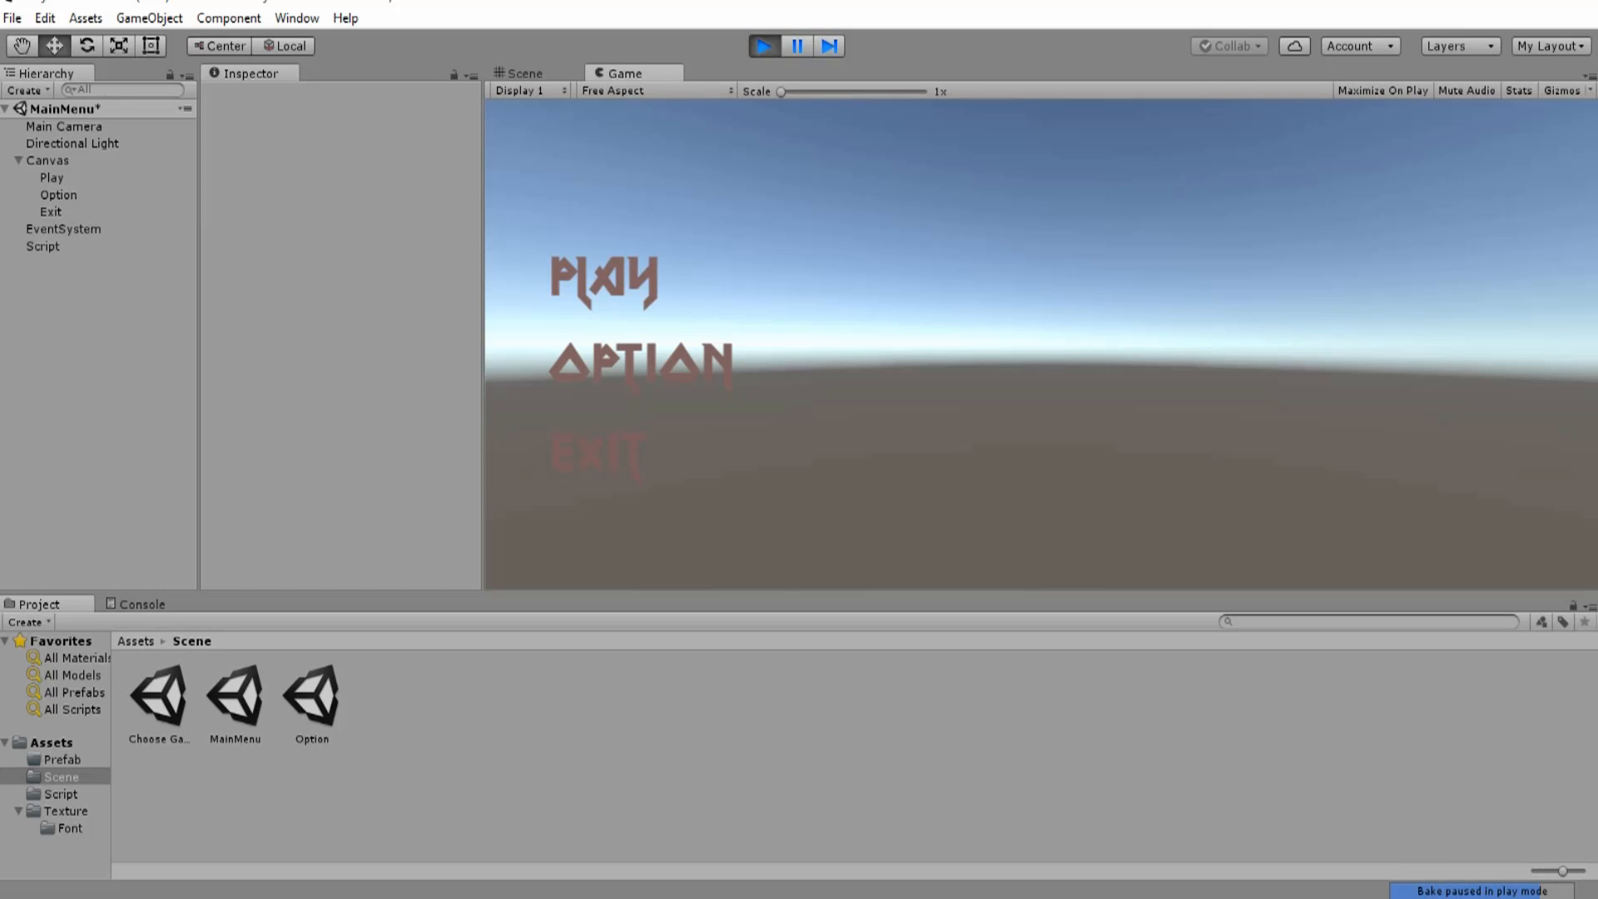
key("ctrl+p")
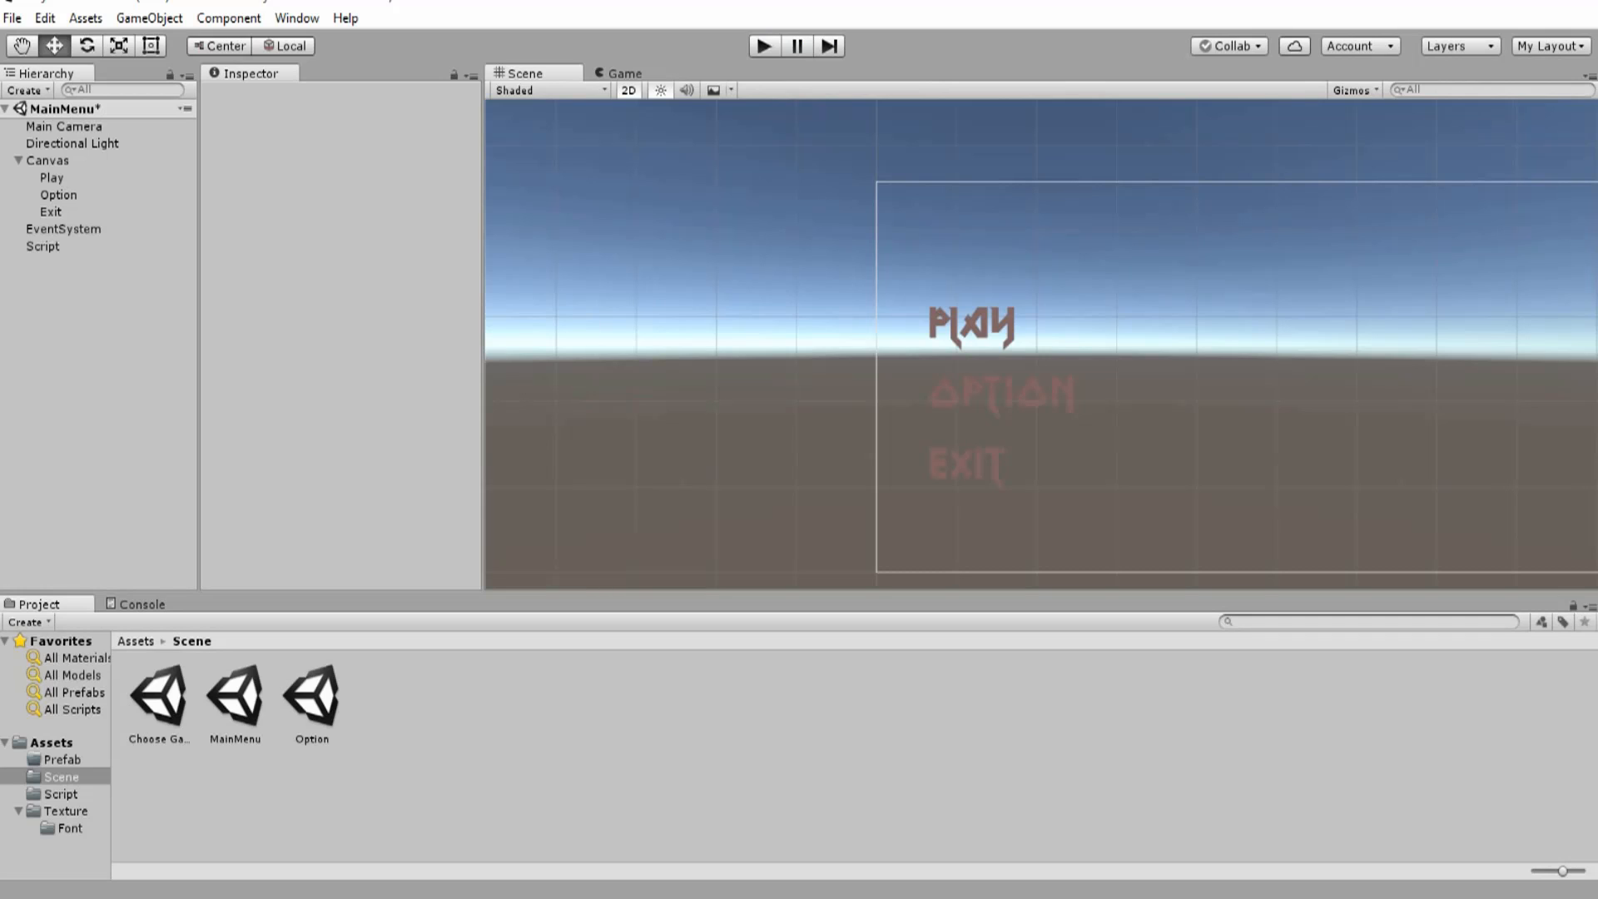
- Duplicate the Exit object under the Canvas and rename the copy Titre du jeu
left_click(52, 178)
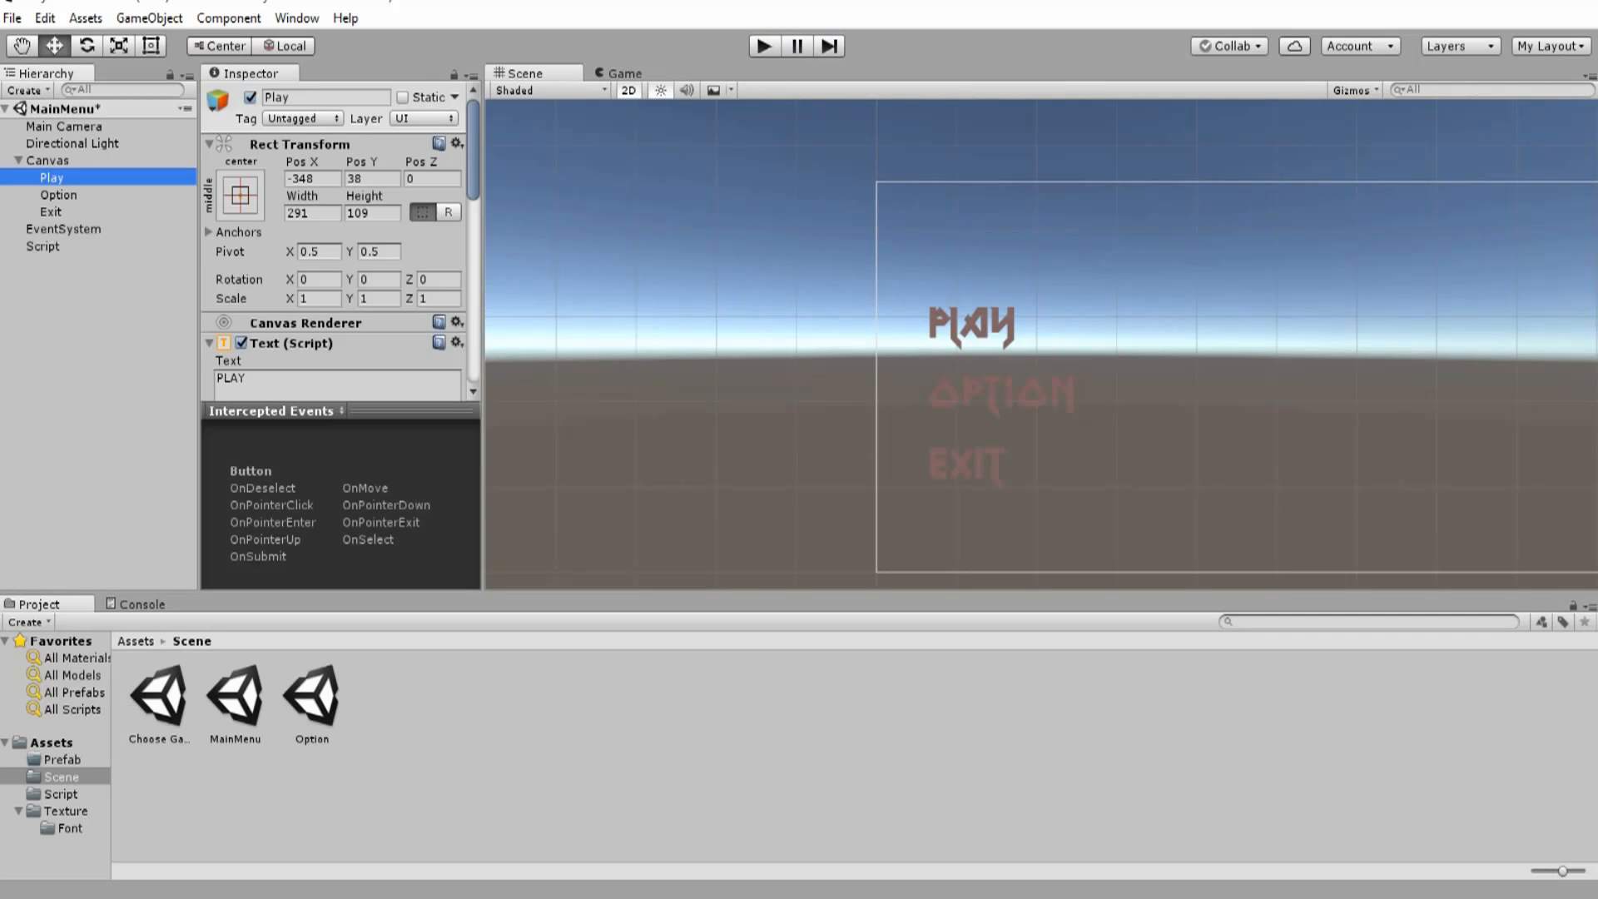
left_click(51, 212)
key("ctrl+d")
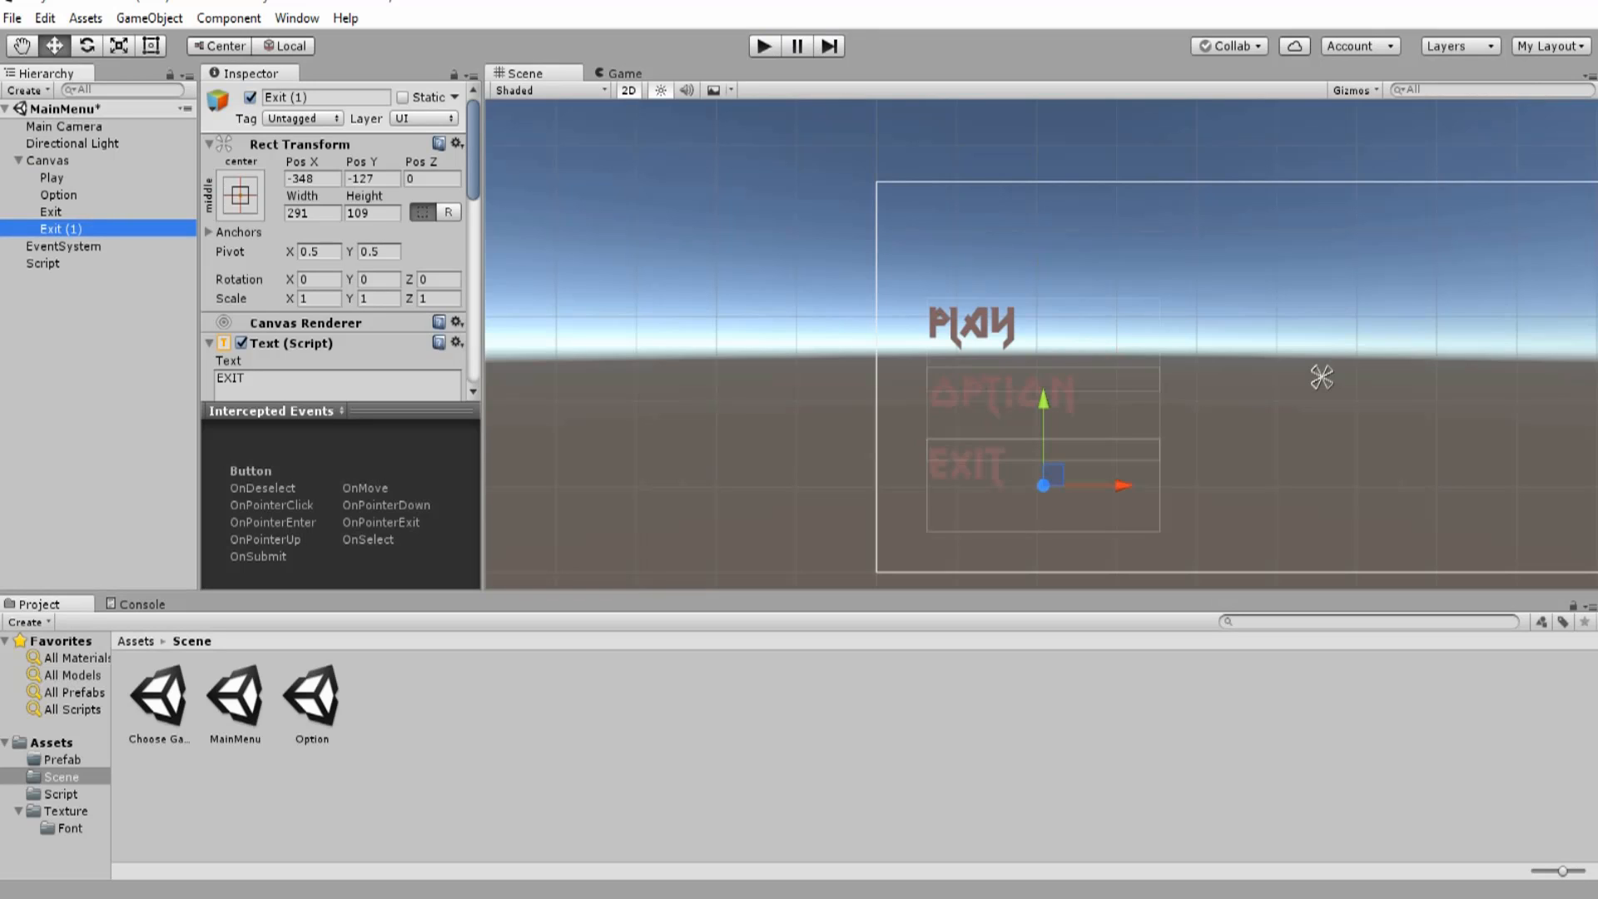
left_click(324, 97)
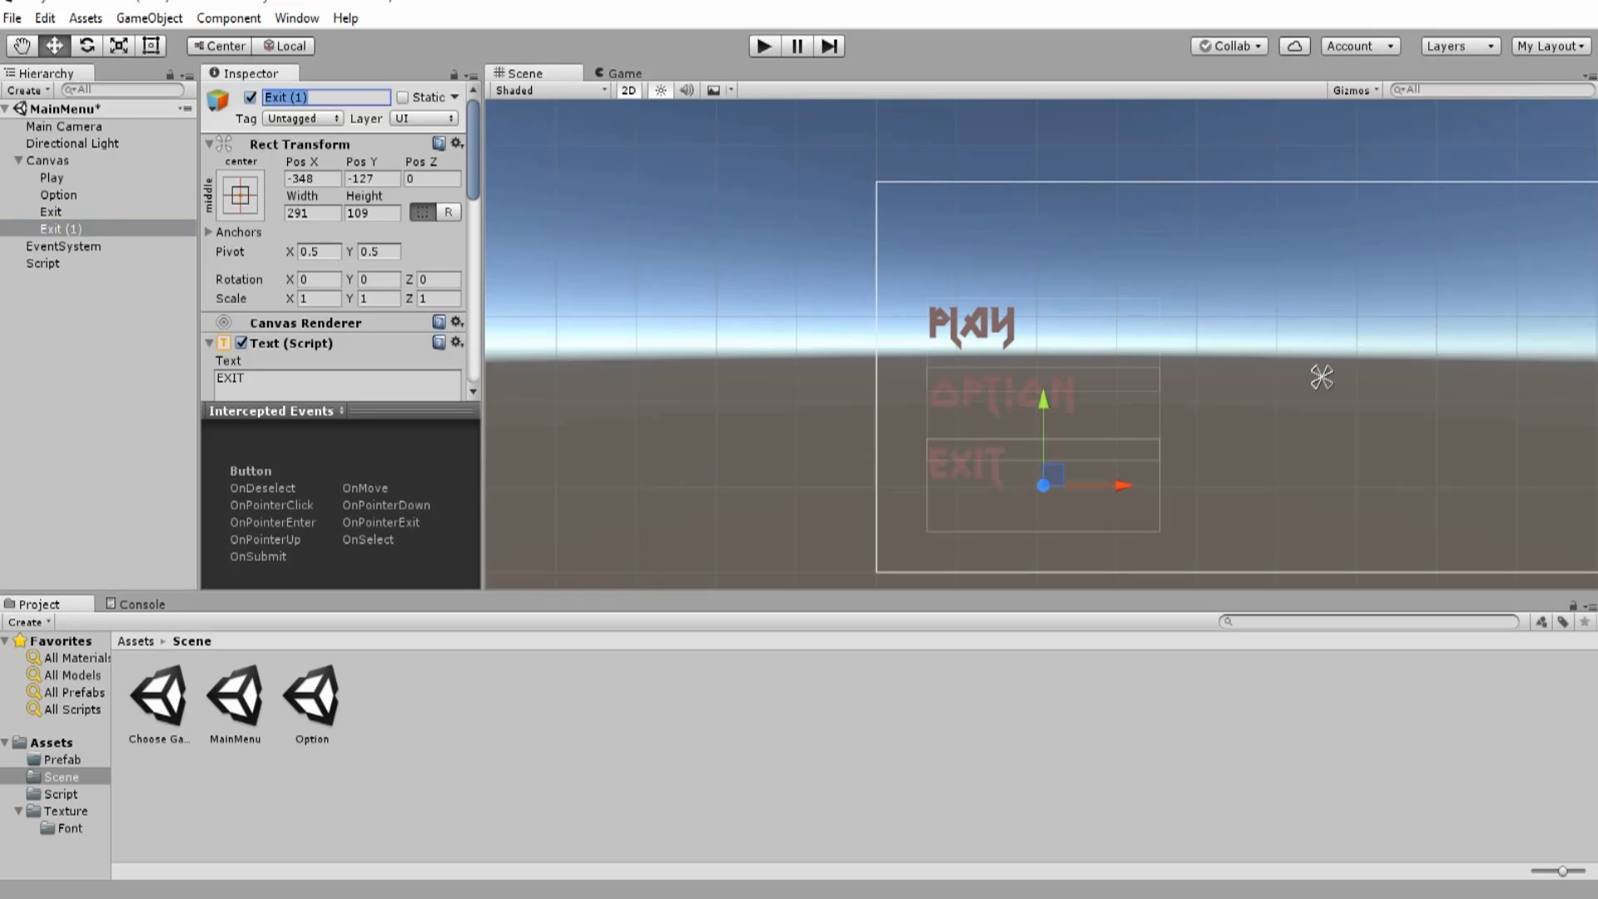
type("Nom")
key("BackSpace")
key("BackSpace")
key("BackSpace")
type("Titre du jeu")
key("Return")
left_click(73, 229)
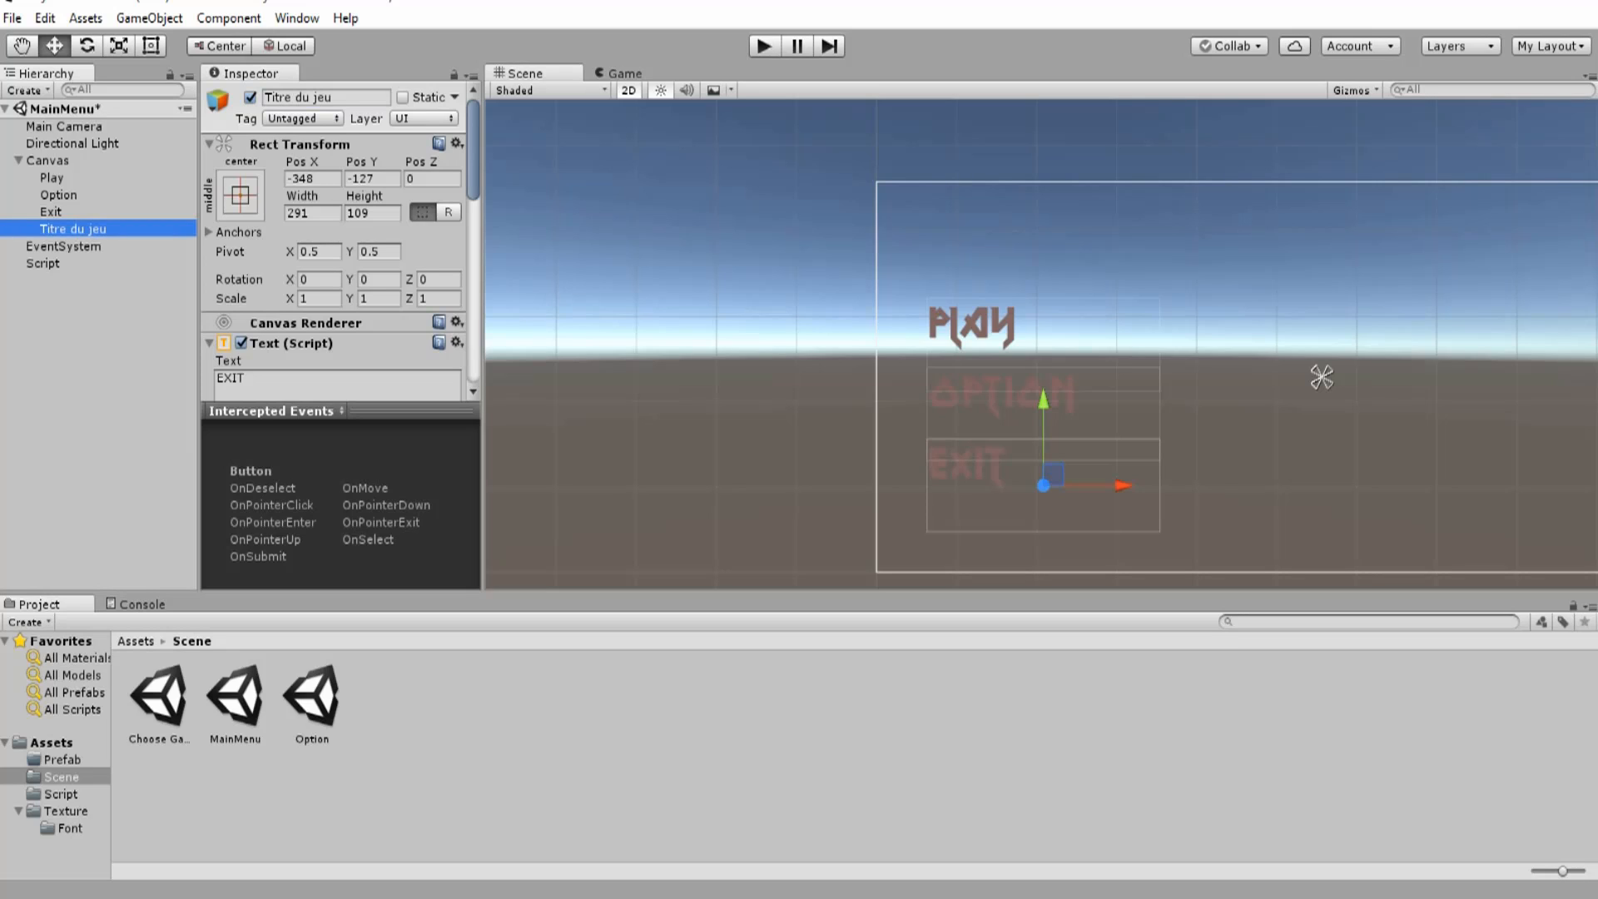
- Change the Titre du jeu object's text to TITRE DU JEU and move it up above PLAY
scroll(340, 250, "down", 1)
left_click(287, 317)
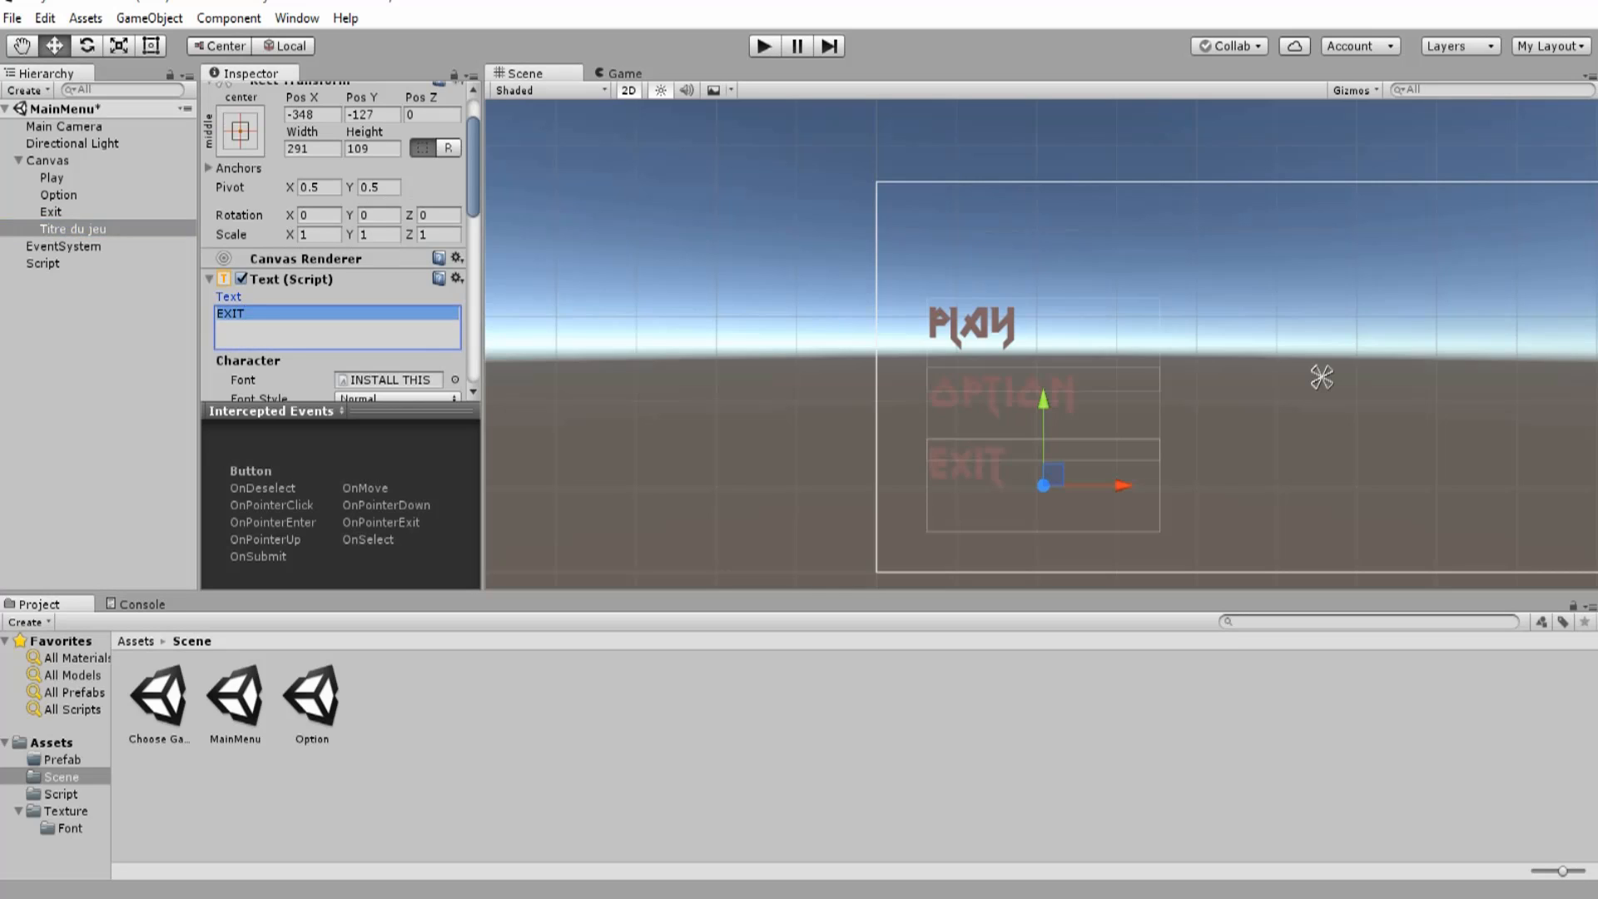
type("TITRE")
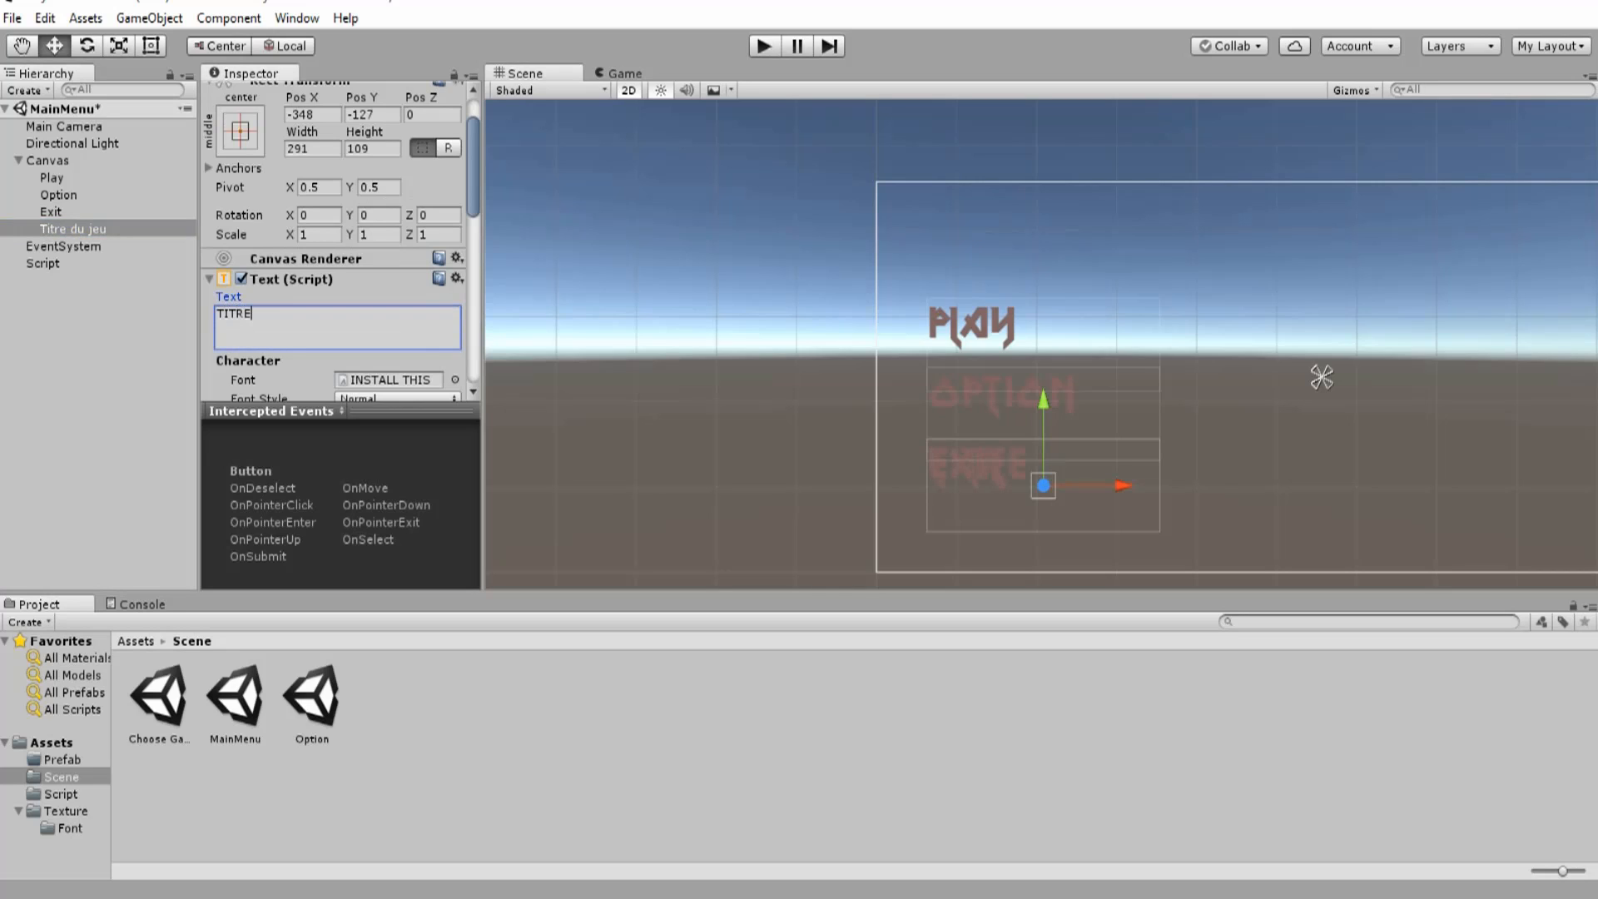
type(" DU JEU")
scroll(1043, 400, "up", 1)
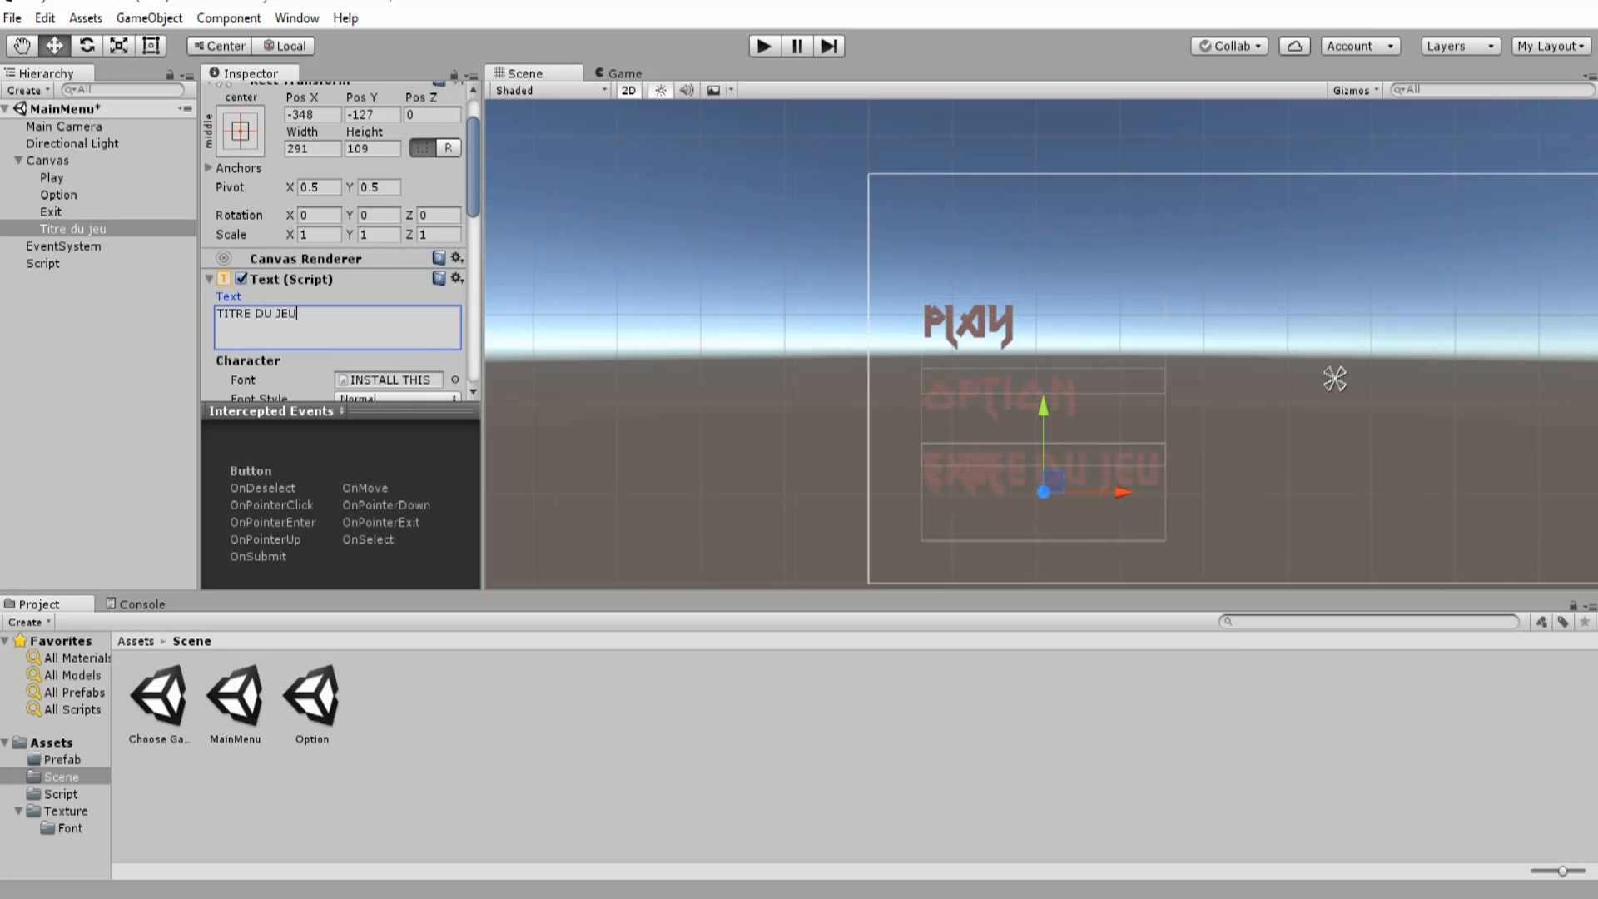
left_click_drag(1044, 408, 1043, 174)
- Set the title's font size to 60 and widen its text box to fit TITRE DU JEU, checking the Game view
scroll(341, 241, "down", 5)
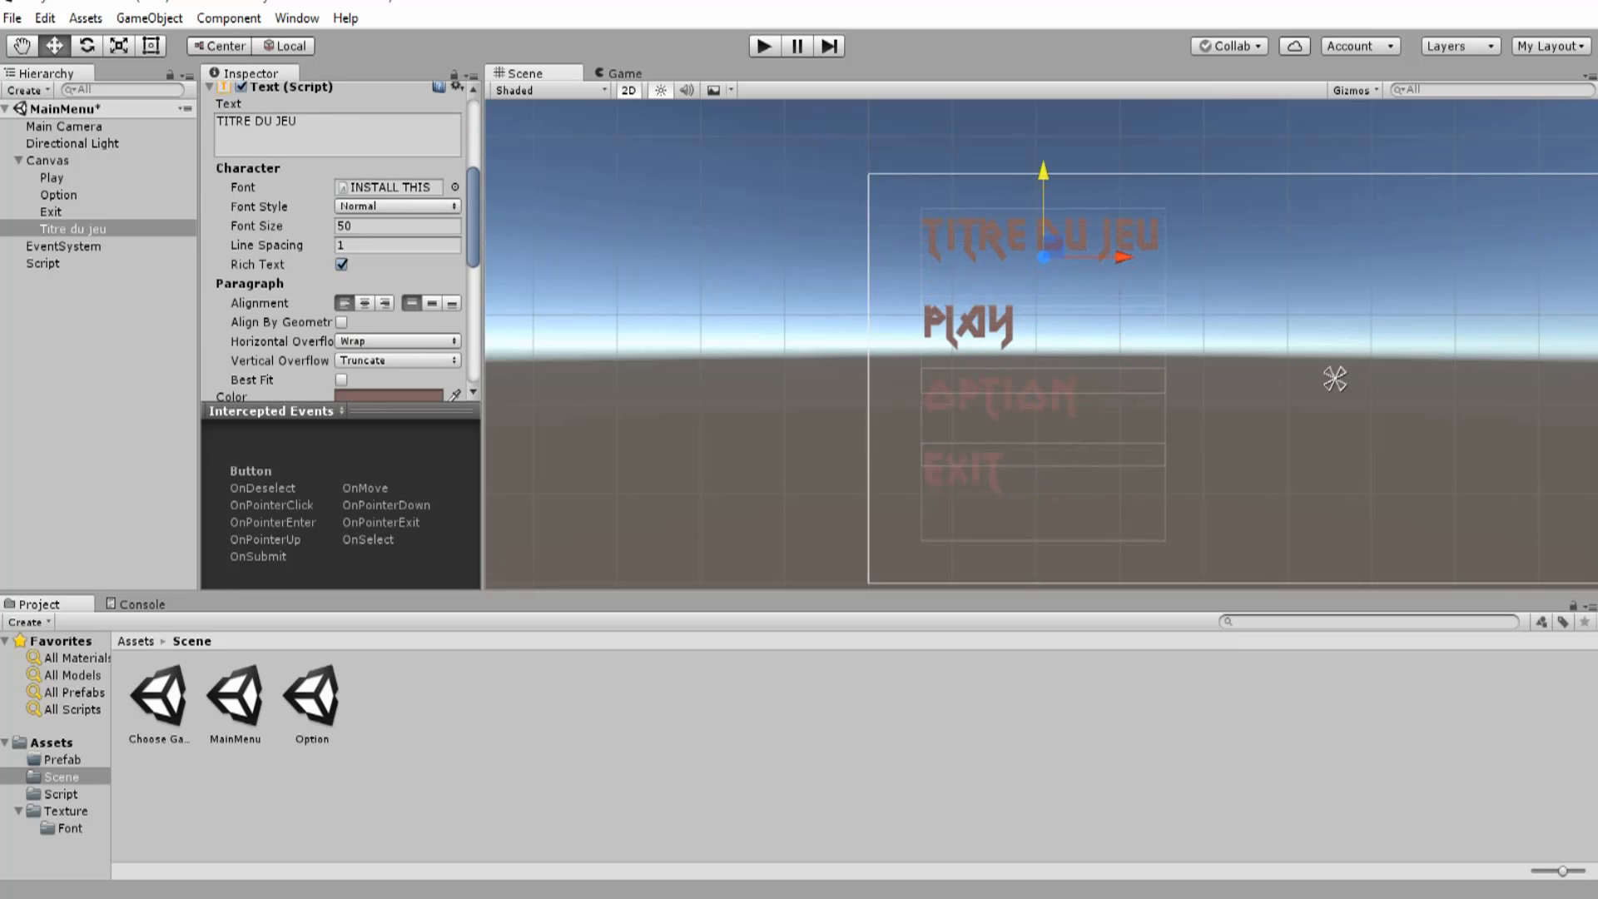
left_click_drag(354, 226, 335, 226)
type("60")
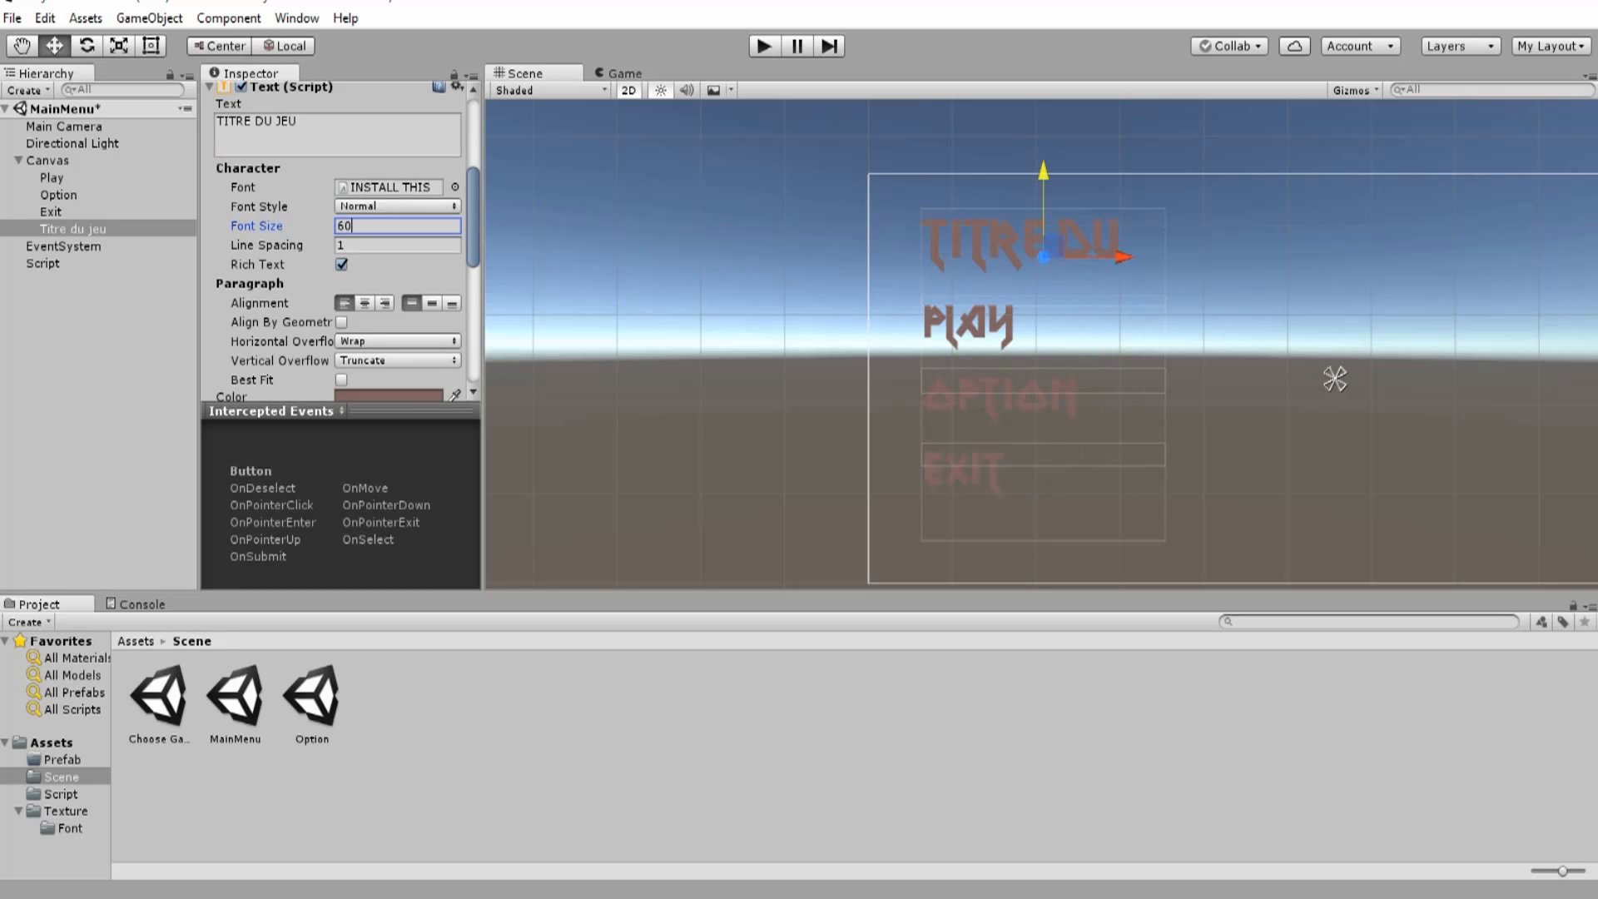
key("Return")
key("t")
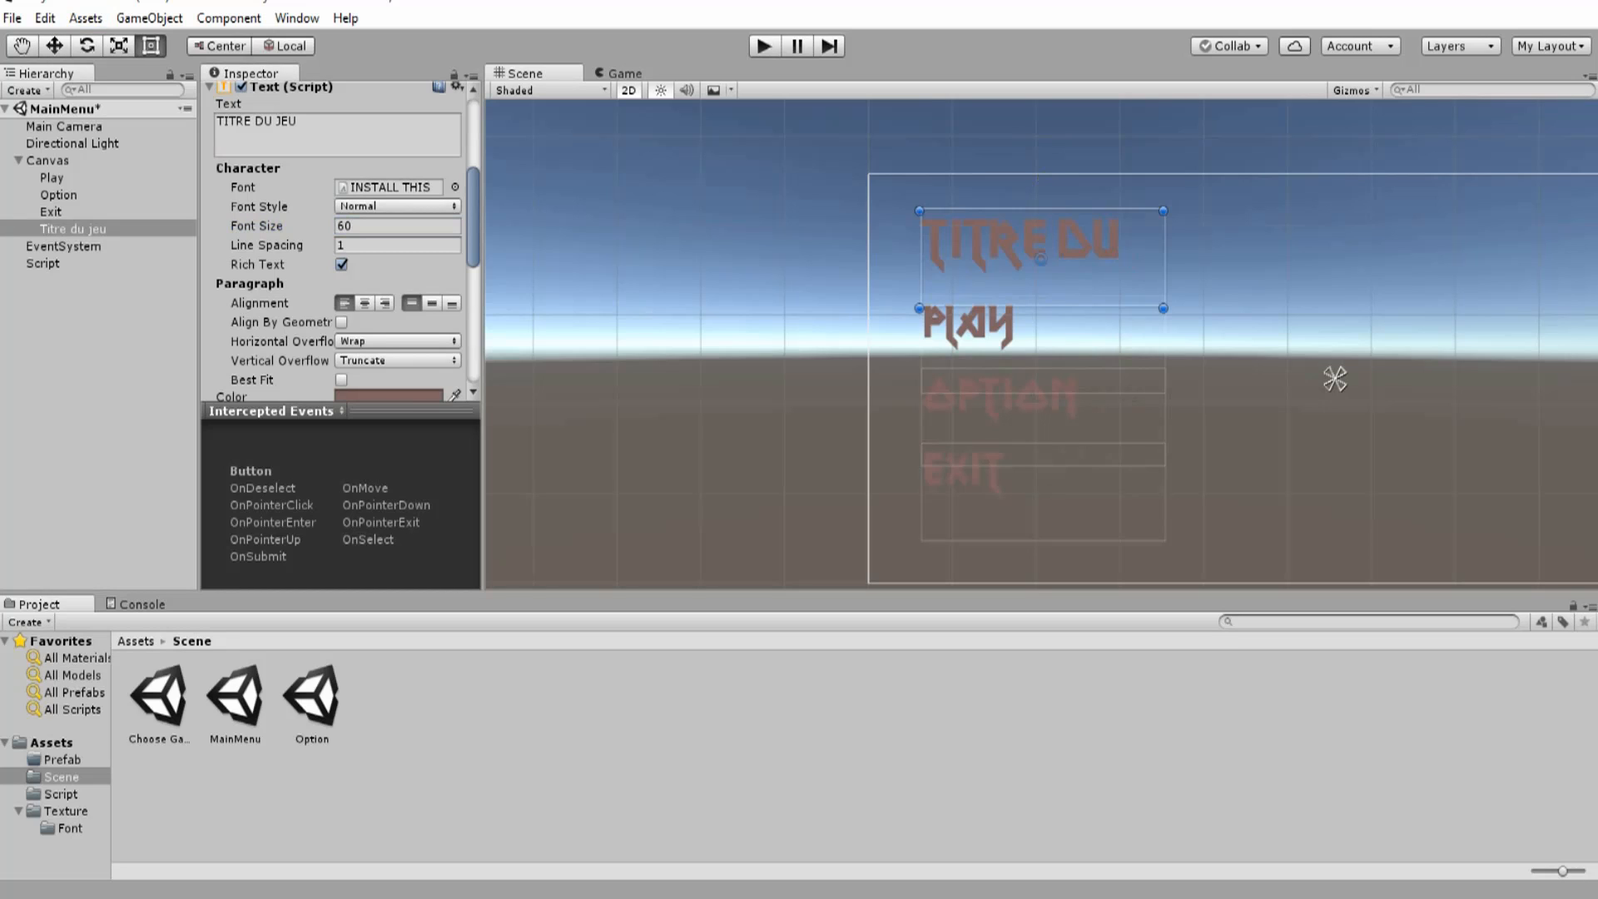
left_click_drag(1163, 259, 1322, 259)
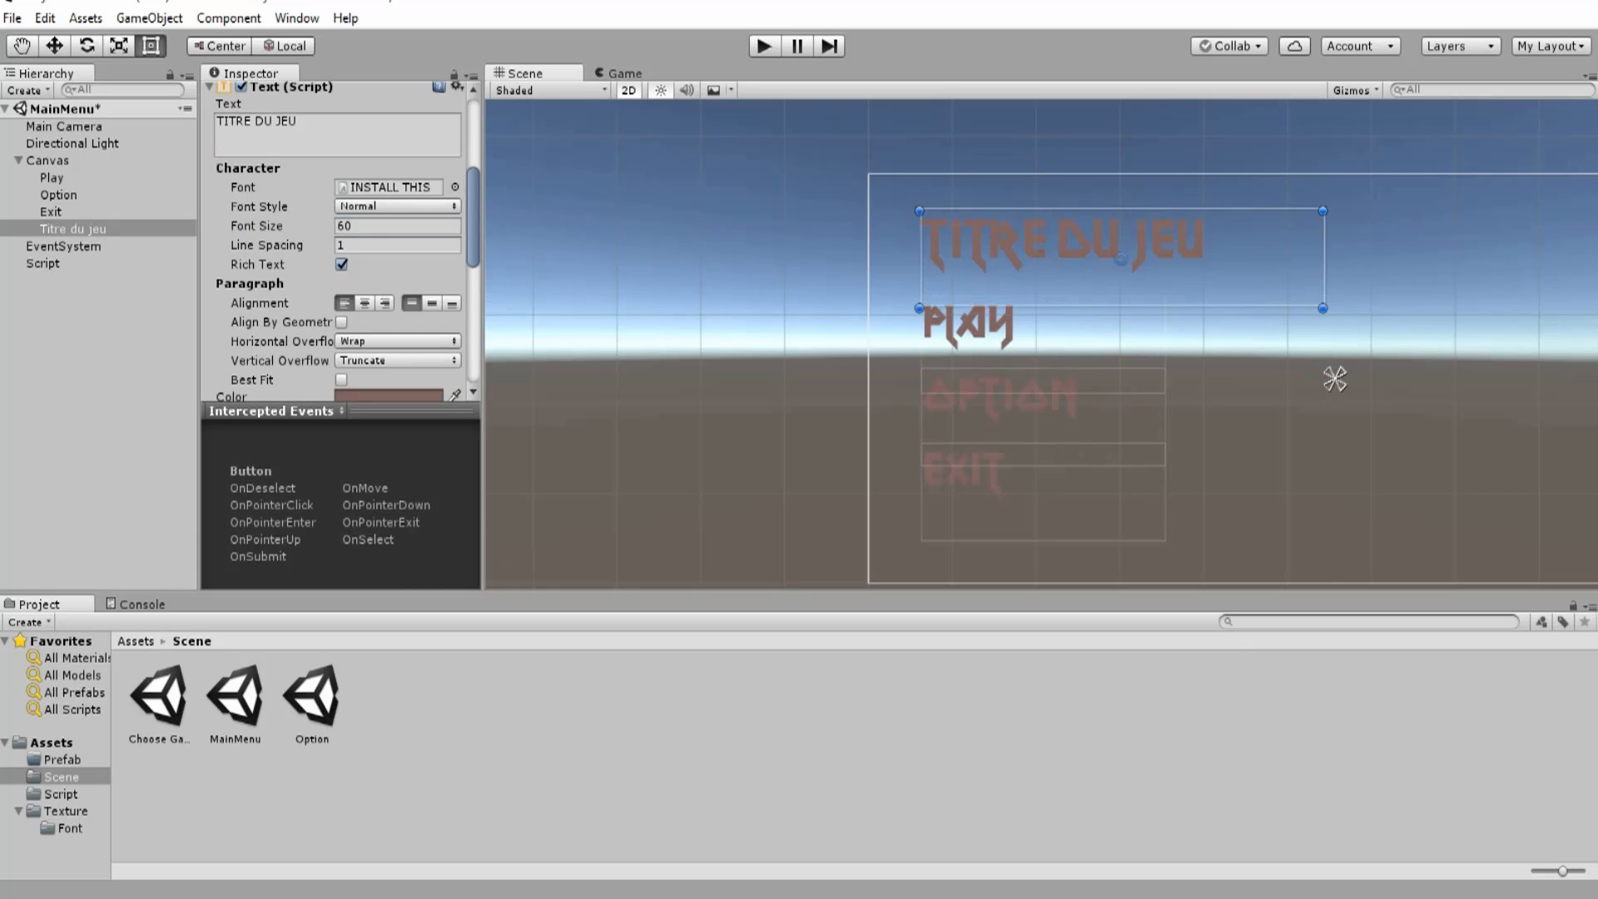
left_click(624, 73)
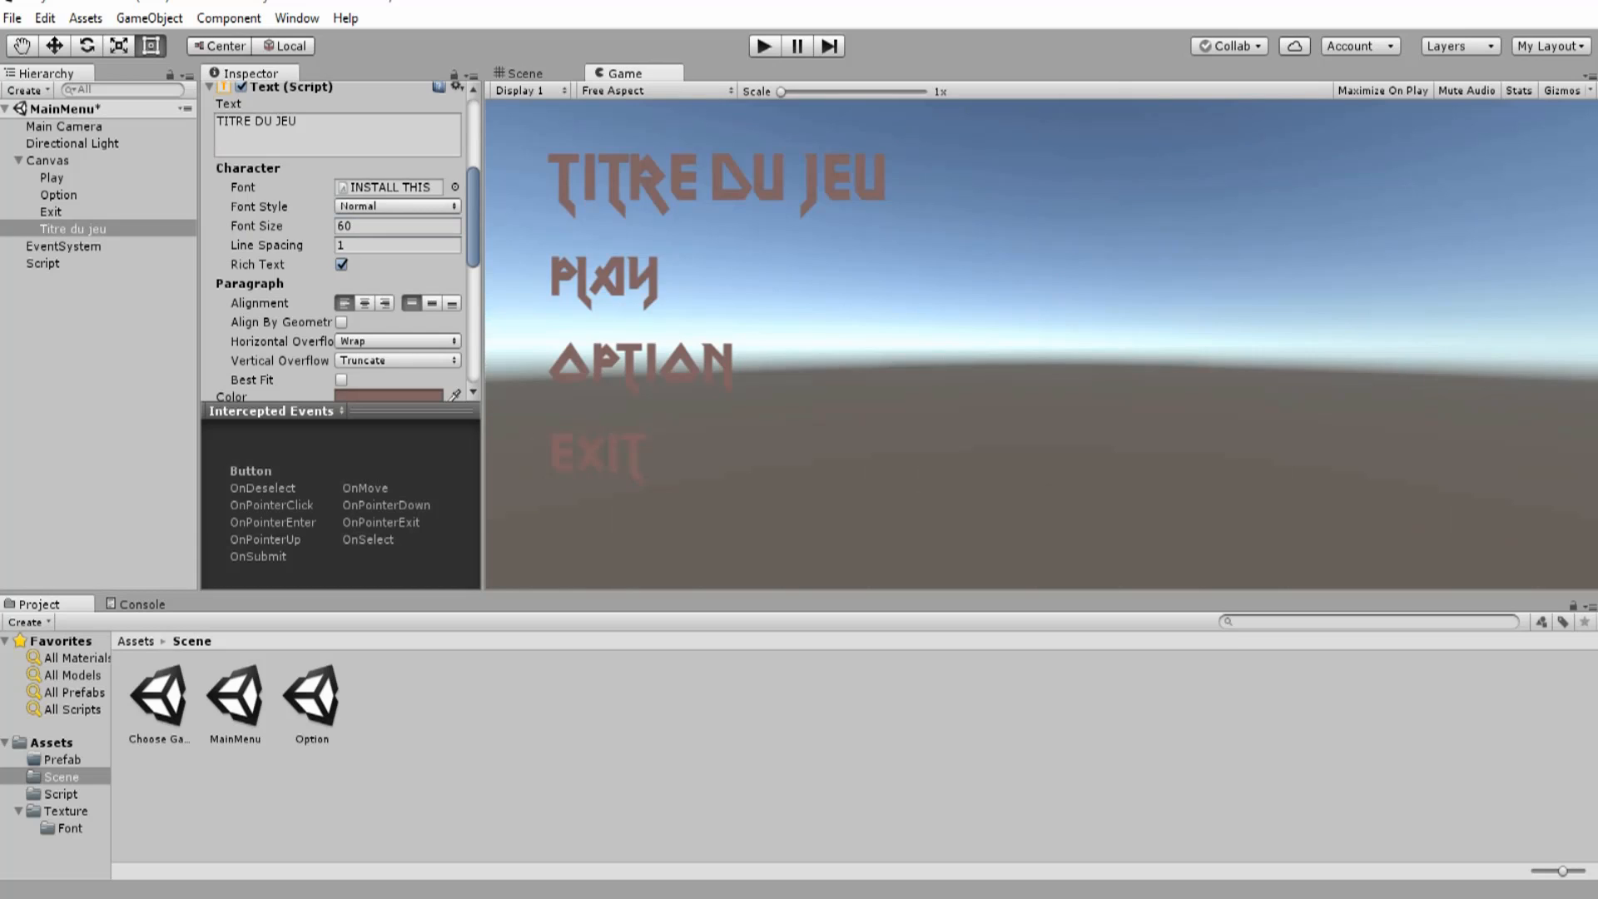
- Set the TITRE DU JEU text color to dark grey 2D2D2D
left_click(389, 395)
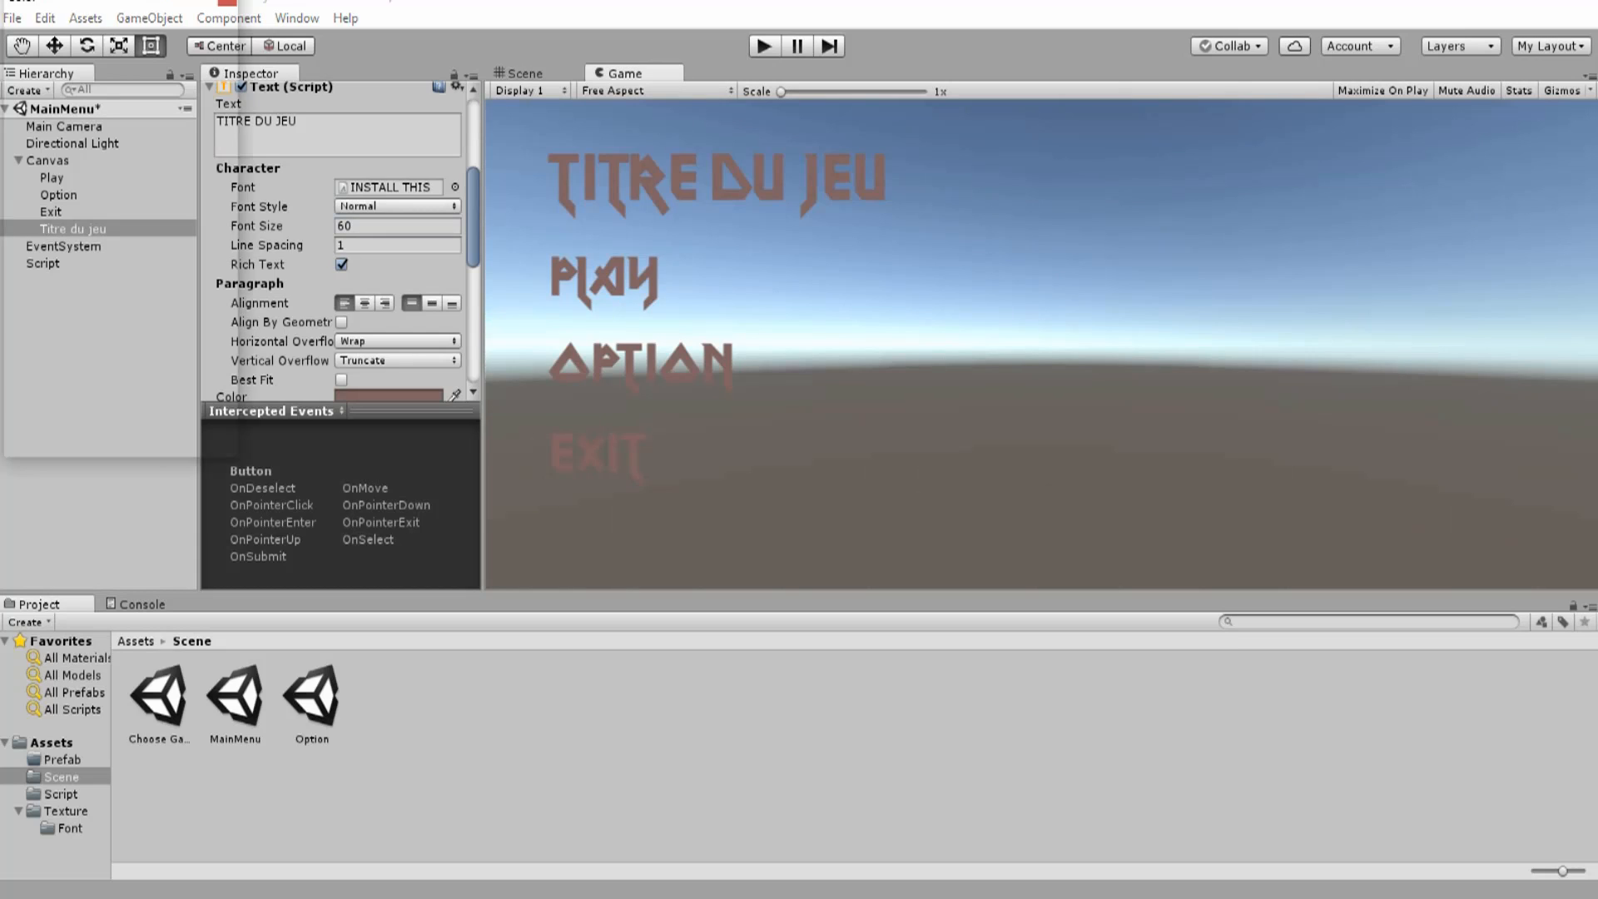
mouse_move(76, 203)
left_mouse_down()
mouse_move(71, 244)
mouse_move(39, 210)
left_mouse_up()
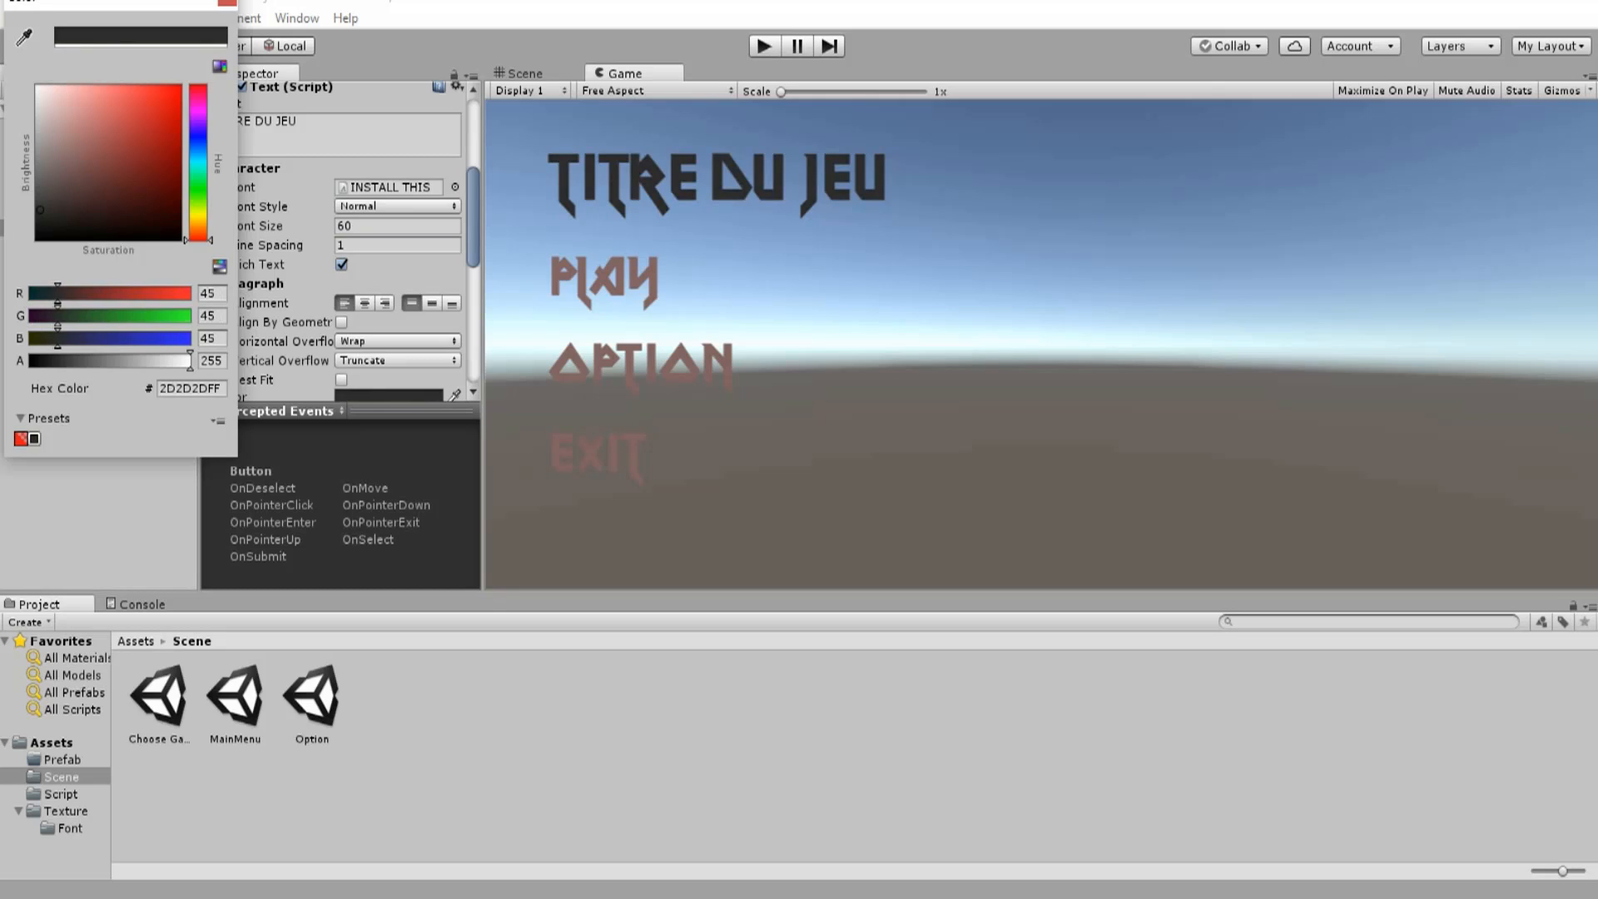
left_click(227, 2)
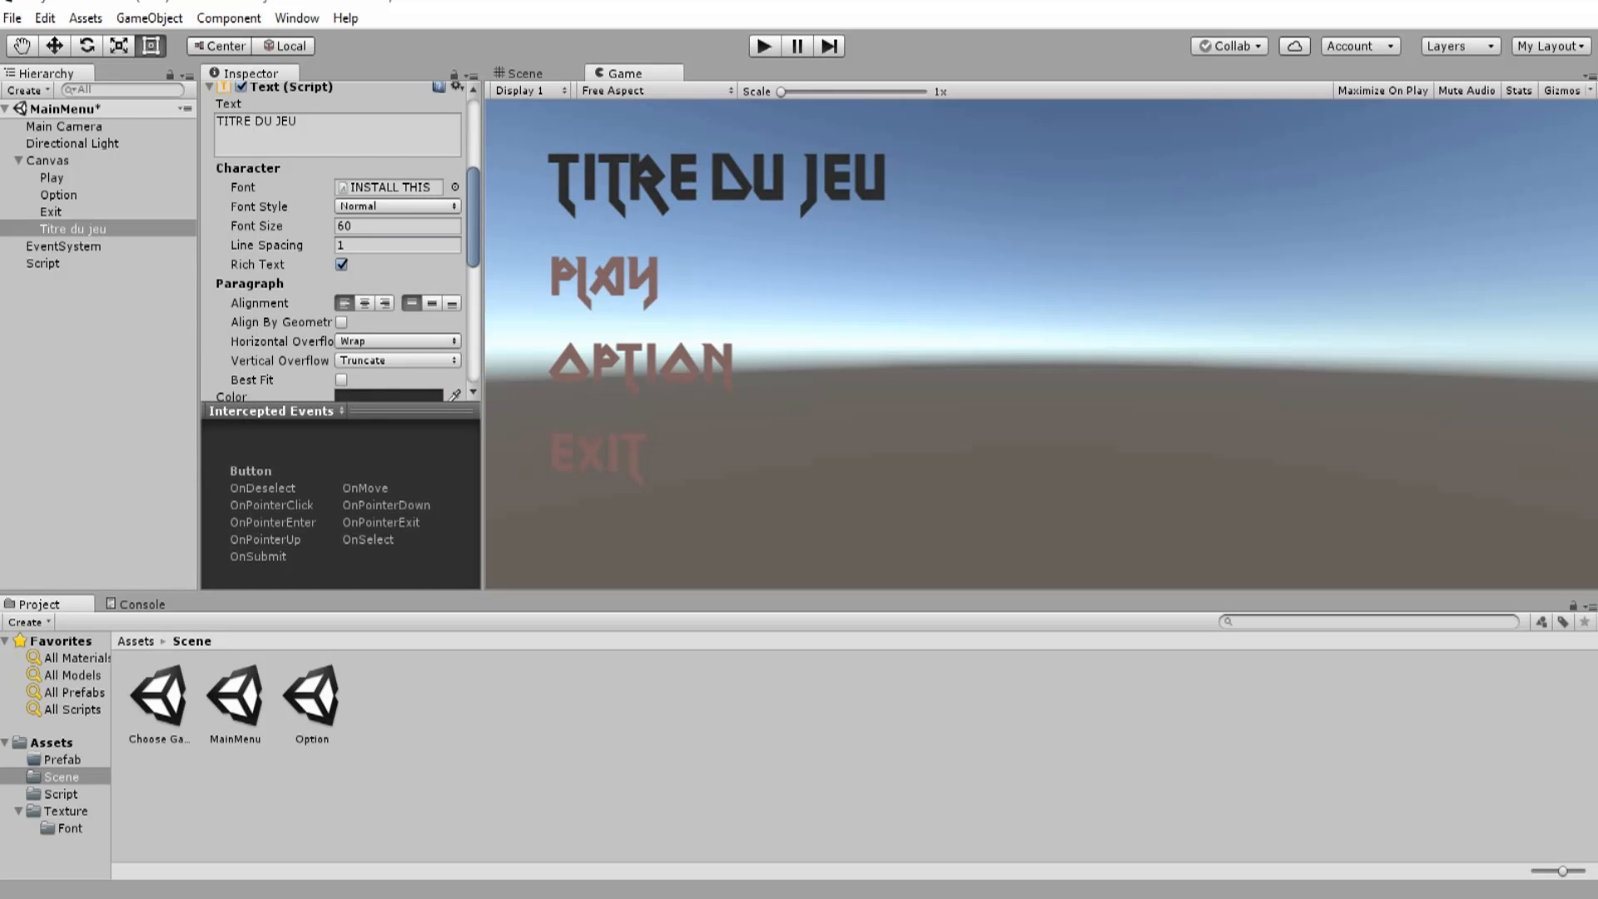
- Center the canvas in the Scene view, compare it with the Game view, and add a UI Image to the Canvas
left_click(525, 73)
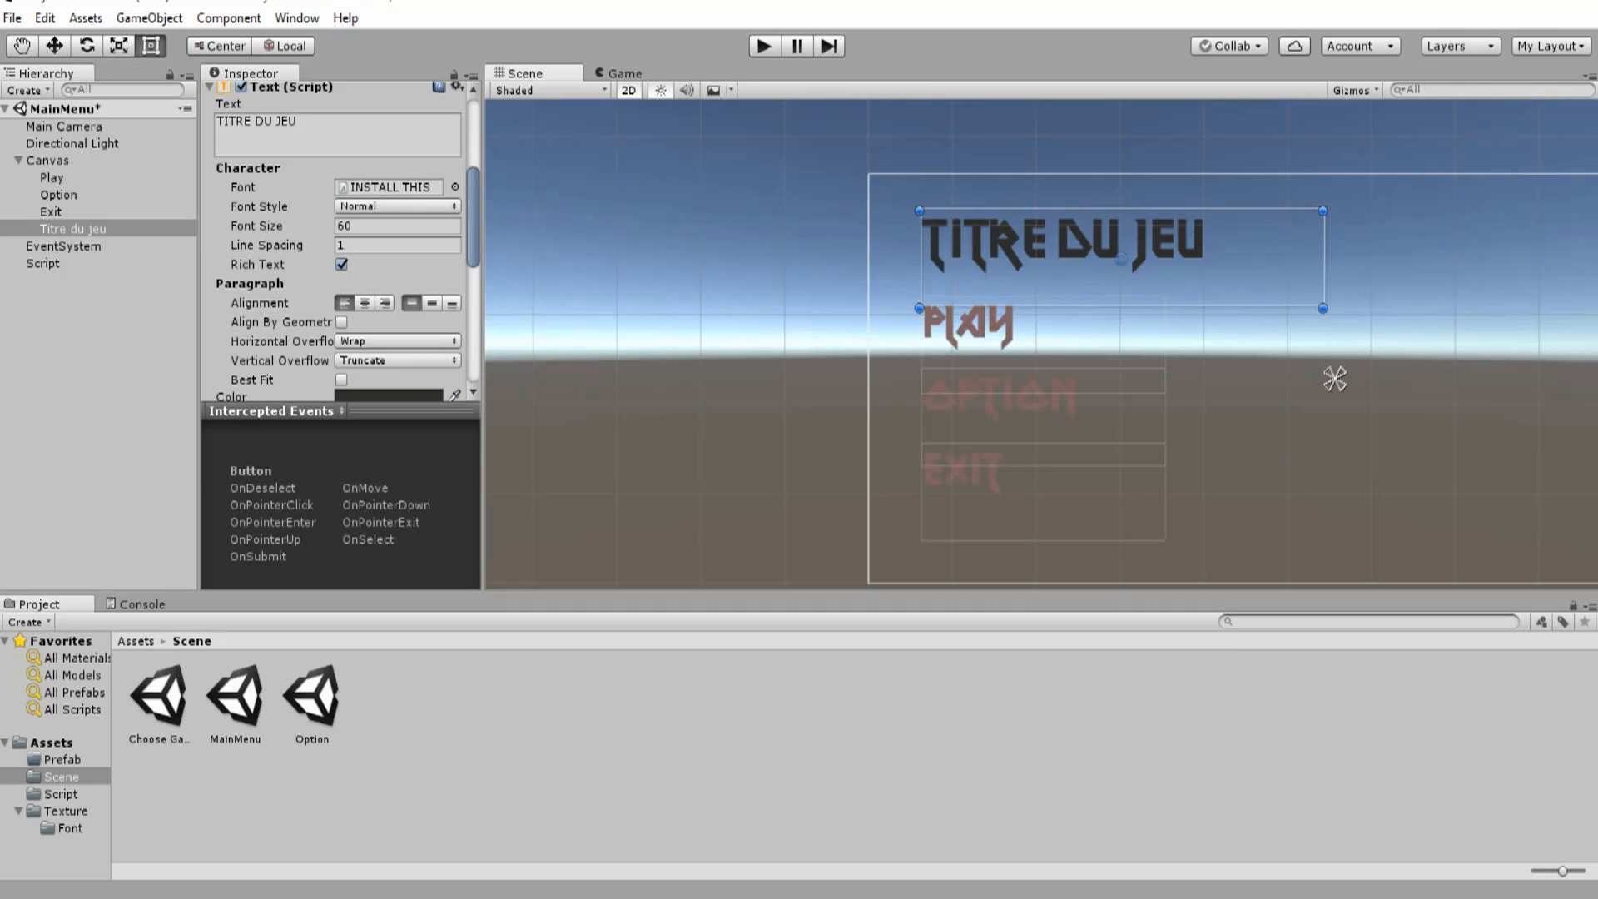
scroll(1335, 379, "down", 3)
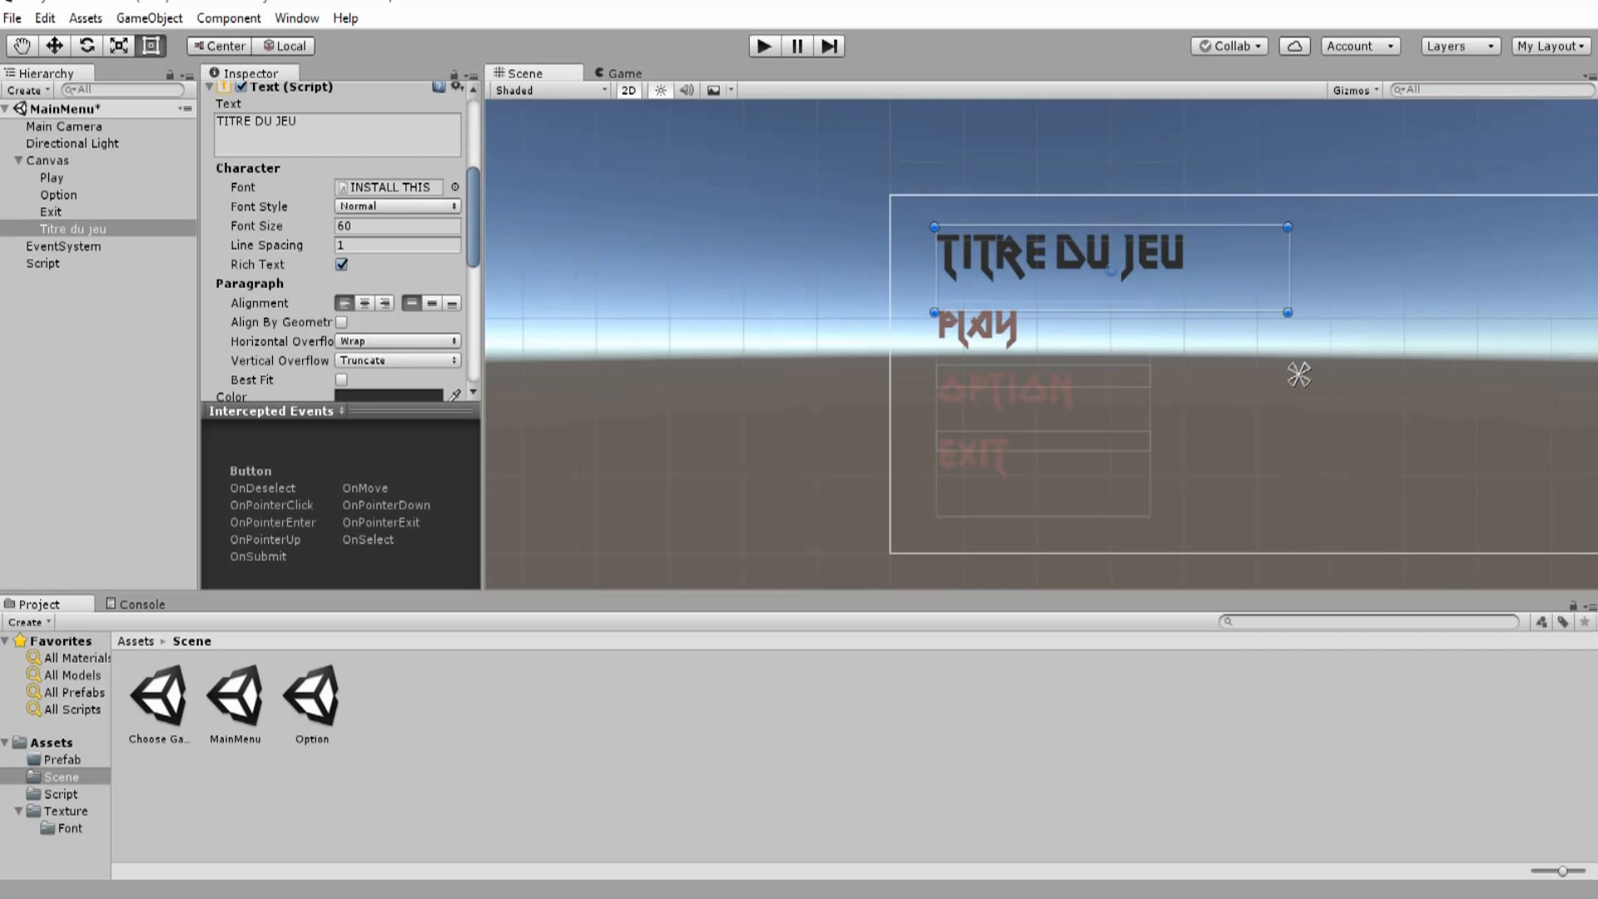
scroll(1245, 367, "up", 2)
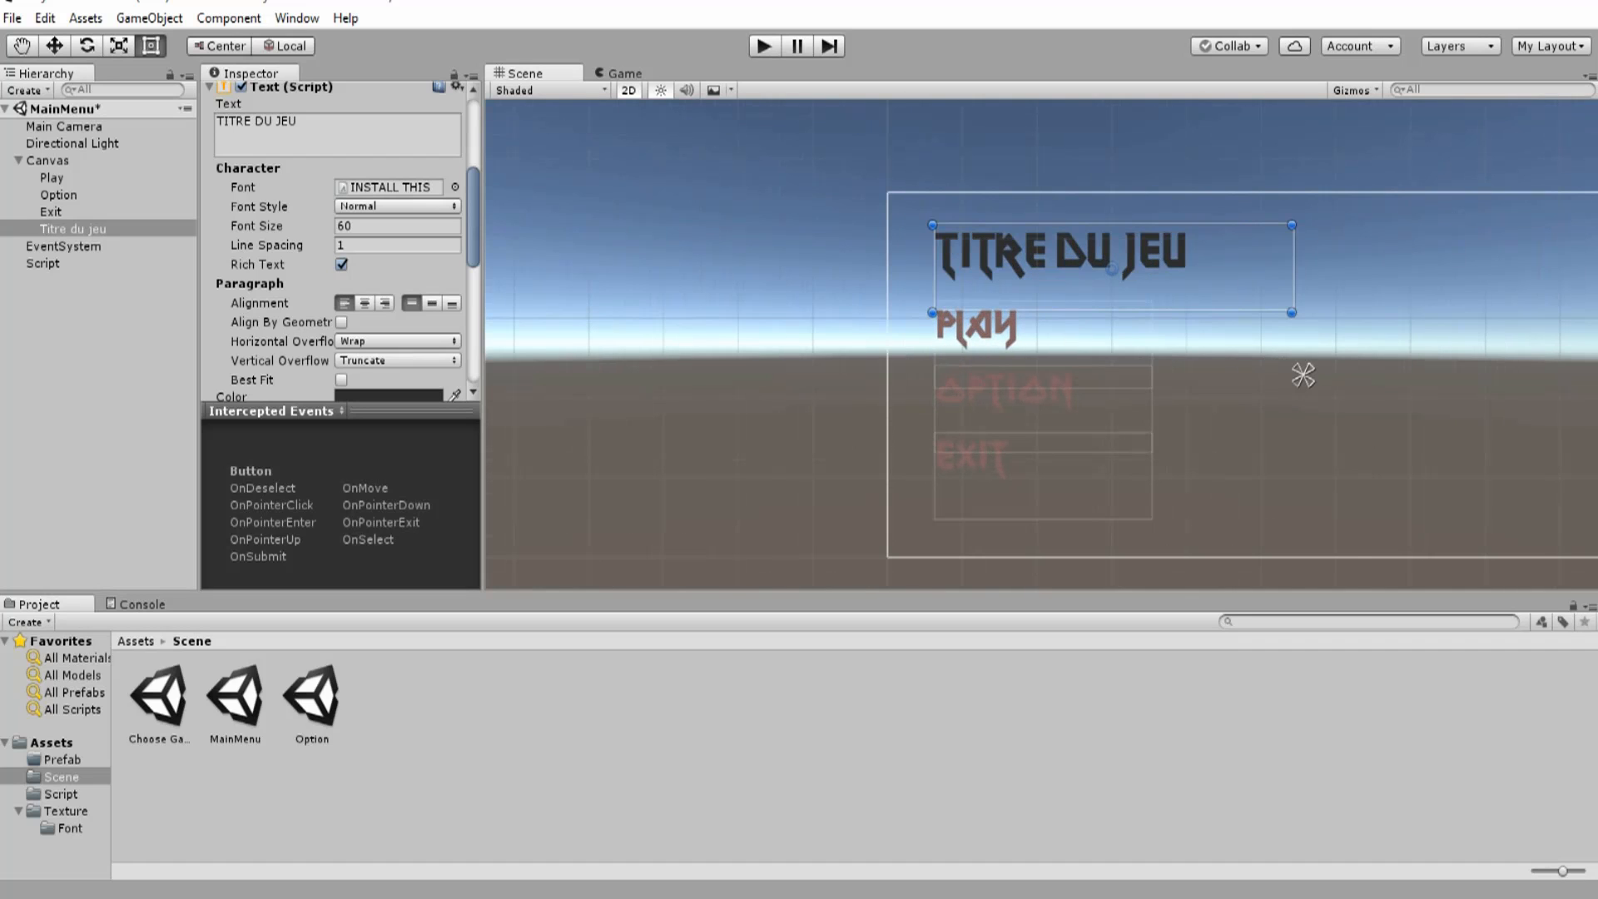
middle_click_drag(1302, 375, 1037, 356)
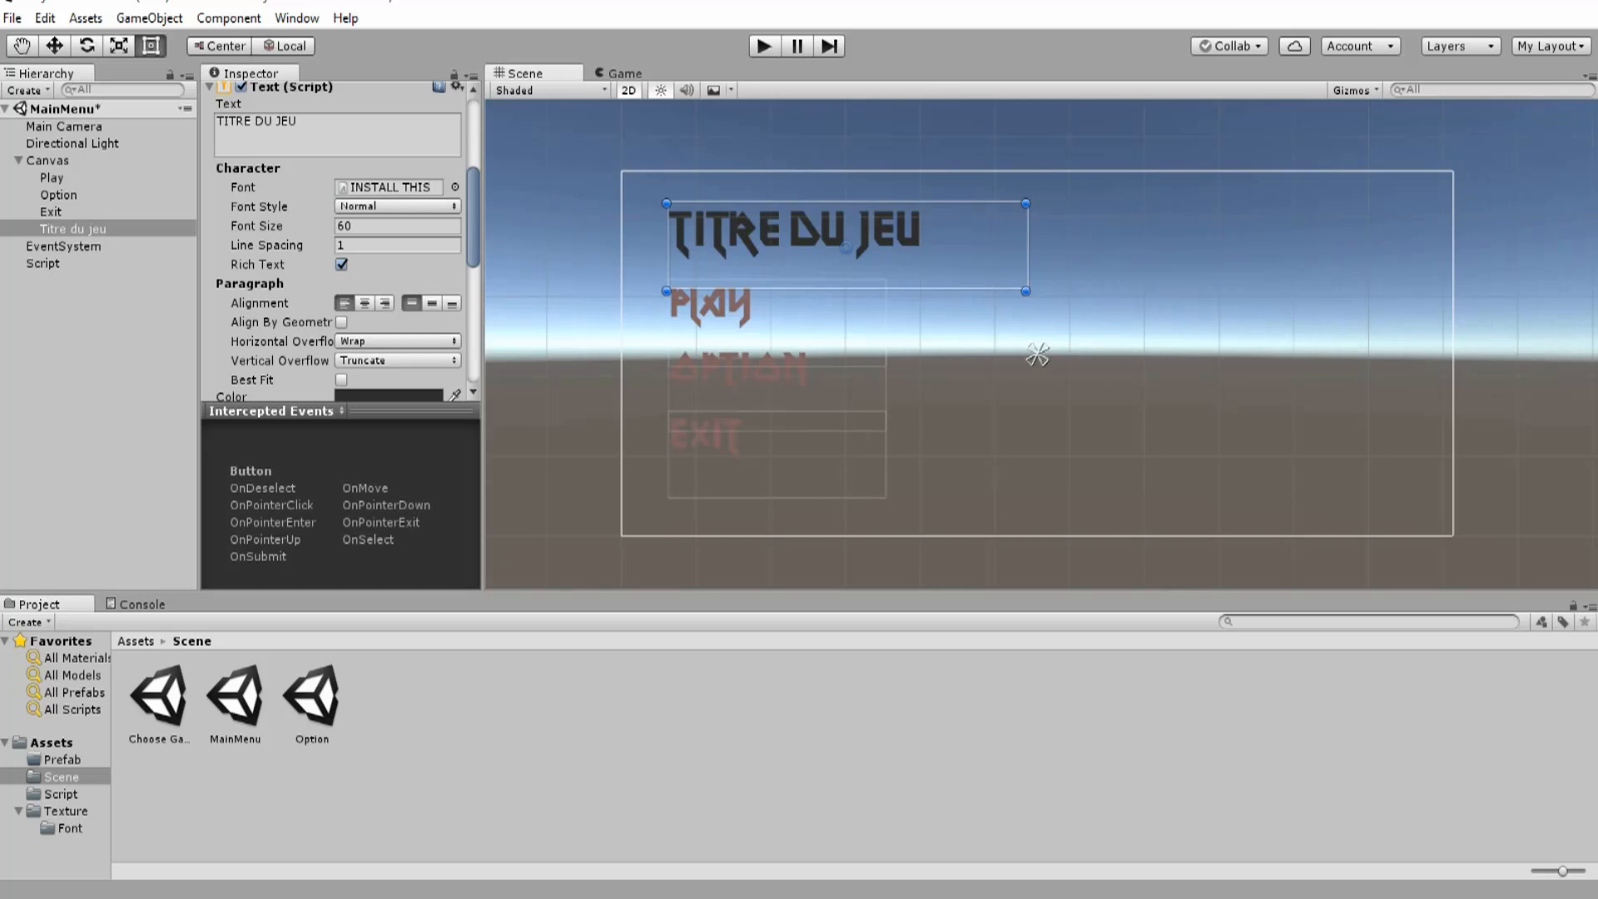
left_click(624, 73)
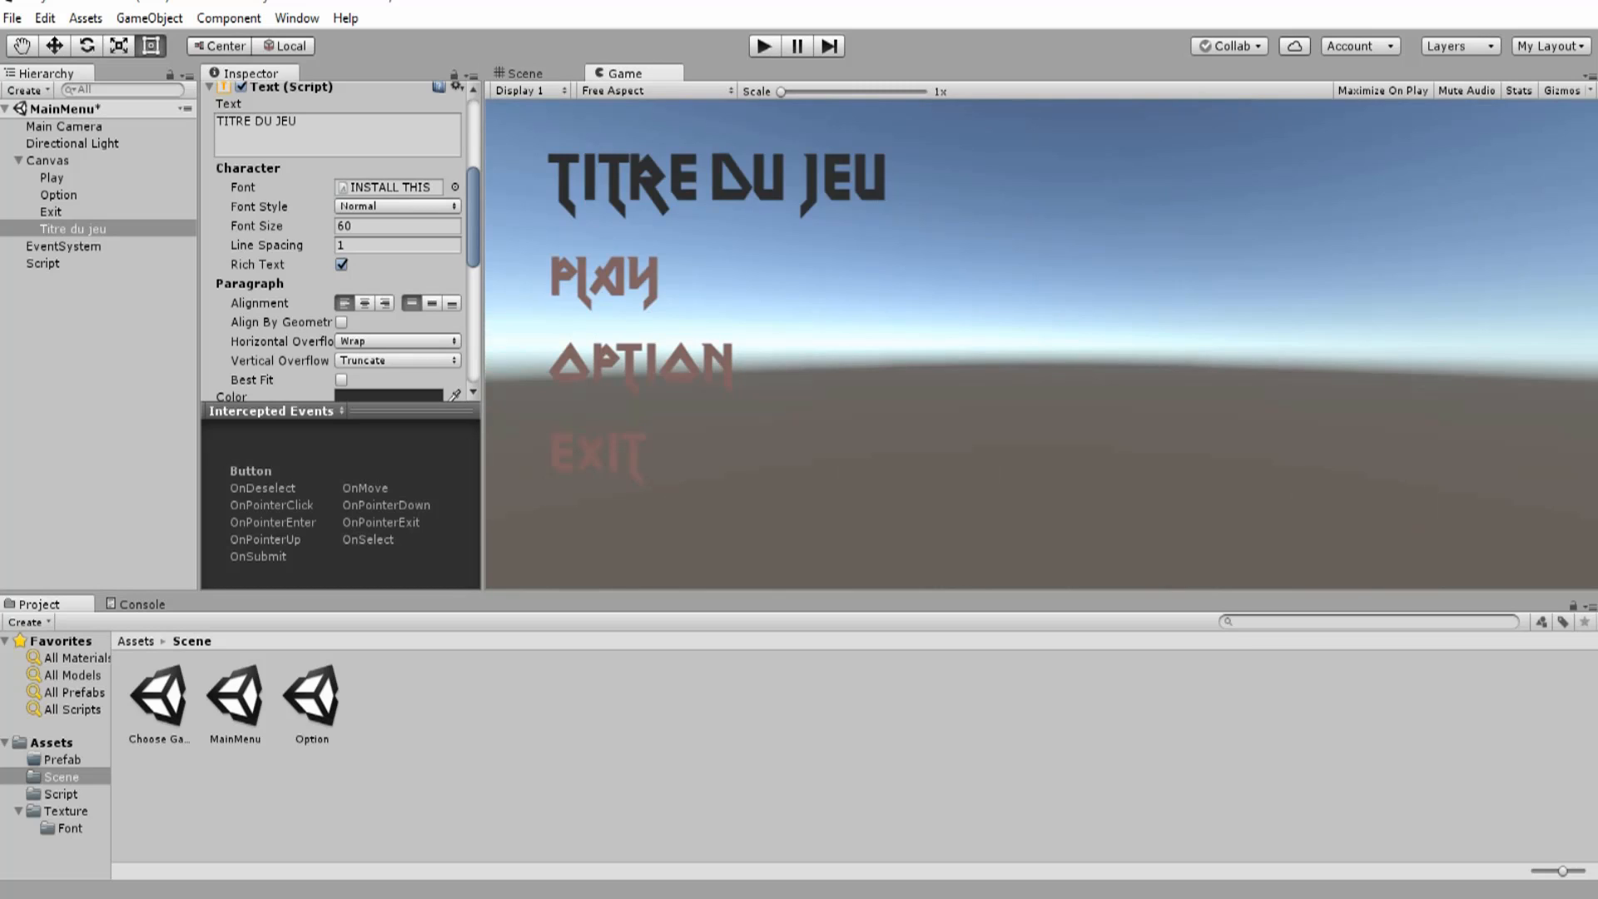
left_click(525, 73)
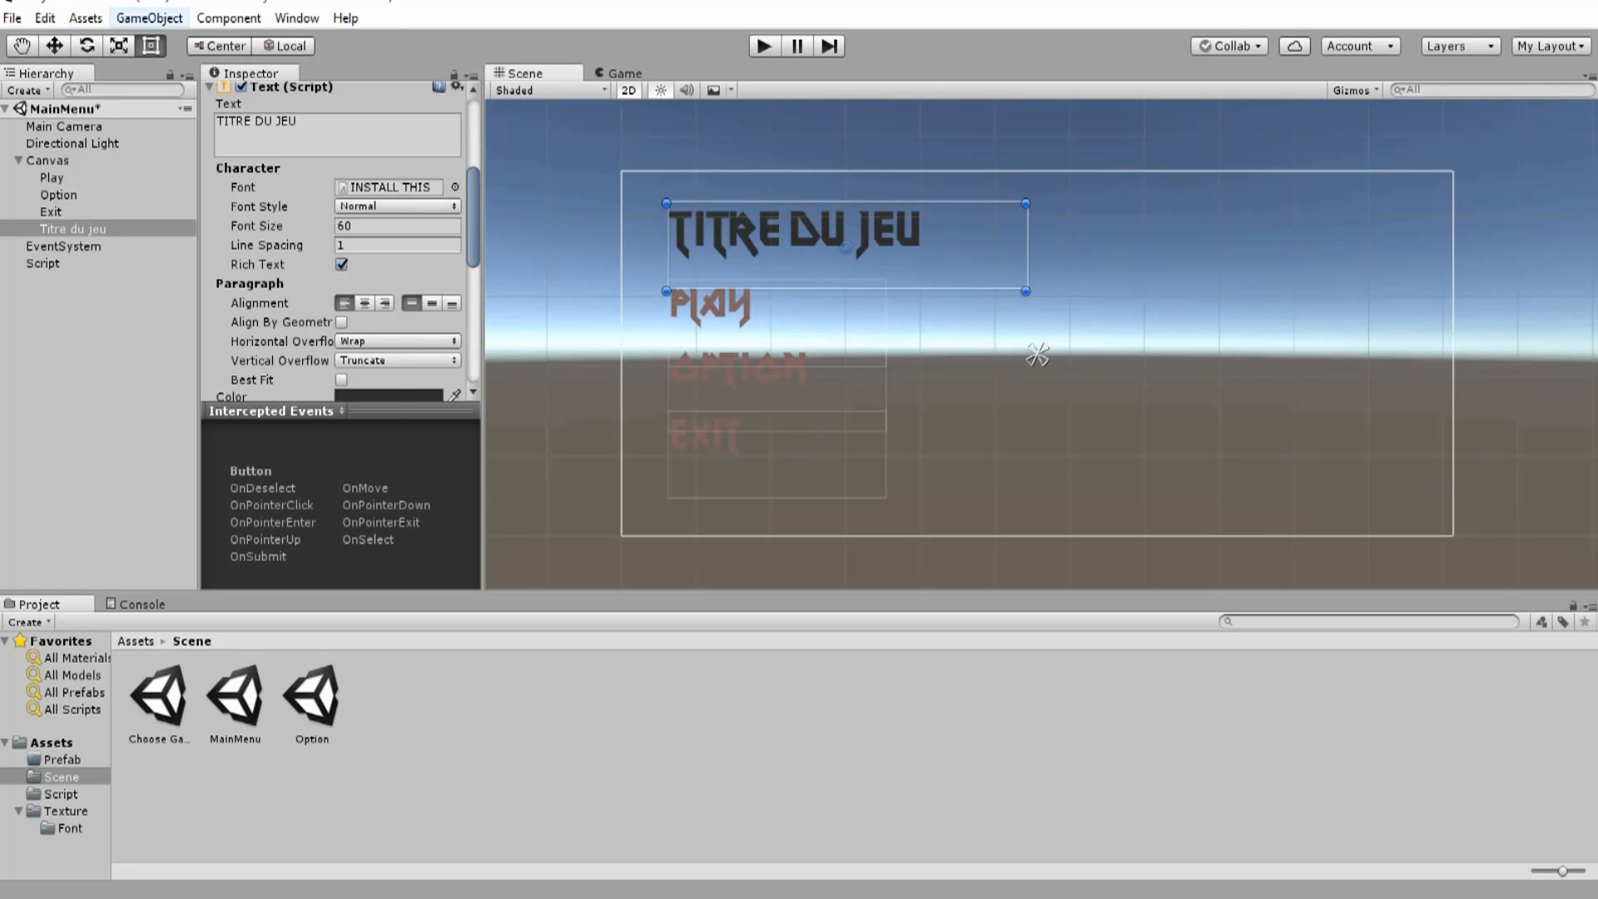
left_click(150, 18)
mouse_move(250, 184)
left_click(447, 207)
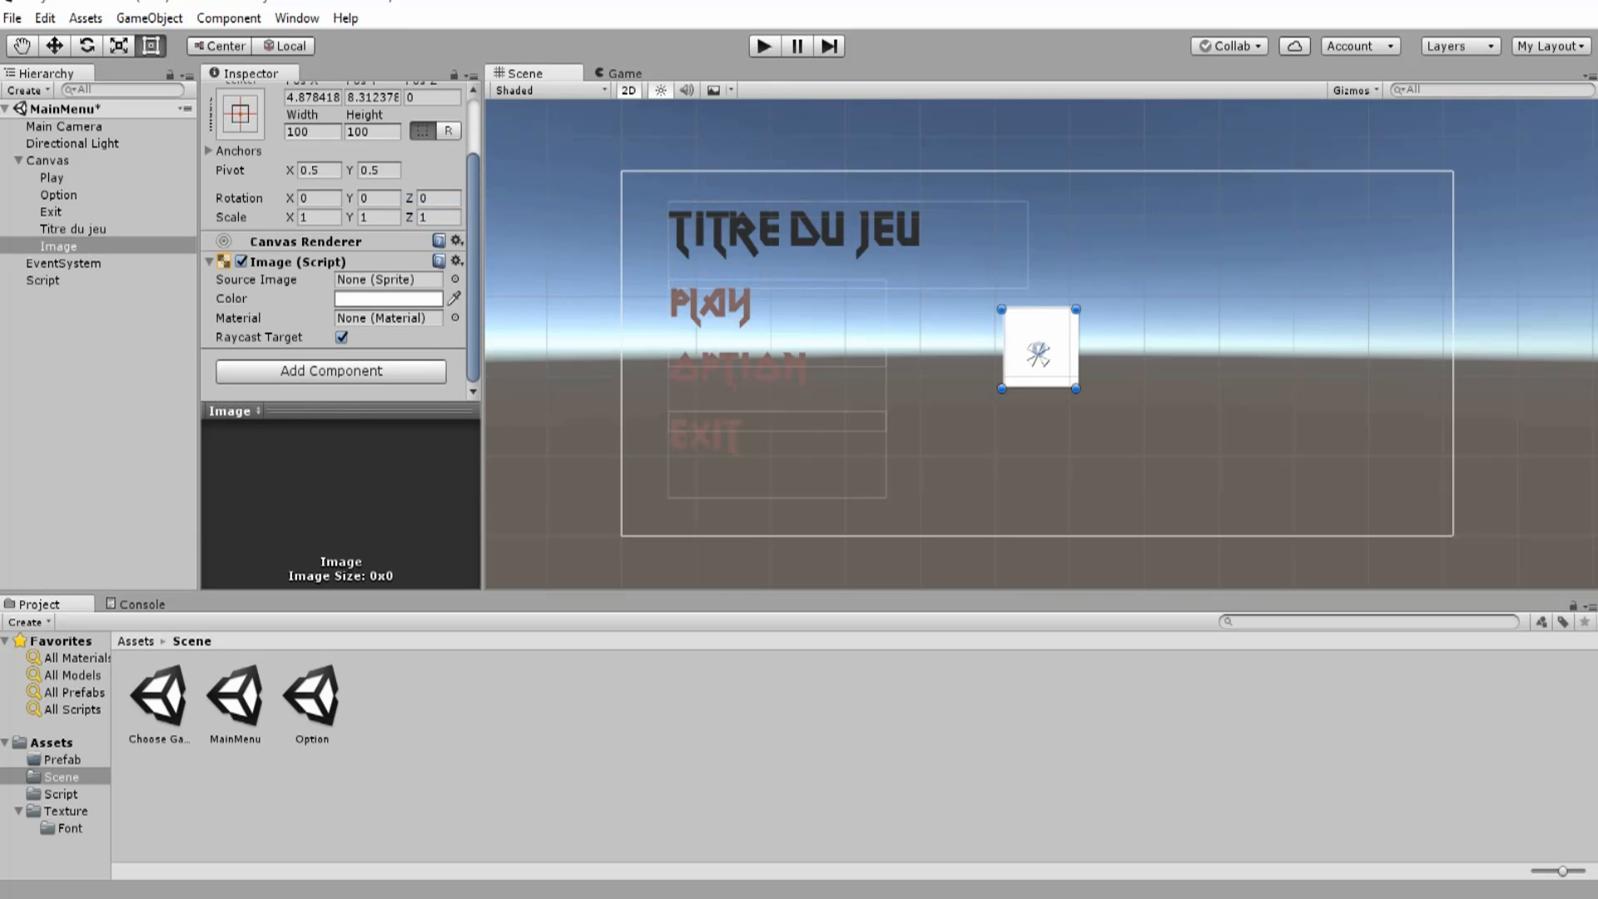
- Stretch the Image to about 1113 by 458 to cover the canvas and reorder it as the Canvas's first child, checking the Game view
left_click_drag(1001, 309, 618, 173)
left_click_drag(1076, 388, 1451, 538)
left_click_drag(59, 246, 58, 170)
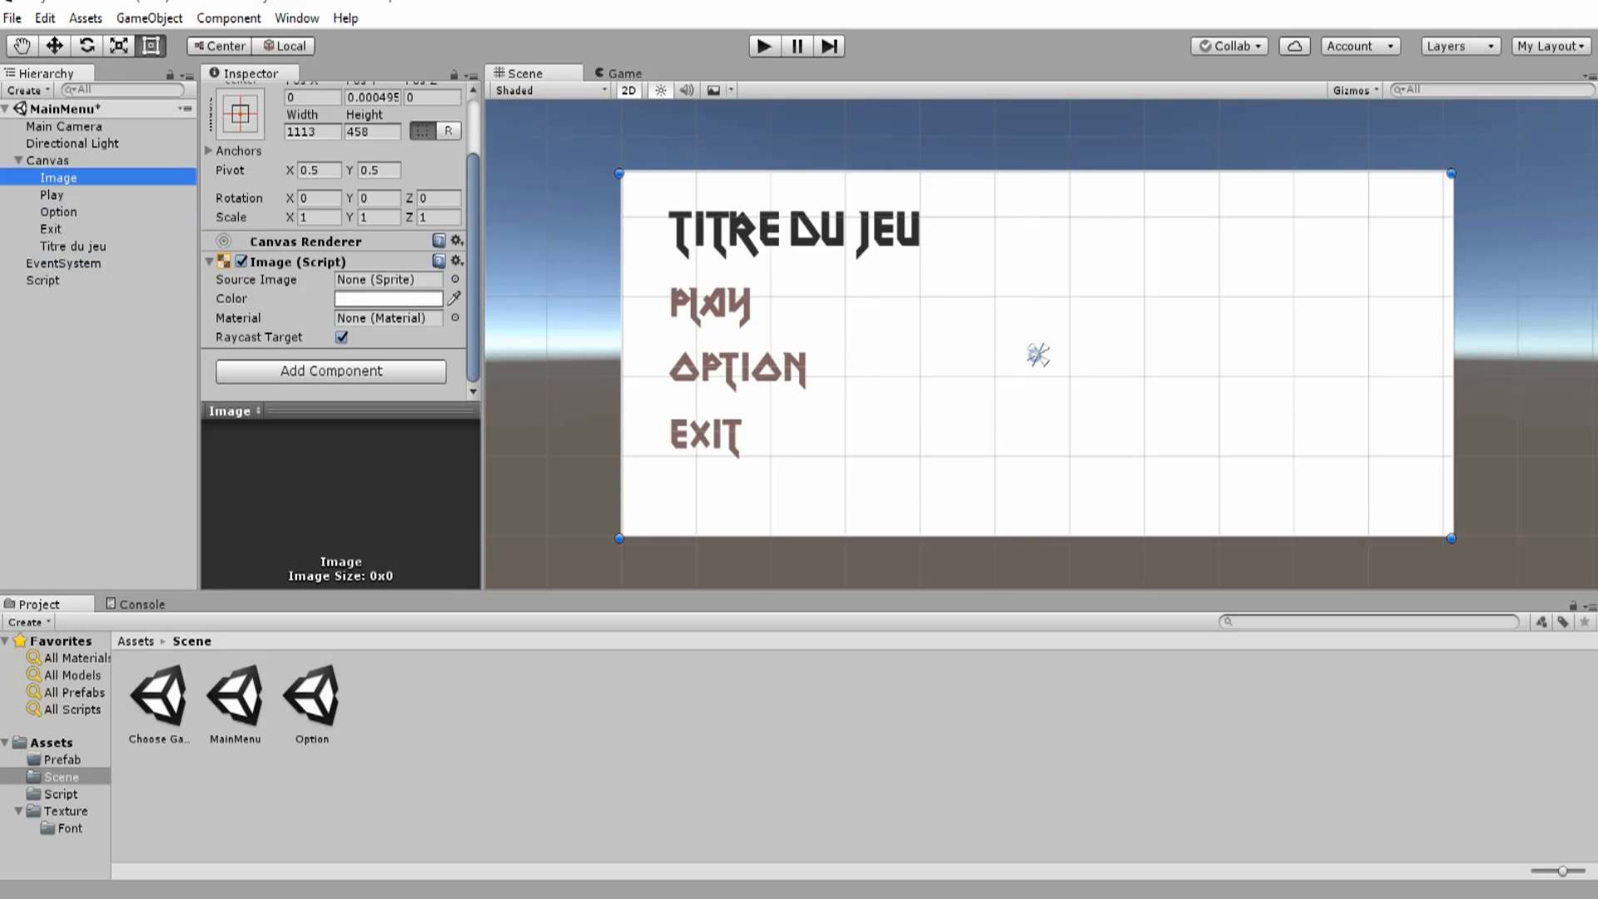
left_click(625, 73)
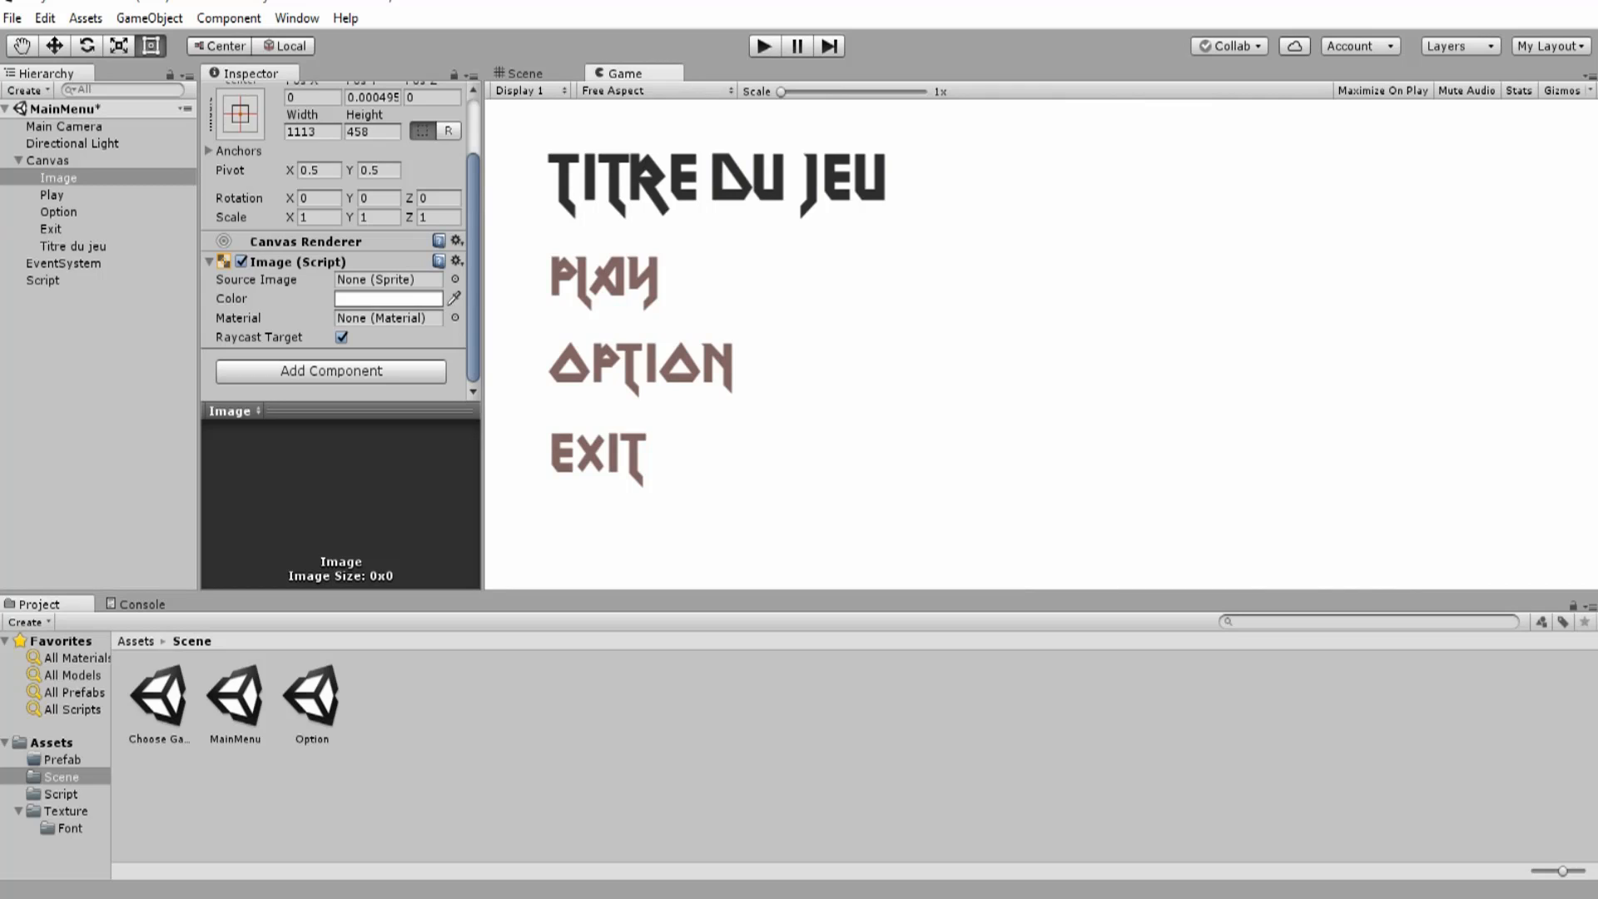
left_click(524, 73)
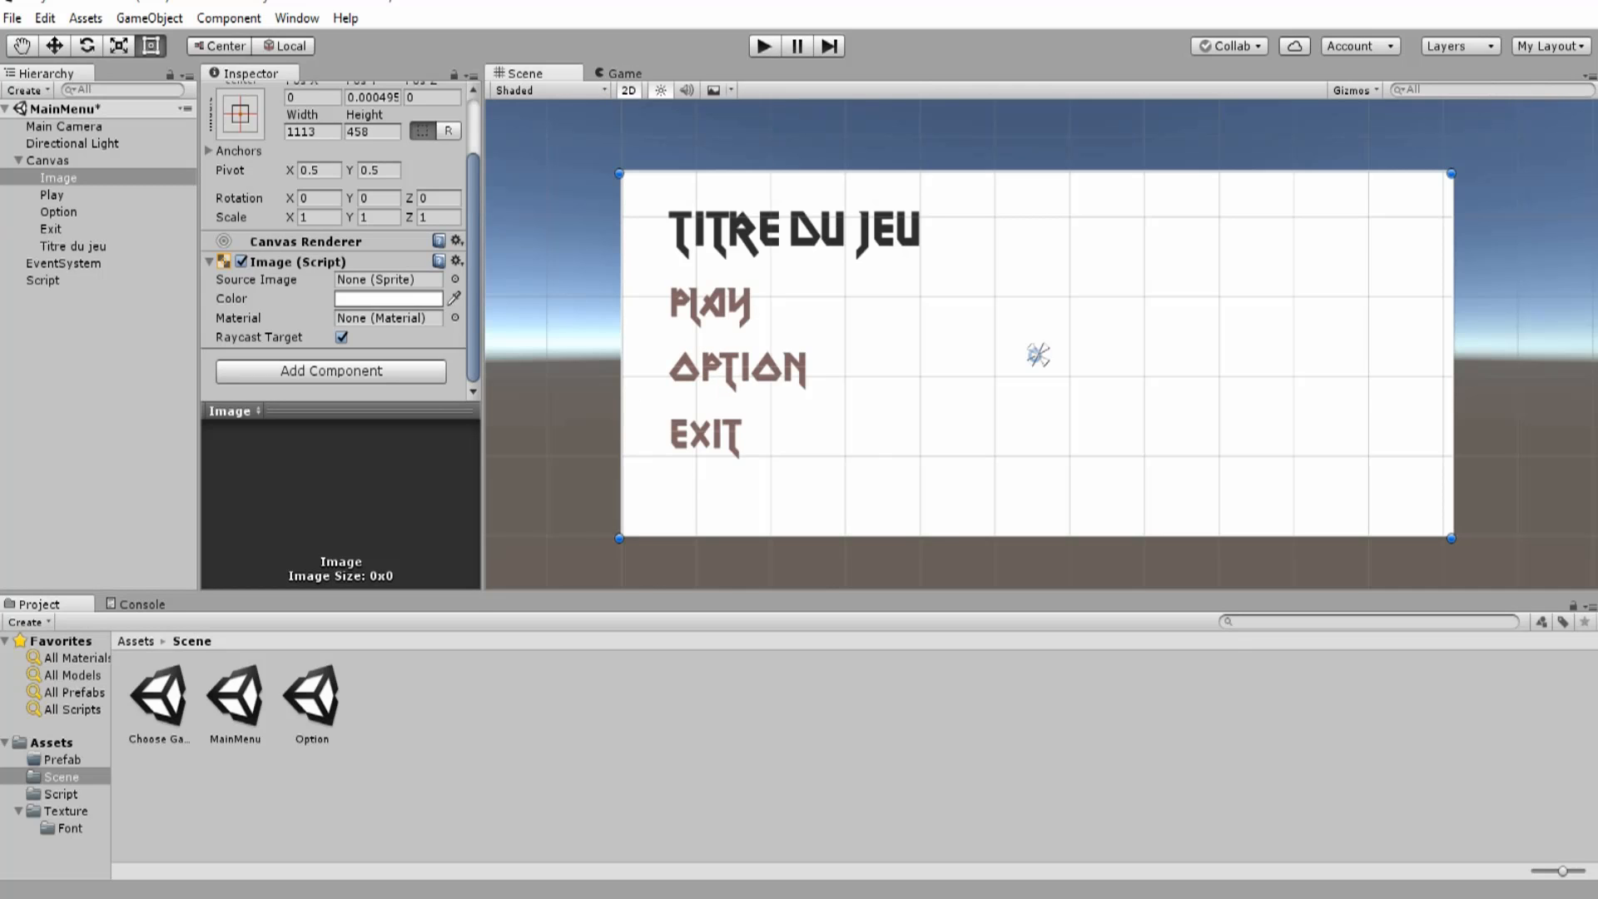
- Create a folder named Font du menu inside Texture and open it to bring in the Earth background picture
left_click(66, 812)
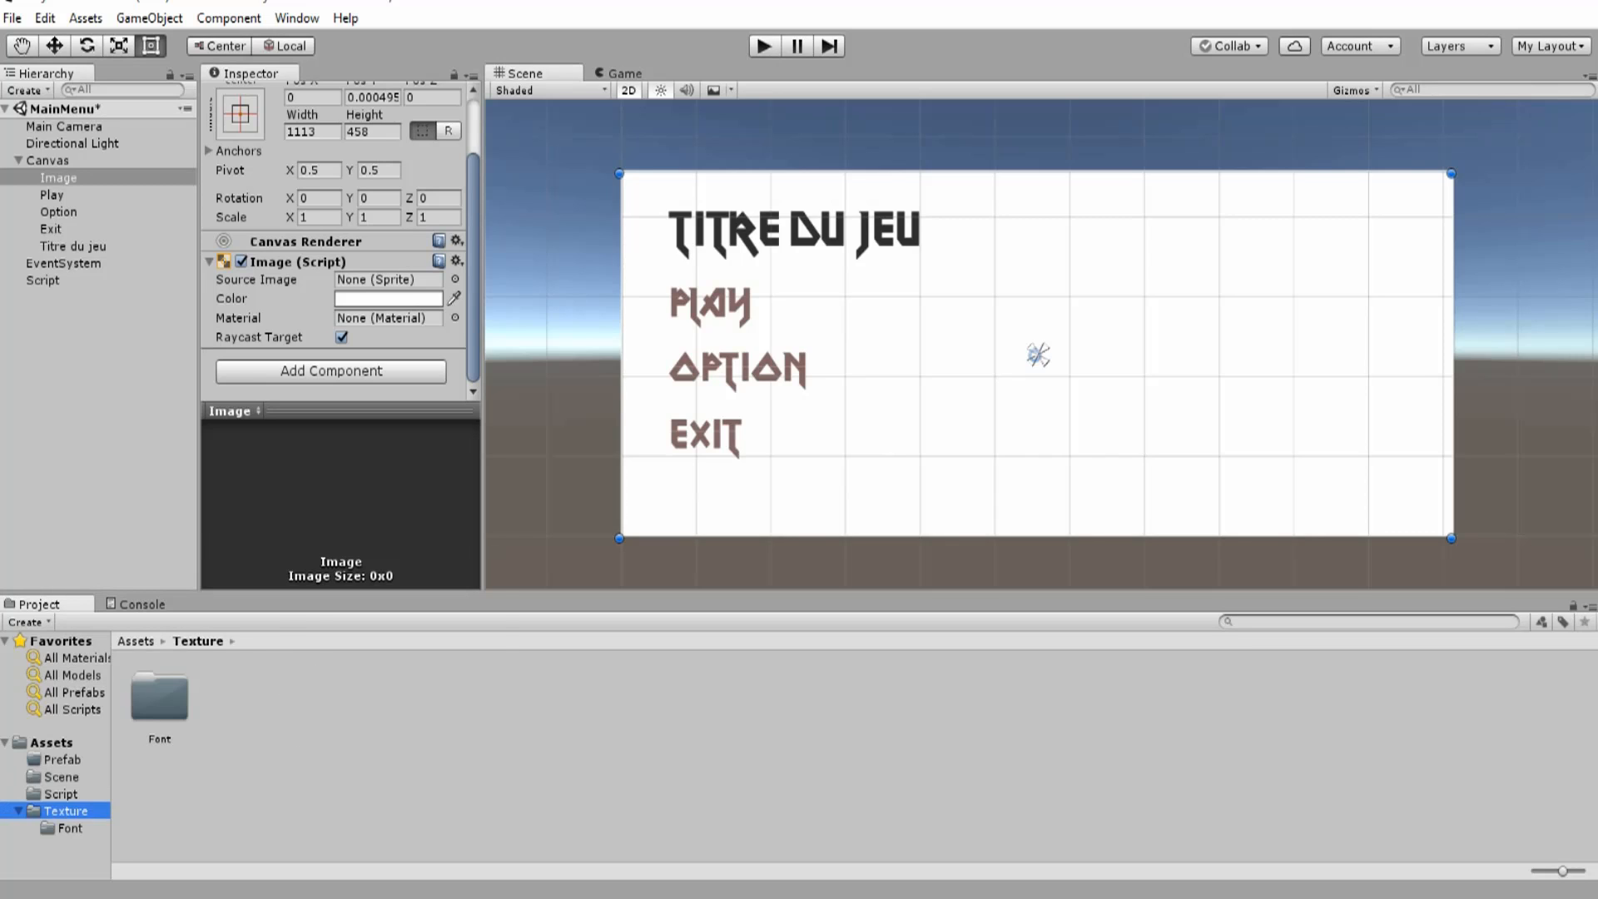
right_click(250, 749)
mouse_move(374, 361)
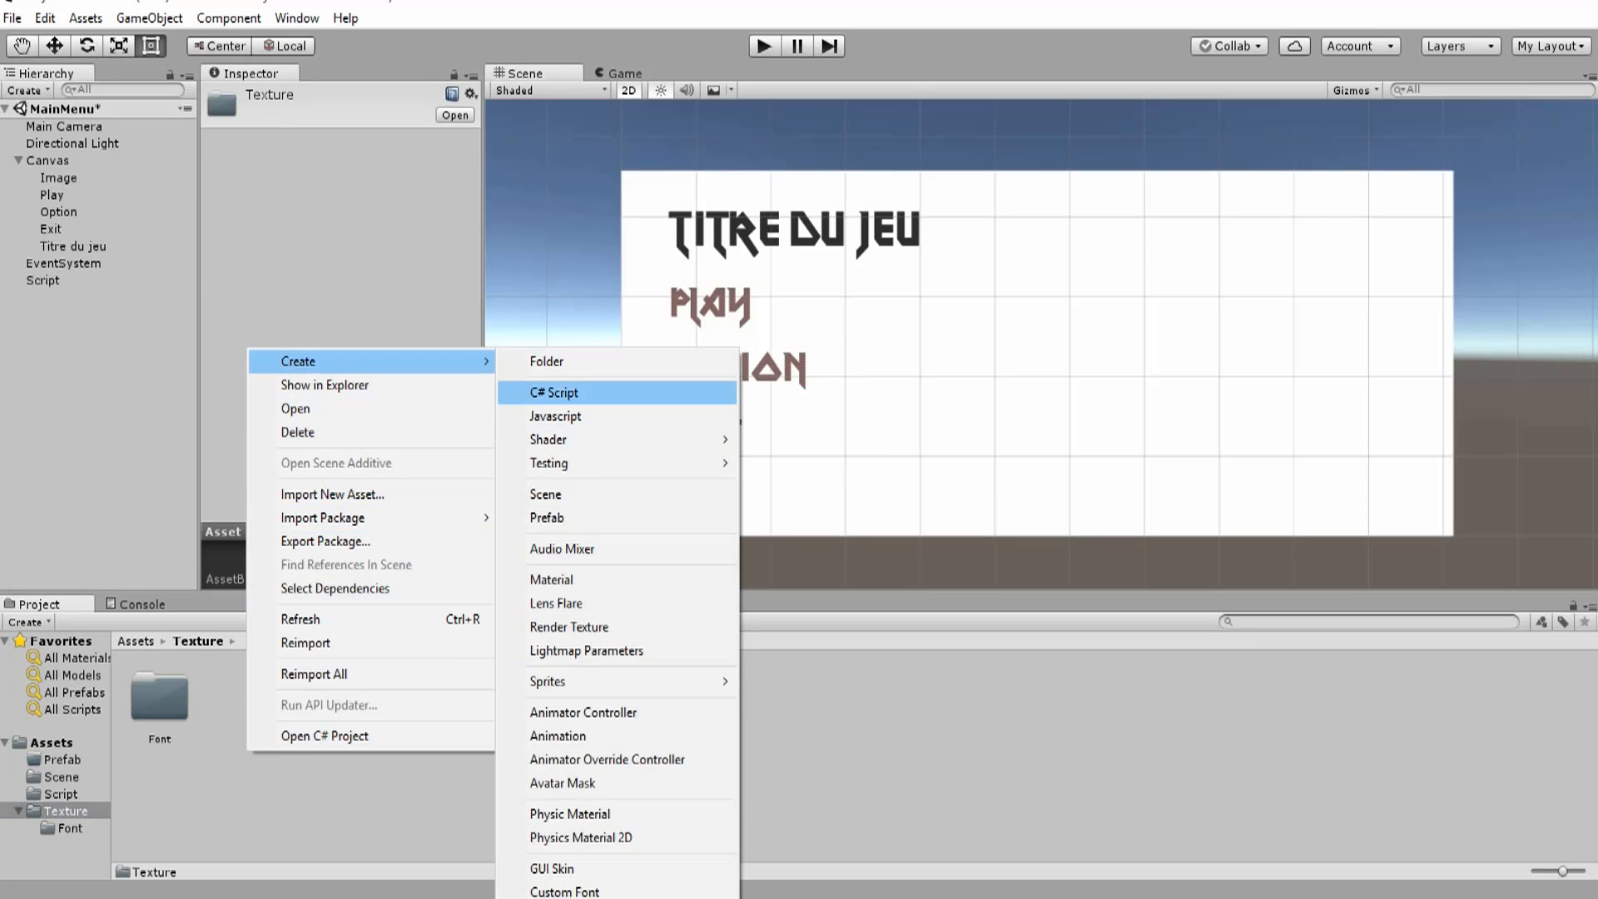
left_click(547, 361)
type("F")
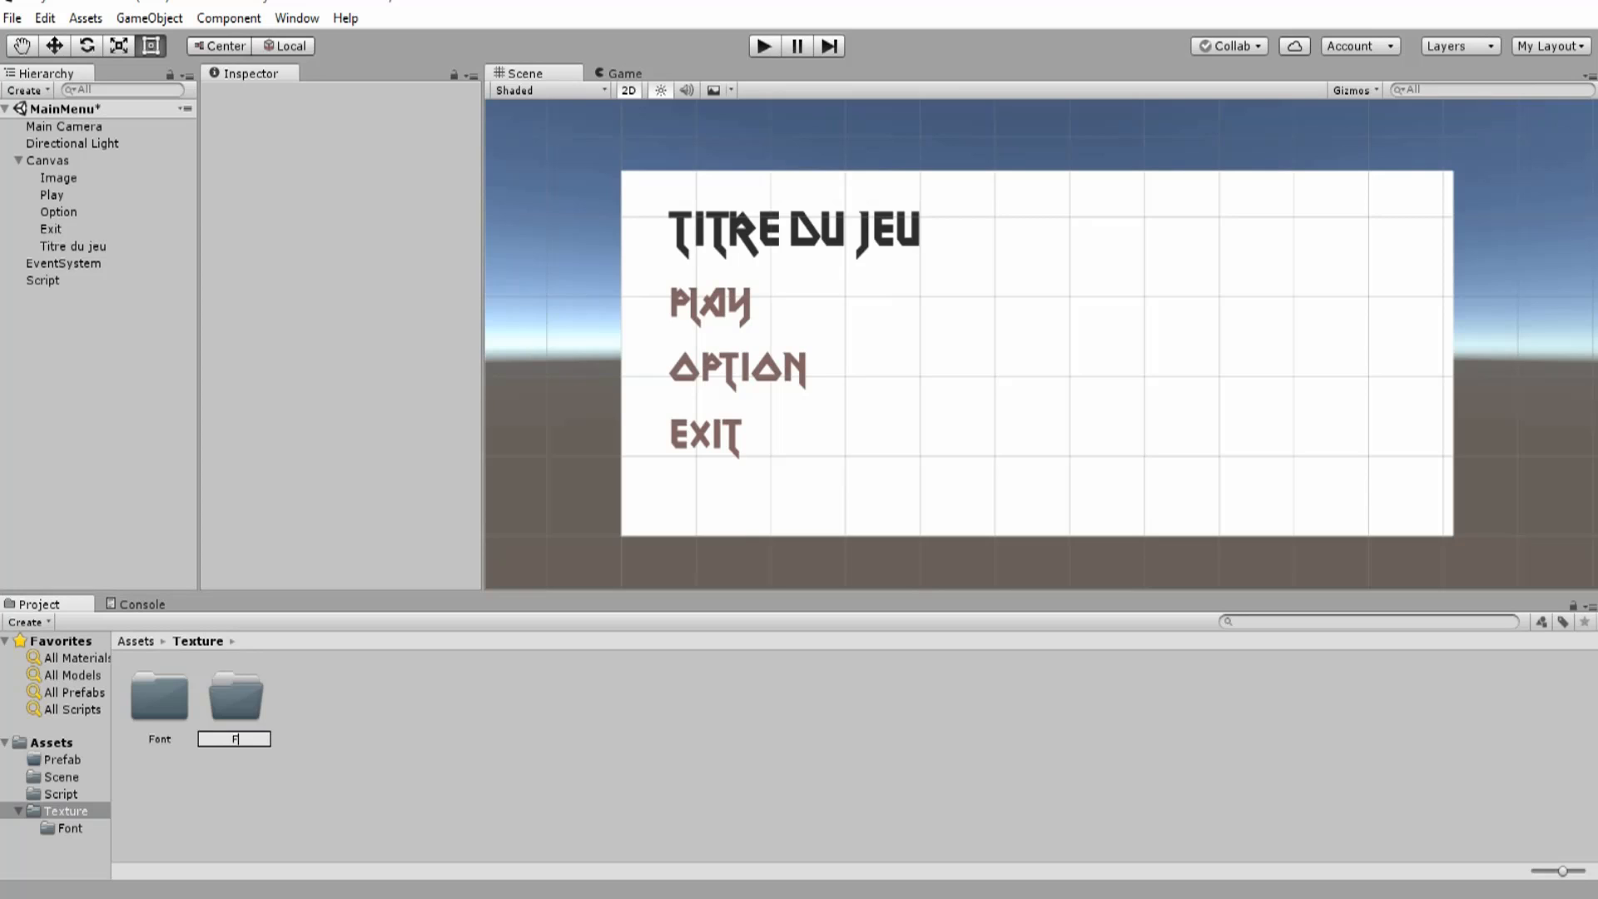
type("ont du menu7")
key("BackSpace")
key("Return")
key("Return")
left_click(857, 766)
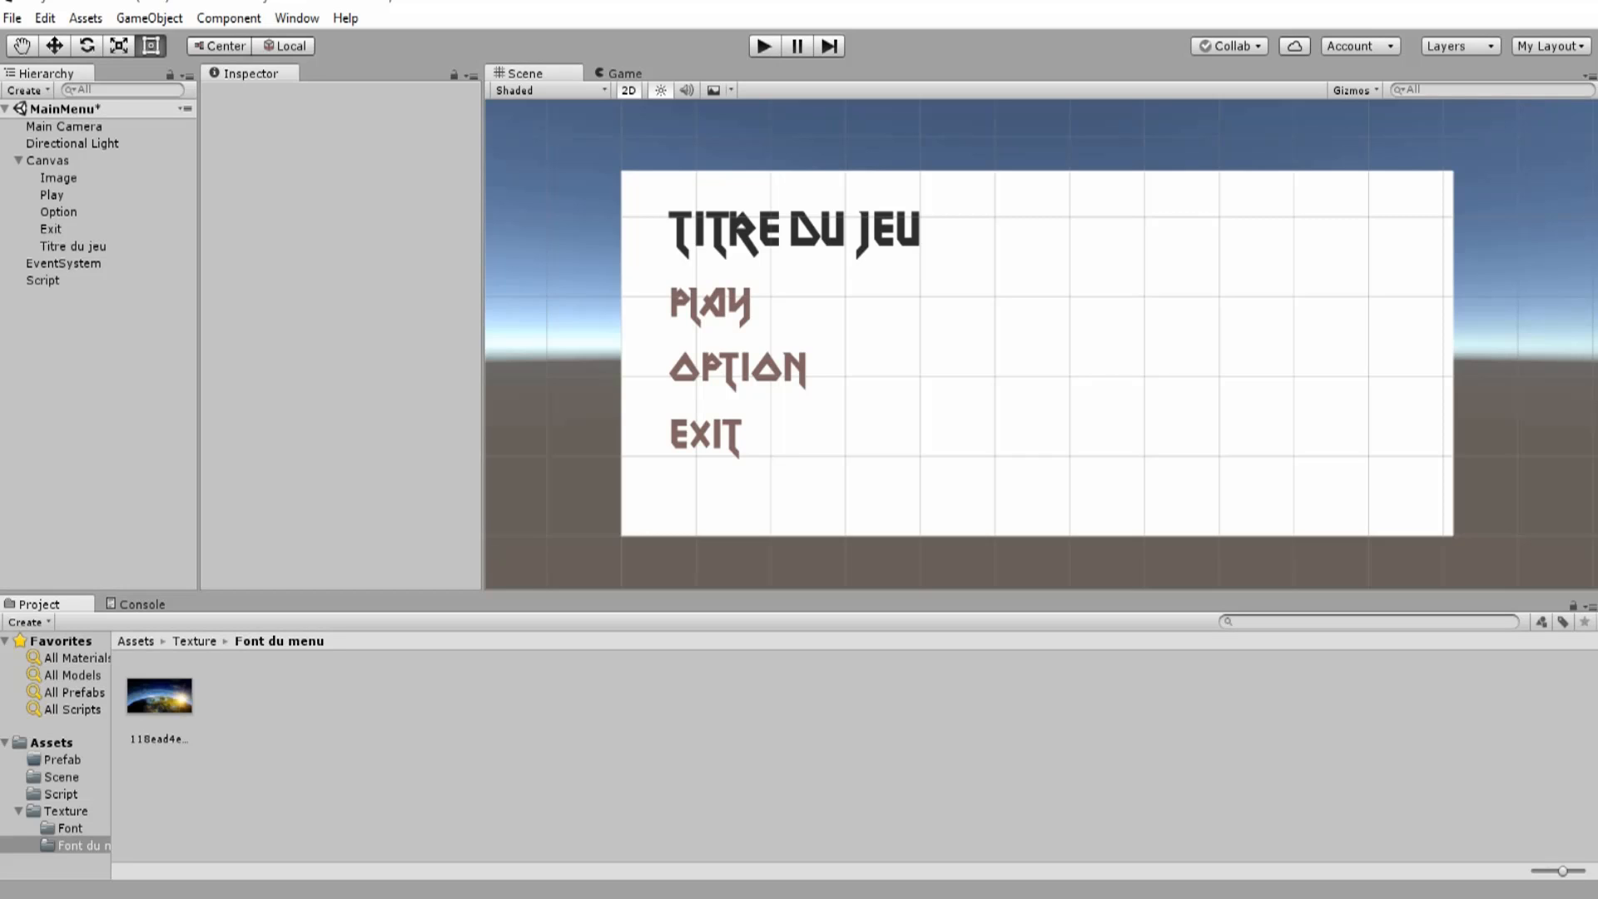
- Set the Earth picture's texture type to Sprite (2D and UI) and apply the import settings
left_click(159, 697)
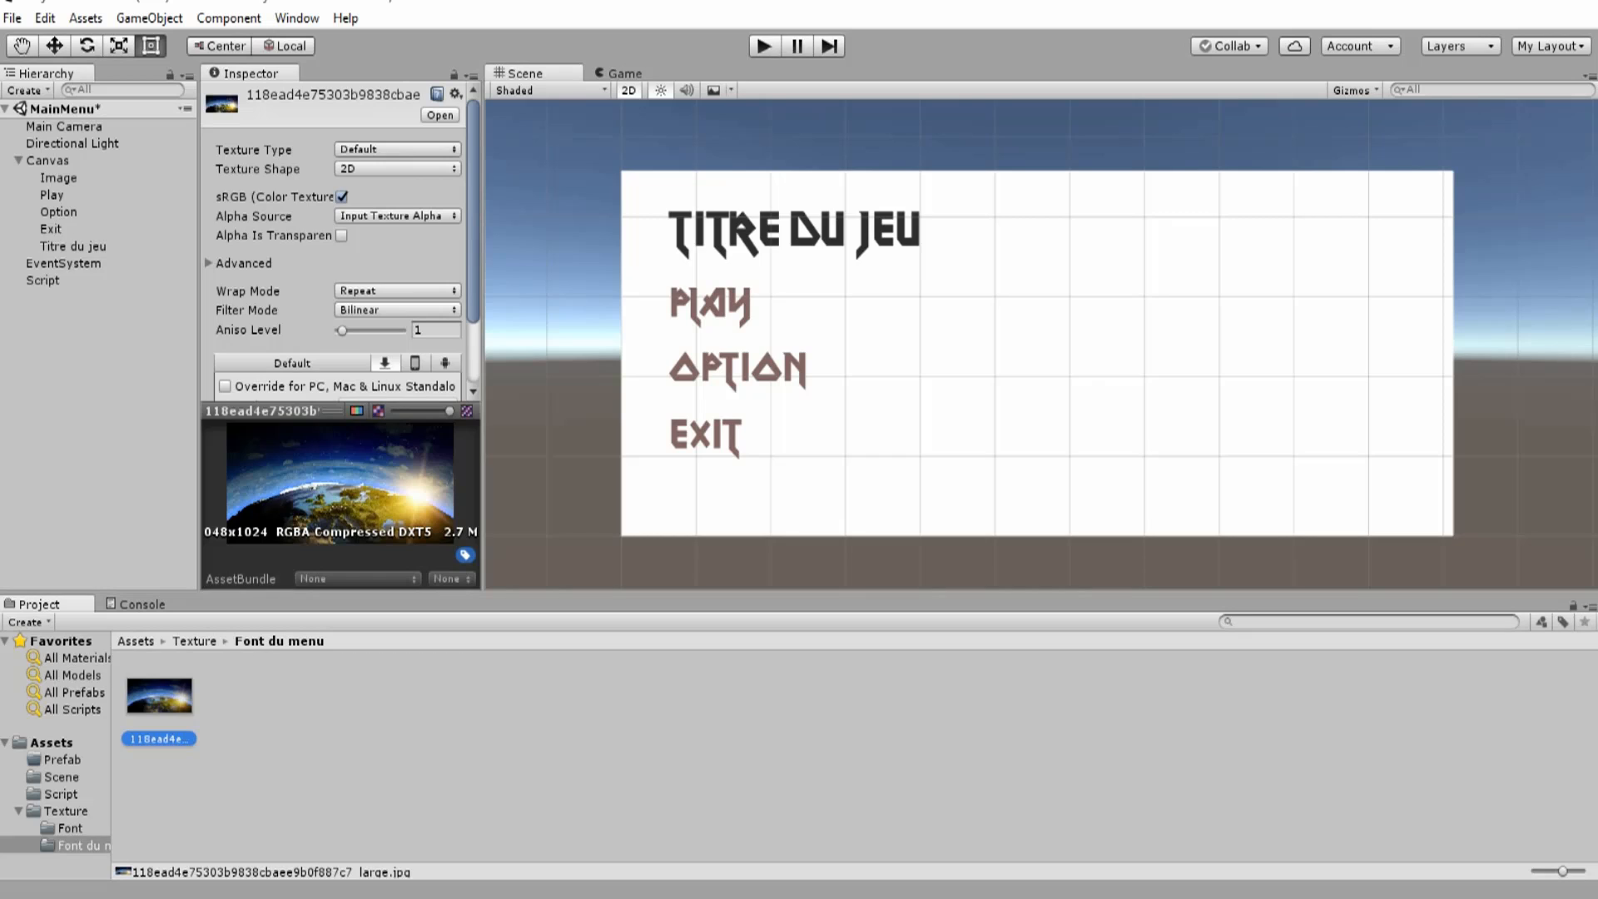
left_click(397, 149)
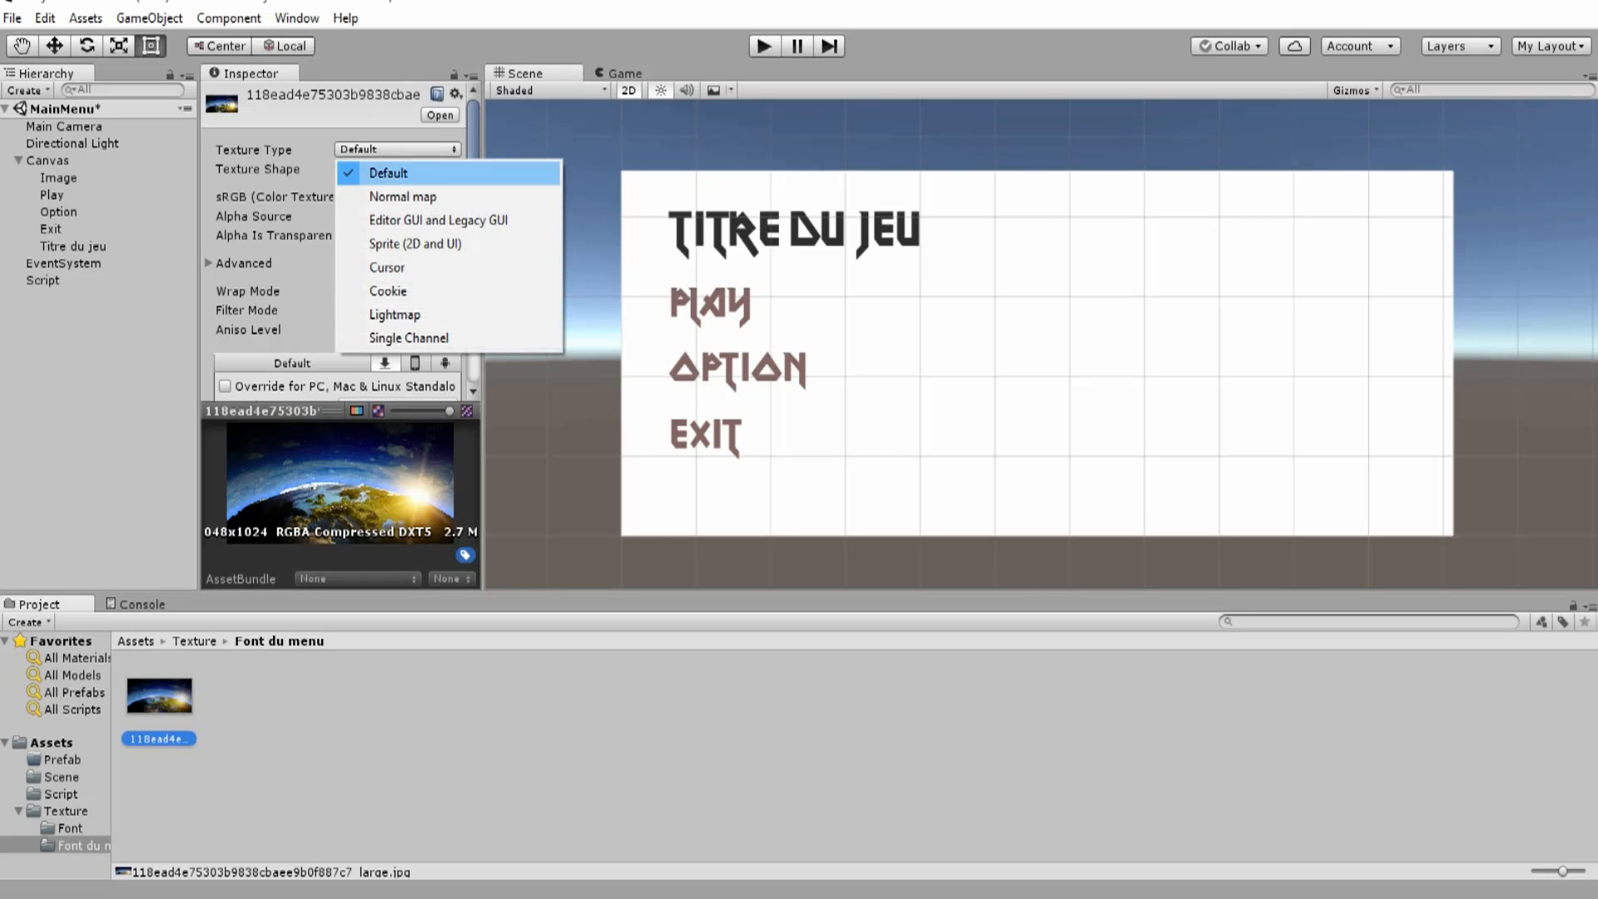
left_click(414, 243)
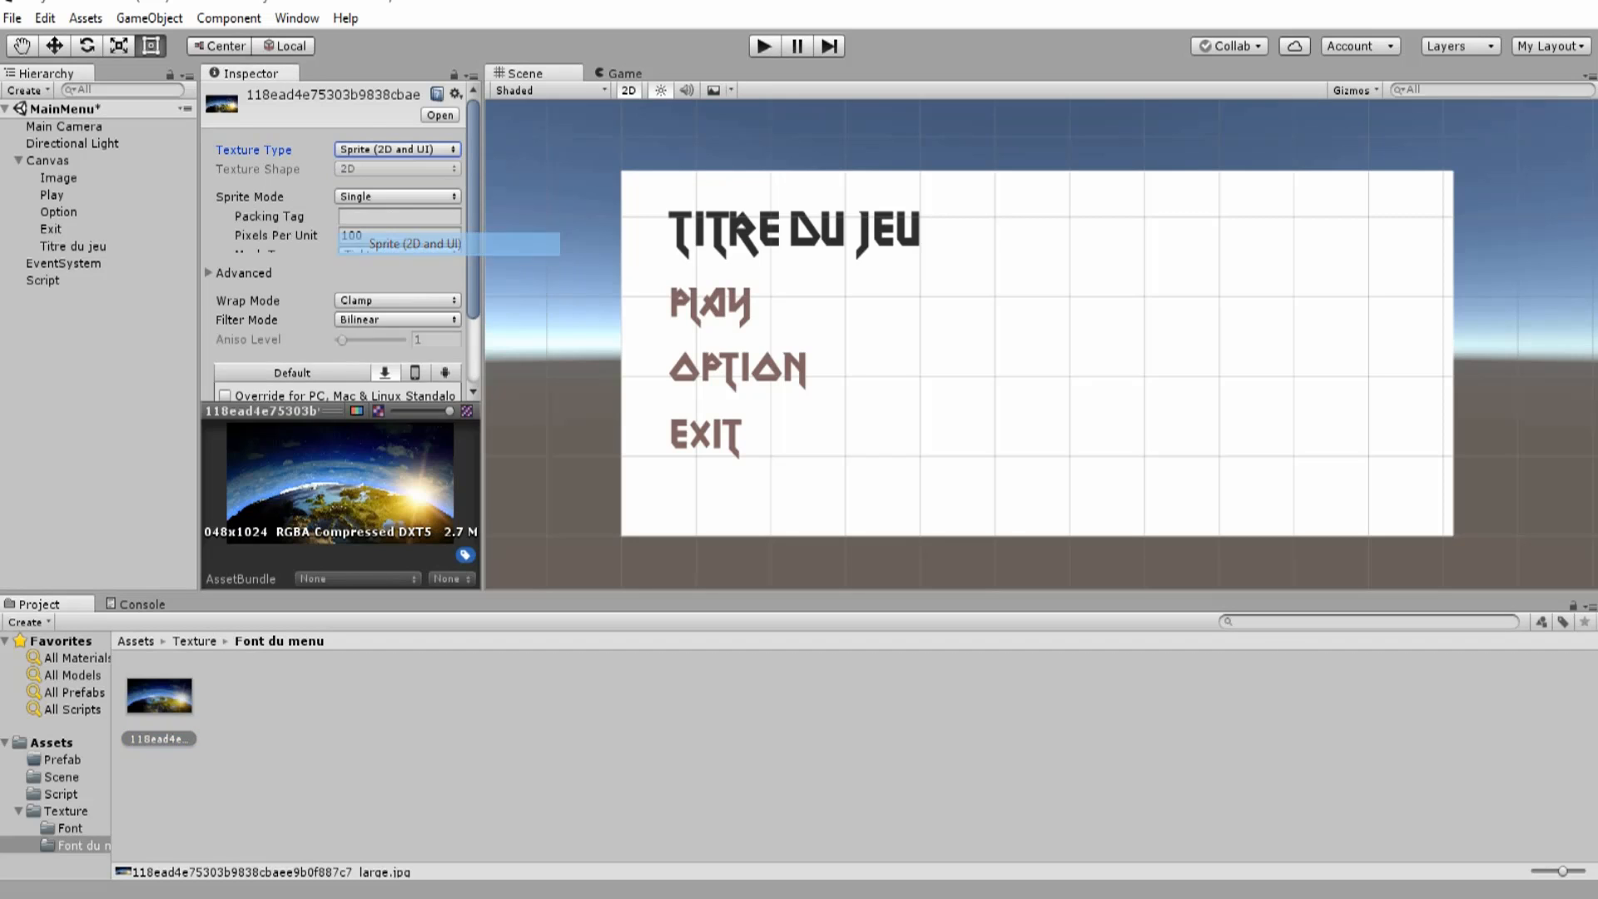
scroll(333, 250, "down", 3)
left_click(440, 381)
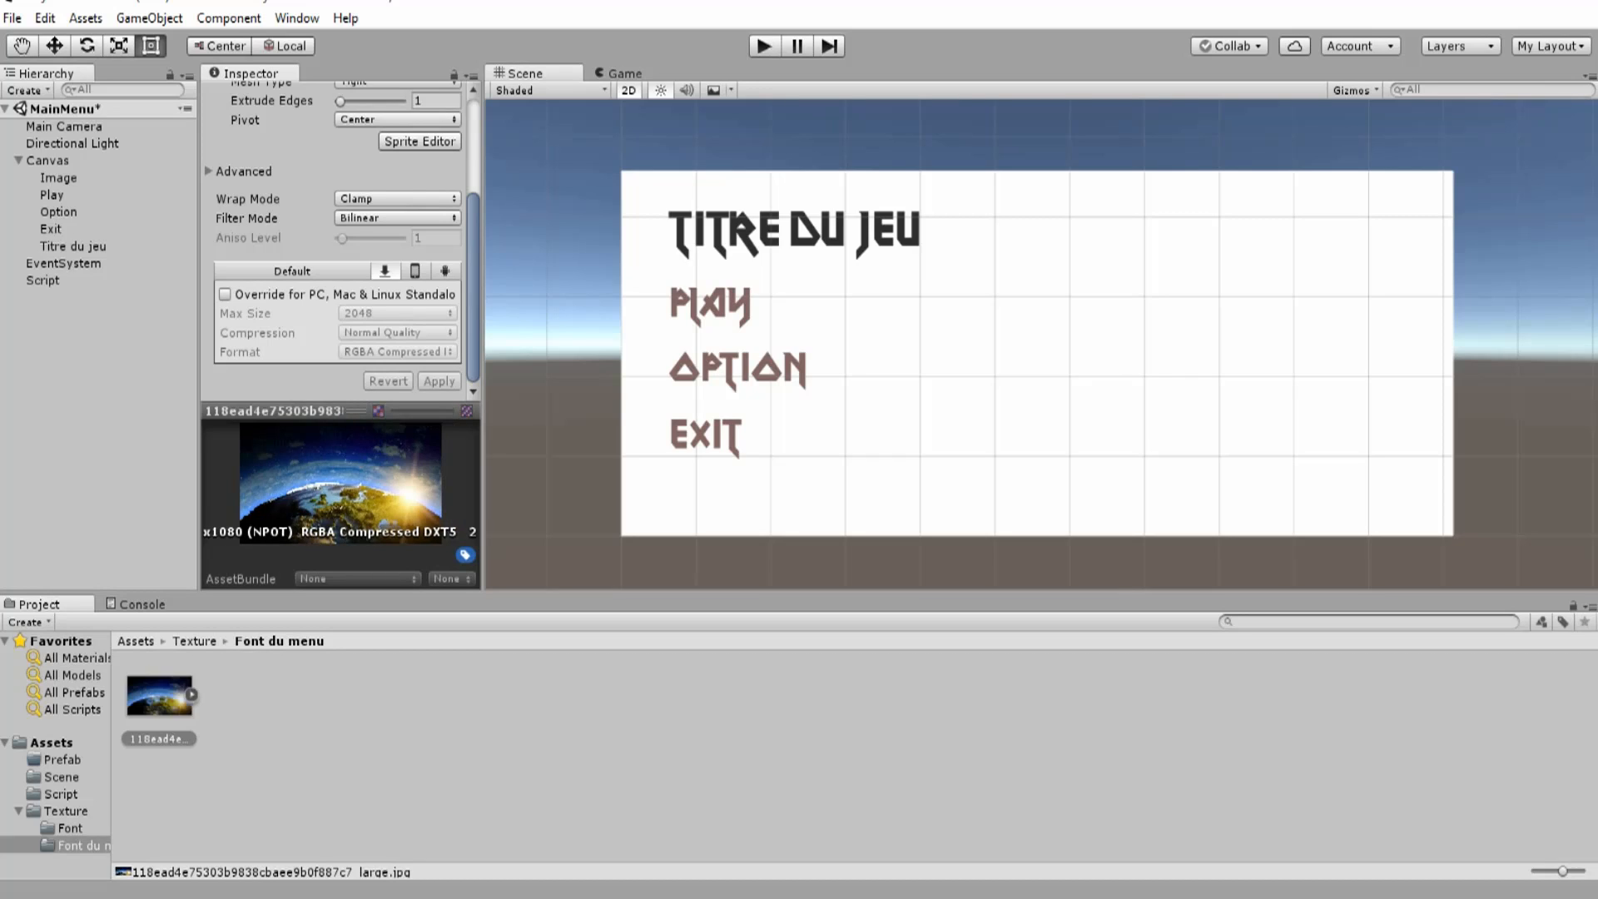
- Rename the Image object under the Canvas as Fond
left_click(58, 178)
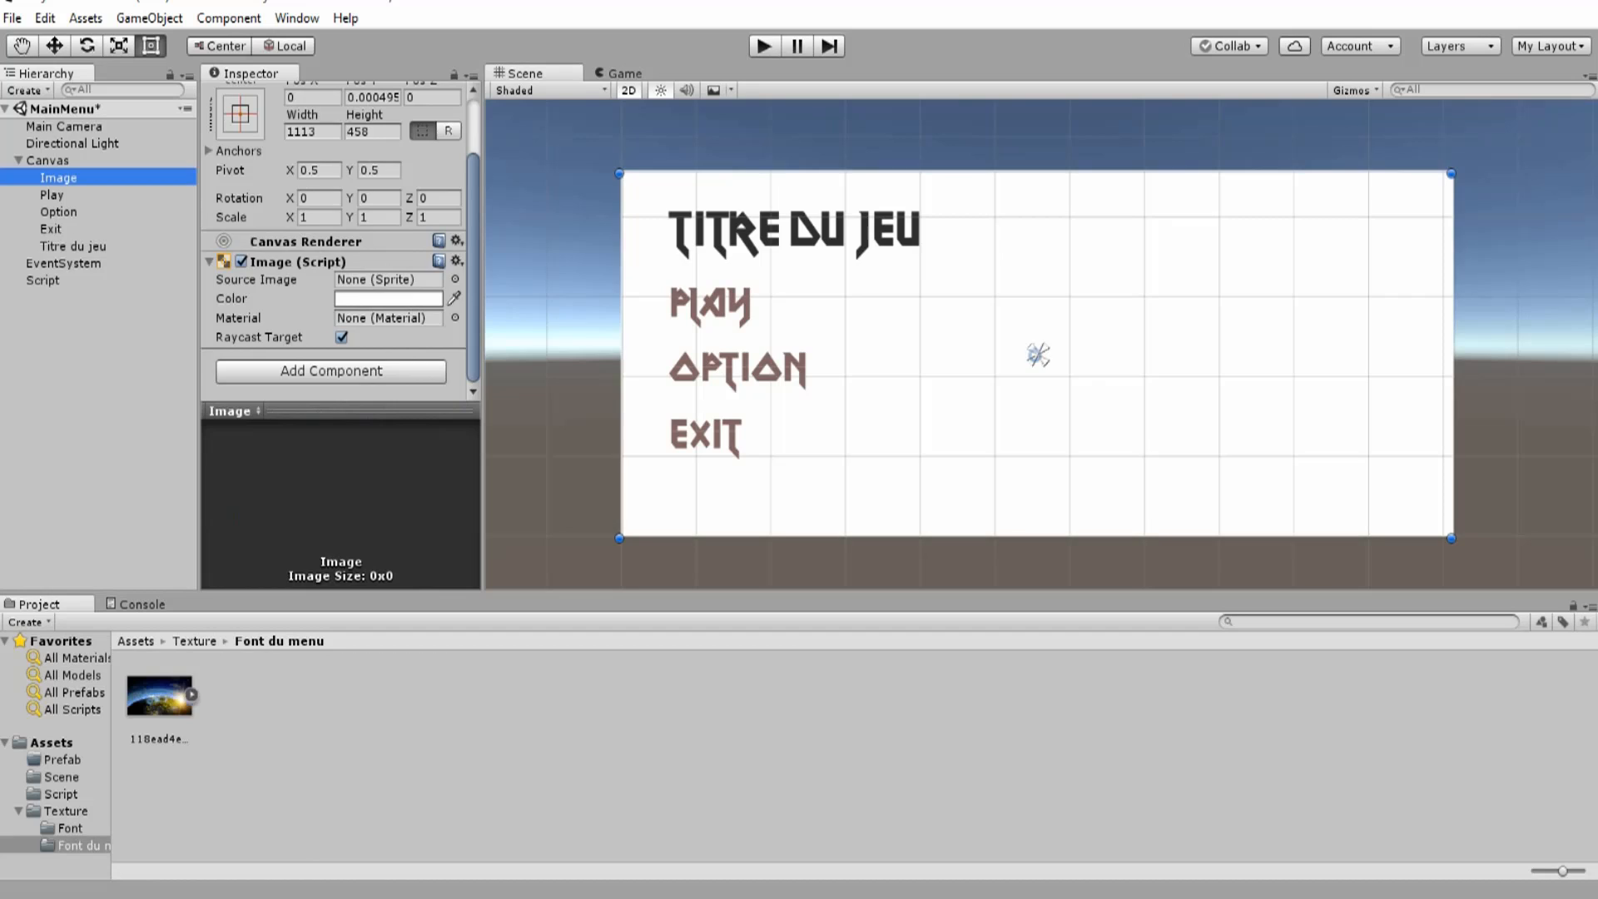
scroll(340, 241, "up", 3)
left_click(324, 97)
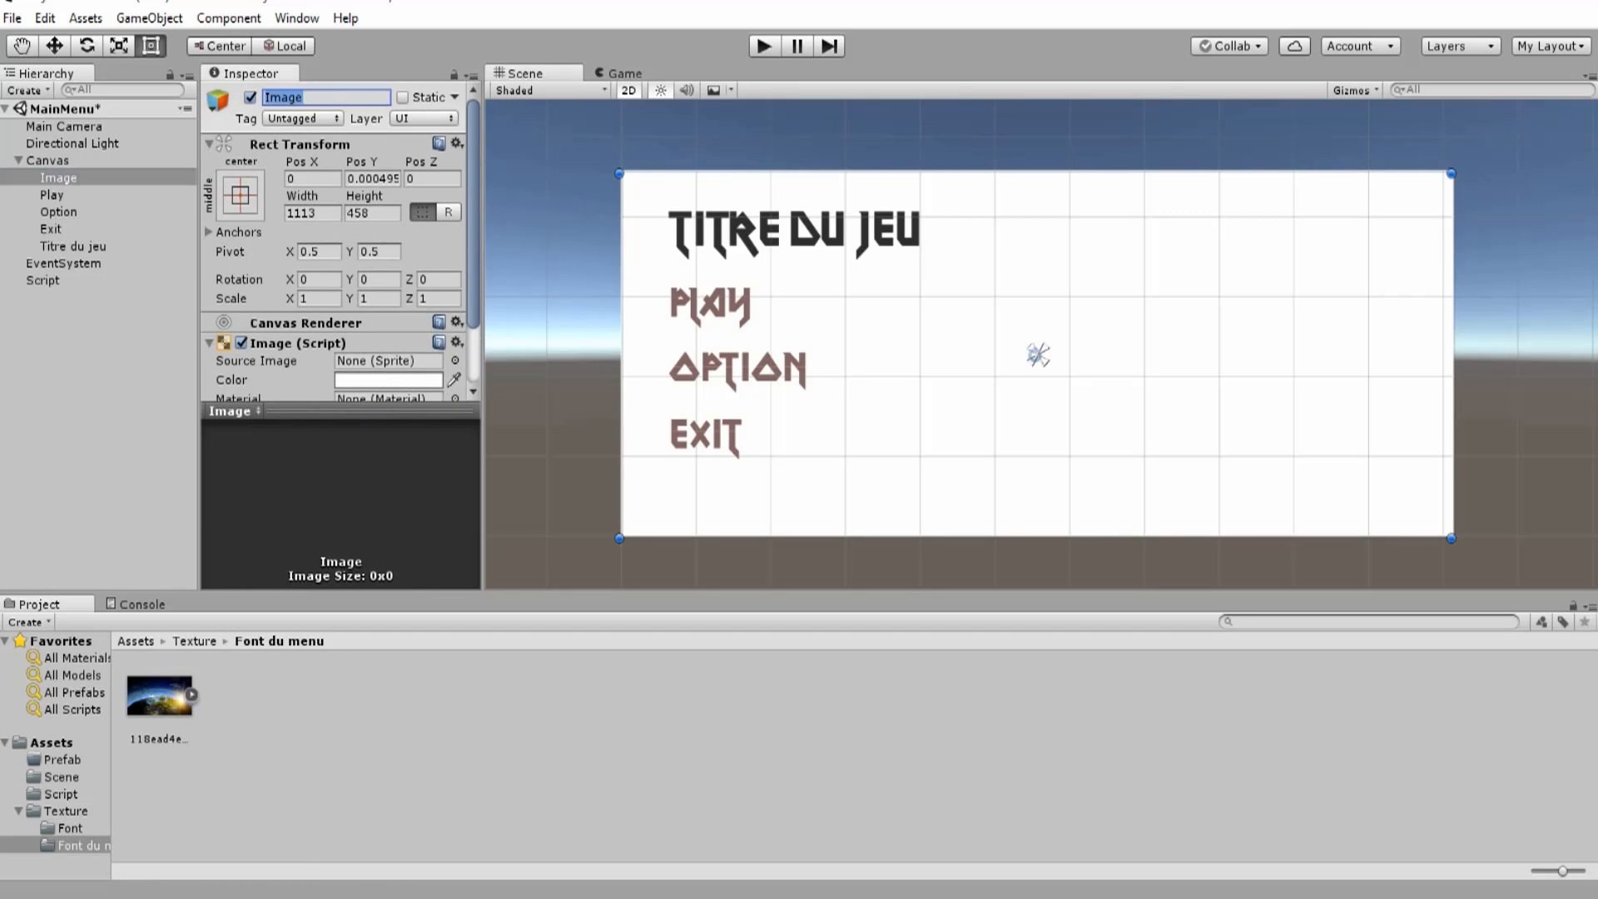
type("Fond")
key("Return")
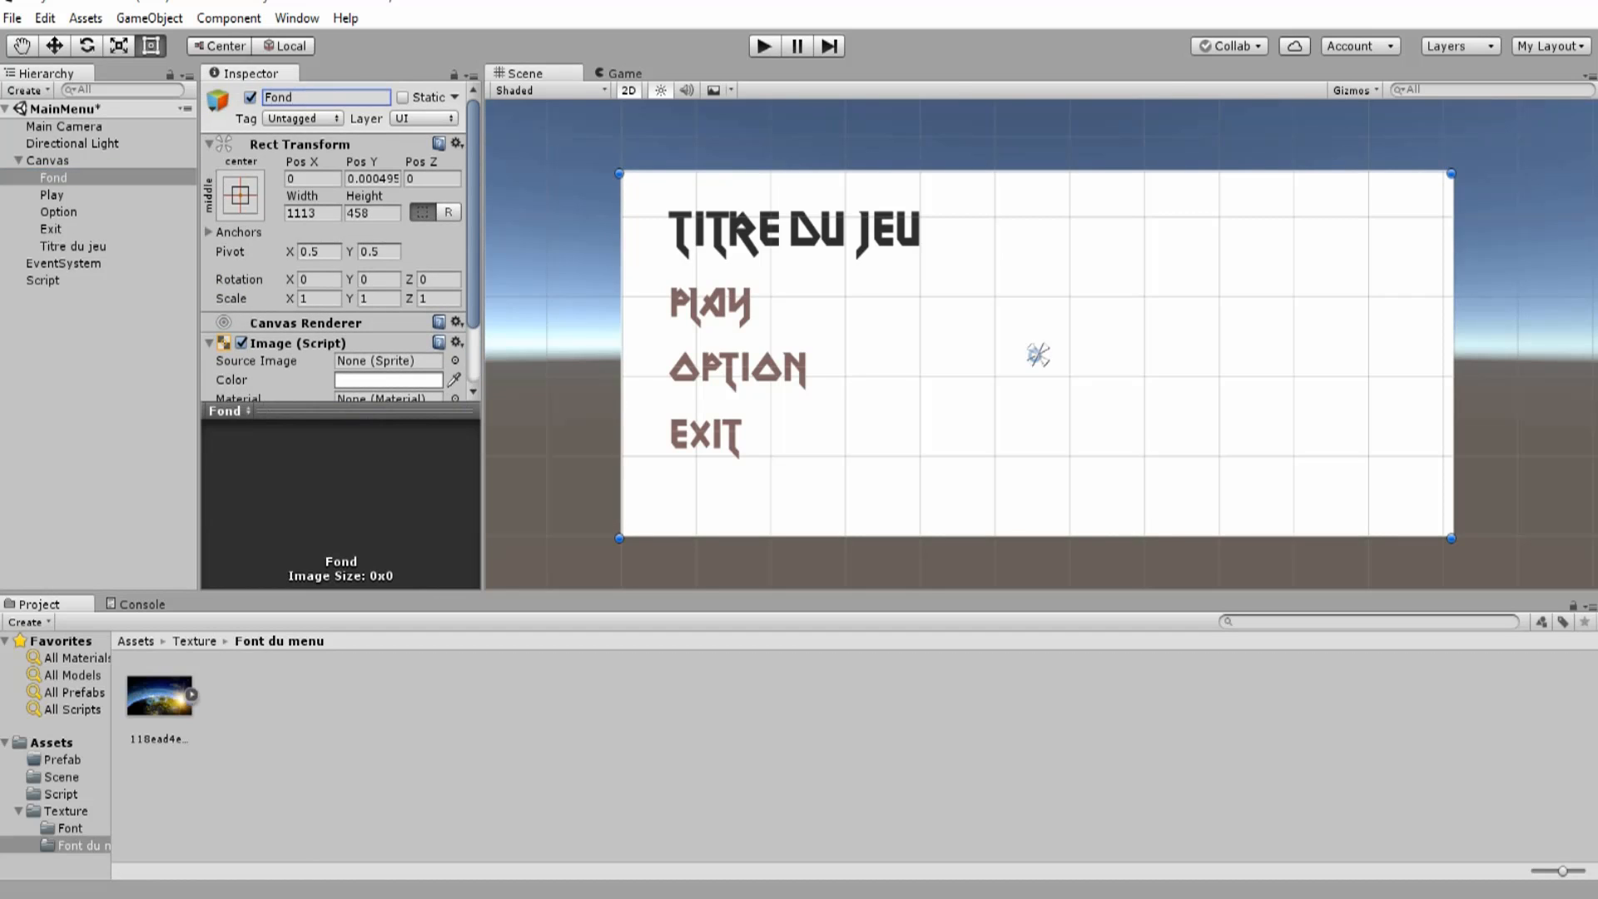
- Assign the Earth sprite as Fond's source image, check it in the Game view, and return to the Scene view
scroll(341, 241, "down", 3)
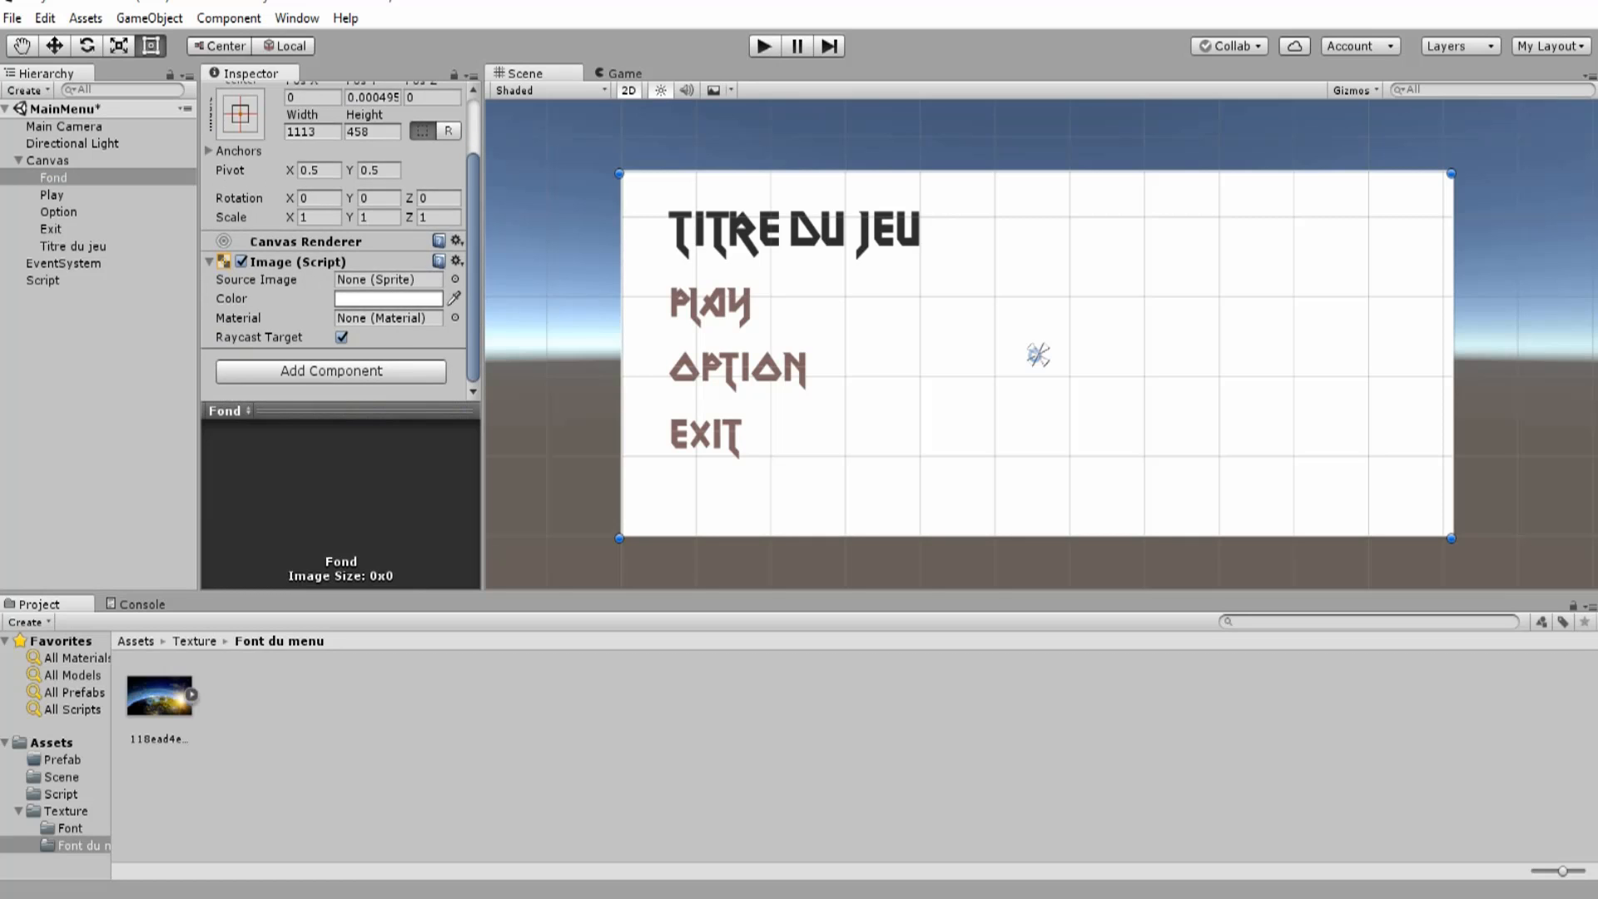
left_click_drag(159, 697, 388, 280)
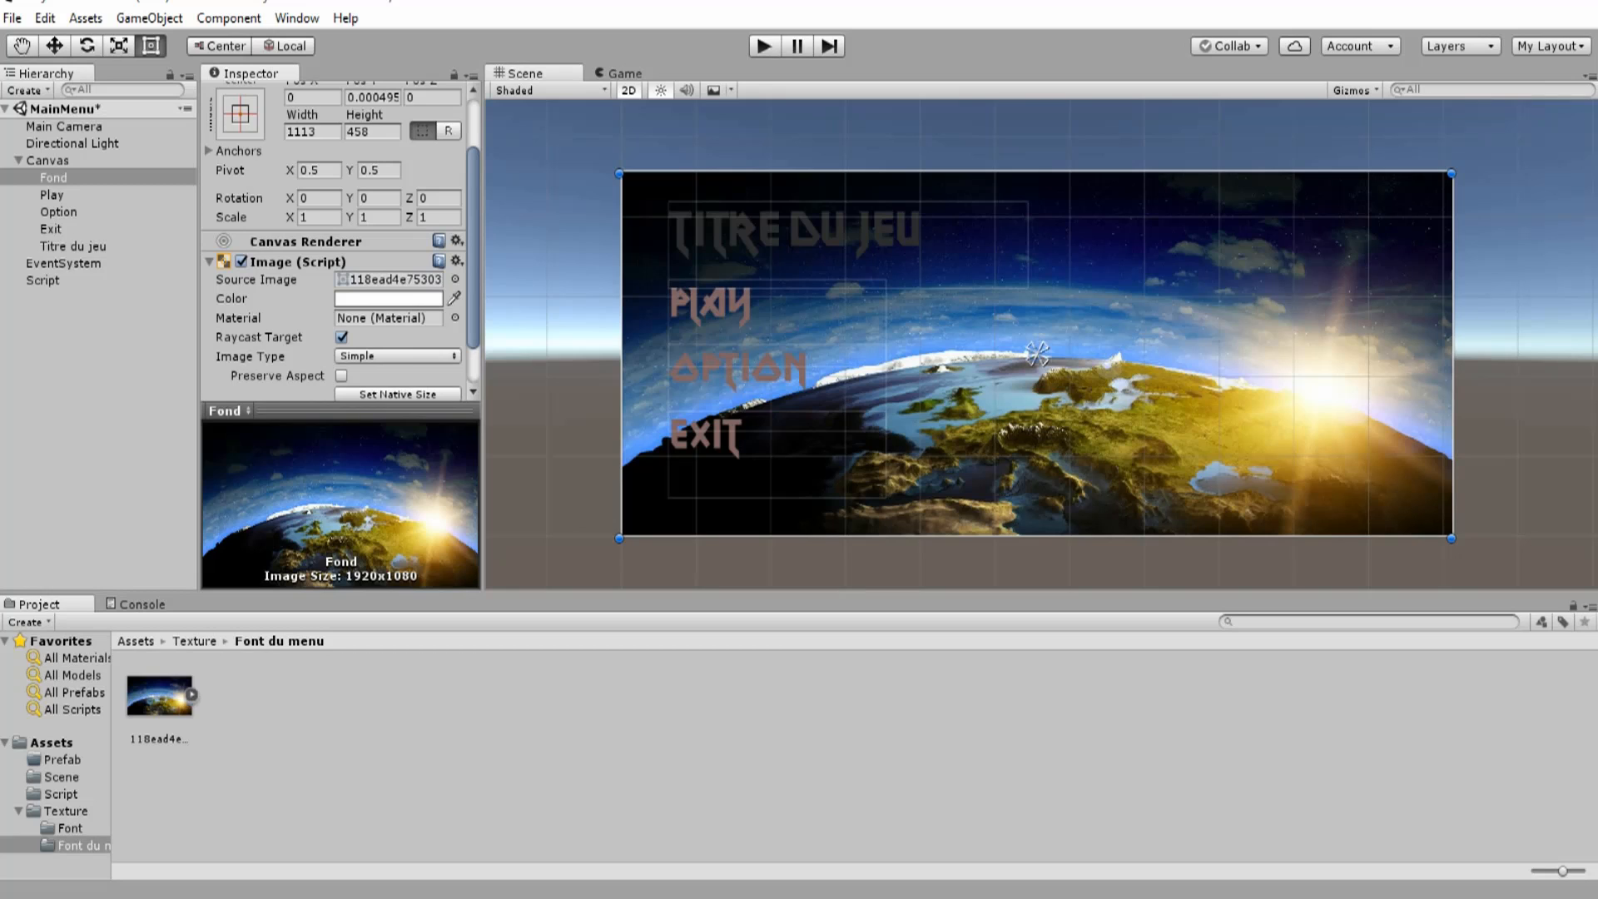
left_click(624, 73)
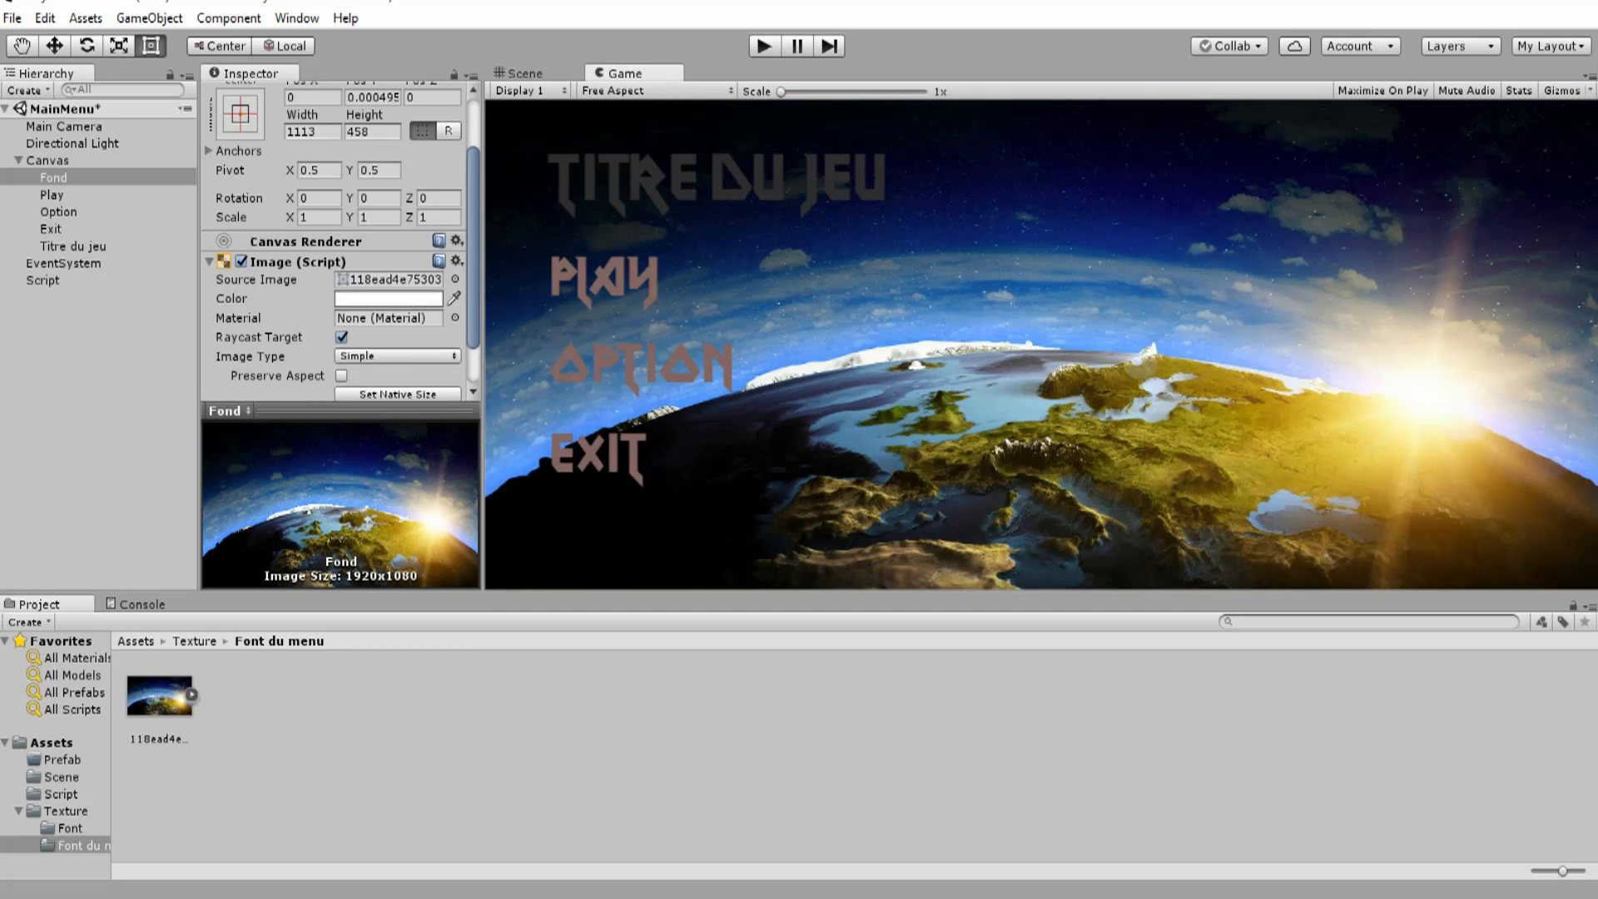
left_click(524, 73)
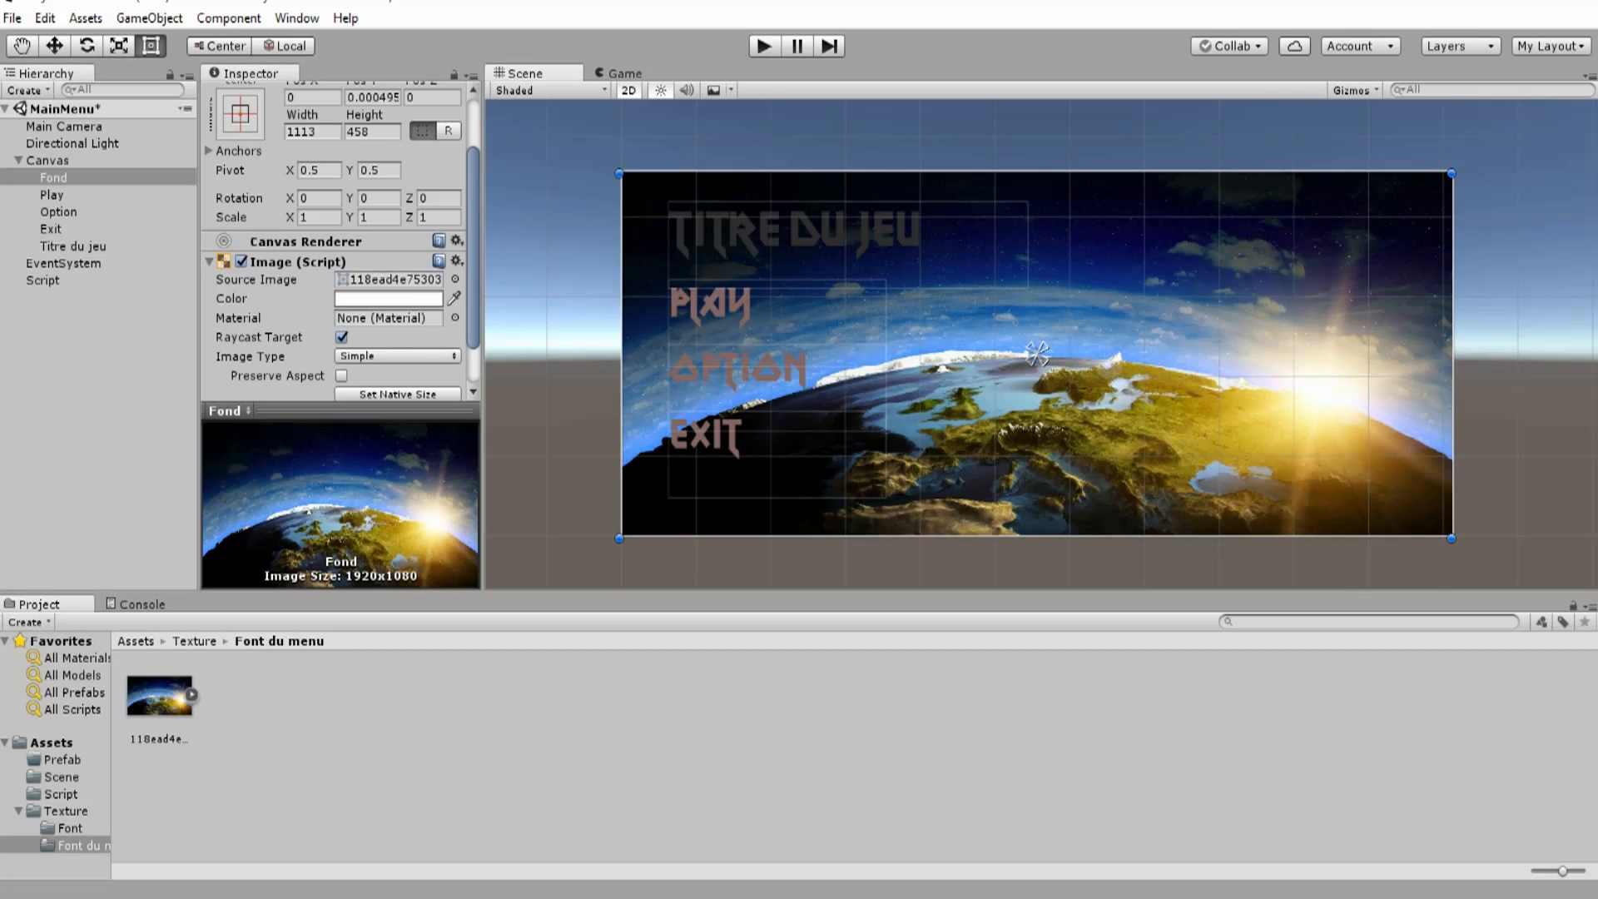
- Spread the anchors of the Titre du jeu and Play objects so they frame their own text
left_click(73, 246)
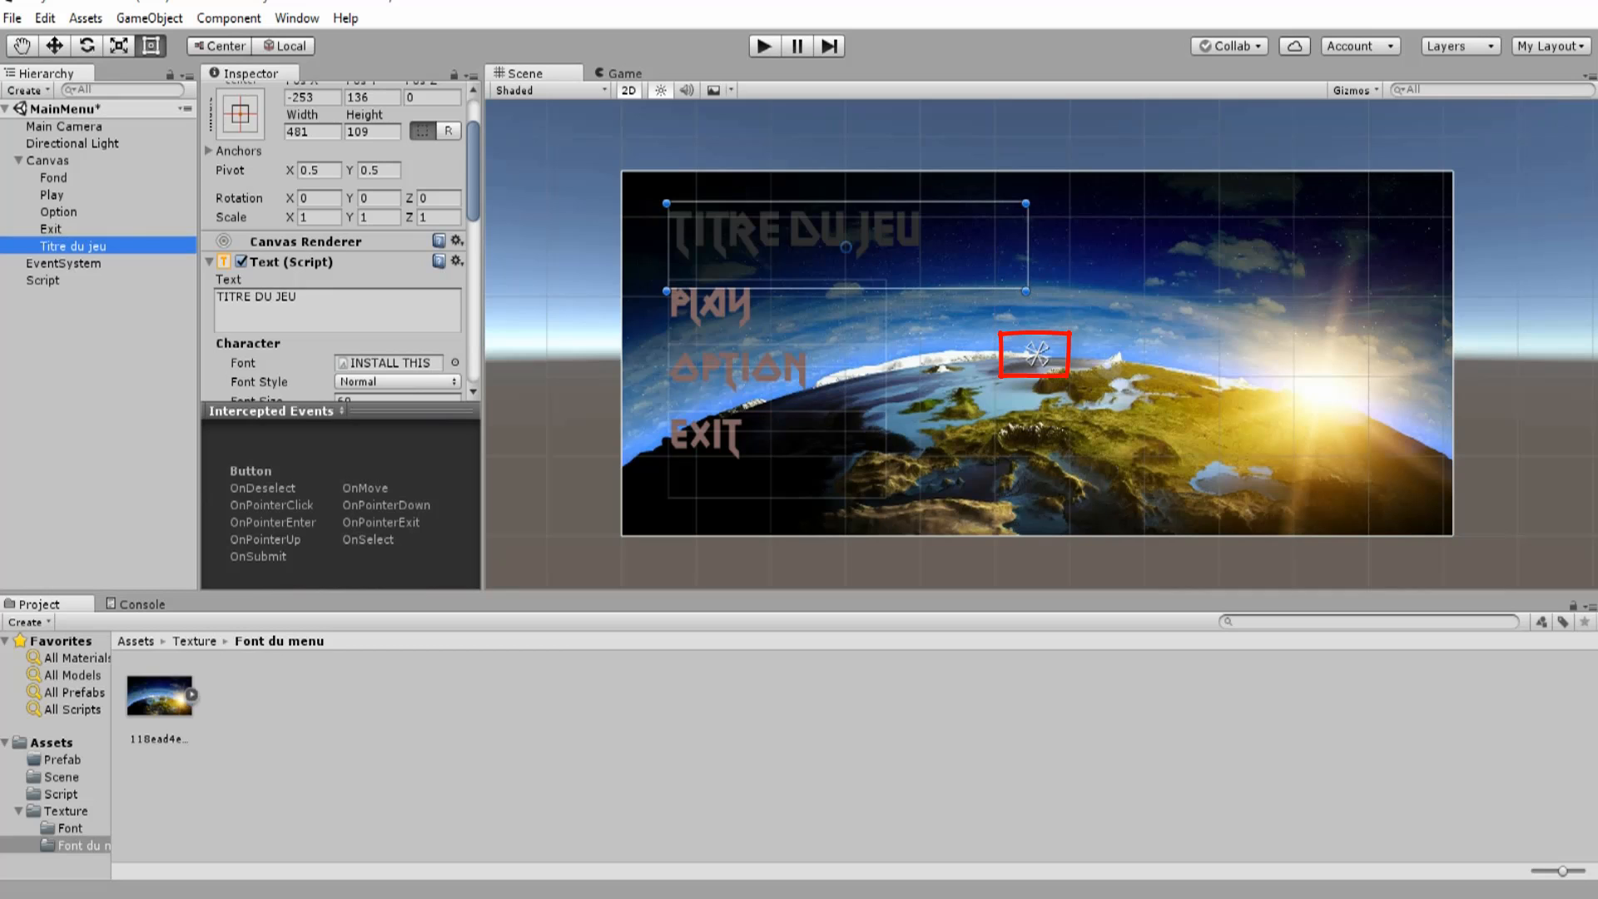
left_click_drag(1032, 348, 666, 203)
left_click_drag(1036, 352, 929, 266)
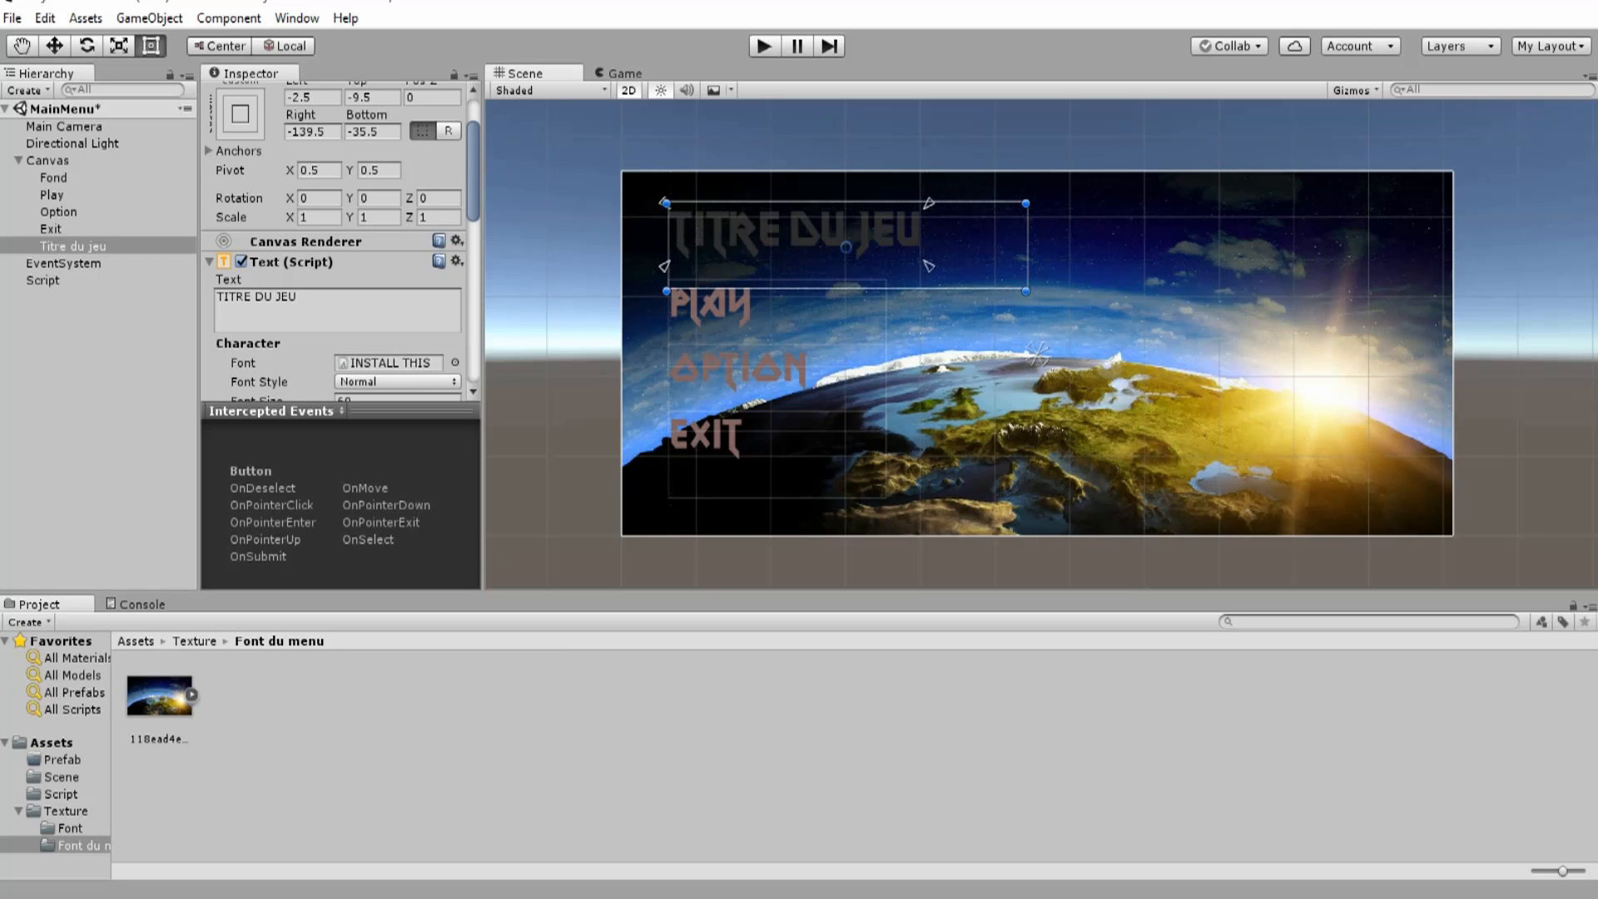
left_click(713, 306)
left_click_drag(1033, 349, 666, 284)
mouse_move(1042, 358)
left_mouse_down()
mouse_move(715, 313)
mouse_move(761, 335)
mouse_move(666, 350)
mouse_move(818, 395)
mouse_move(676, 349)
mouse_move(1033, 349)
left_mouse_up()
- Spread the Option and Exit anchors around their text and Fond's anchors to the canvas corners, checking the Game view
left_click(749, 373)
left_click(714, 437)
left_click_drag(1033, 359, 665, 467)
left_click_drag(1041, 348, 1458, 541)
left_click(957, 366)
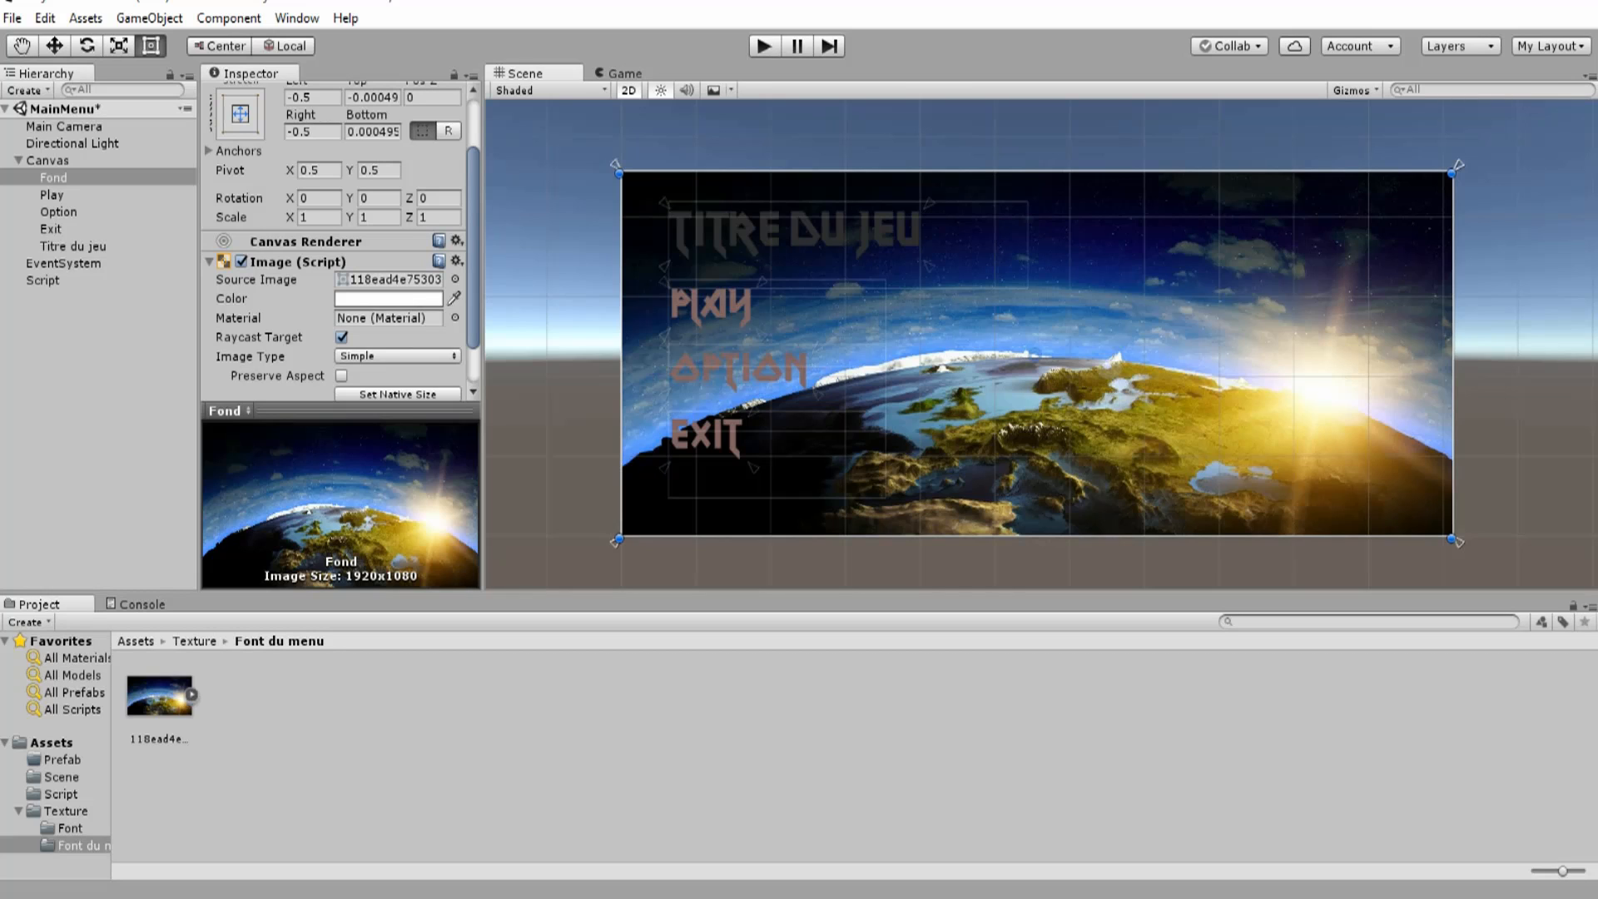
left_click(624, 74)
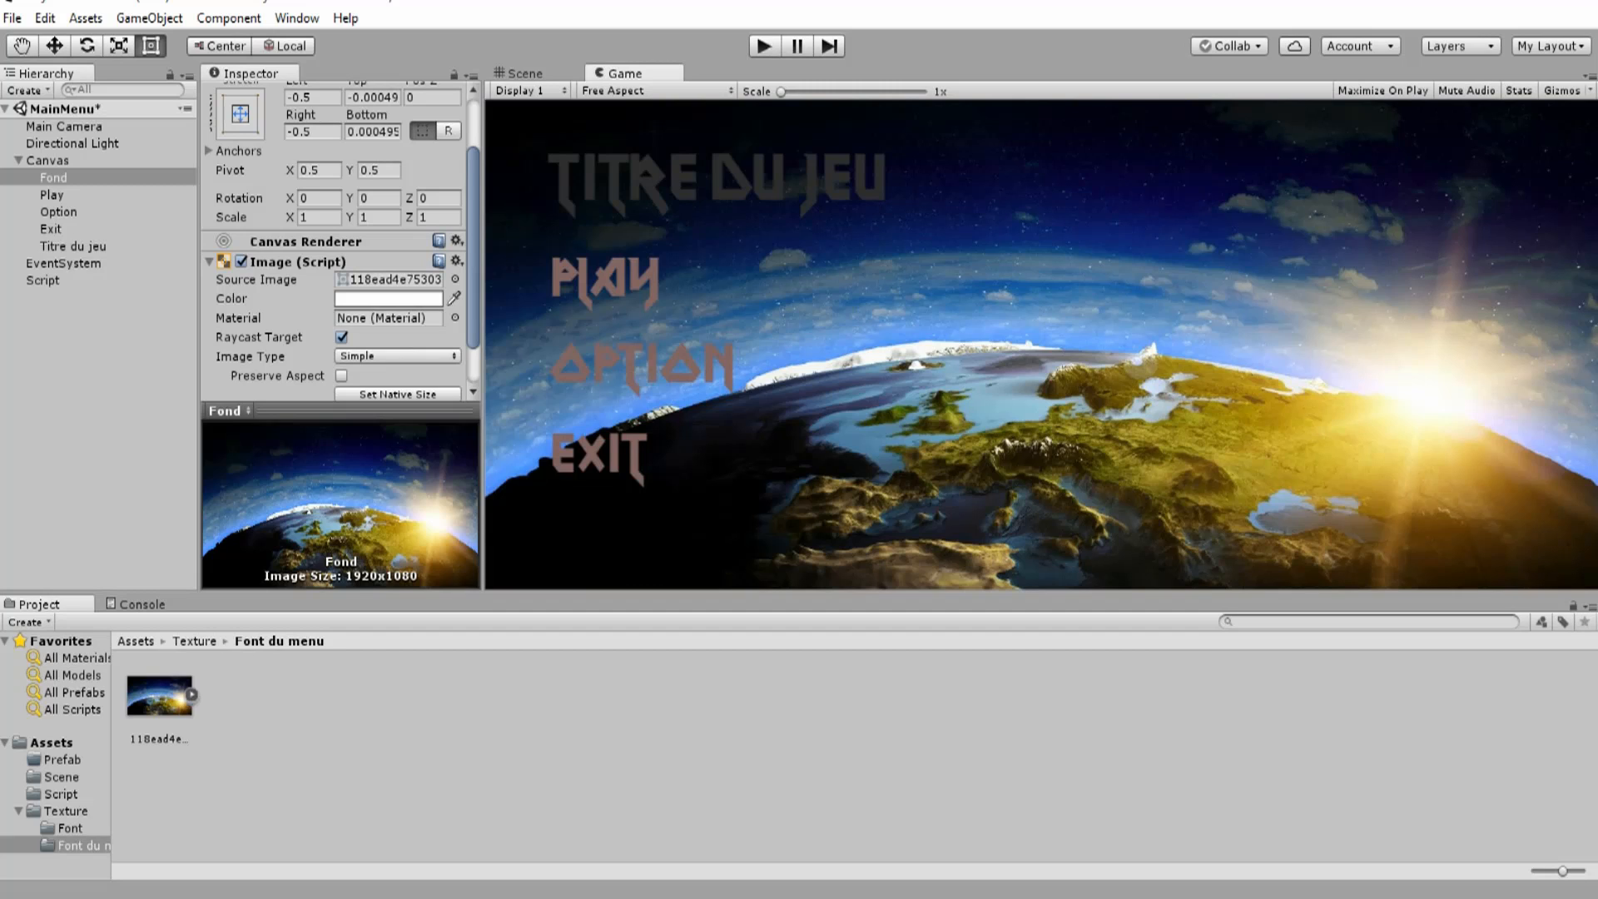
- Build the project as a Windows x86 standalone executable named Jeu in the desktop's Mon jeu folder
left_click(13, 17)
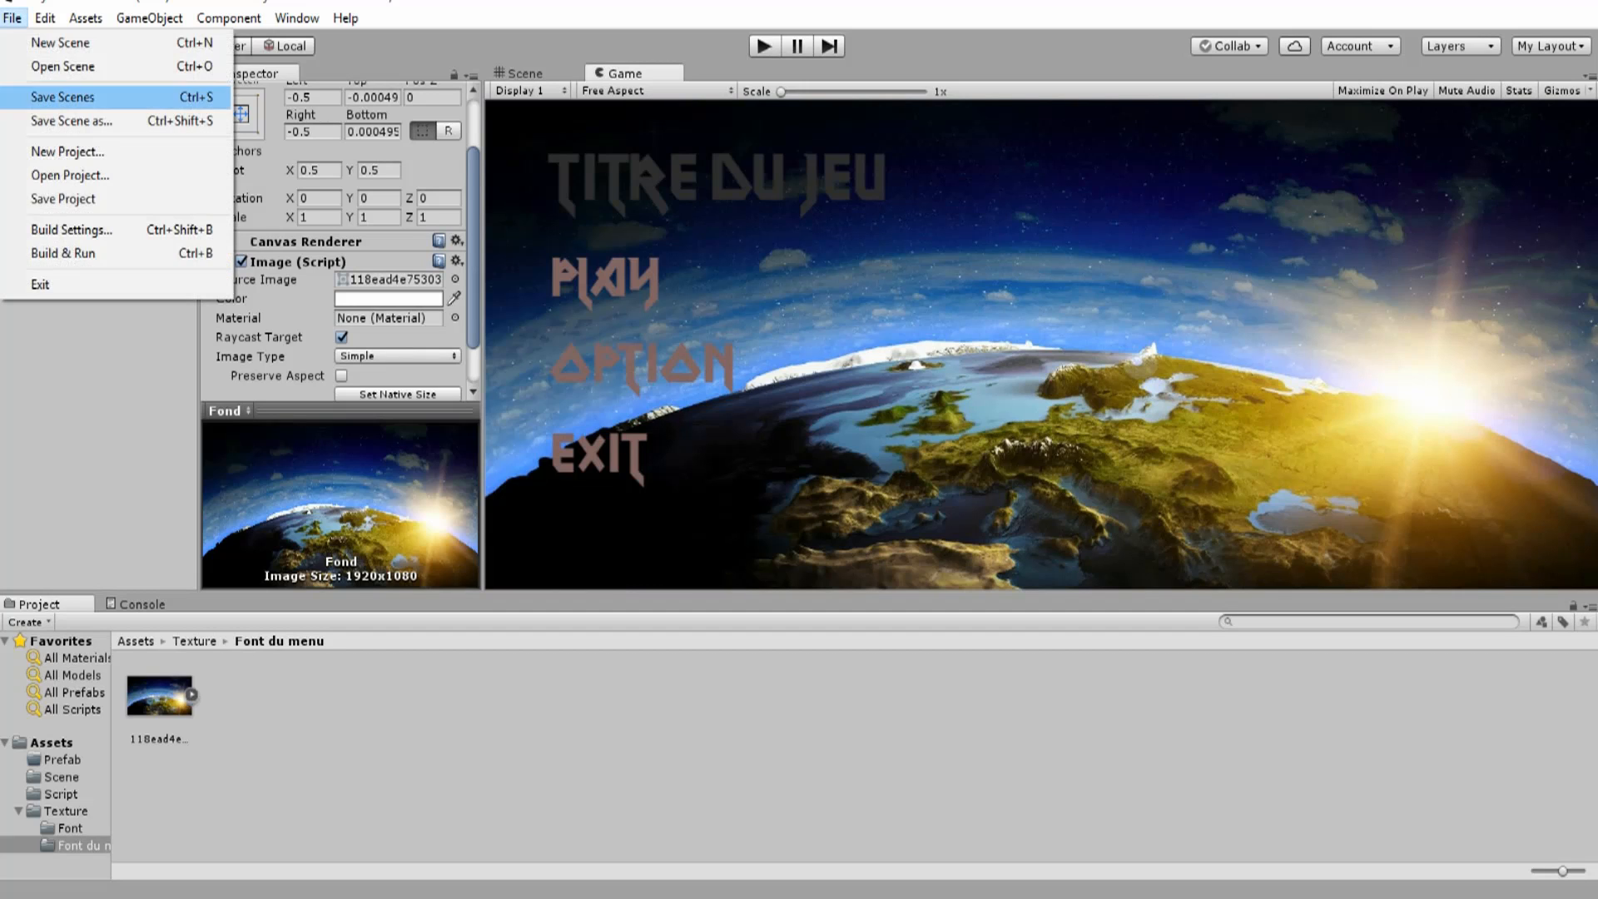
left_click(50, 224)
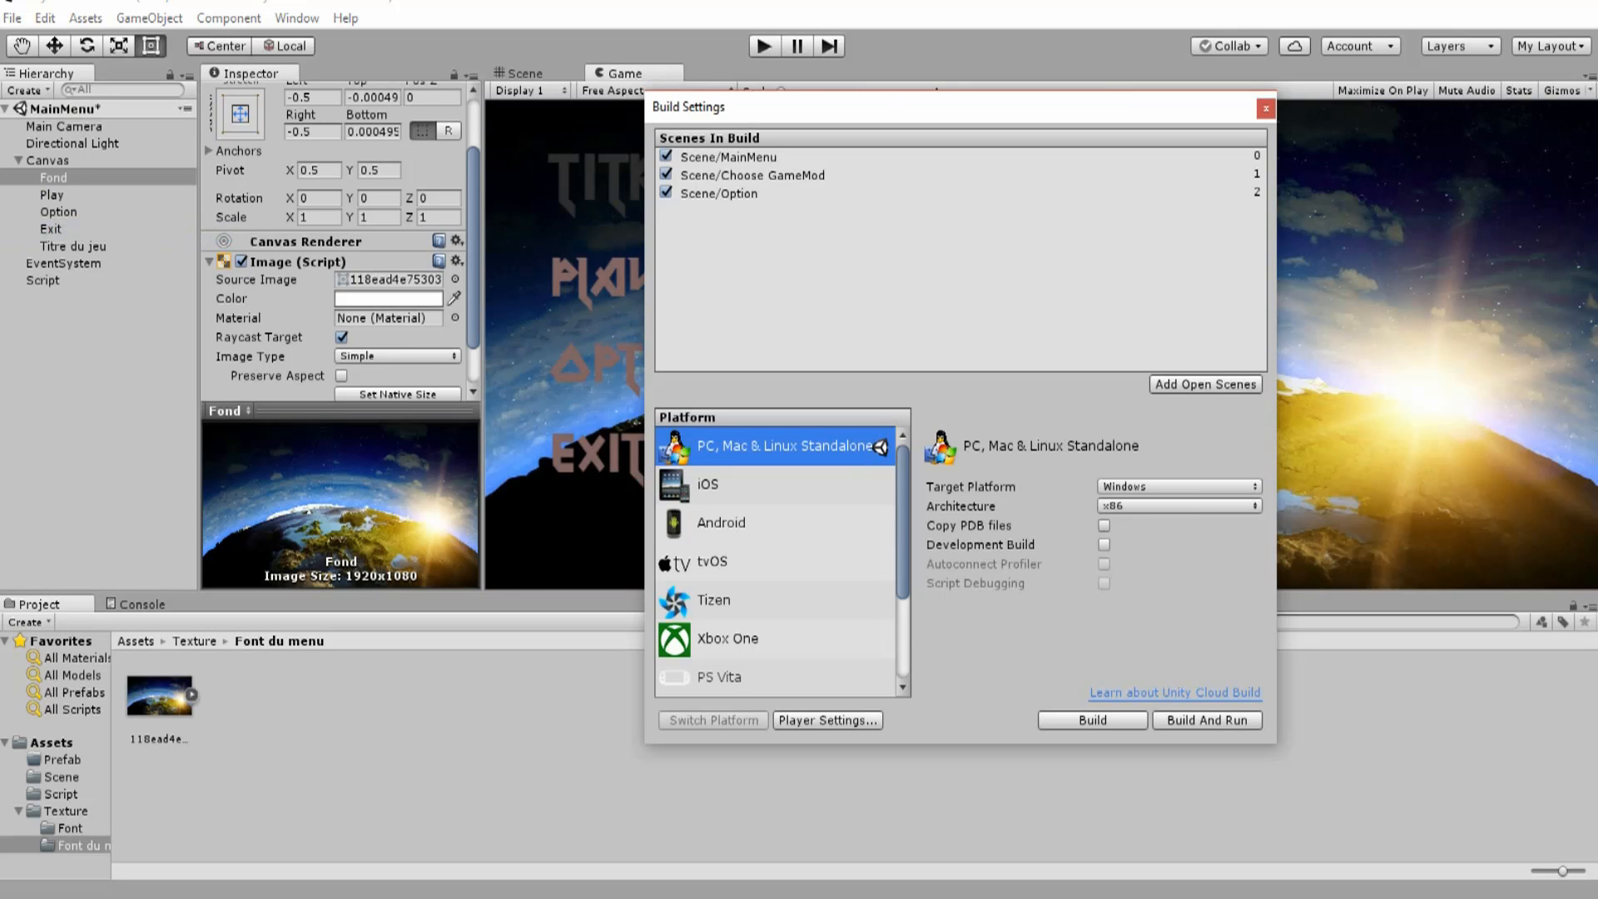
left_click(1093, 720)
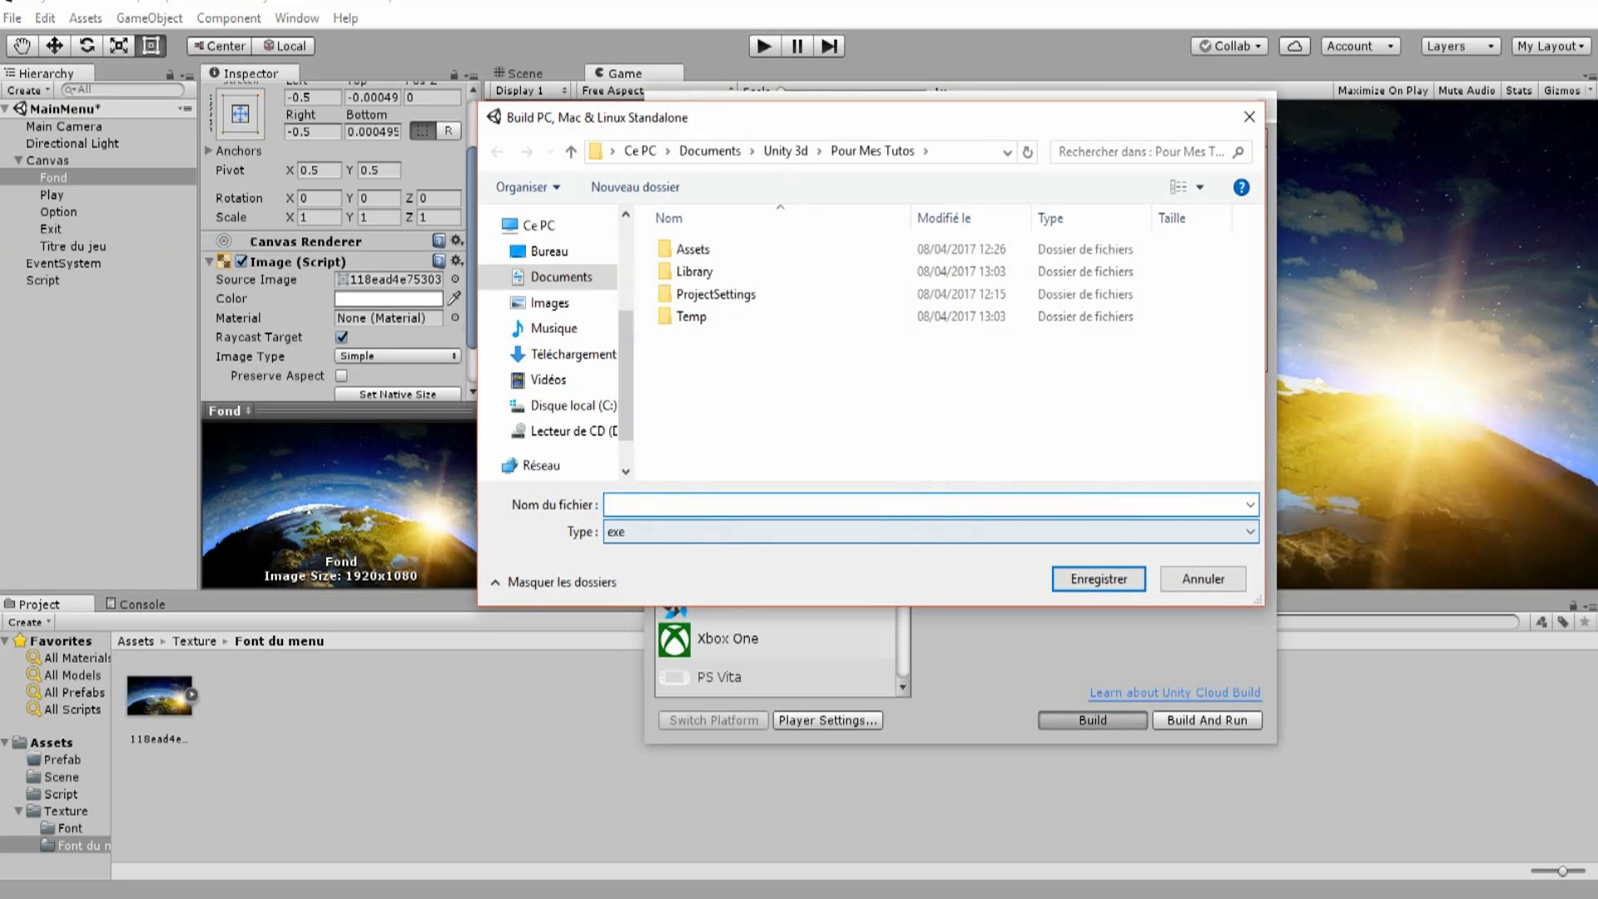
left_click(549, 251)
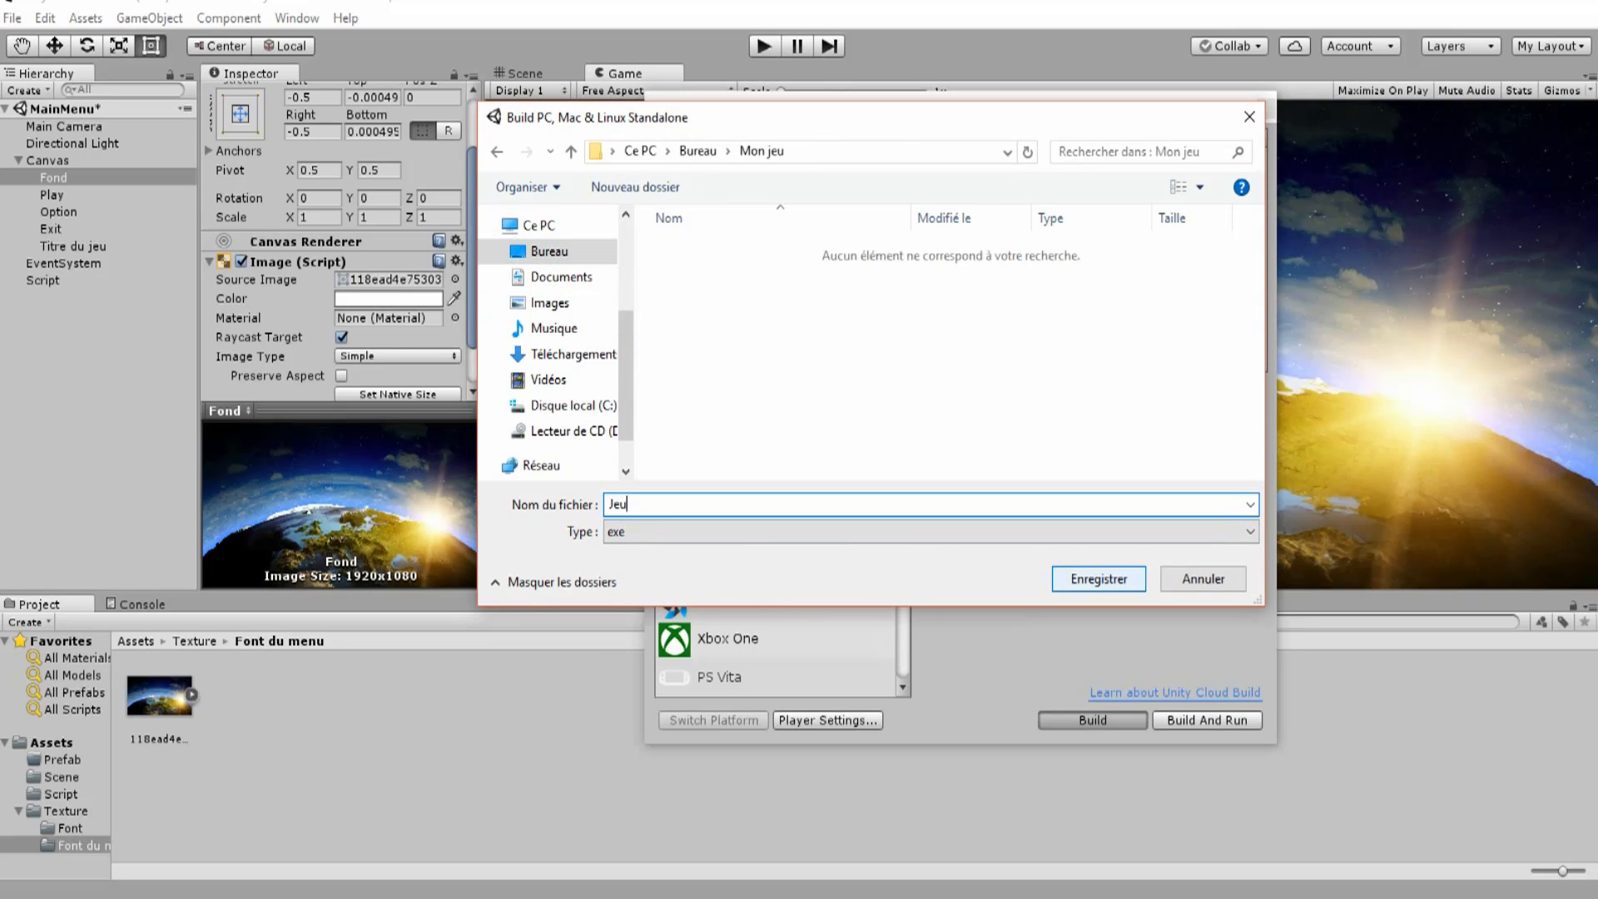
key("Return")
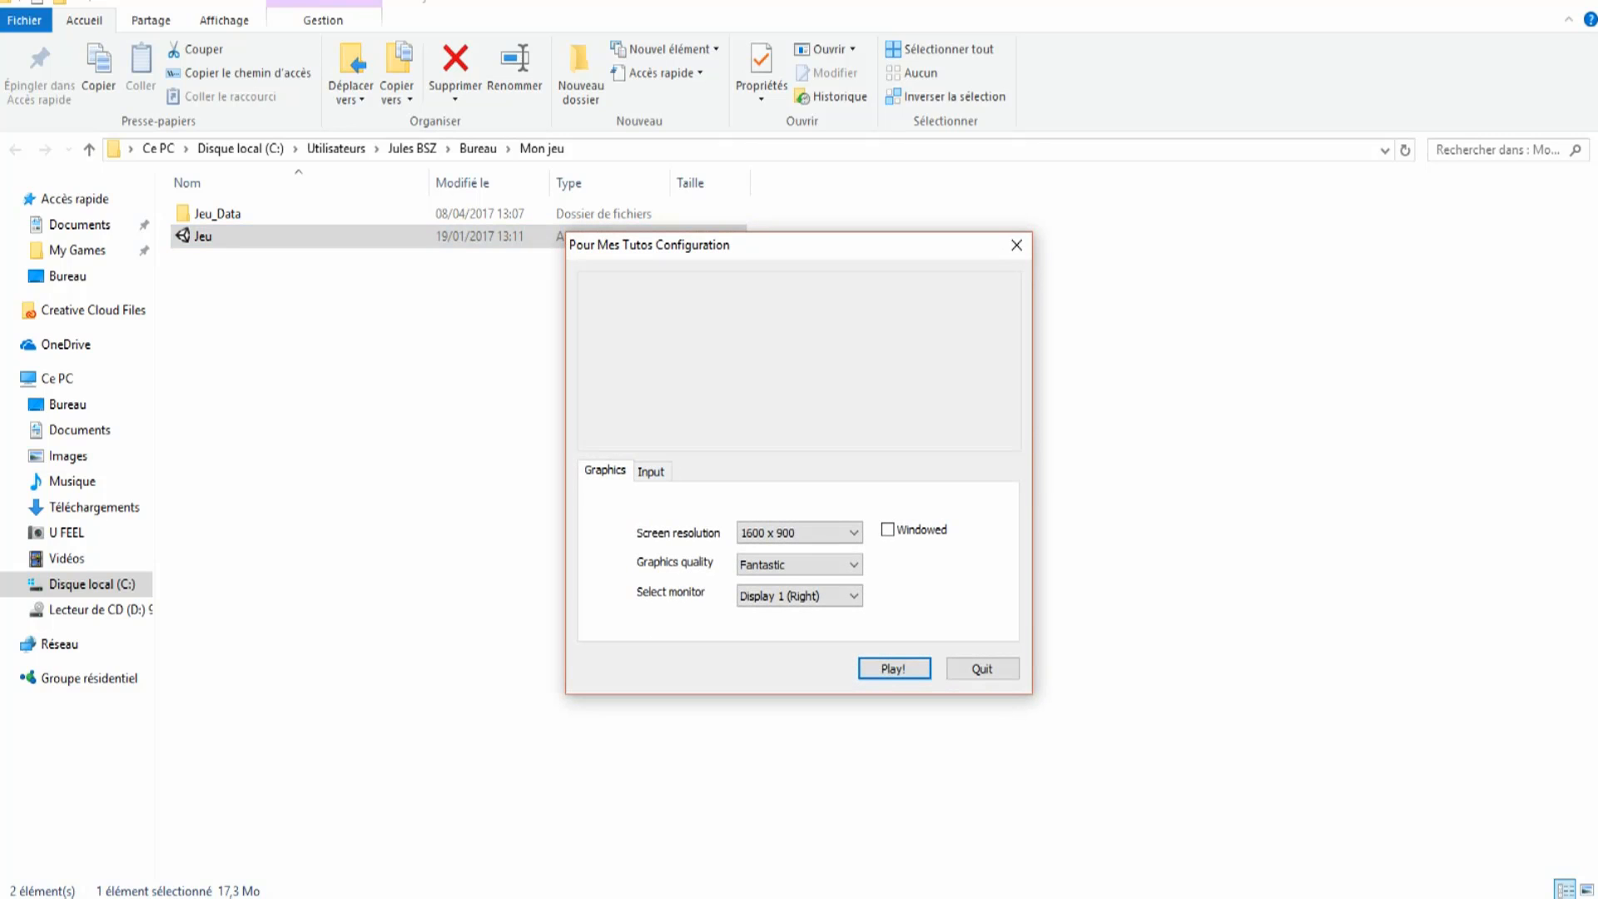
- Configure the built game's launch options to windowed mode, 1280 x 720 resolution, Fantastic quality and Display 1 (Right)
left_click(888, 529)
left_click(823, 533)
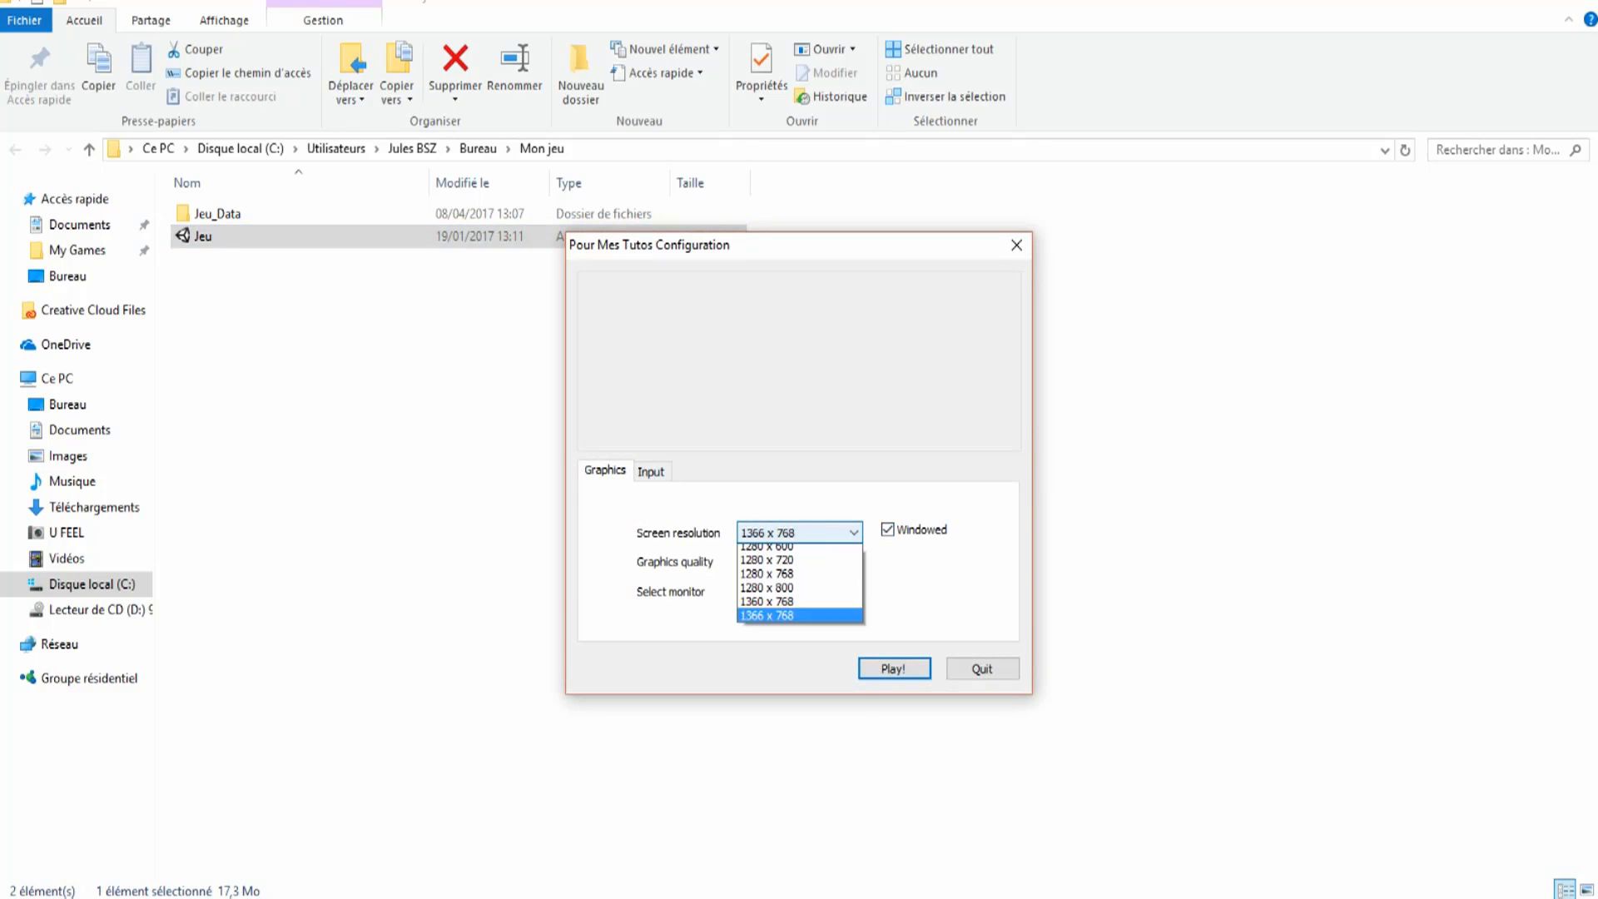
left_click(770, 689)
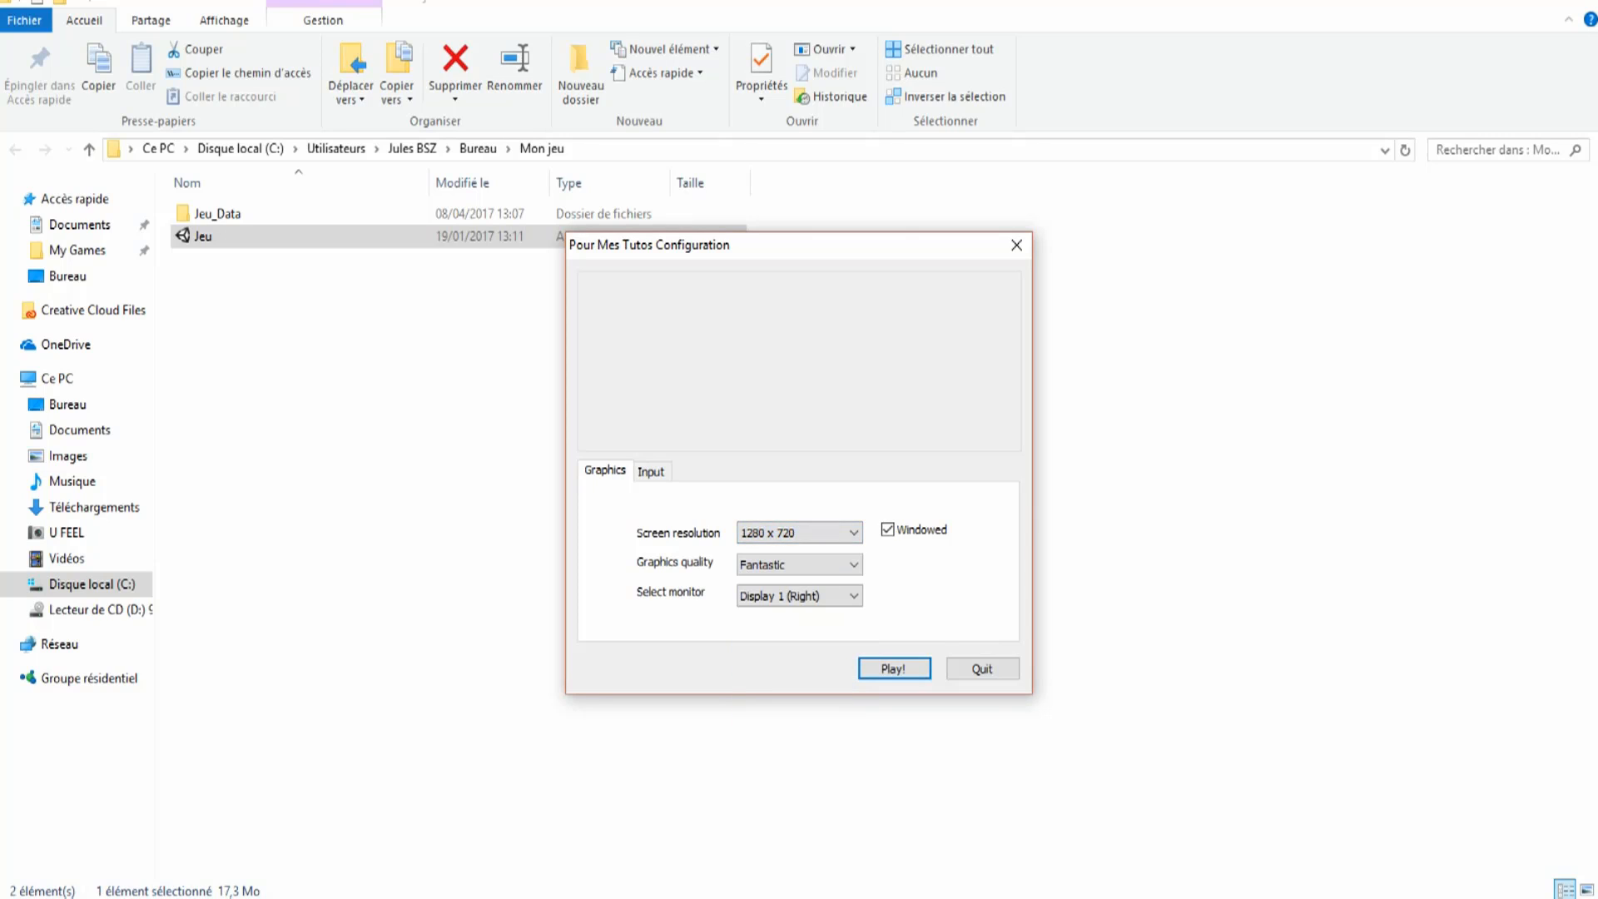
left_click(801, 566)
left_click(782, 583)
left_click(799, 564)
left_click(770, 659)
left_click(799, 596)
left_click(778, 615)
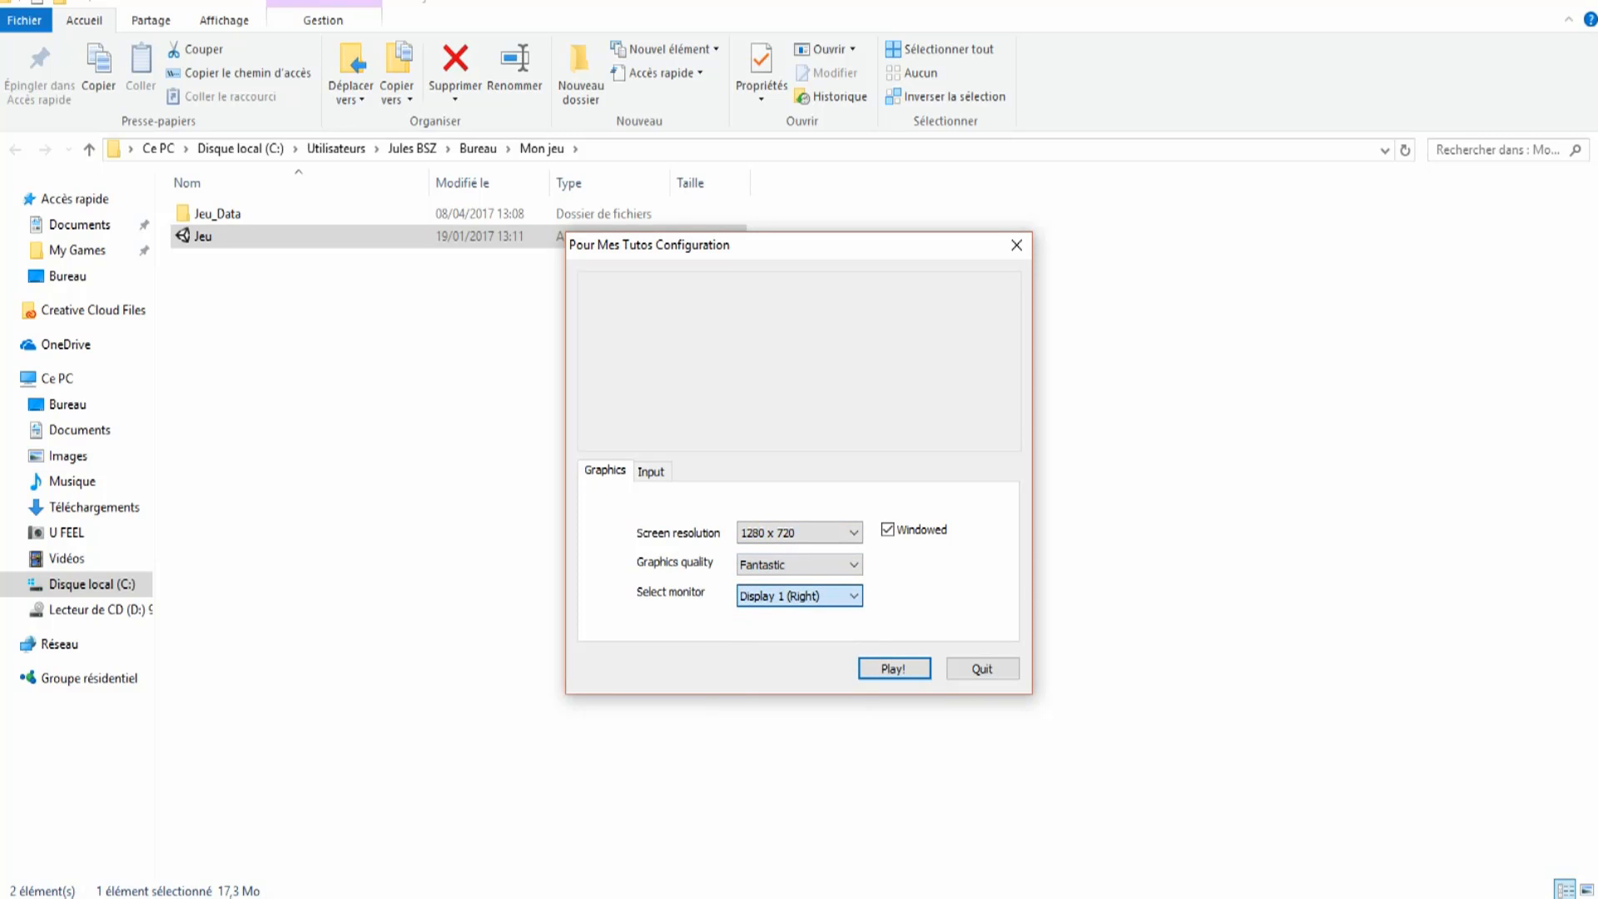
- Start the built game to test its EXIT button, and relaunch Jeu with the same settings to test PLAY
left_click(894, 669)
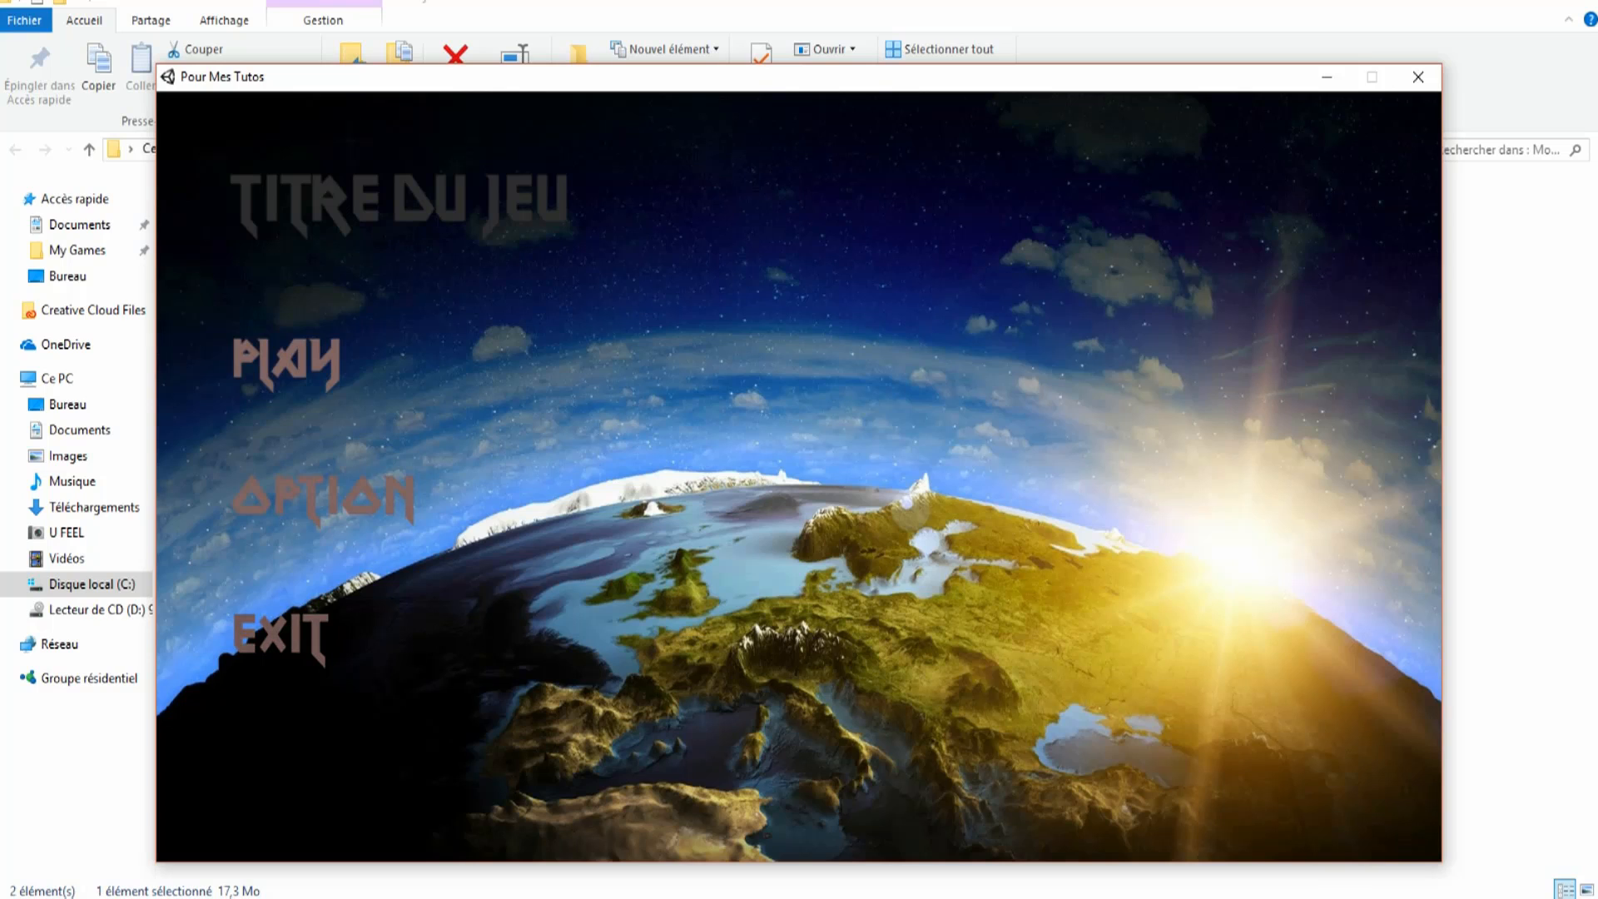
left_click(281, 637)
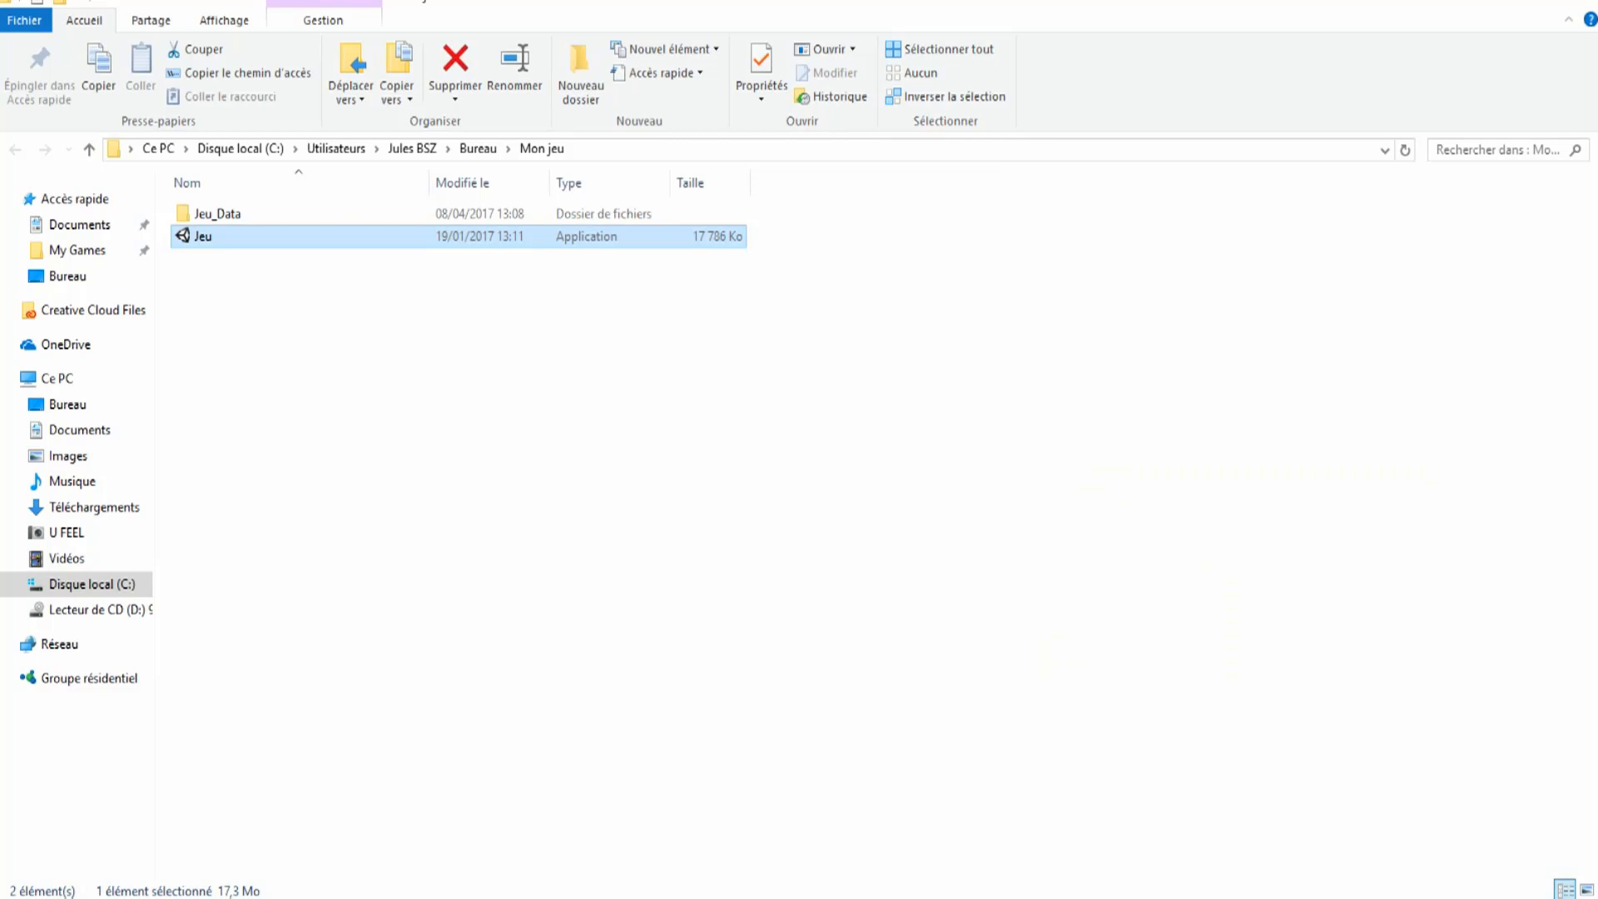
key("Return")
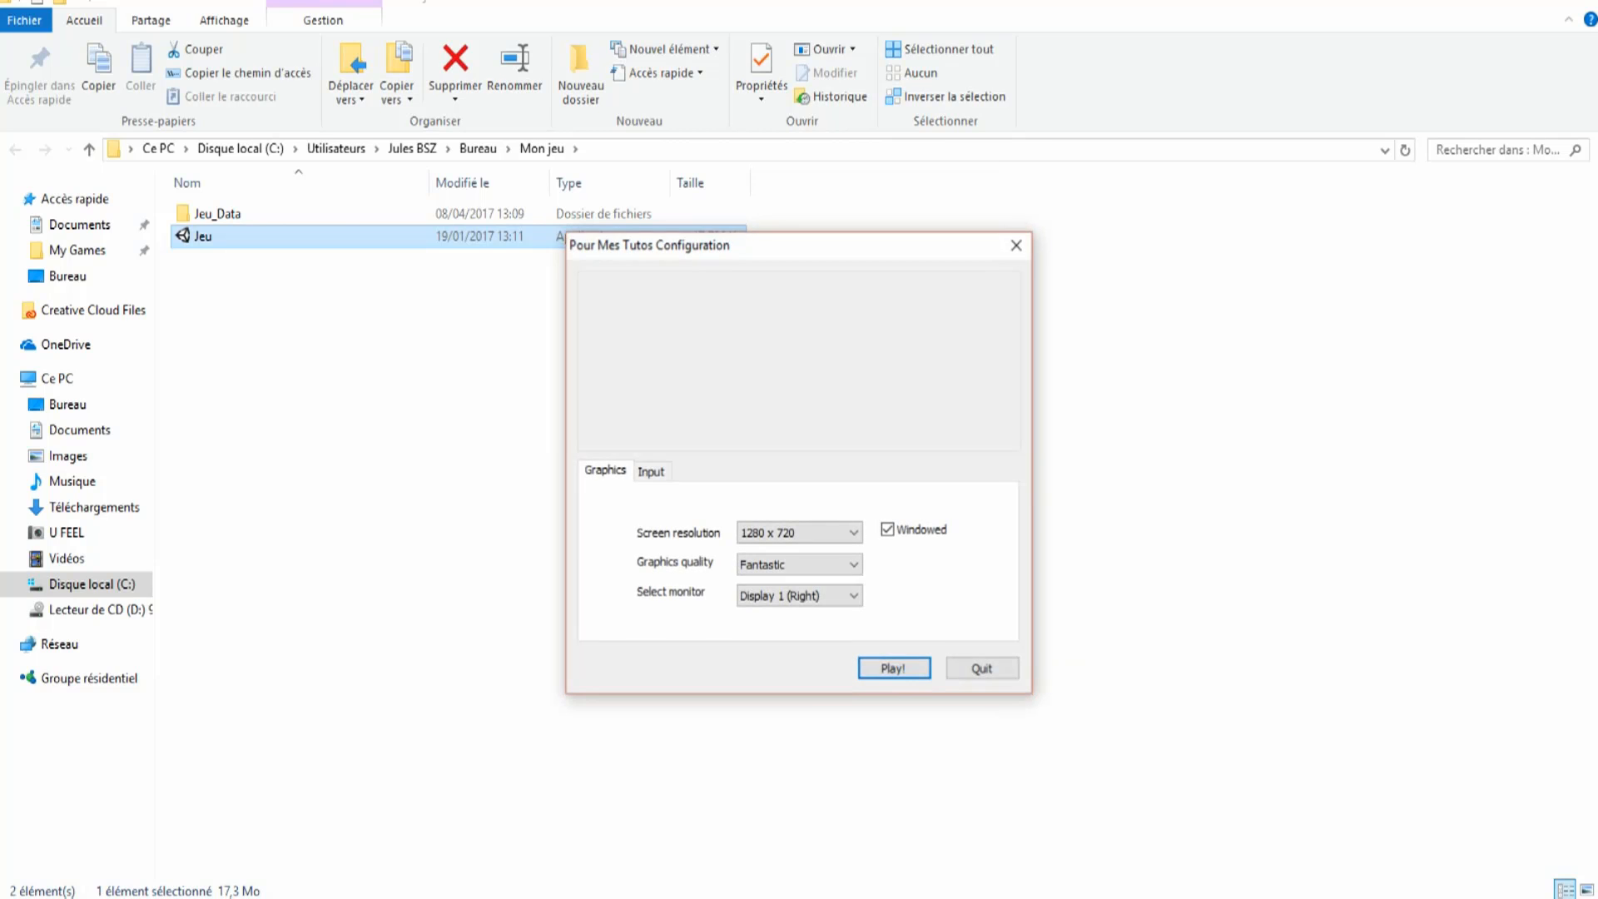
left_click(891, 667)
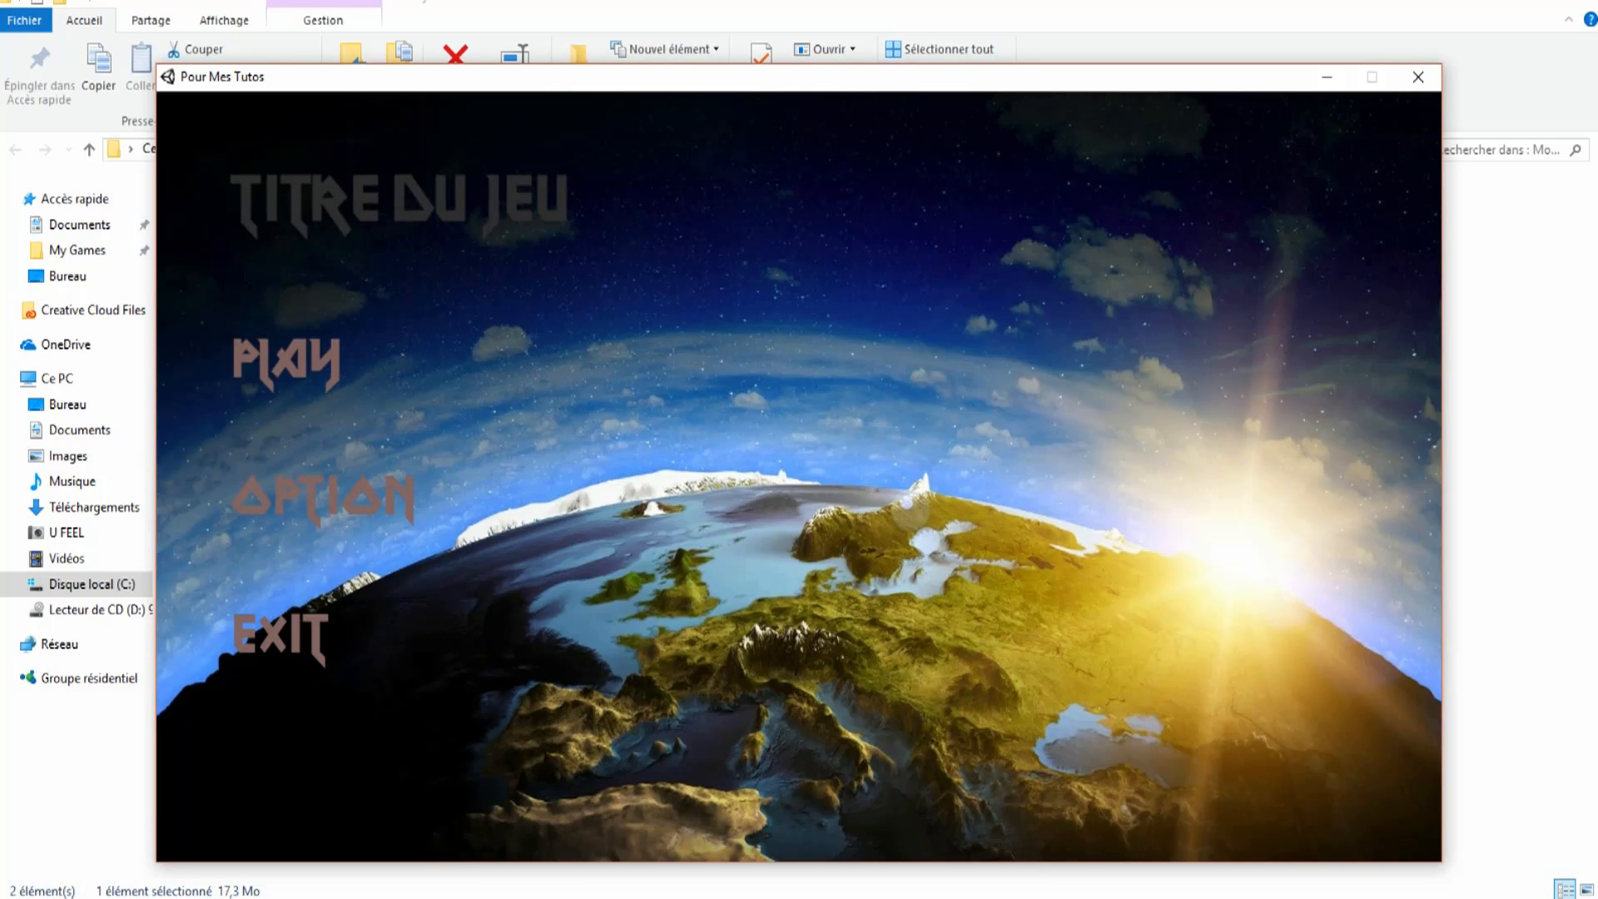
left_click(286, 364)
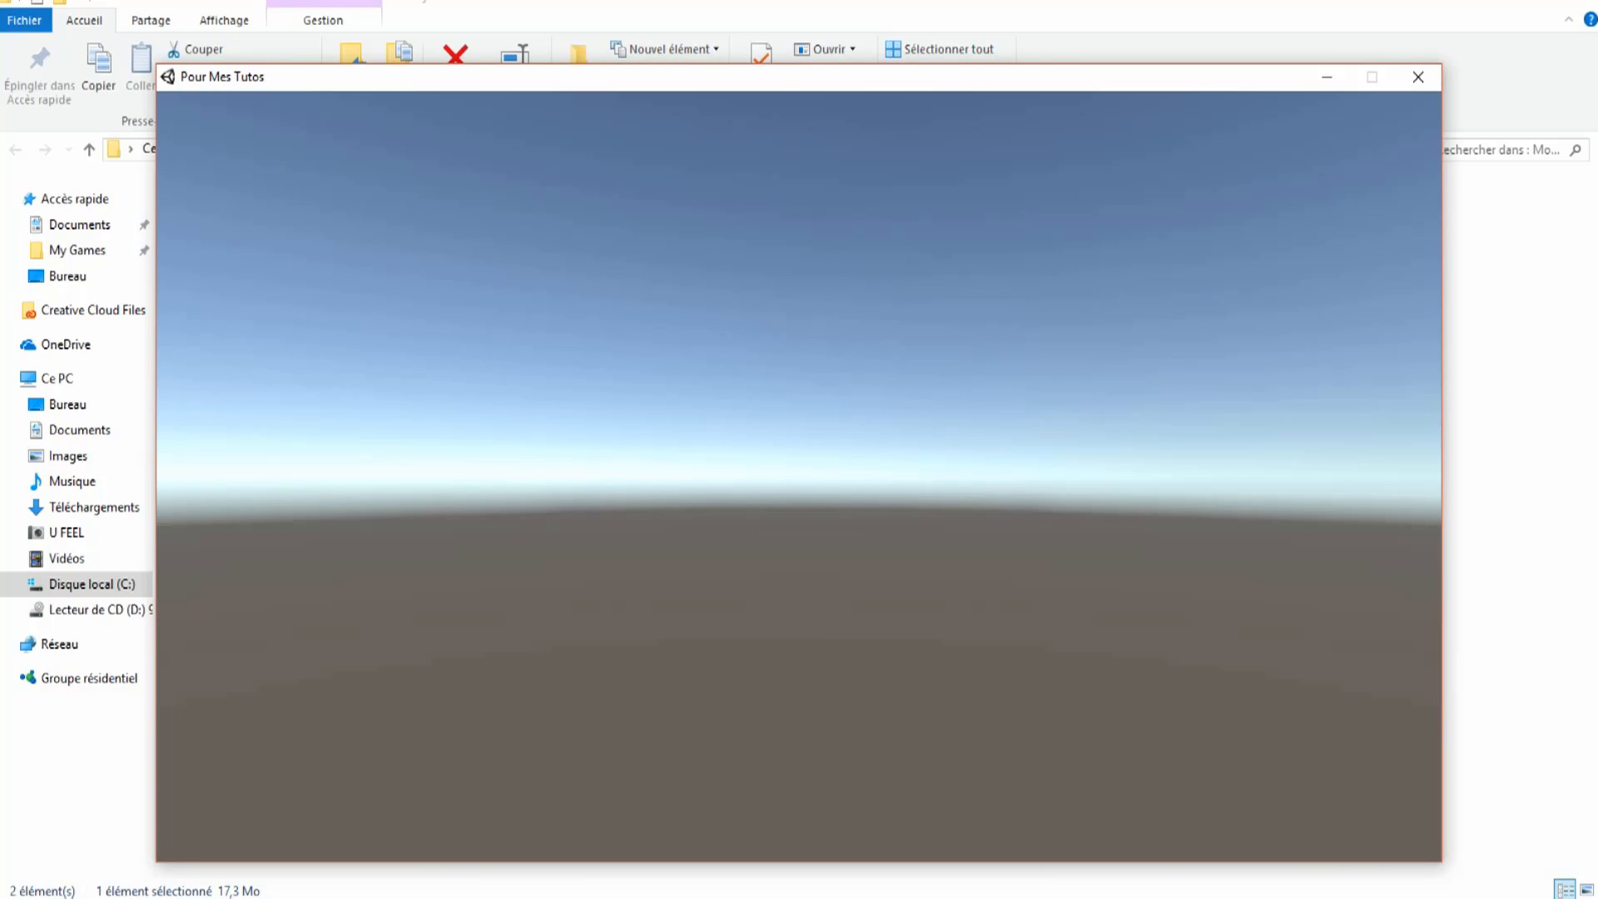